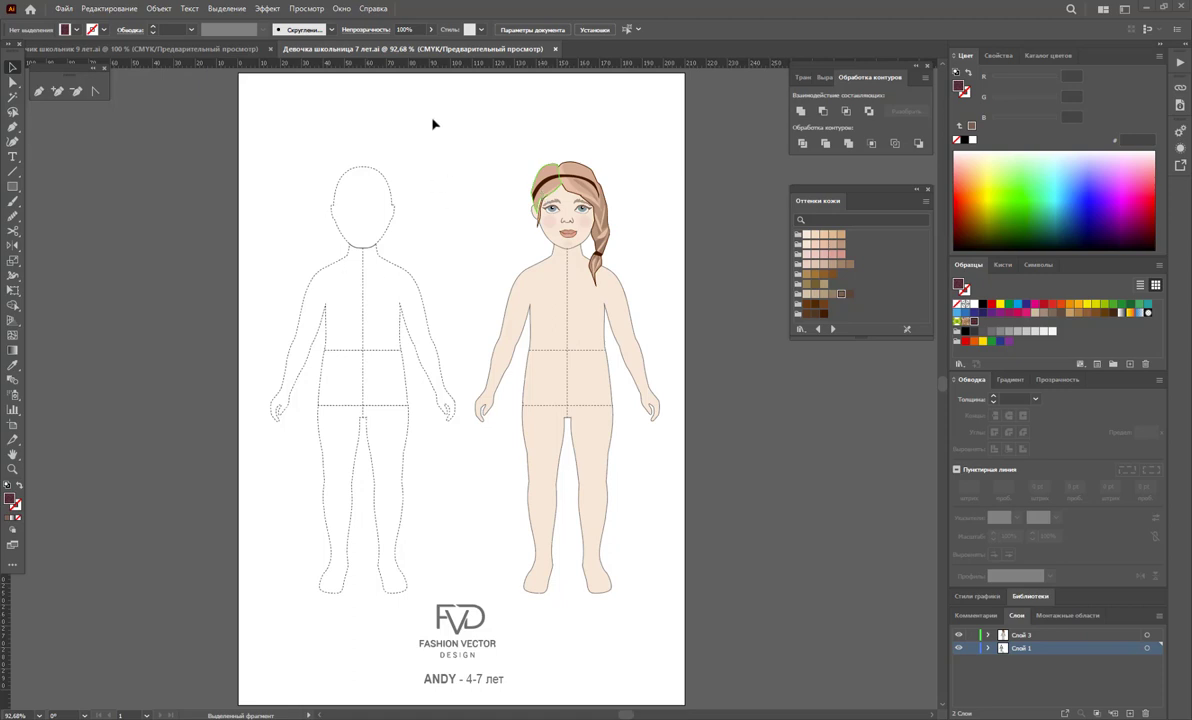
# Create a new empty layer for the dress sketch.
pyautogui.click(463, 293)
pyautogui.click(551, 338)
pyautogui.hotkey('ctrl', 'l')
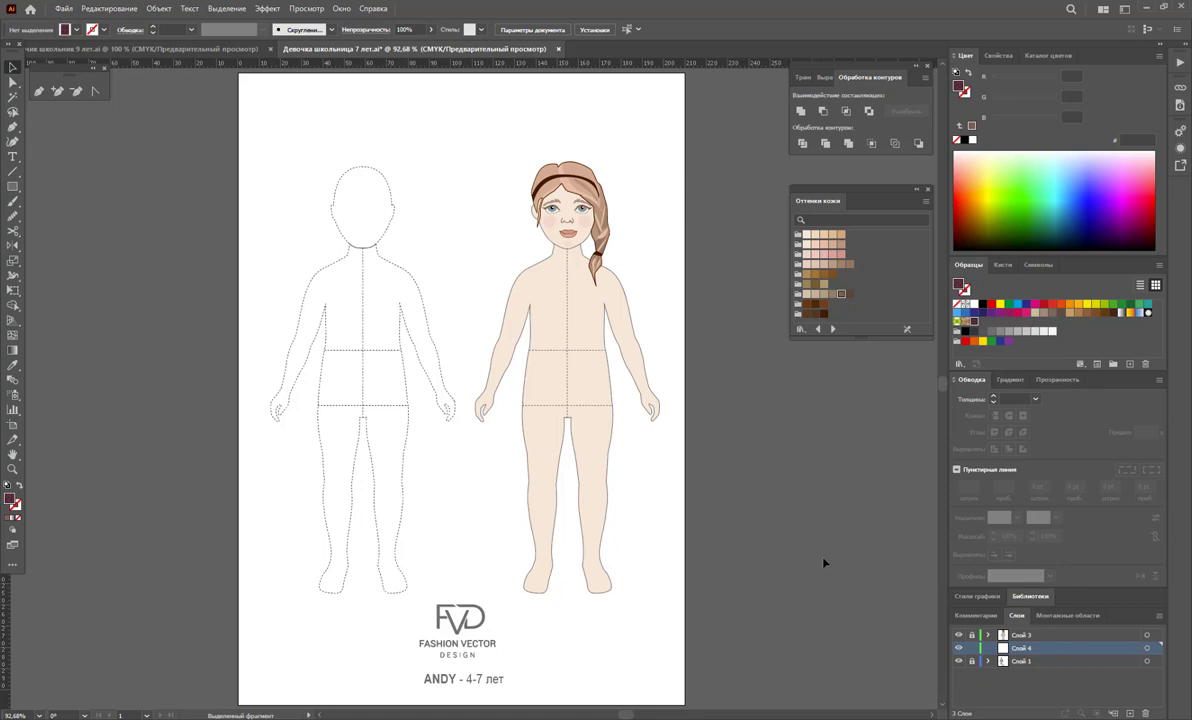
# Zoom in on the template torso and hide the coloured girl's layer, Слой 3.
pyautogui.click(13, 472)
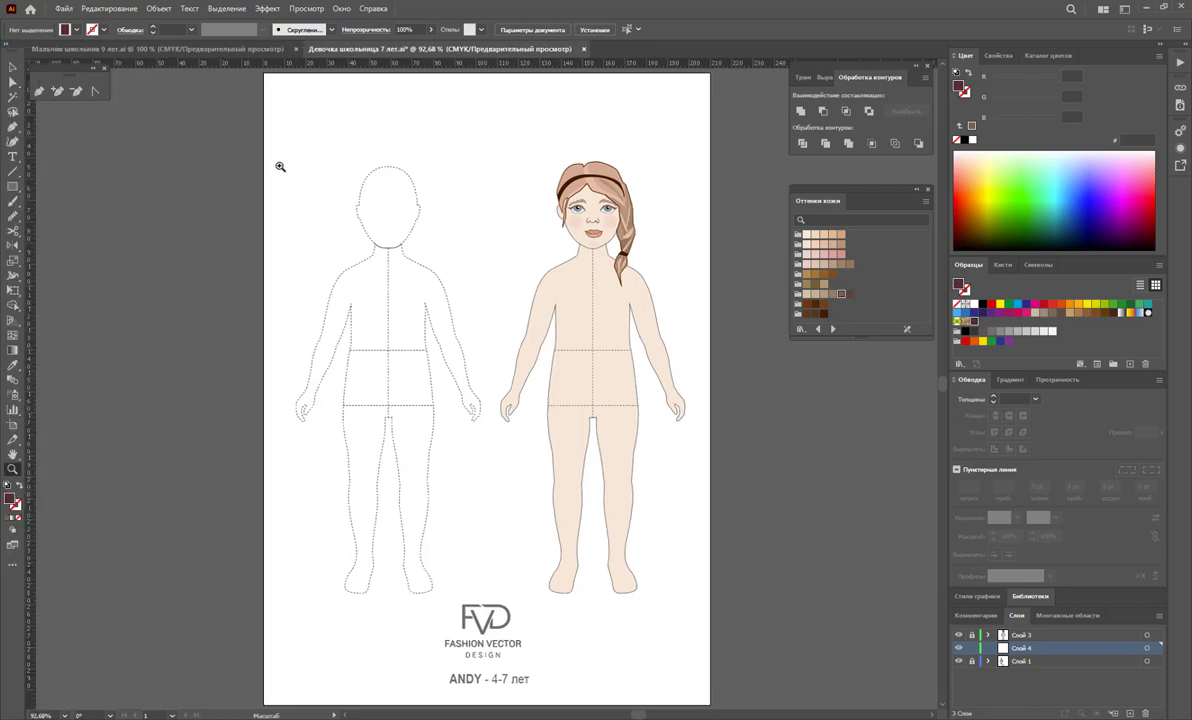
pyautogui.moveTo(392, 366)
pyautogui.mouseDown()
pyautogui.moveTo(477, 409)
pyautogui.moveTo(478, 395)
pyautogui.mouseUp()
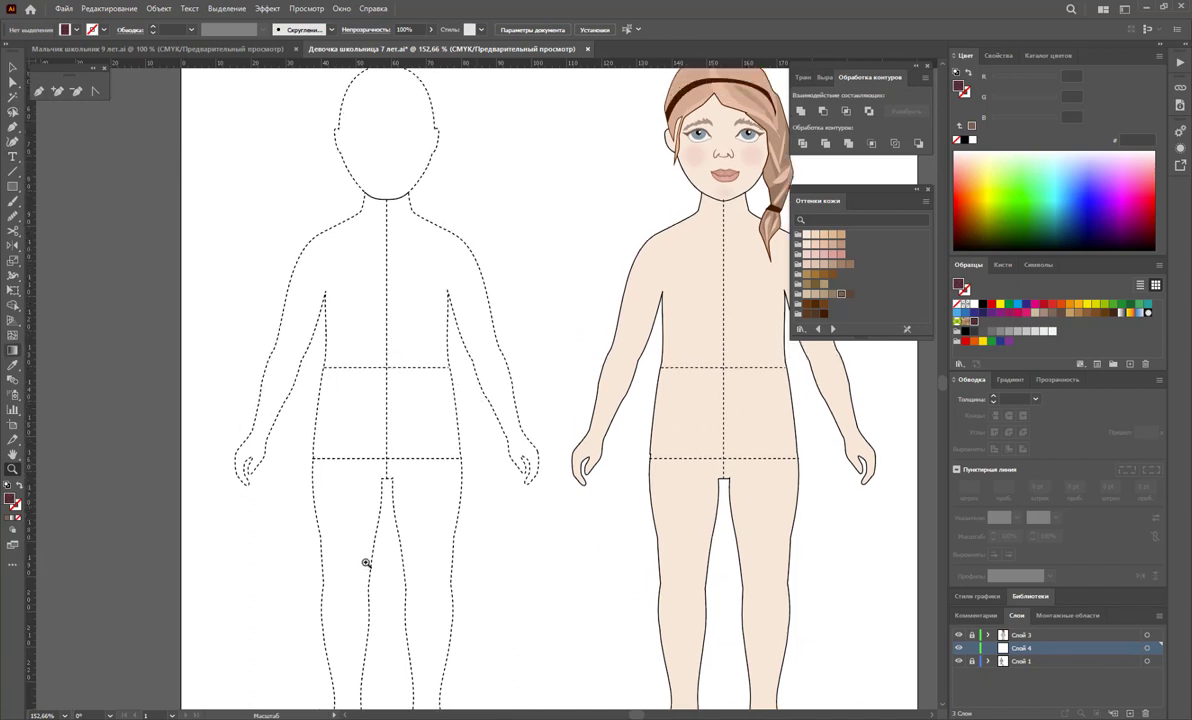
pyautogui.moveTo(322, 367); pyautogui.dragTo(349, 380)
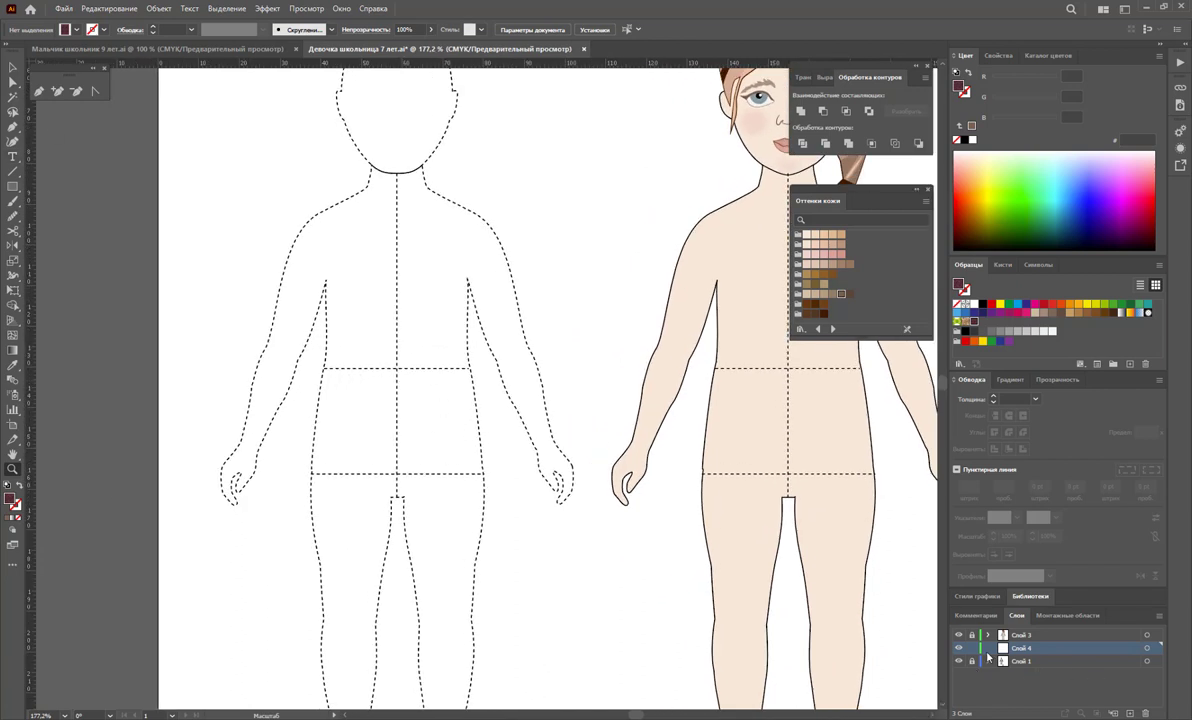
pyautogui.click(958, 635)
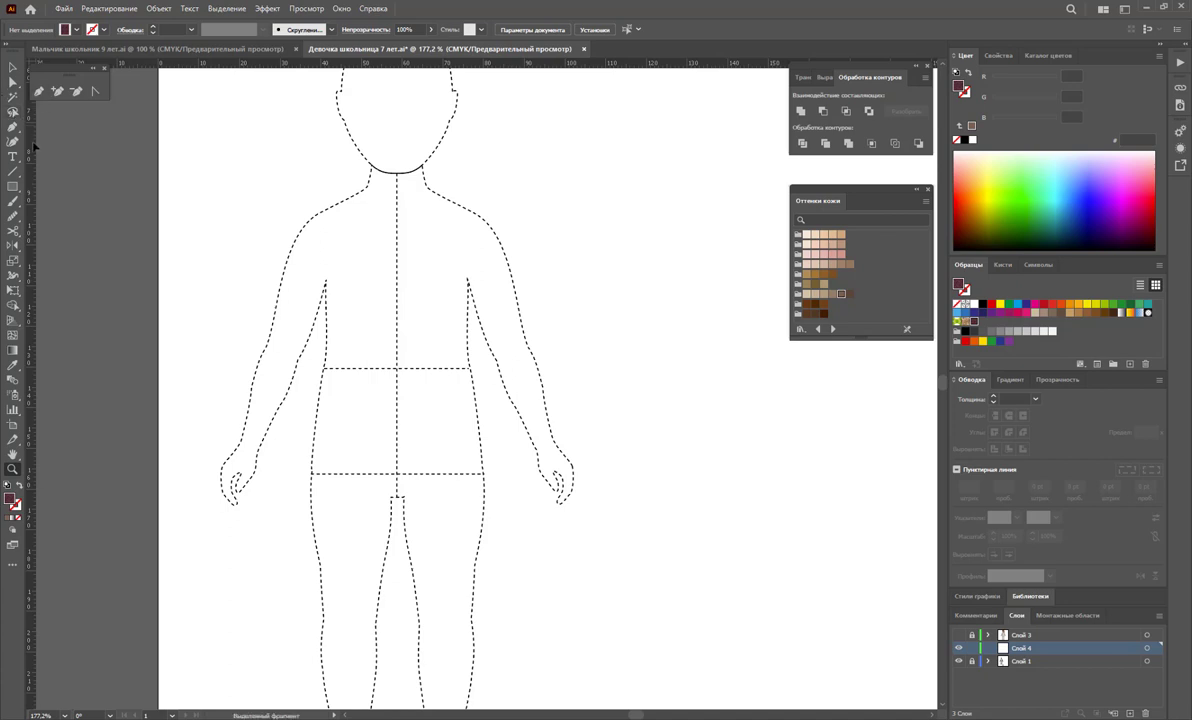
pyautogui.click(38, 92)
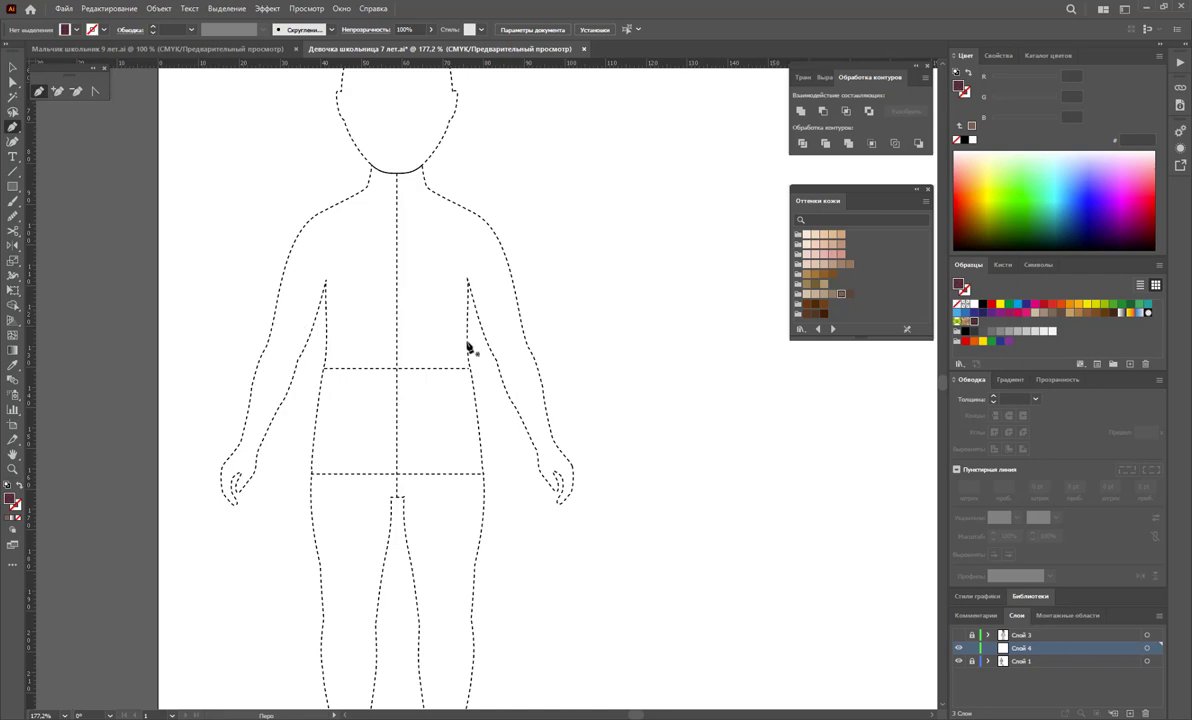
# Set the fill to none and the stroke to black.
pyautogui.click(18, 487)
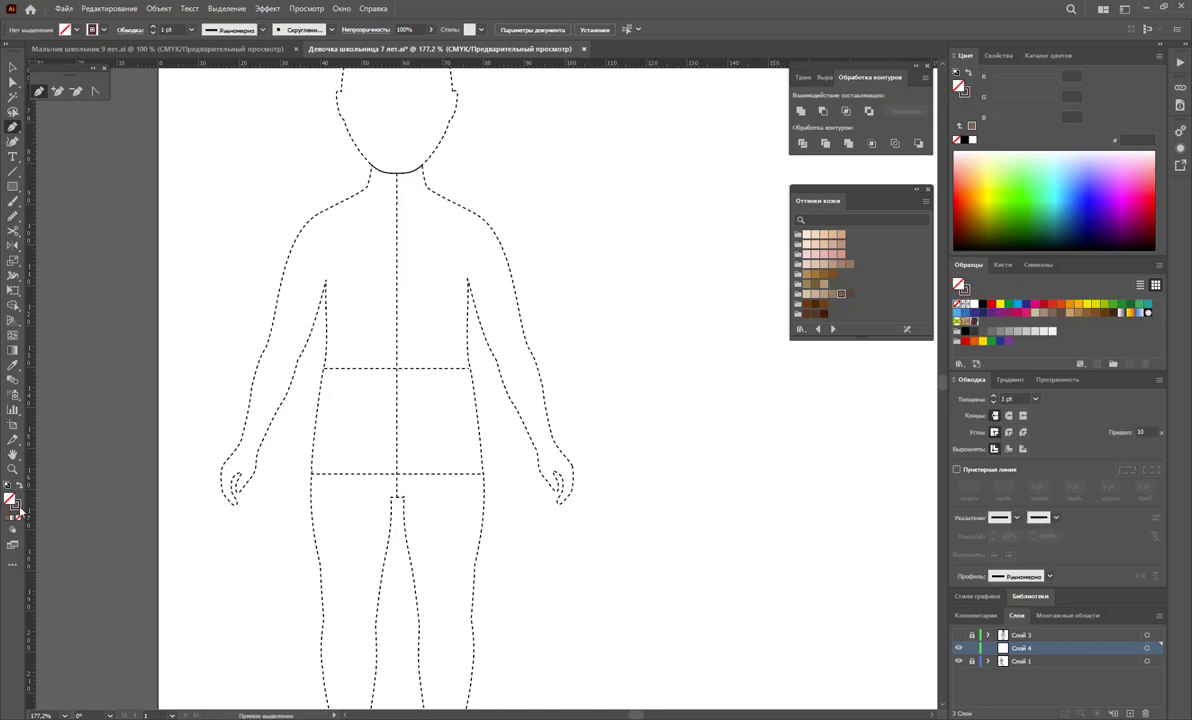
pyautogui.click(983, 304)
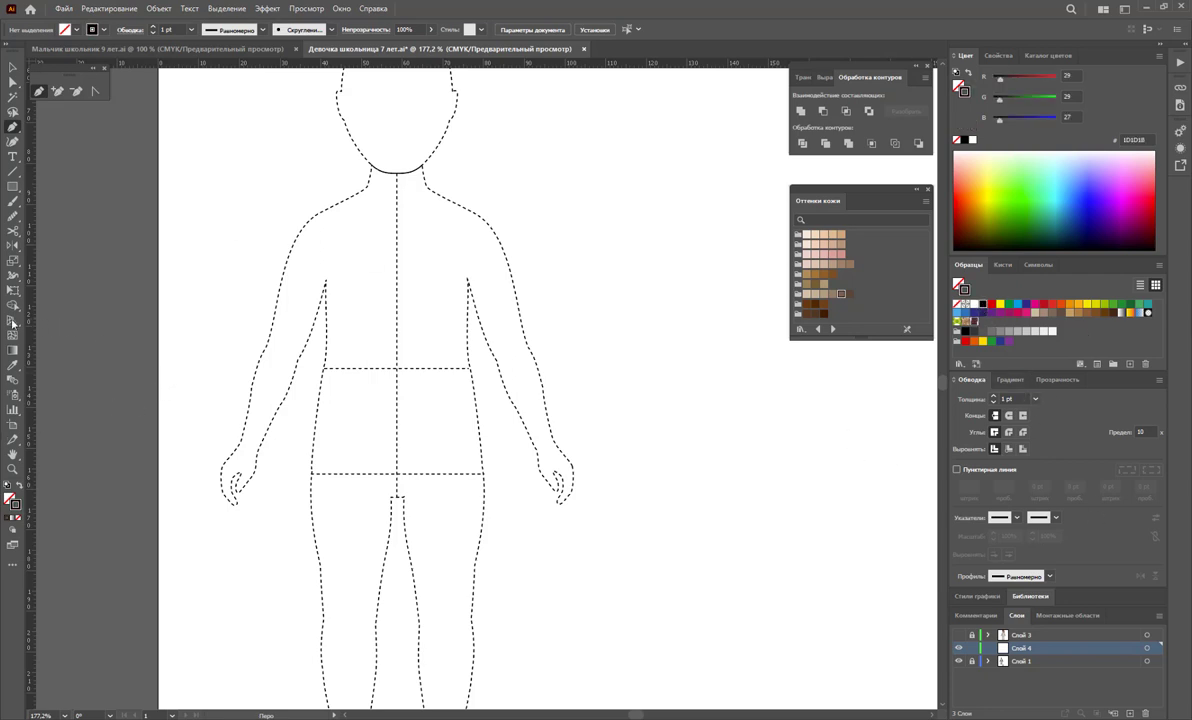
pyautogui.click(12, 468)
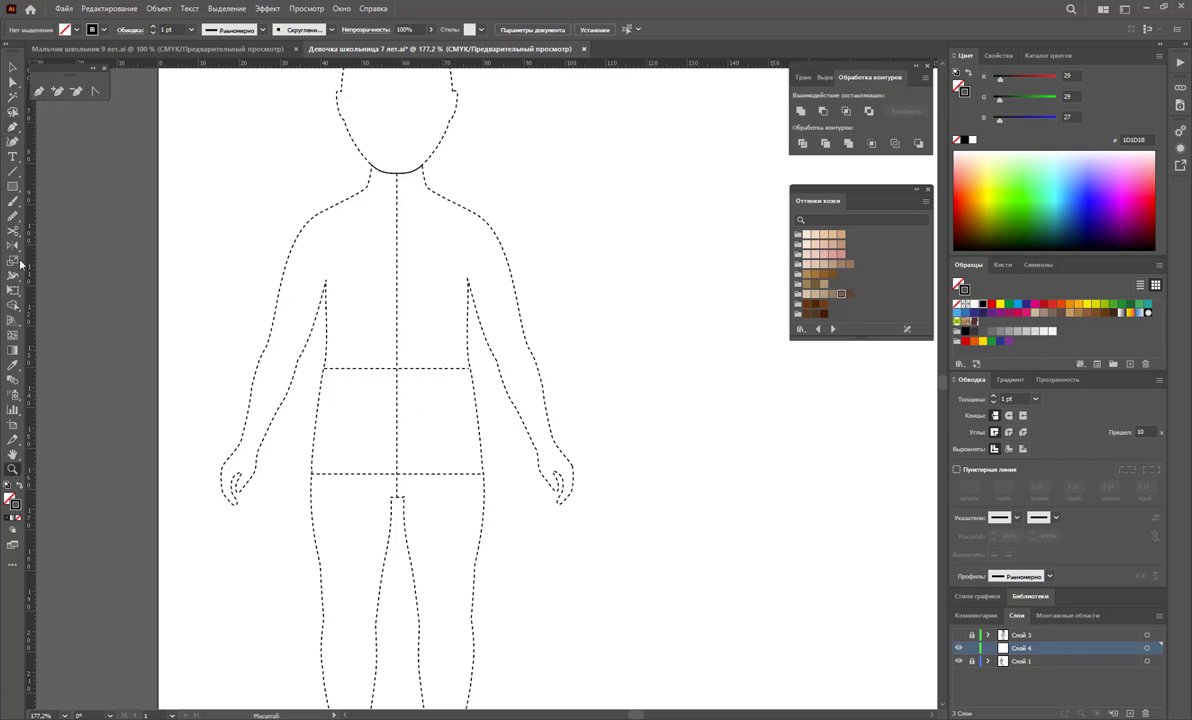
pyautogui.click(39, 91)
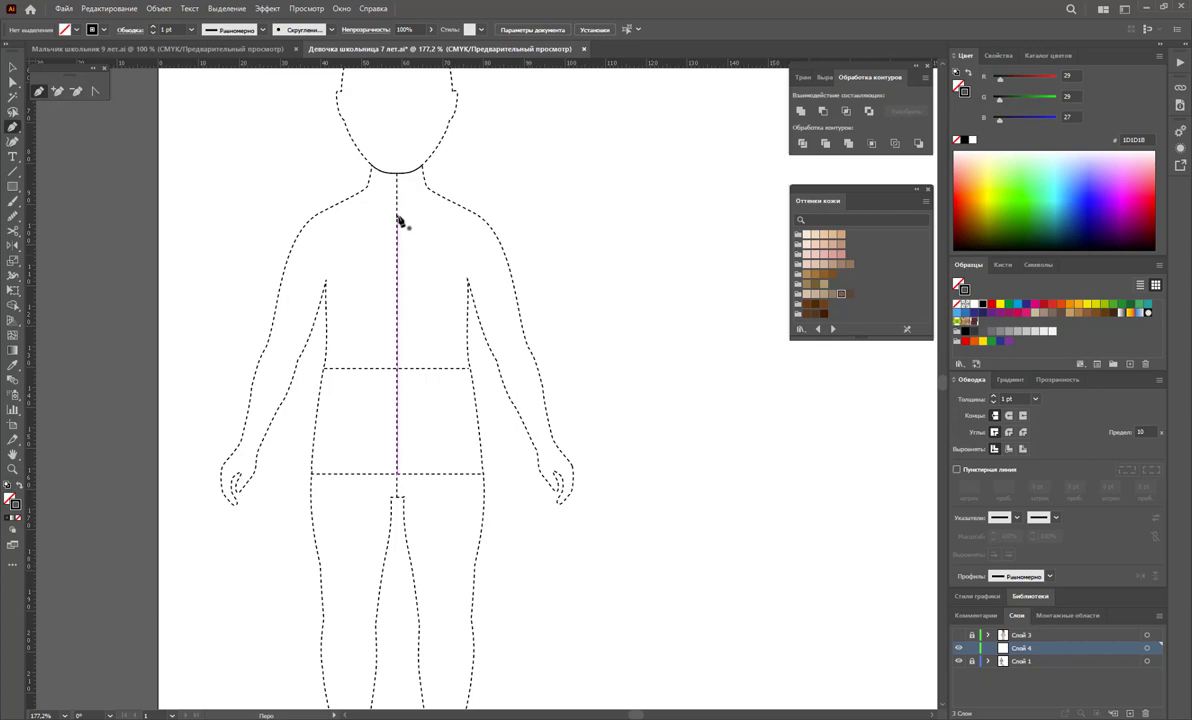
# Draw a closed half-bodice from the centre neckline over the shoulder down to the waistline.
pyautogui.click(397, 213)
pyautogui.moveTo(443, 197); pyautogui.dragTo(457, 186)
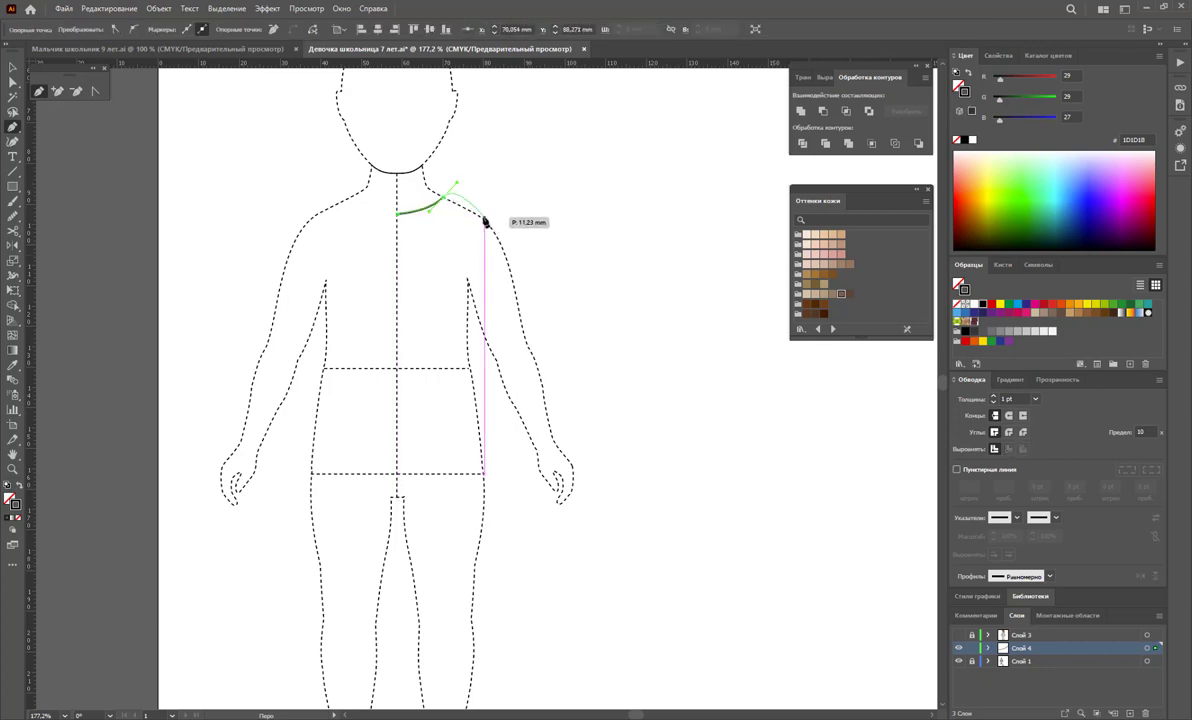
pyautogui.click(475, 213)
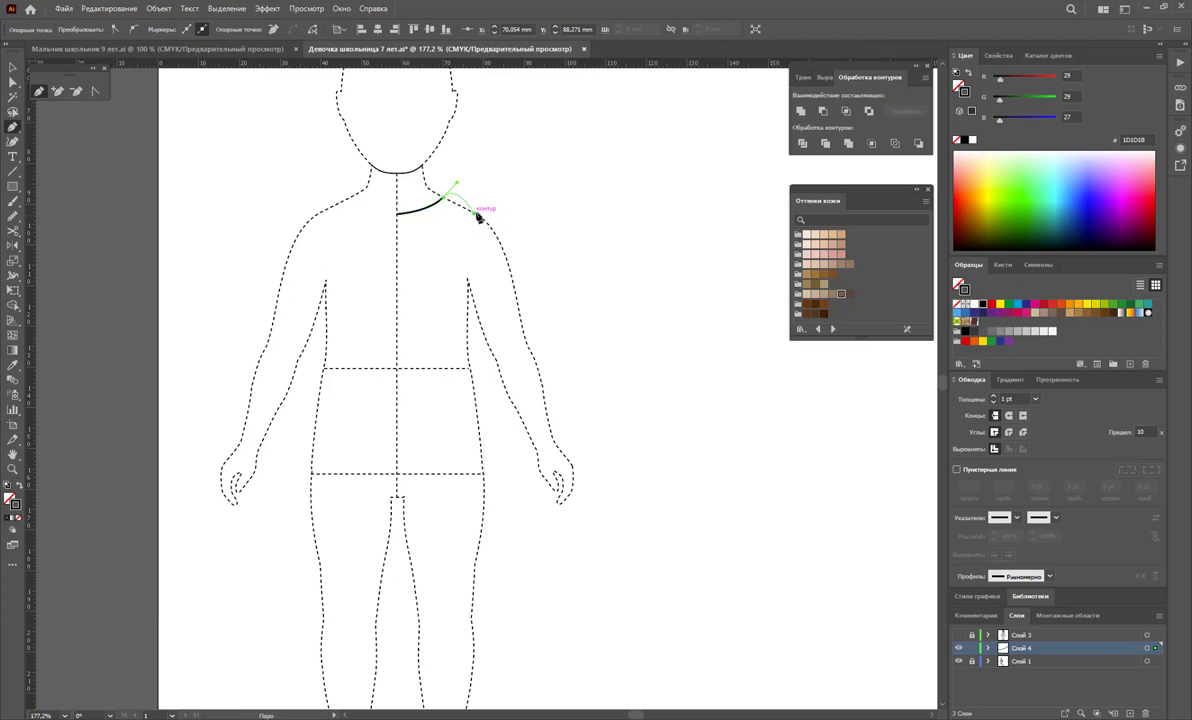
pyautogui.click(468, 285)
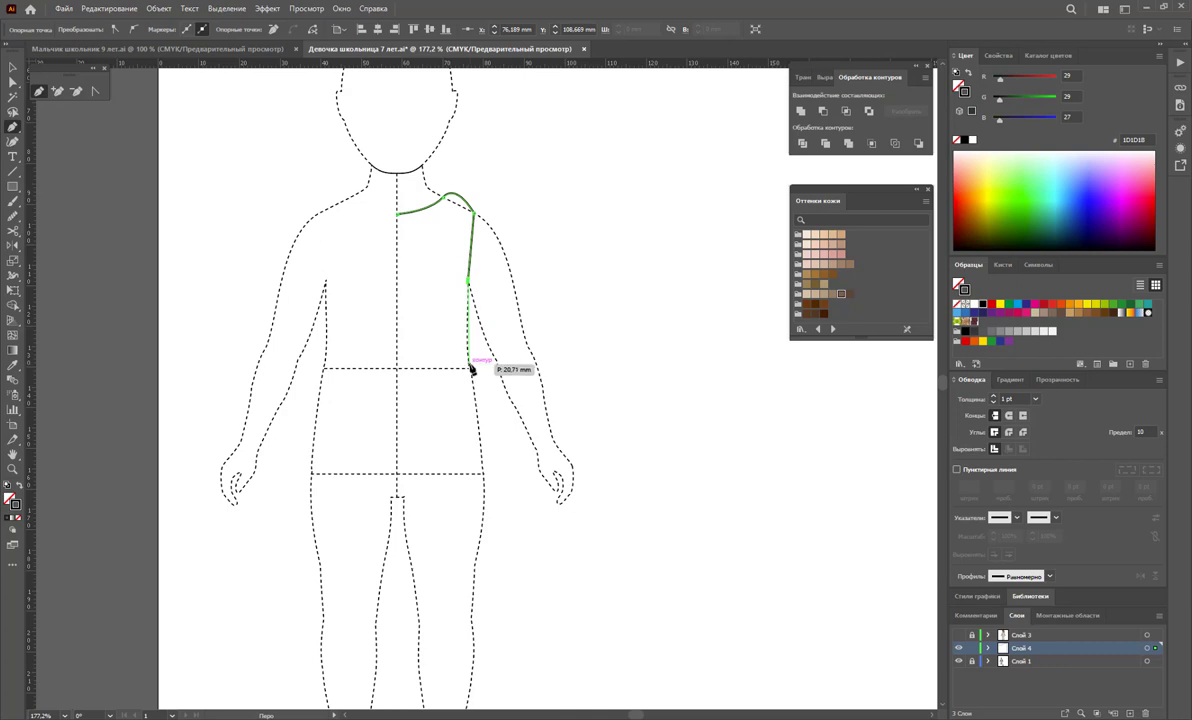
pyautogui.click(469, 369)
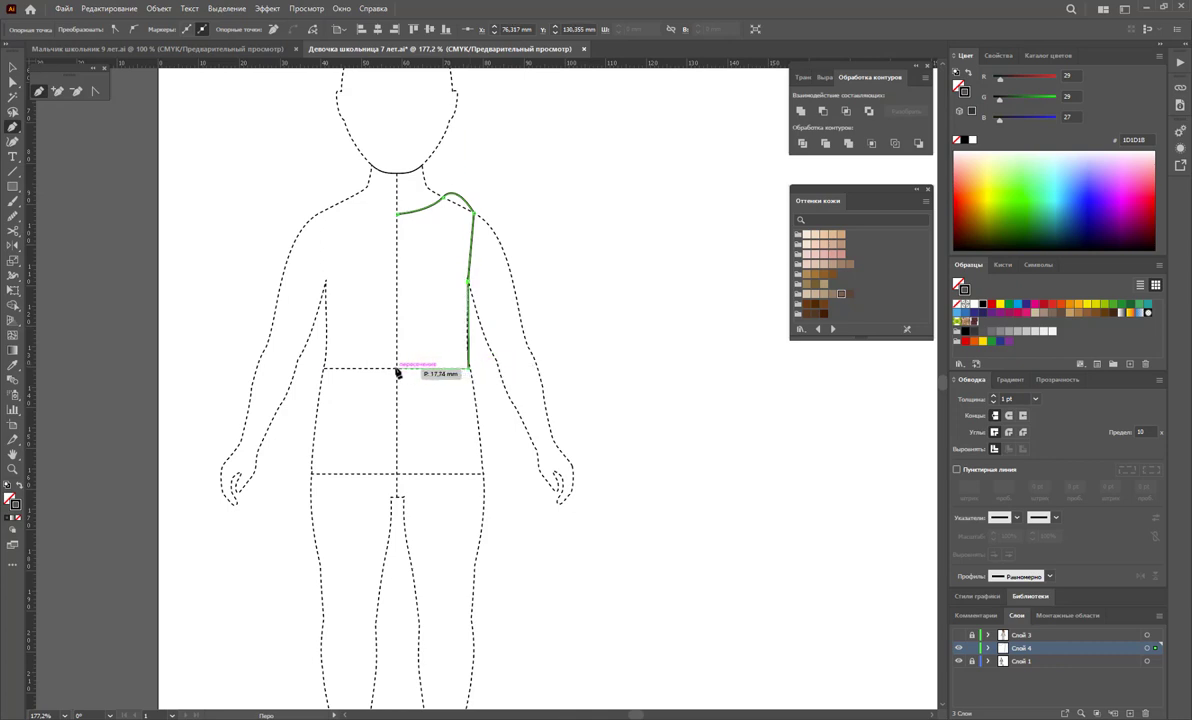
pyautogui.click(397, 369)
pyautogui.click(397, 218)
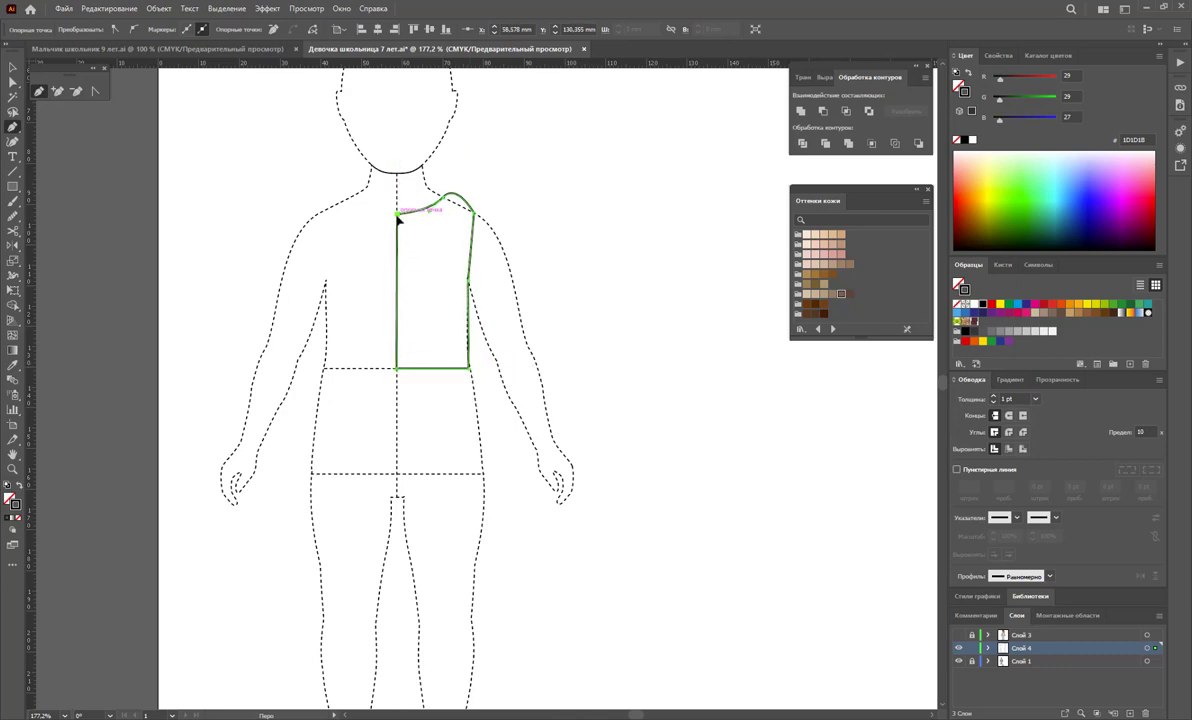
# Convert the shoulder anchor to a curve and nudge the side seam two steps right.
pyautogui.press('a')
pyautogui.click(447, 199)
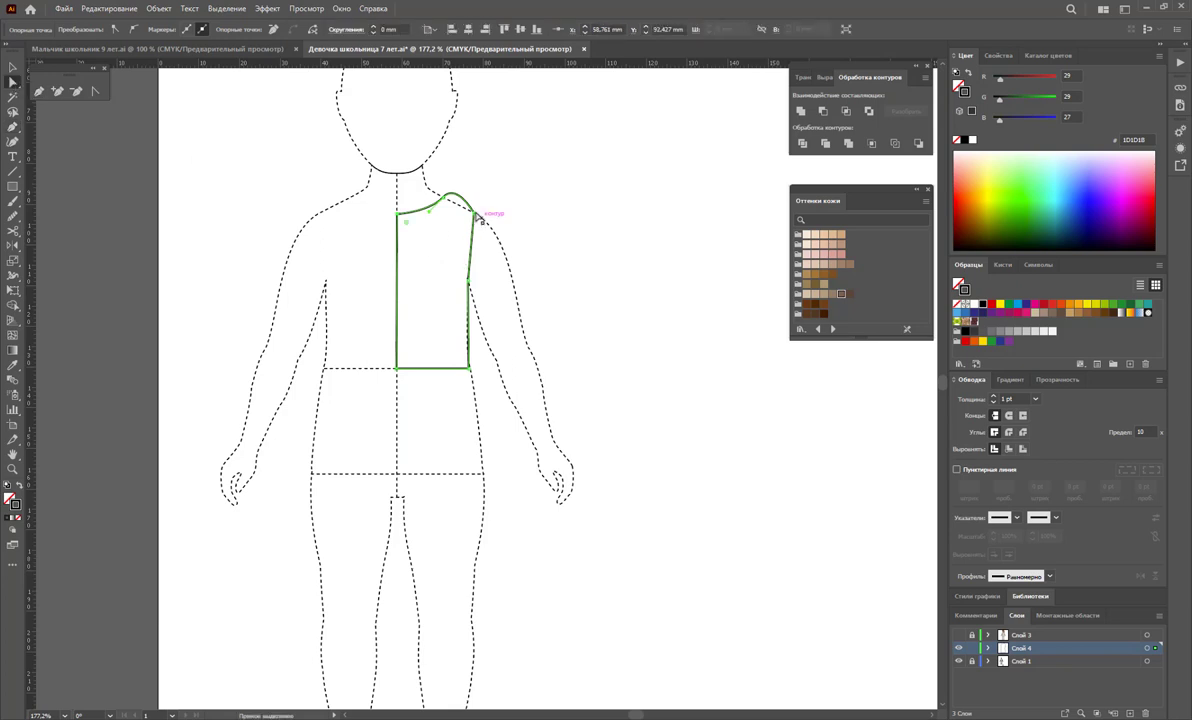
pyautogui.click(94, 92)
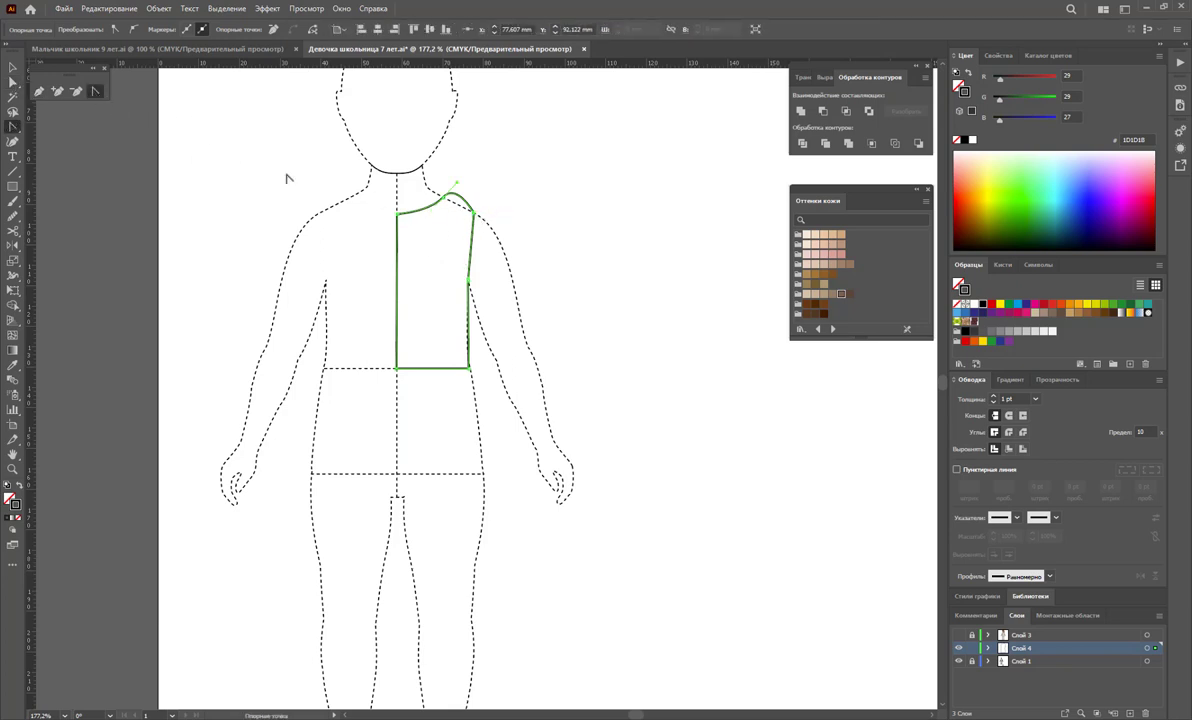
pyautogui.click(456, 182)
pyautogui.press('a')
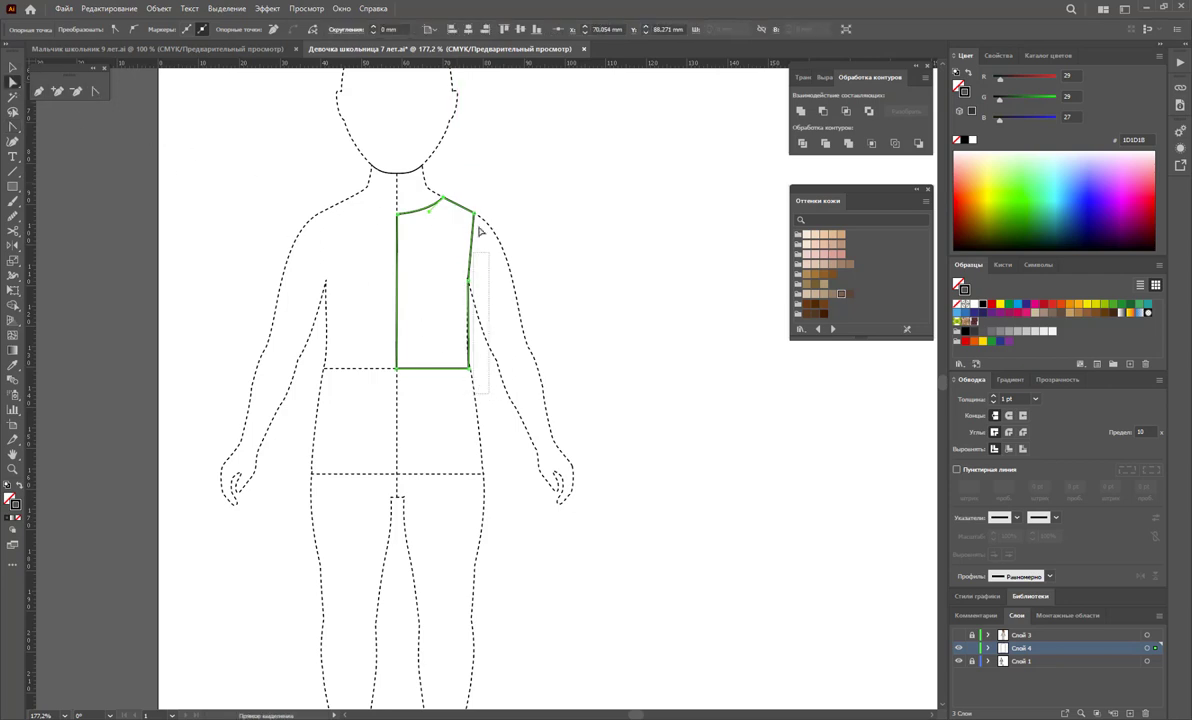
pyautogui.click(466, 200)
pyautogui.press('Right')
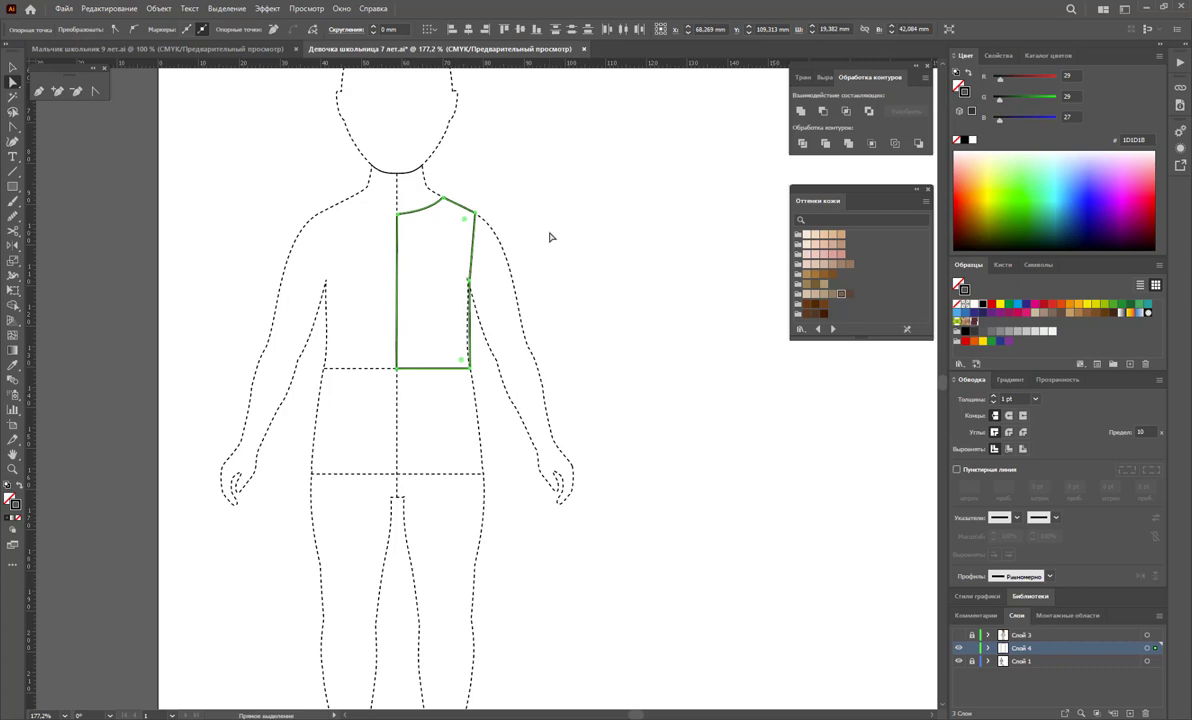
pyautogui.press('Right')
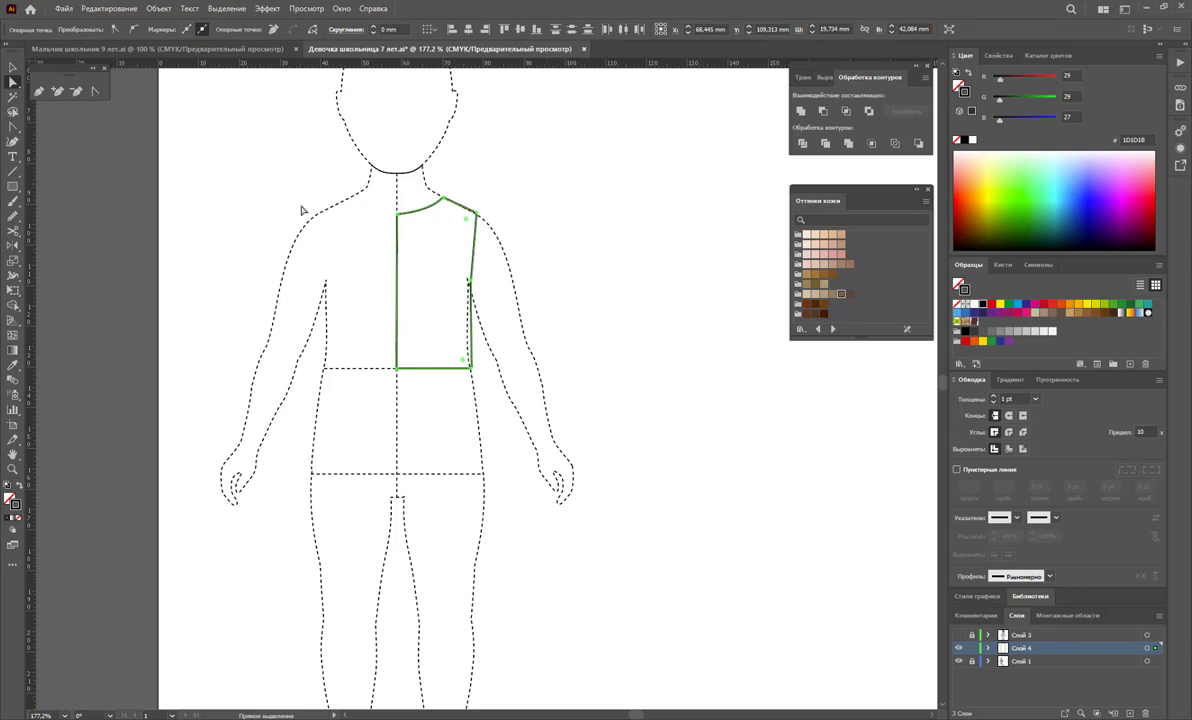
pyautogui.click(12, 67)
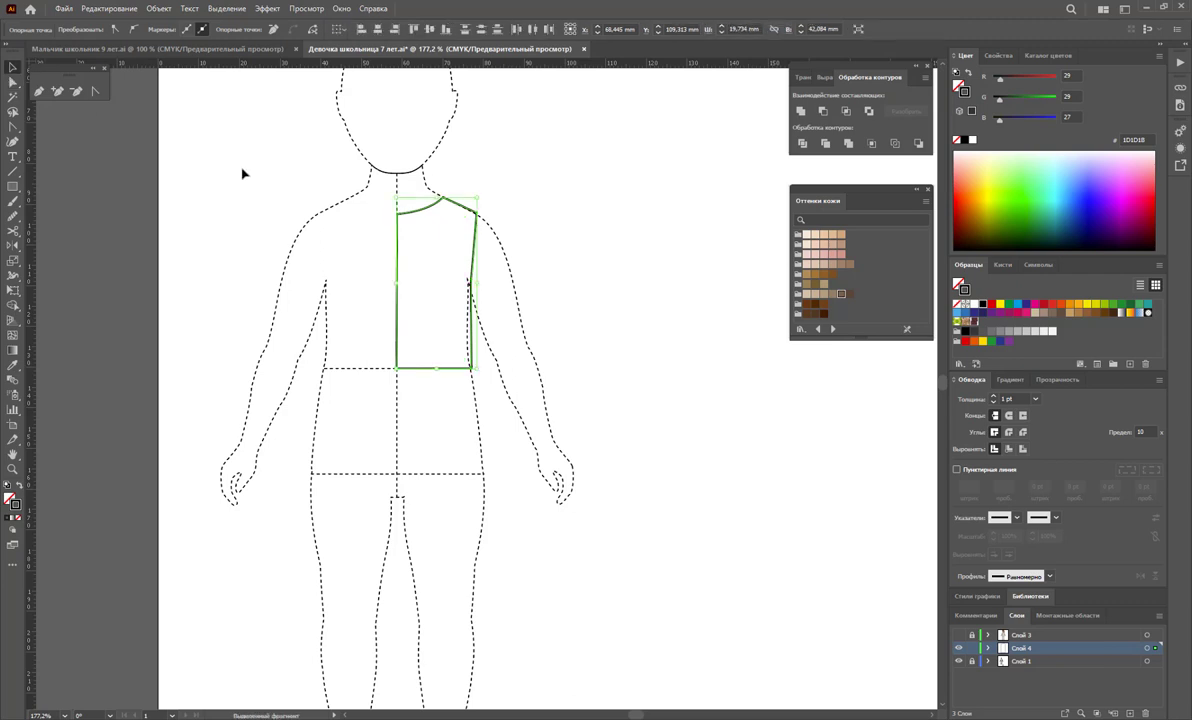
pyautogui.click(541, 232)
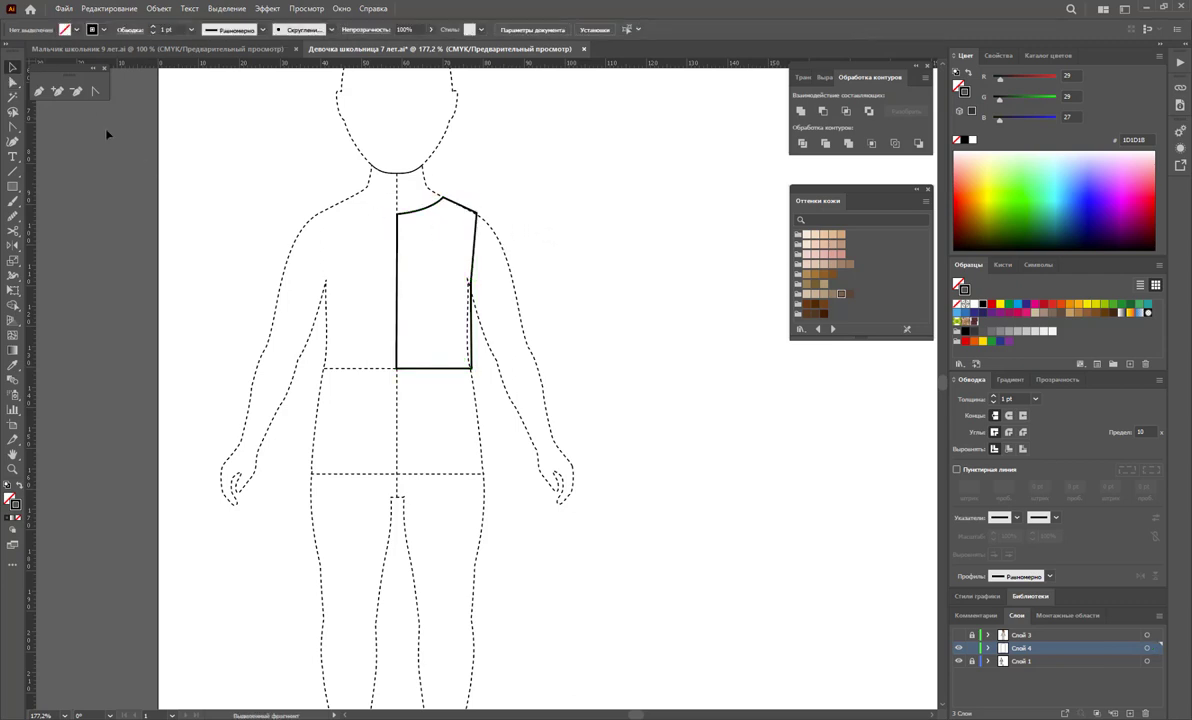
# Draw the long sleeve outline down the figure's right arm.
pyautogui.click(39, 91)
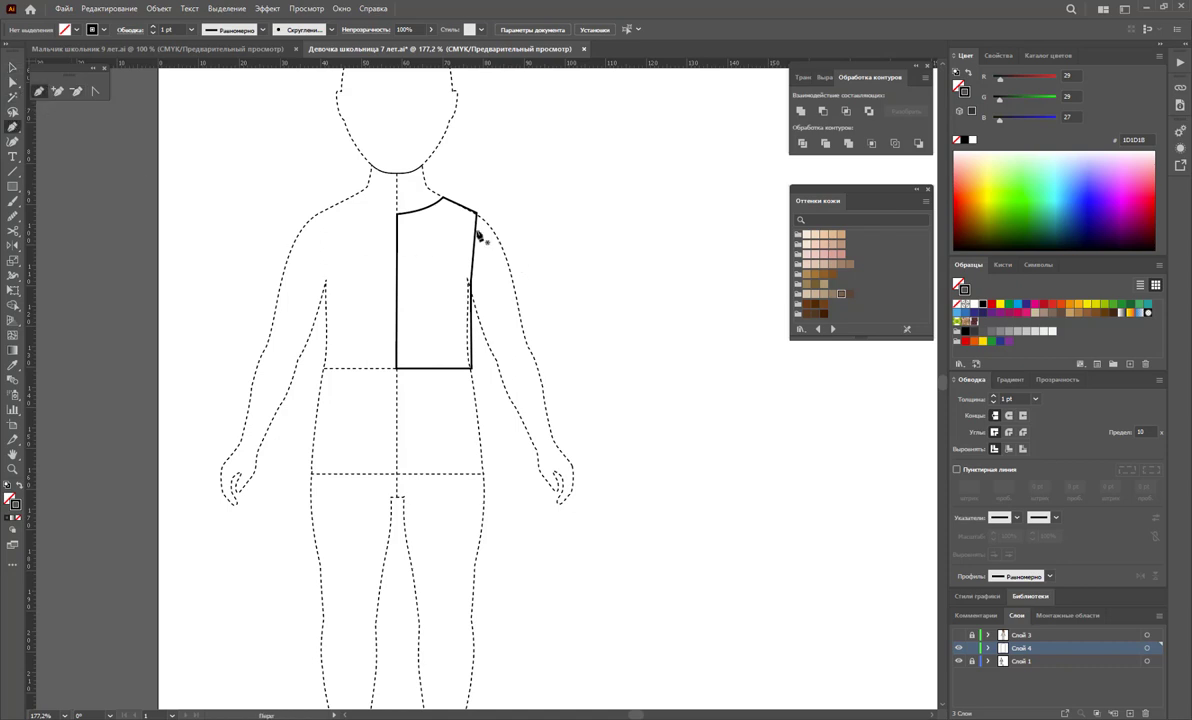
pyautogui.moveTo(477, 212)
pyautogui.mouseDown()
pyautogui.moveTo(494, 225)
pyautogui.moveTo(566, 440)
pyautogui.moveTo(534, 461)
pyautogui.moveTo(474, 325)
pyautogui.moveTo(478, 217)
pyautogui.mouseUp()
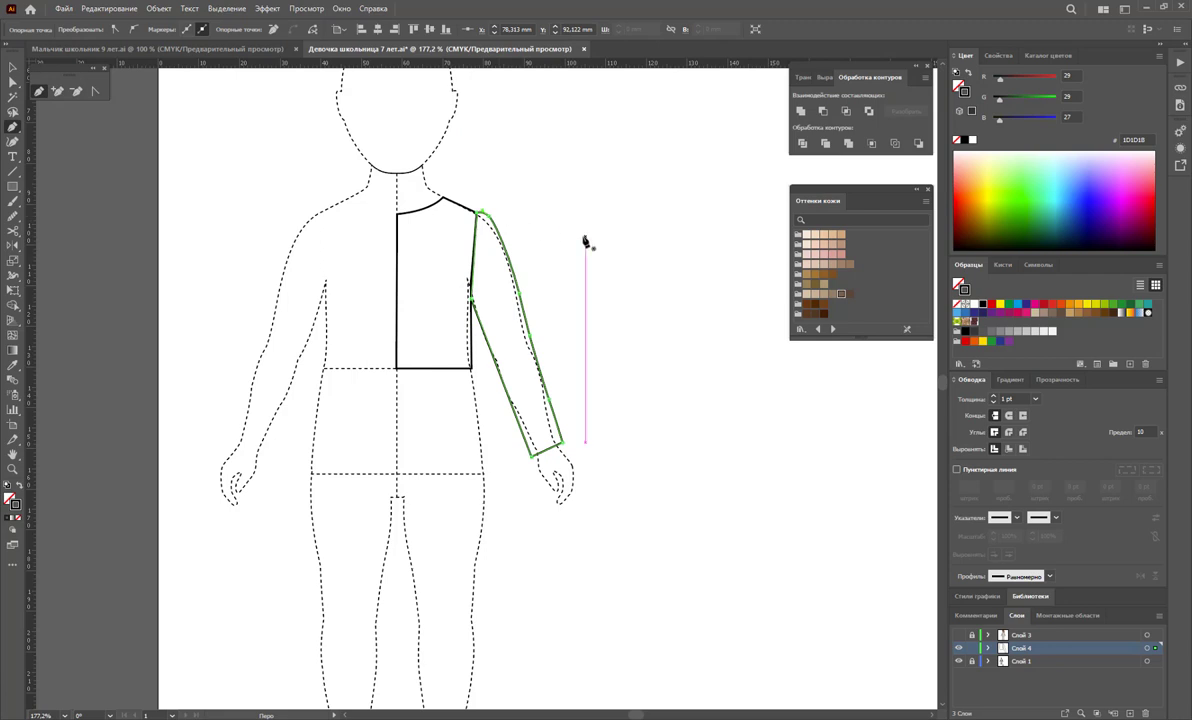
pyautogui.press('v')
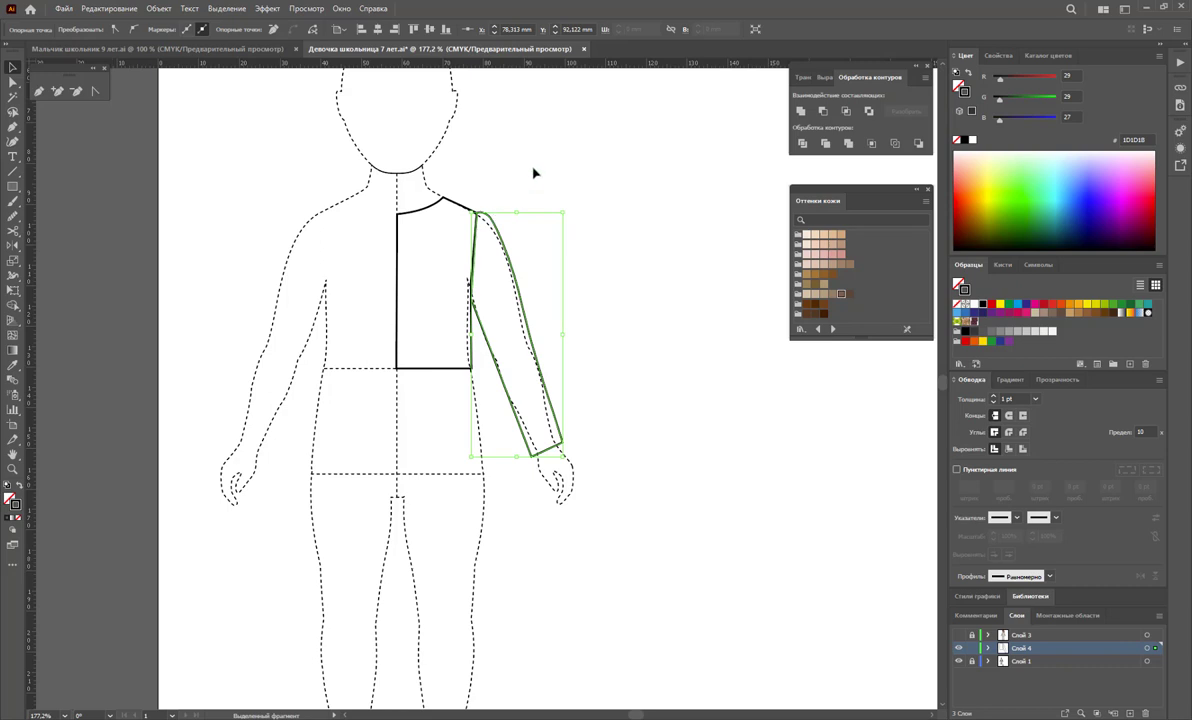
pyautogui.click(534, 174)
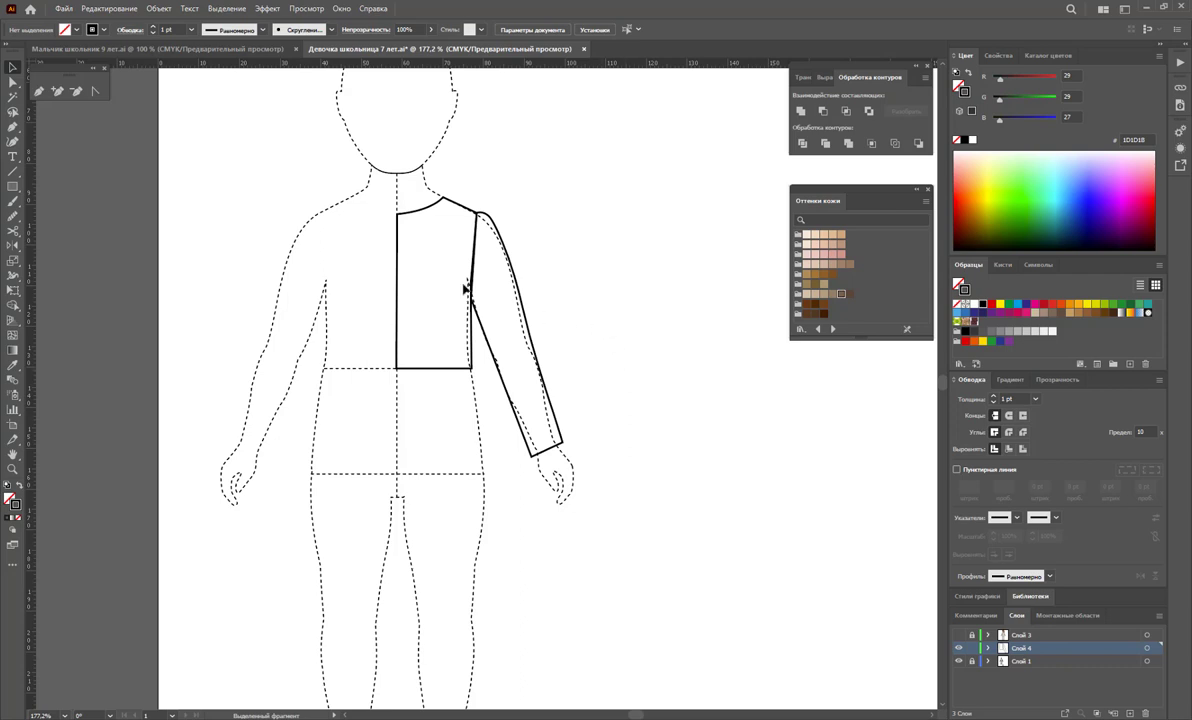
pyautogui.click(14, 85)
pyautogui.moveTo(441, 211); pyautogui.dragTo(510, 138)
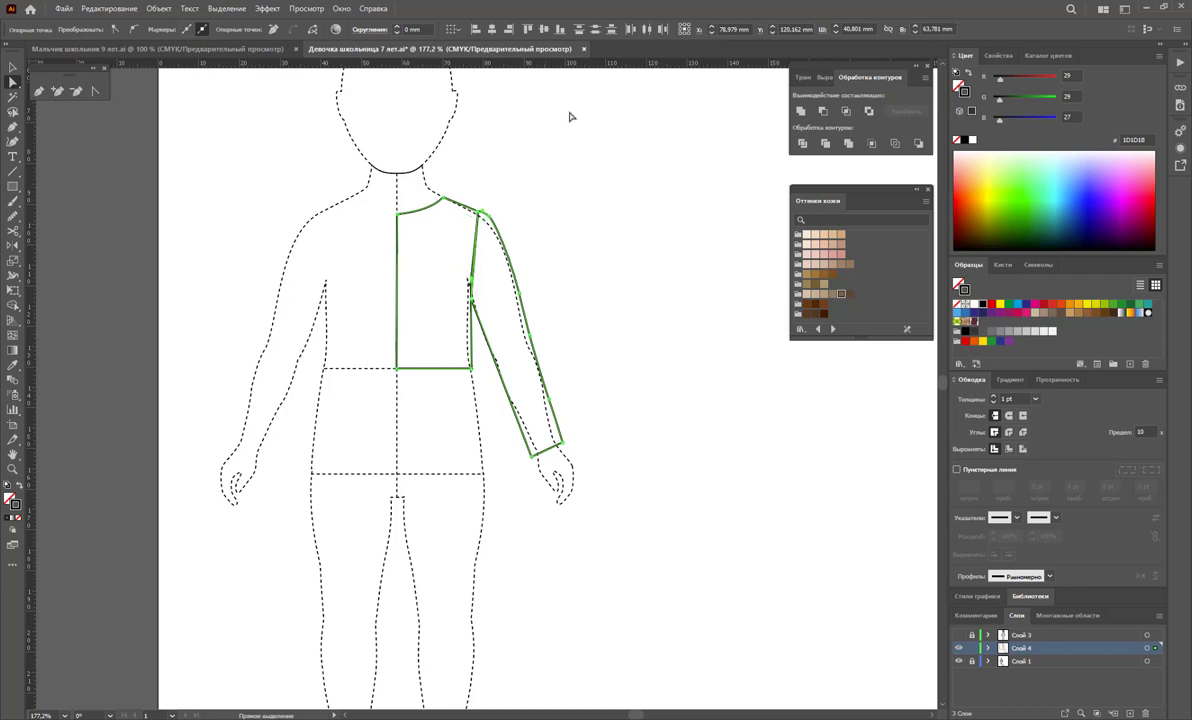
pyautogui.click(585, 140)
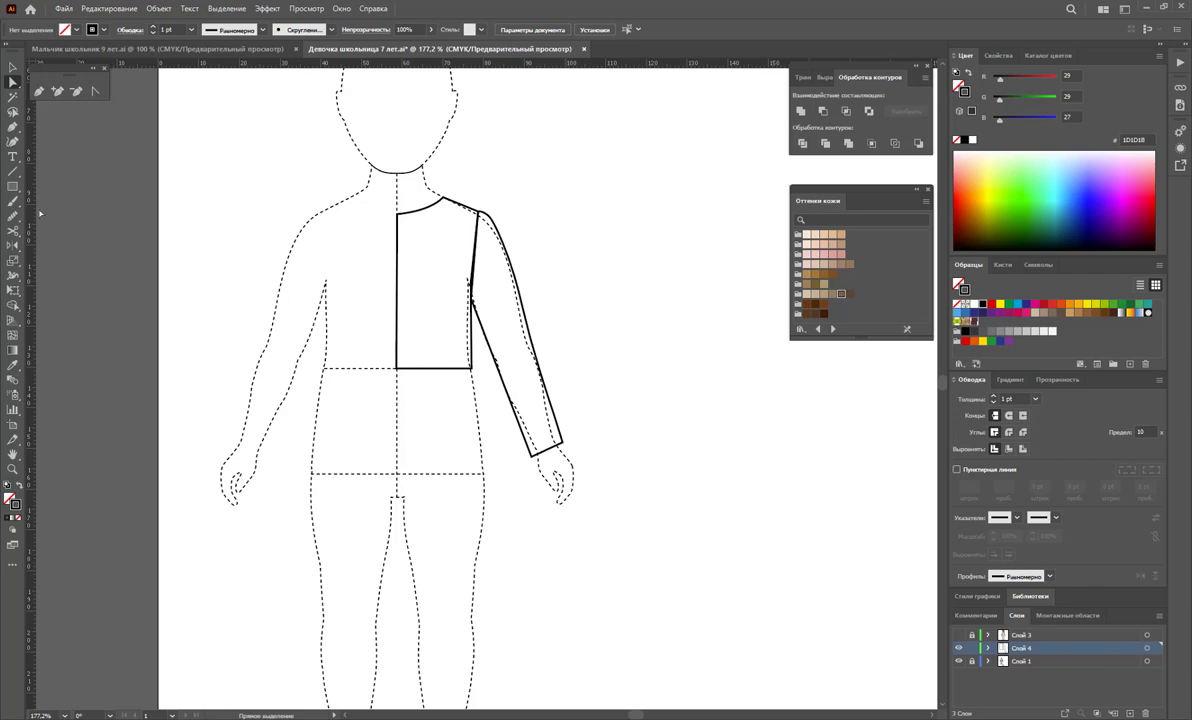
# Finish the sleeve path and add a narrow cuff band across the wrist.
pyautogui.click(39, 94)
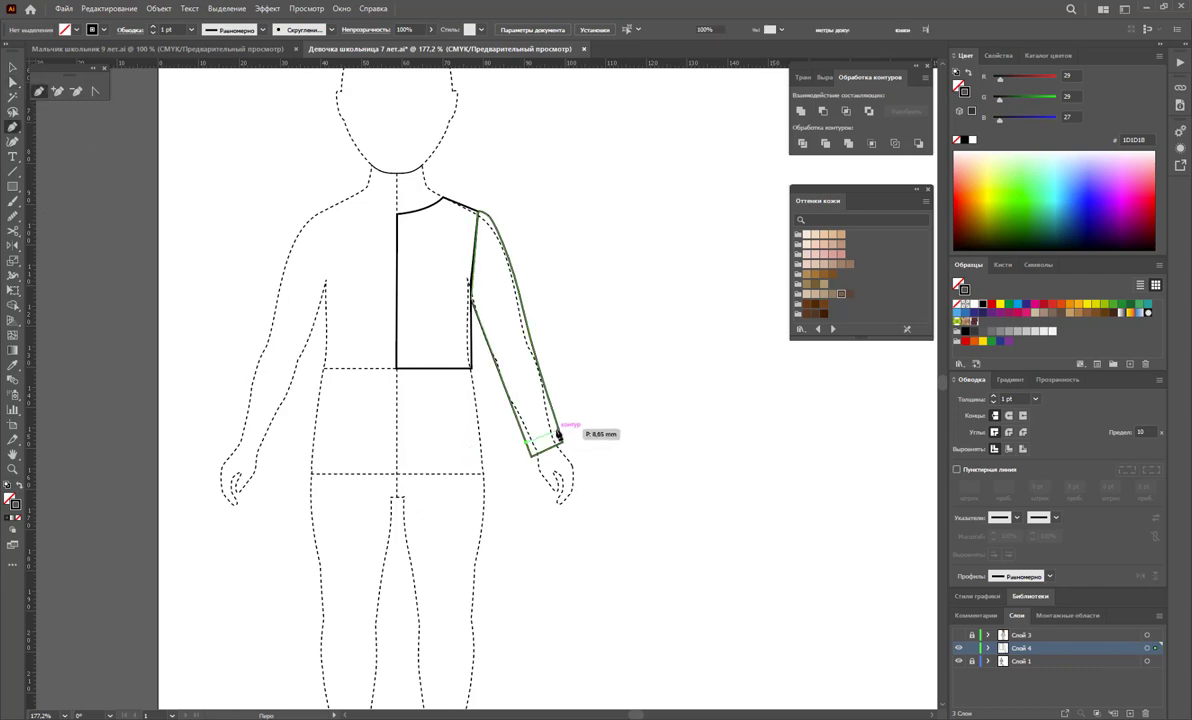
pyautogui.click(561, 435)
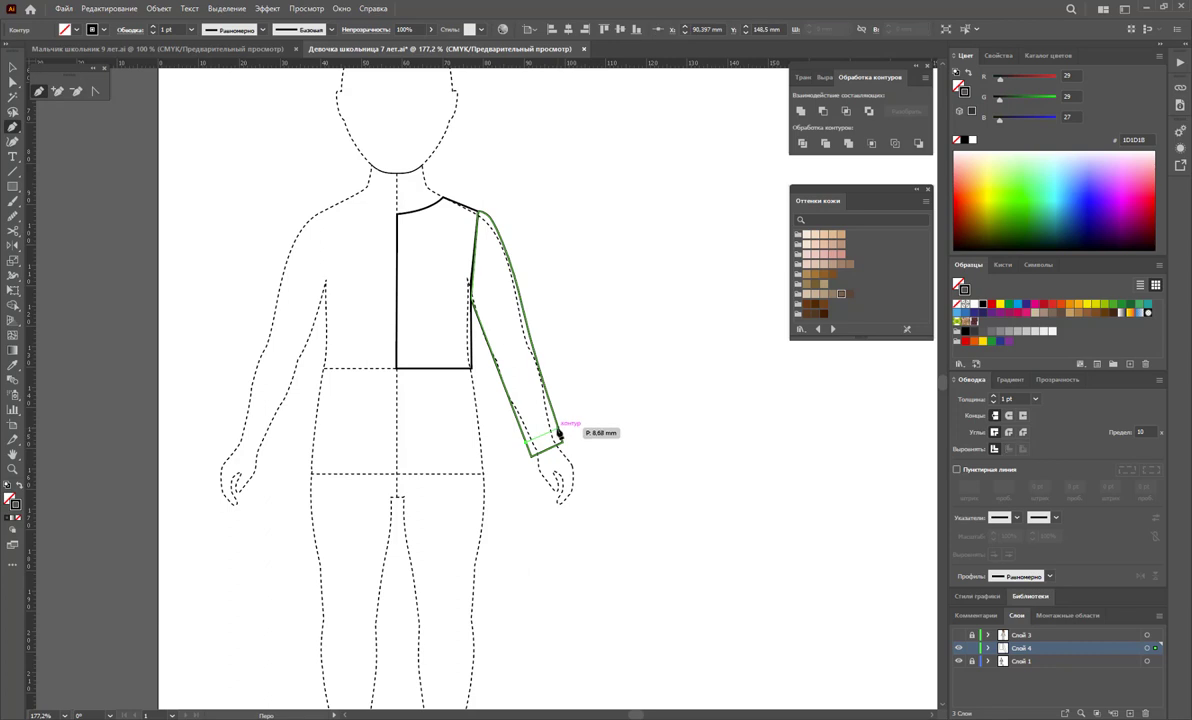
pyautogui.click(561, 438)
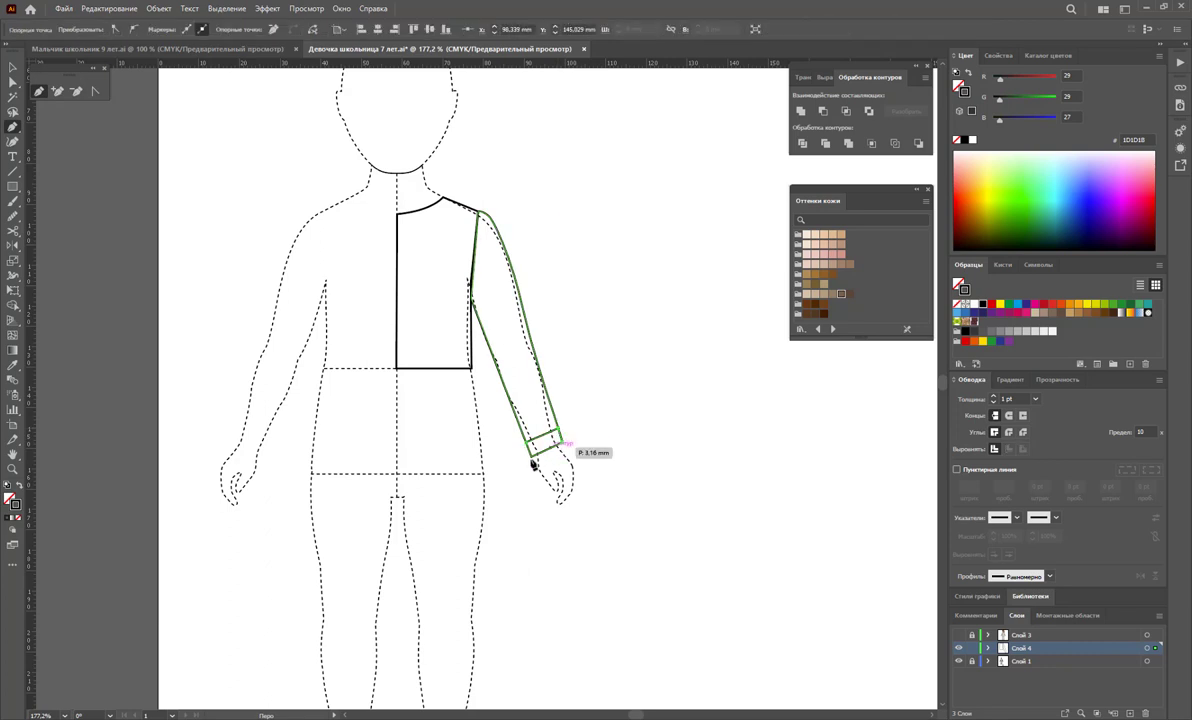
pyautogui.click(531, 455)
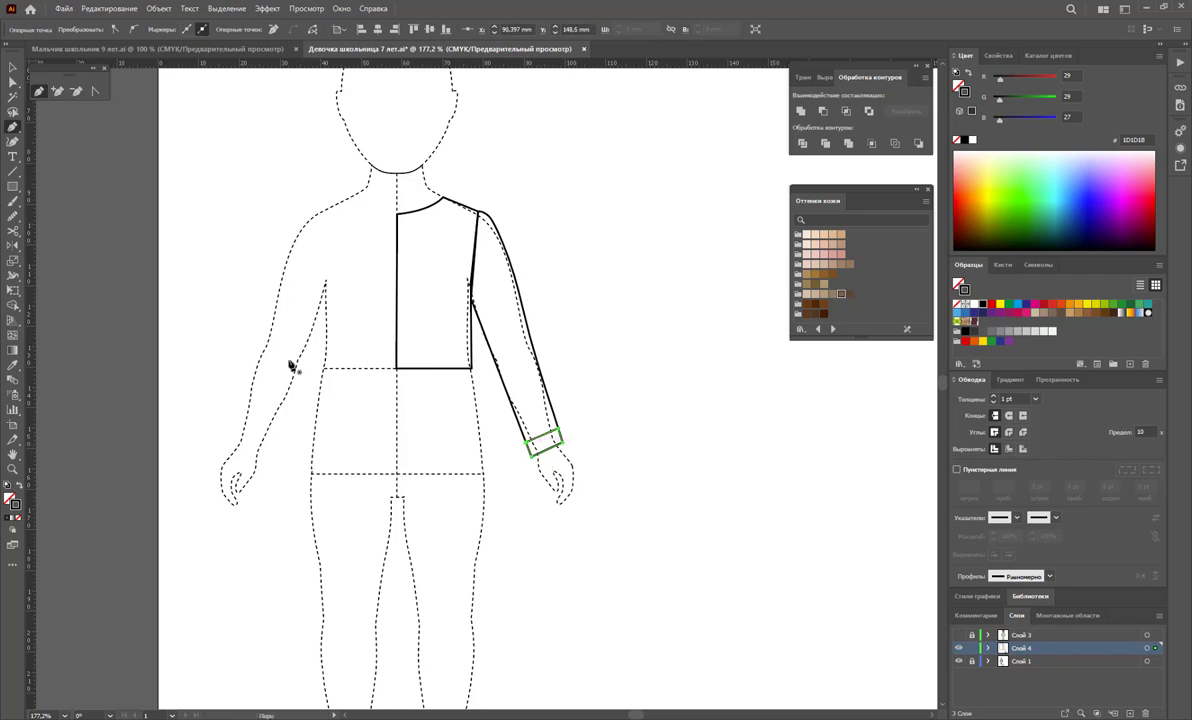
pyautogui.click(12, 66)
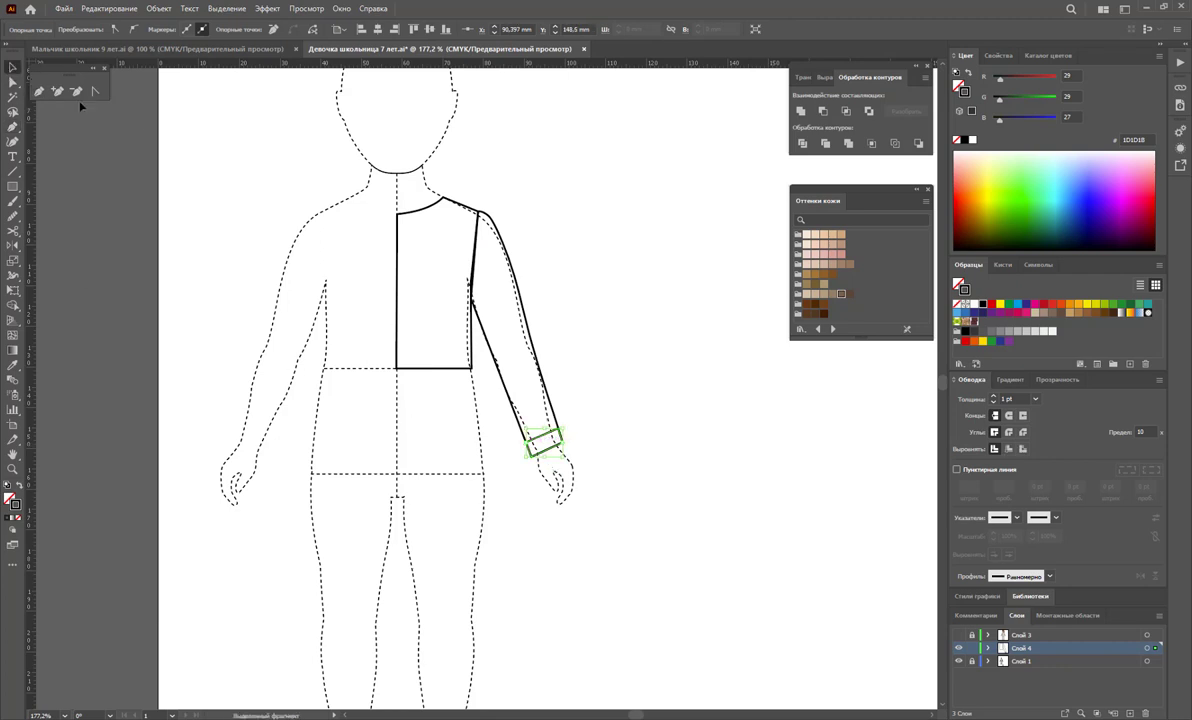
pyautogui.click(637, 313)
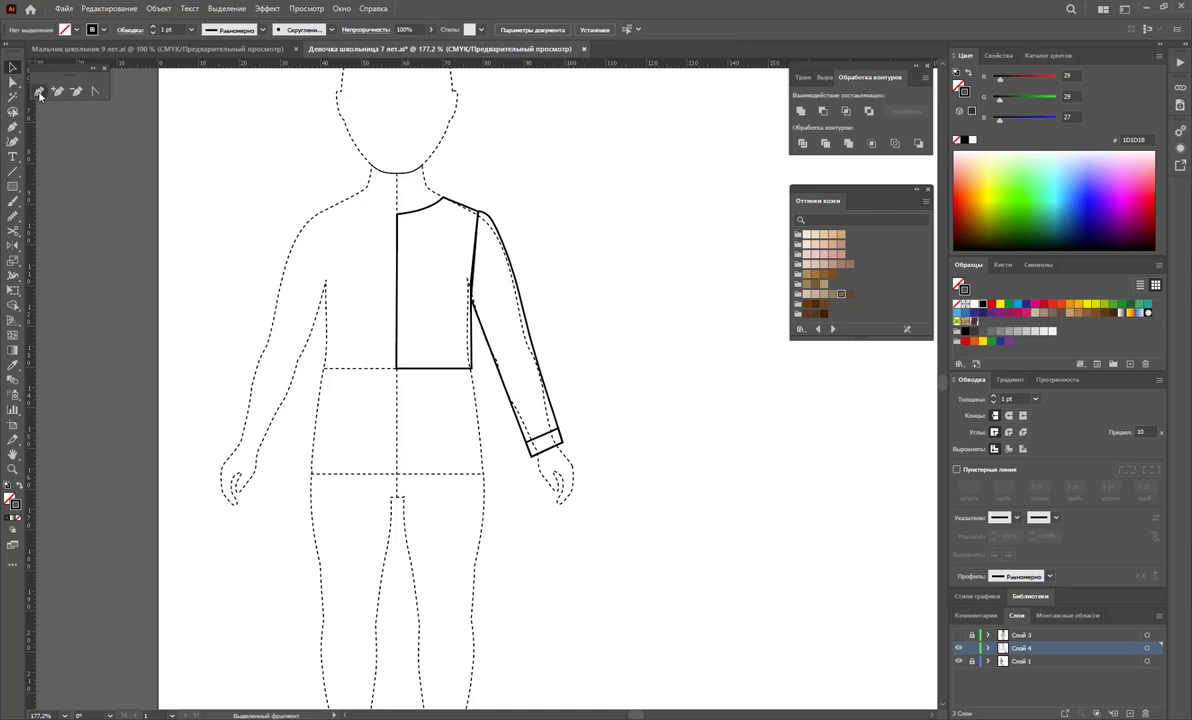
pyautogui.click(39, 93)
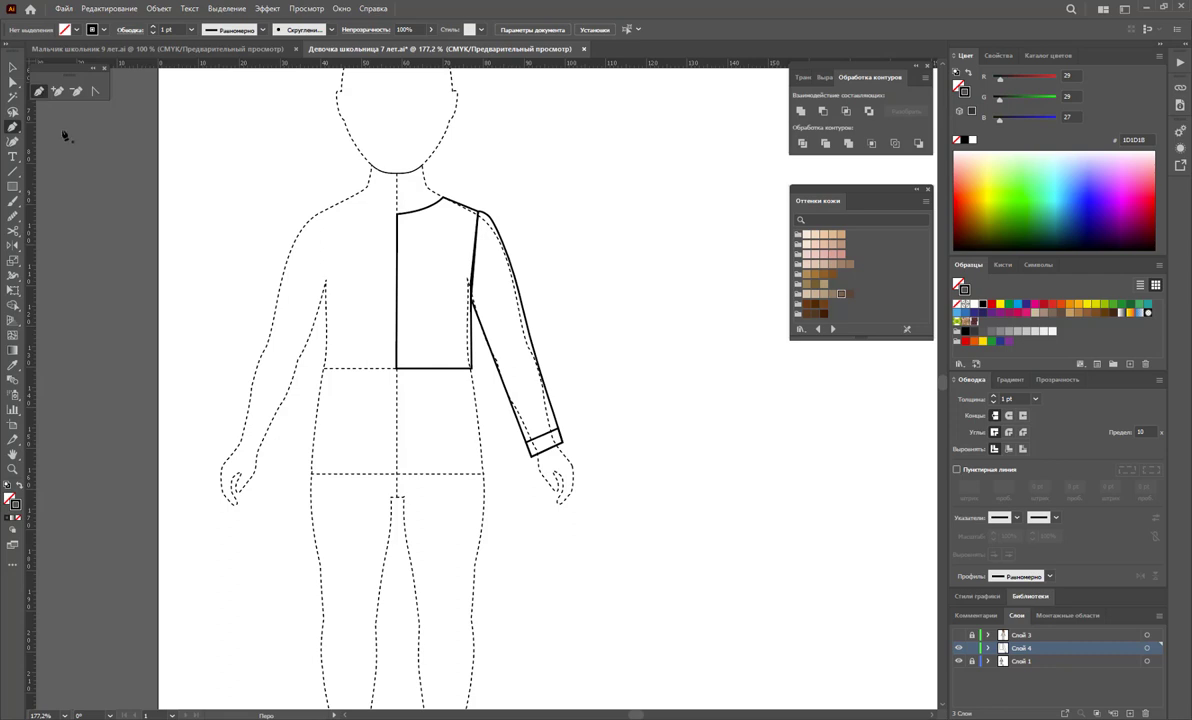
# Draw the closed half-skirt from the waist with a straight centre line and wavy hem.
pyautogui.click(397, 369)
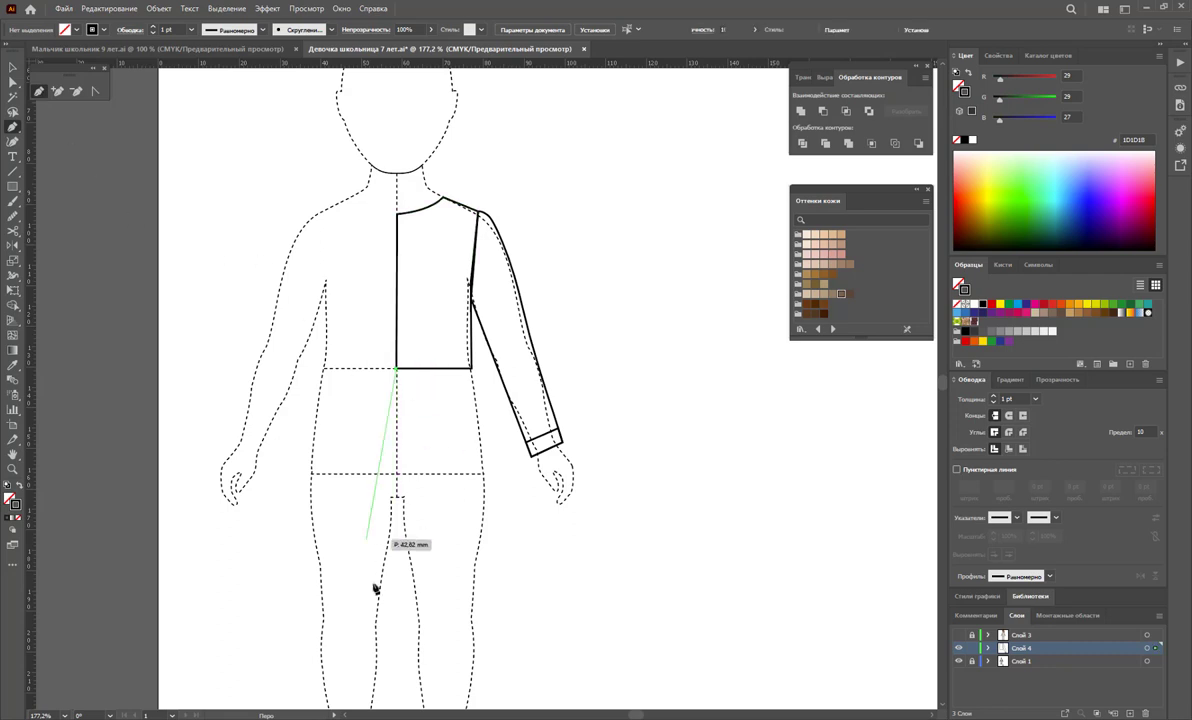
pyautogui.click(397, 628)
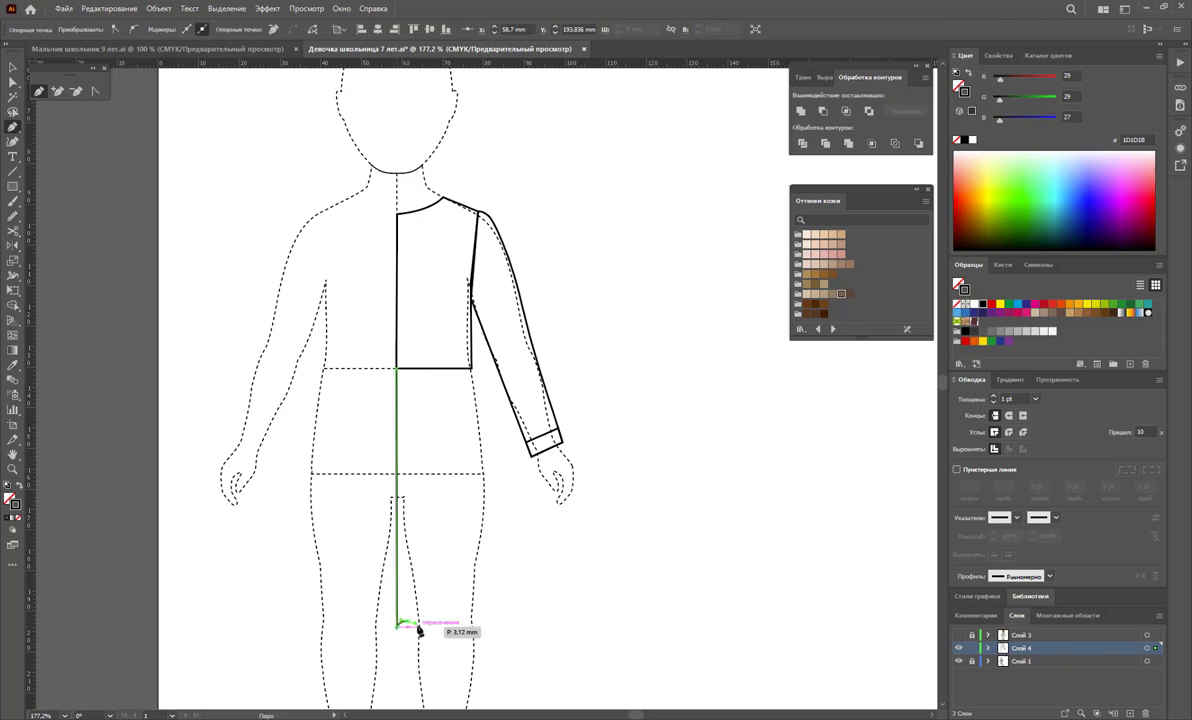
pyautogui.moveTo(421, 631)
pyautogui.mouseDown()
pyautogui.moveTo(540, 620)
pyautogui.moveTo(549, 613)
pyautogui.moveTo(535, 618)
pyautogui.moveTo(538, 606)
pyautogui.mouseUp()
pyautogui.click(447, 623)
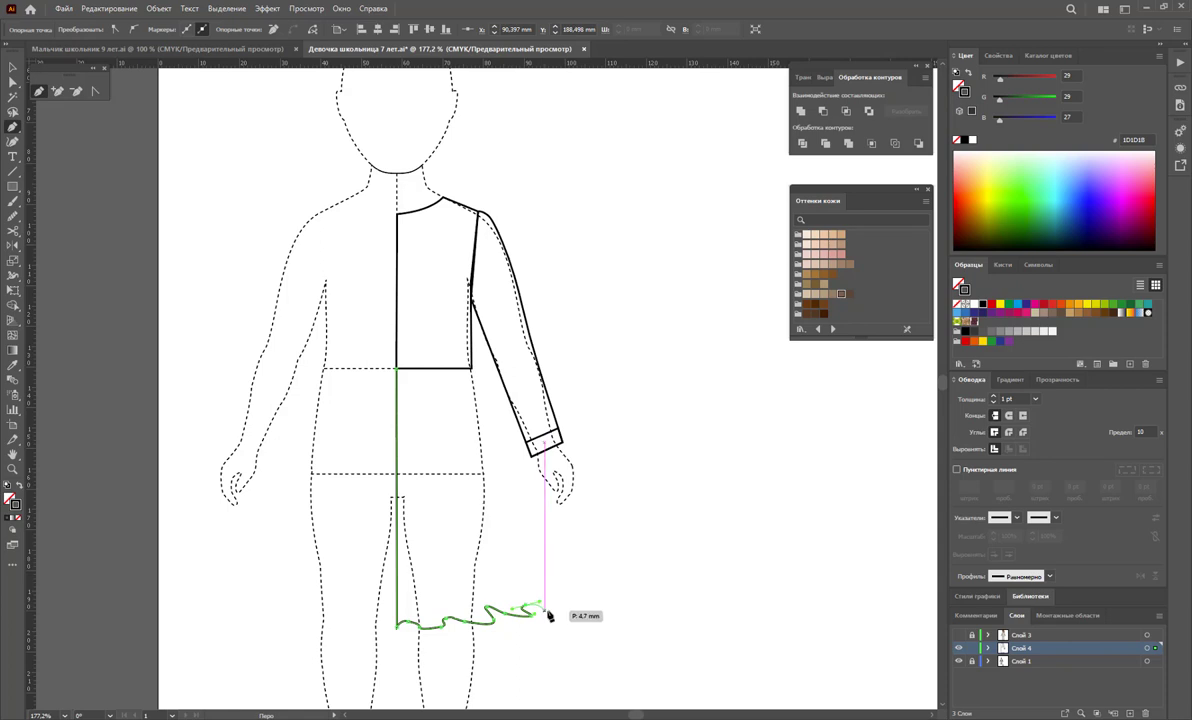
pyautogui.press('Escape')
pyautogui.click(555, 609)
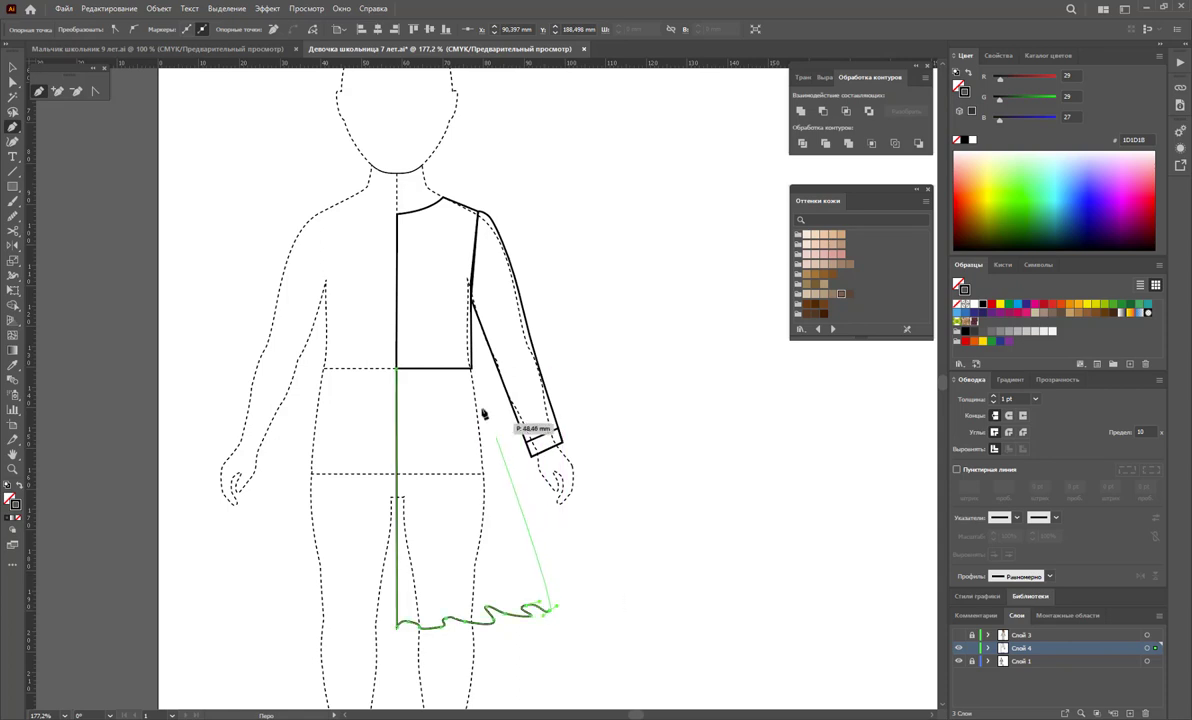
pyautogui.click(474, 373)
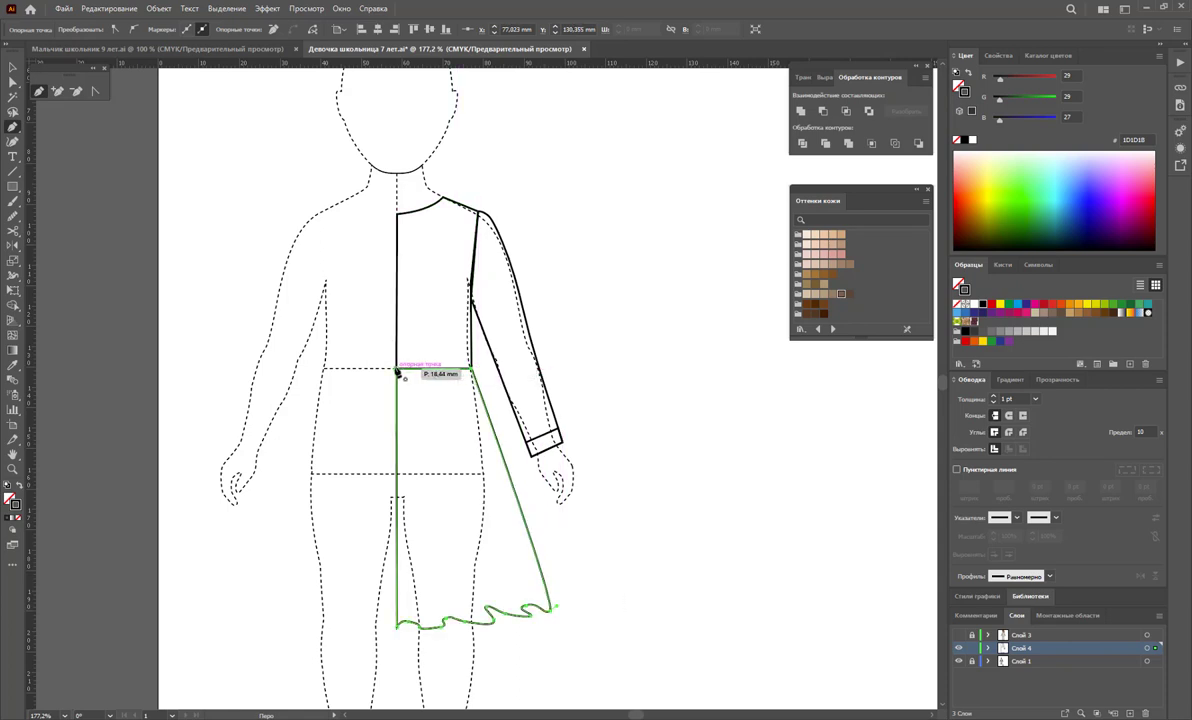
pyautogui.click(397, 373)
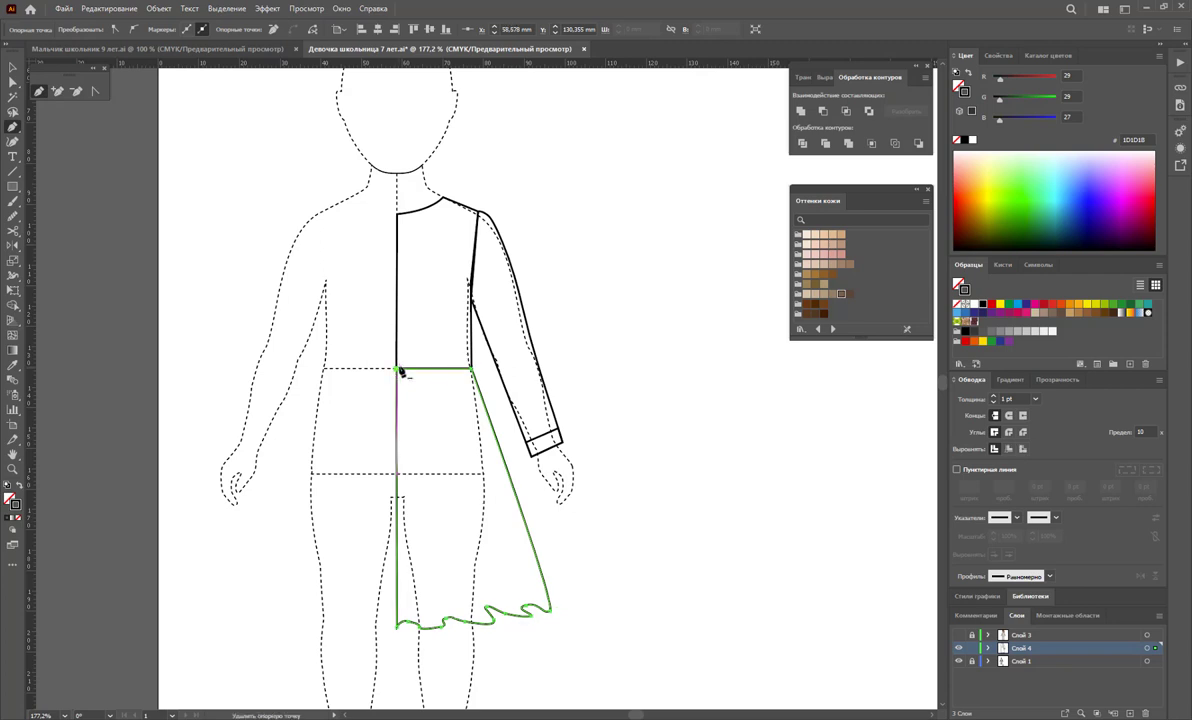
pyautogui.click(13, 67)
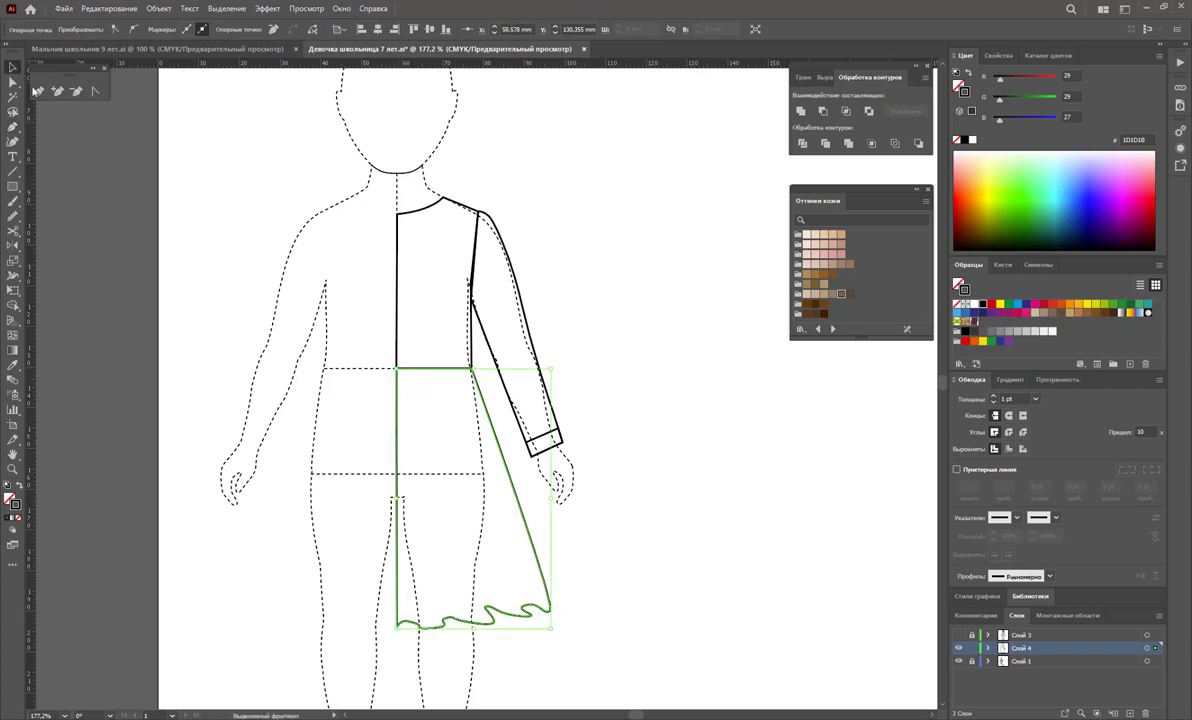
pyautogui.click(568, 298)
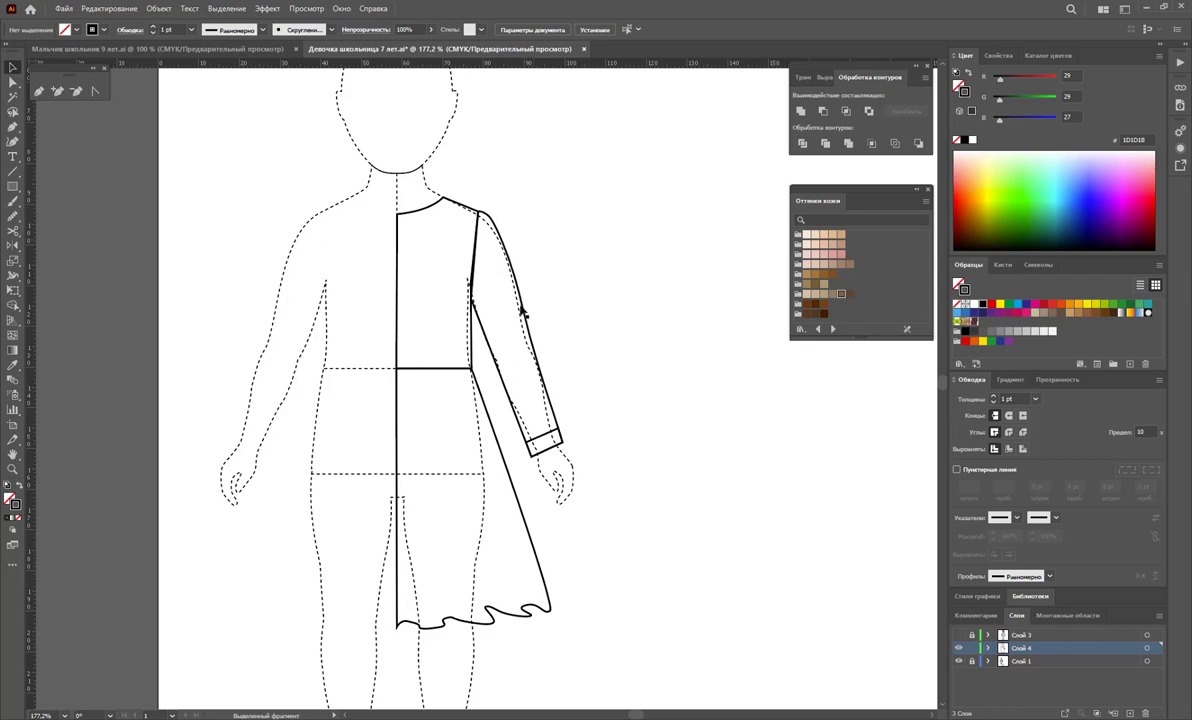
# Draw the first fold line from the hem up toward the waist.
pyautogui.click(41, 92)
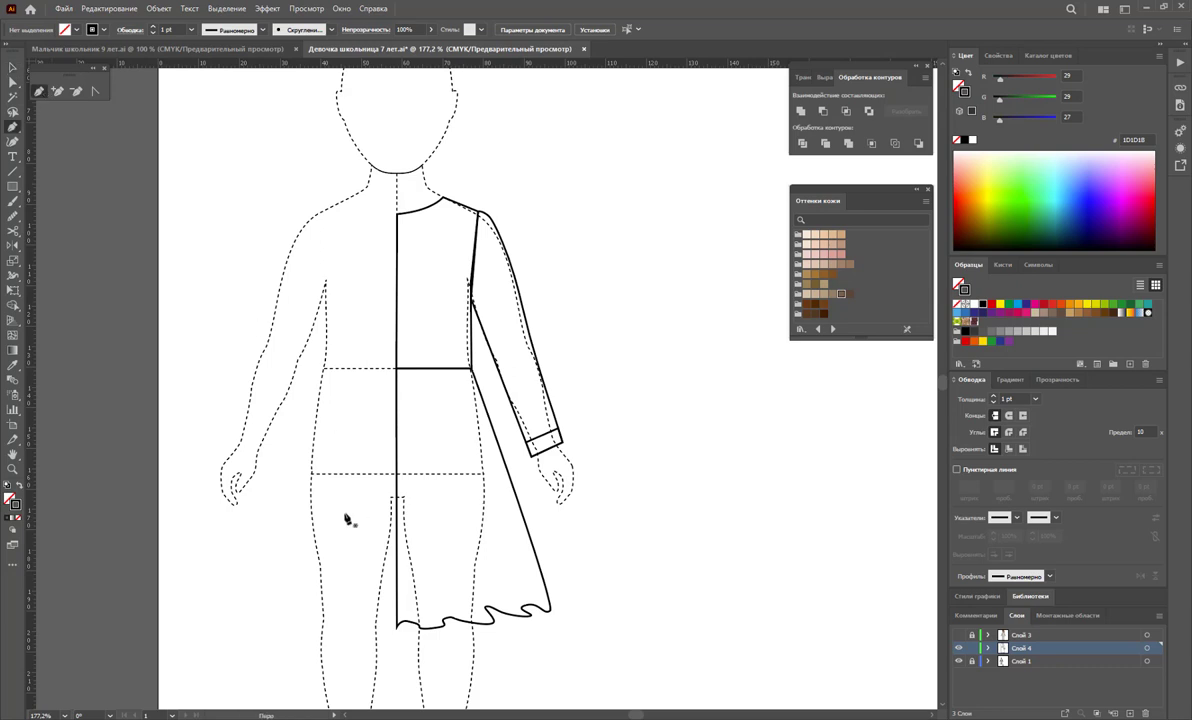
pyautogui.moveTo(419, 627); pyautogui.dragTo(410, 368)
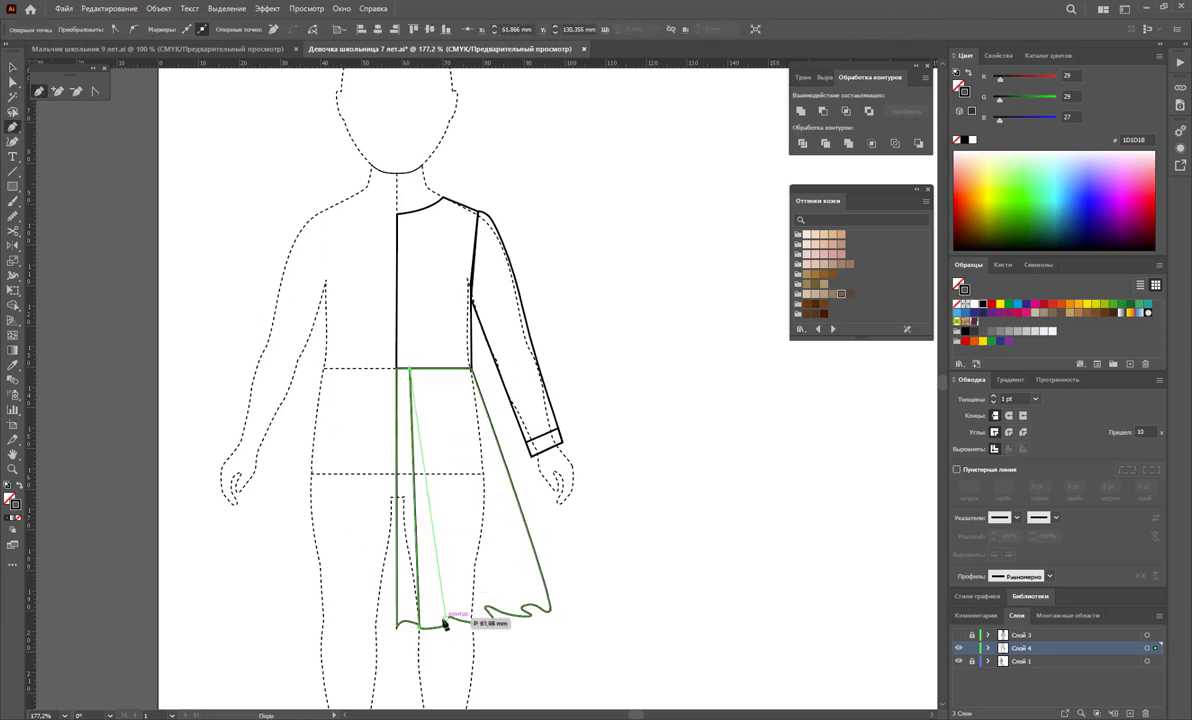
pyautogui.moveTo(445, 622)
pyautogui.mouseDown()
pyautogui.moveTo(421, 630)
pyautogui.moveTo(440, 628)
pyautogui.mouseUp()
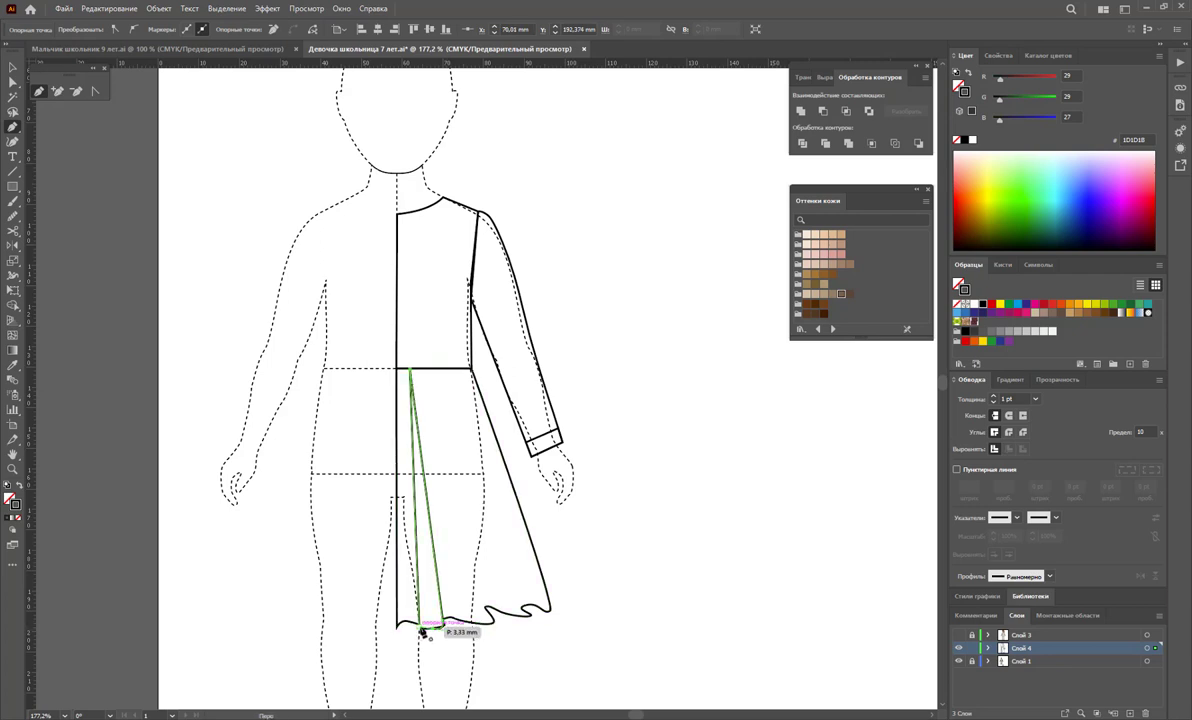
# Add several more fold lines running between hem points and waist points across the skirt.
pyautogui.click(477, 620)
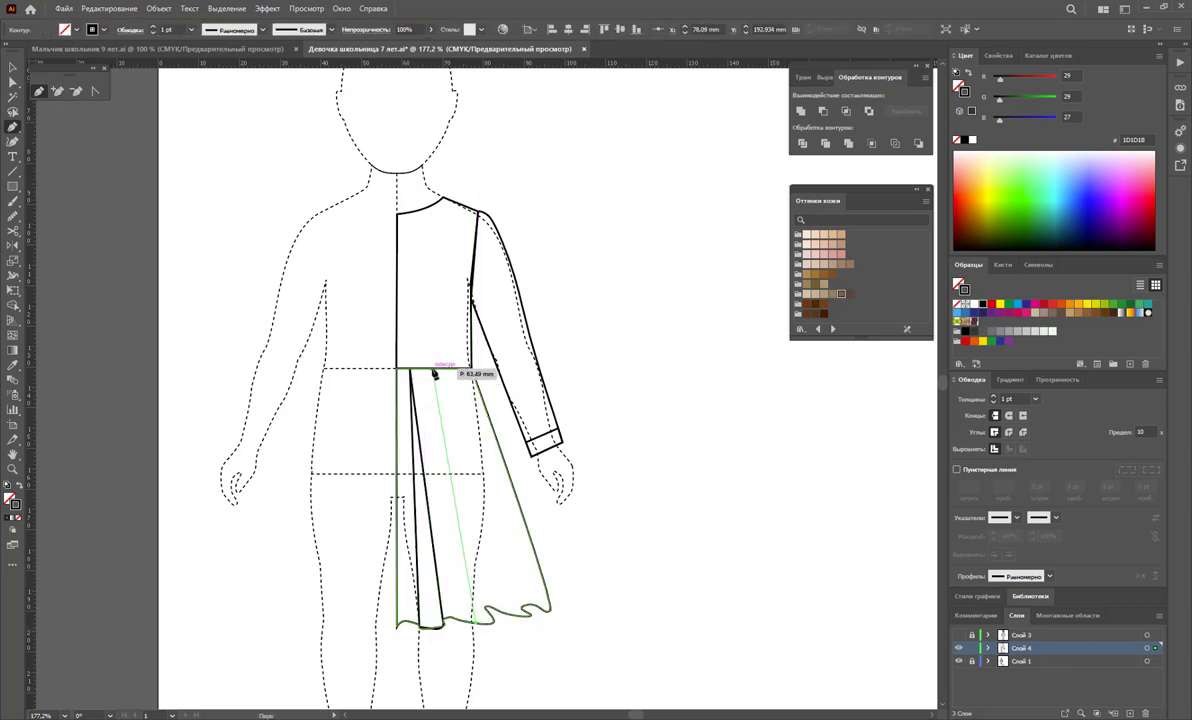
pyautogui.click(436, 372)
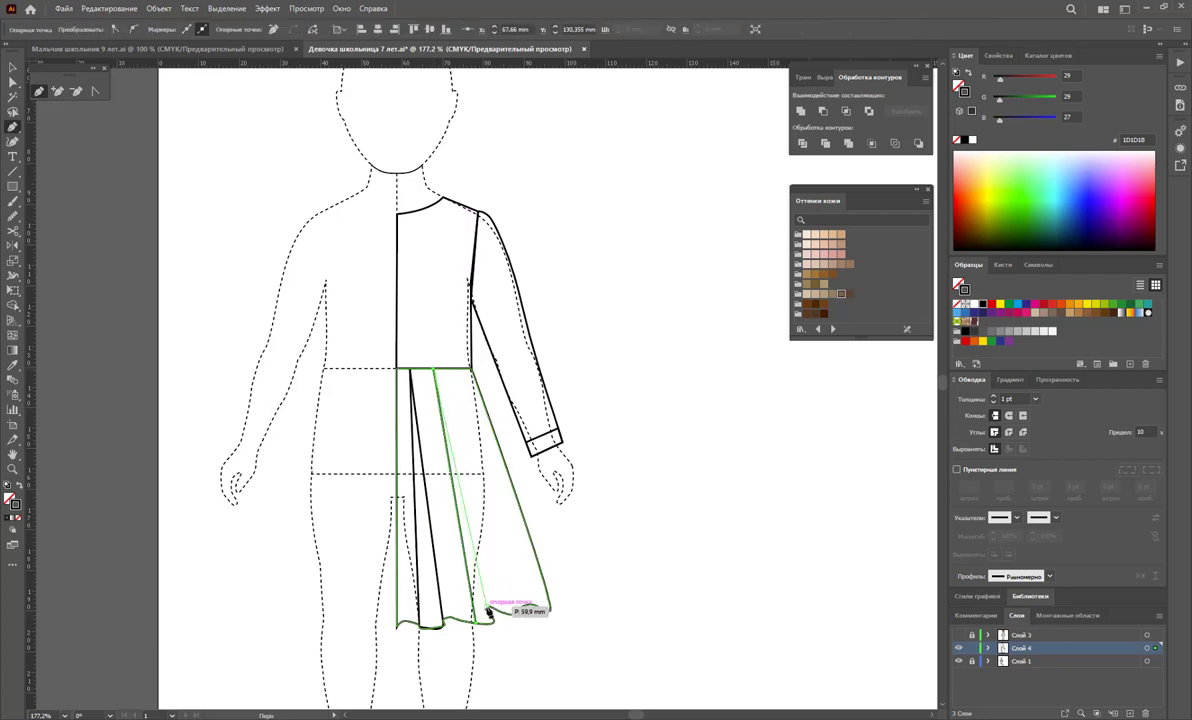
pyautogui.click(491, 626)
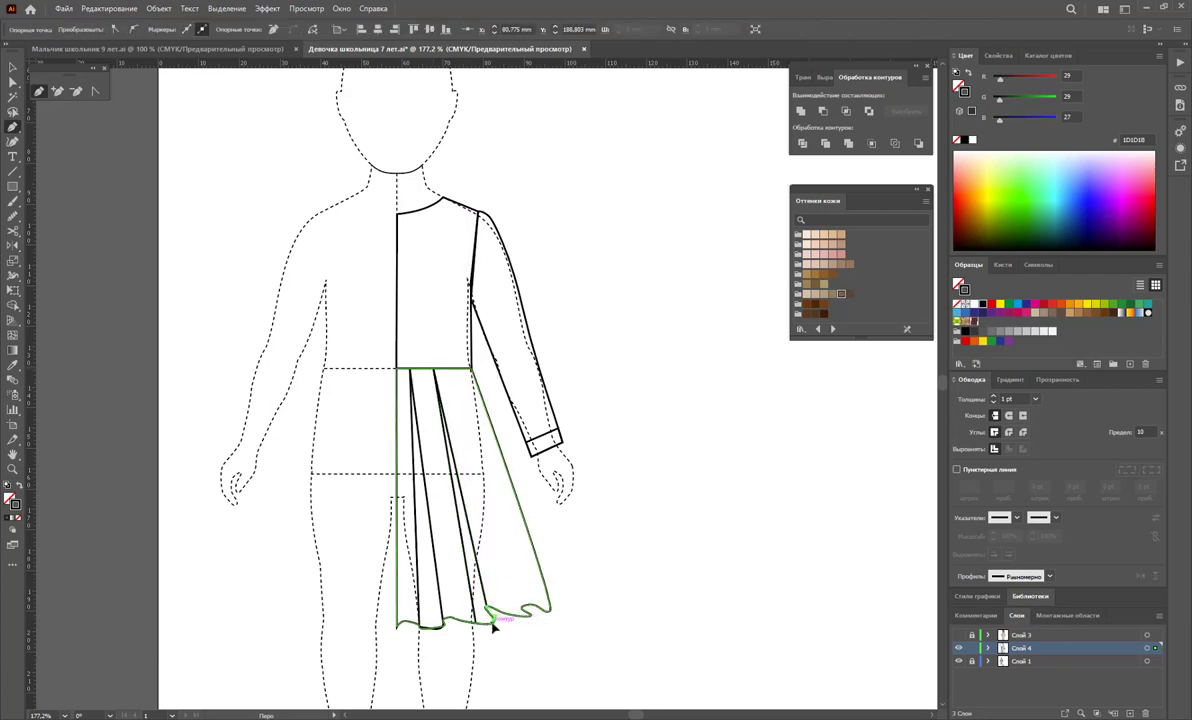
pyautogui.click(485, 621)
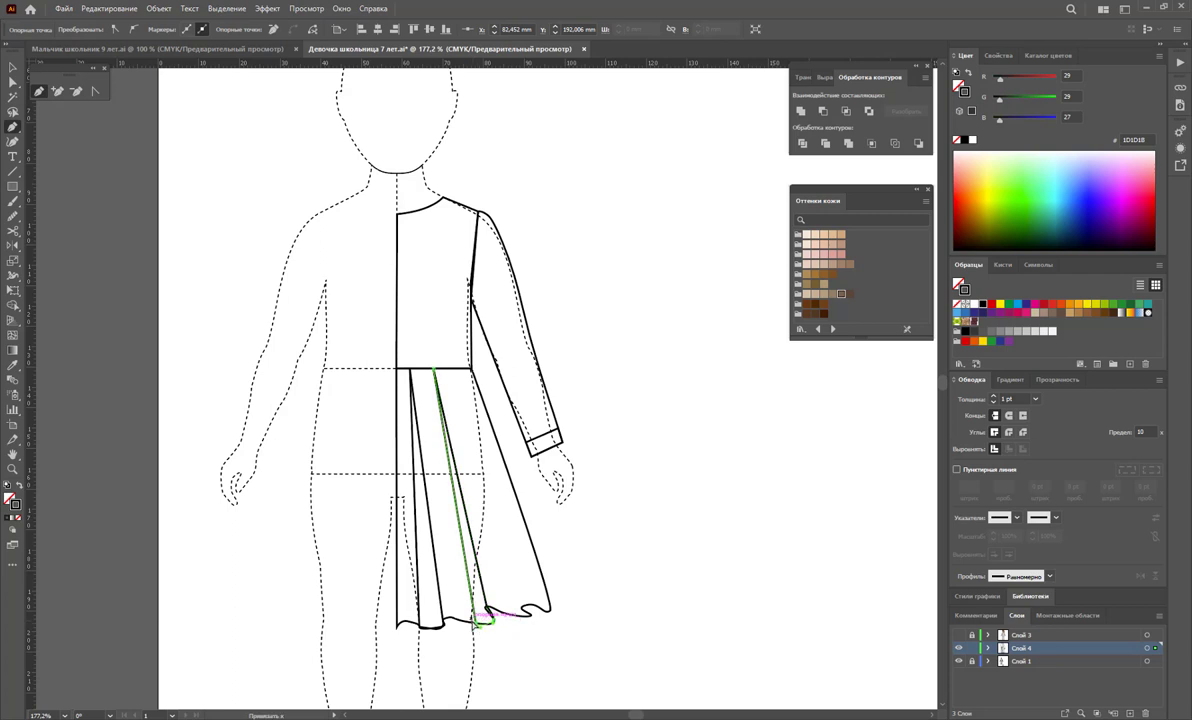
pyautogui.click(521, 607)
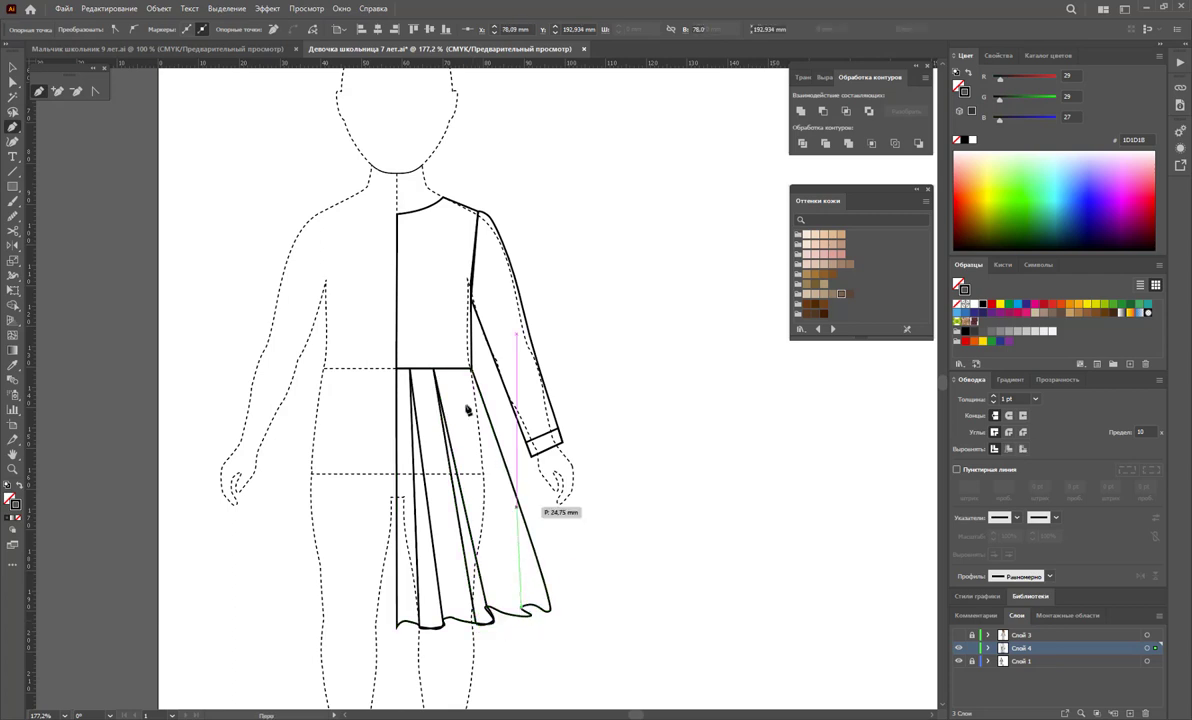
pyautogui.click(454, 374)
pyautogui.click(454, 374)
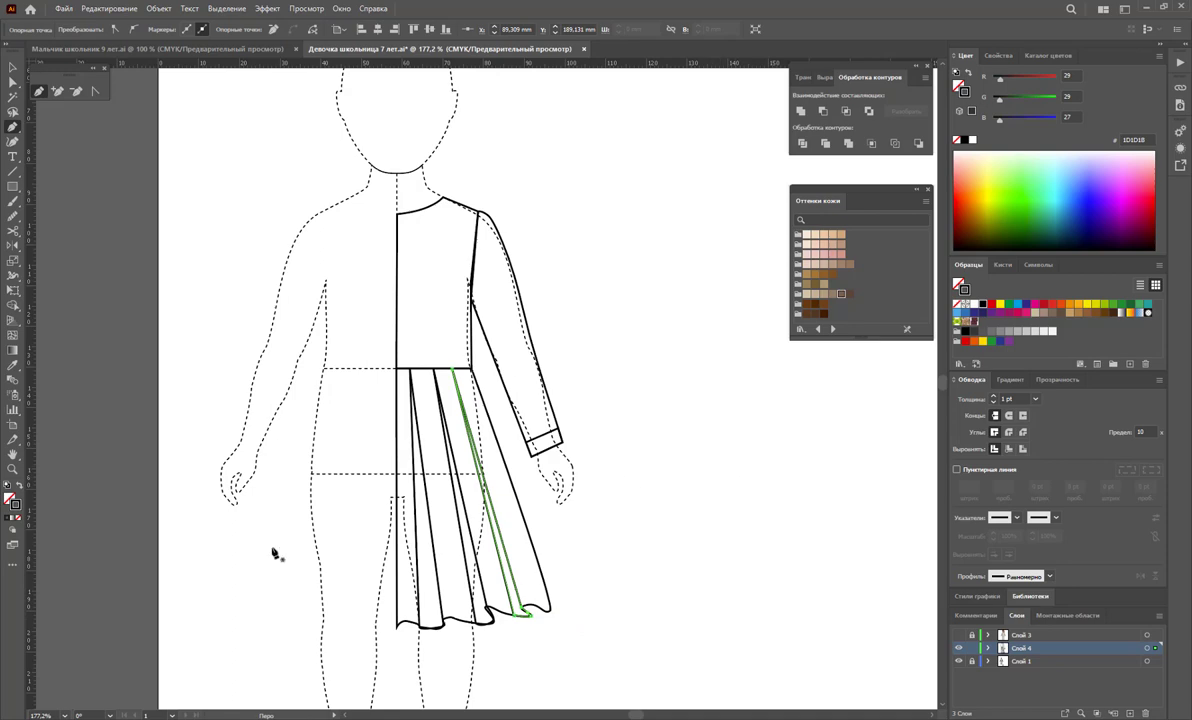
pyautogui.click(12, 470)
# Zoom in on the hem and draw two small triangular turn-backs where folds meet it.
pyautogui.moveTo(535, 625); pyautogui.dragTo(529, 516)
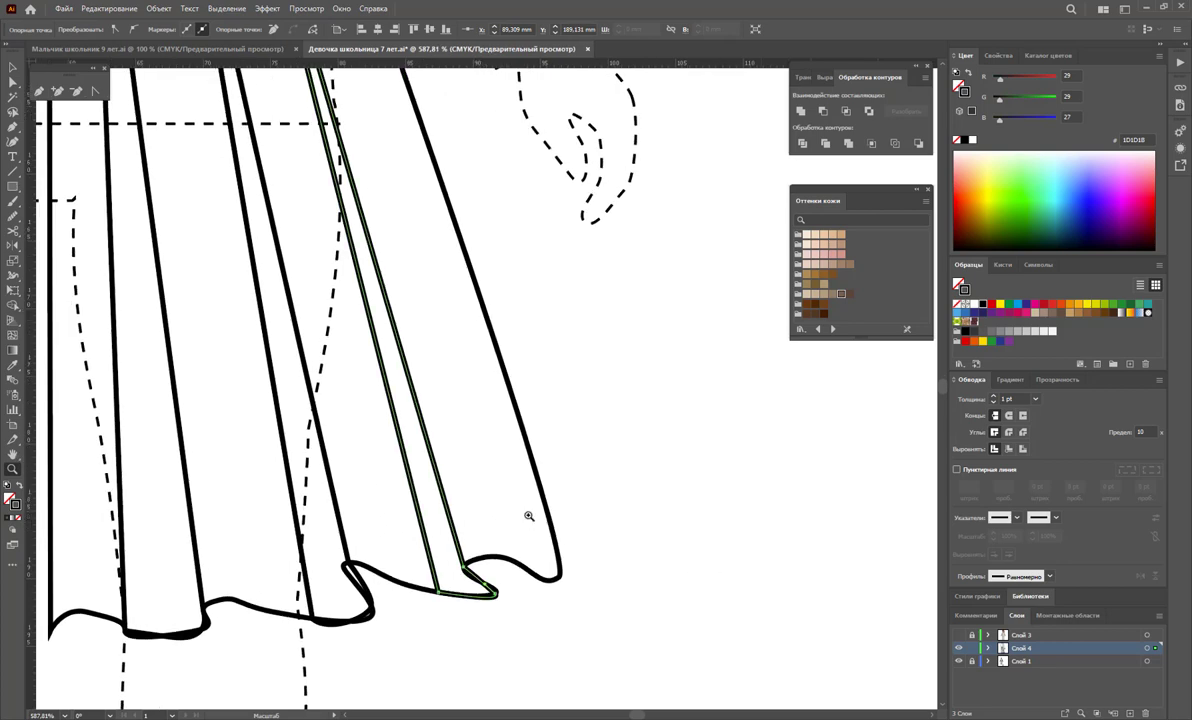
pyautogui.scroll(-2, 529, 516)
pyautogui.press('v')
pyautogui.click(539, 237)
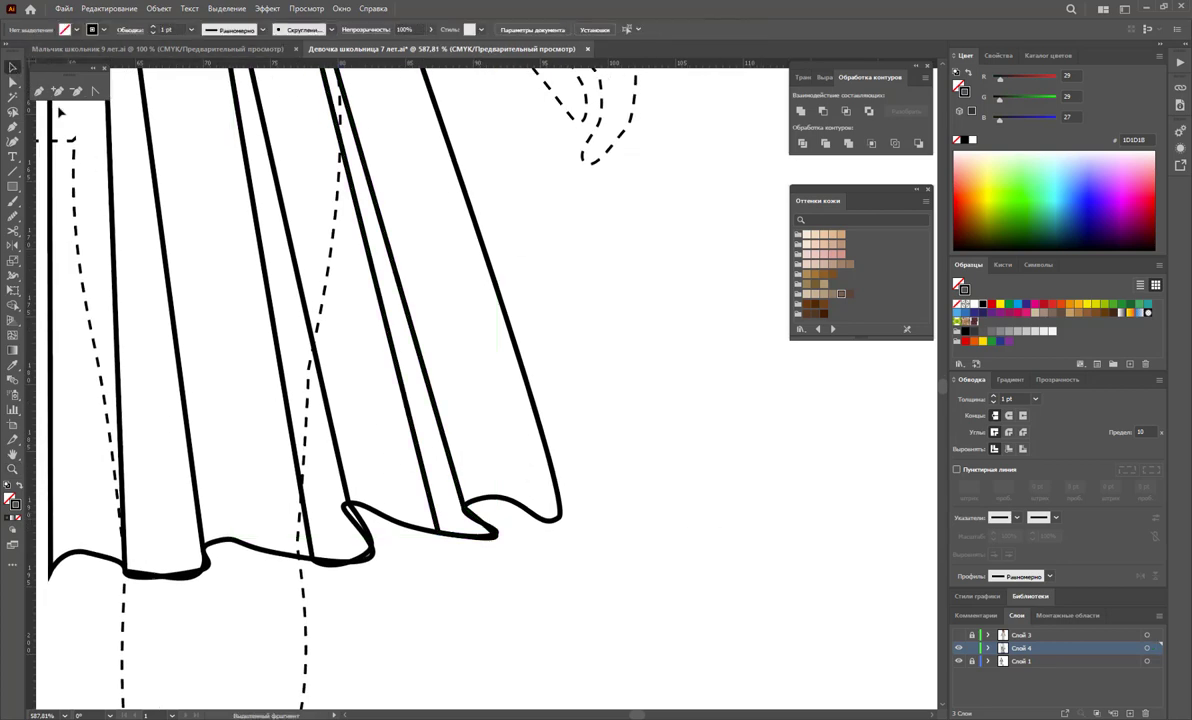
pyautogui.click(40, 92)
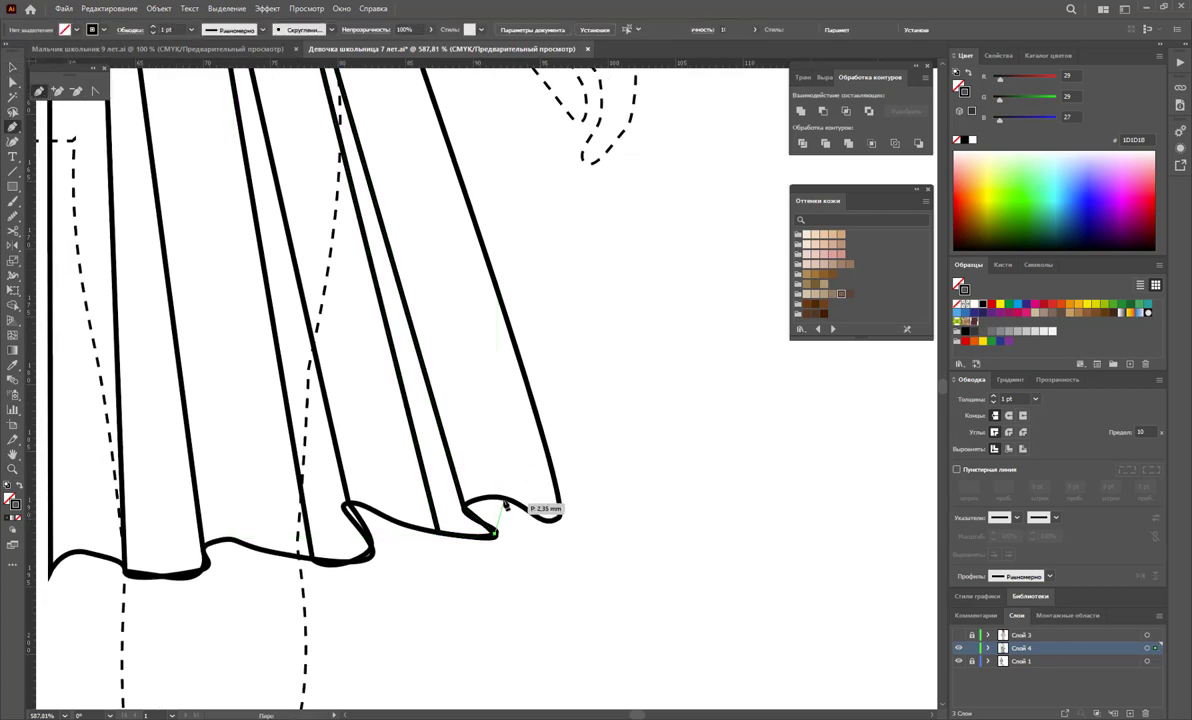
pyautogui.moveTo(505, 500); pyautogui.dragTo(502, 503)
pyautogui.click(493, 535)
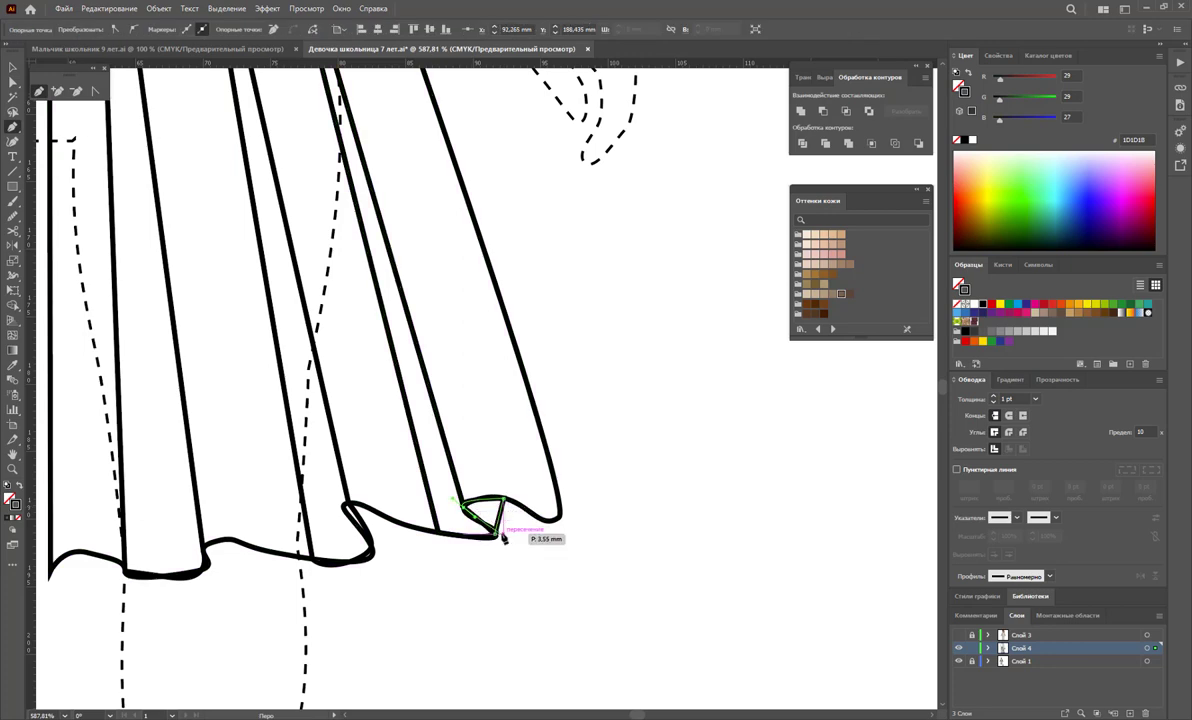
pyautogui.click(463, 505)
pyautogui.click(372, 552)
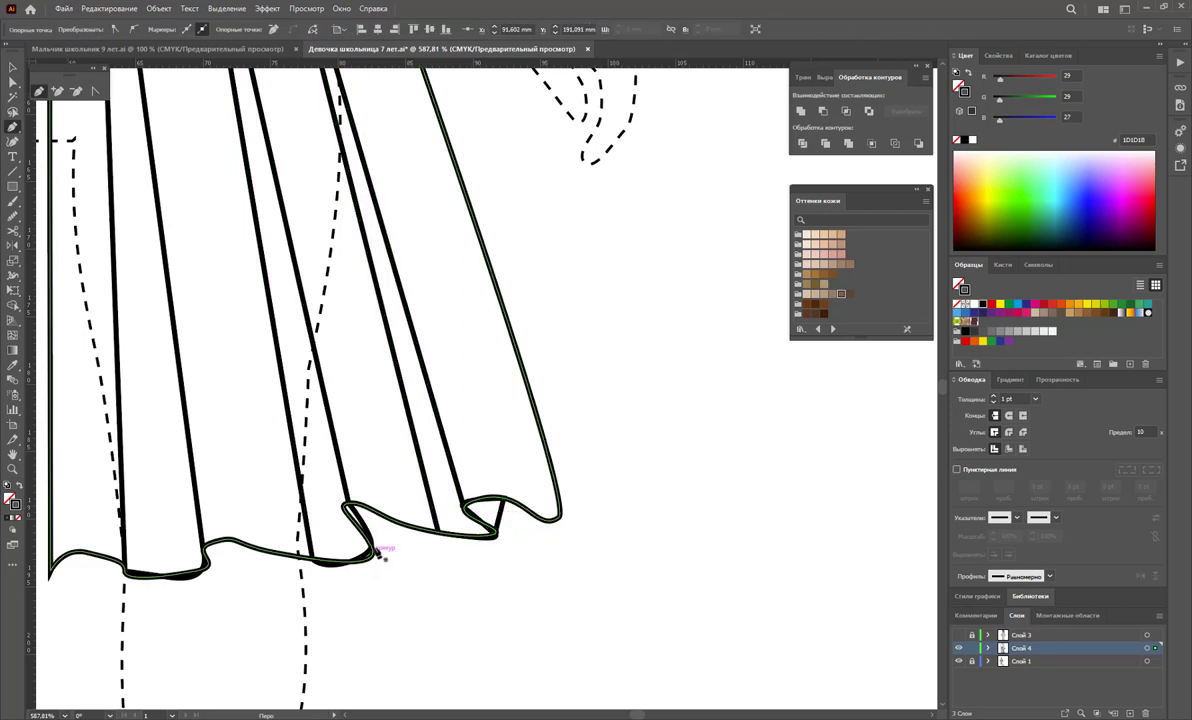
pyautogui.click(387, 519)
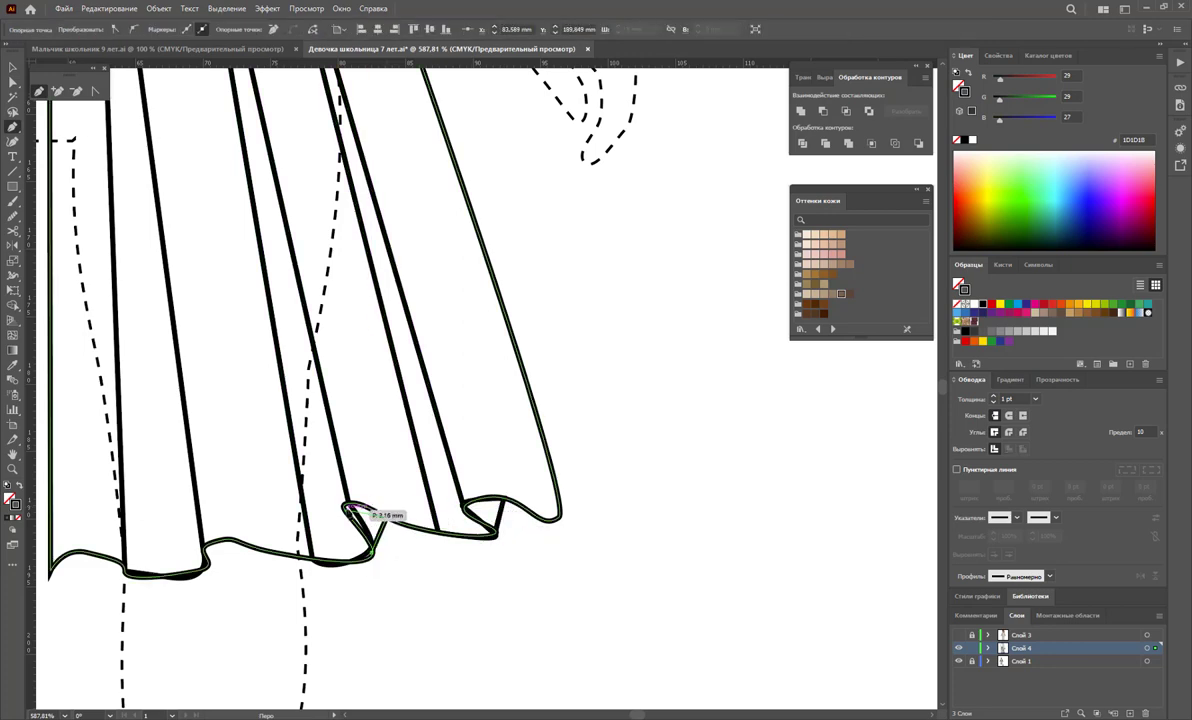
pyautogui.click(349, 504)
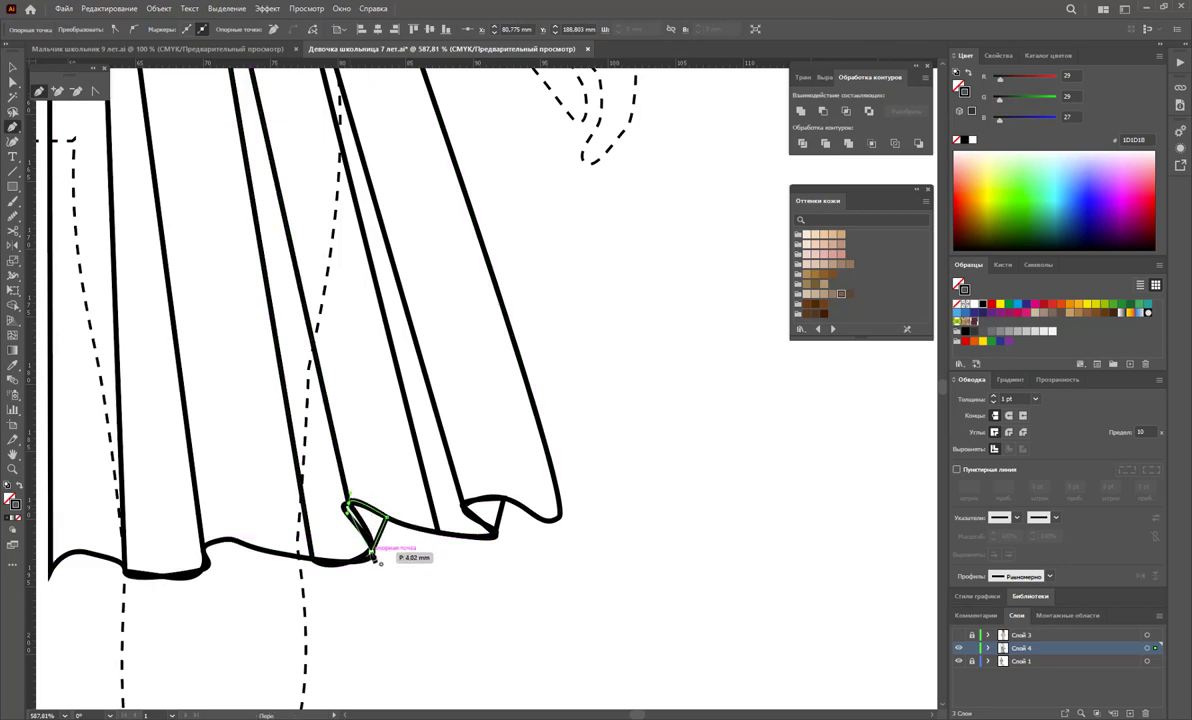
# Deselect and zoom back out to 200% to see the whole half-dress.
pyautogui.click(12, 66)
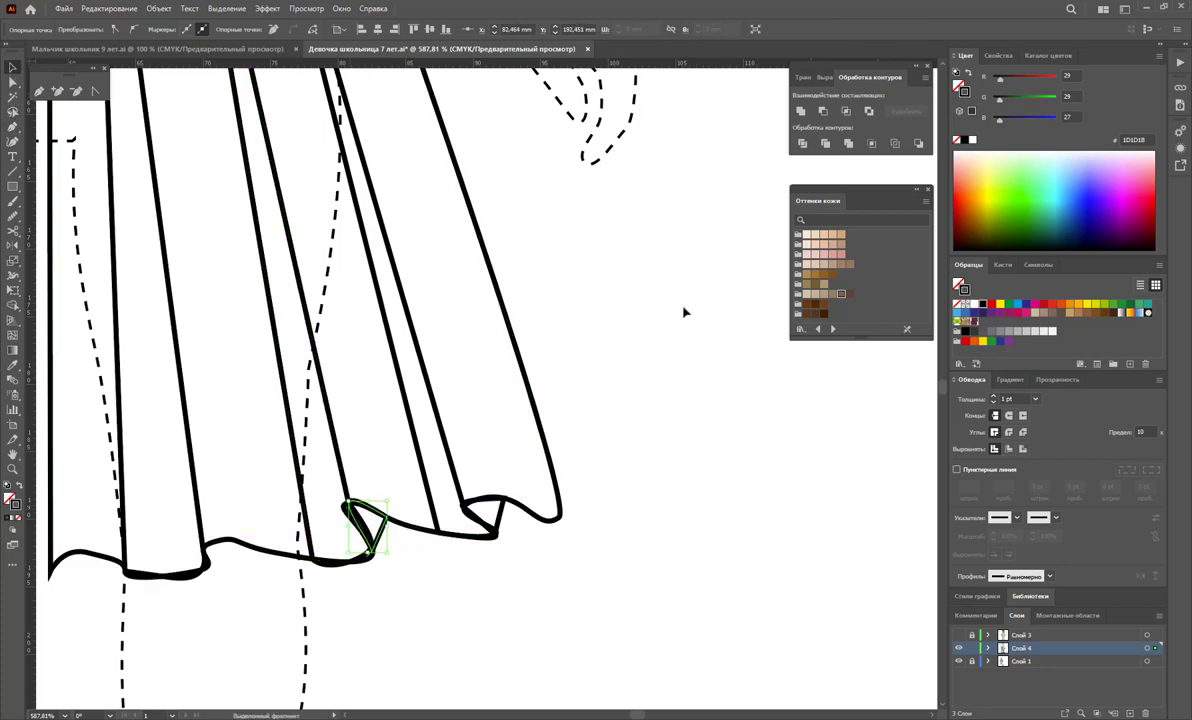
pyautogui.click(585, 338)
pyautogui.press('z')
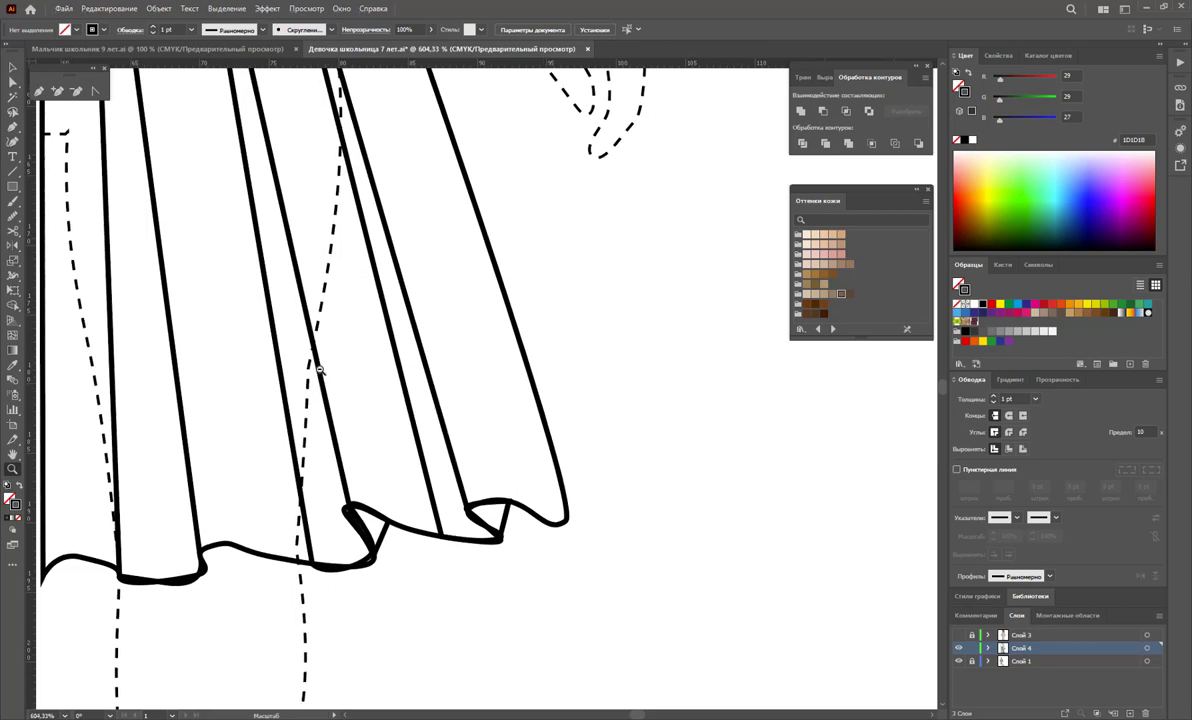
pyautogui.keyDown('alt'); pyautogui.click(300, 365); pyautogui.keyUp('alt')
pyautogui.keyDown('alt'); pyautogui.click(516, 379); pyautogui.keyUp('alt')
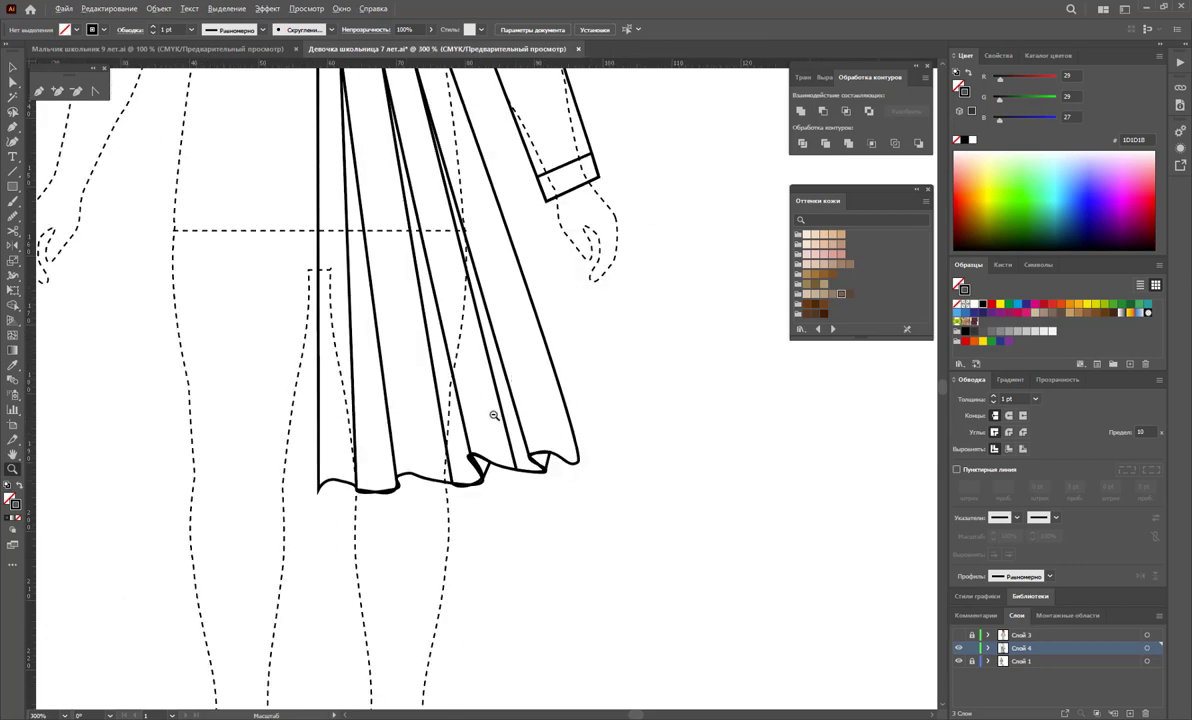
pyautogui.keyDown('alt'); pyautogui.click(493, 415); pyautogui.keyUp('alt')
# Give the three selected pleat shapes black fill, no stroke and 7% opacity.
pyautogui.click(13, 67)
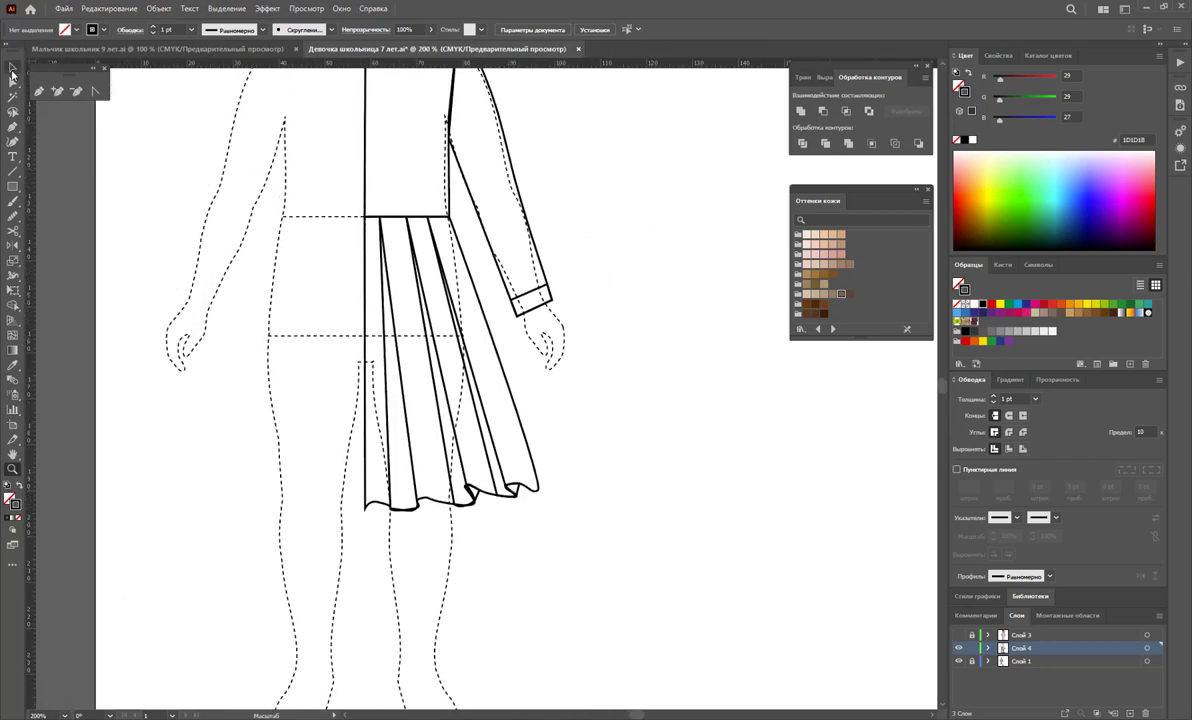
pyautogui.click(389, 432)
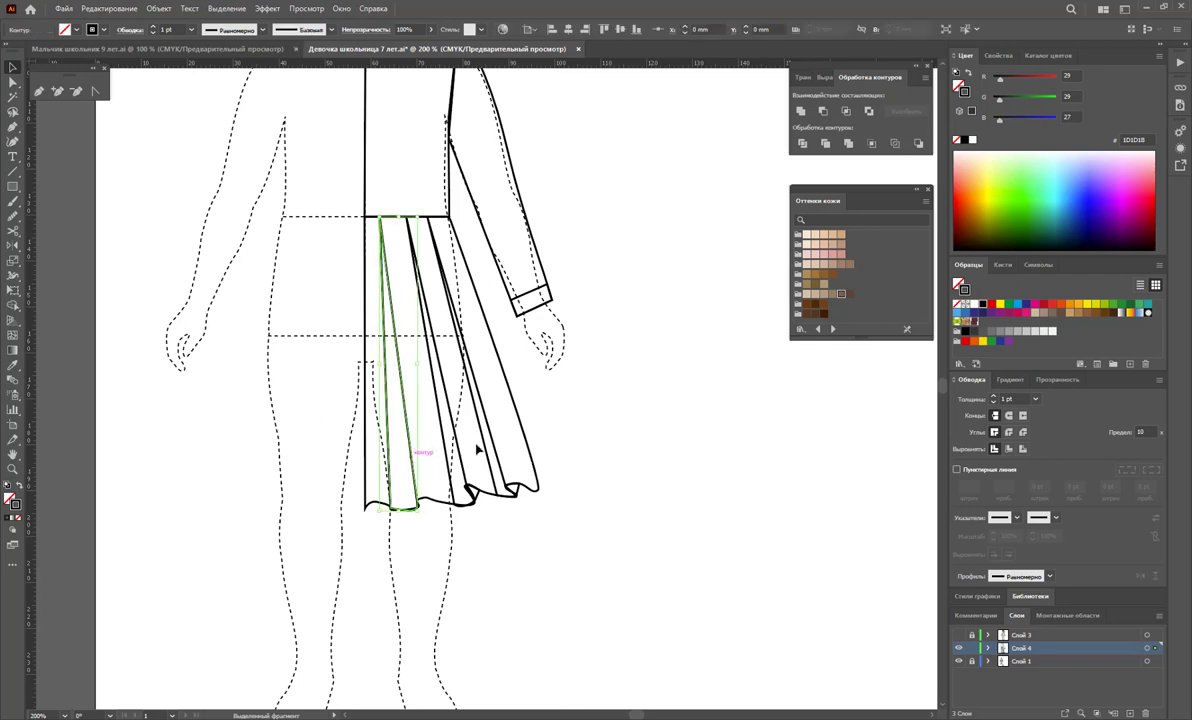
pyautogui.keyDown('shift'); pyautogui.click(458, 452); pyautogui.keyUp('shift')
pyautogui.keyDown('shift'); pyautogui.click(476, 445); pyautogui.keyUp('shift')
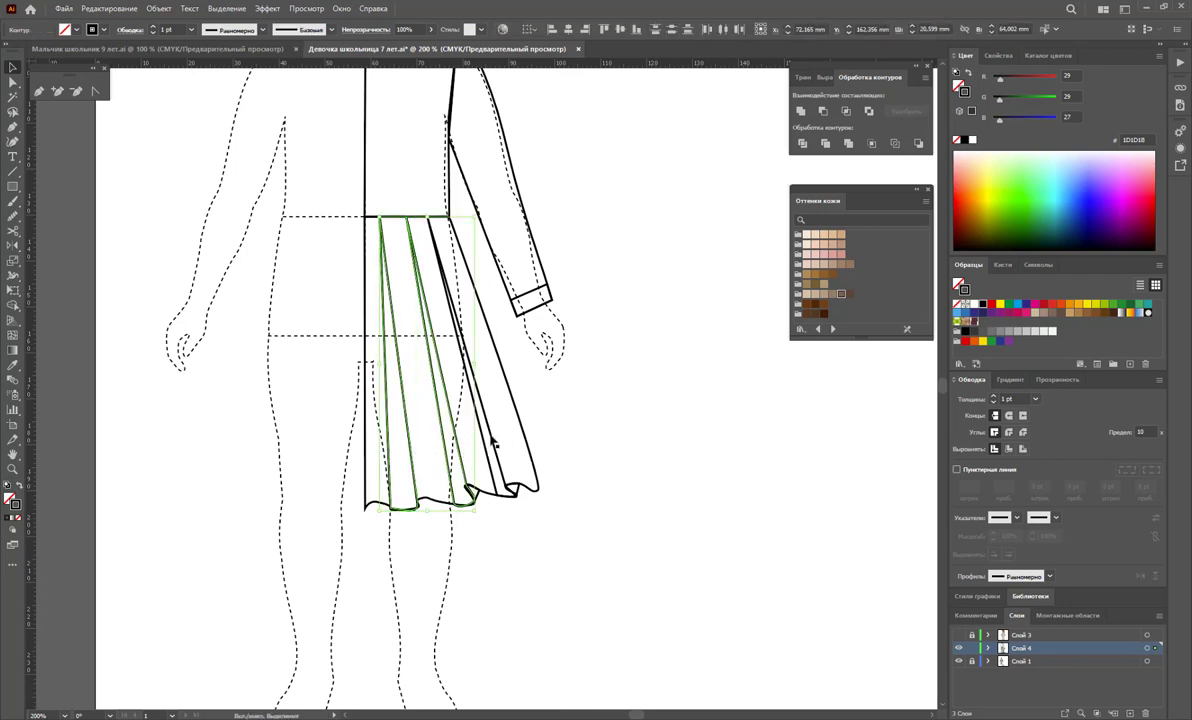
pyautogui.keyDown('shift'); pyautogui.click(491, 443); pyautogui.keyUp('shift')
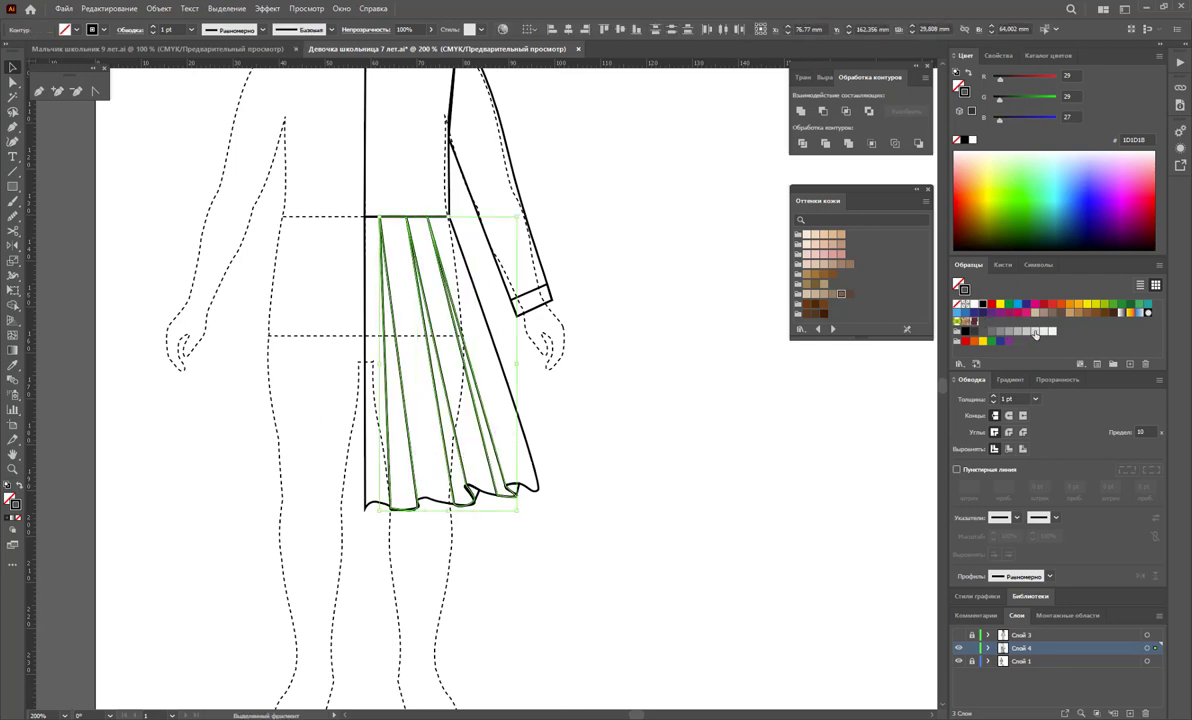
pyautogui.click(18, 485)
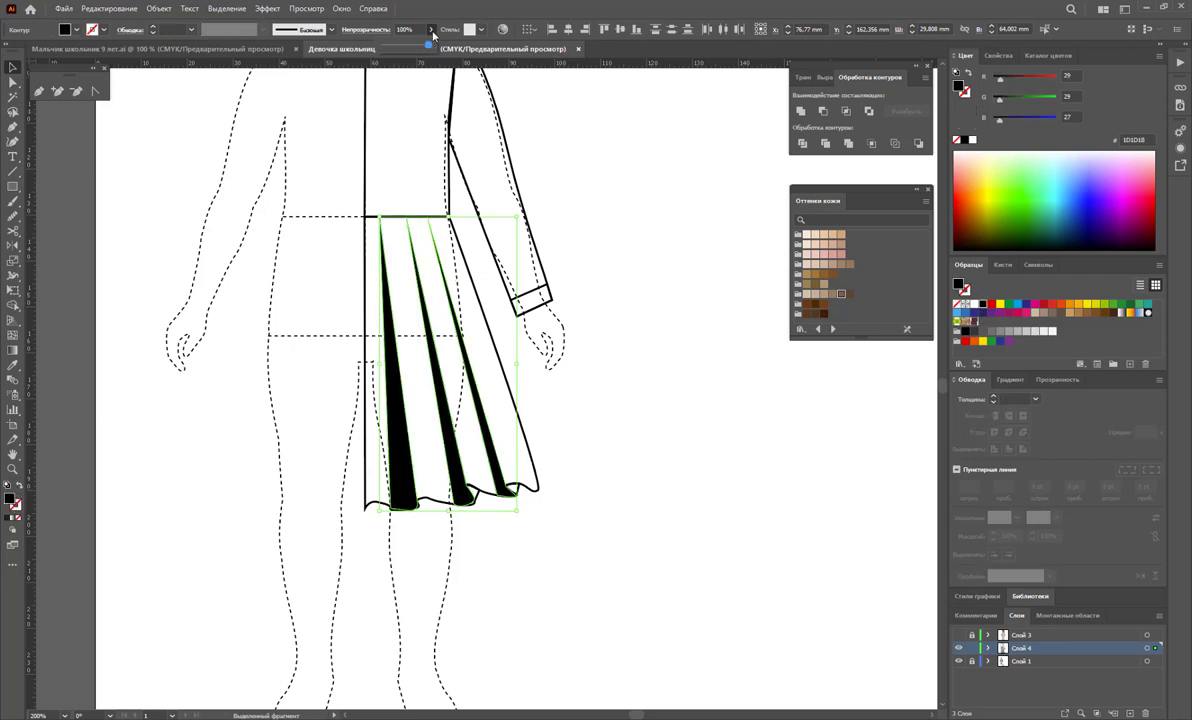
pyautogui.moveTo(398, 50); pyautogui.dragTo(391, 45)
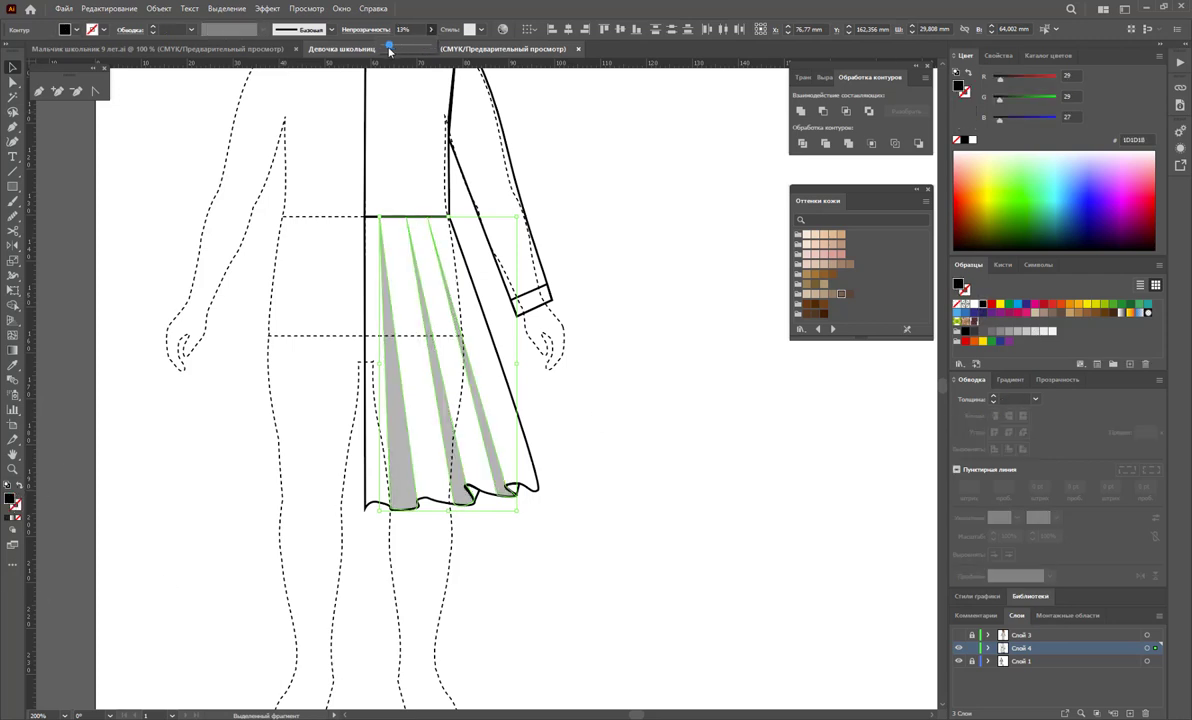
pyautogui.click(570, 405)
# Move the hem loop anchors so the turn-backs curl smoothly along the wavy hem.
pyautogui.click(533, 491)
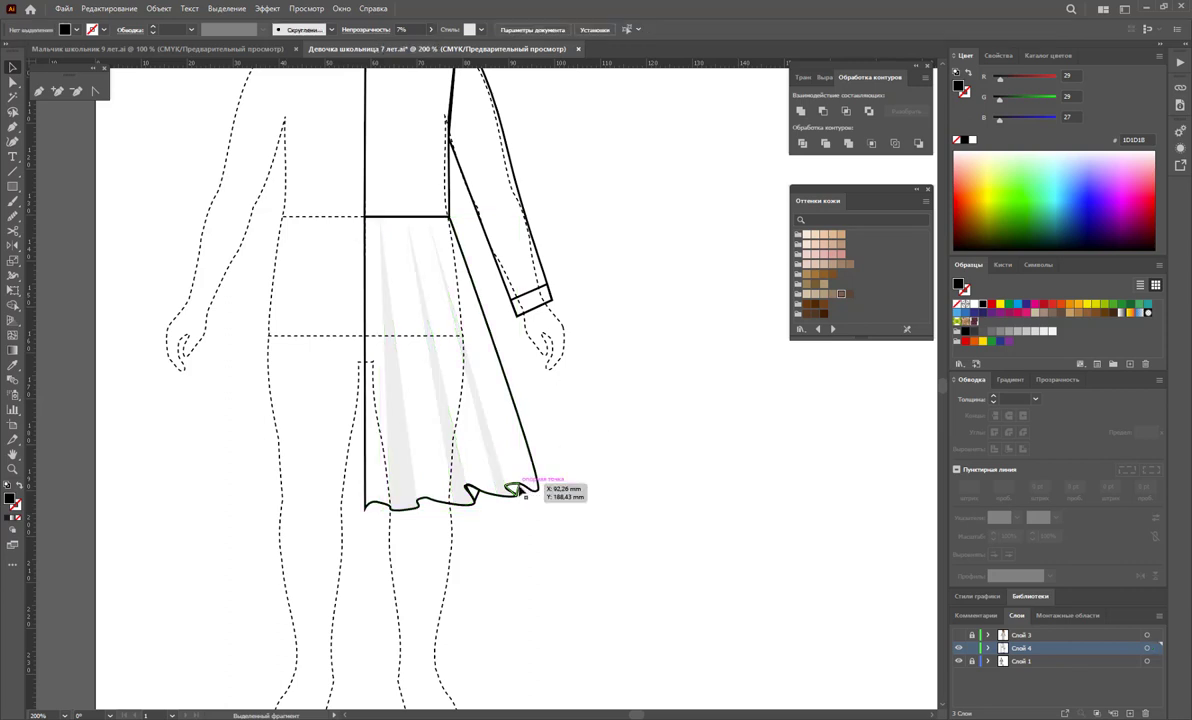
pyautogui.click(13, 80)
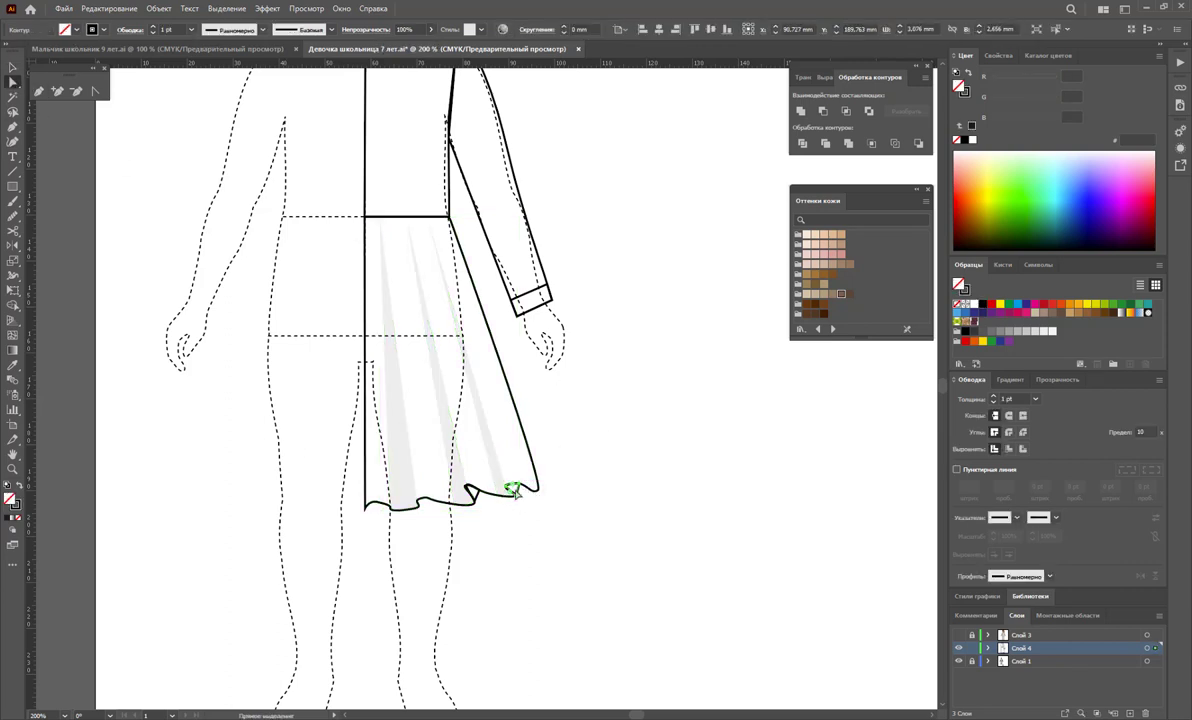
pyautogui.click(513, 488)
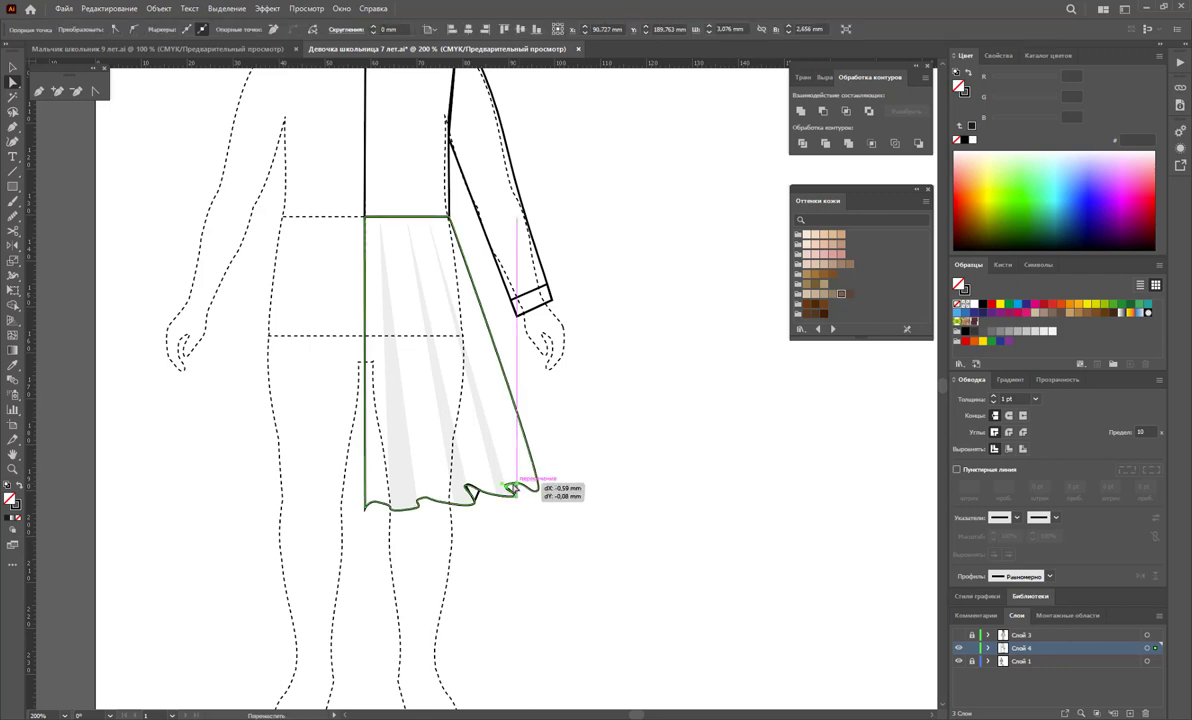
pyautogui.moveTo(477, 494); pyautogui.dragTo(473, 492)
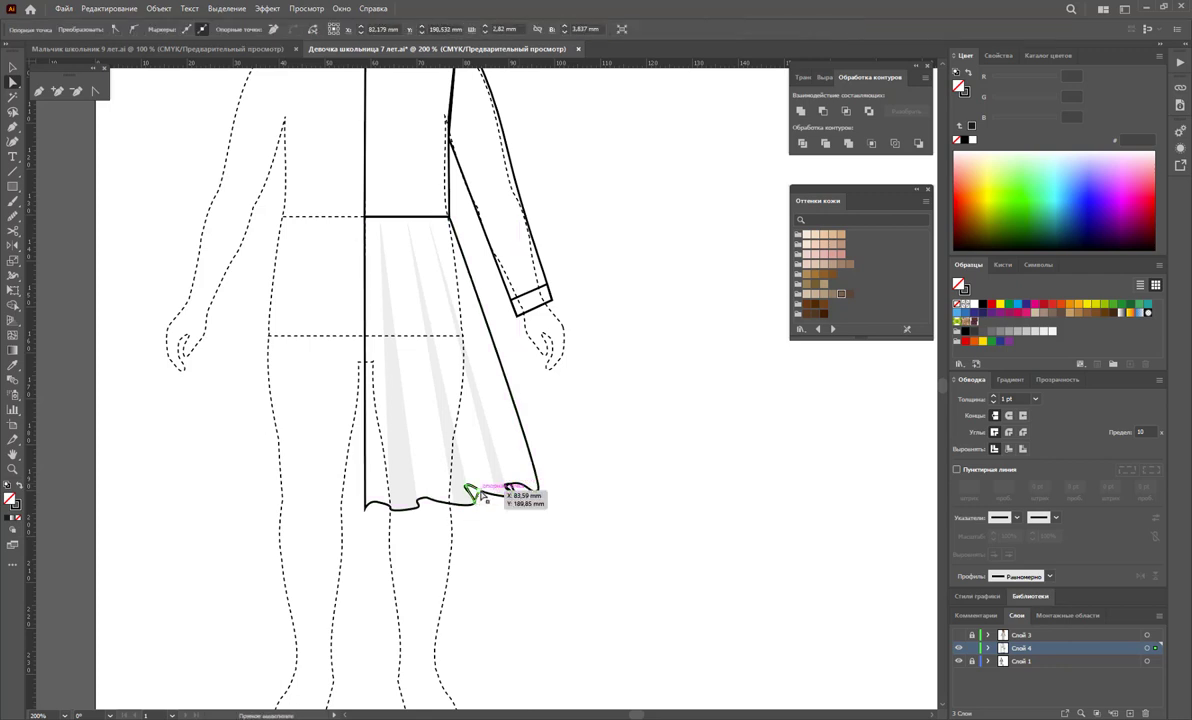
pyautogui.click(513, 540)
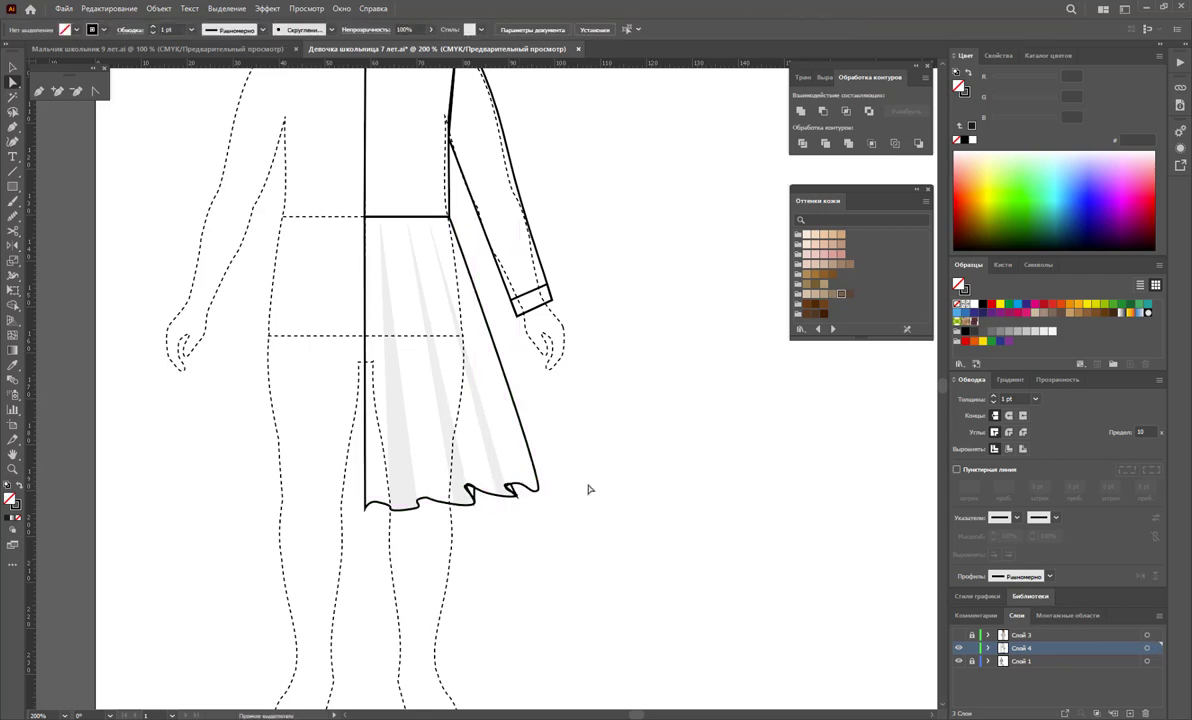
pyautogui.click(513, 491)
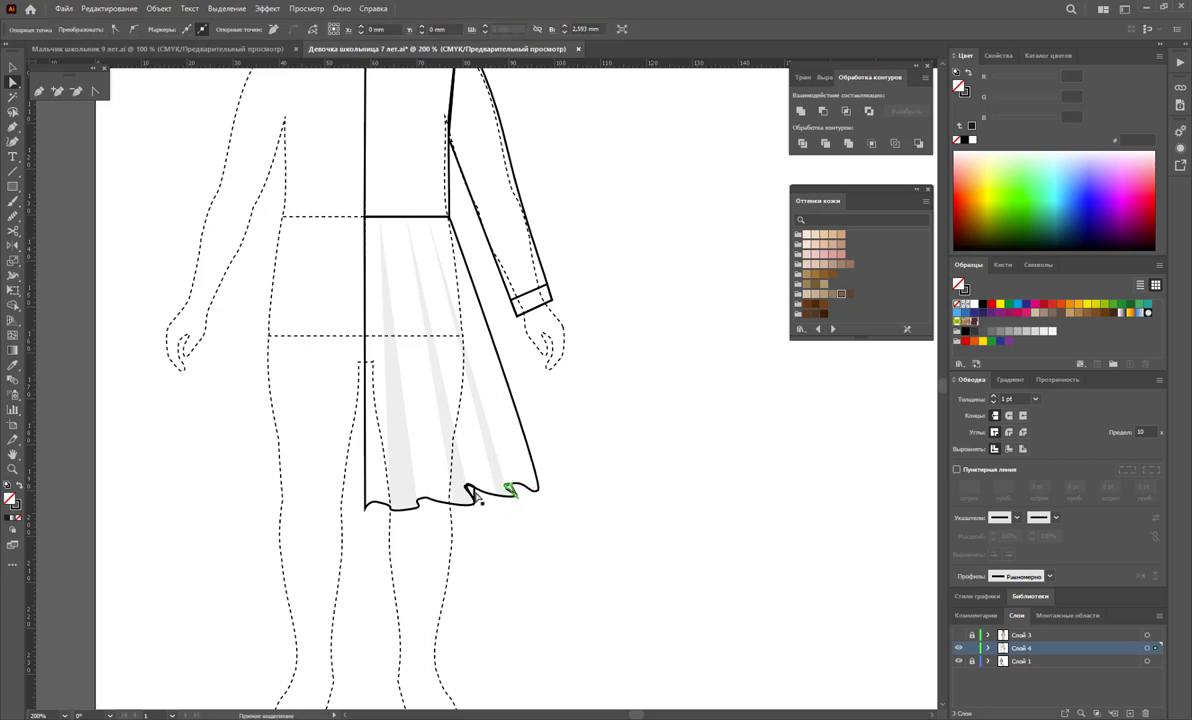
pyautogui.keyDown('shift'); pyautogui.click(469, 491); pyautogui.keyUp('shift')
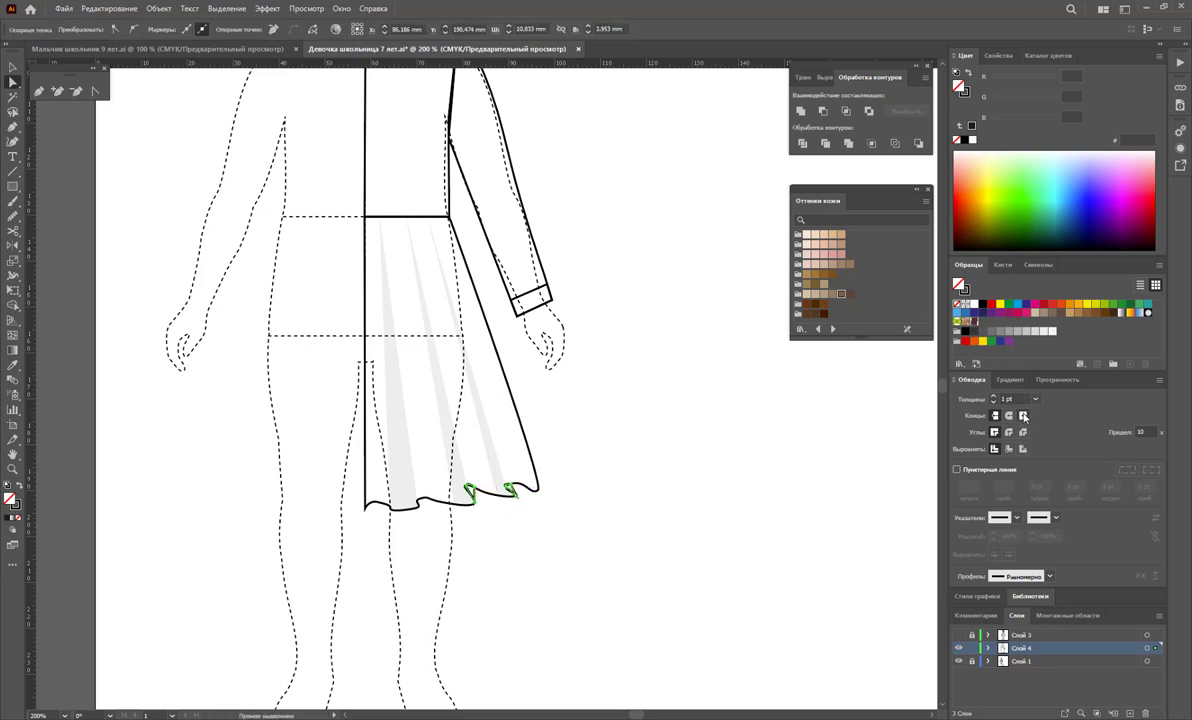
pyautogui.click(544, 209)
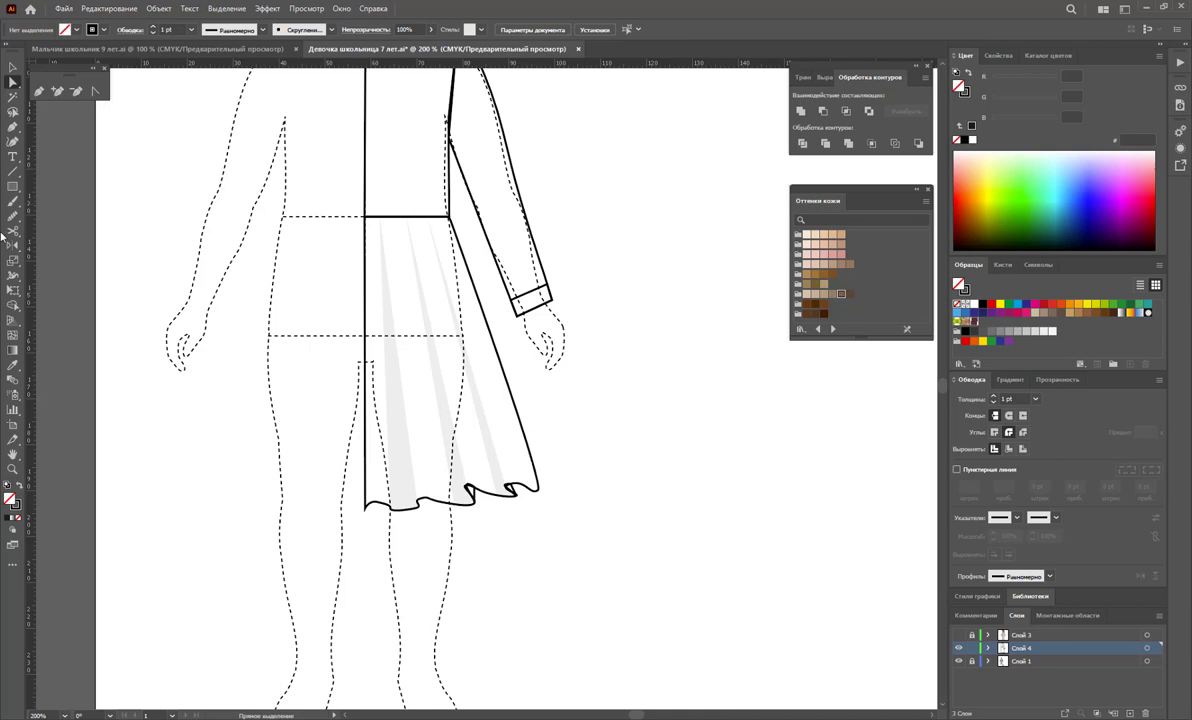
pyautogui.click(12, 67)
pyautogui.click(13, 171)
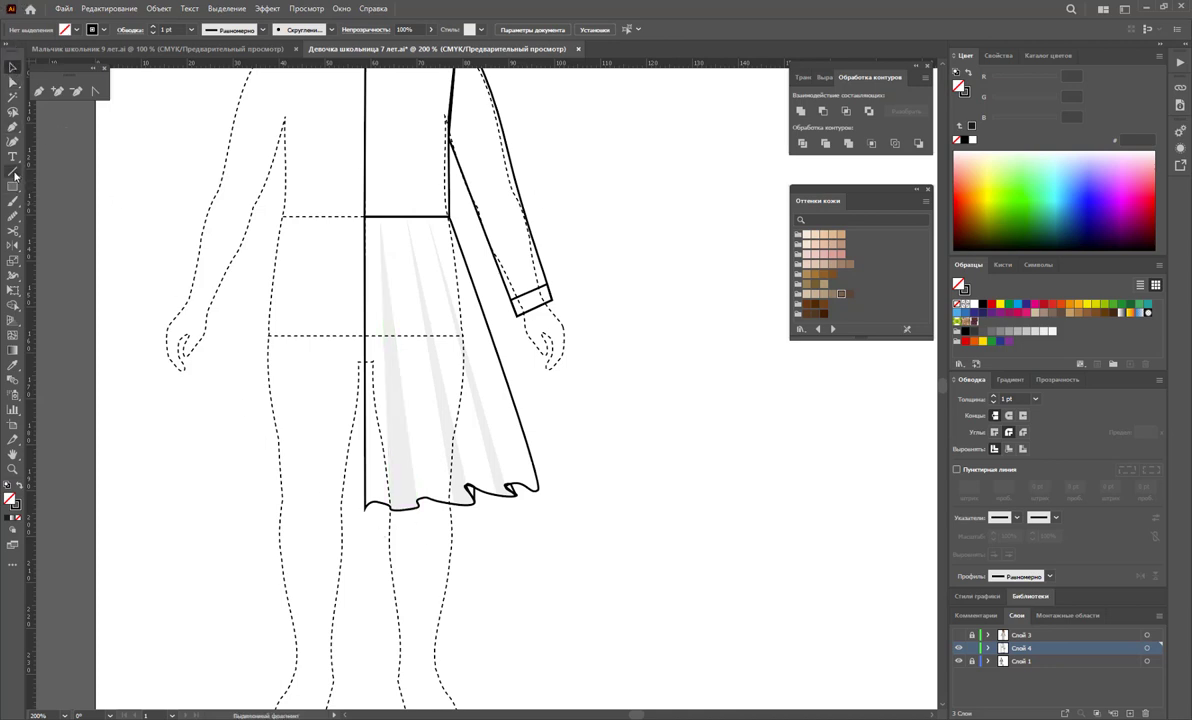
# Draw two straight pleat lines from waistband to hem and select the pleat lines.
pyautogui.moveTo(418, 497)
pyautogui.mouseDown()
pyautogui.moveTo(380, 216)
pyautogui.moveTo(466, 484)
pyautogui.moveTo(407, 218)
pyautogui.mouseUp()
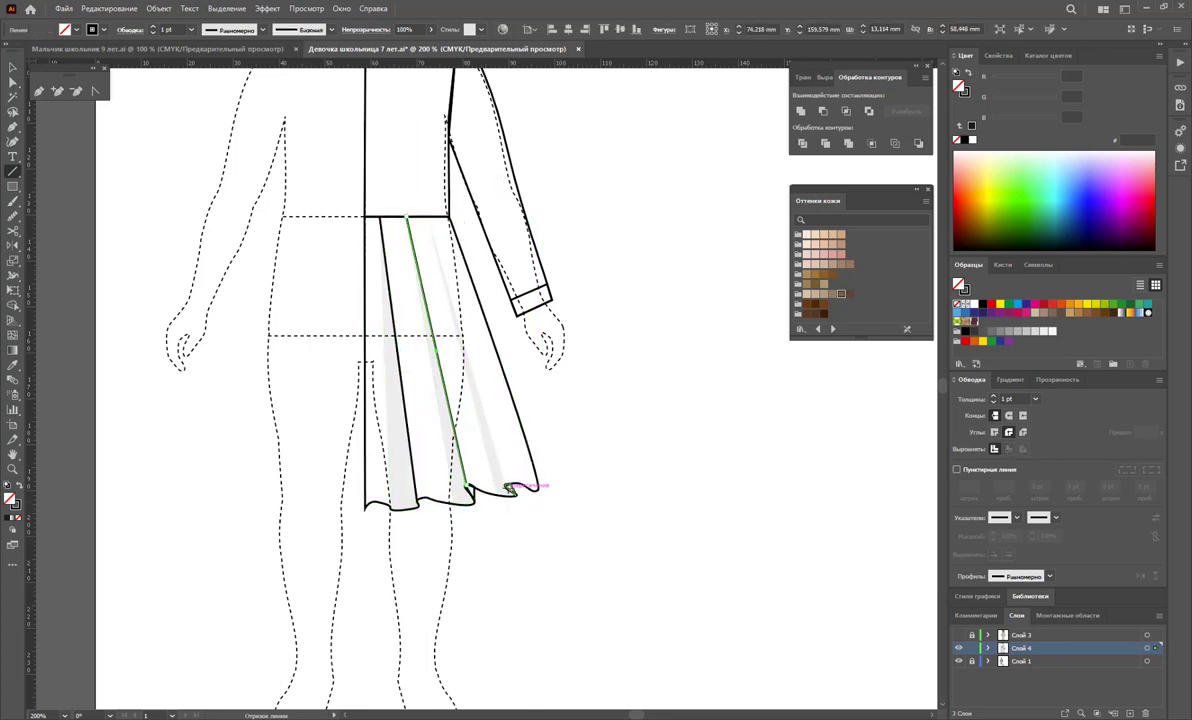
pyautogui.moveTo(508, 487); pyautogui.dragTo(433, 216)
pyautogui.click(12, 67)
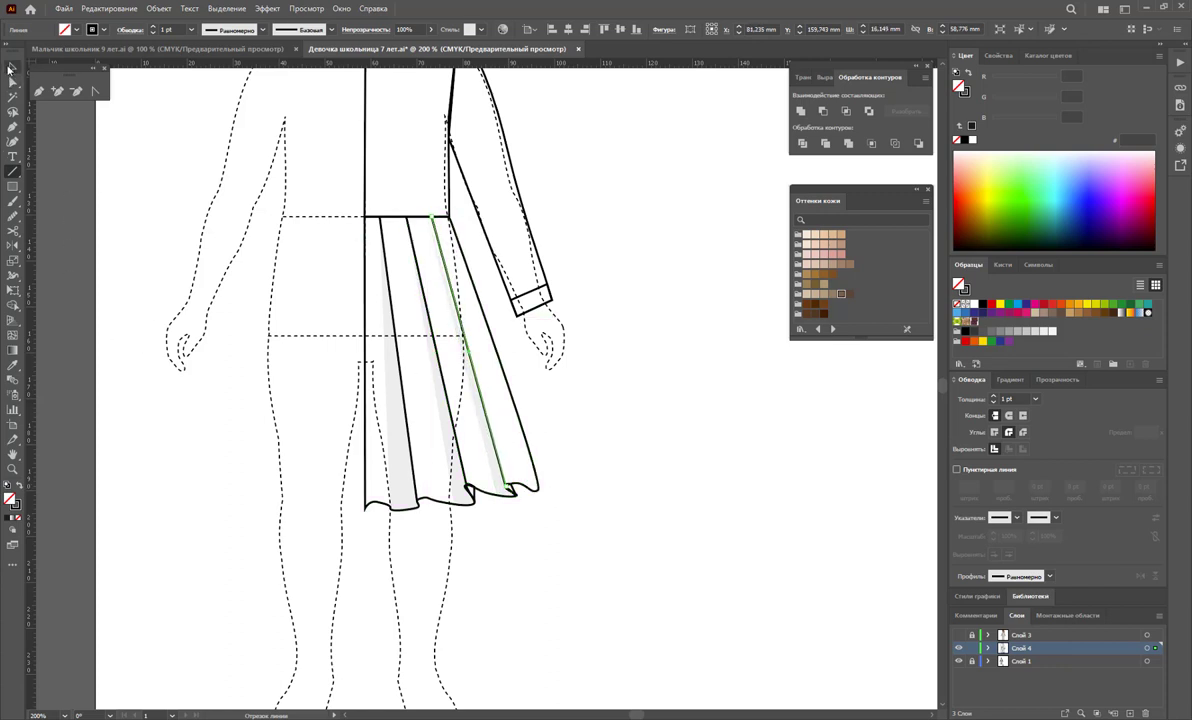
pyautogui.keyDown('shift'); pyautogui.click(453, 440); pyautogui.keyUp('shift')
pyautogui.keyDown('shift'); pyautogui.click(413, 445); pyautogui.keyUp('shift')
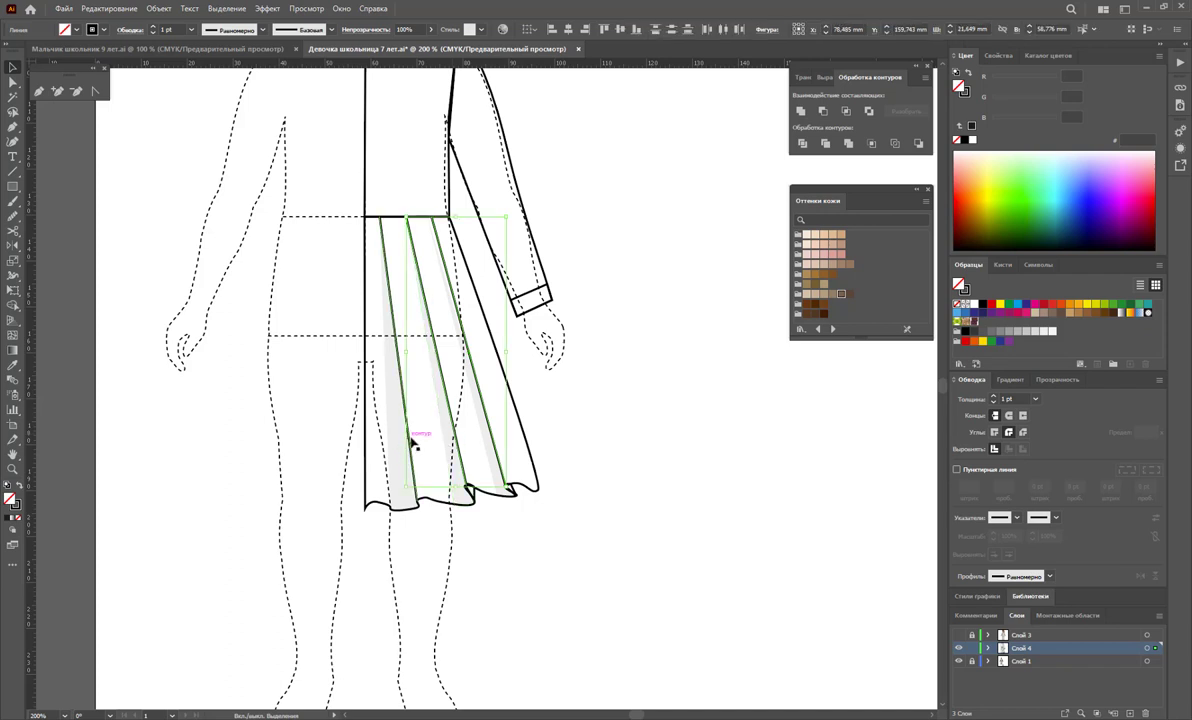
pyautogui.keyDown('shift'); pyautogui.click(413, 445); pyautogui.keyUp('shift')
# Give the pleat lines a tapered width profile and 0.5 pt stroke weight.
pyautogui.click(1047, 578)
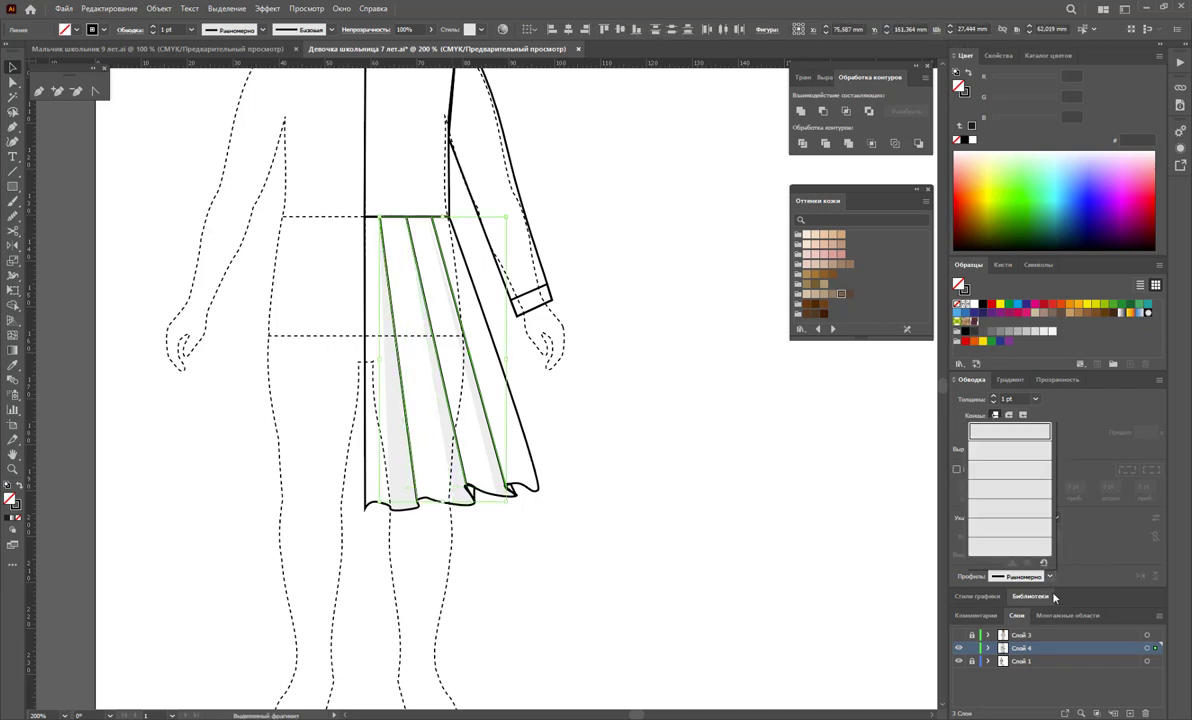
pyautogui.click(997, 519)
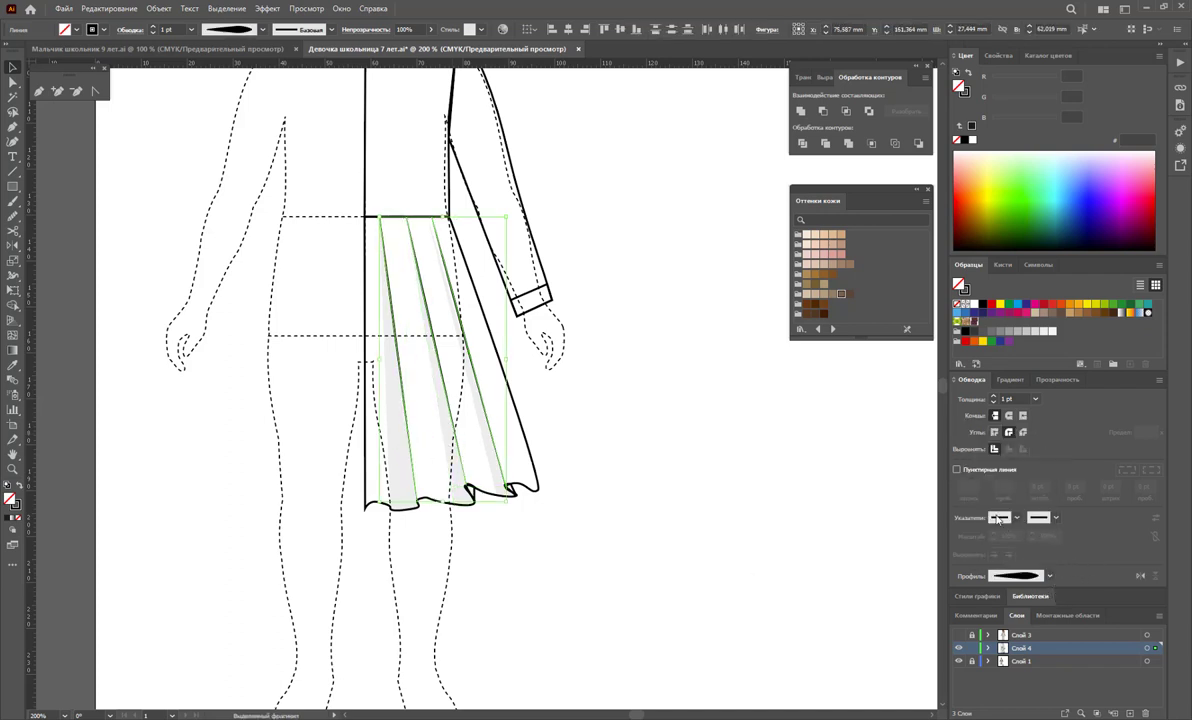
pyautogui.click(1036, 399)
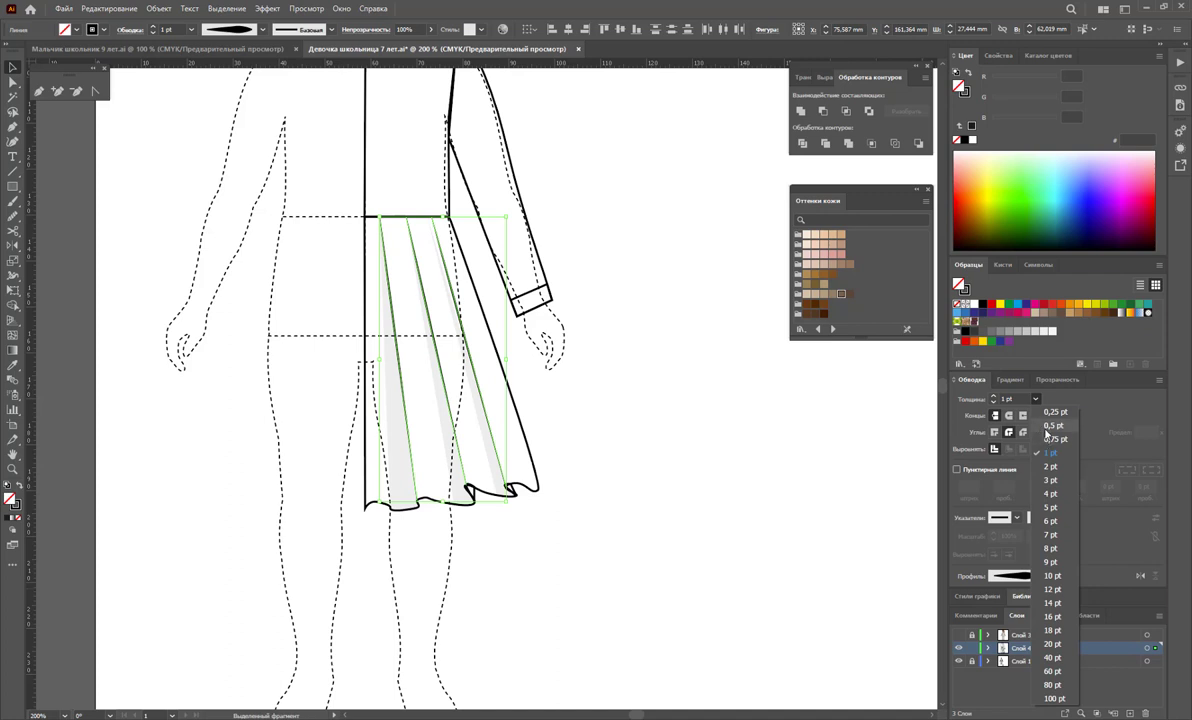
pyautogui.click(1053, 425)
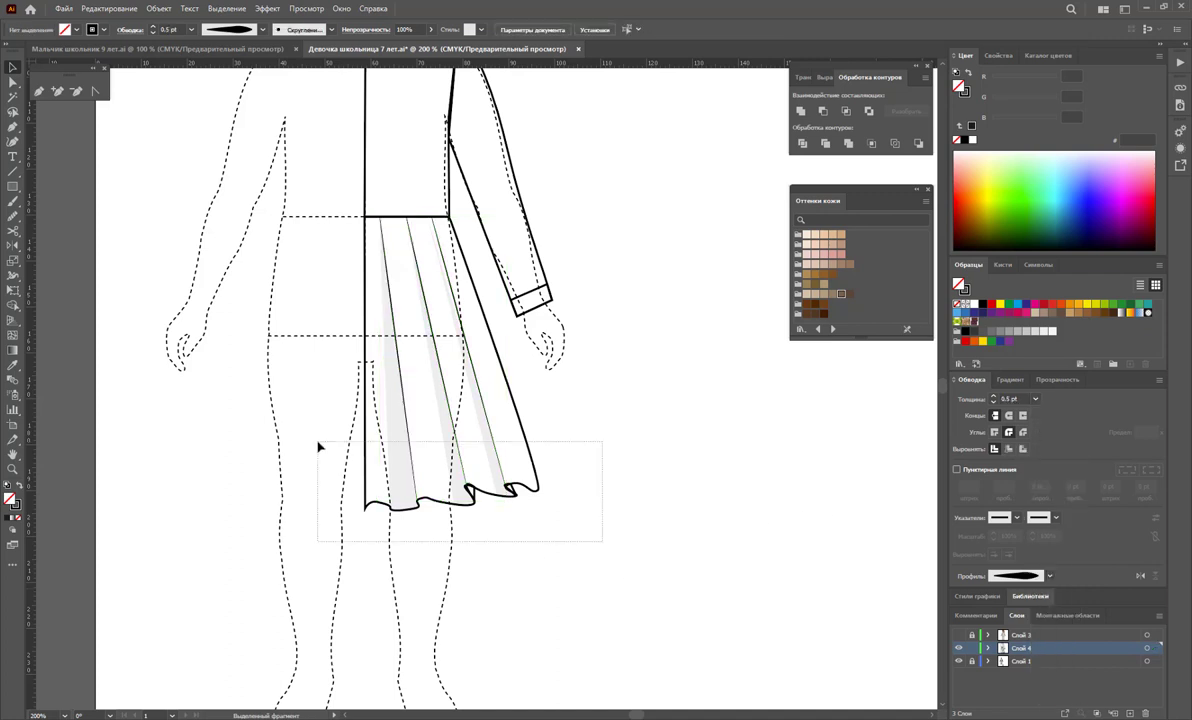
pyautogui.moveTo(591, 540); pyautogui.dragTo(319, 441)
pyautogui.scroll(2, 439, 492)
# Reflect the selected half-dress across the centre line onto the left side.
pyautogui.moveTo(593, 599); pyautogui.dragTo(236, 116)
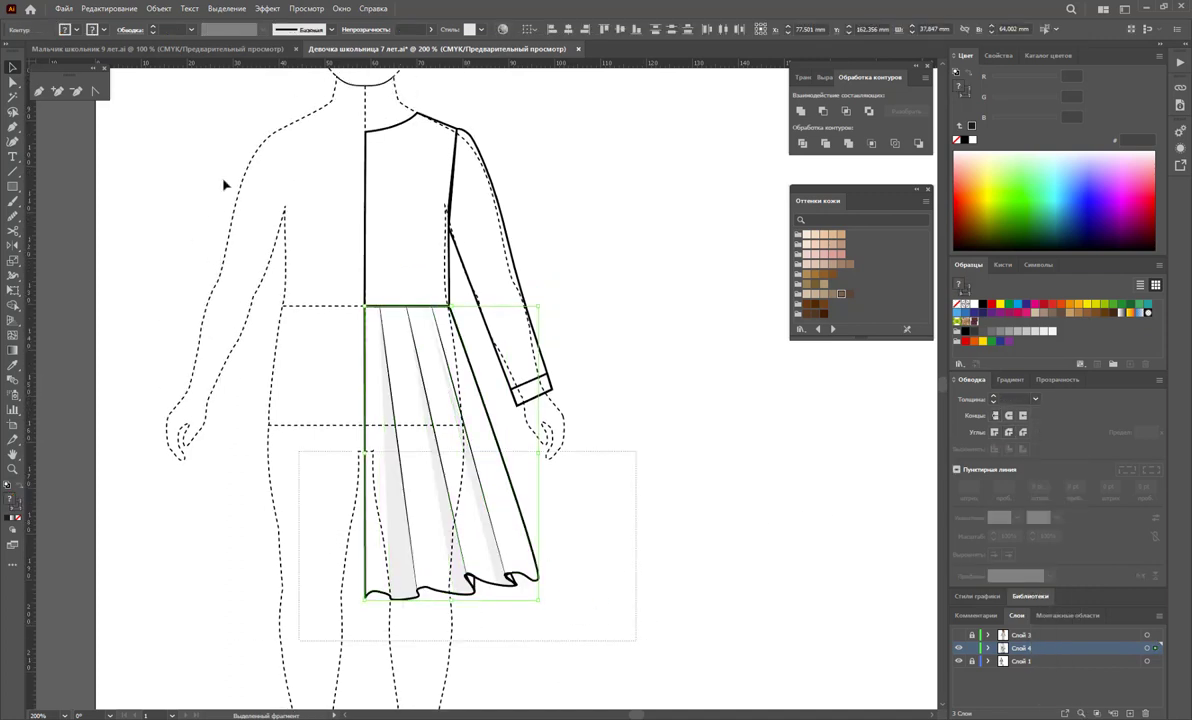
pyautogui.click(13, 245)
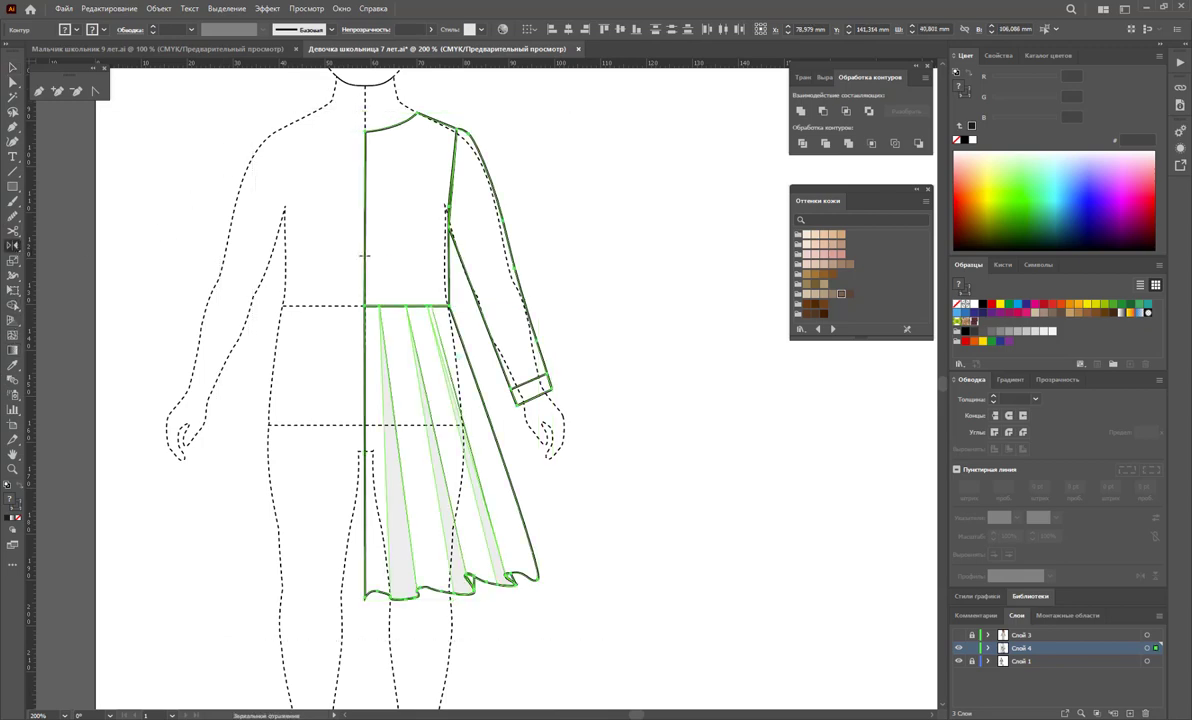
pyautogui.click(365, 255)
pyautogui.moveTo(380, 261)
pyautogui.mouseDown()
pyautogui.moveTo(230, 242)
pyautogui.moveTo(243, 258)
pyautogui.mouseUp()
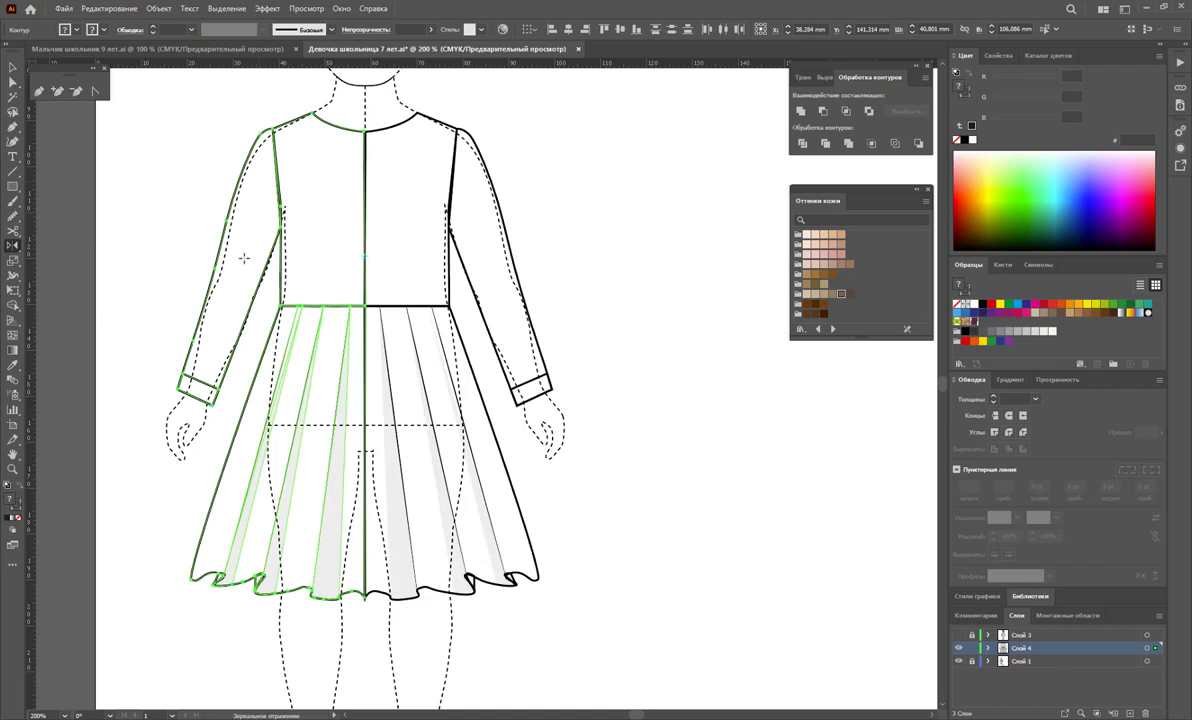
# Unite the two skirt halves in Pathfinder and delete the leftover centre anchors.
pyautogui.click(13, 68)
pyautogui.click(367, 620)
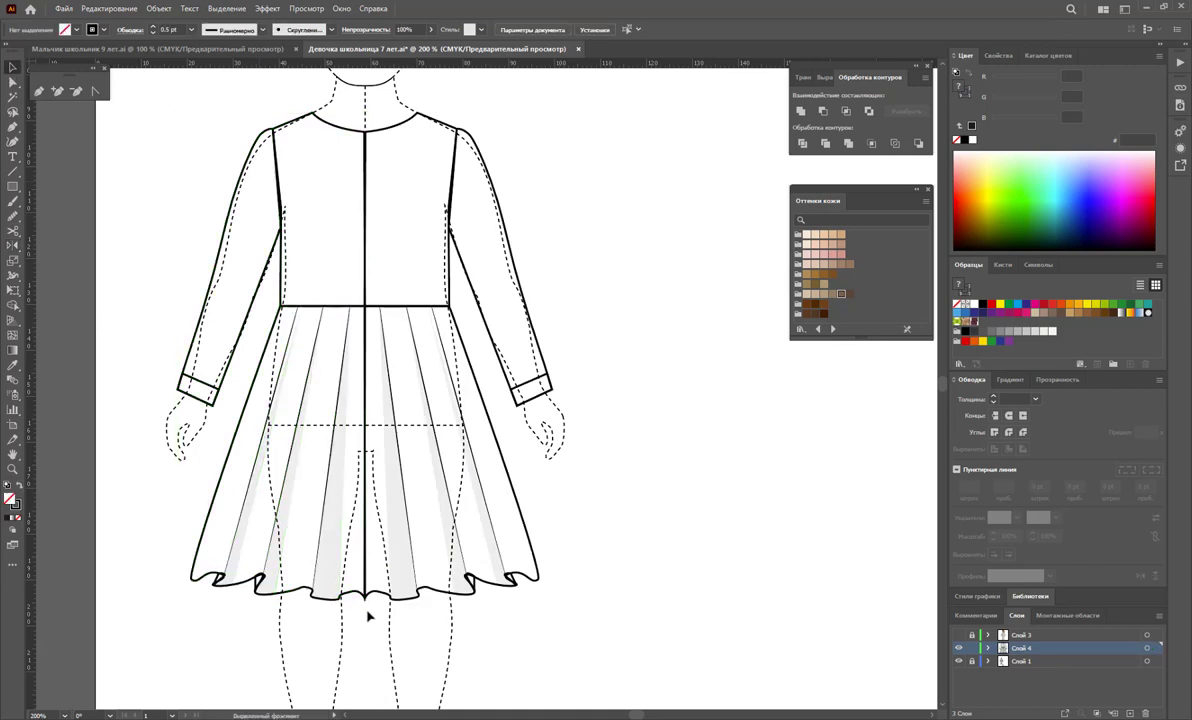
pyautogui.click(380, 598)
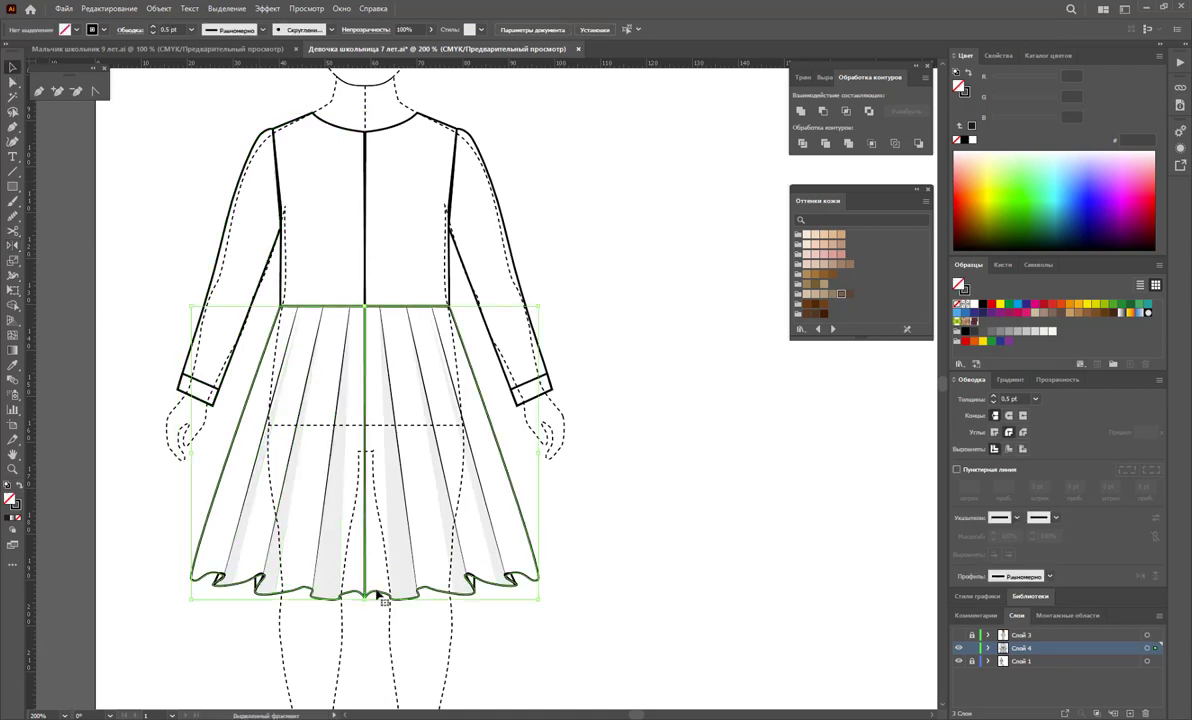
pyautogui.click(801, 112)
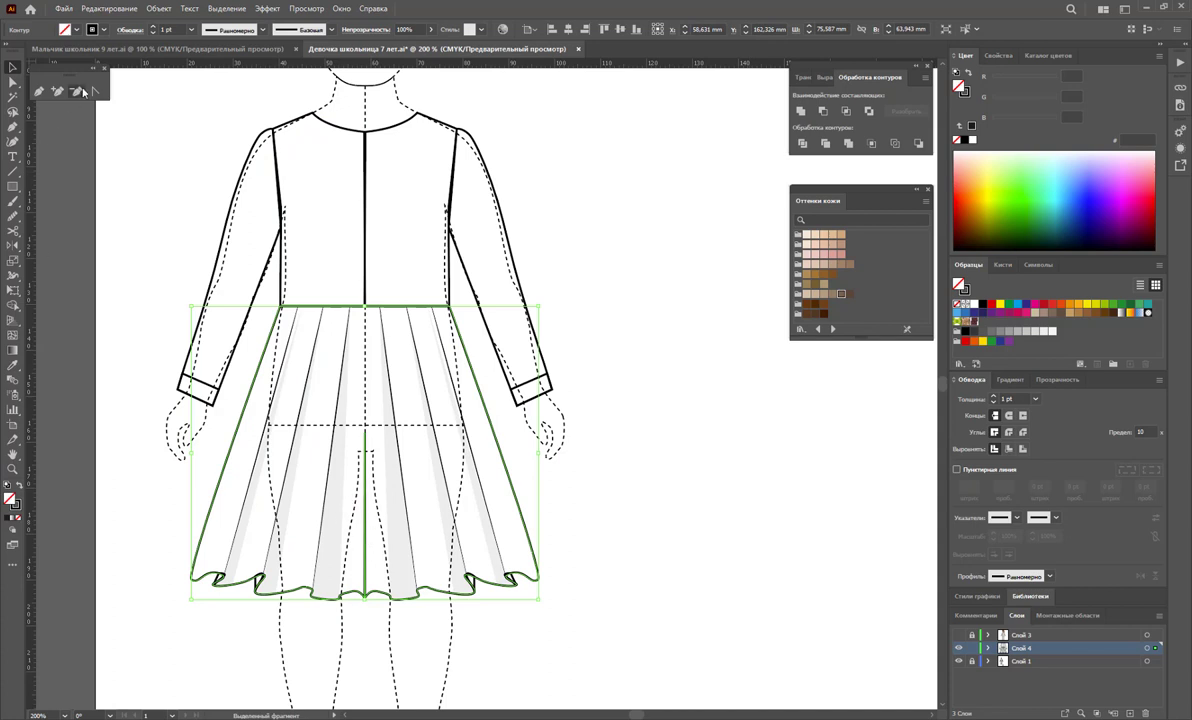
pyautogui.click(79, 91)
pyautogui.click(365, 440)
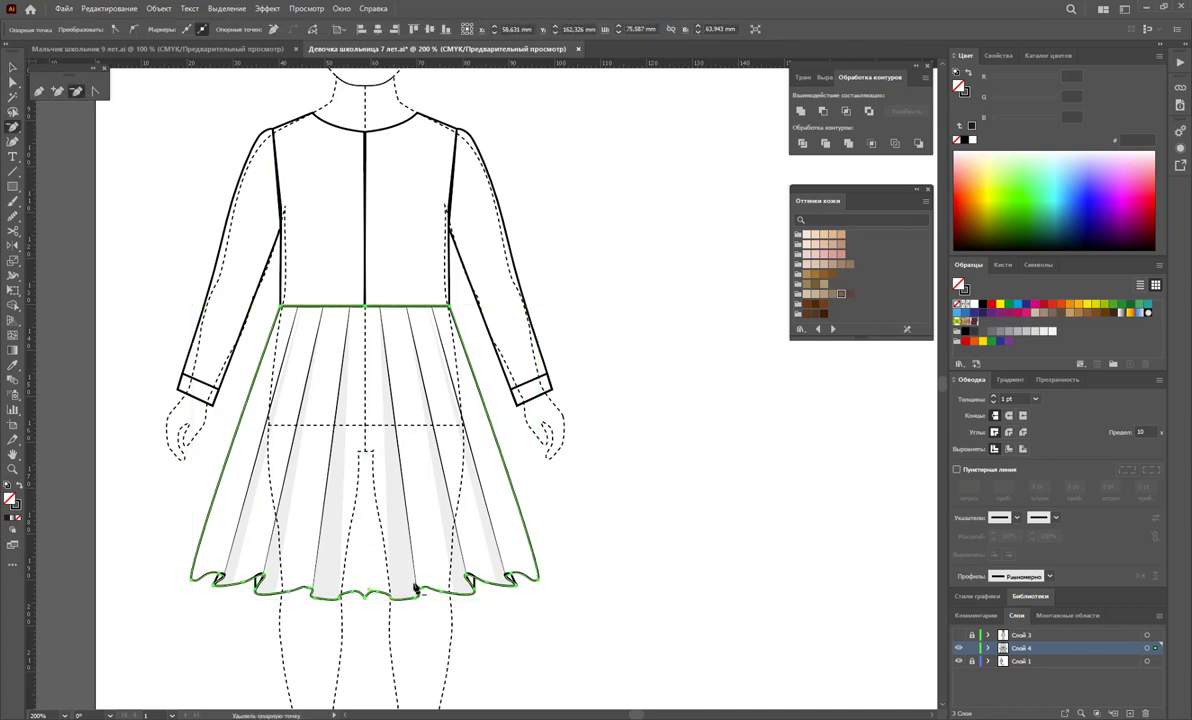
pyautogui.click(366, 600)
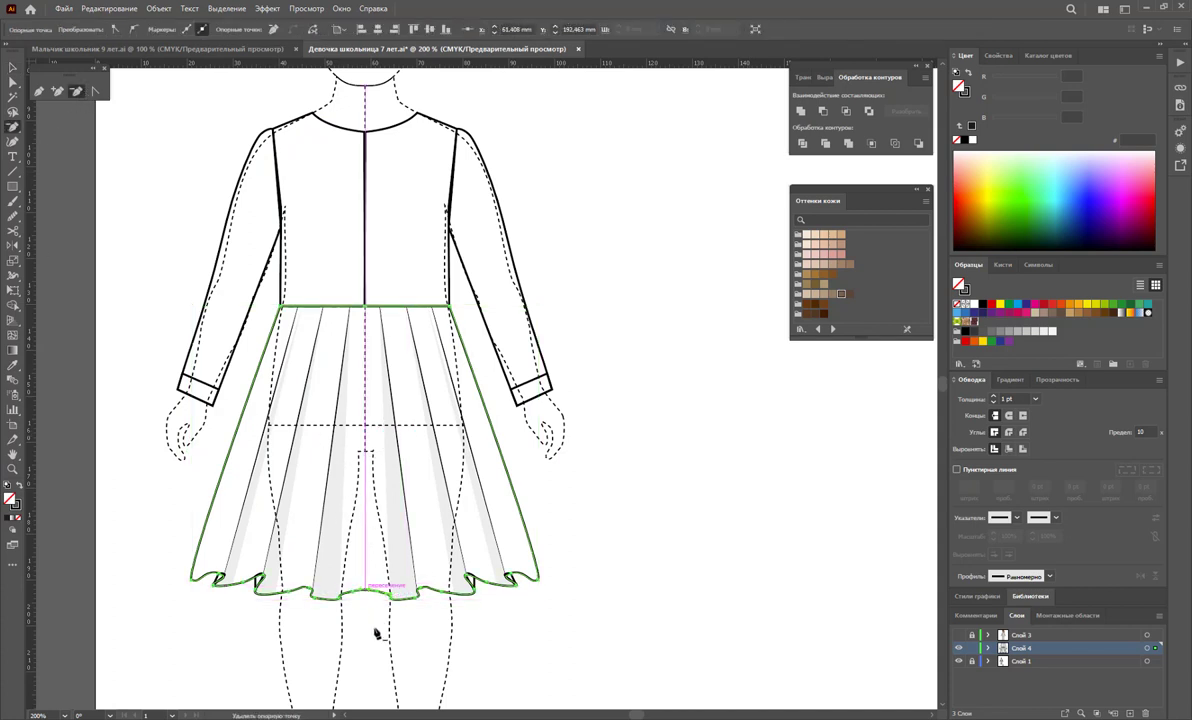
pyautogui.click(13, 171)
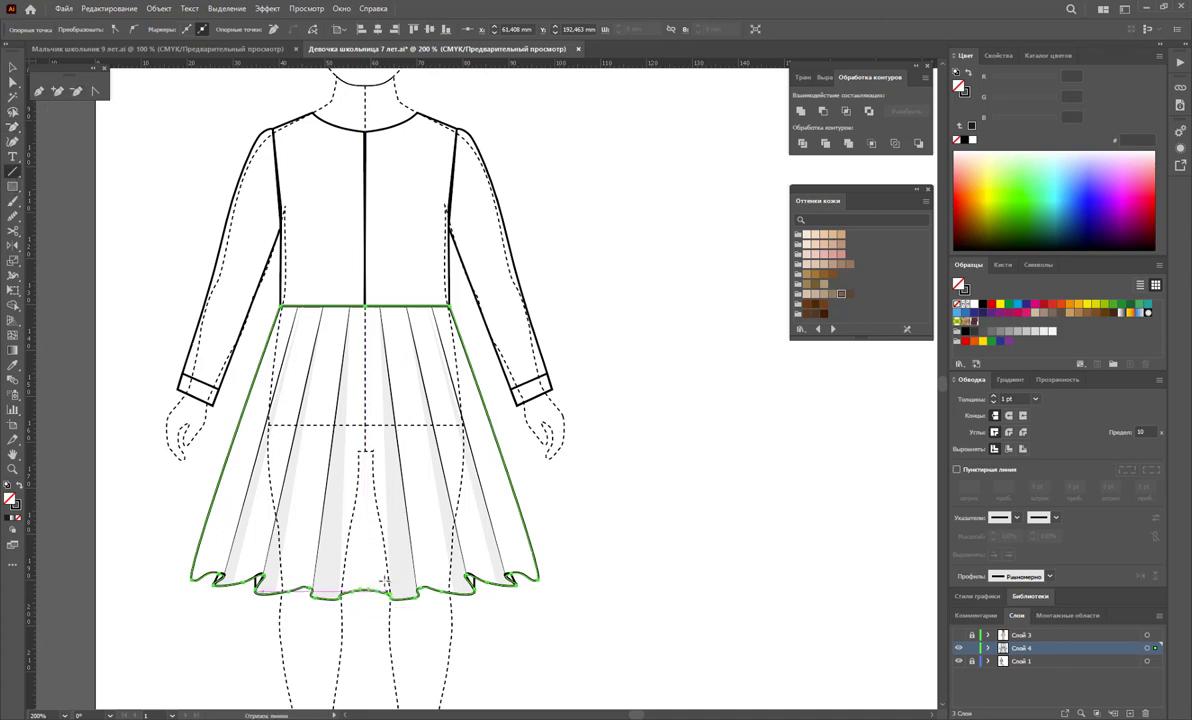
pyautogui.hotkey('ctrl', 'shift', 'a')
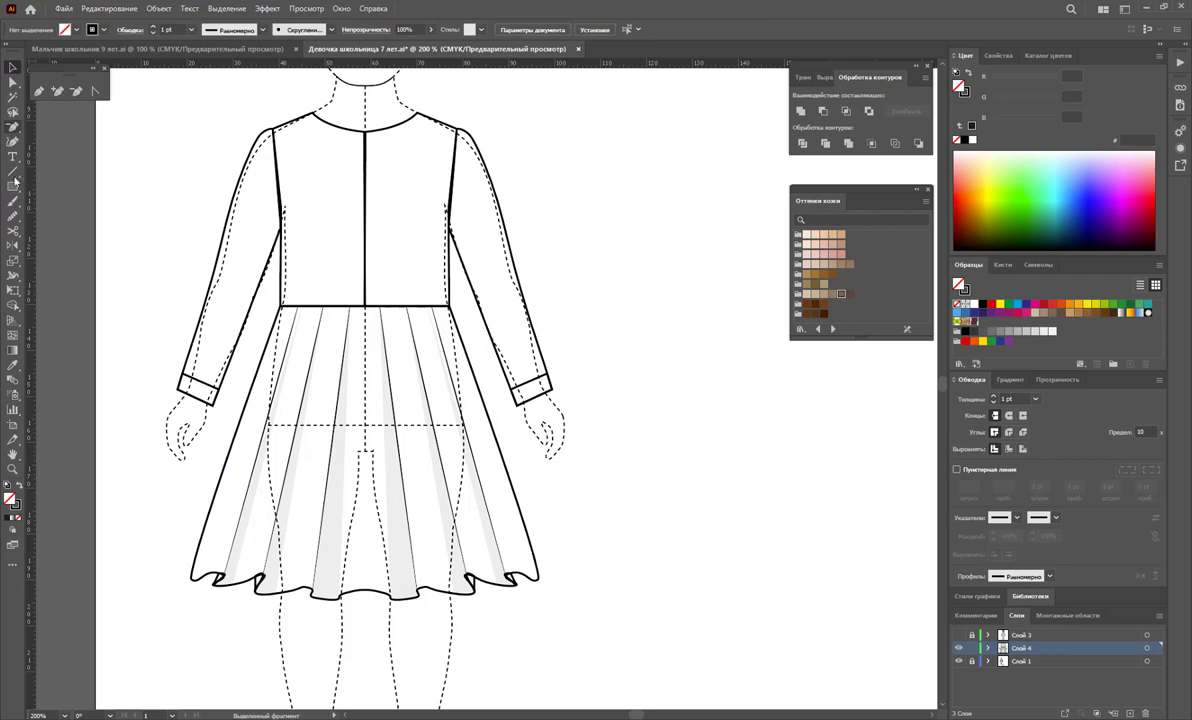
# Draw two straight pleat lines running up the centre of the skirt.
pyautogui.press('v')
pyautogui.moveTo(389, 554); pyautogui.dragTo(384, 427)
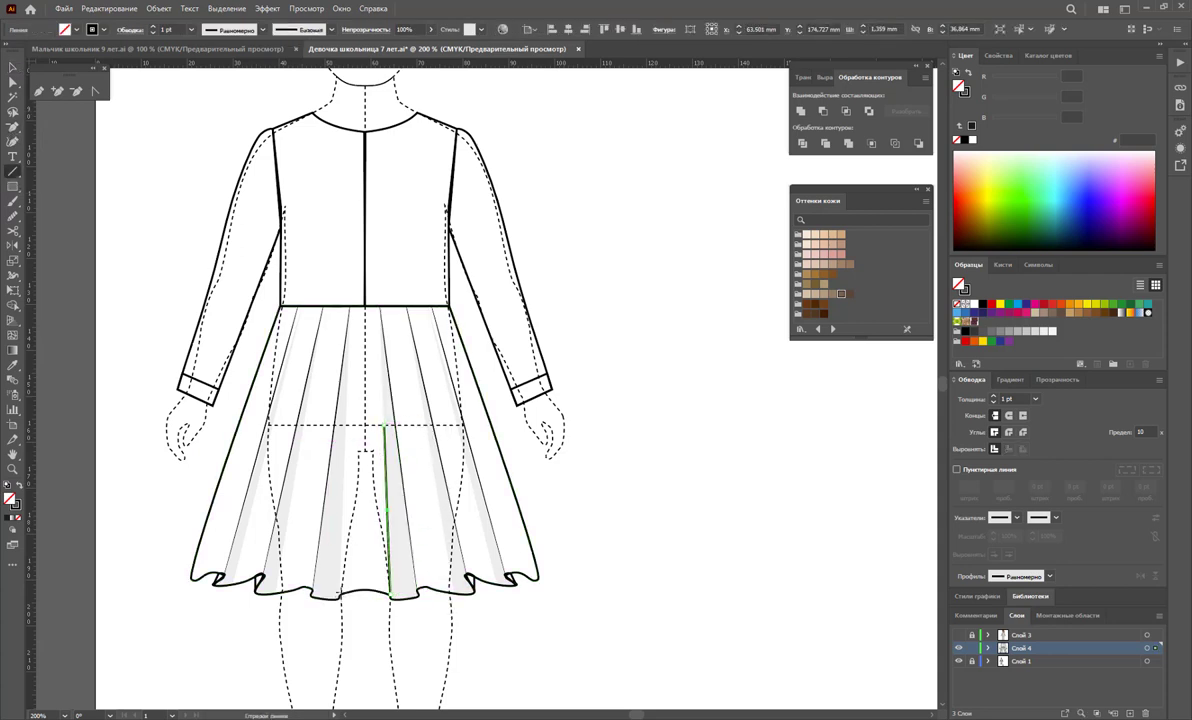
pyautogui.moveTo(341, 598); pyautogui.dragTo(361, 330)
pyautogui.click(14, 62)
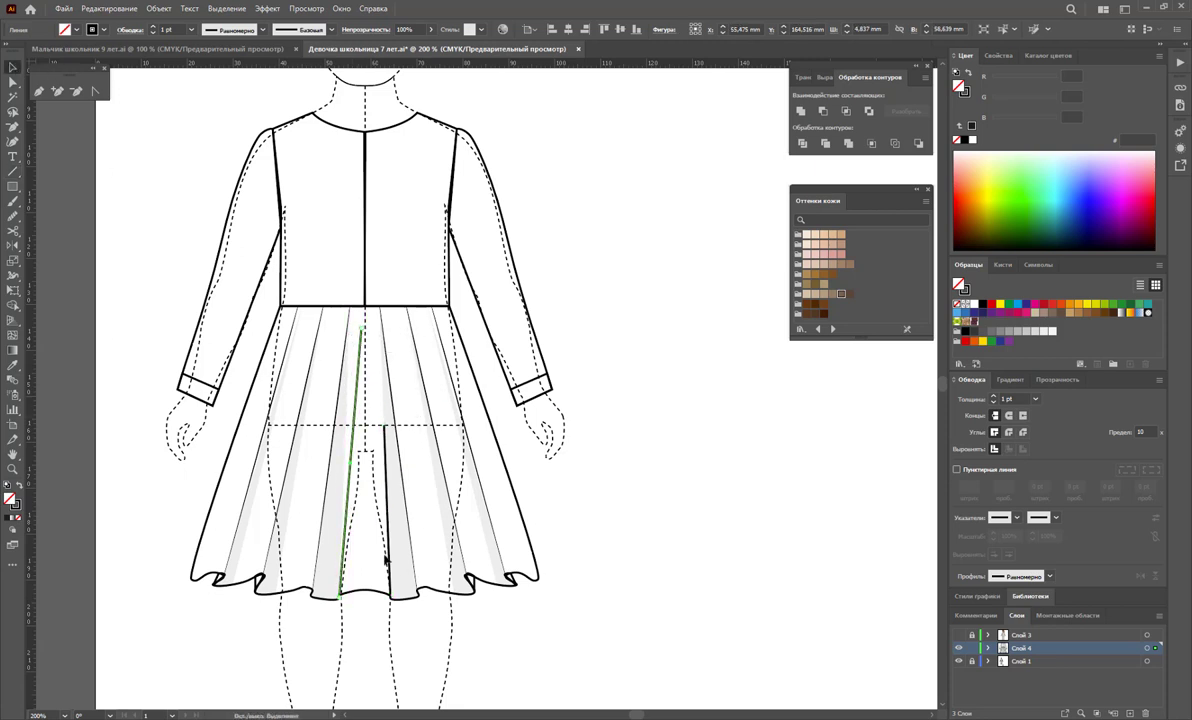
# Copy the thin 0.5 pt pleat stroke onto both new lines with the Eyedropper.
pyautogui.keyDown('shift'); pyautogui.click(386, 555); pyautogui.keyUp('shift')
pyautogui.click(12, 367)
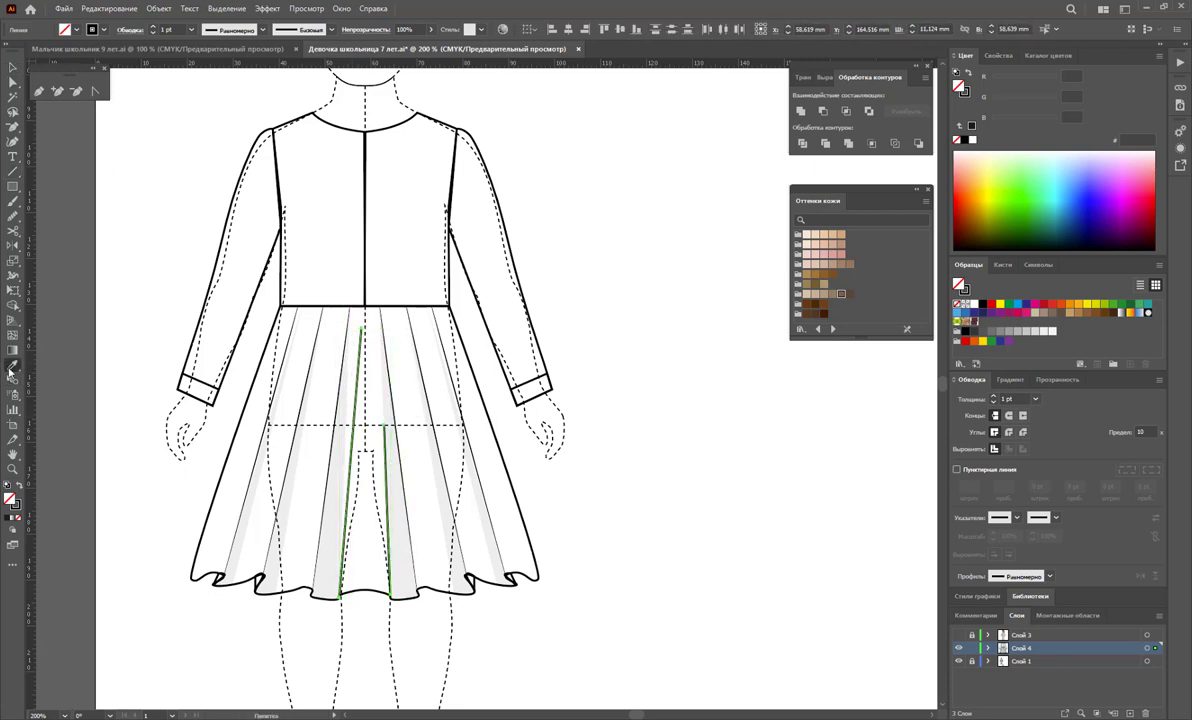
pyautogui.click(296, 463)
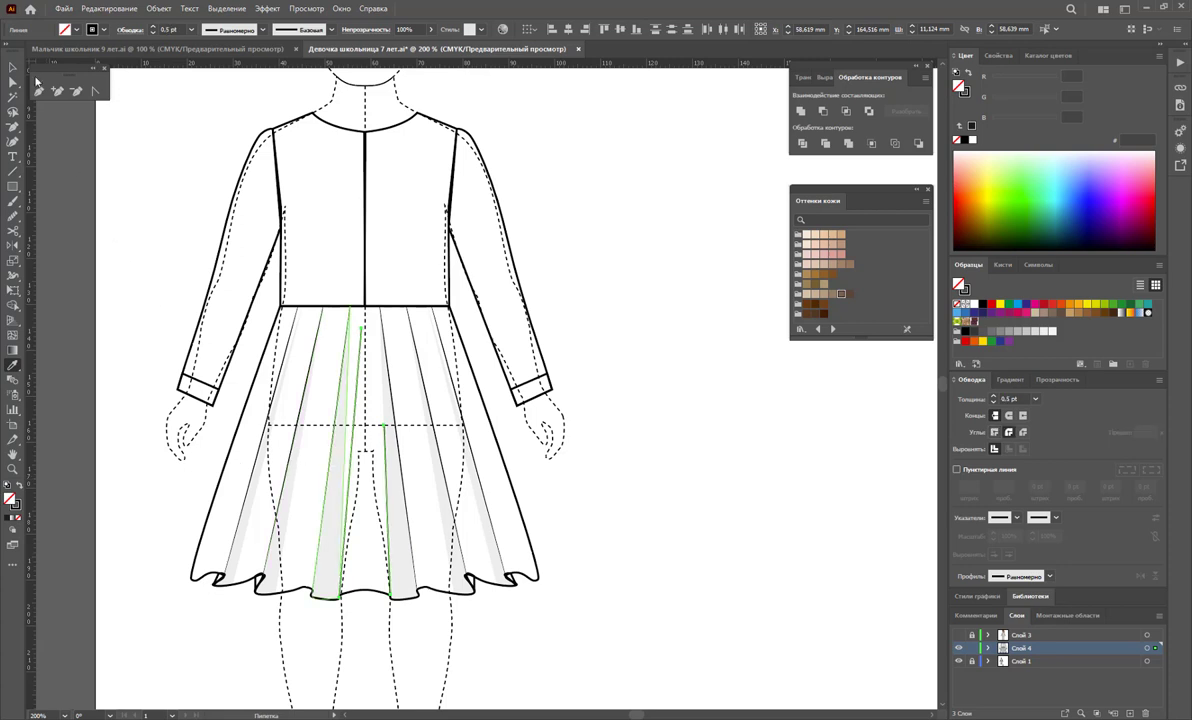
pyautogui.click(12, 66)
pyautogui.click(640, 318)
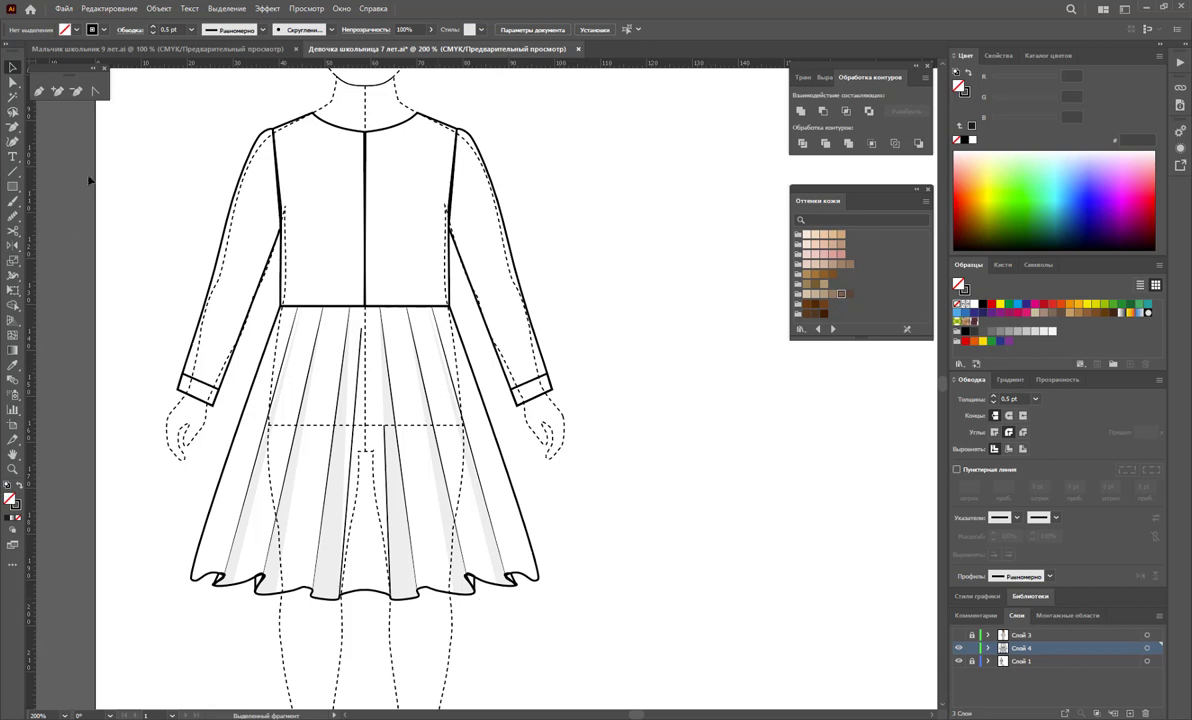
# Draw a small curved fold path at the left end of the skirt hem.
pyautogui.click(38, 91)
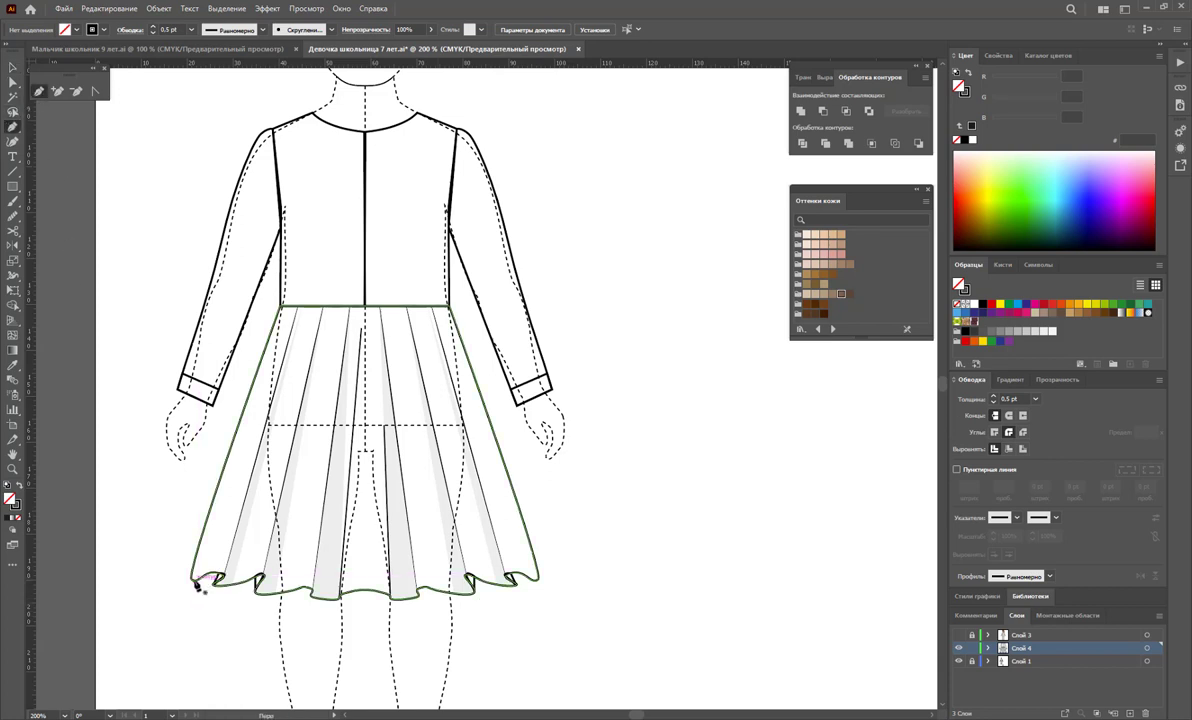
pyautogui.moveTo(192, 578)
pyautogui.mouseDown()
pyautogui.moveTo(213, 590)
pyautogui.moveTo(152, 101)
pyautogui.mouseUp()
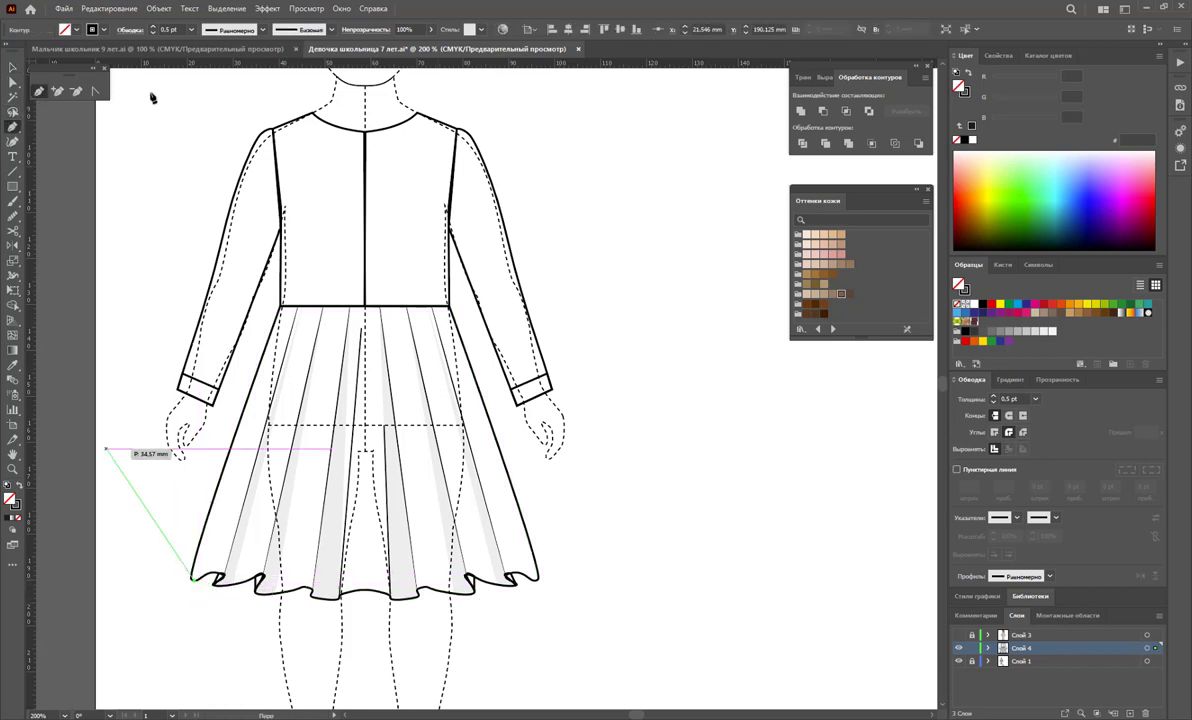
pyautogui.press('v')
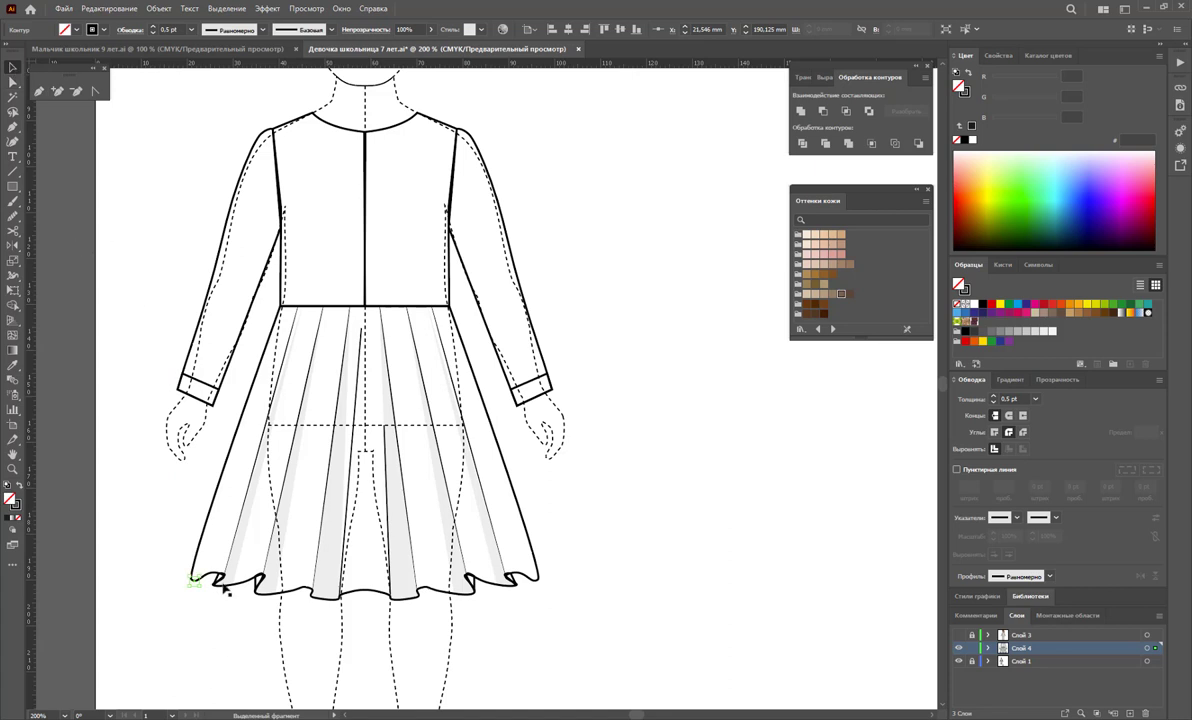
# Nudge the left hem anchor of the new fold path slightly outward.
pyautogui.click(217, 580)
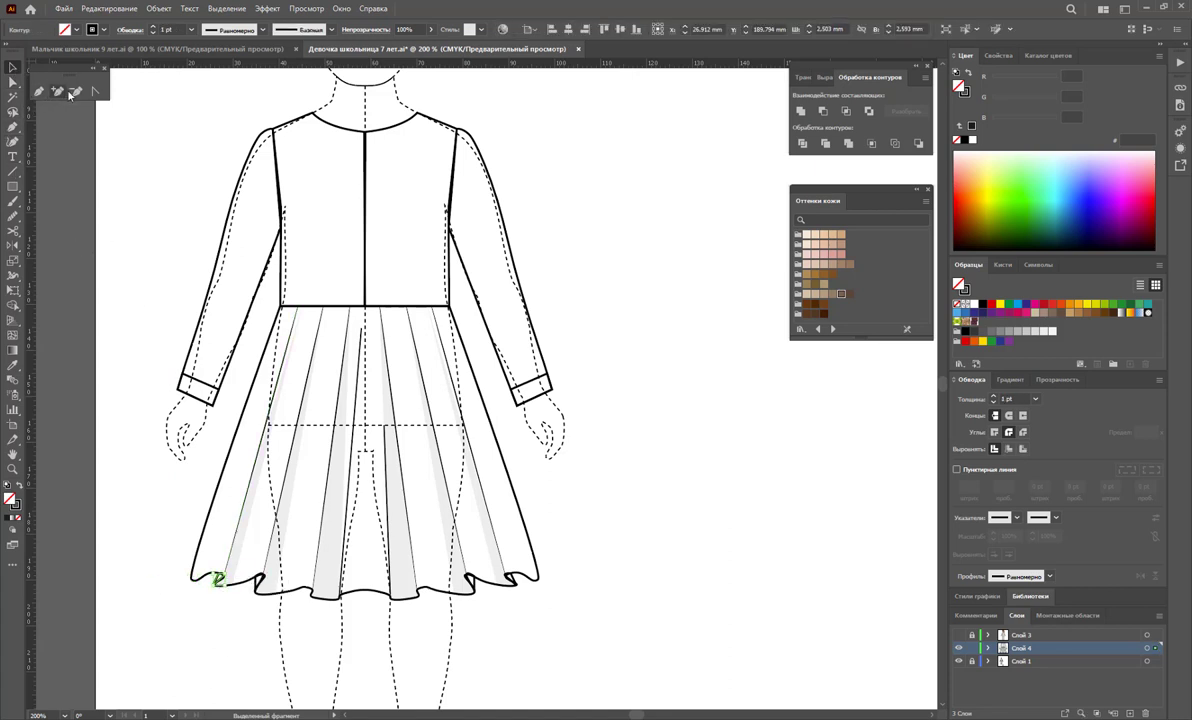
pyautogui.click(14, 82)
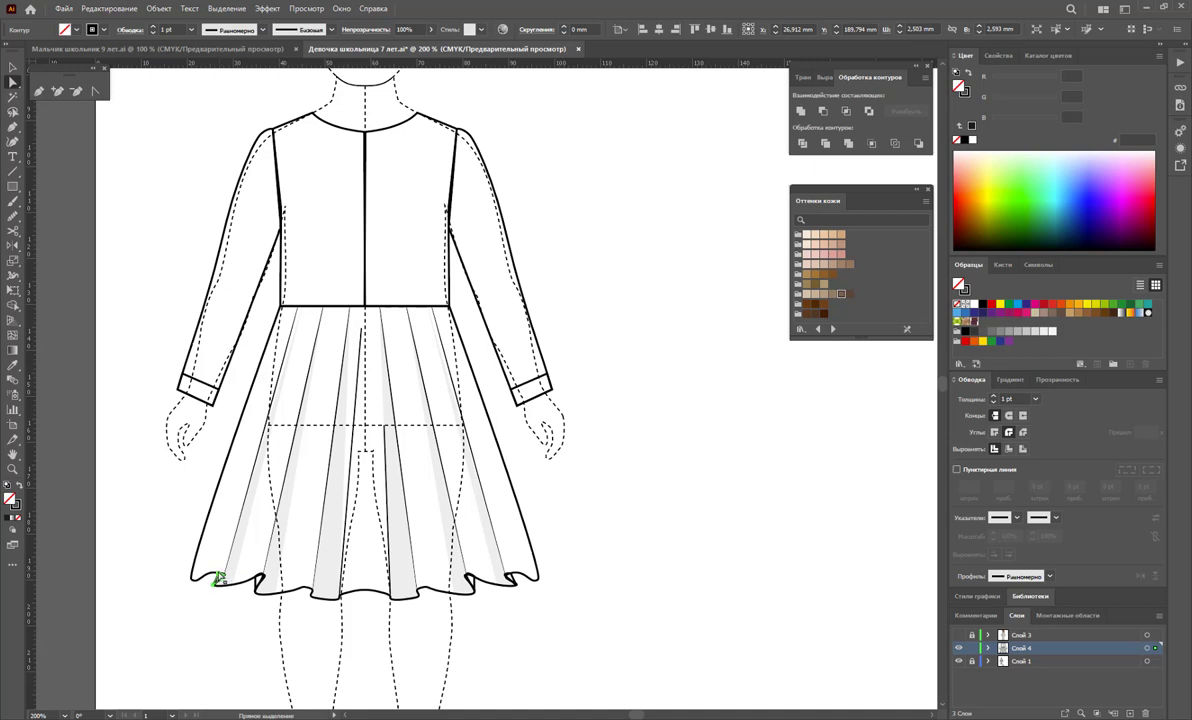
pyautogui.click(218, 578)
pyautogui.moveTo(214, 578)
pyautogui.mouseDown()
pyautogui.moveTo(200, 583)
pyautogui.moveTo(212, 571)
pyautogui.mouseUp()
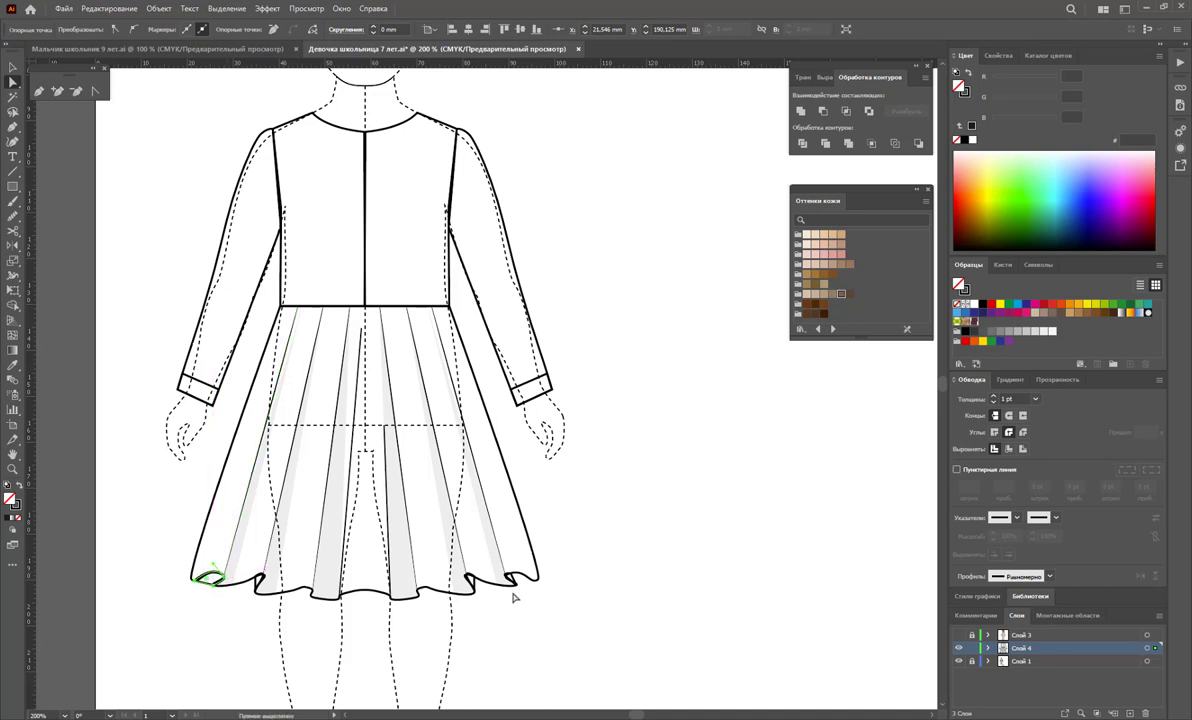
pyautogui.click(660, 604)
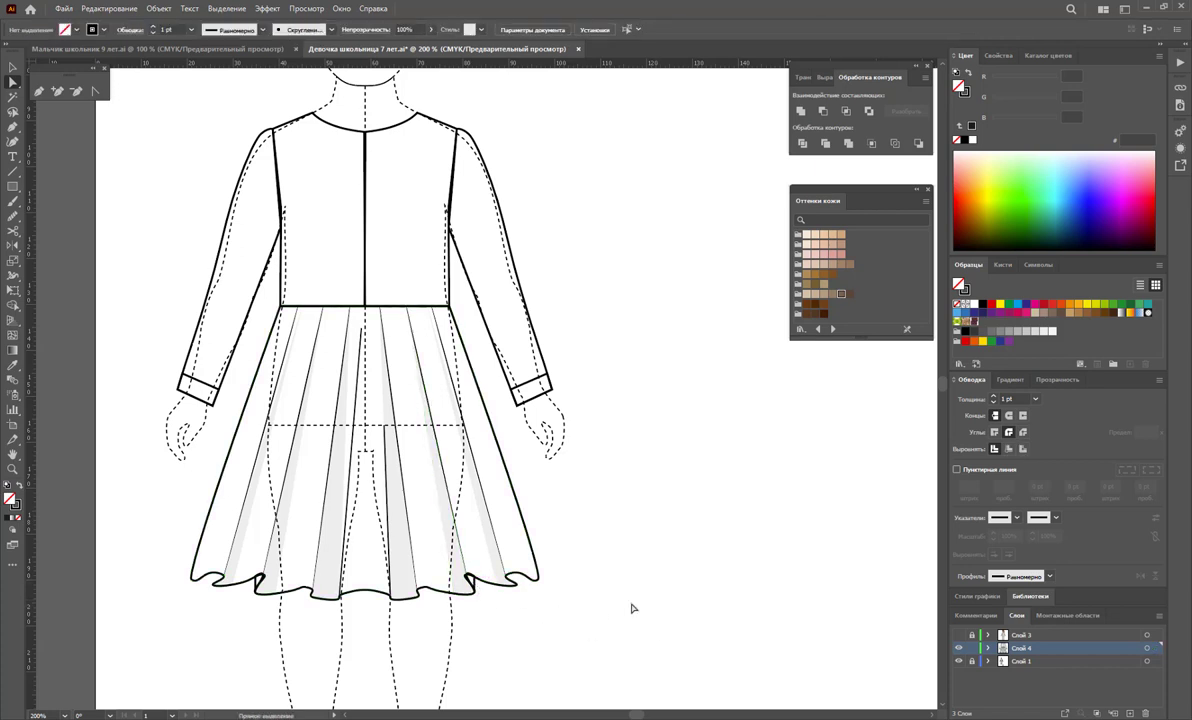
# Pencil in fold shapes at the left and right ends of the skirt hem.
pyautogui.click(12, 468)
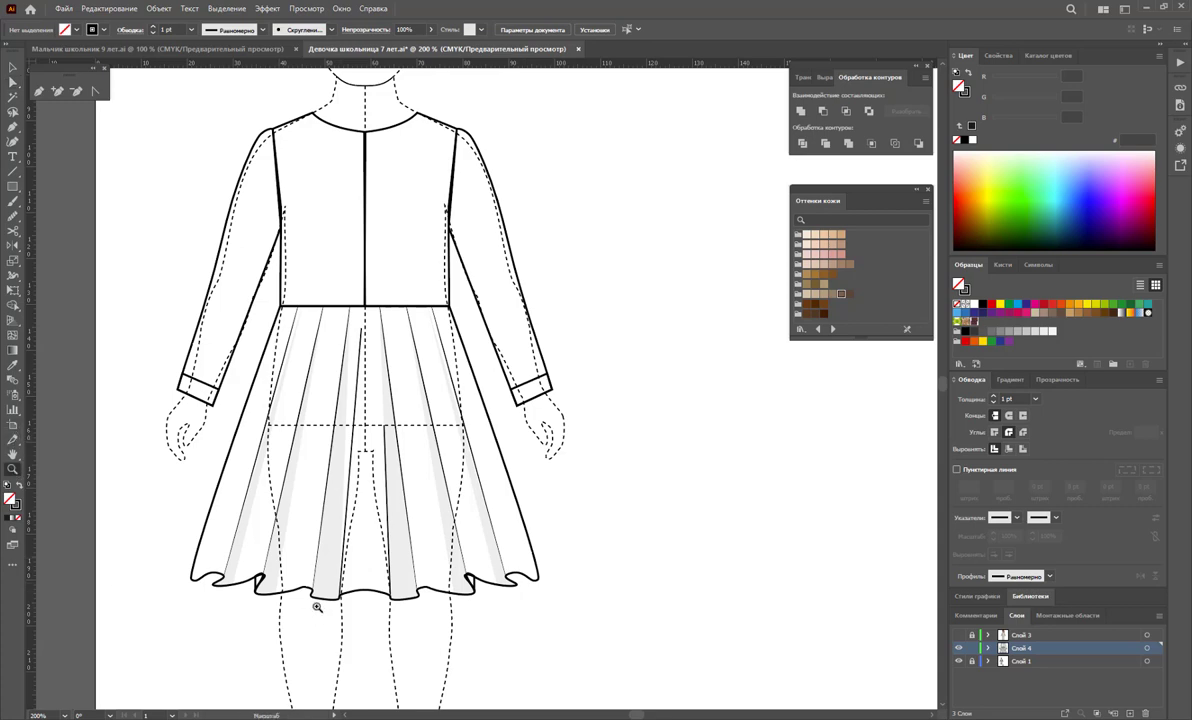
pyautogui.moveTo(314, 604)
pyautogui.mouseDown()
pyautogui.moveTo(487, 606)
pyautogui.moveTo(441, 549)
pyautogui.mouseUp()
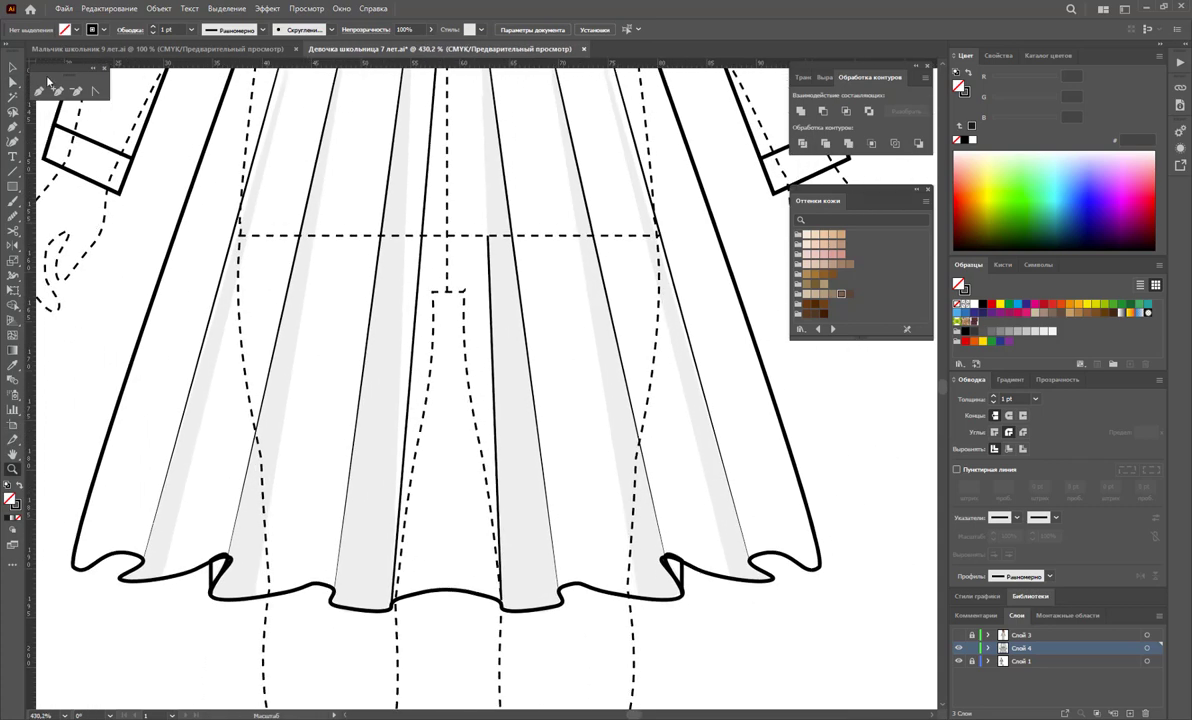
pyautogui.click(36, 92)
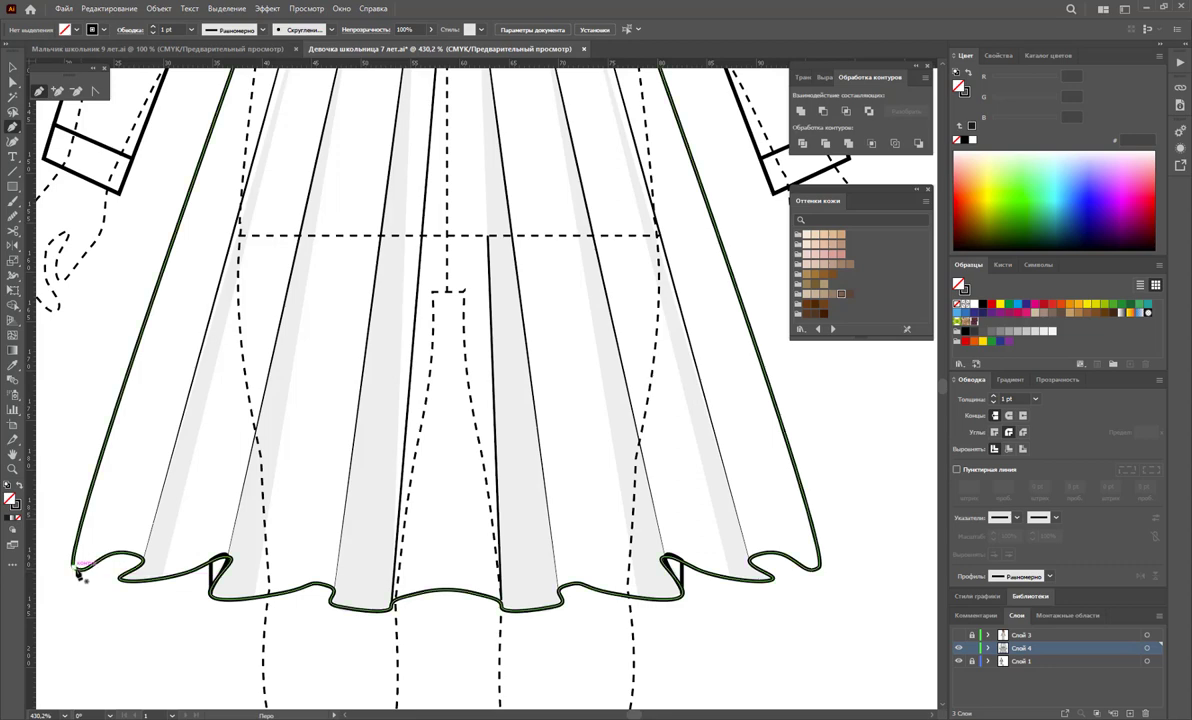
pyautogui.moveTo(118, 576)
pyautogui.mouseDown()
pyautogui.moveTo(187, 595)
pyautogui.moveTo(72, 550)
pyautogui.moveTo(74, 566)
pyautogui.mouseUp()
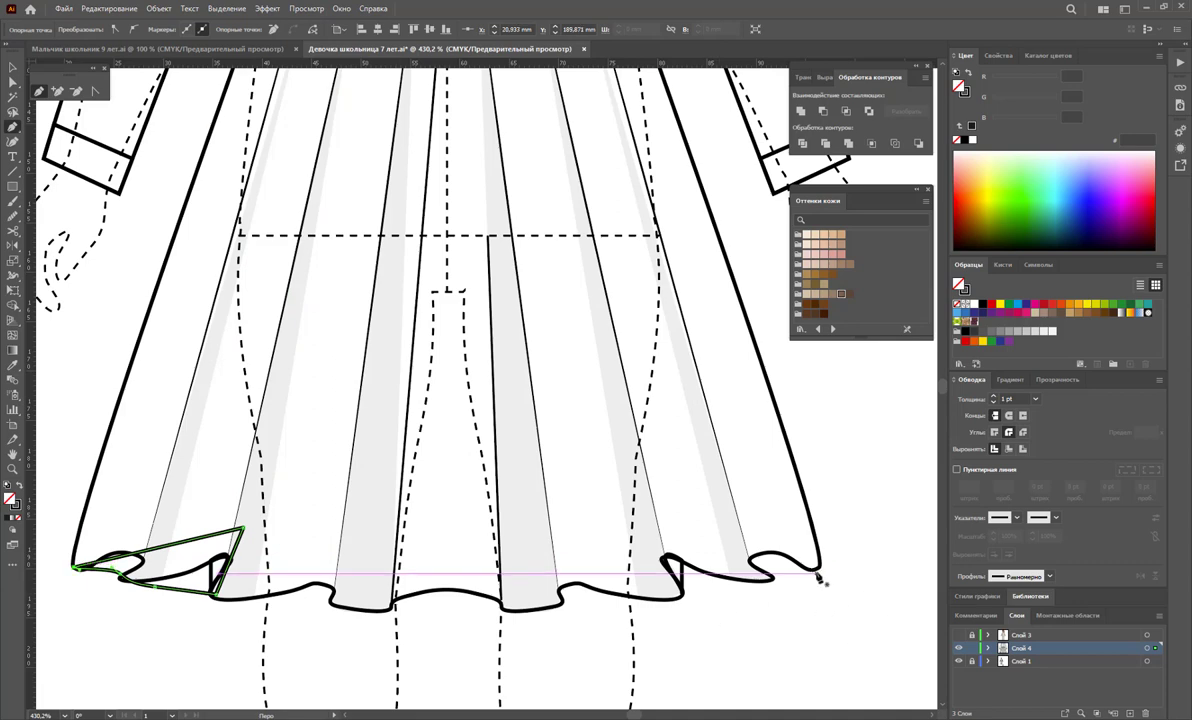
pyautogui.moveTo(817, 569)
pyautogui.mouseDown()
pyautogui.moveTo(698, 583)
pyautogui.moveTo(833, 568)
pyautogui.moveTo(818, 565)
pyautogui.mouseUp()
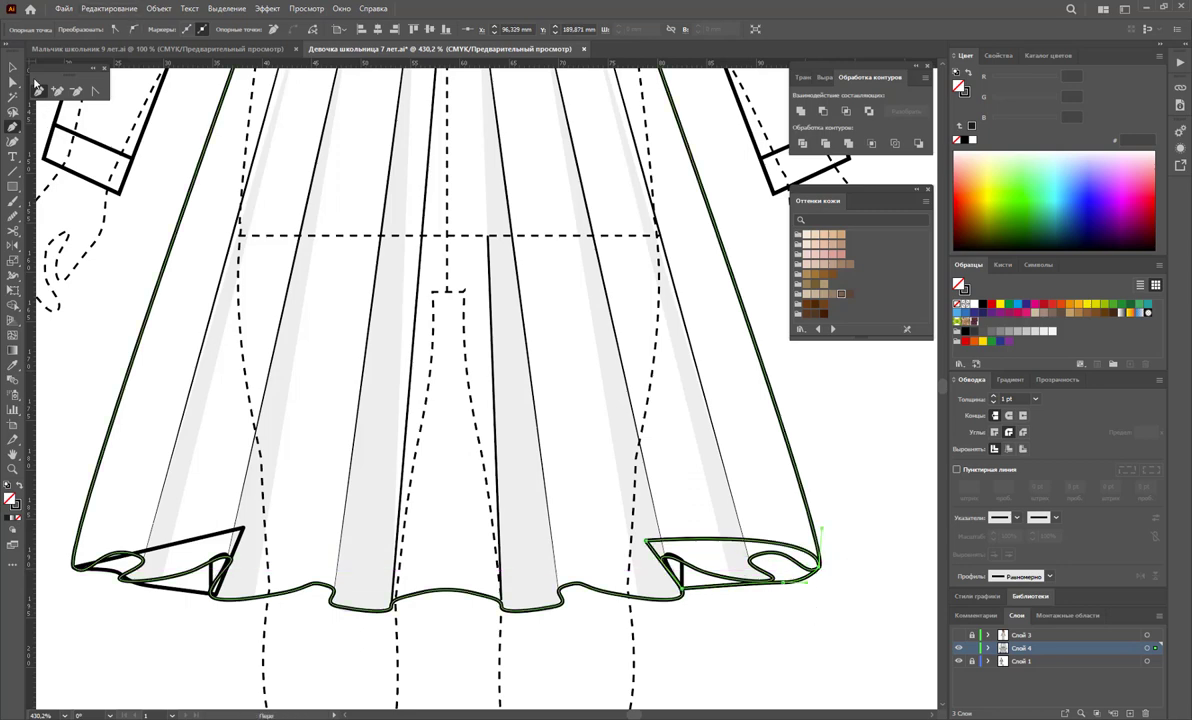
pyautogui.press('v')
# Send the two hem fold shapes behind the skirt and fill the skirt outline white.
pyautogui.keyDown('shift'); pyautogui.click(186, 590); pyautogui.keyUp('shift')
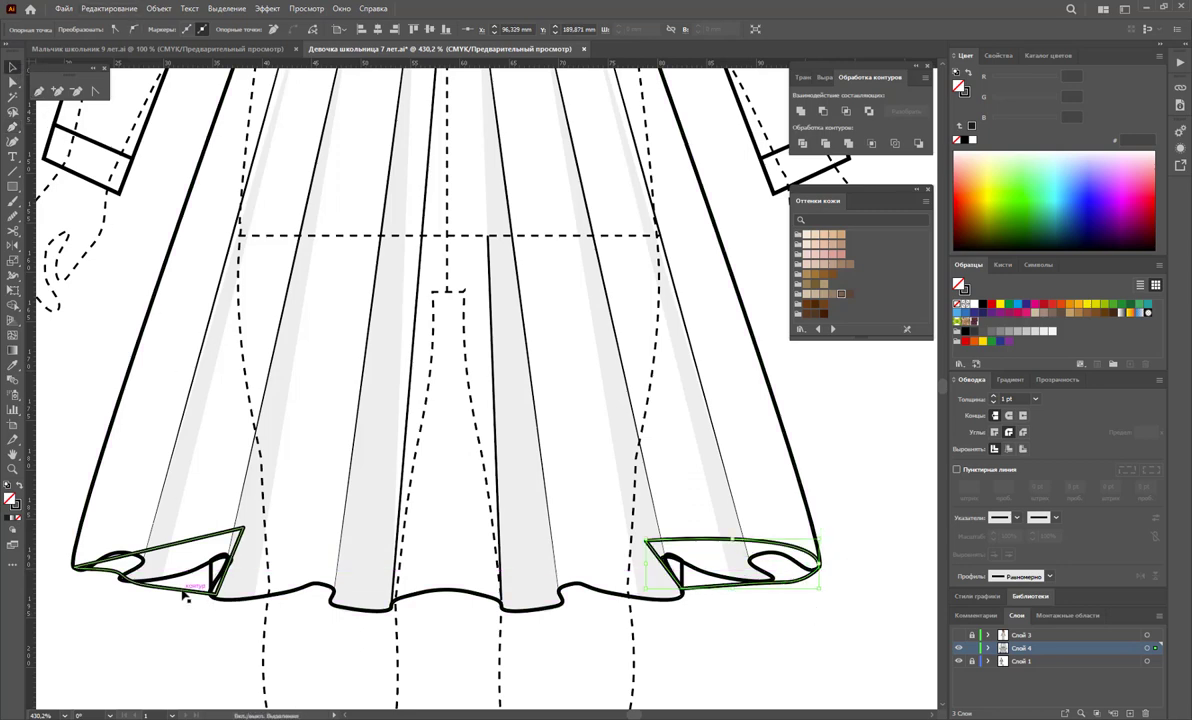
pyautogui.rightClick(183, 588)
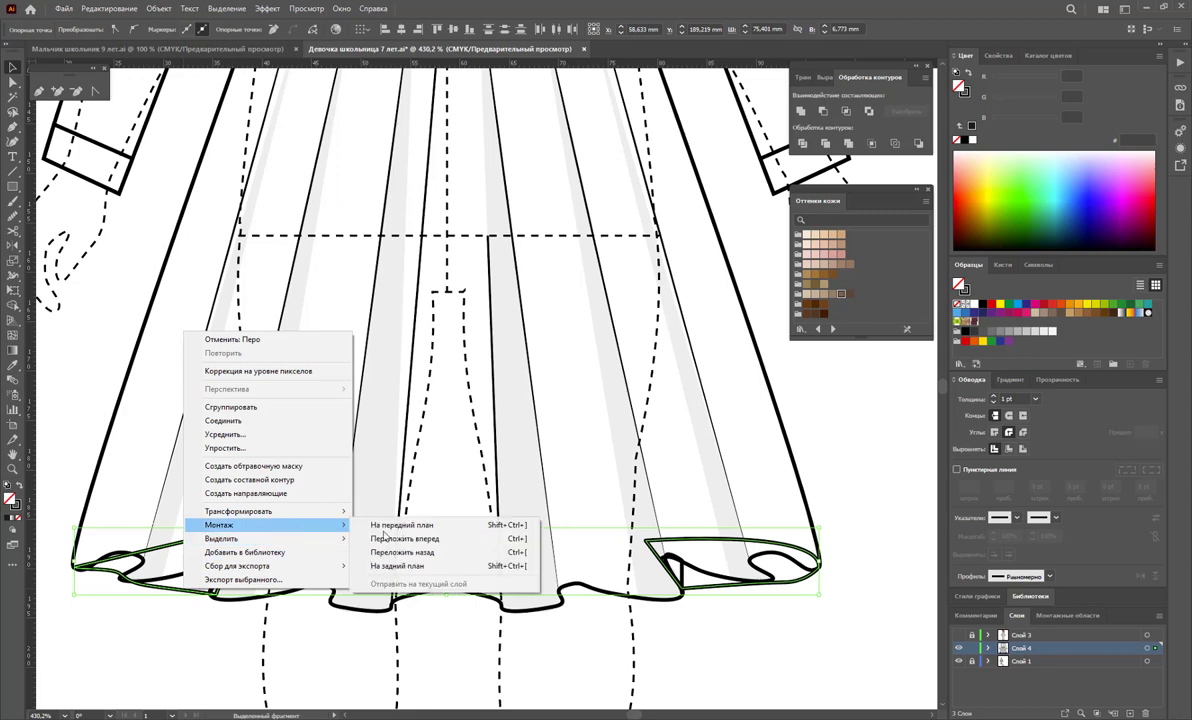
pyautogui.click(422, 566)
pyautogui.click(173, 665)
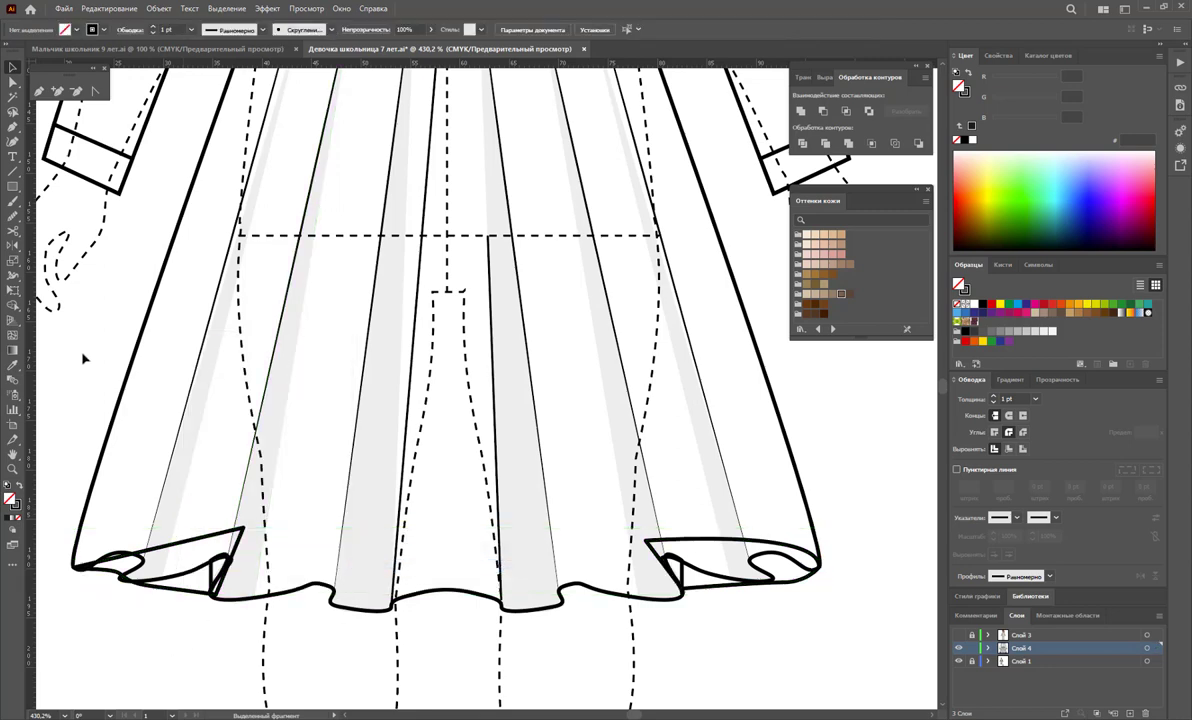
pyautogui.click(141, 431)
pyautogui.click(974, 305)
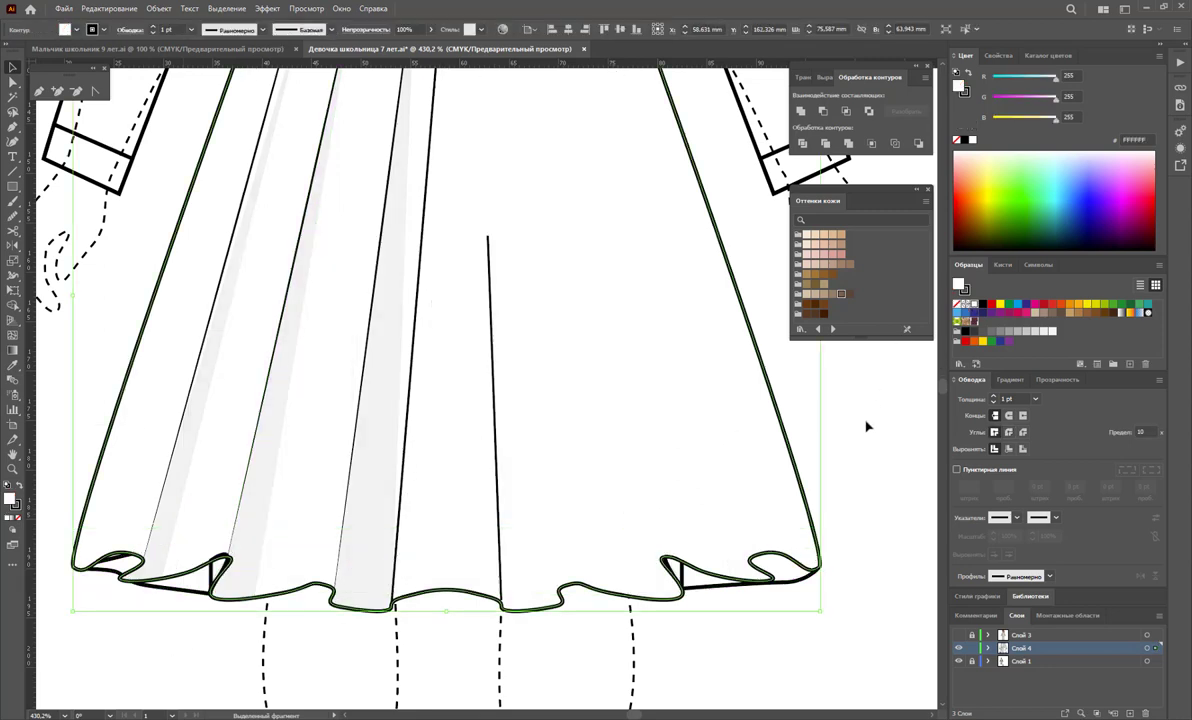
# Send the skirt shapes at the lower hem to the back.
pyautogui.moveTo(647, 540); pyautogui.dragTo(800, 583)
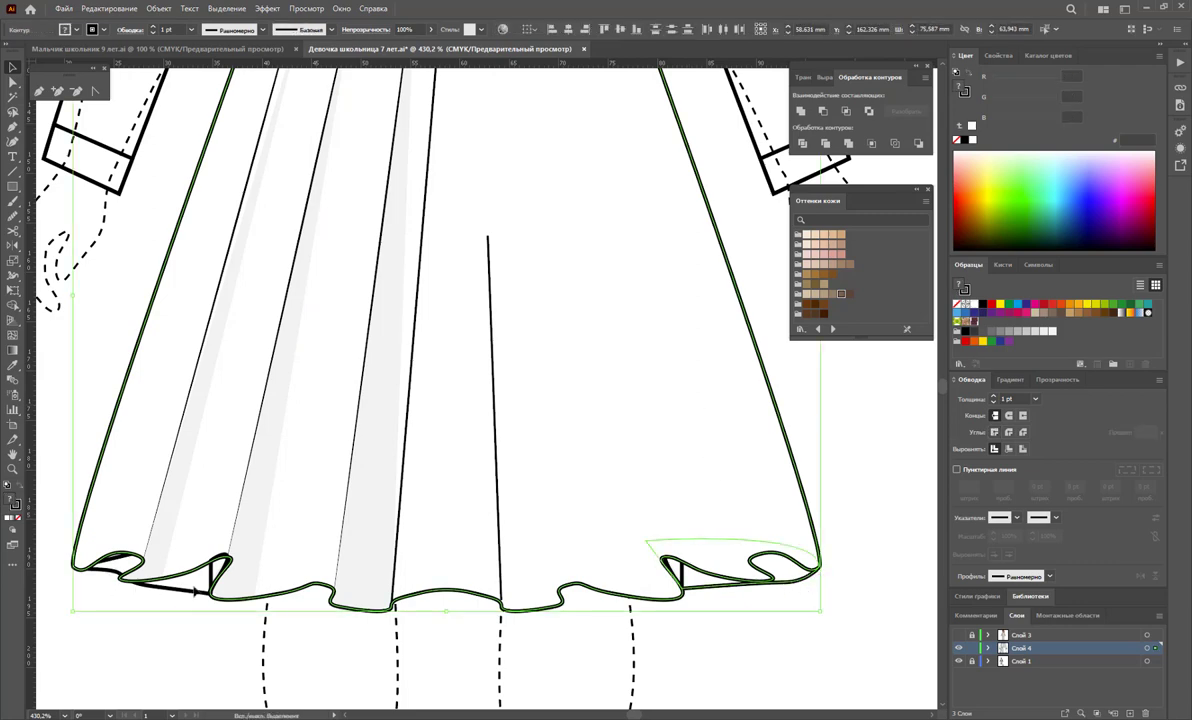
pyautogui.rightClick(194, 586)
pyautogui.moveTo(230, 536)
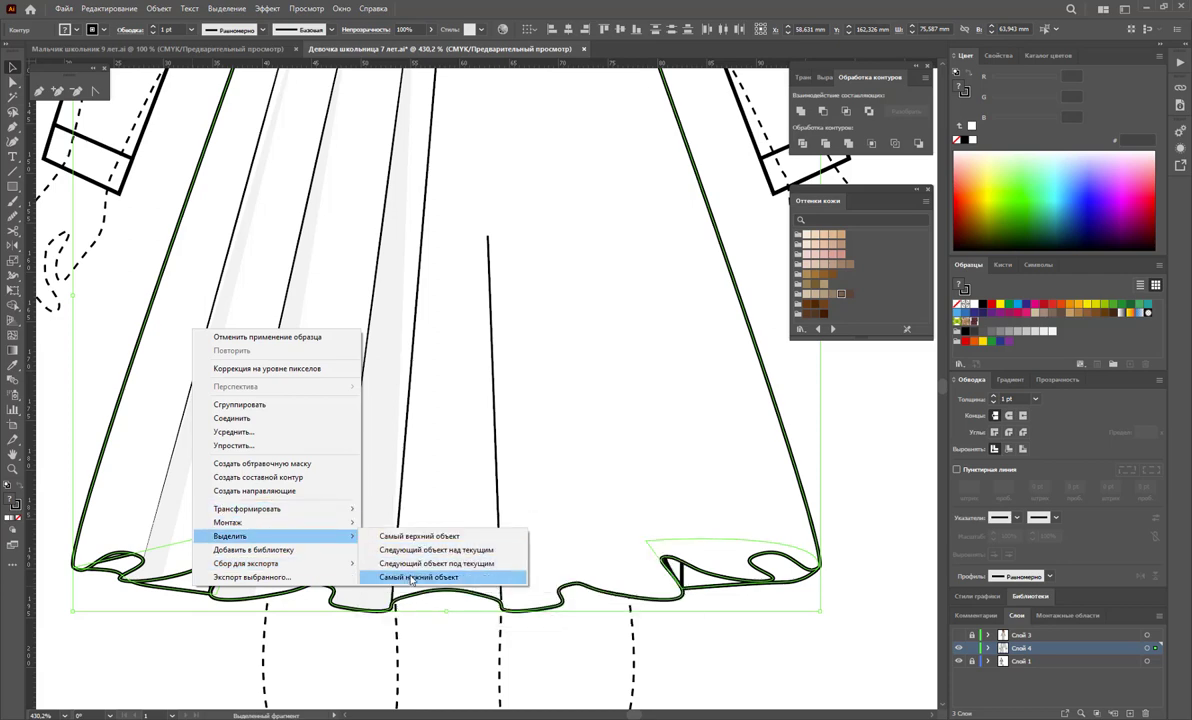
pyautogui.click(440, 584)
pyautogui.rightClick(270, 545)
pyautogui.moveTo(314, 500)
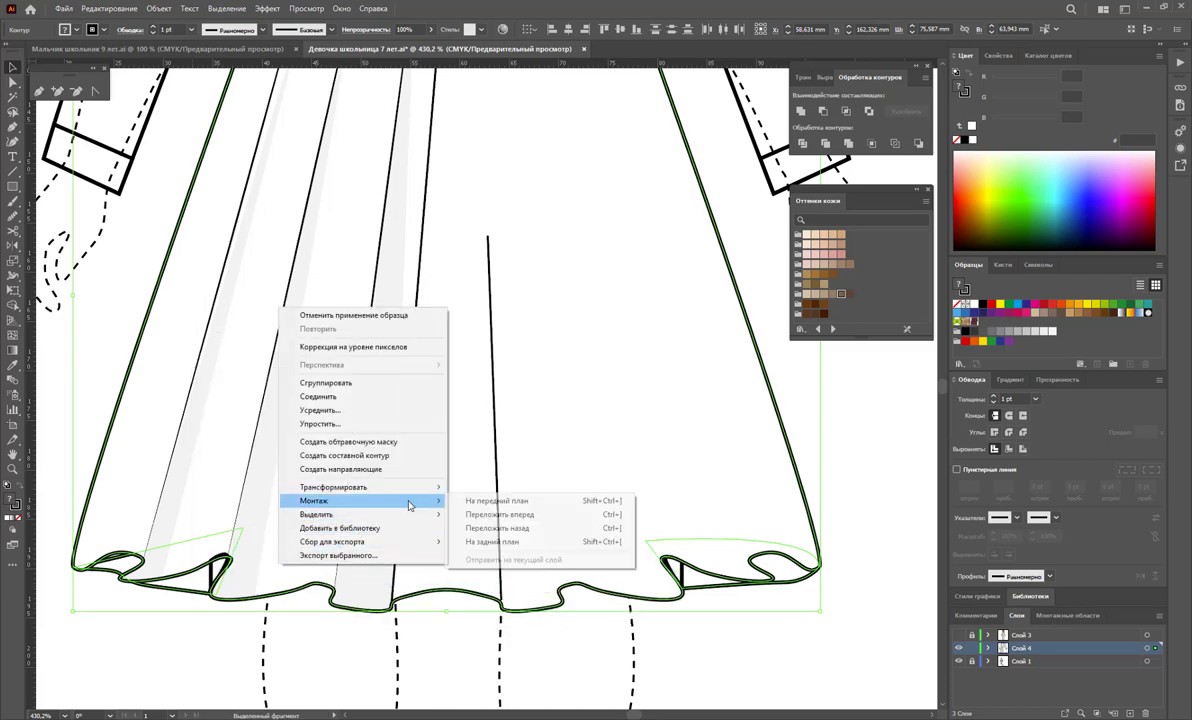
pyautogui.click(492, 543)
pyautogui.click(806, 639)
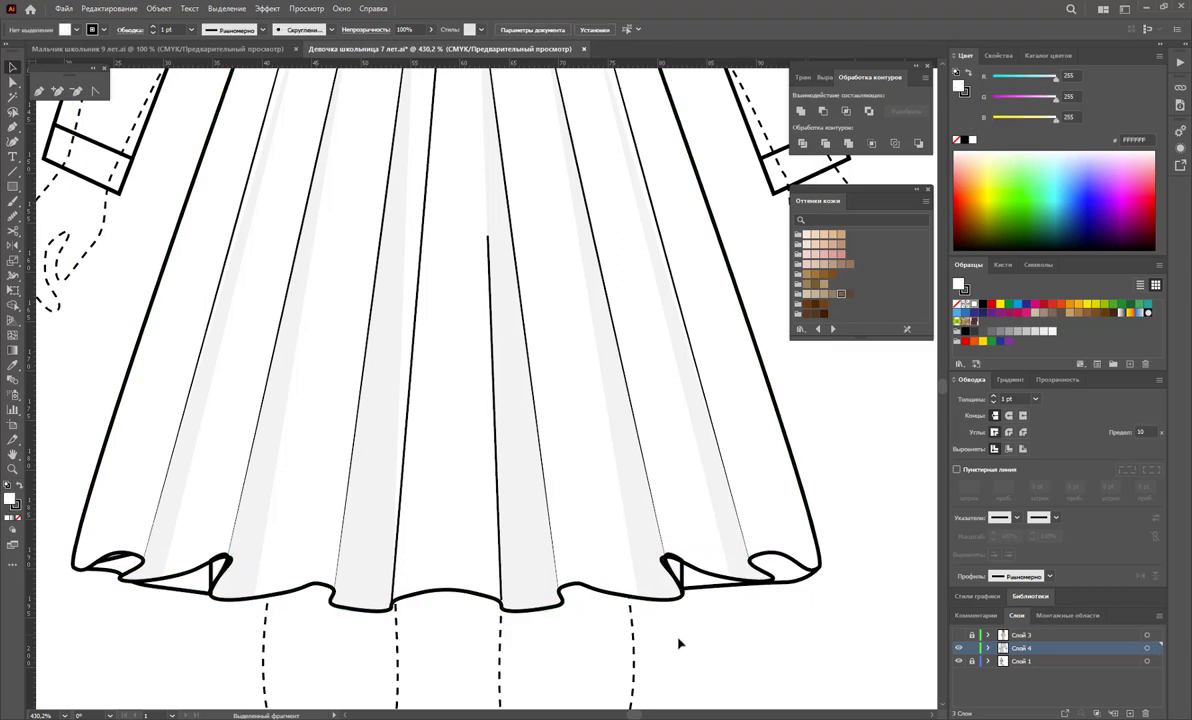
# Fill both hem fold paths and the two small hem triangles with light grey C6C6C6.
pyautogui.click(697, 594)
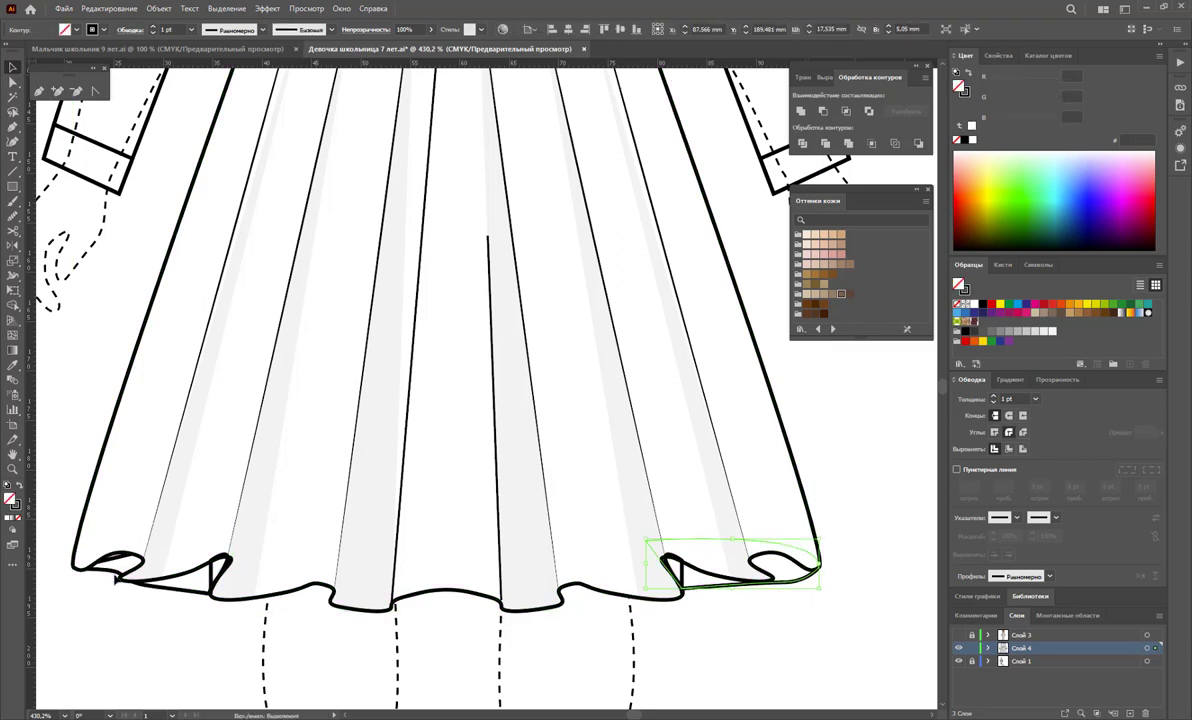
pyautogui.keyDown('shift'); pyautogui.click(118, 577); pyautogui.keyUp('shift')
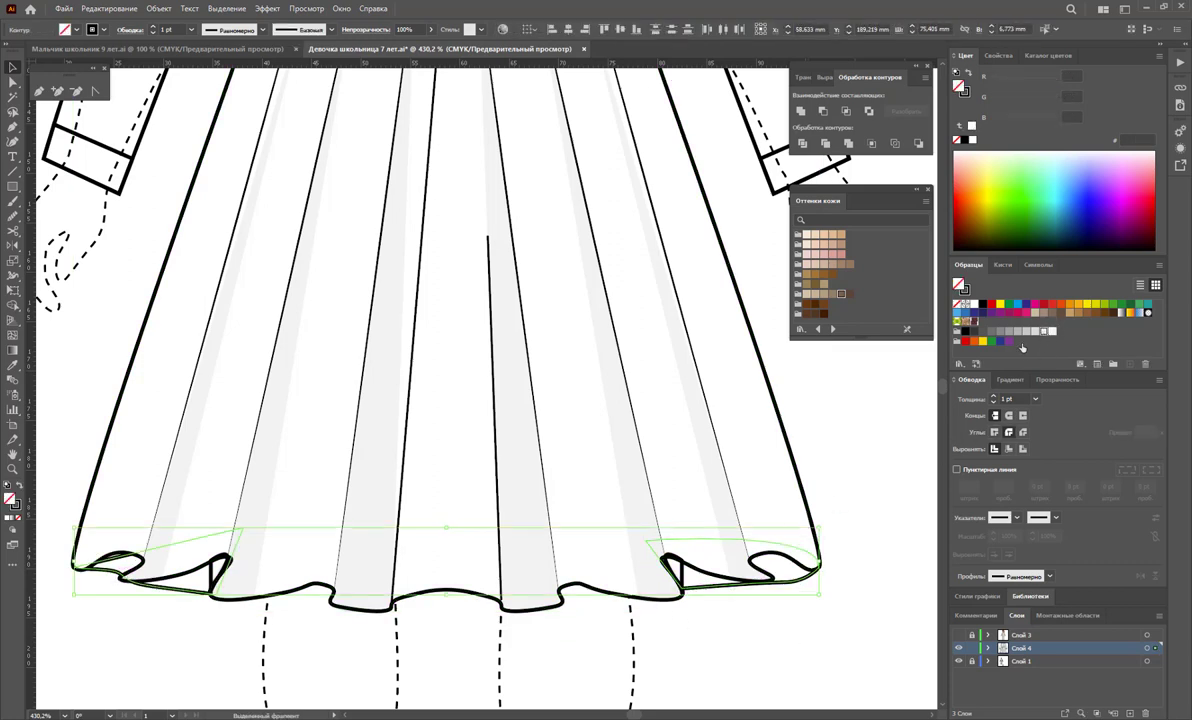
pyautogui.click(975, 306)
pyautogui.click(672, 572)
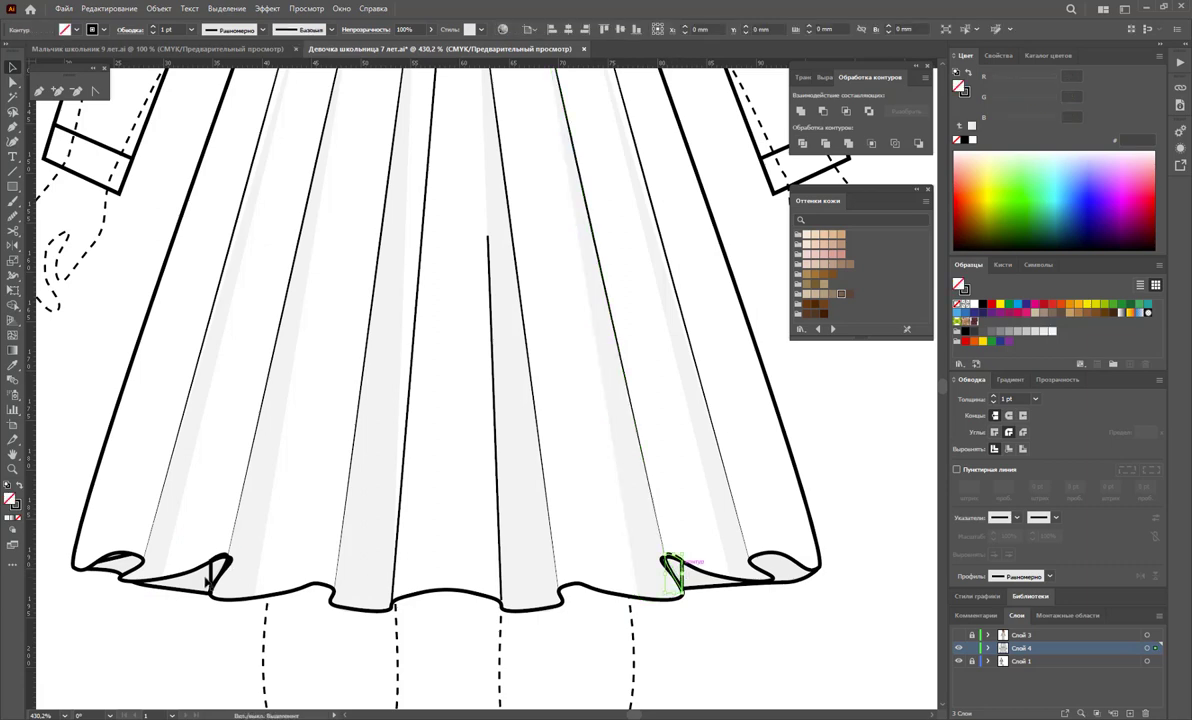
pyautogui.keyDown('shift'); pyautogui.click(219, 572); pyautogui.keyUp('shift')
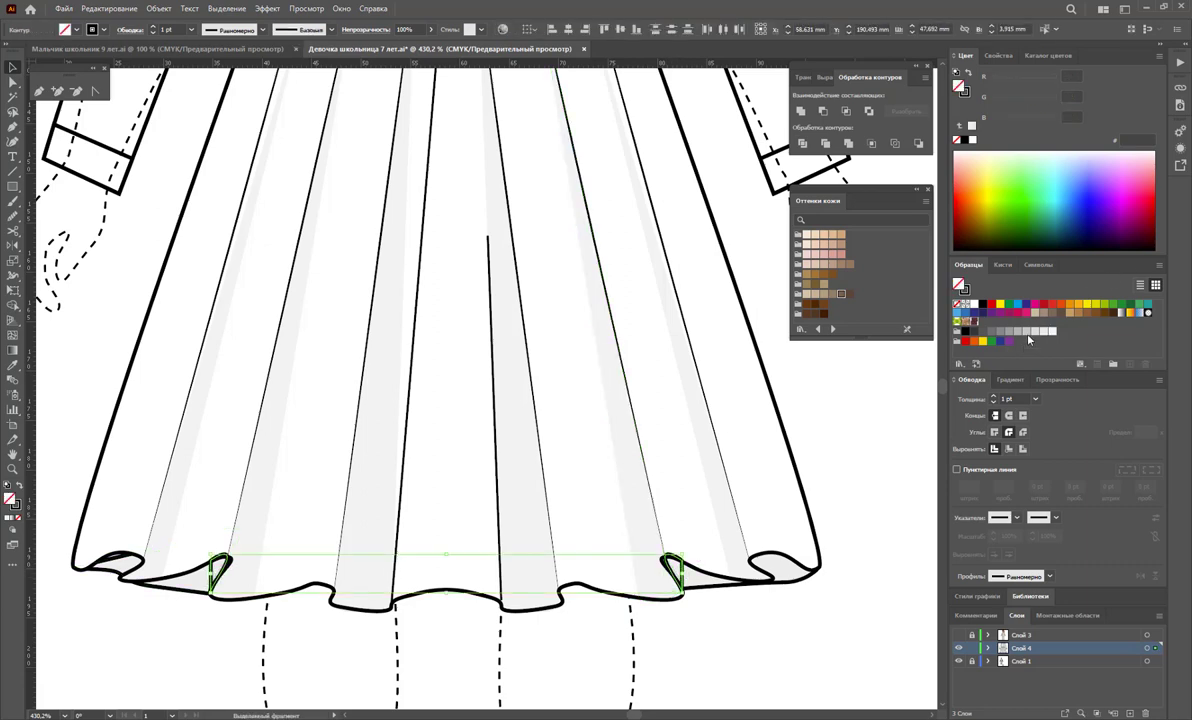
pyautogui.click(1026, 331)
pyautogui.click(652, 528)
pyautogui.press('z')
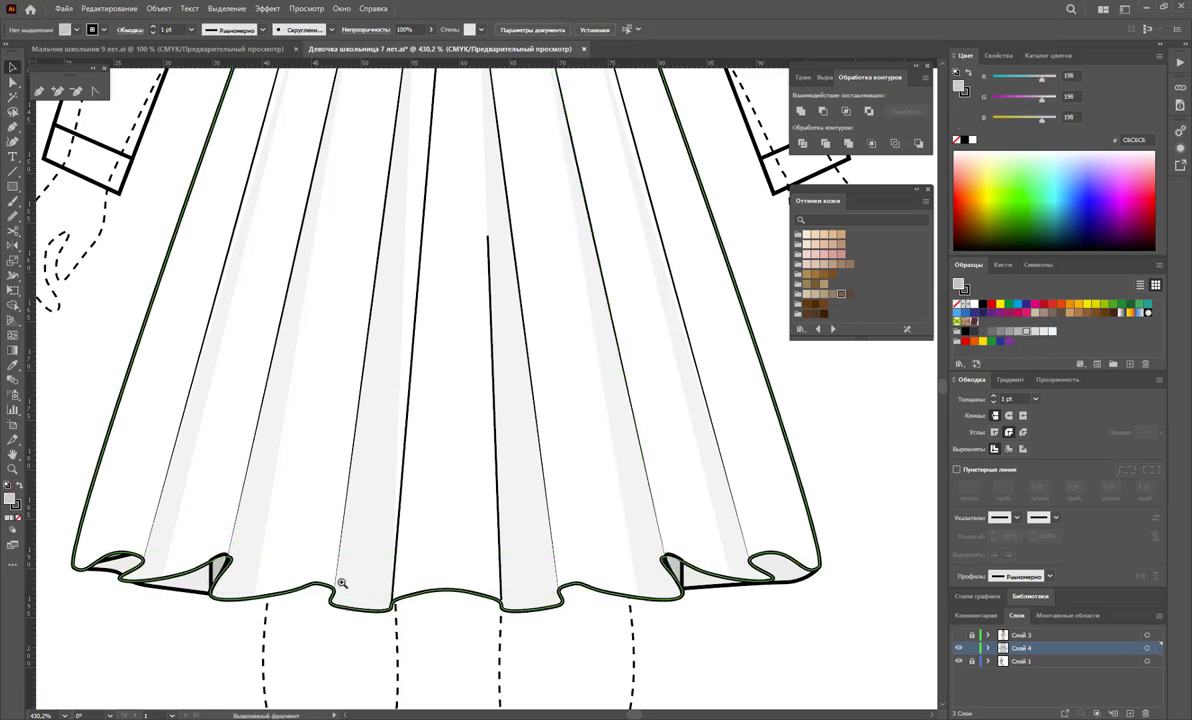
pyautogui.keyDown('alt'); pyautogui.click(599, 452); pyautogui.keyUp('alt')
pyautogui.keyDown('alt'); pyautogui.click(724, 359); pyautogui.keyUp('alt')
pyautogui.keyDown('alt'); pyautogui.click(524, 318); pyautogui.keyUp('alt')
# Divide the bodice with Pathfinder and delete its solid centre-front segment.
pyautogui.keyDown('alt'); pyautogui.click(440, 340); pyautogui.keyUp('alt')
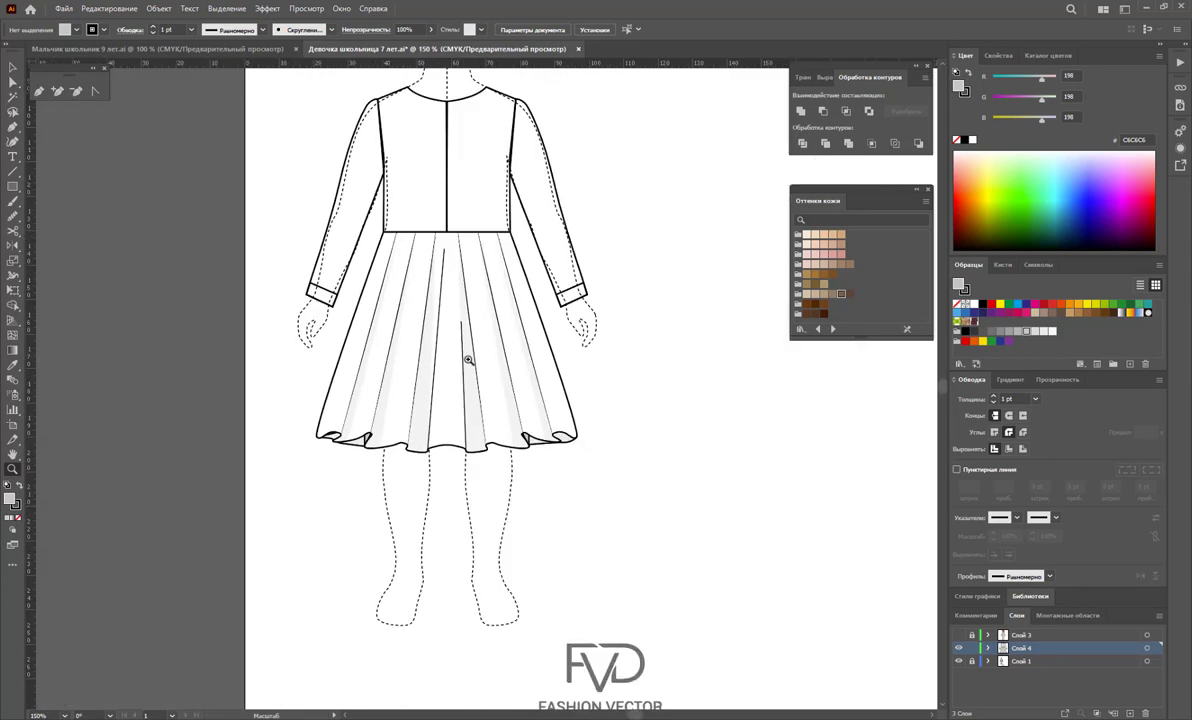
pyautogui.scroll(3, 540, 372)
pyautogui.scroll(2, 362, 293)
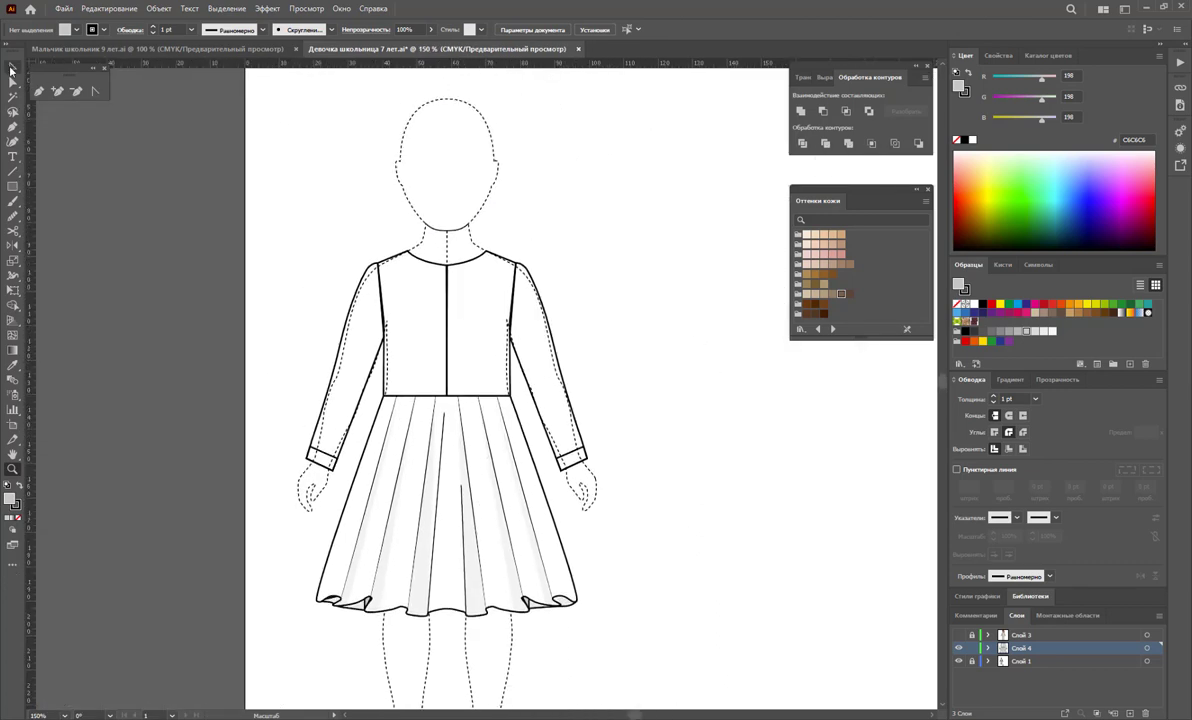
pyautogui.click(12, 68)
pyautogui.click(432, 286)
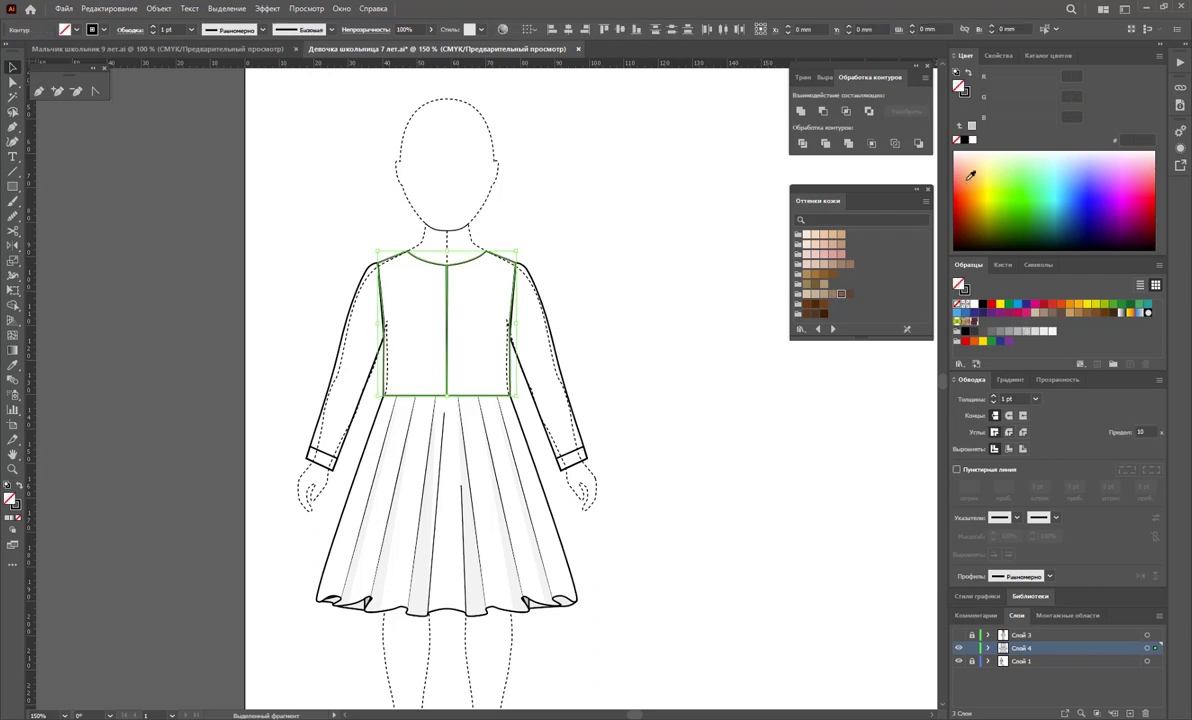
pyautogui.click(802, 143)
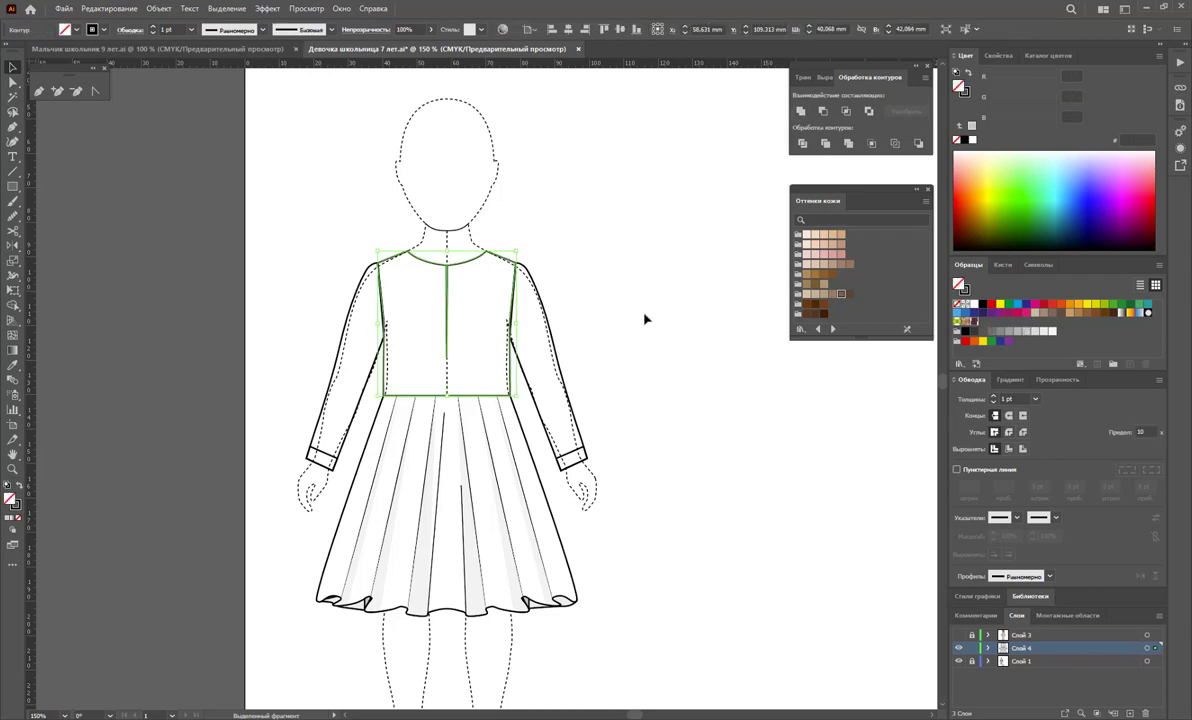
pyautogui.click(95, 91)
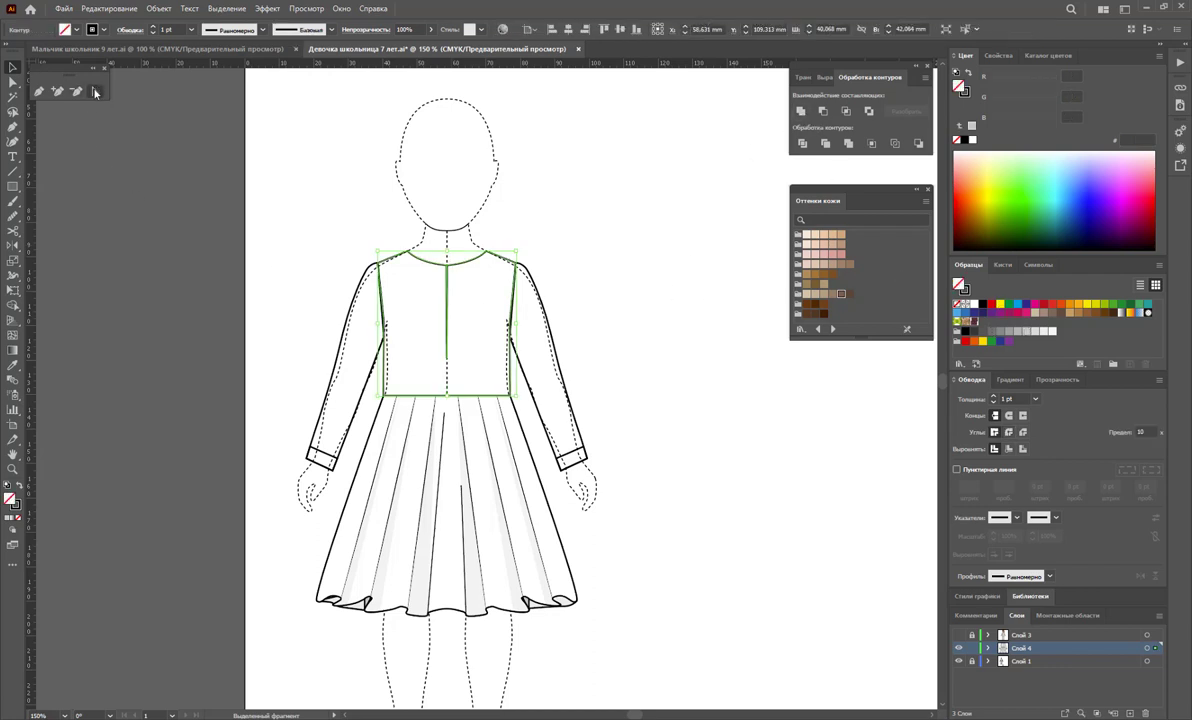
pyautogui.click(447, 358)
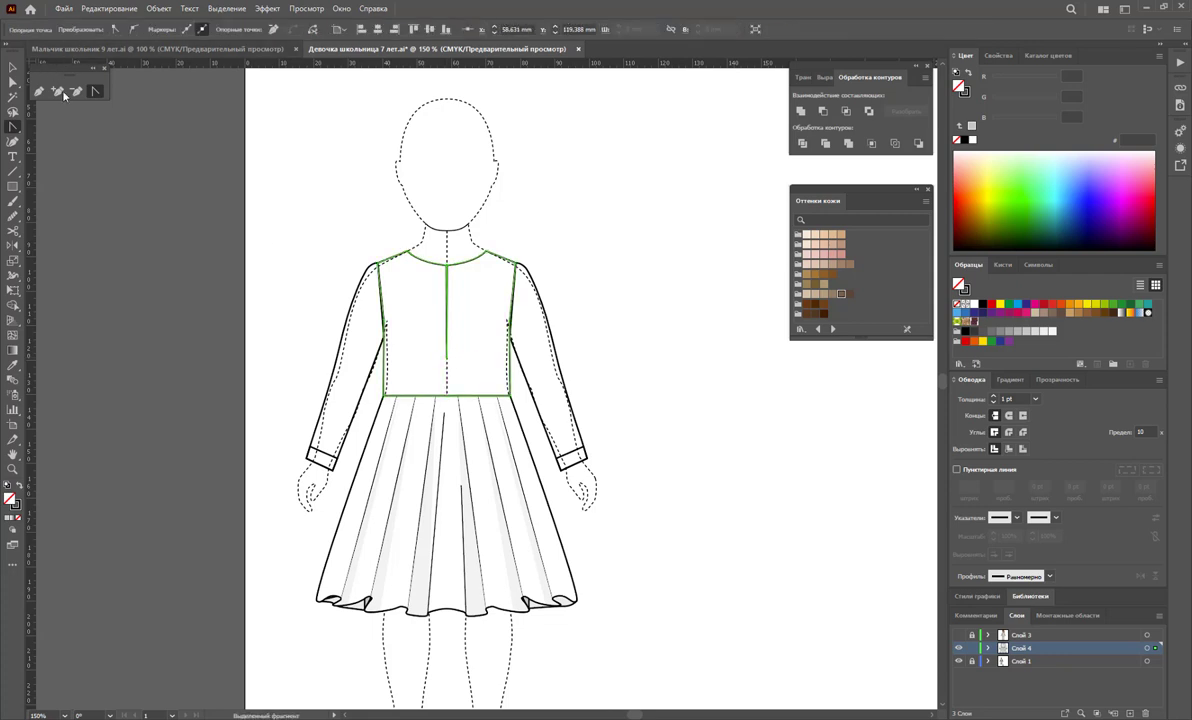
pyautogui.click(447, 365)
pyautogui.press('Return')
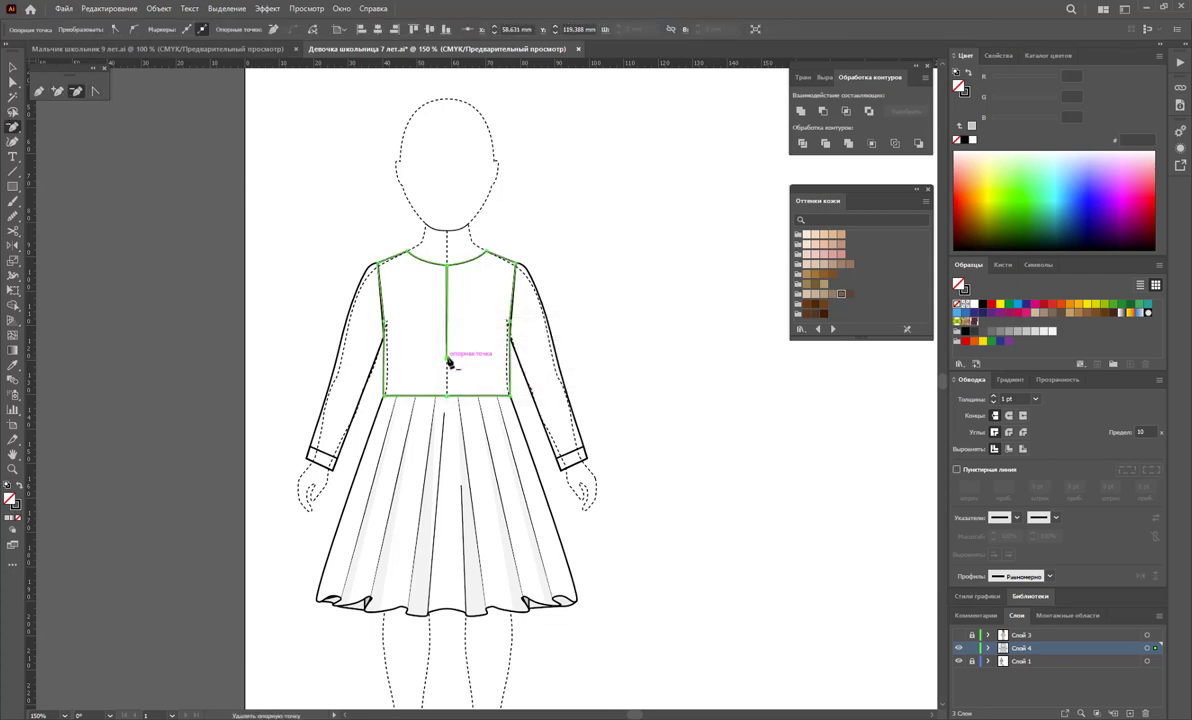
pyautogui.click(448, 358)
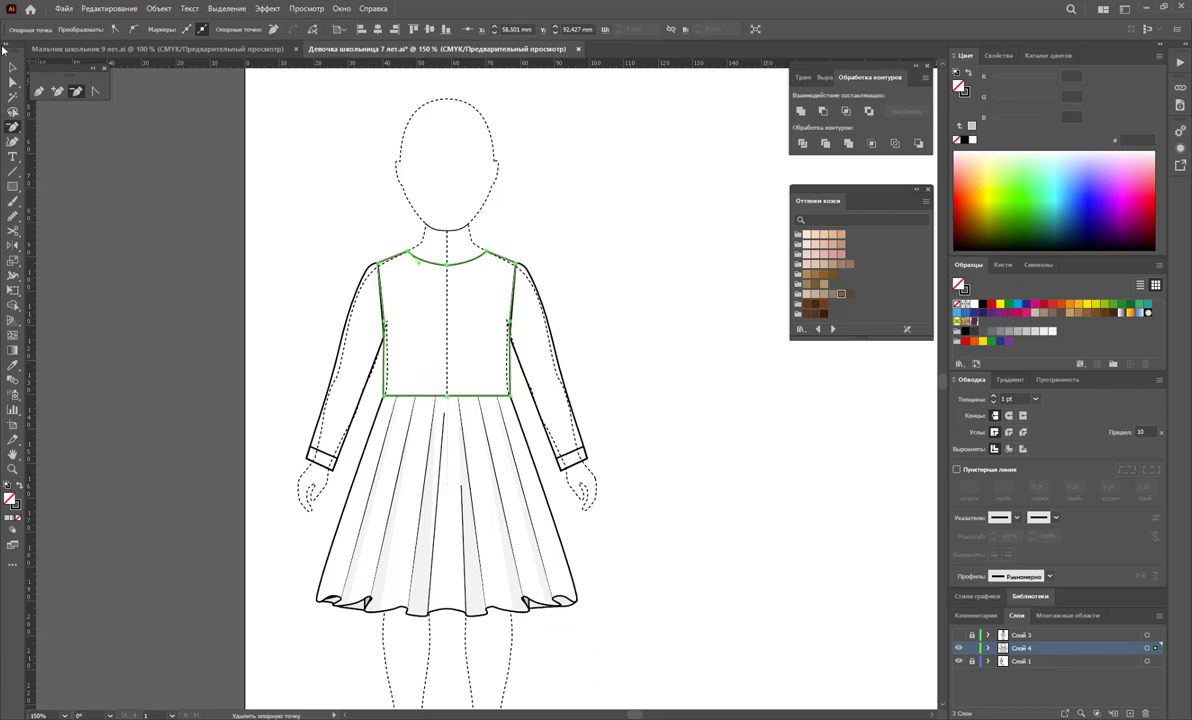
# Give both sleeves a white FFFFFF fill.
pyautogui.click(12, 68)
pyautogui.click(545, 440)
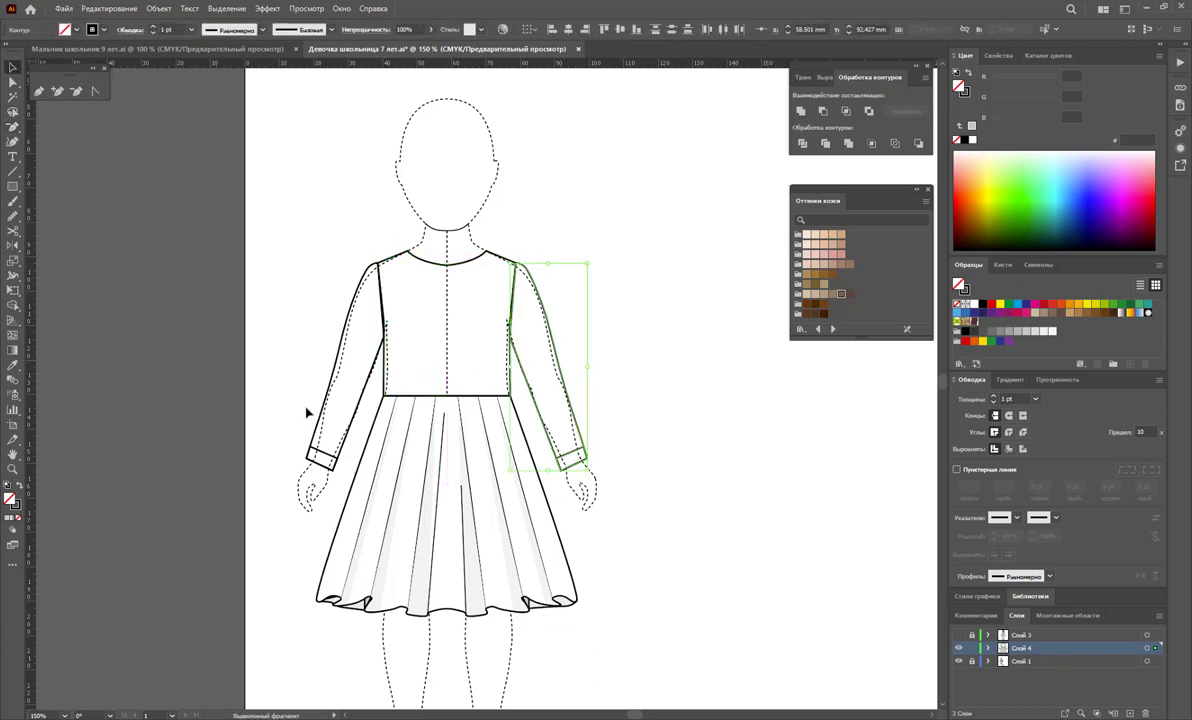
pyautogui.keyDown('shift'); pyautogui.click(320, 480); pyautogui.keyUp('shift')
pyautogui.press('d')
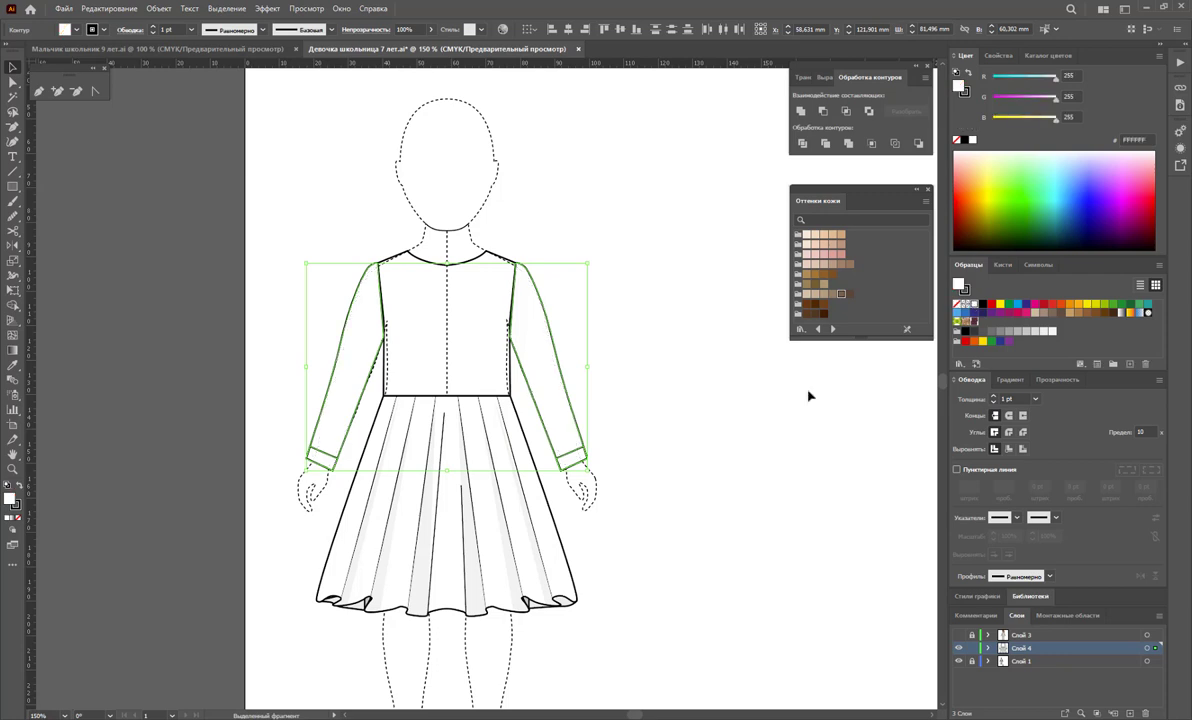
pyautogui.click(655, 432)
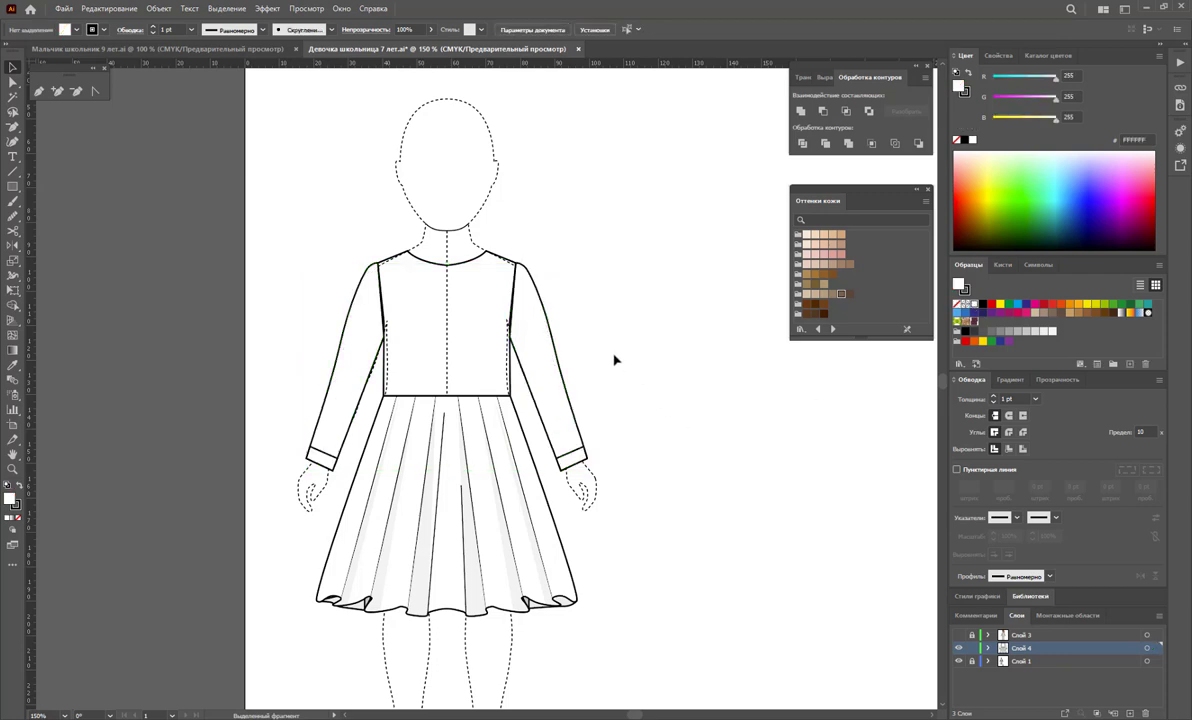
# Draw a thin neckline-to-waist strip on the bodice with a 0.25 pt stroke.
pyautogui.click(12, 471)
pyautogui.moveTo(455, 359); pyautogui.dragTo(500, 367)
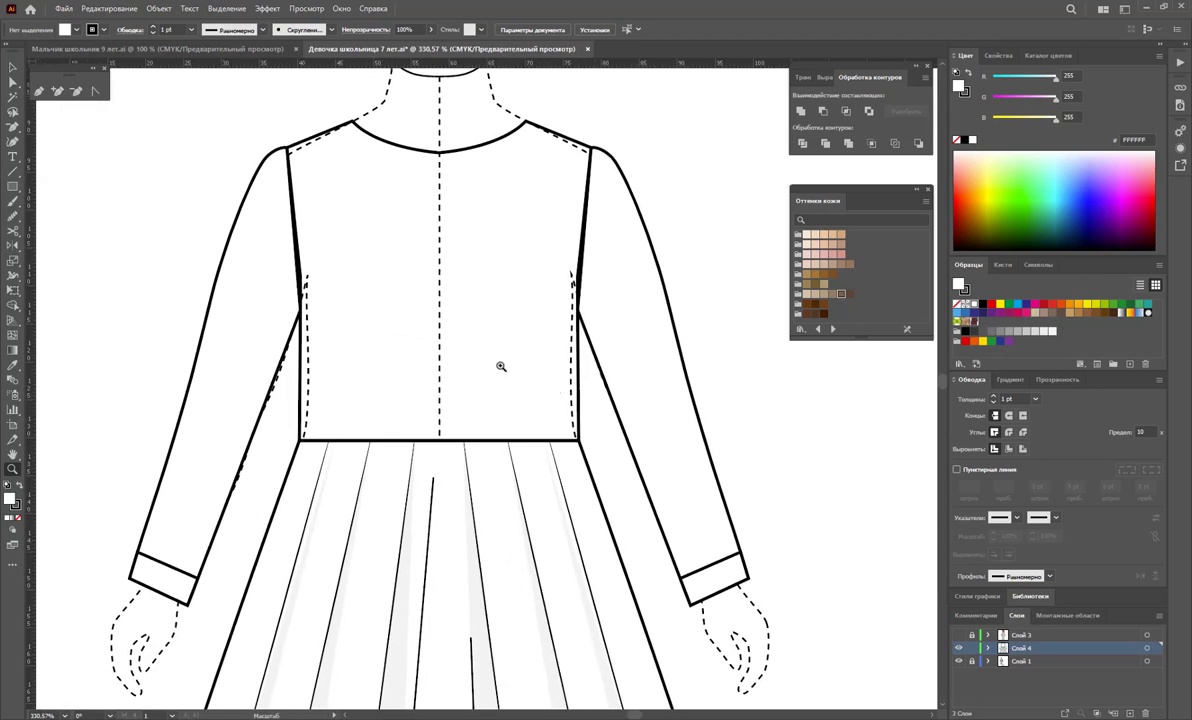
pyautogui.click(12, 188)
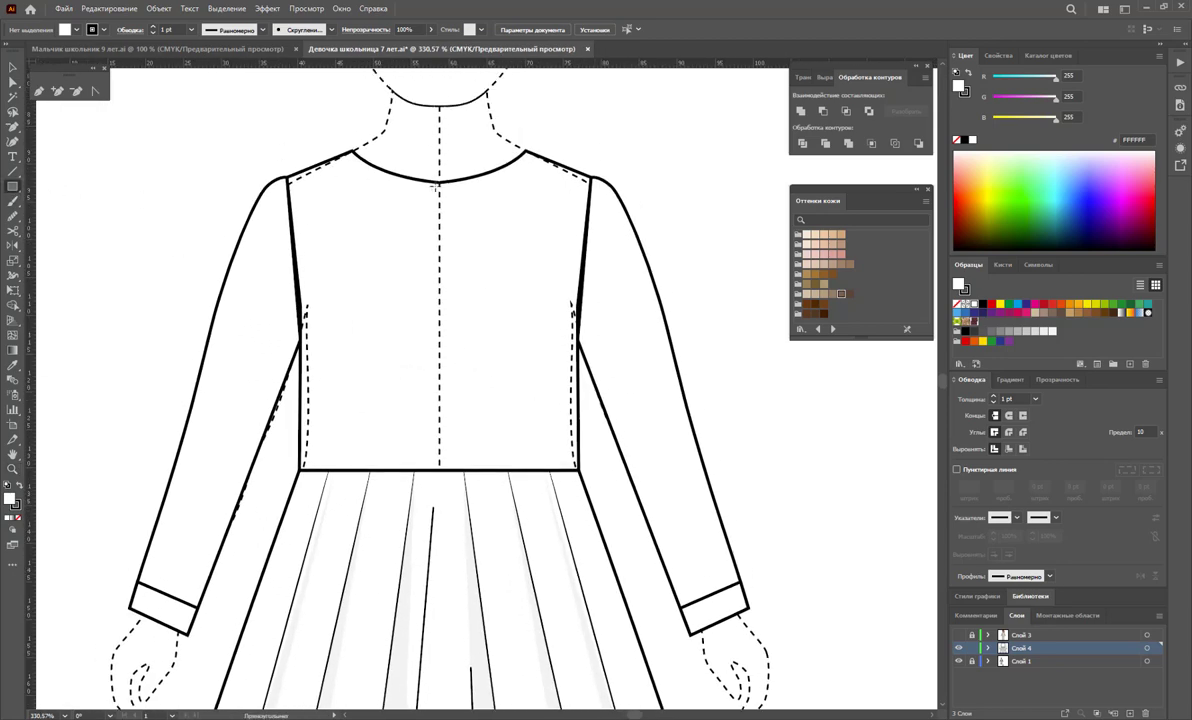
pyautogui.moveTo(437, 182); pyautogui.dragTo(441, 470)
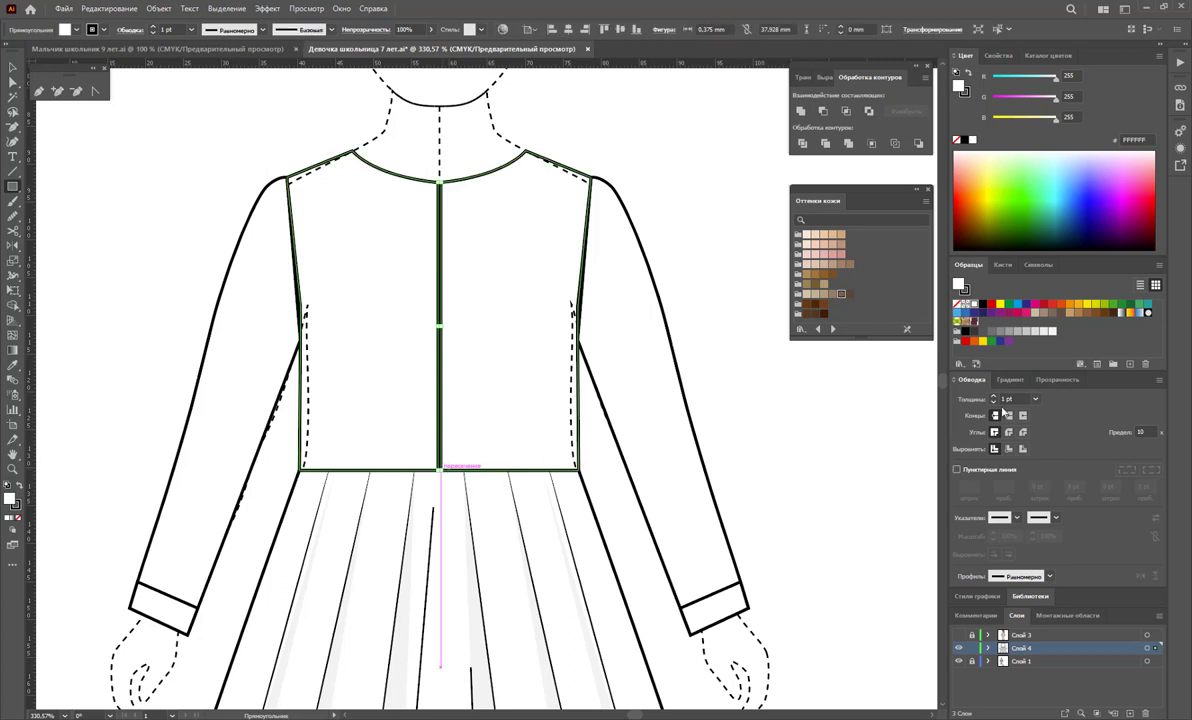
pyautogui.click(1035, 399)
pyautogui.click(1050, 412)
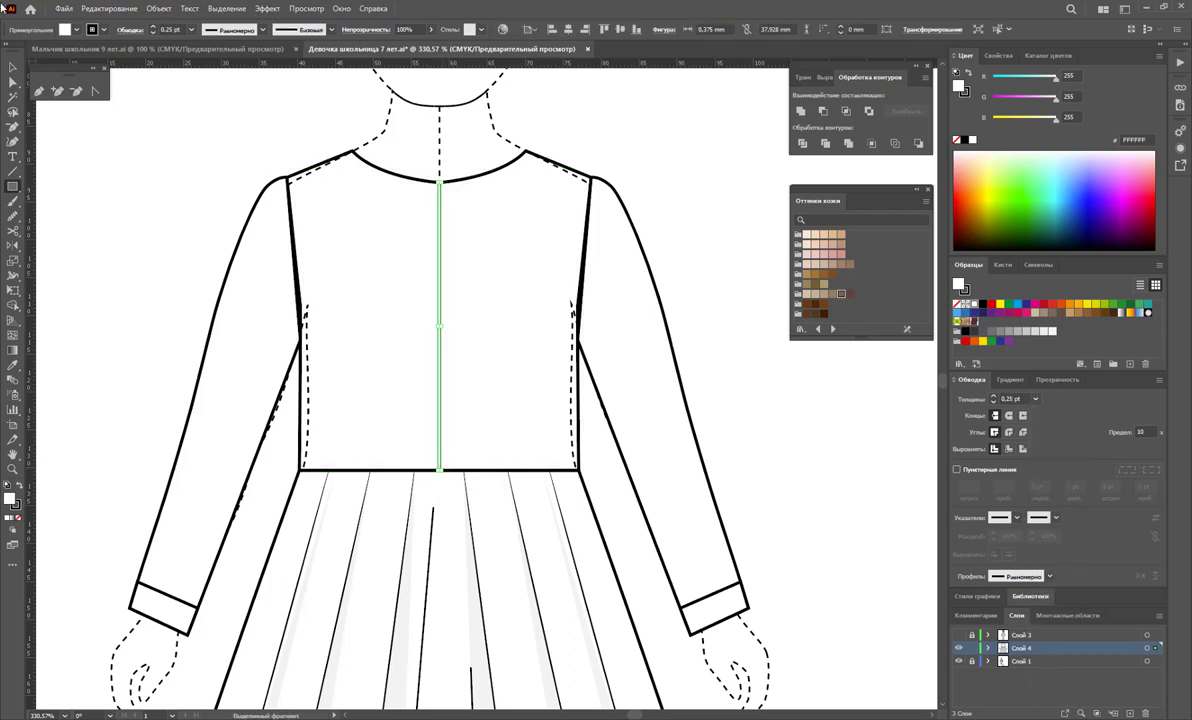
# Reposition the centre-seam stripes slightly left and down on the bodice.
pyautogui.press('v')
pyautogui.click(742, 183)
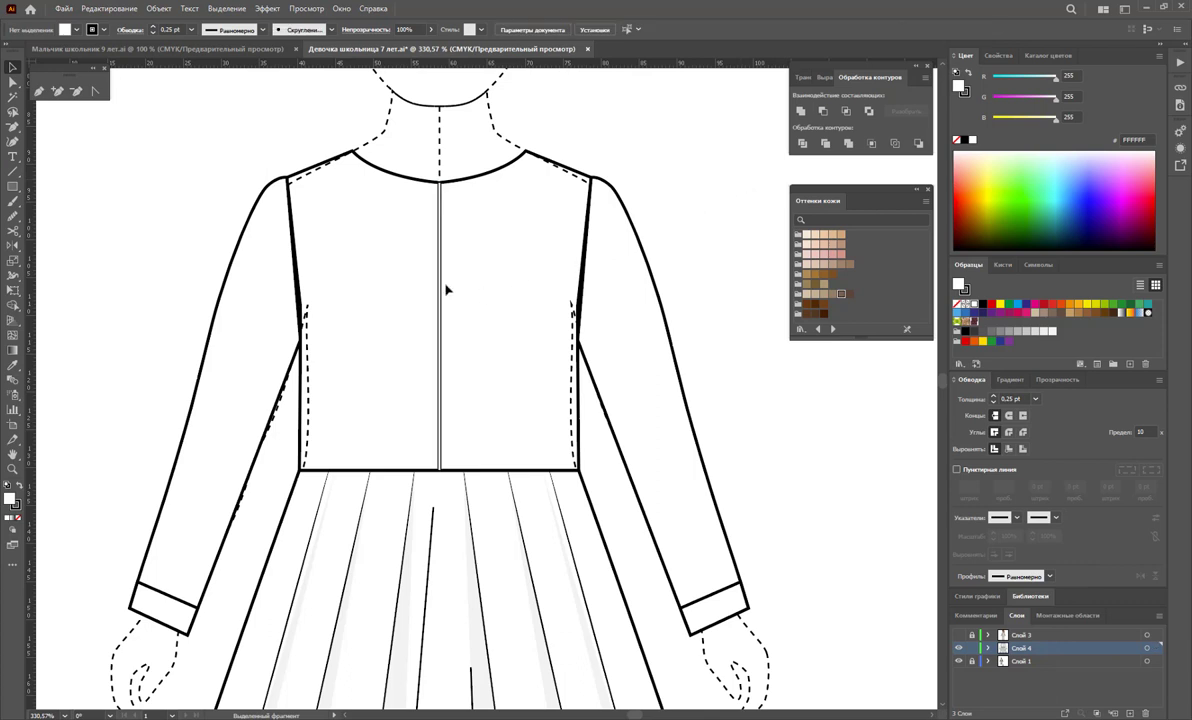
pyautogui.moveTo(444, 290); pyautogui.dragTo(444, 292)
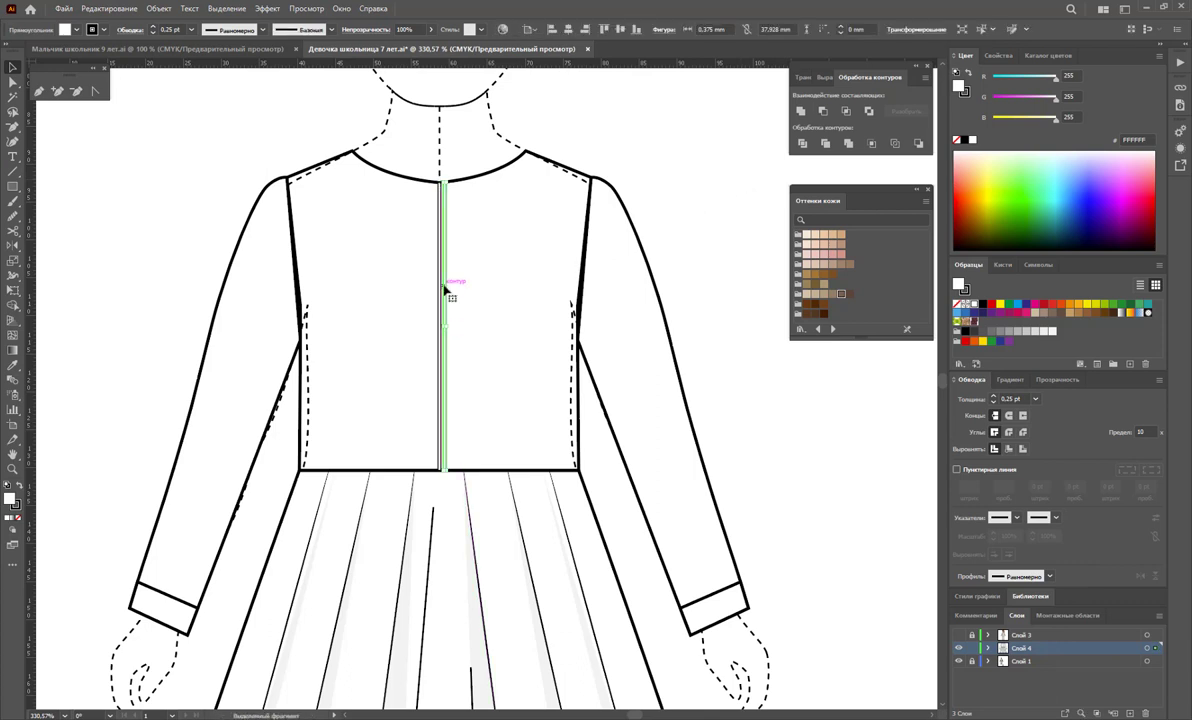
pyautogui.click(670, 184)
pyautogui.moveTo(444, 268)
pyautogui.mouseDown()
pyautogui.moveTo(452, 274)
pyautogui.moveTo(434, 263)
pyautogui.mouseUp()
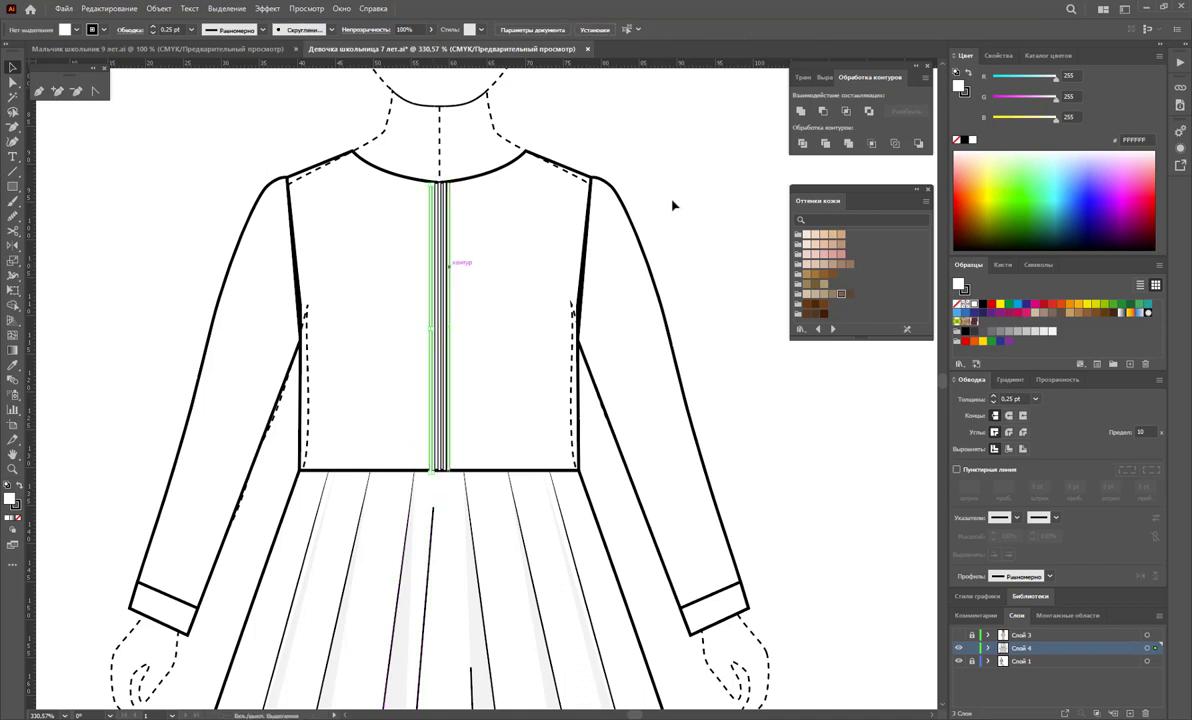
pyautogui.click(673, 205)
pyautogui.click(433, 334)
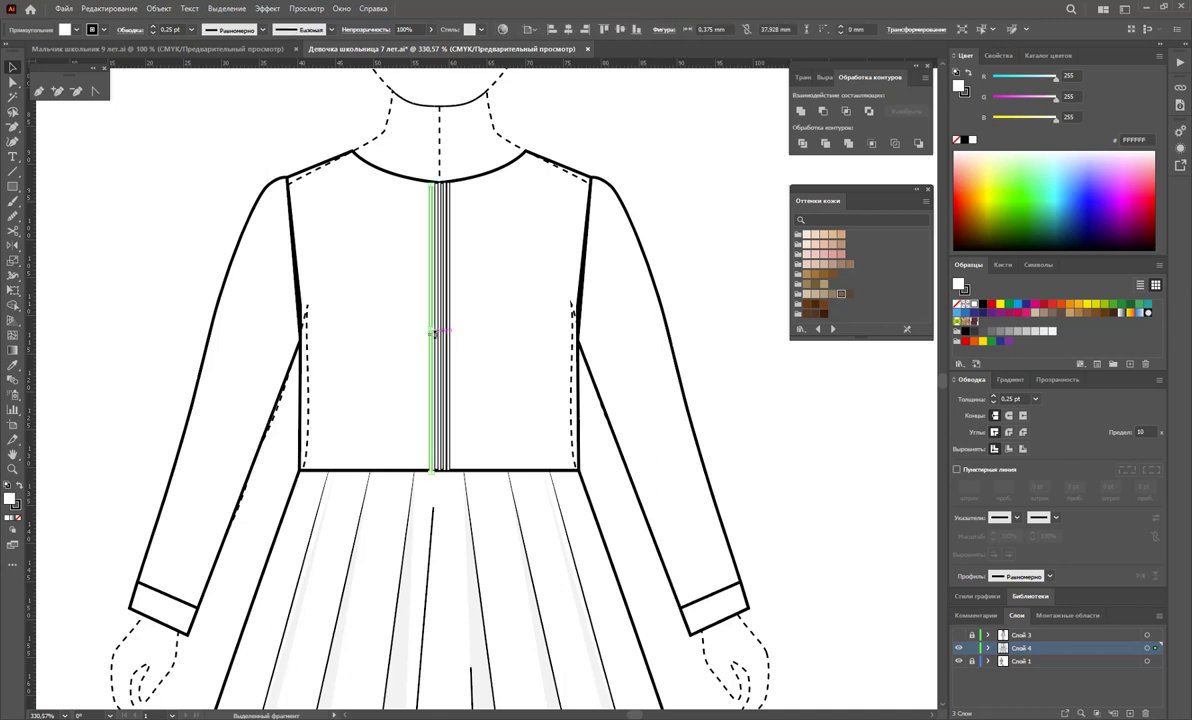
pyautogui.moveTo(435, 321); pyautogui.dragTo(434, 325)
# Move the right-edge stripe further right and narrow it into a thin stitch line.
pyautogui.click(453, 246)
pyautogui.click(452, 248)
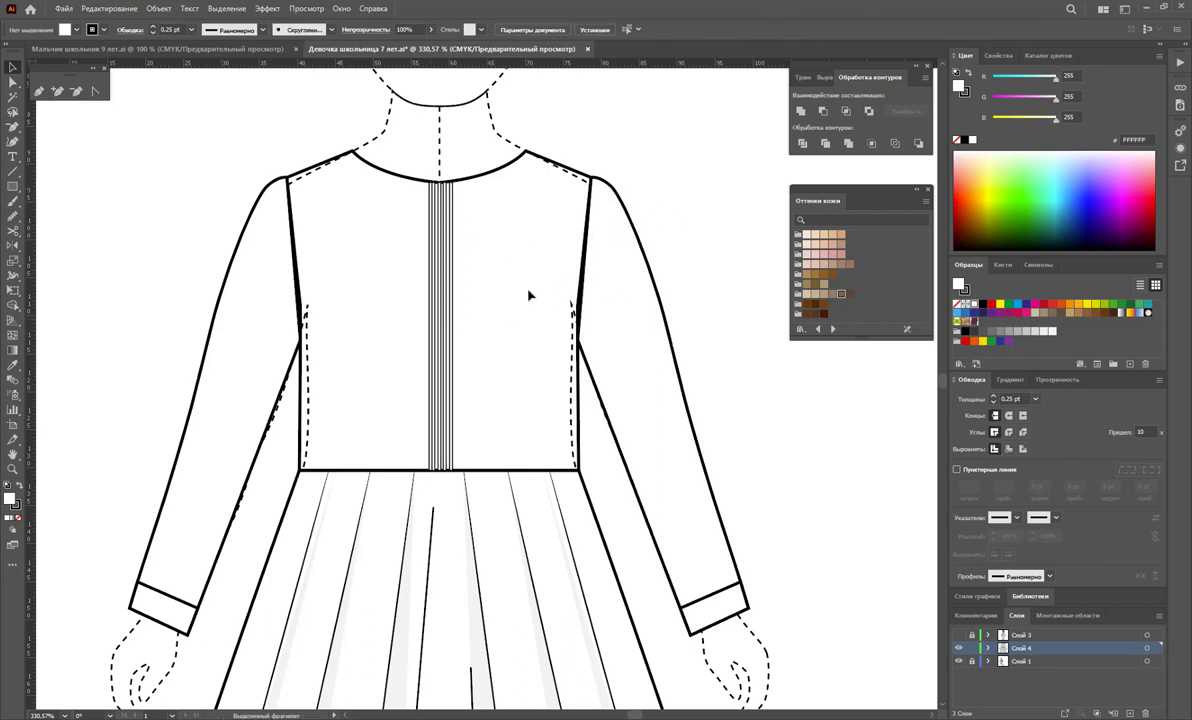
pyautogui.moveTo(460, 296); pyautogui.dragTo(497, 295)
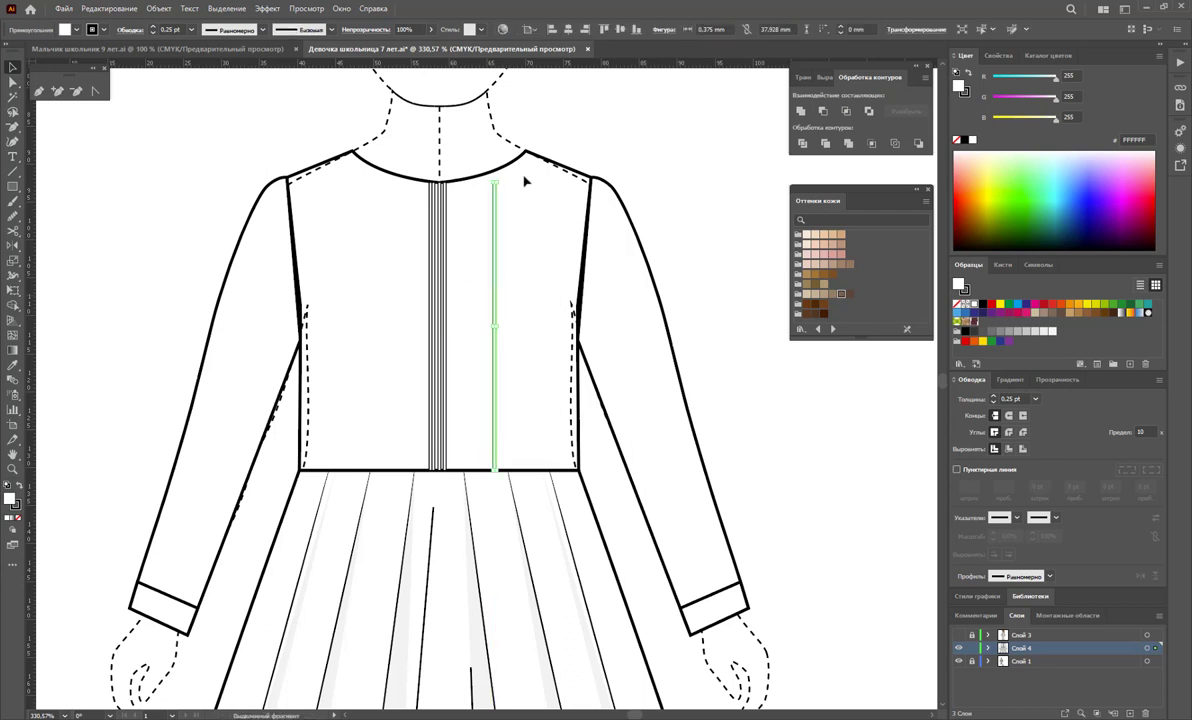
pyautogui.moveTo(496, 183); pyautogui.dragTo(495, 171)
pyautogui.click(633, 160)
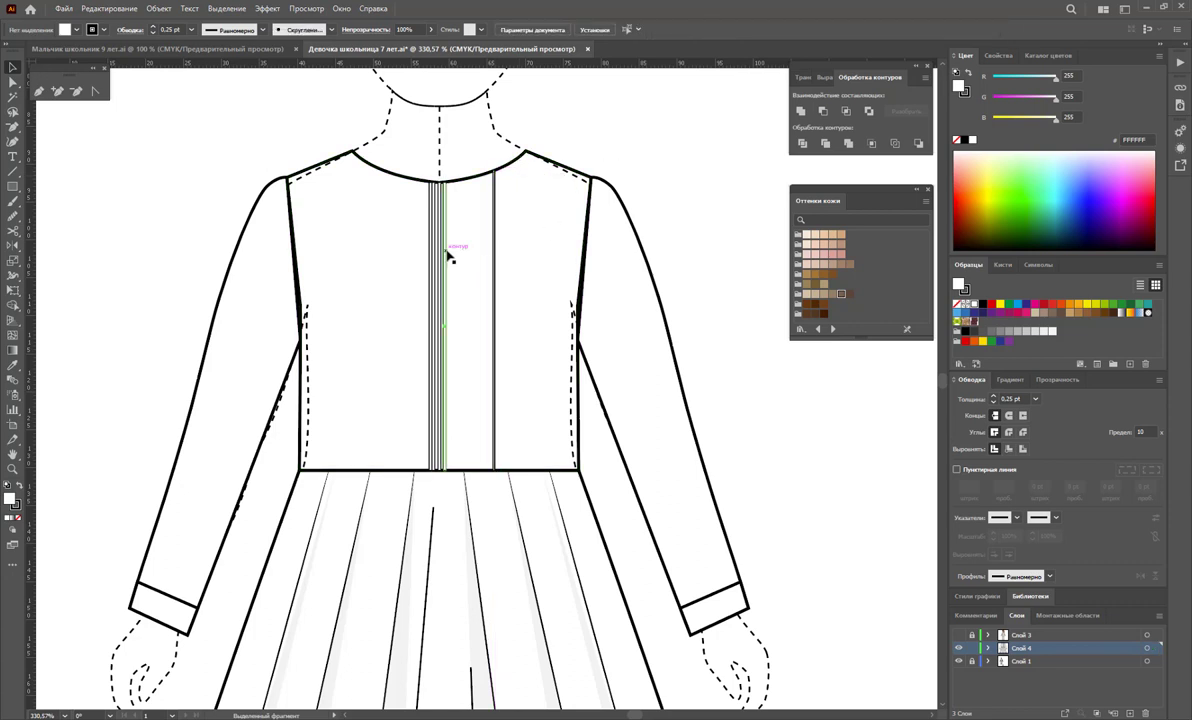
# Nudge the stitch line with arrow keys until it sits evenly beside the centre tucks.
pyautogui.moveTo(449, 256); pyautogui.dragTo(457, 300)
pyautogui.click(652, 200)
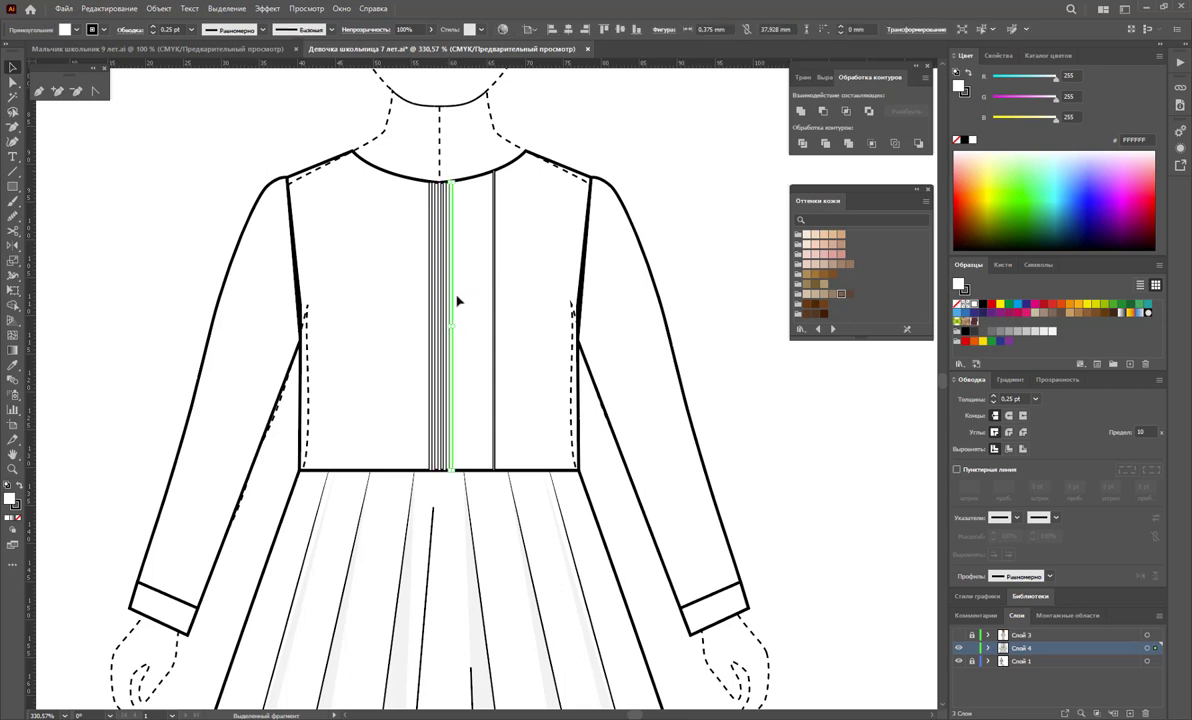
pyautogui.press('Right')
pyautogui.press('Right')
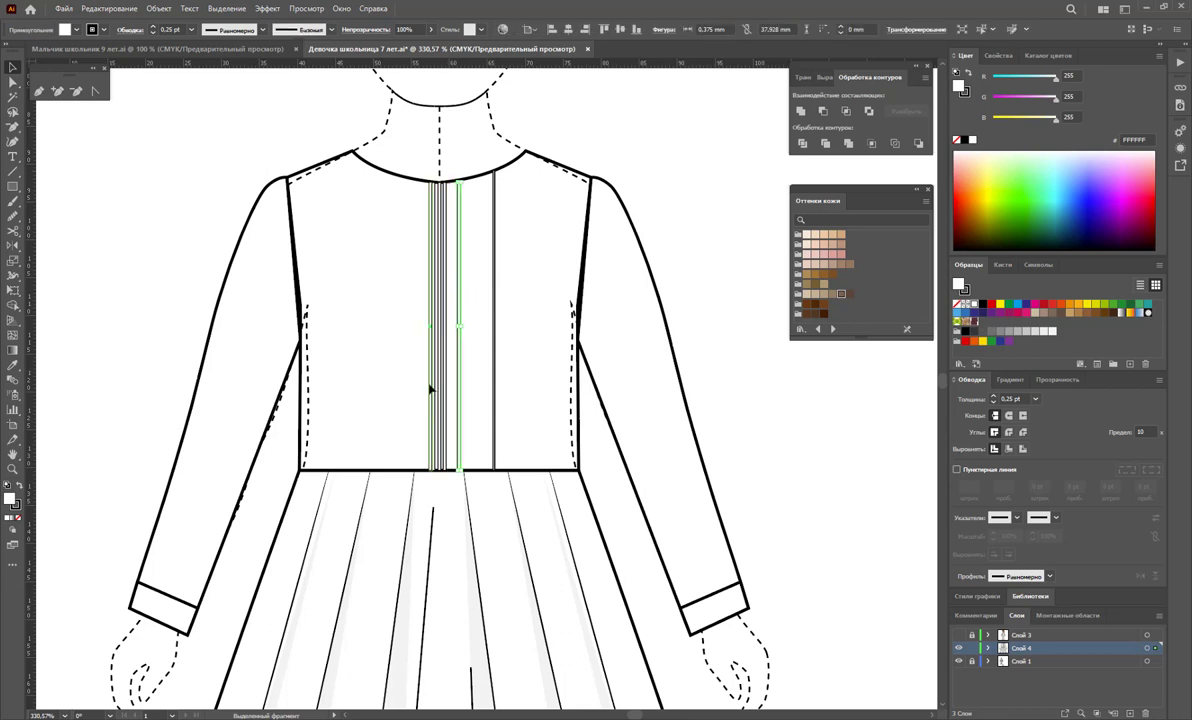
pyautogui.press('Left')
pyautogui.press('Left')
pyautogui.press('Left')
pyautogui.press('Left')
pyautogui.press('Left')
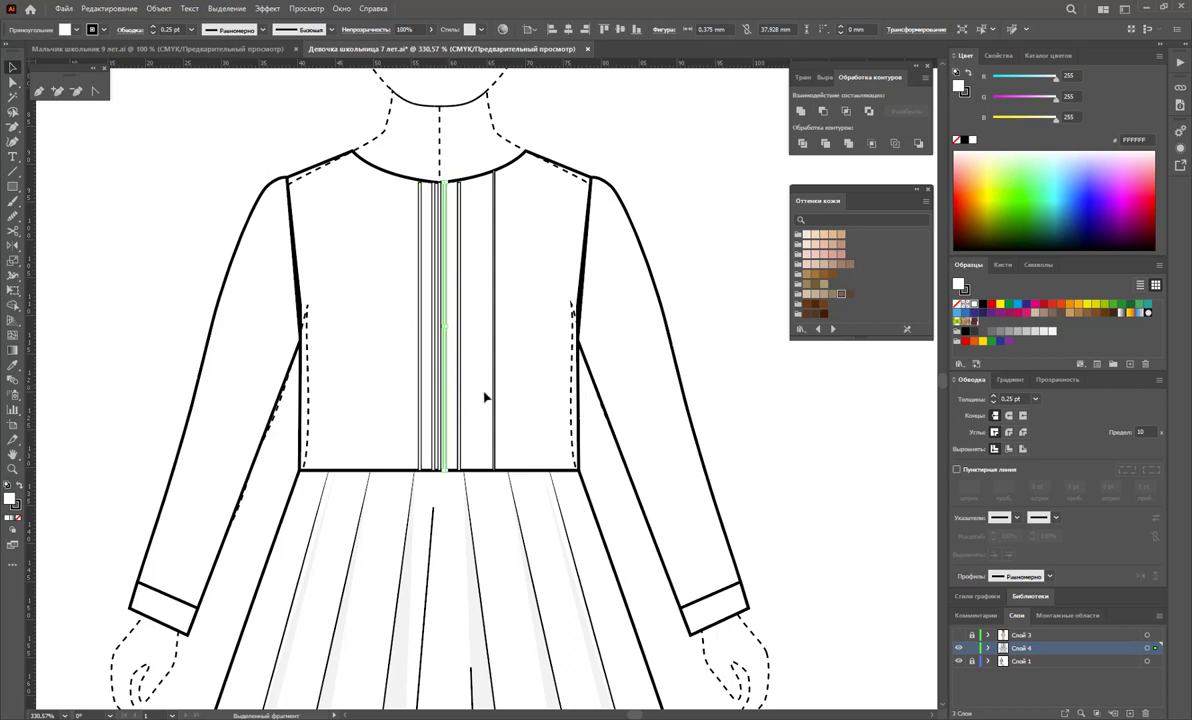
pyautogui.press('Right')
pyautogui.press('Right')
pyautogui.press('Right')
pyautogui.press('Left')
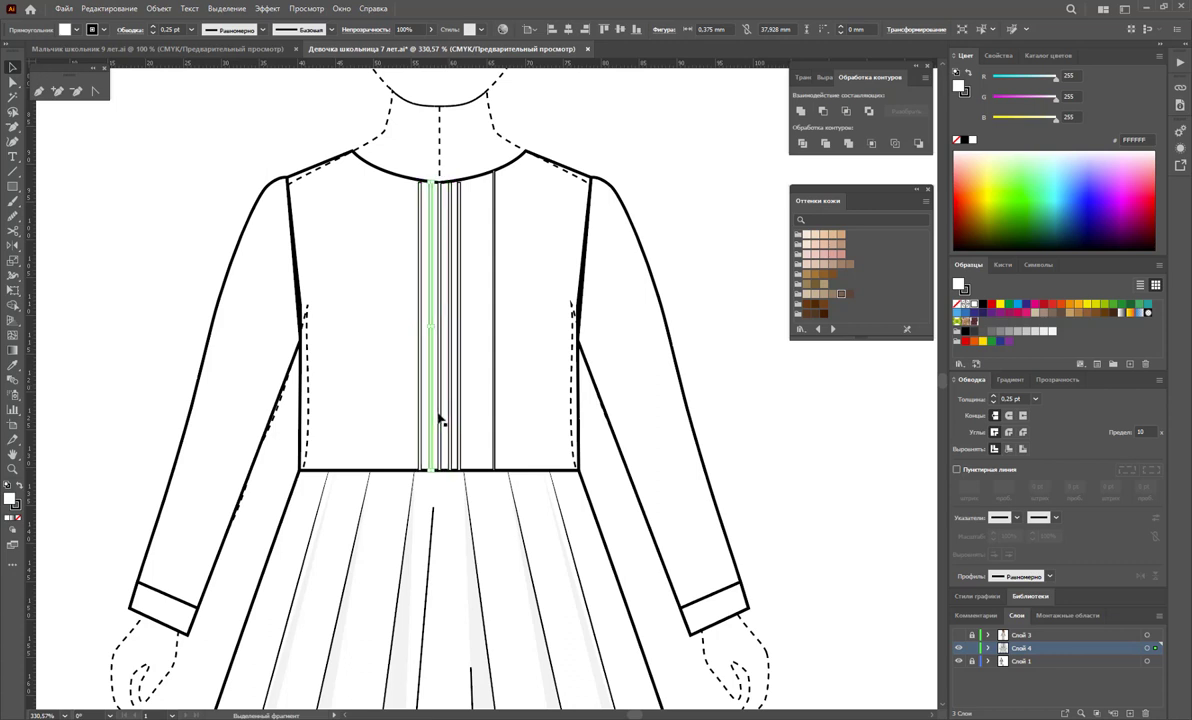
pyautogui.click(471, 229)
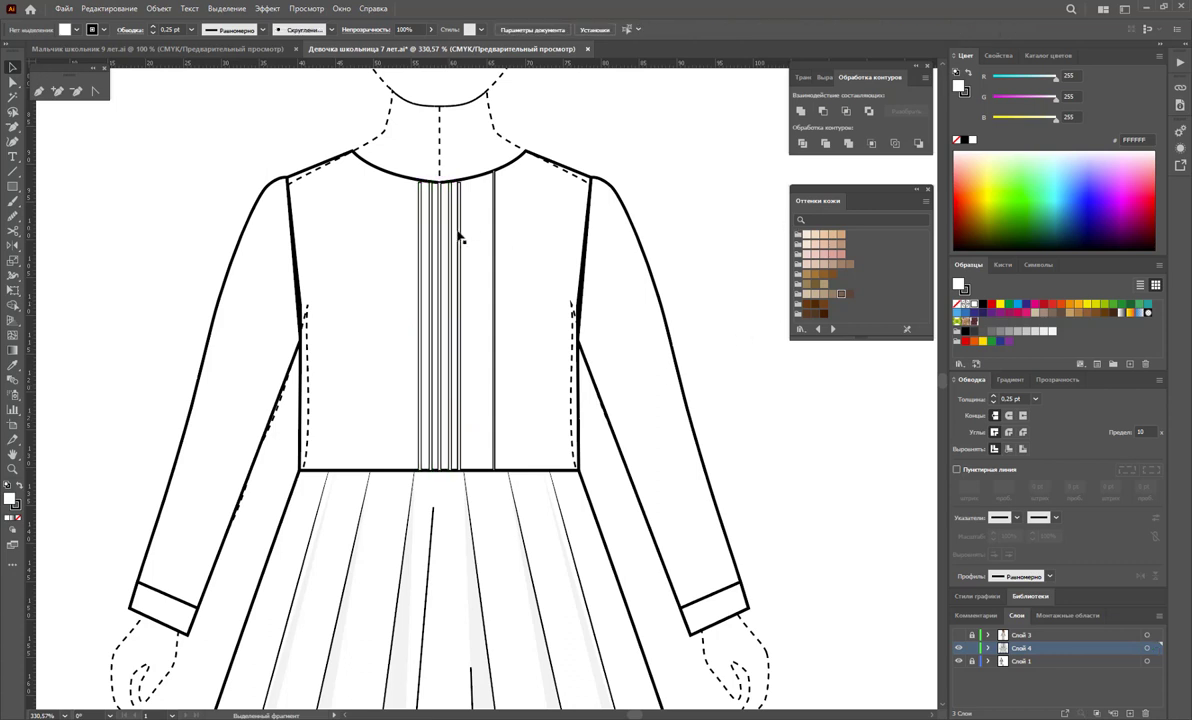
pyautogui.click(494, 250)
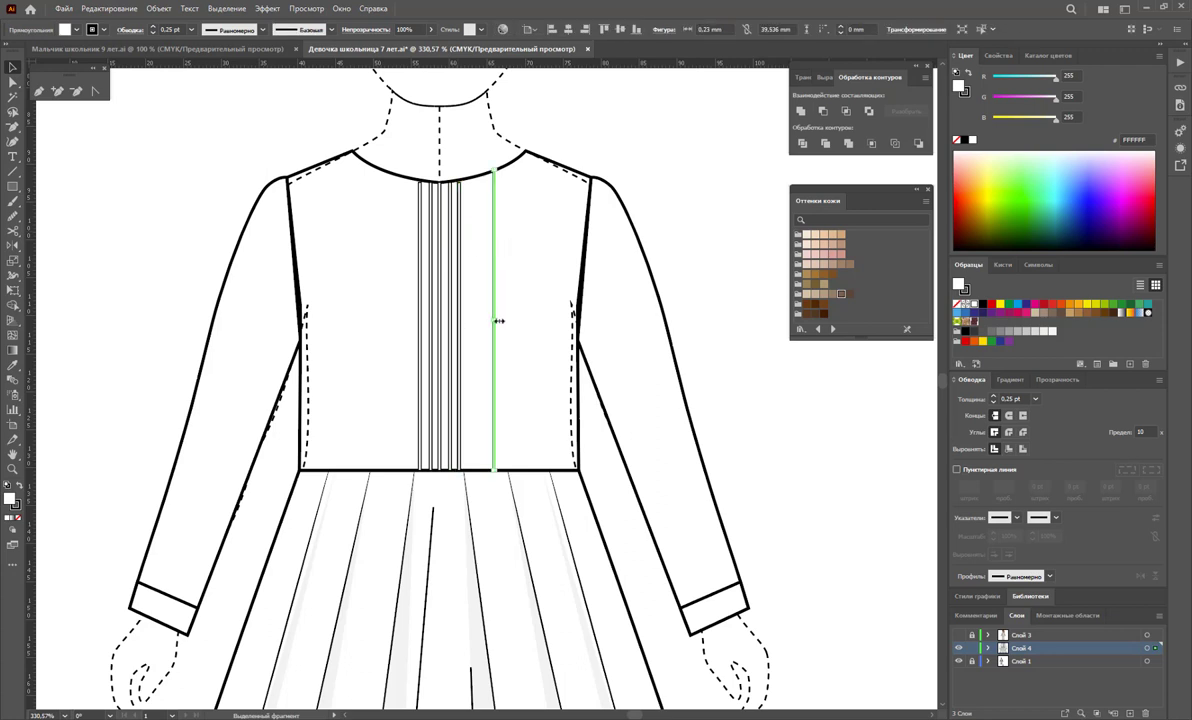
# Widen the stitch line into a tuck and copy it to form a narrow tuck group.
pyautogui.moveTo(498, 321); pyautogui.dragTo(498, 326)
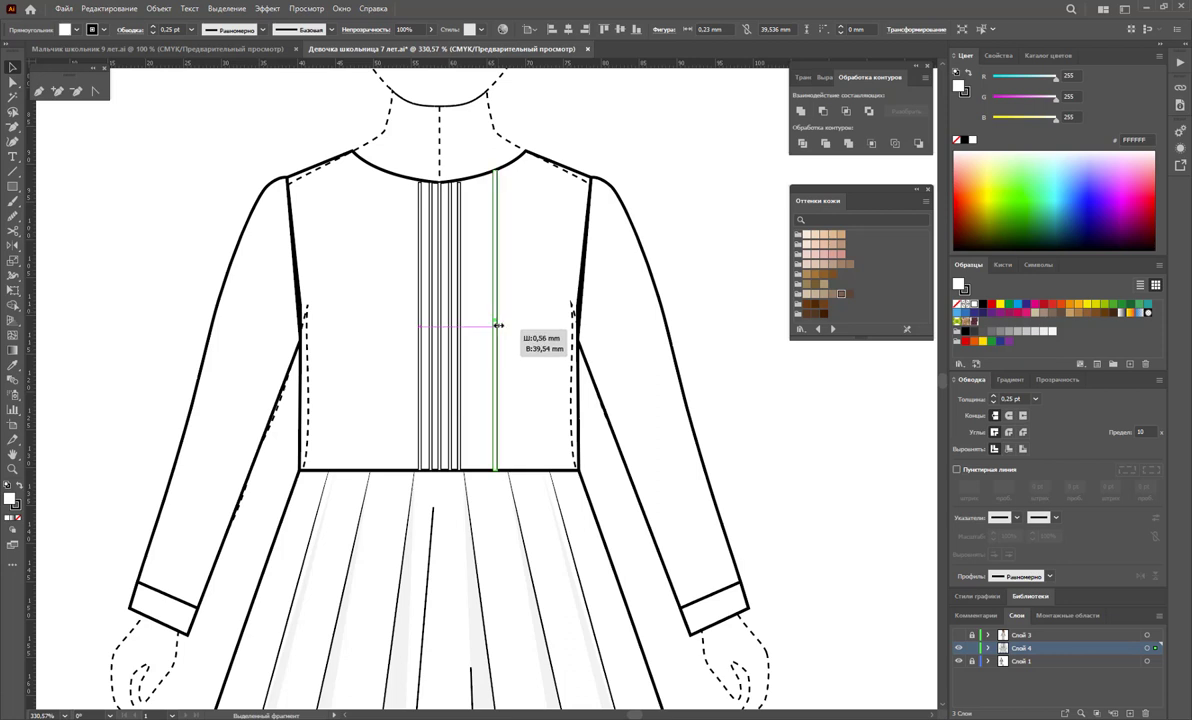
pyautogui.click(500, 263)
pyautogui.moveTo(500, 264); pyautogui.dragTo(517, 258)
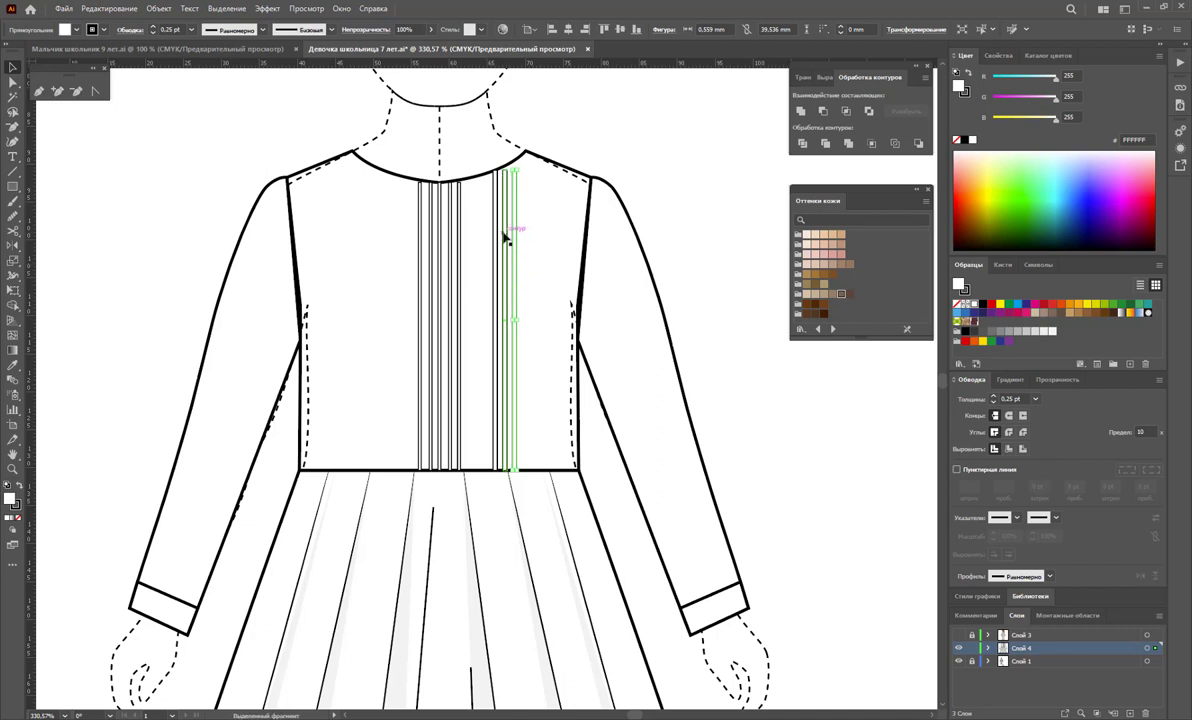
pyautogui.keyDown('shift'); pyautogui.click(493, 248); pyautogui.keyUp('shift')
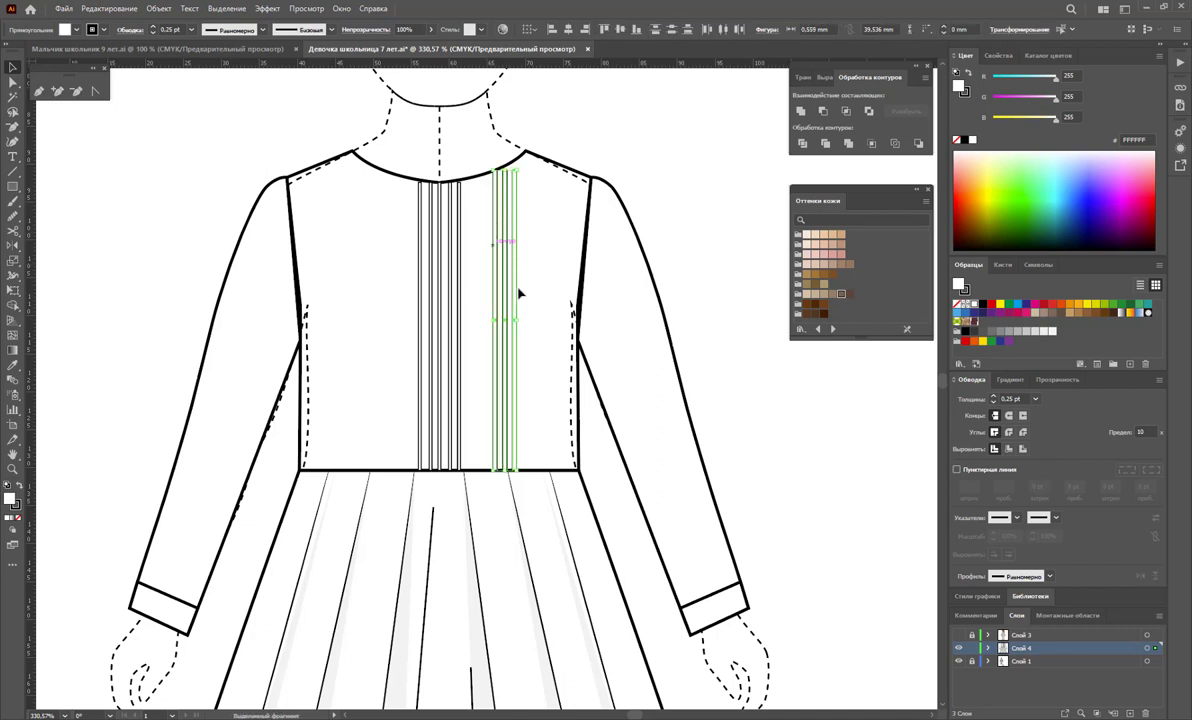
pyautogui.moveTo(518, 319); pyautogui.dragTo(512, 322)
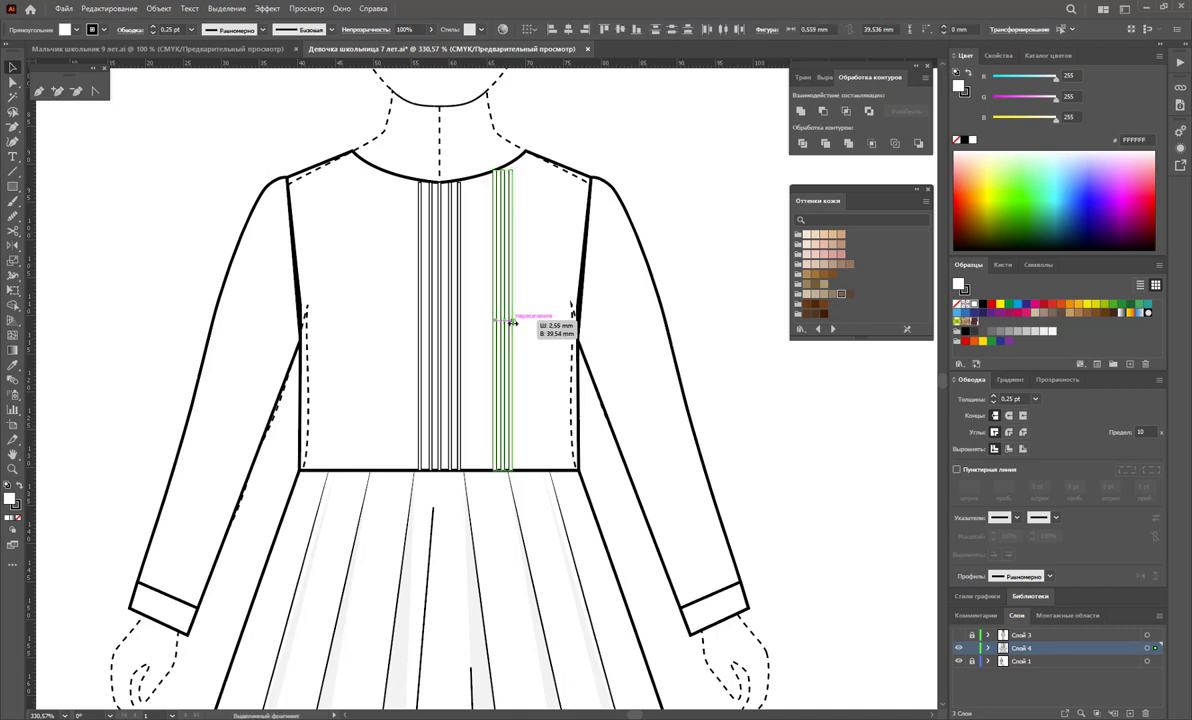
pyautogui.click(644, 122)
pyautogui.click(512, 188)
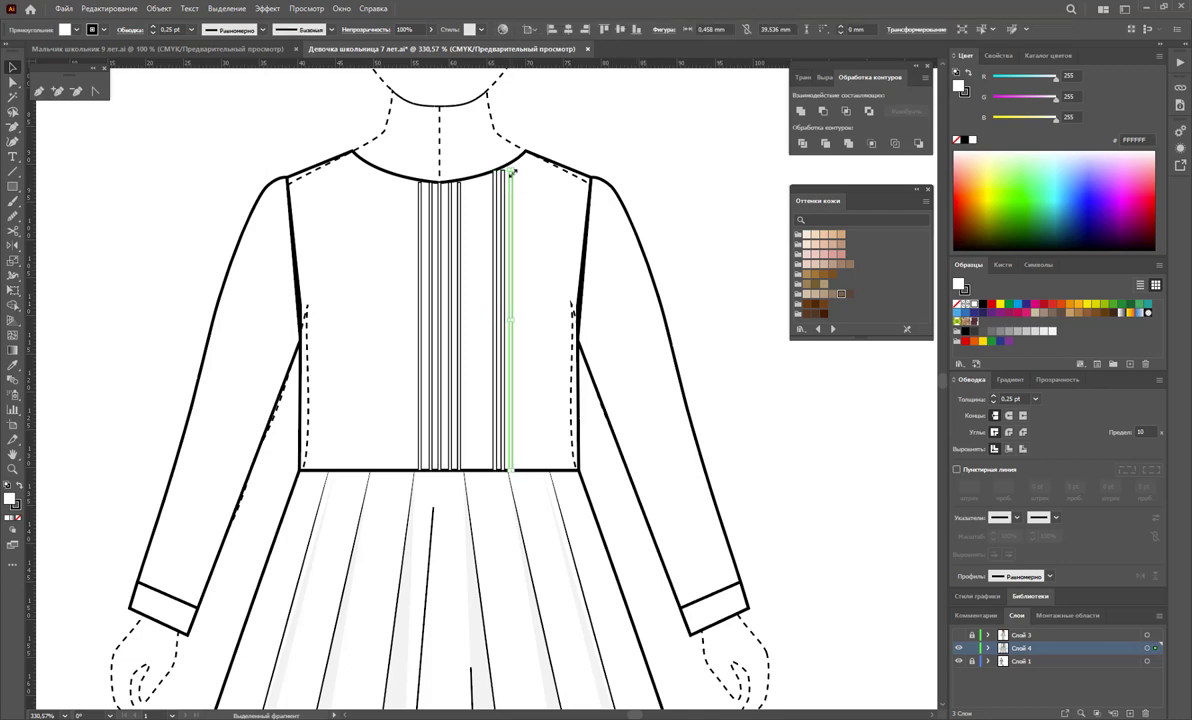
pyautogui.moveTo(514, 165); pyautogui.dragTo(502, 166)
# Try moving the right tuck group left of centre, then undo the move.
pyautogui.click(630, 127)
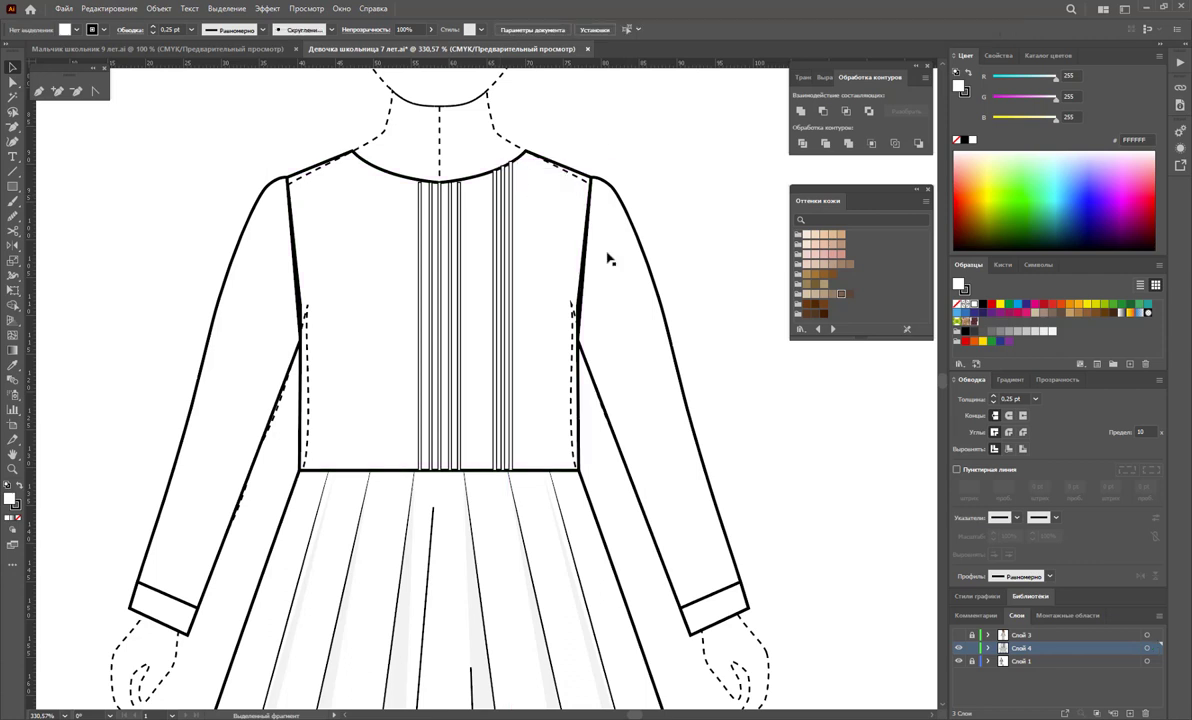
pyautogui.click(493, 405)
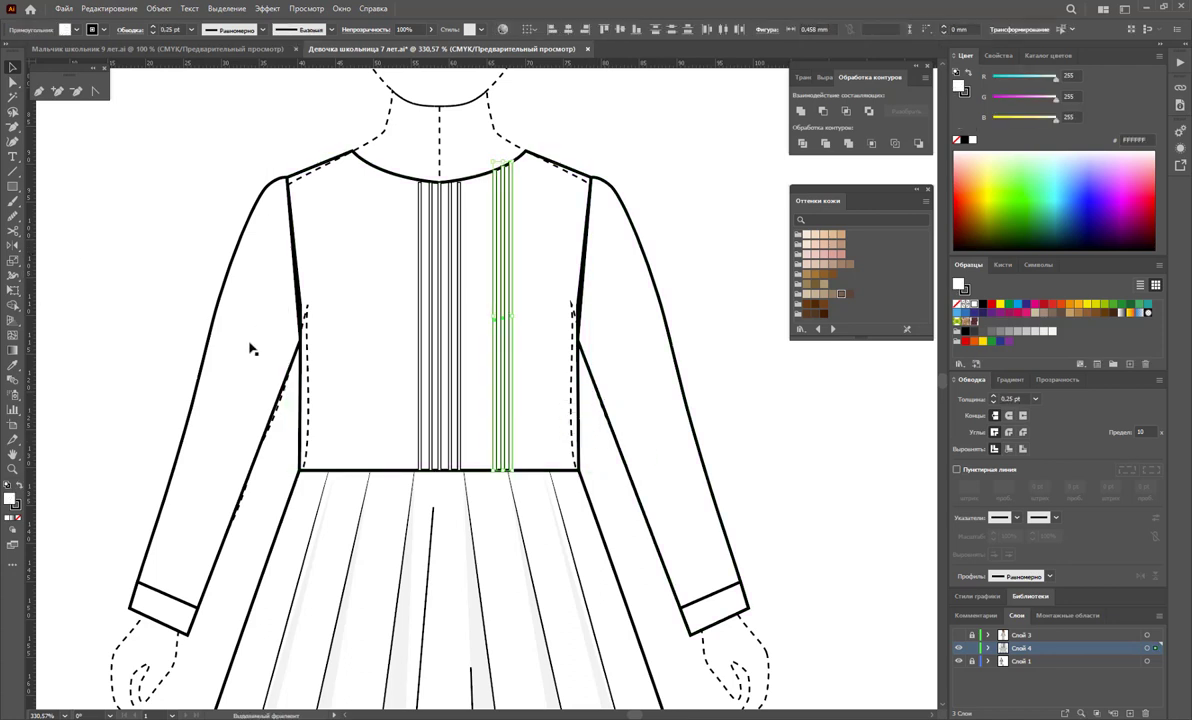
pyautogui.moveTo(510, 341); pyautogui.dragTo(378, 341)
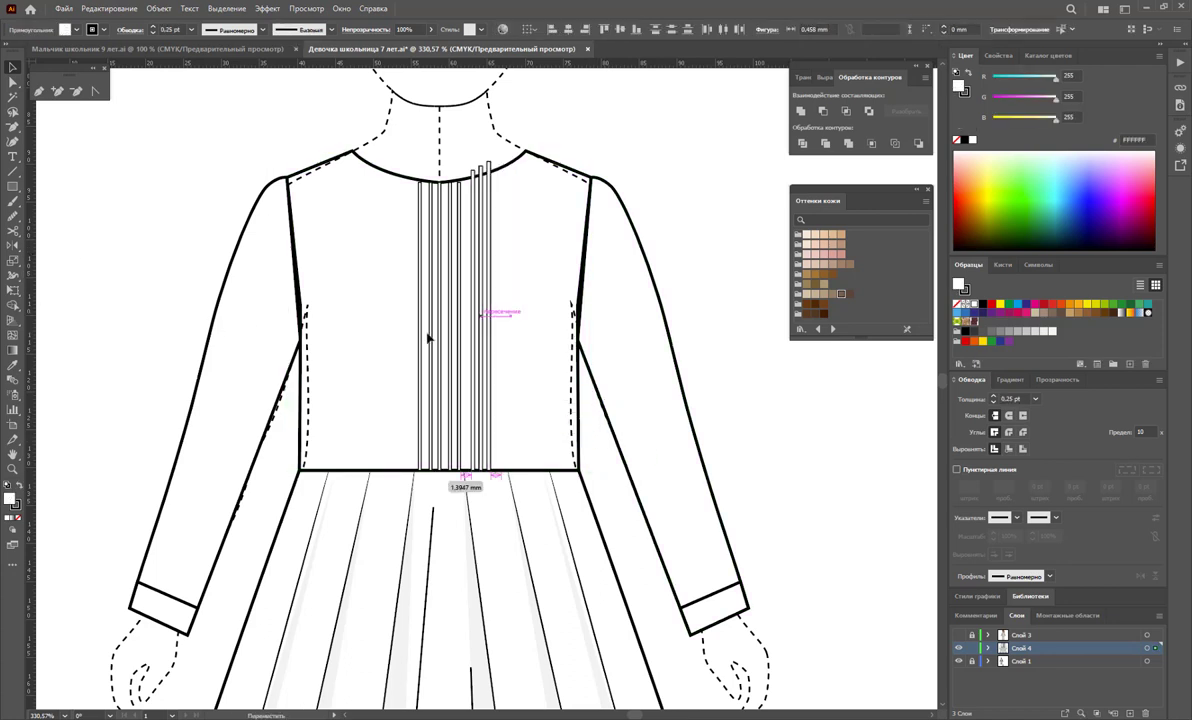
pyautogui.hotkey('ctrl', 'z')
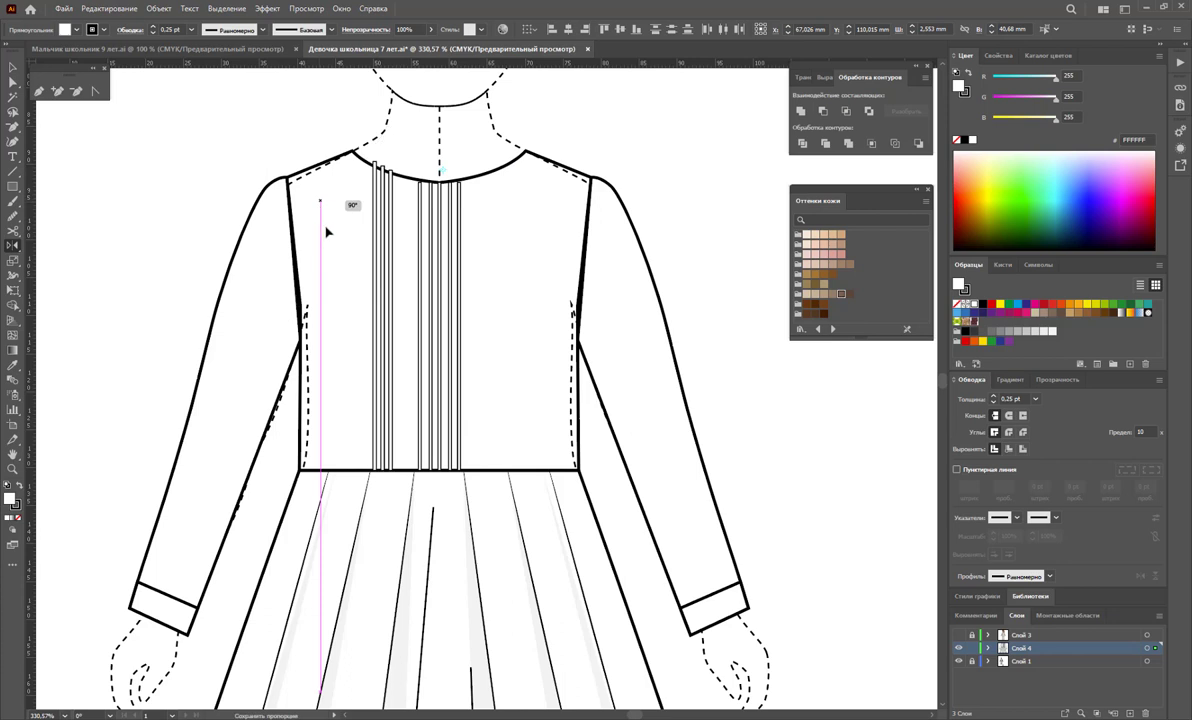
# Copy the tuck group left of centre and nudge it right and up into symmetry.
pyautogui.moveTo(495, 218); pyautogui.dragTo(380, 218)
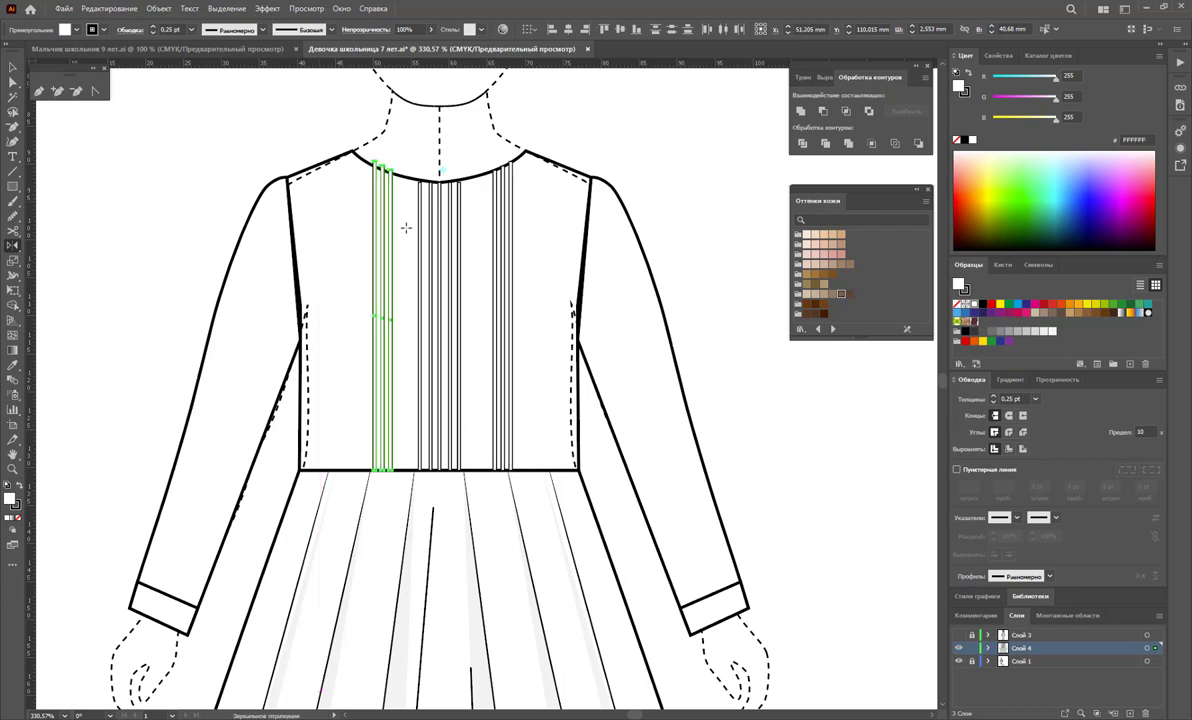
pyautogui.click(12, 81)
pyautogui.press('Right')
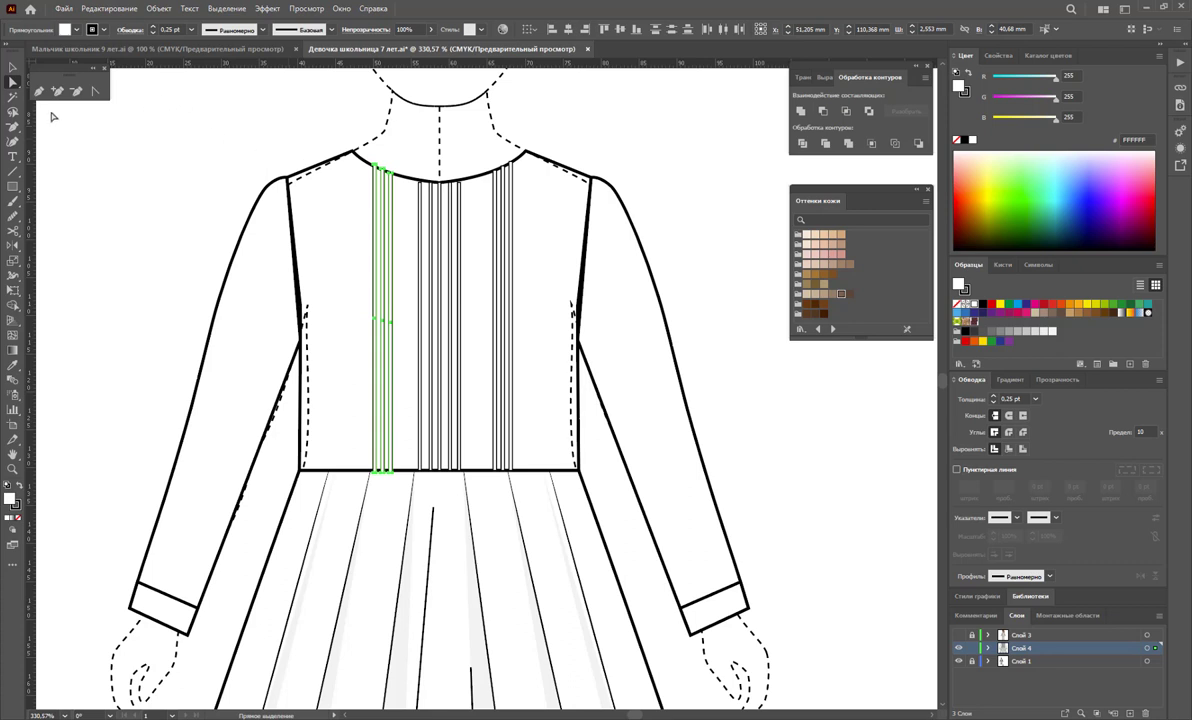
pyautogui.press('Up')
pyautogui.press('v')
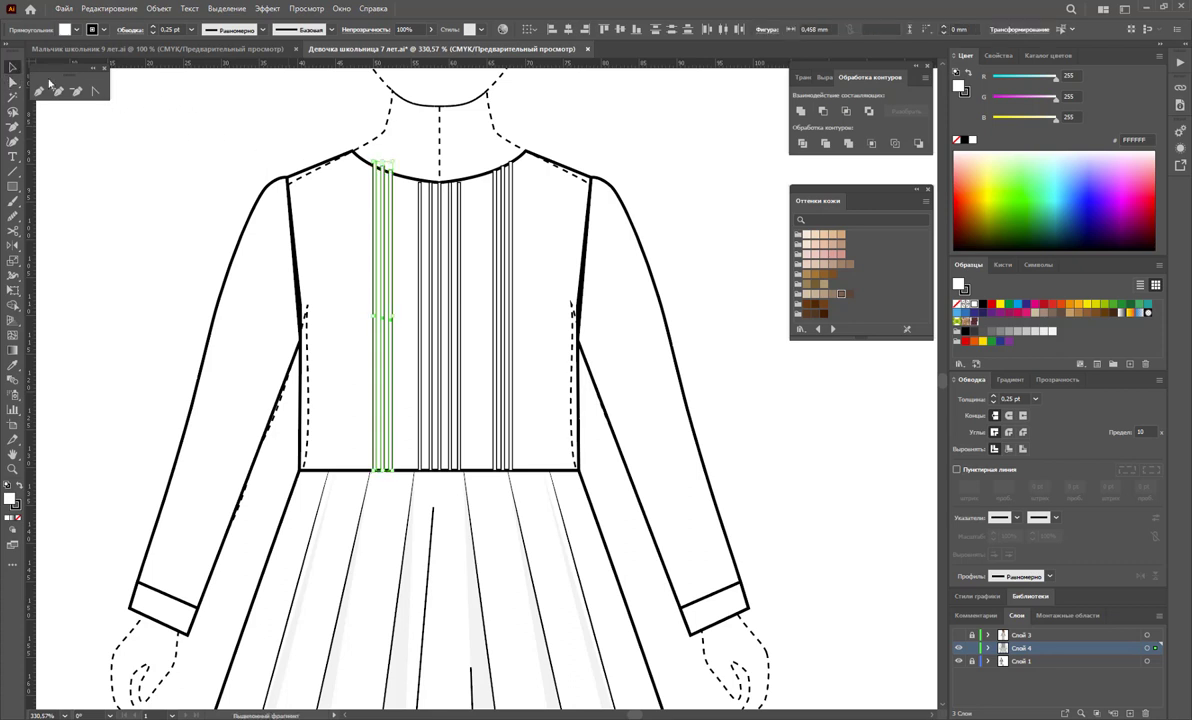
pyautogui.click(388, 160)
pyautogui.hotkey('ctrl', 'z')
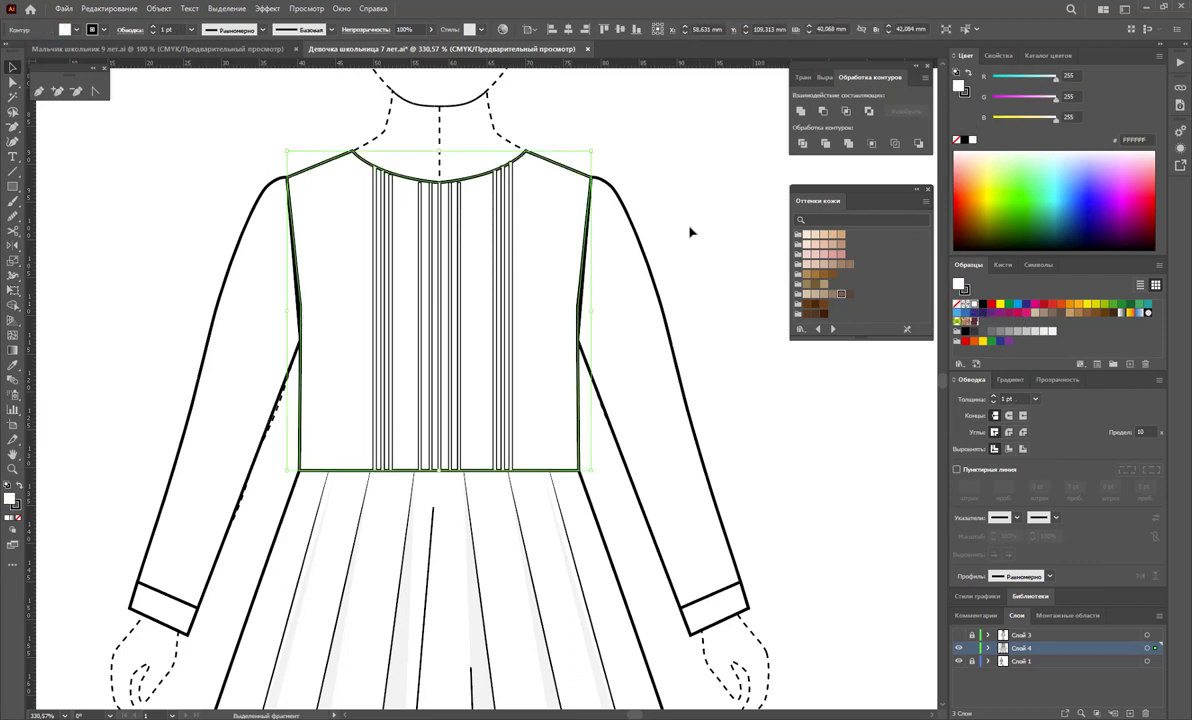
pyautogui.click(690, 214)
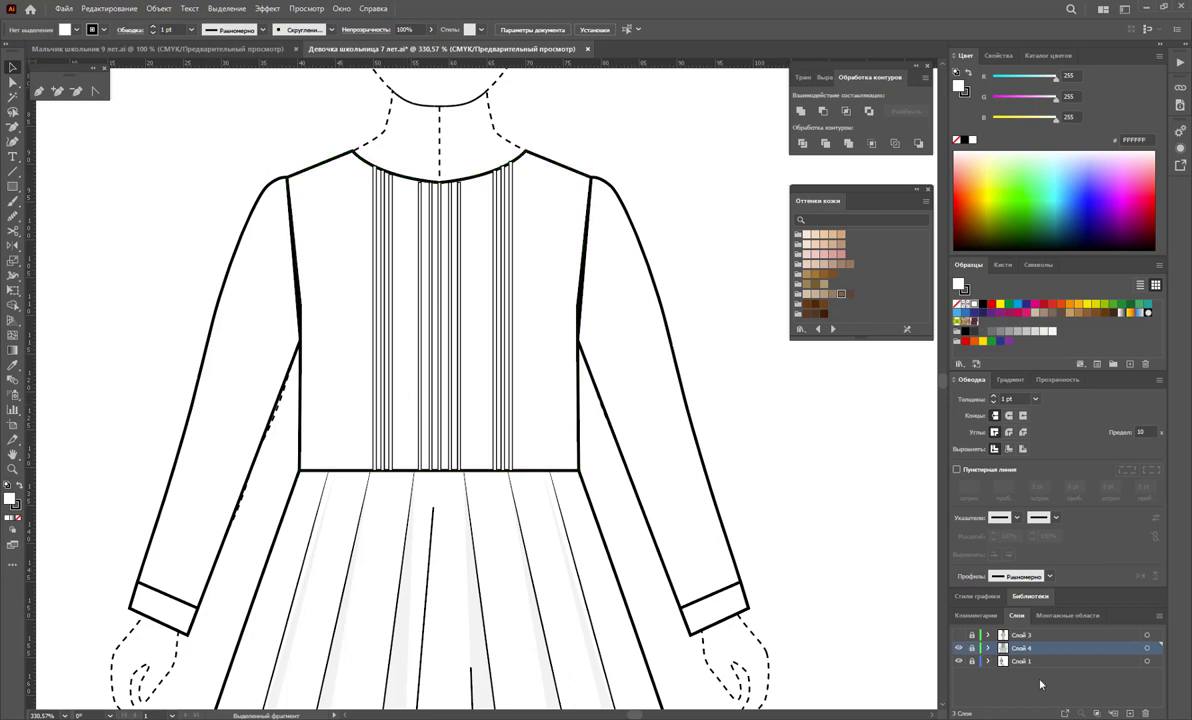
# Add a new collar layer, zoom in on the neckline, and activate Слой 4.
pyautogui.click(1130, 713)
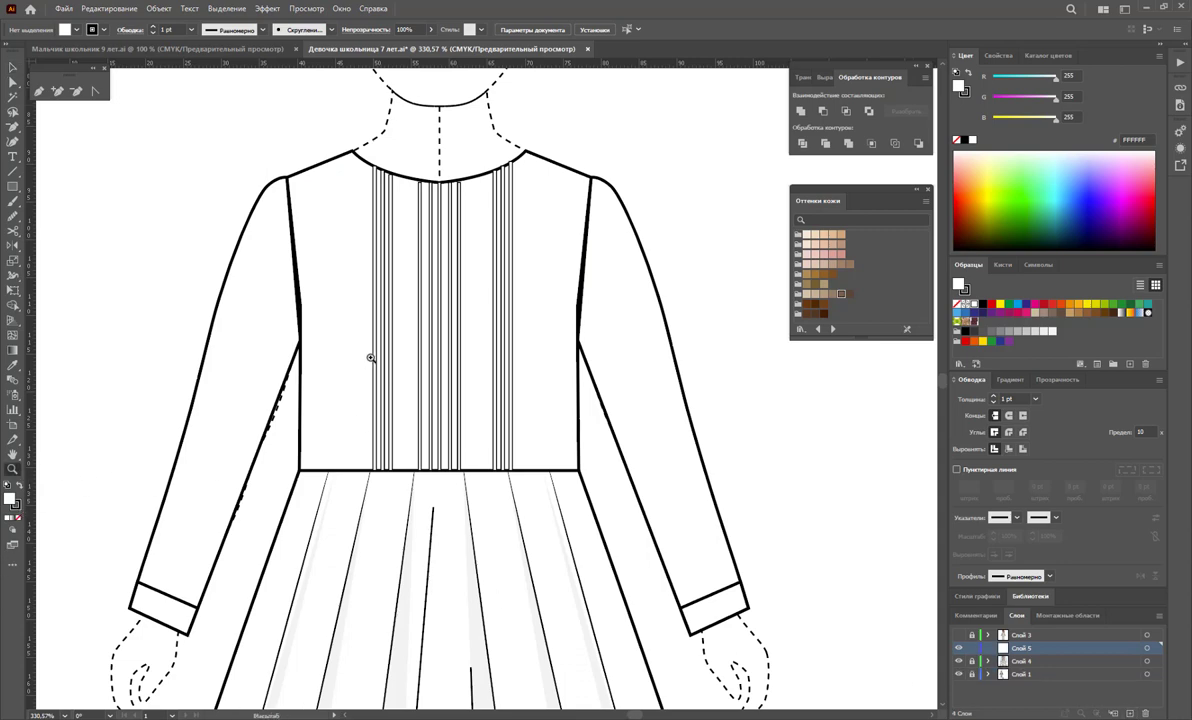
pyautogui.click(479, 200)
pyautogui.click(585, 282)
pyautogui.click(420, 234)
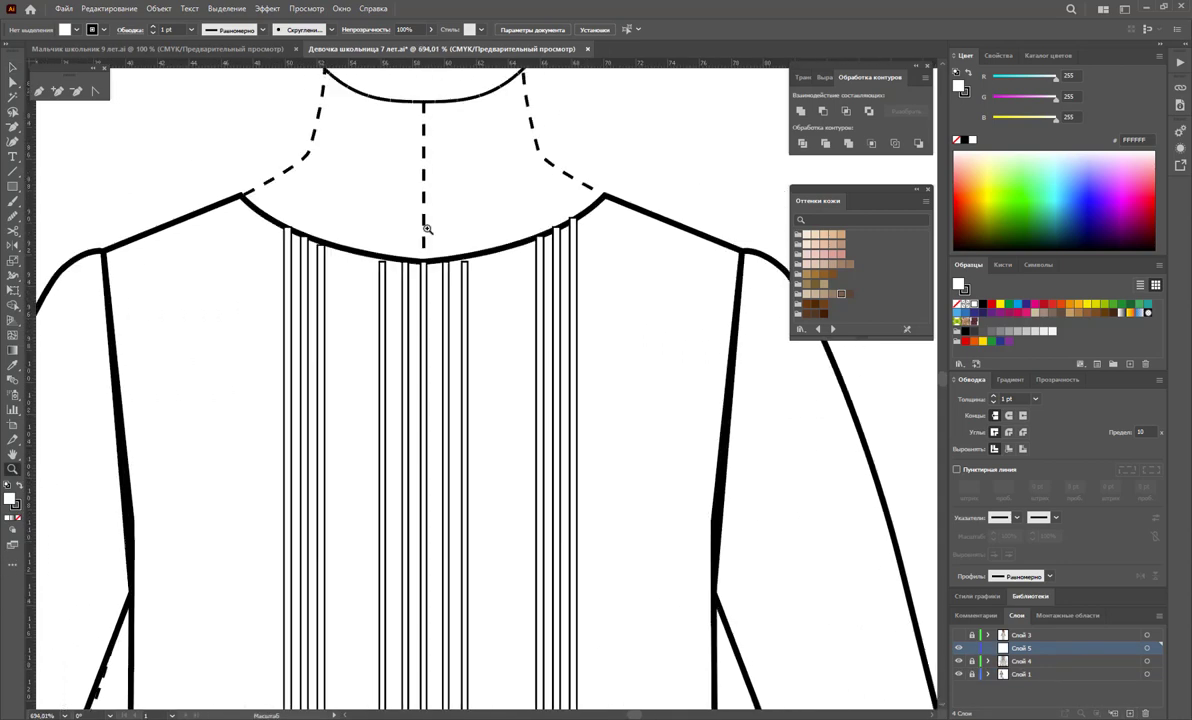
pyautogui.click(420, 234)
pyautogui.click(972, 662)
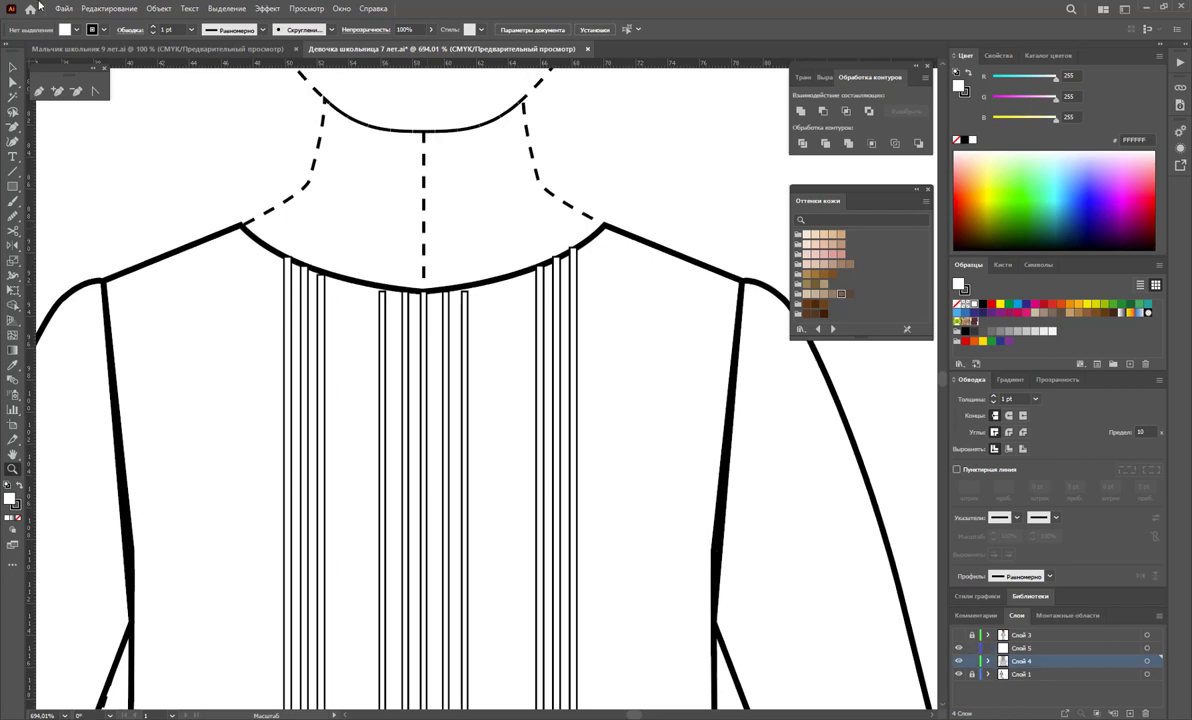
# Sketch the collar edge across the neckline with the Pencil tool.
pyautogui.click(38, 91)
pyautogui.moveTo(240, 228)
pyautogui.mouseDown()
pyautogui.moveTo(464, 238)
pyautogui.moveTo(426, 236)
pyautogui.moveTo(604, 228)
pyautogui.moveTo(424, 292)
pyautogui.mouseUp()
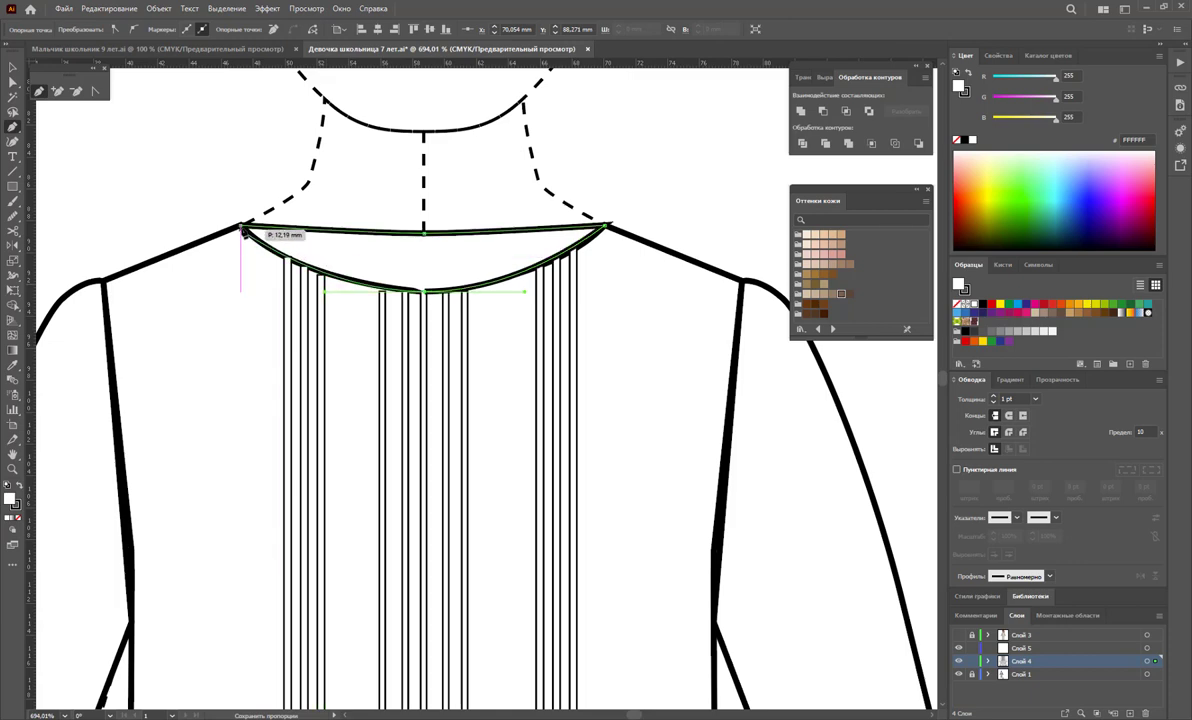
pyautogui.moveTo(241, 229); pyautogui.dragTo(422, 291)
pyautogui.click(10, 66)
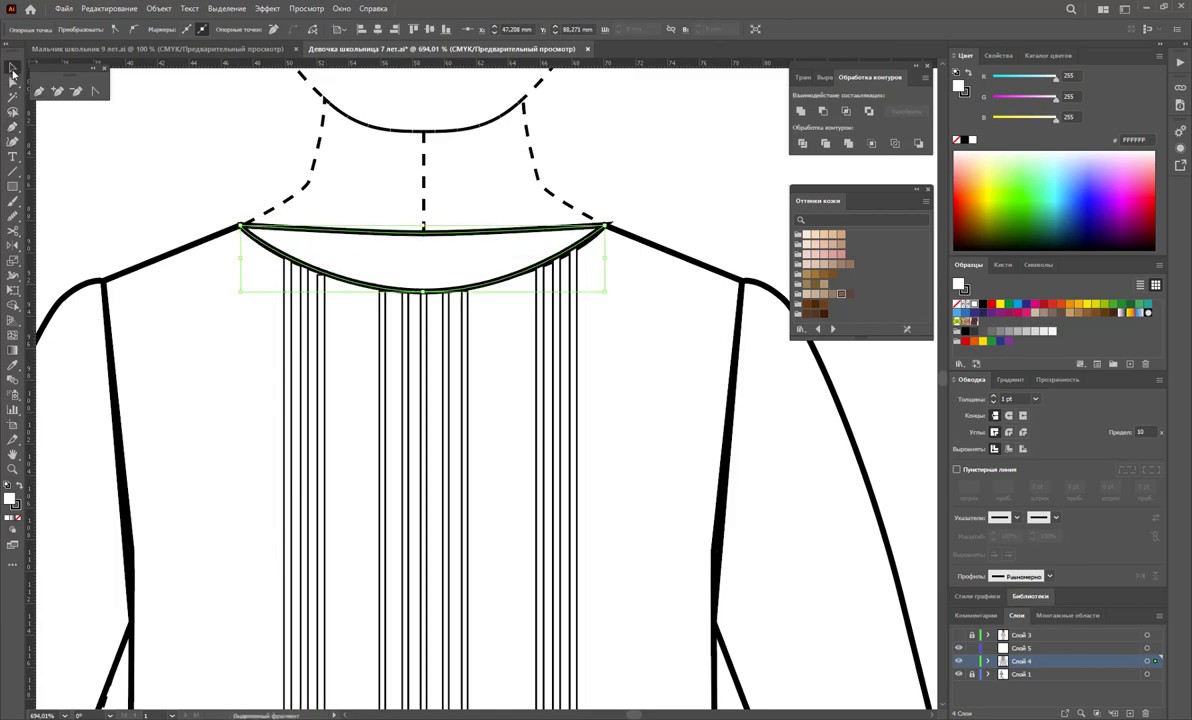
pyautogui.hotkey('ctrl', 'shift', 'a')
# Draw a thin 0.5 pt stroked strip at the collar centre.
pyautogui.click(13, 187)
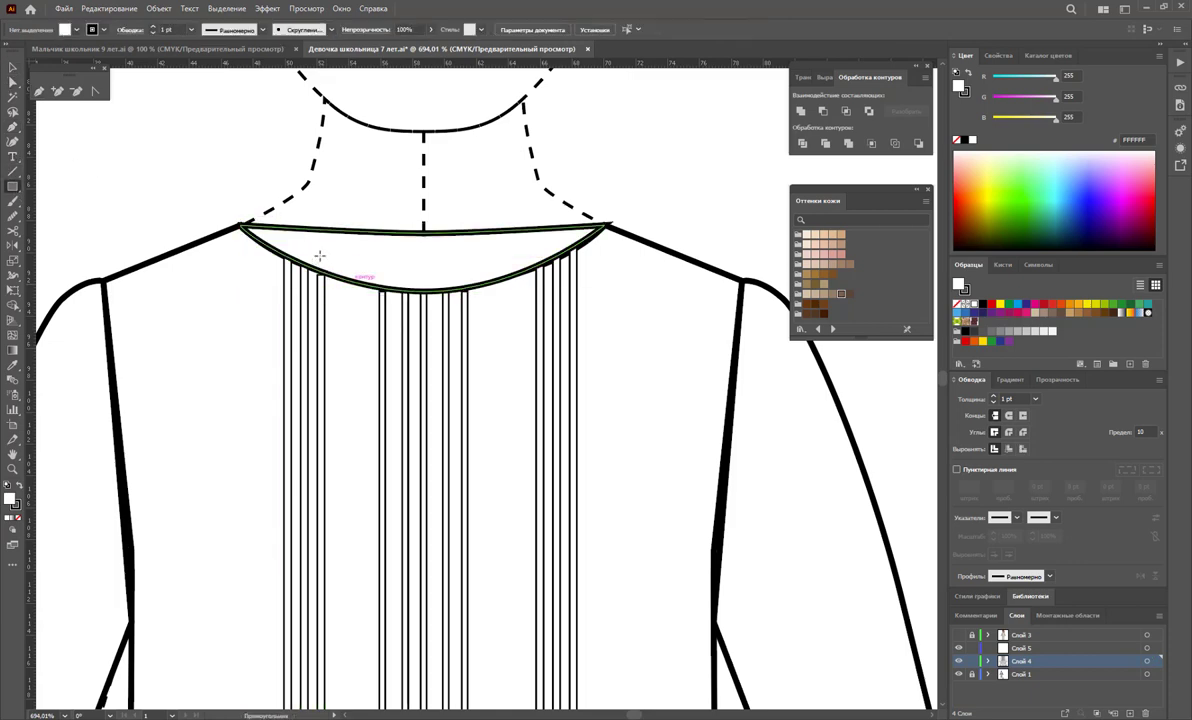
pyautogui.moveTo(421, 235); pyautogui.dragTo(425, 291)
pyautogui.click(13, 68)
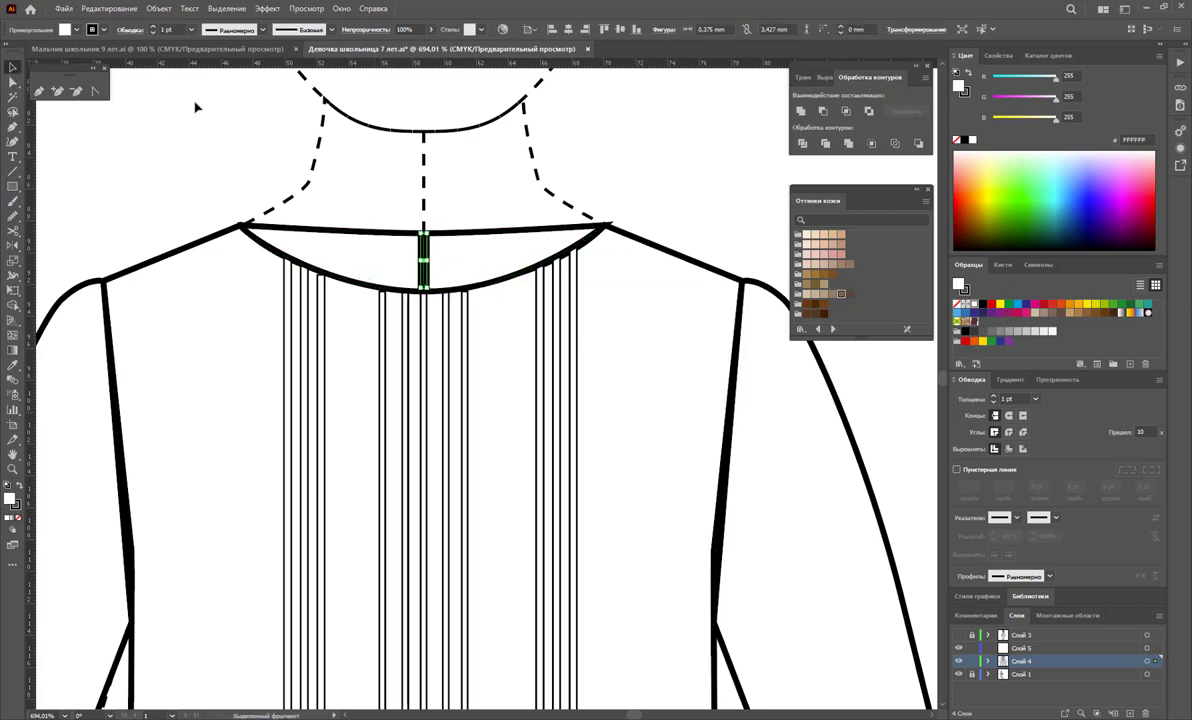
pyautogui.click(1036, 399)
pyautogui.click(1045, 421)
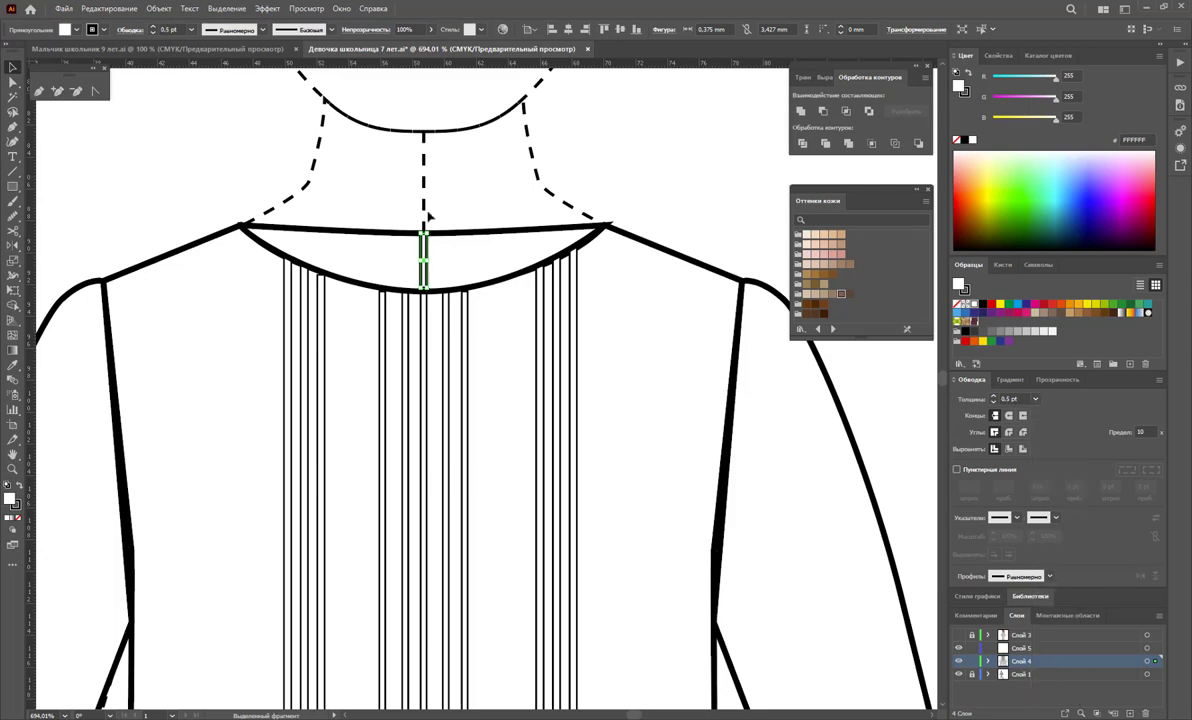
# Send the neckline band behind the pleat lines.
pyautogui.rightClick(417, 239)
pyautogui.moveTo(470, 417)
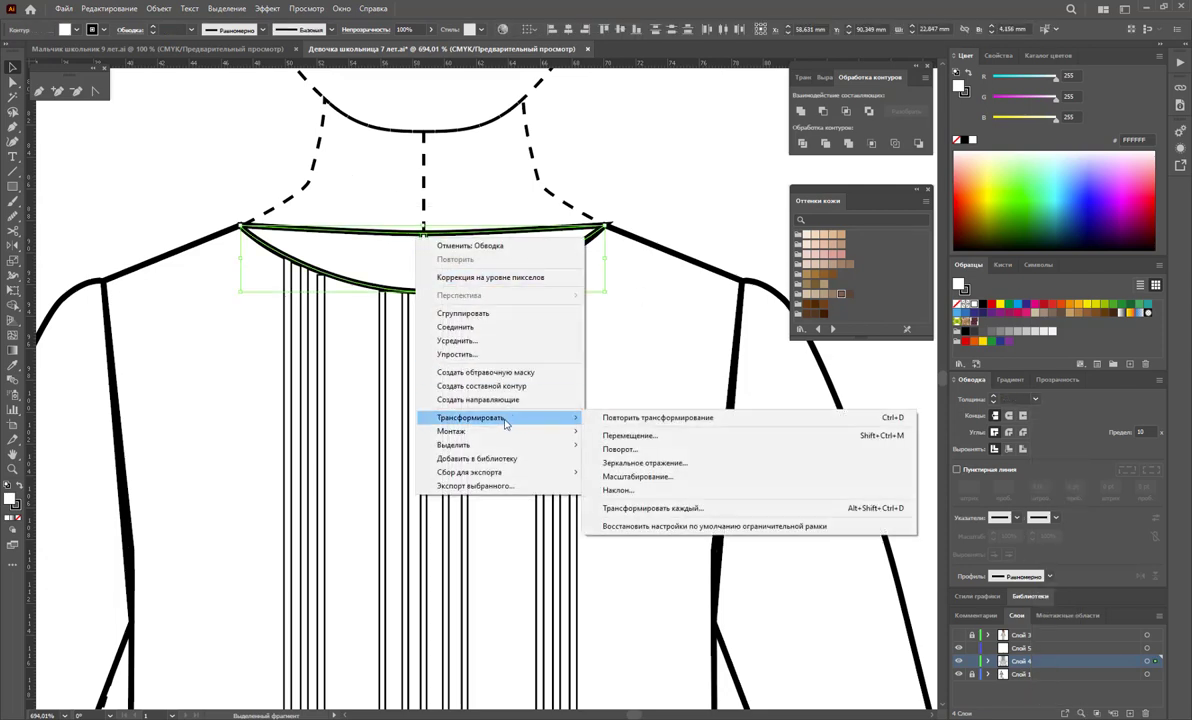
pyautogui.click(630, 472)
pyautogui.click(672, 236)
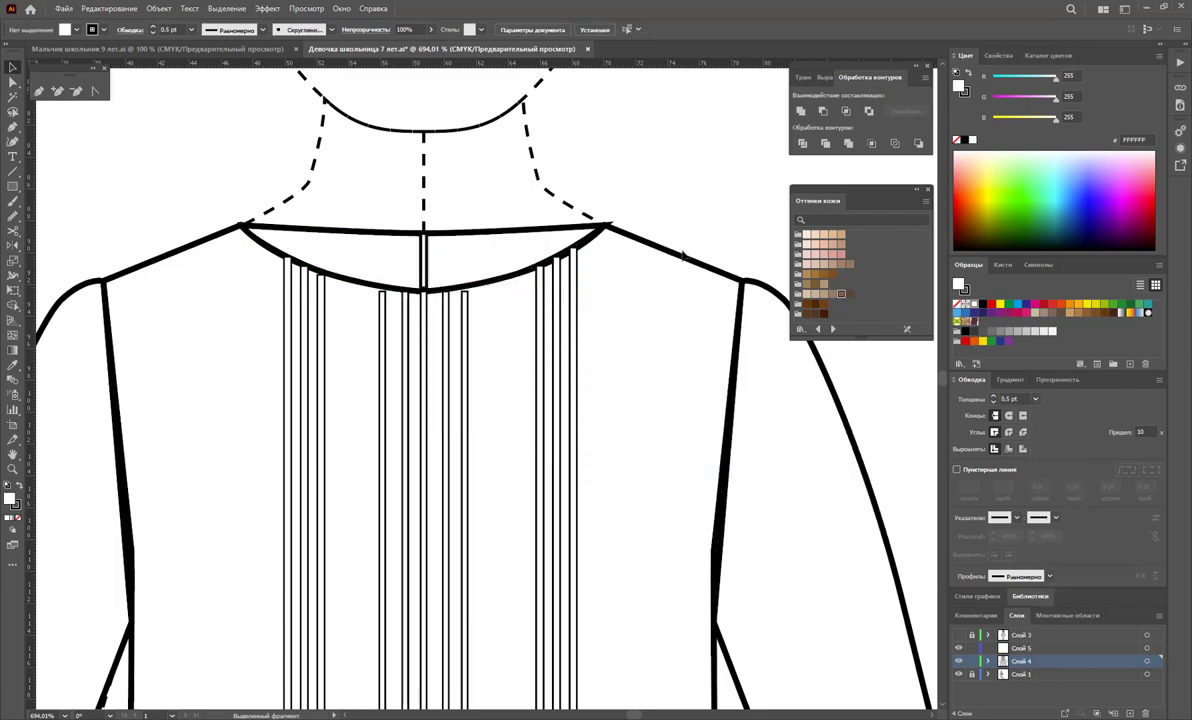
pyautogui.click(505, 227)
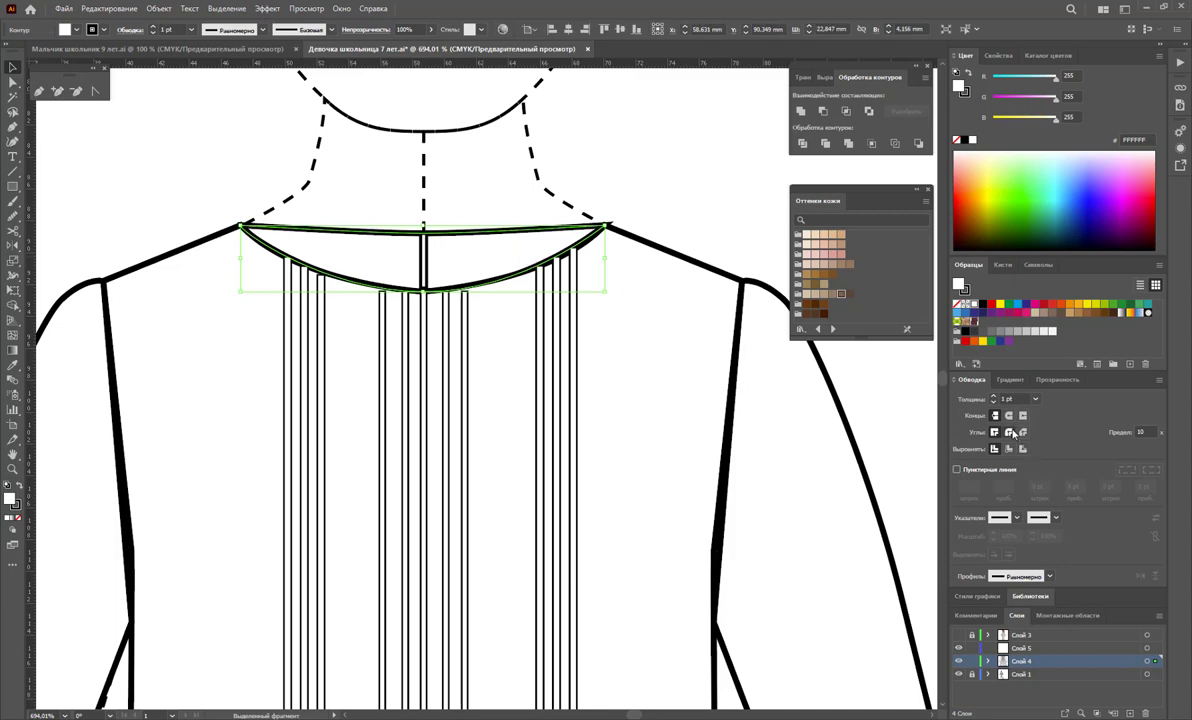
pyautogui.click(717, 212)
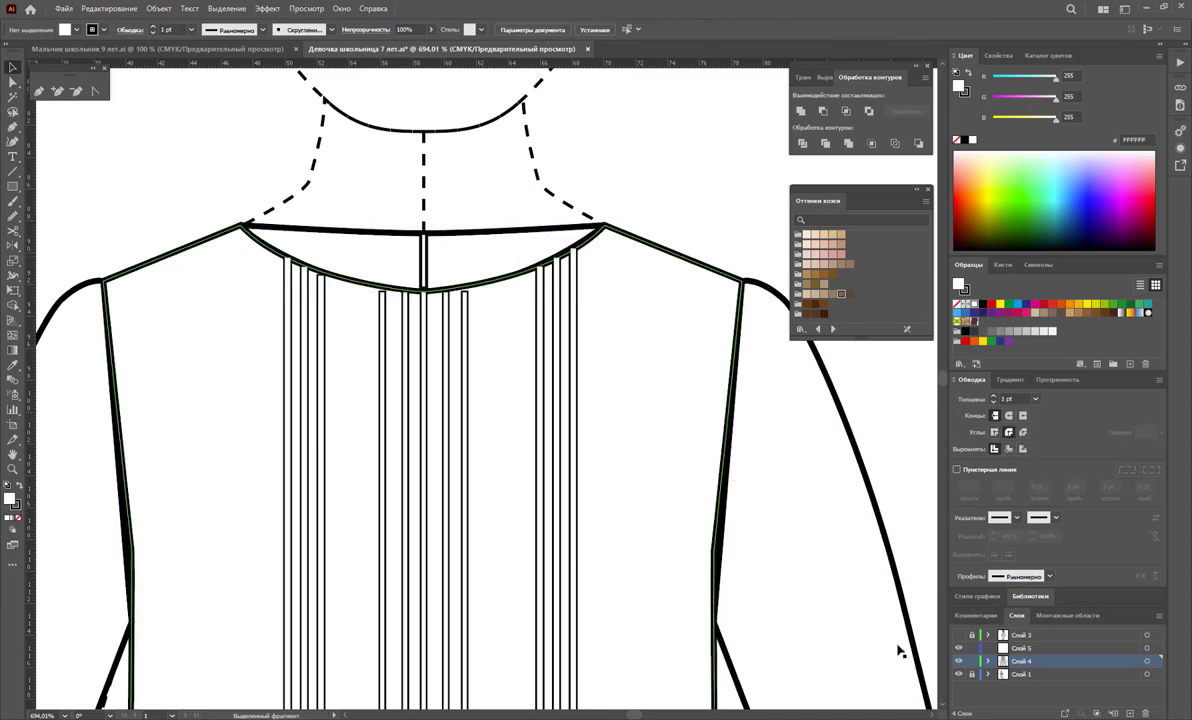
# Make Слой 5 the active layer and try adding an anchor to the neckline.
pyautogui.click(1007, 648)
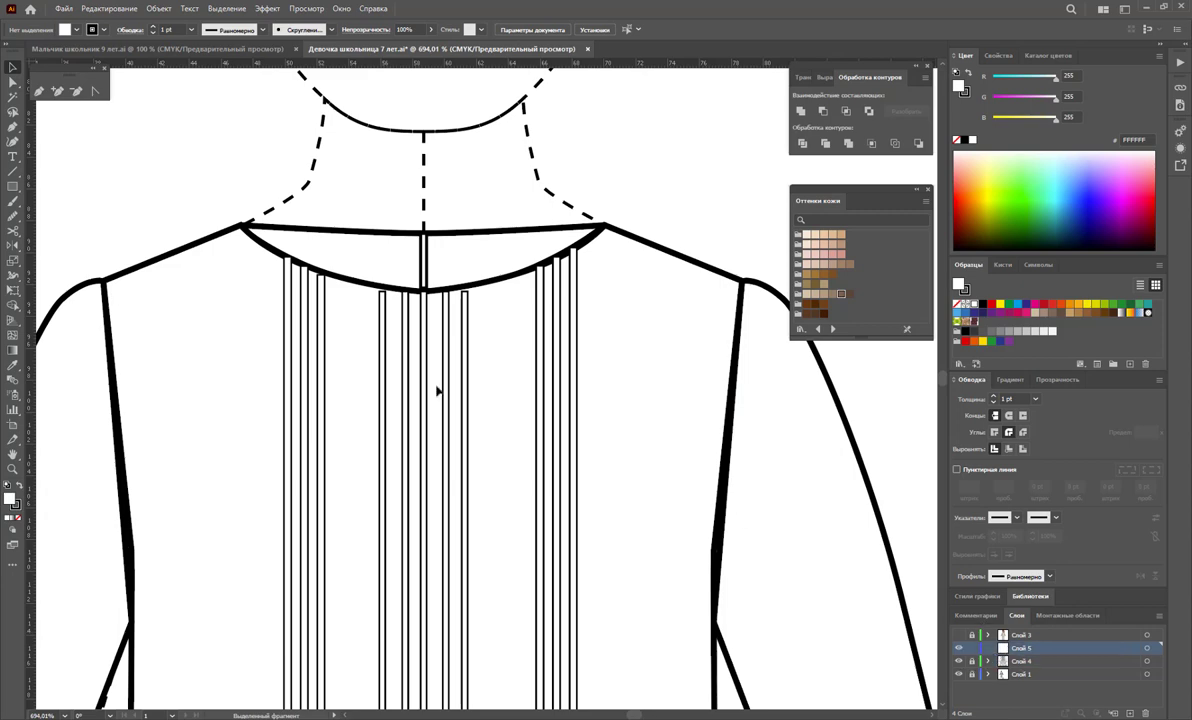
pyautogui.click(57, 90)
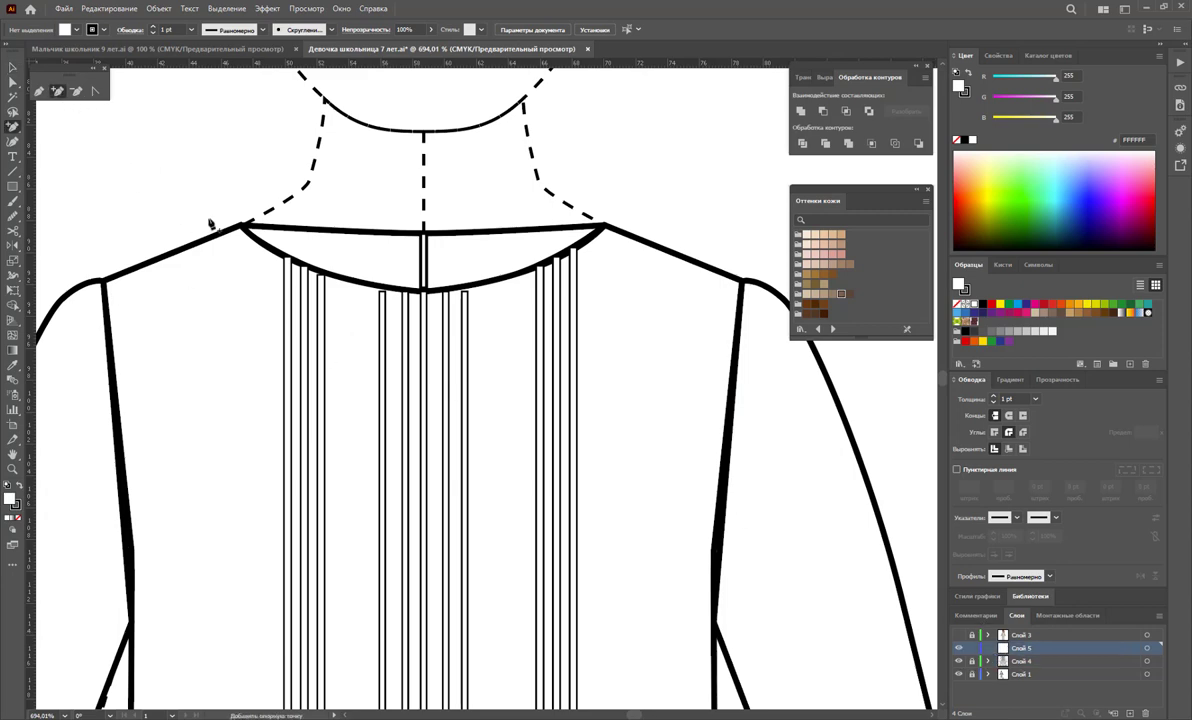
pyautogui.click(241, 228)
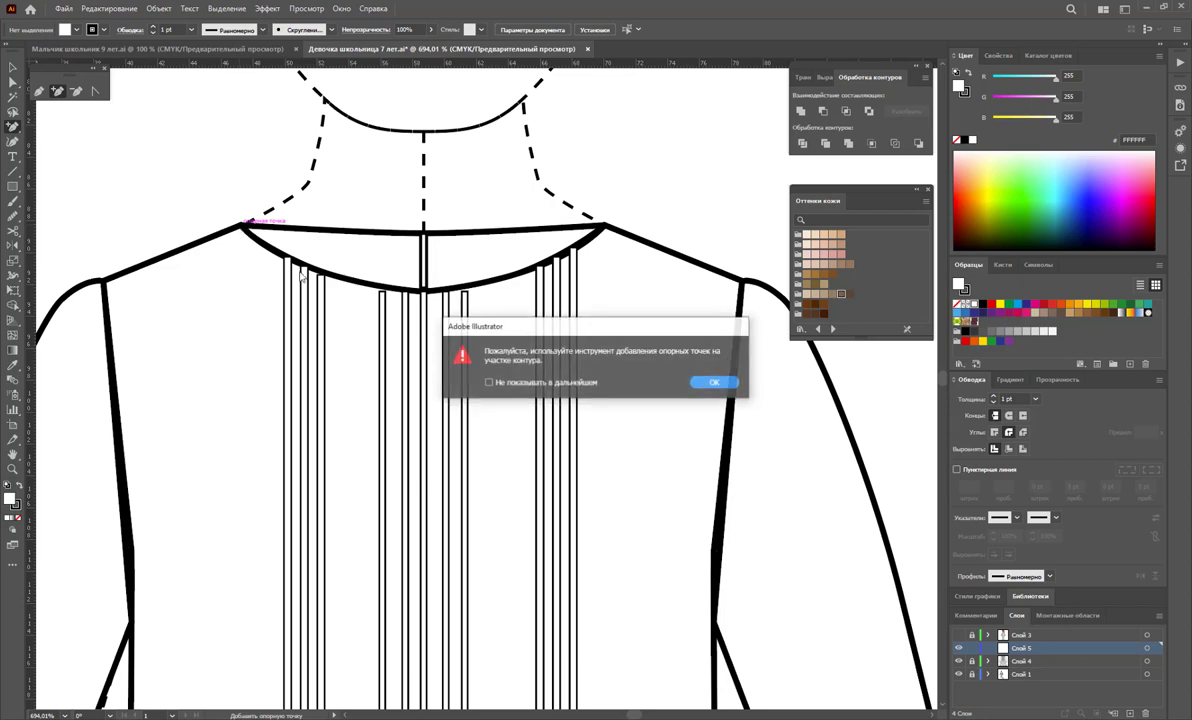
pyautogui.click(712, 388)
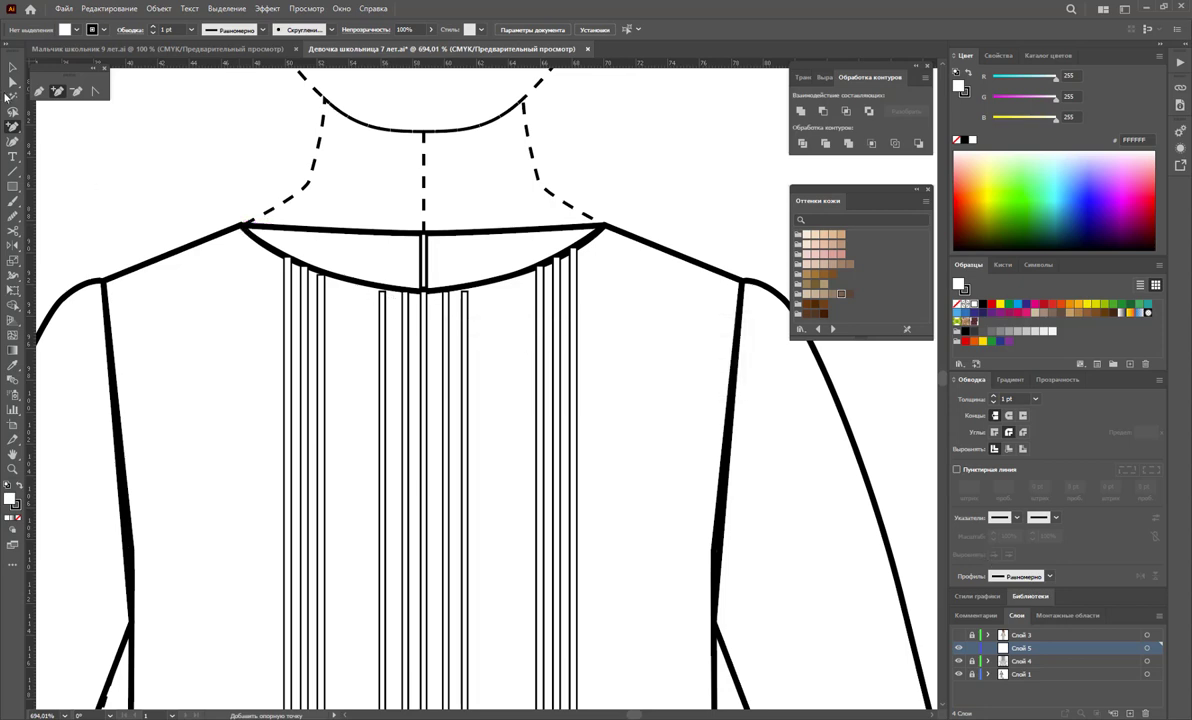
pyautogui.click(38, 90)
# Draw a closed half-collar shape from the shoulder corner to the centre-front neckline.
pyautogui.click(240, 225)
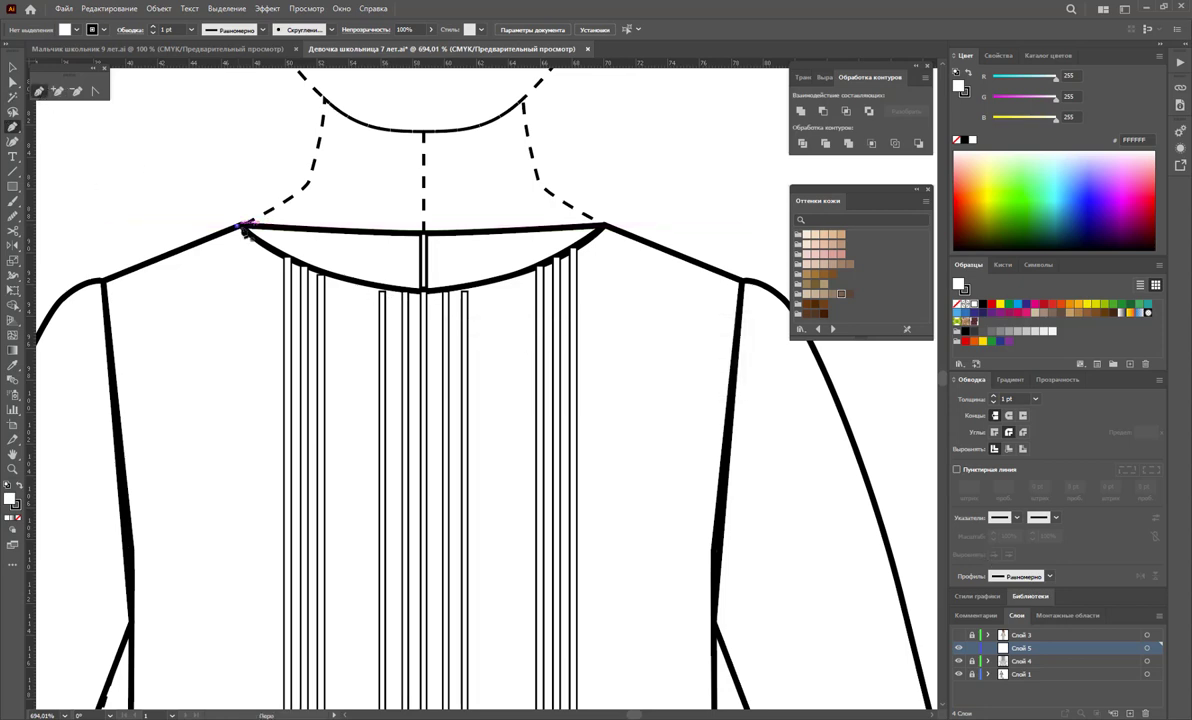
pyautogui.moveTo(362, 280); pyautogui.dragTo(375, 290)
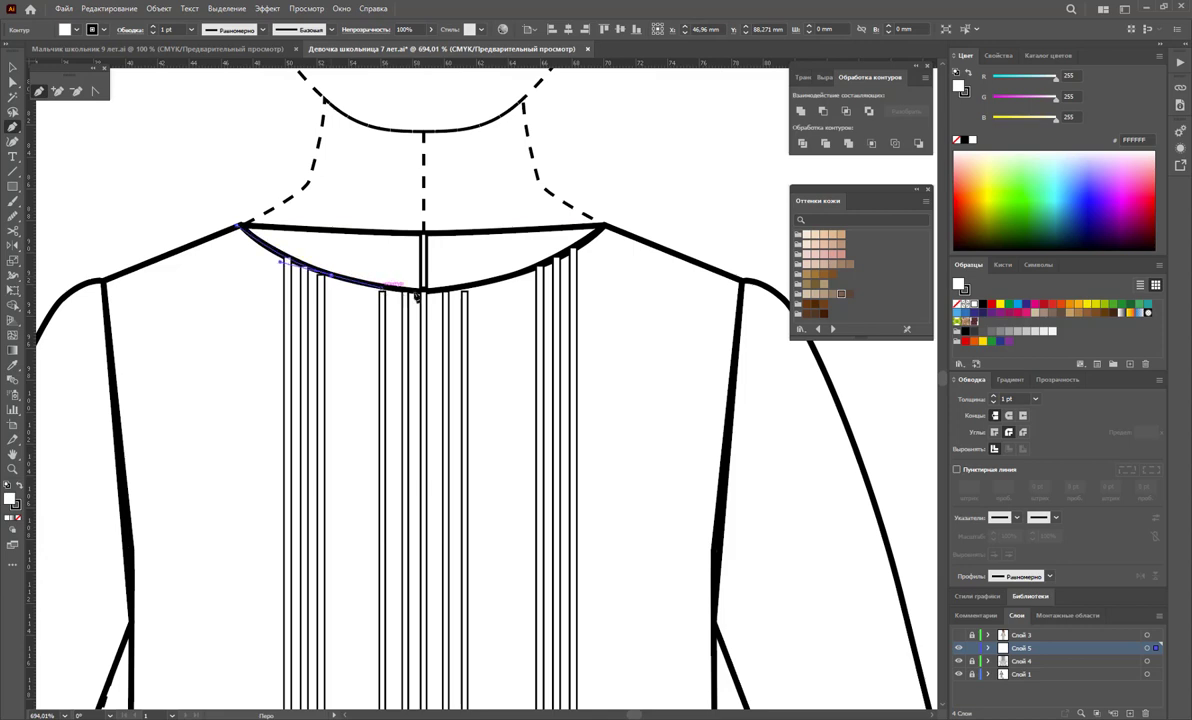
pyautogui.click(423, 291)
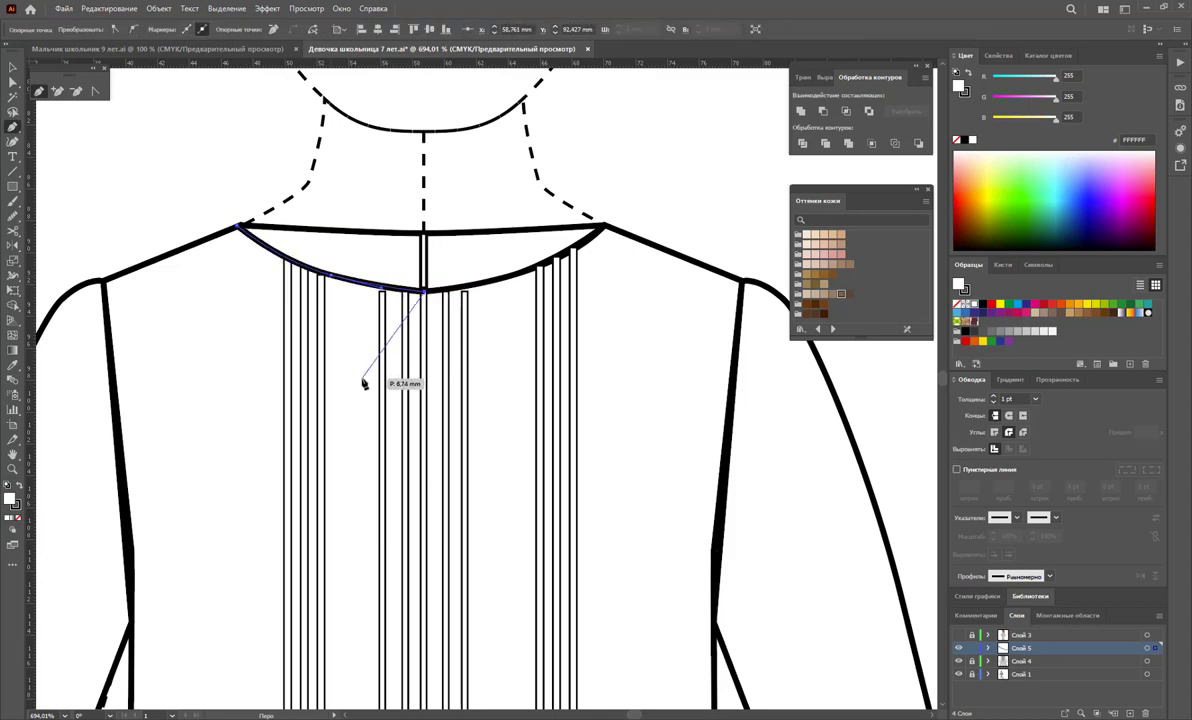
pyautogui.moveTo(365, 377); pyautogui.dragTo(310, 376)
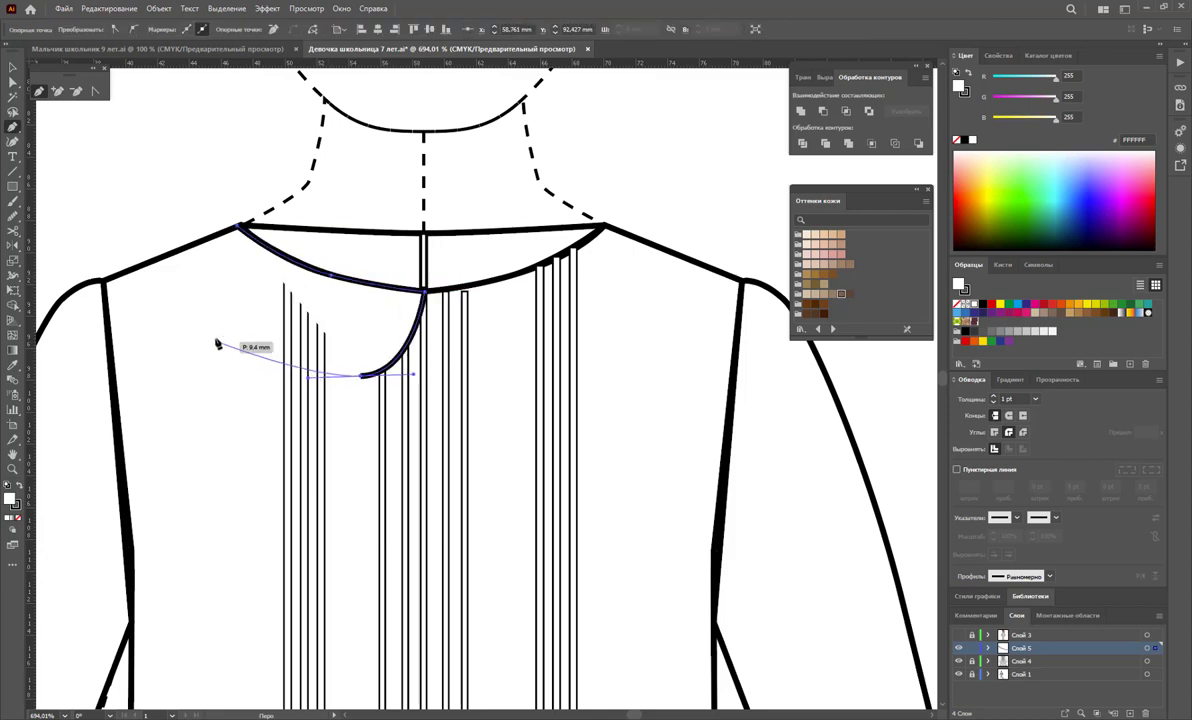
pyautogui.click(178, 251)
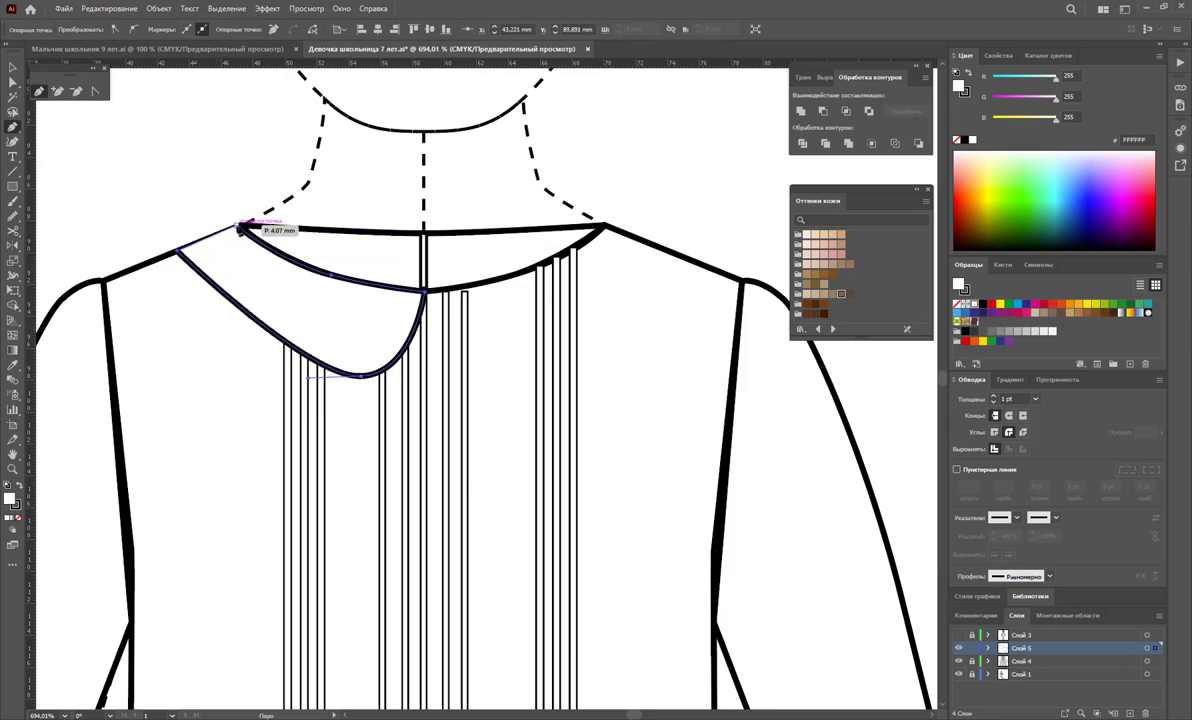
pyautogui.click(239, 228)
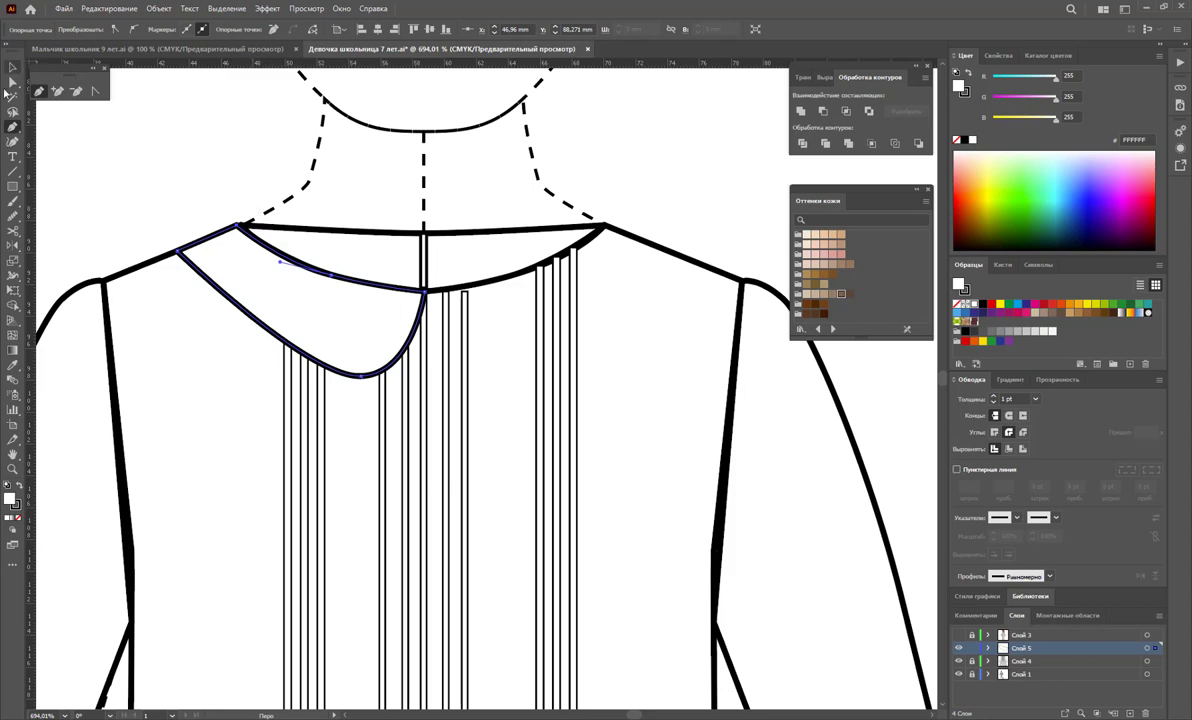
pyautogui.press('v')
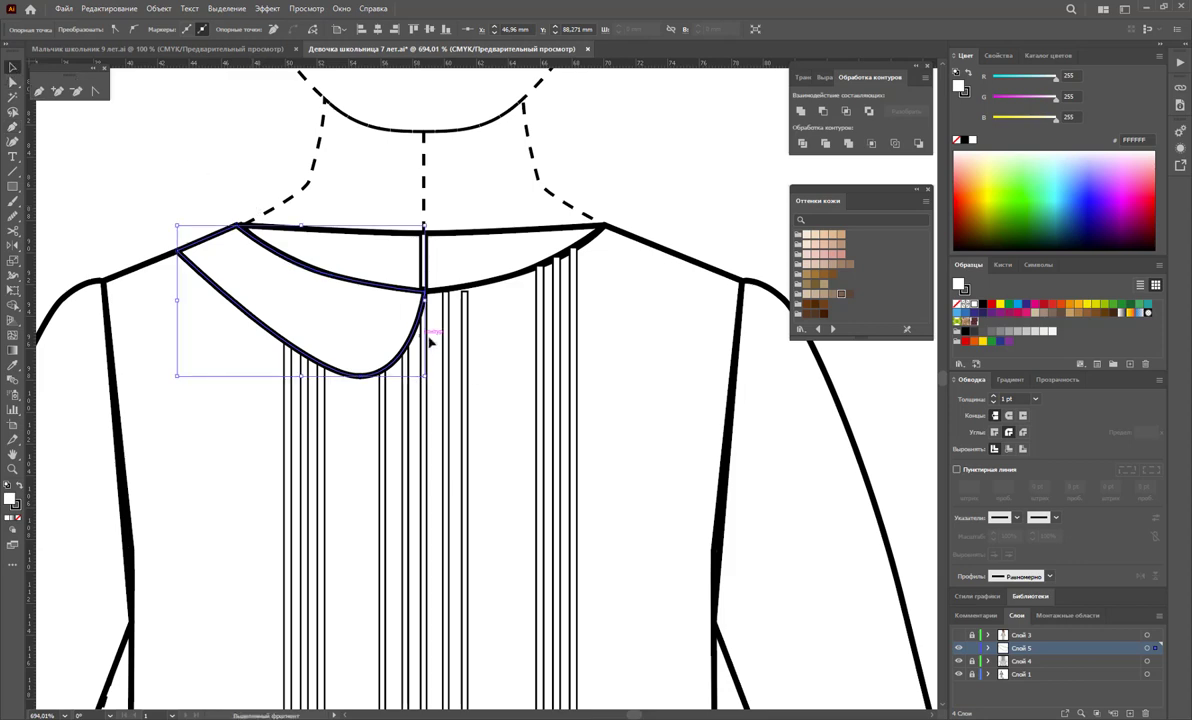
# Raise the collar curve, move the shoulder point outward and deepen the lower curve.
pyautogui.moveTo(300, 372); pyautogui.dragTo(281, 365)
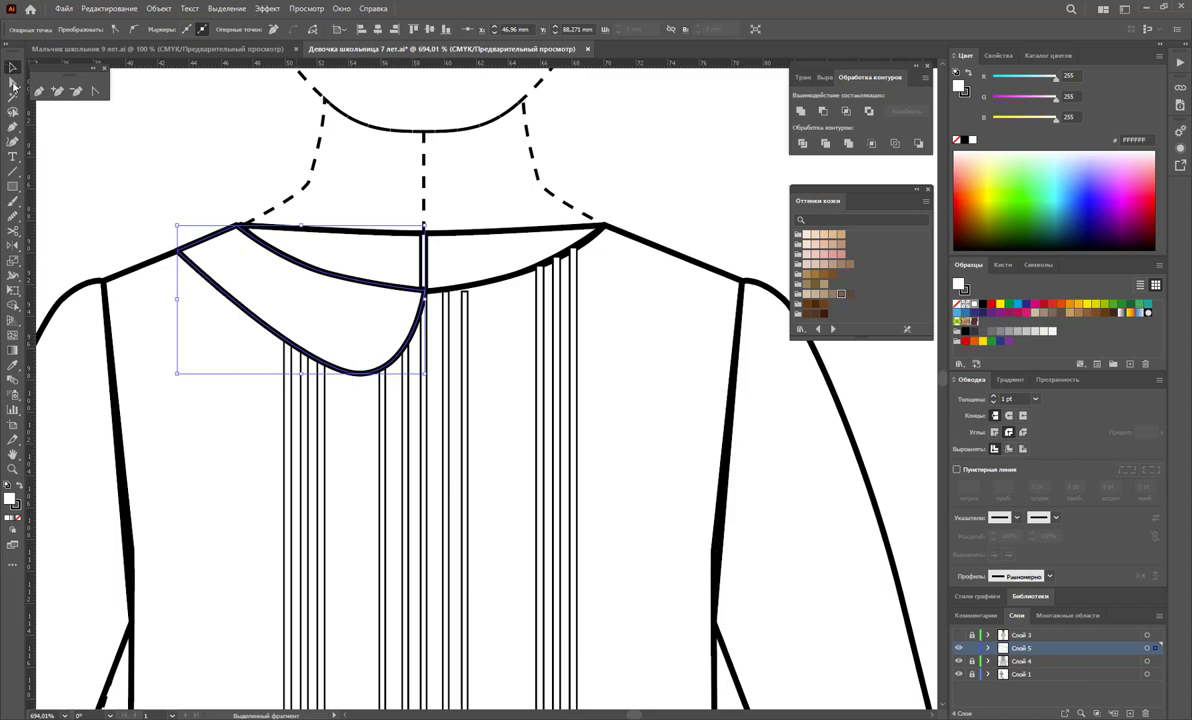
pyautogui.click(13, 86)
pyautogui.moveTo(177, 251); pyautogui.dragTo(165, 258)
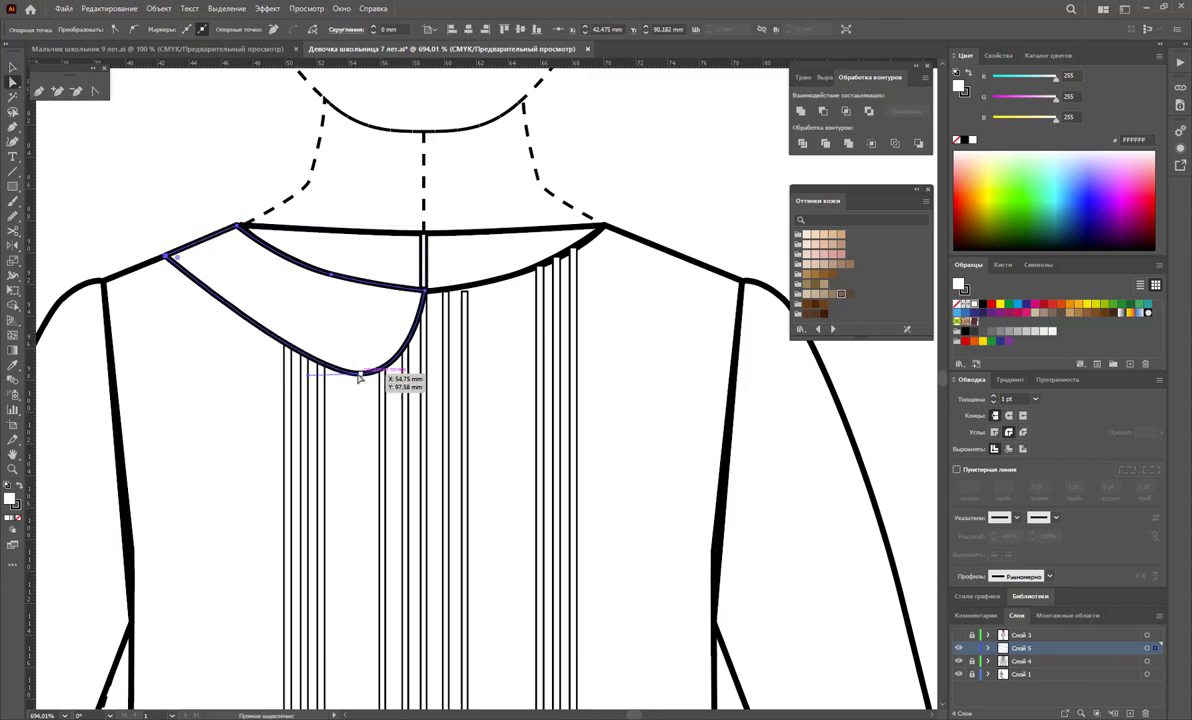
pyautogui.moveTo(359, 376); pyautogui.dragTo(343, 388)
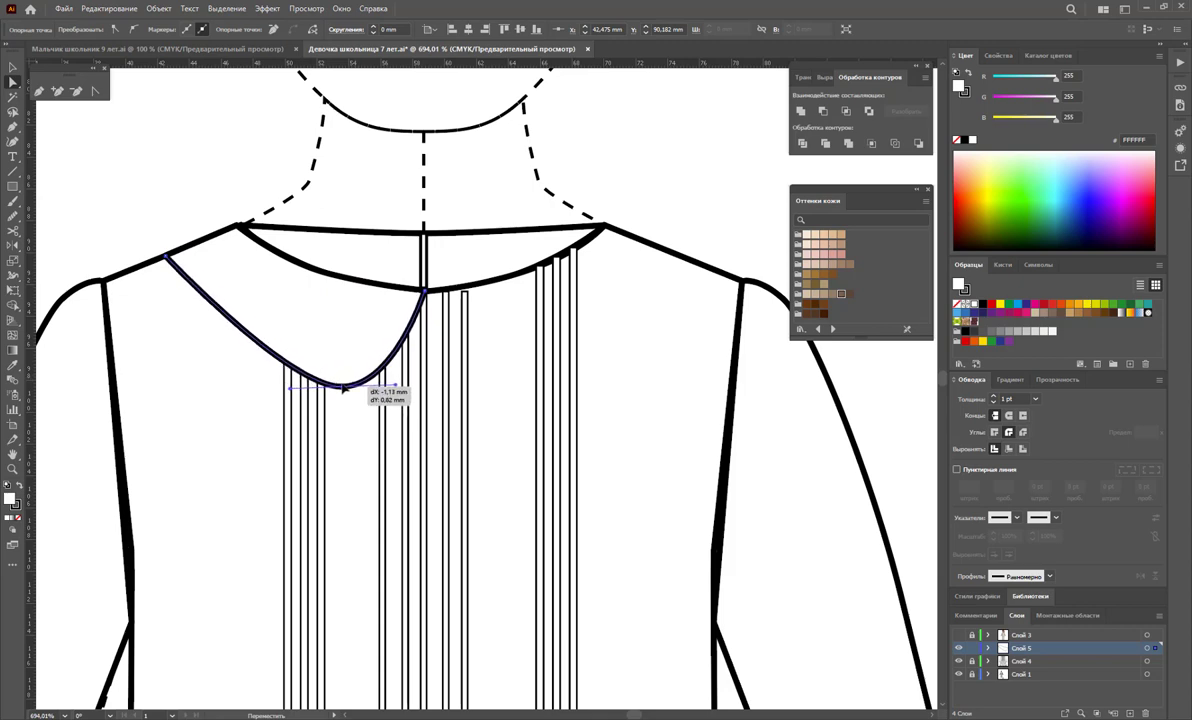
pyautogui.moveTo(343, 388); pyautogui.dragTo(346, 383)
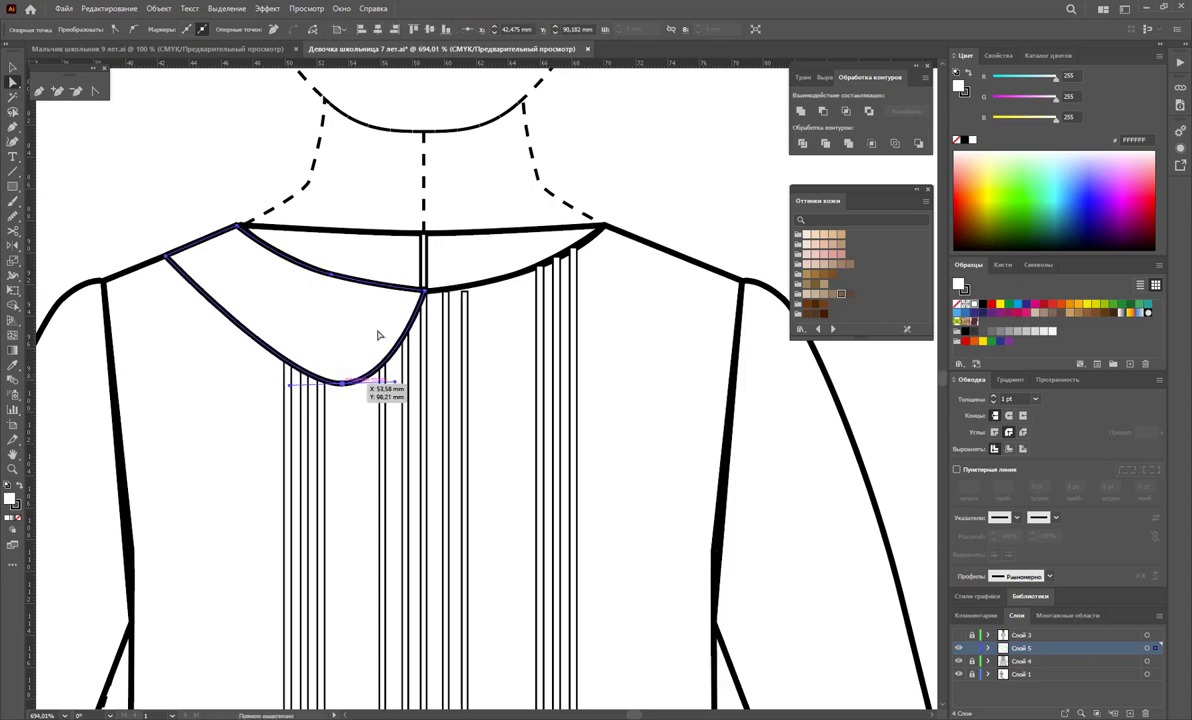
pyautogui.click(16, 74)
pyautogui.click(279, 305)
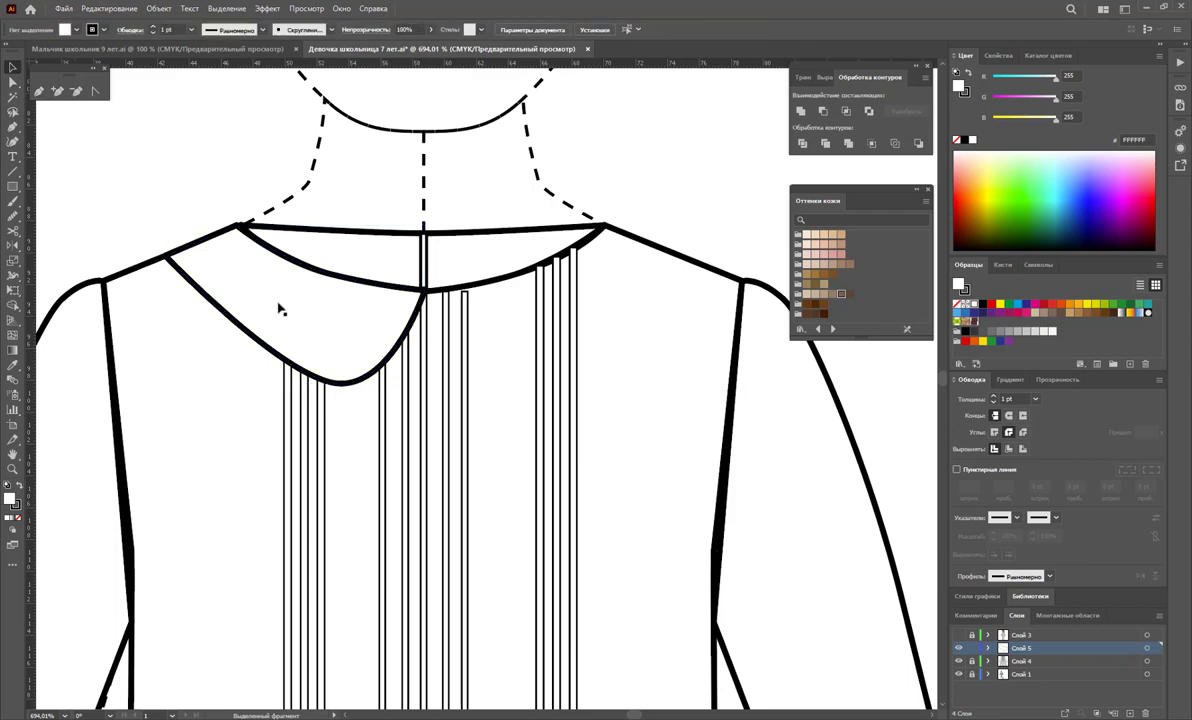
pyautogui.click(200, 290)
pyautogui.click(16, 245)
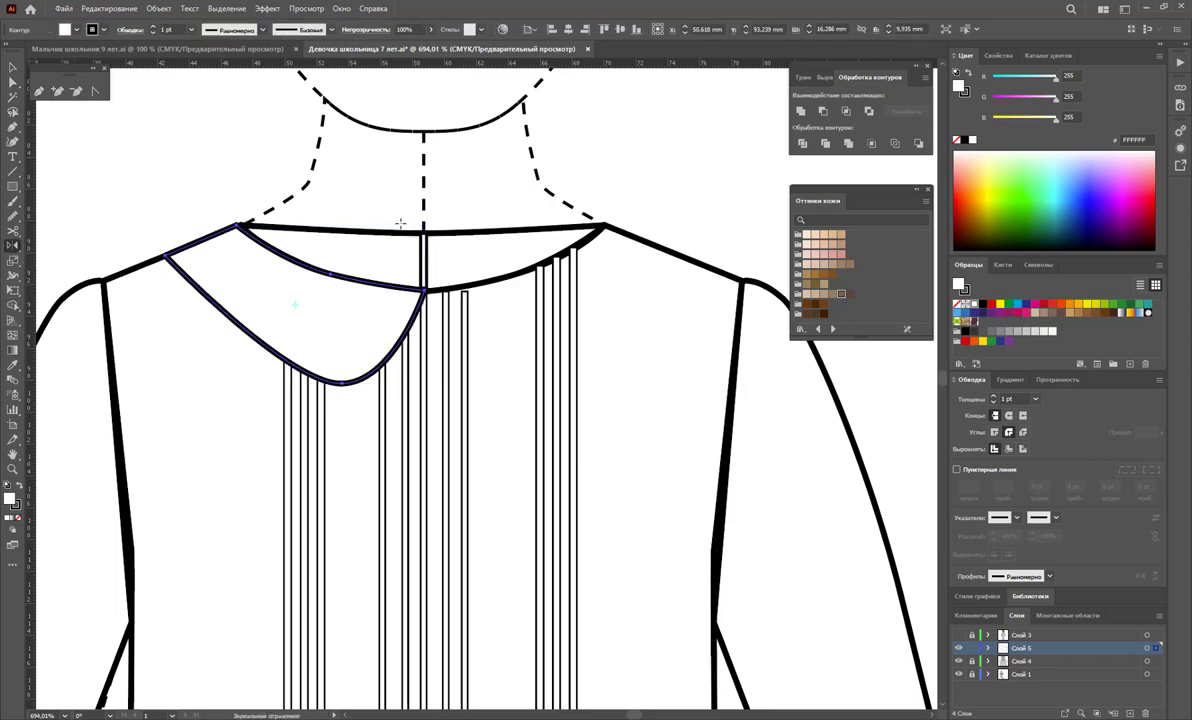
pyautogui.click(422, 218)
pyautogui.moveTo(450, 228); pyautogui.dragTo(564, 284)
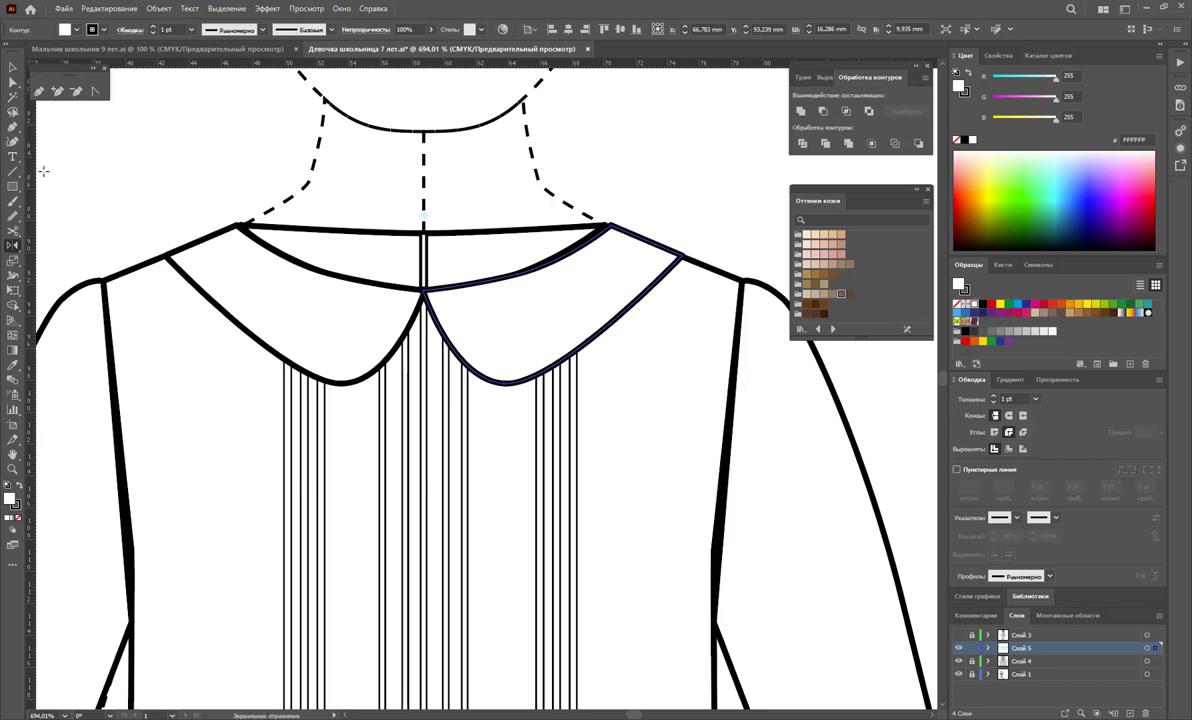
pyautogui.click(16, 70)
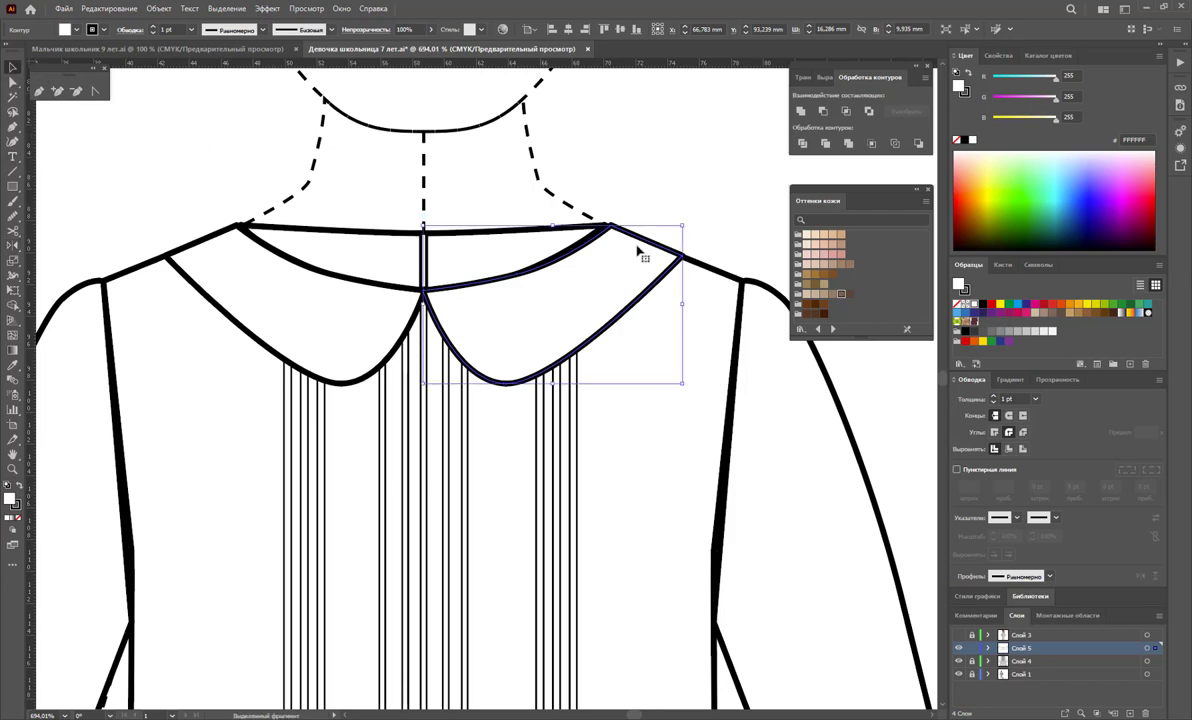
pyautogui.click(585, 305)
pyautogui.press('Delete')
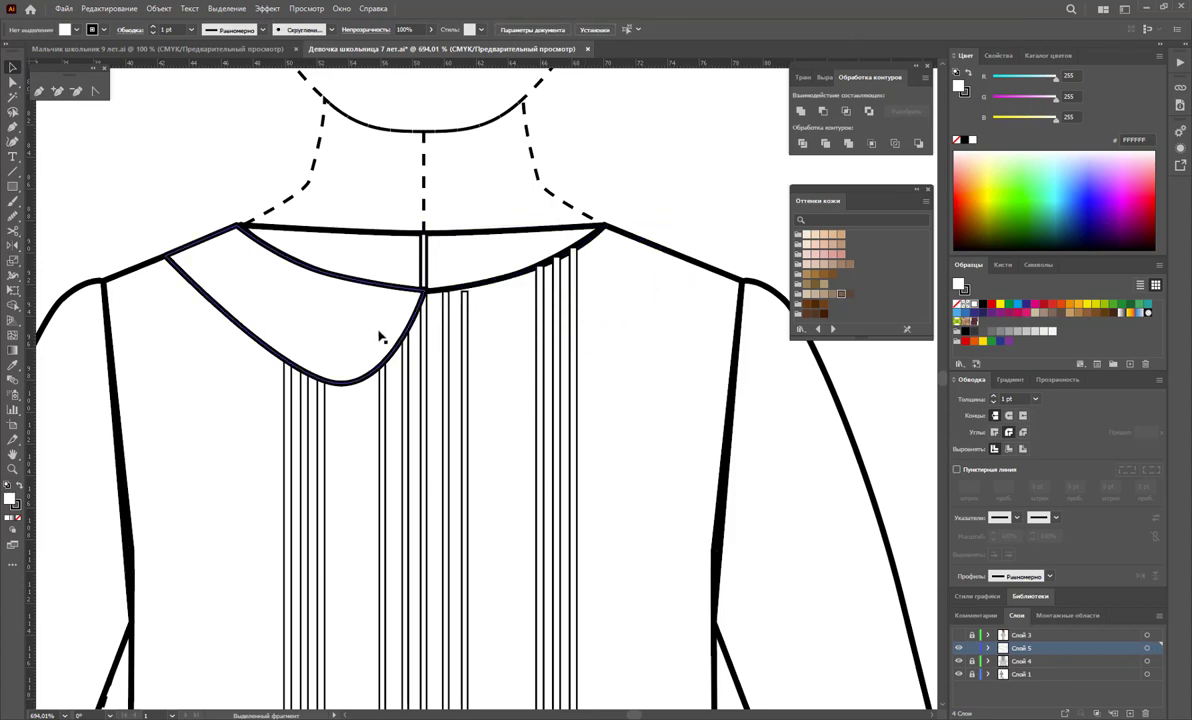
# Zoom in on the left collar and sketch a teardrop leaf with a 0.25 pt outline.
pyautogui.press('z')
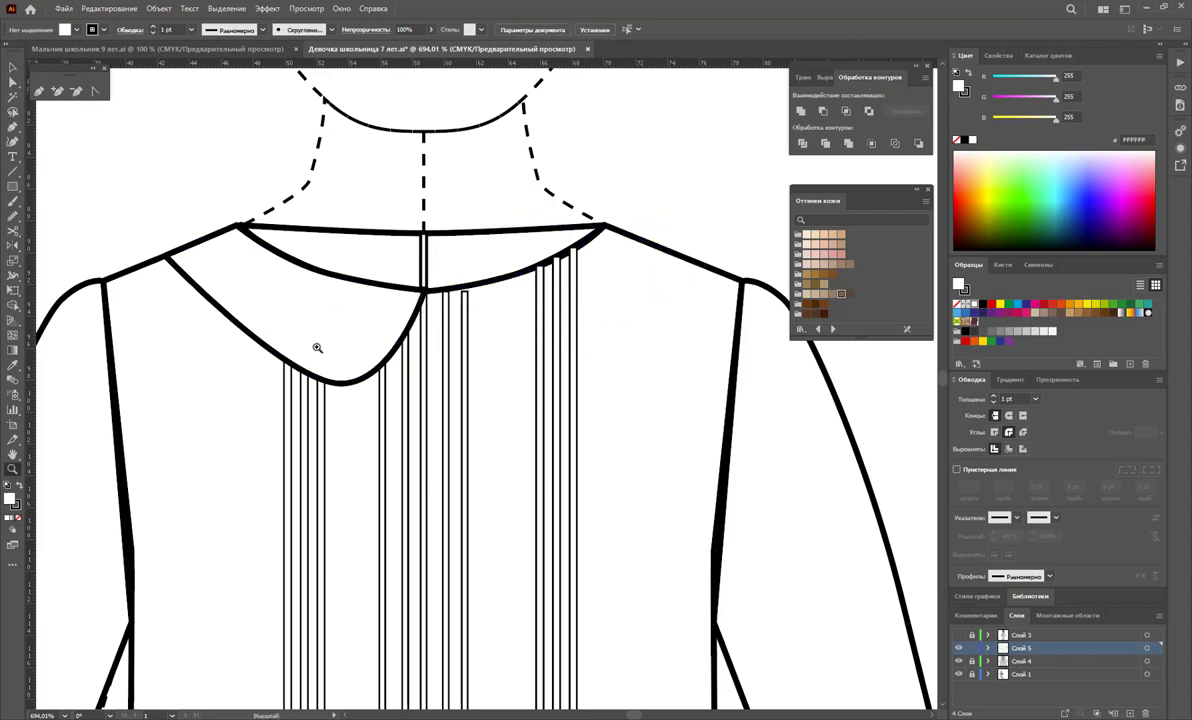
pyautogui.moveTo(305, 320)
pyautogui.mouseDown()
pyautogui.moveTo(412, 363)
pyautogui.moveTo(367, 332)
pyautogui.moveTo(235, 325)
pyautogui.mouseUp()
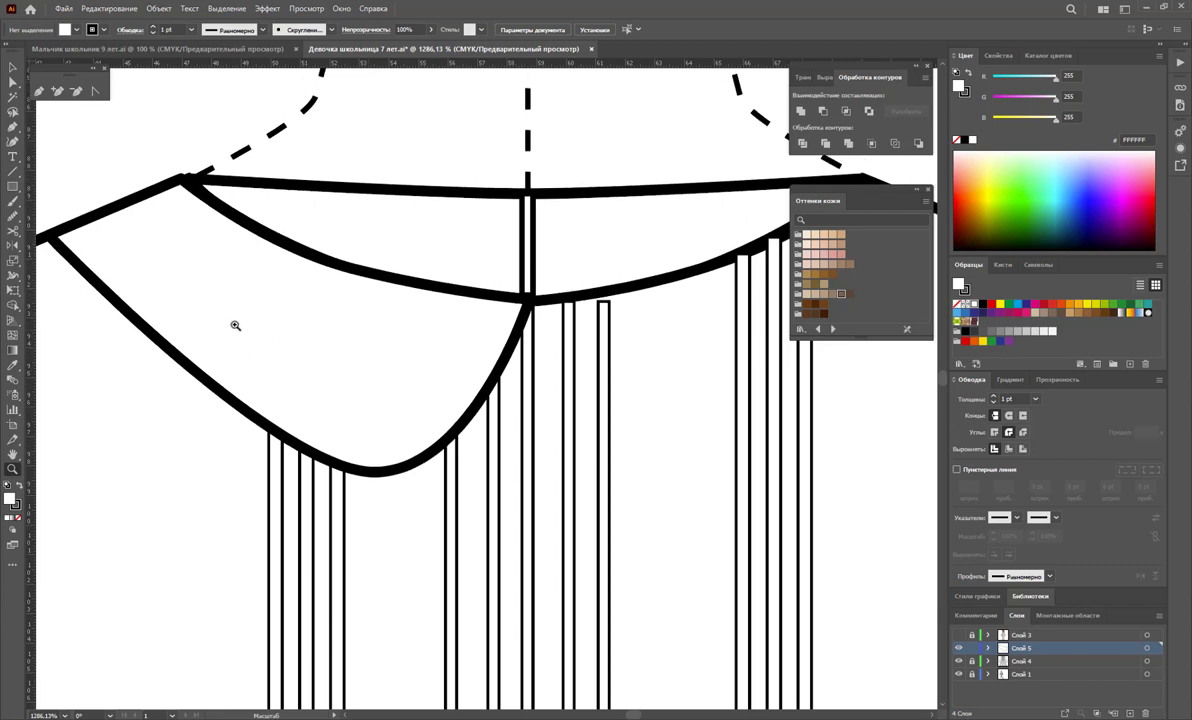
pyautogui.moveTo(640, 716); pyautogui.dragTo(634, 716)
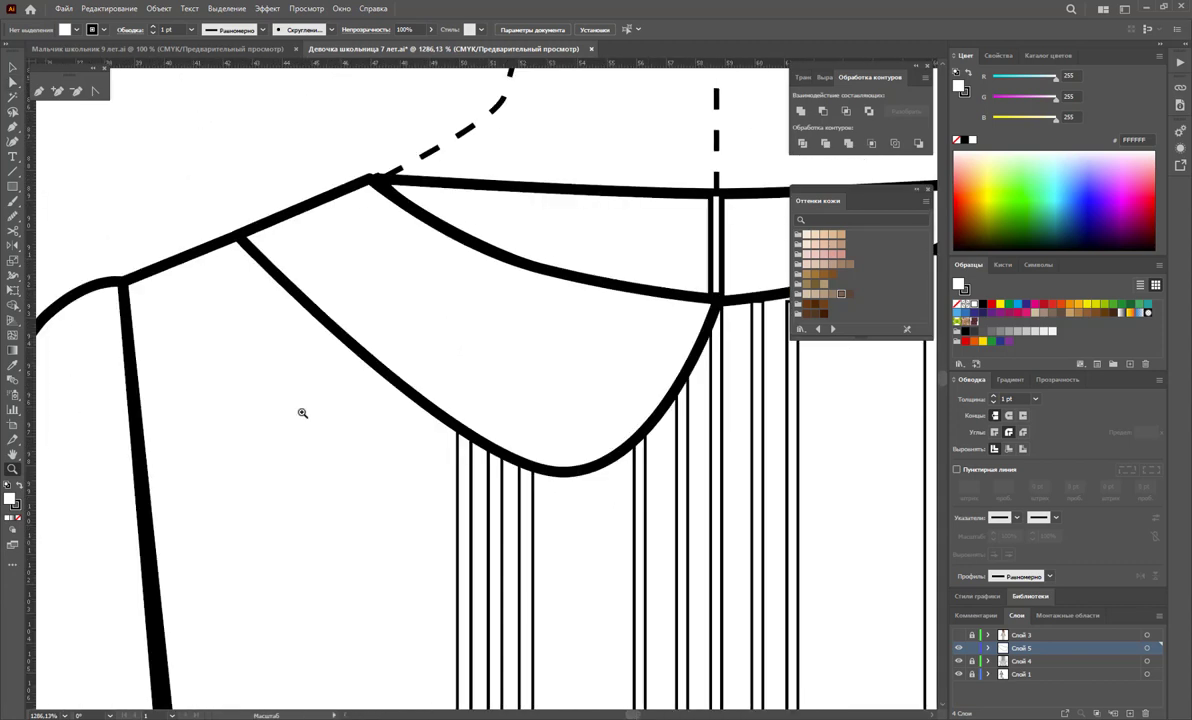
pyautogui.click(39, 91)
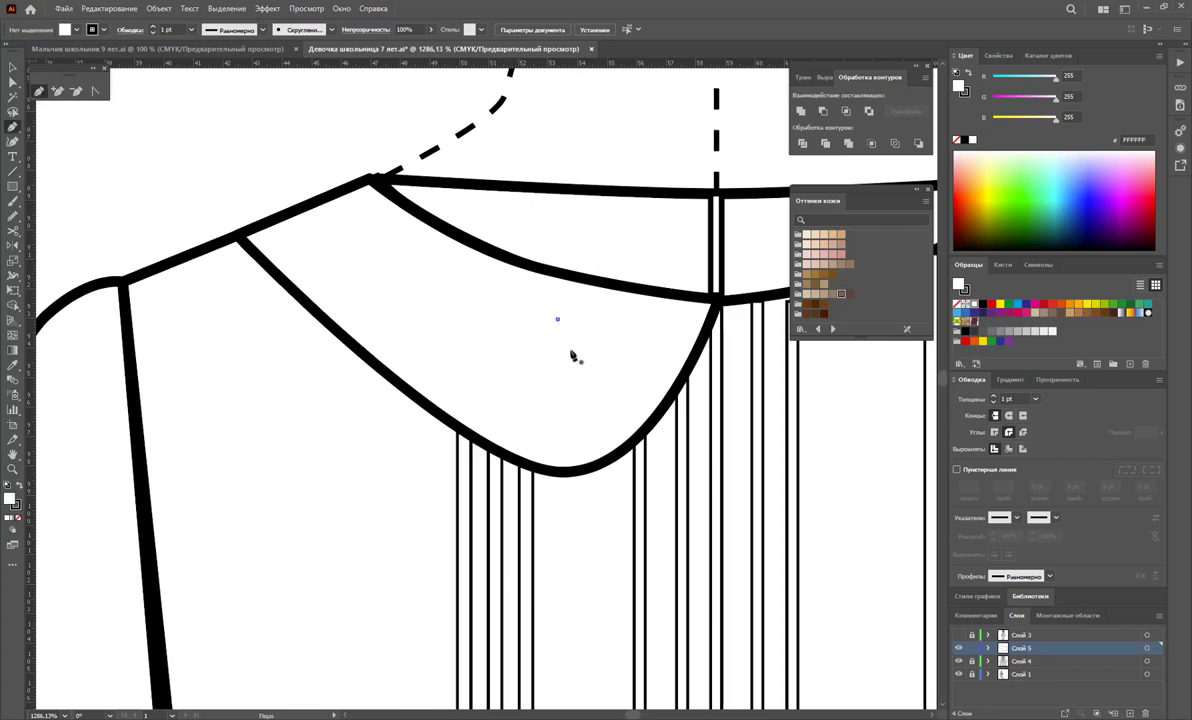
pyautogui.moveTo(557, 318); pyautogui.dragTo(590, 396)
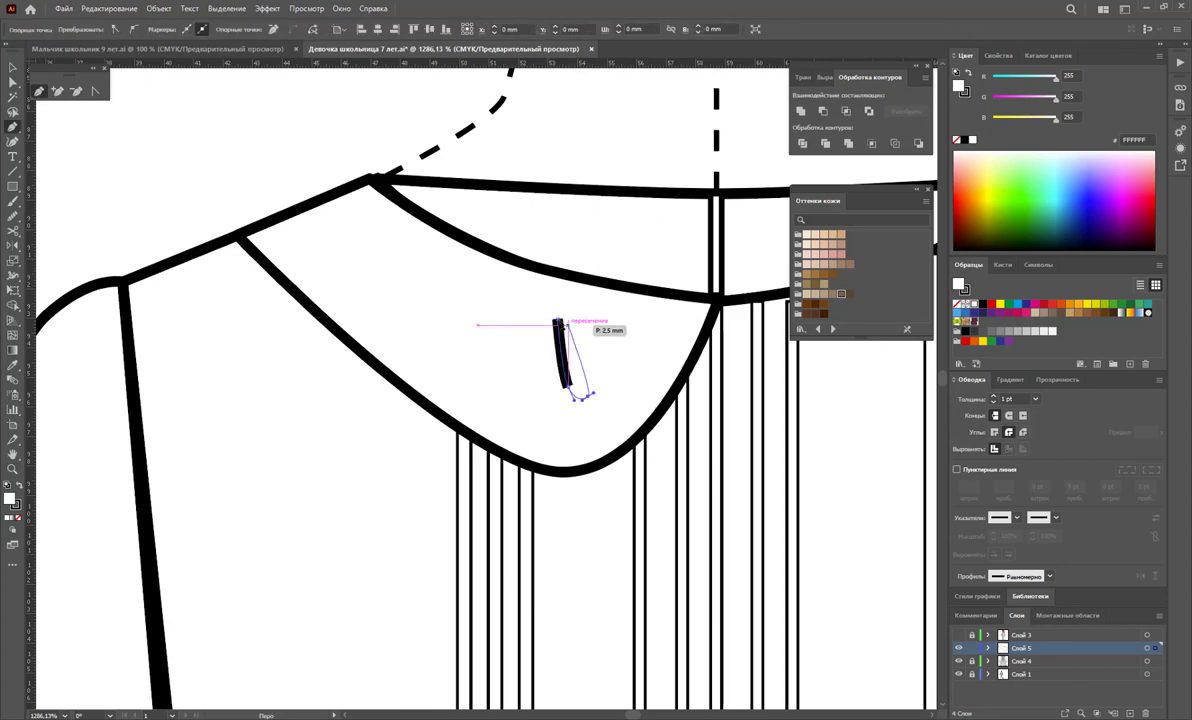
pyautogui.moveTo(566, 322); pyautogui.dragTo(560, 320)
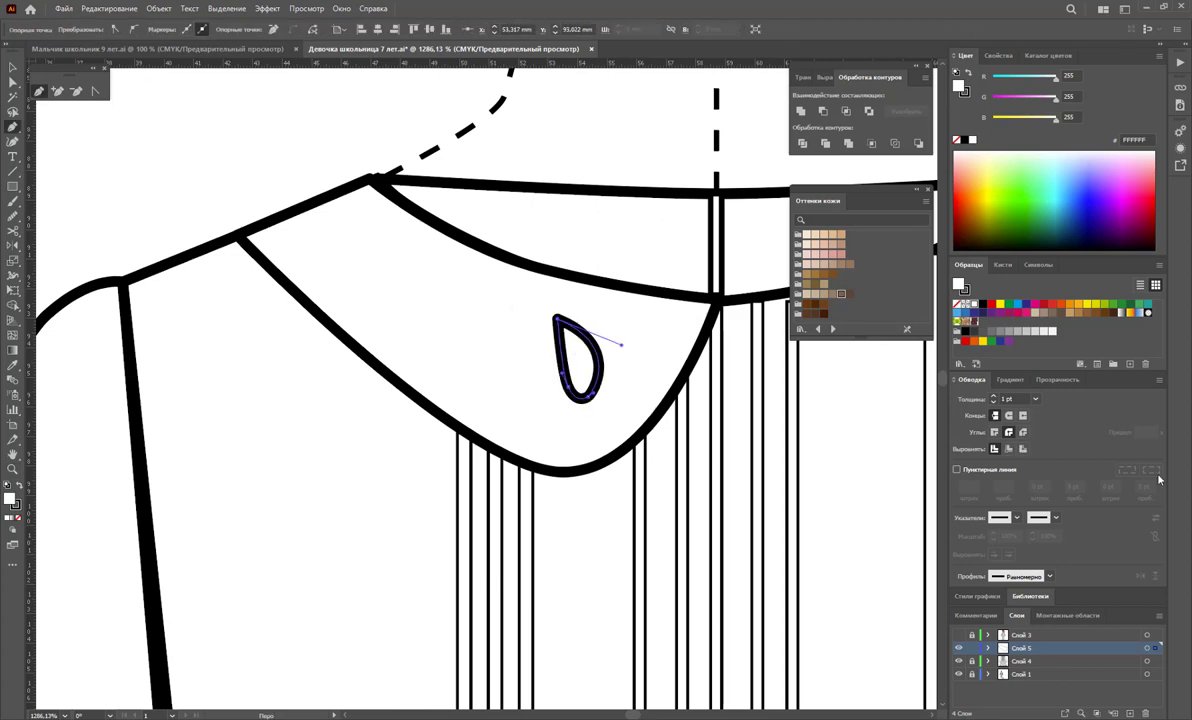
pyautogui.click(1036, 399)
pyautogui.click(1045, 412)
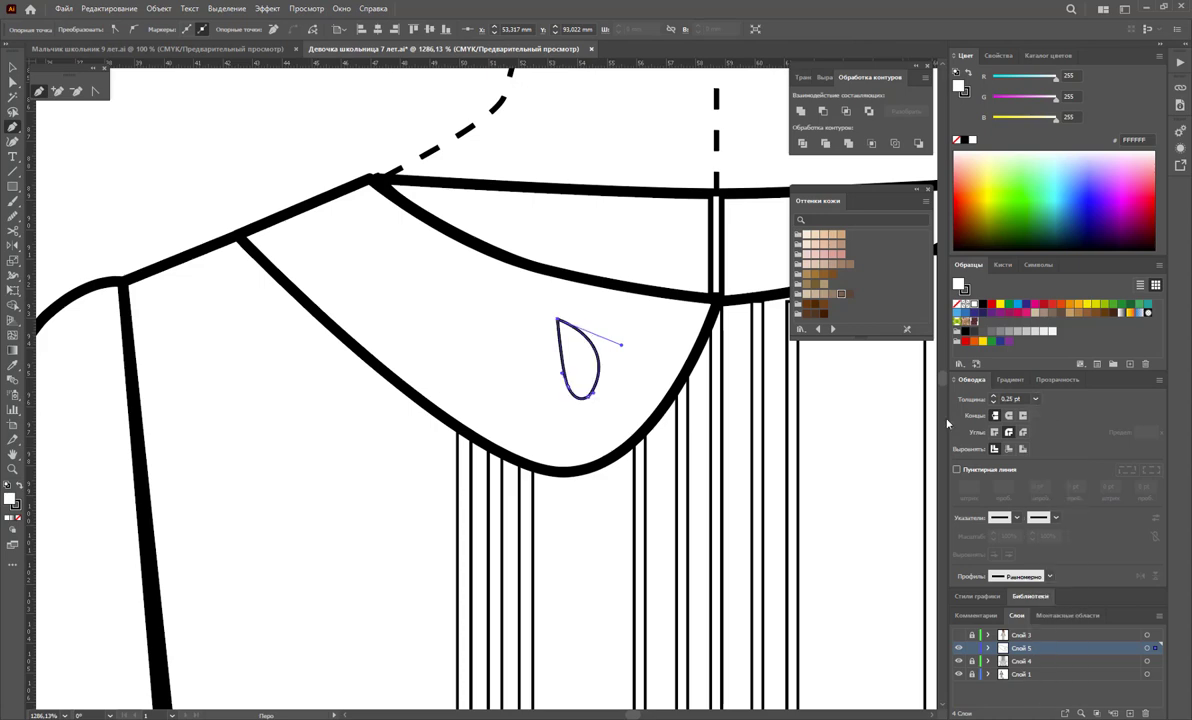
# Draw a second pointed leaf beside the teardrop and a crescent petal below it.
pyautogui.click(651, 350)
pyautogui.moveTo(585, 400); pyautogui.dragTo(607, 437)
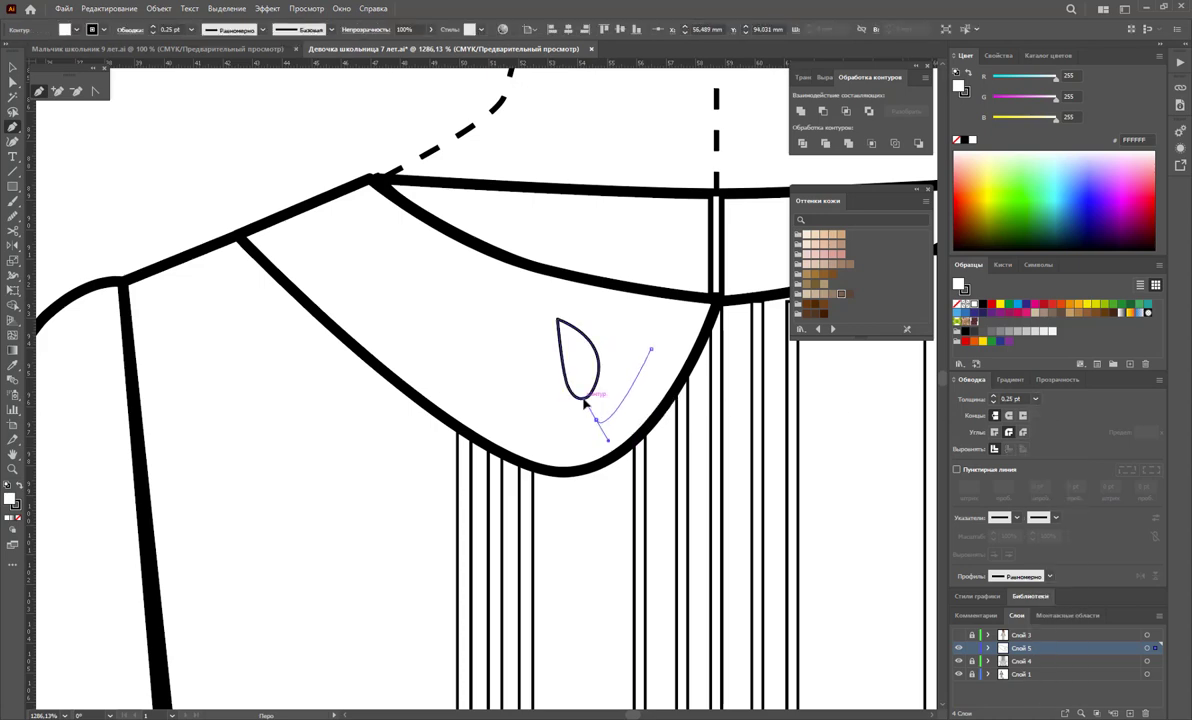
pyautogui.click(651, 350)
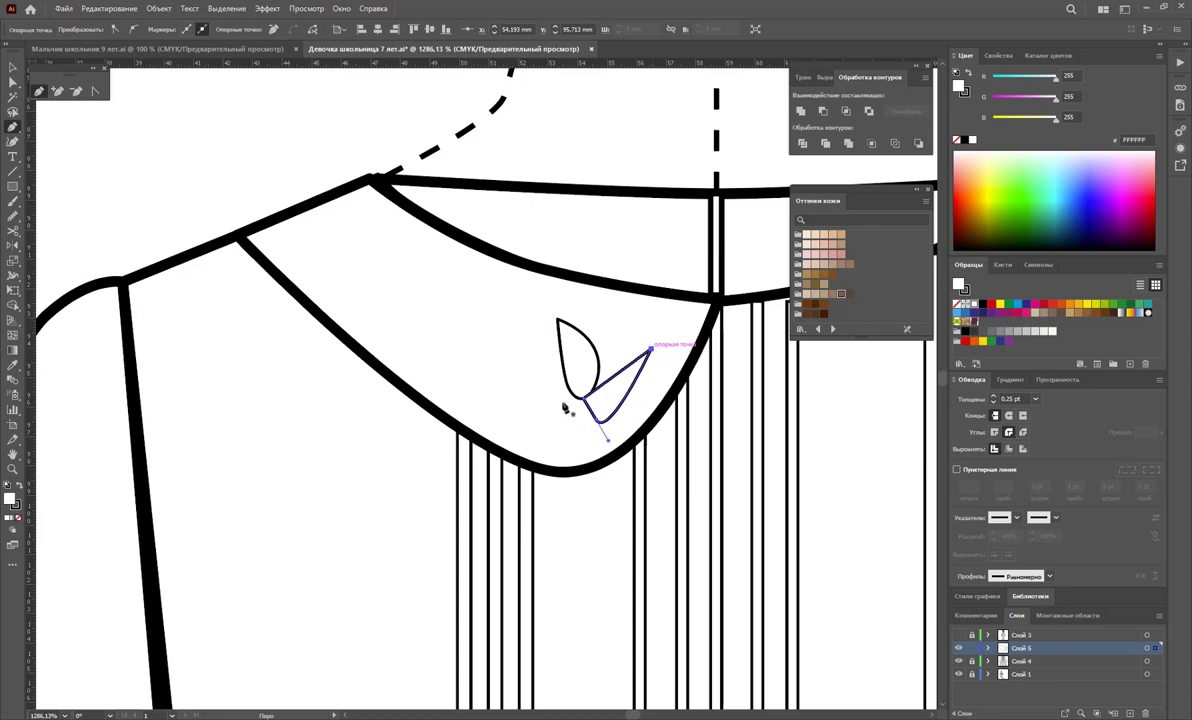
pyautogui.moveTo(521, 371); pyautogui.dragTo(521, 430)
pyautogui.click(565, 445)
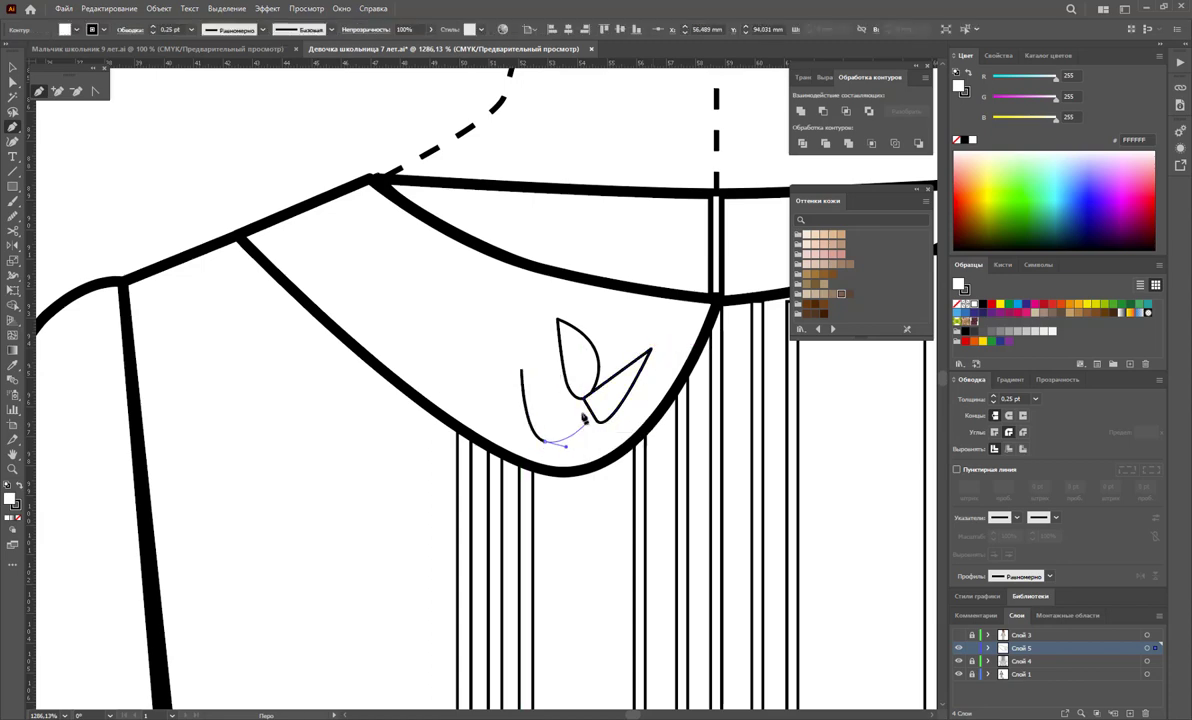
pyautogui.moveTo(585, 400); pyautogui.dragTo(545, 370)
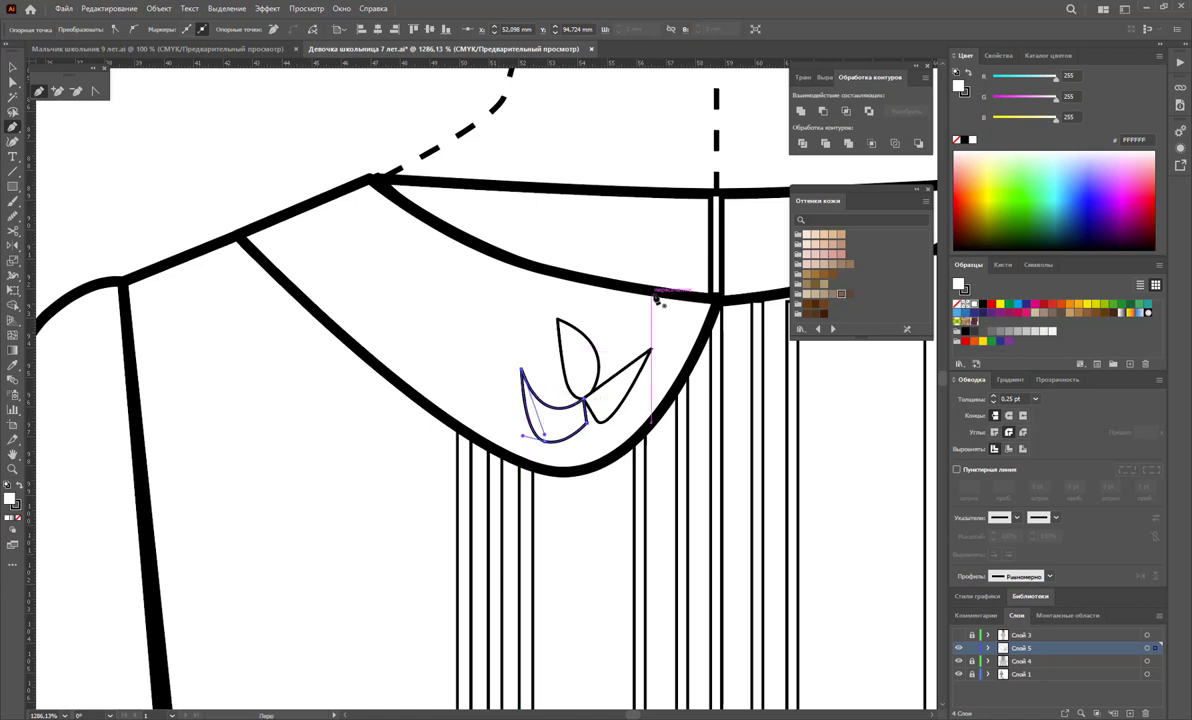
# Draw a curving stem up toward the collar seam and begin a small leaf on it.
pyautogui.keyDown('ctrl'); pyautogui.click(630, 298); pyautogui.keyUp('ctrl')
pyautogui.moveTo(612, 325); pyautogui.dragTo(628, 289)
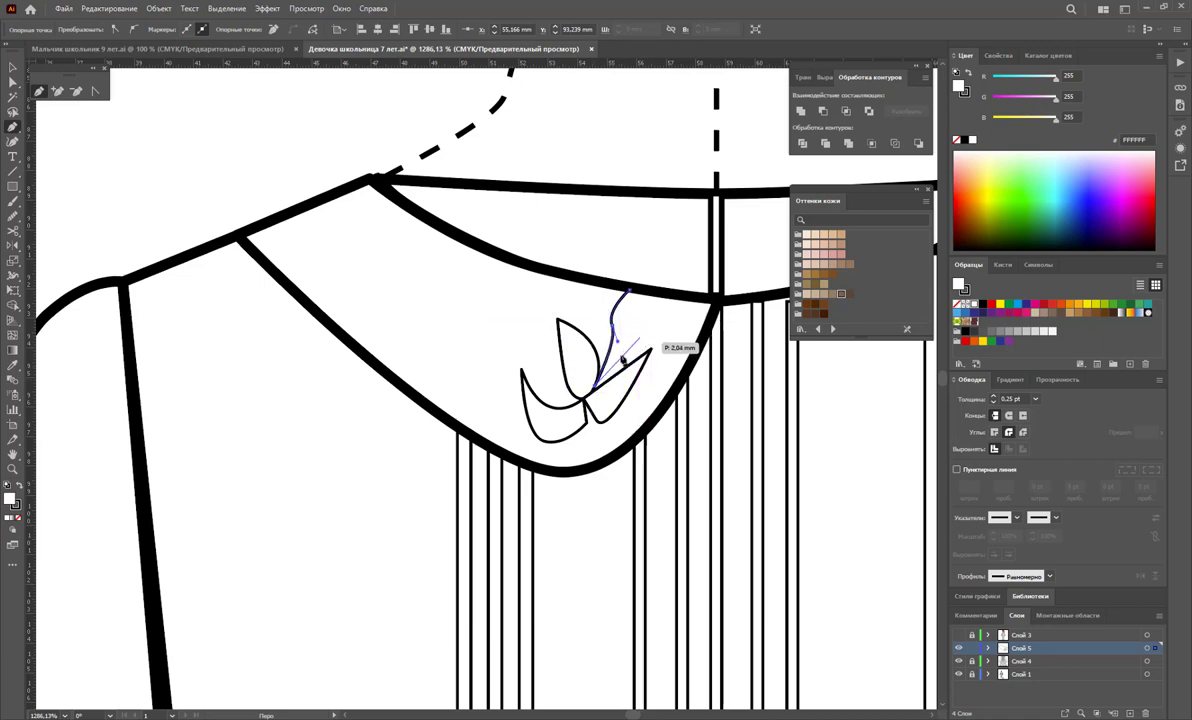
pyautogui.click(600, 366)
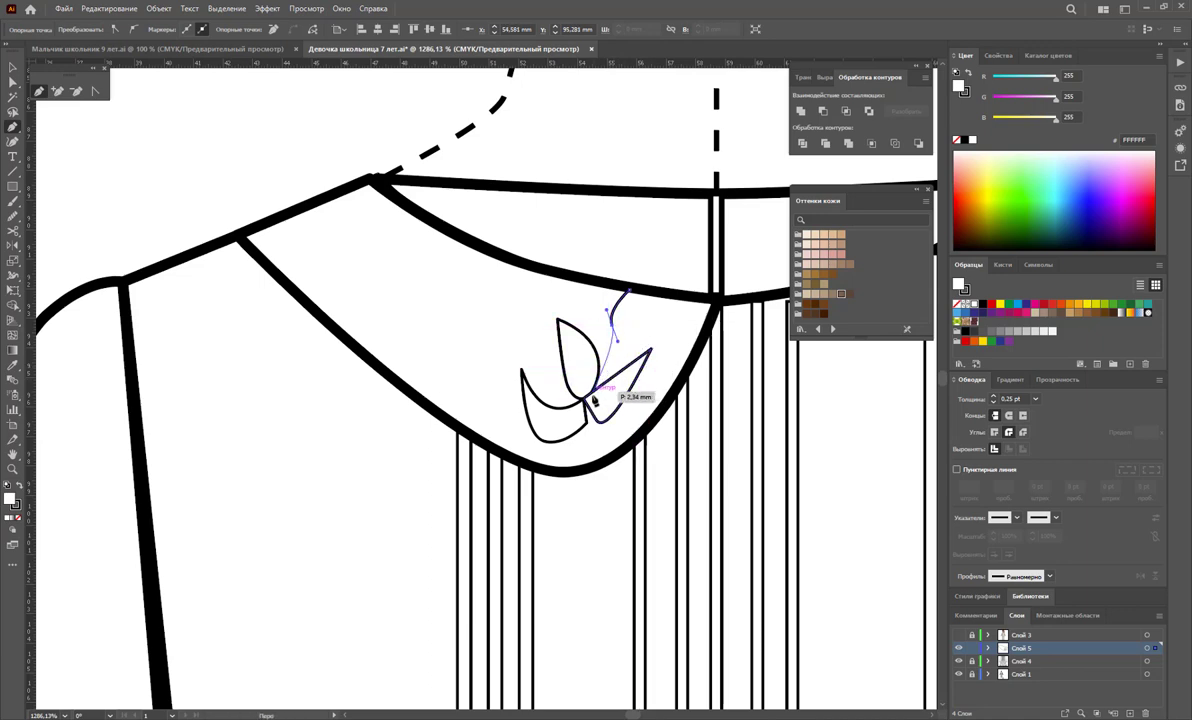
pyautogui.keyDown('ctrl'); pyautogui.click(645, 328); pyautogui.keyUp('ctrl')
pyautogui.click(638, 318)
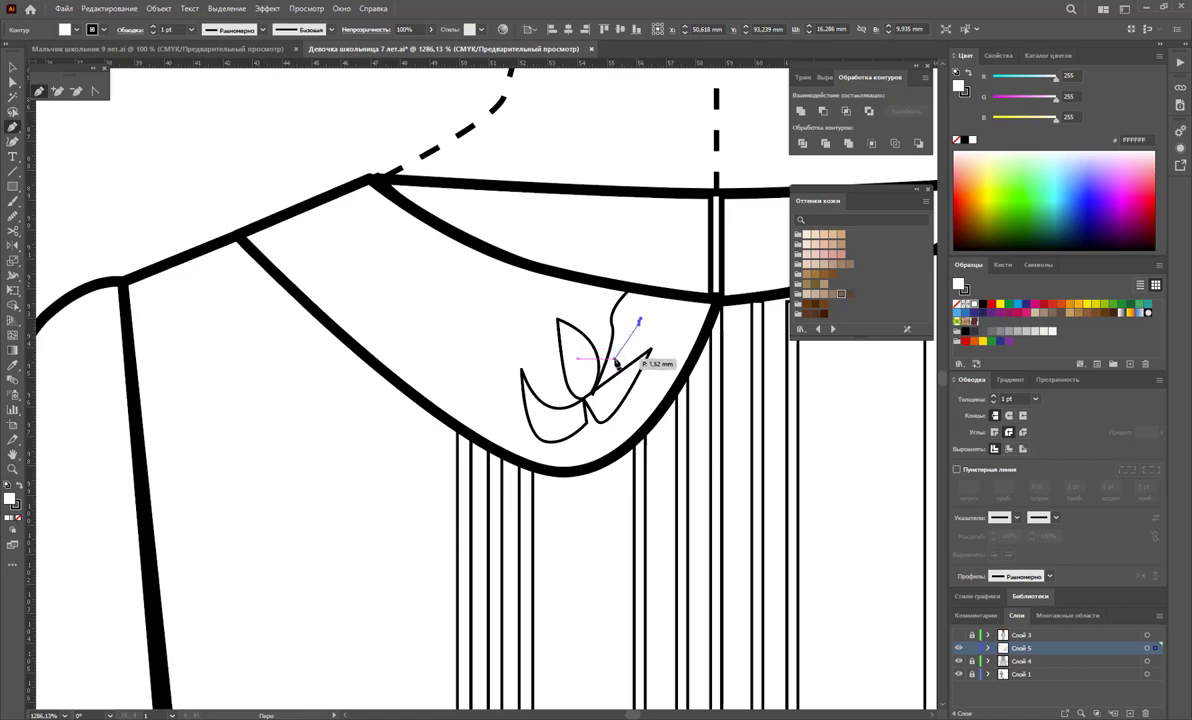
pyautogui.moveTo(617, 355); pyautogui.dragTo(638, 323)
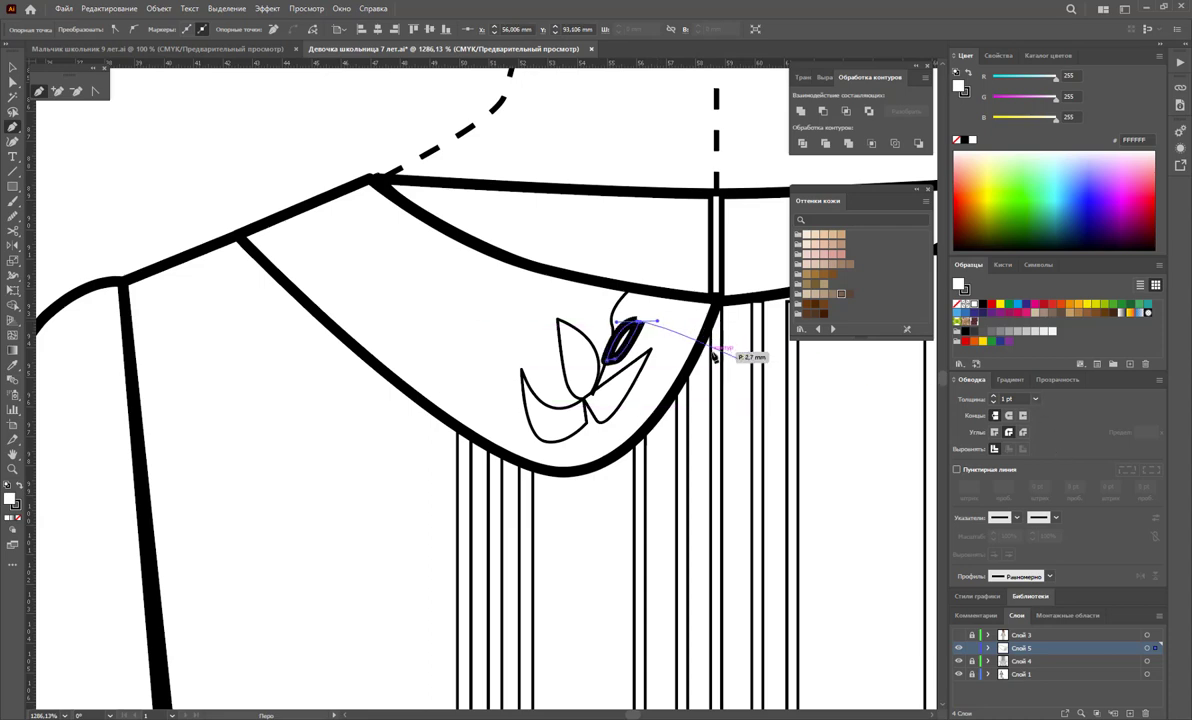
# Close the small leaf at 0.25 pt and add another leaf higher up the stem.
pyautogui.moveTo(608, 358); pyautogui.dragTo(655, 322)
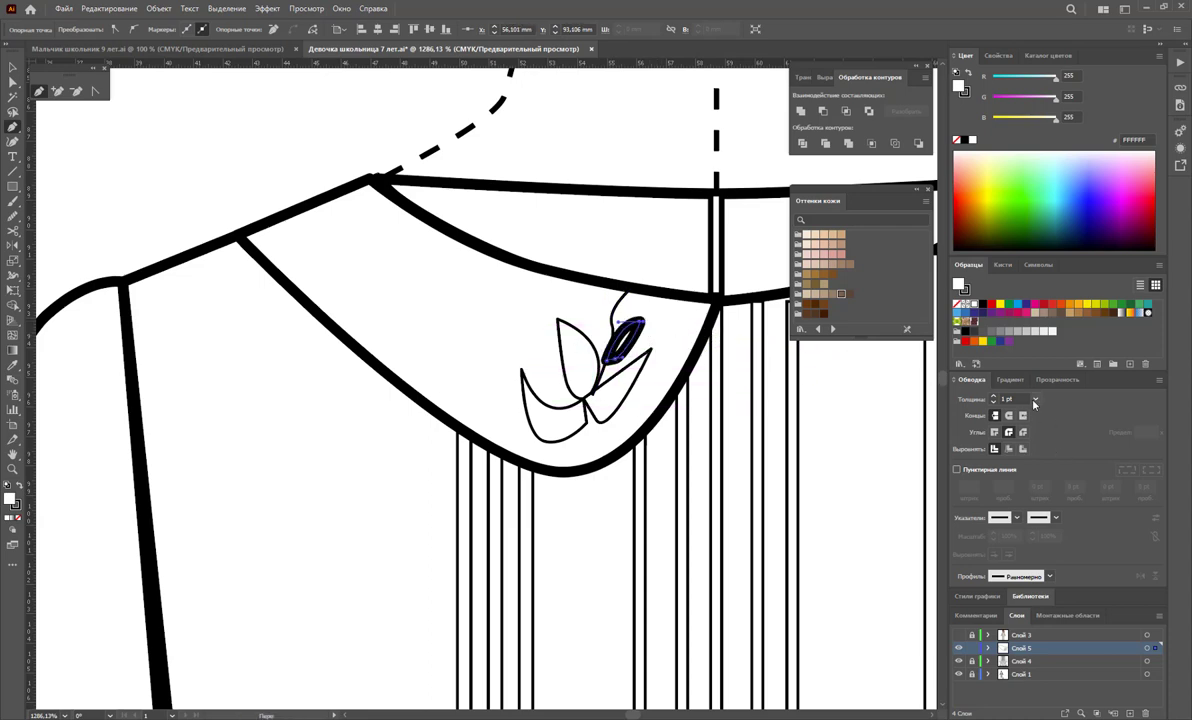
pyautogui.click(1035, 400)
pyautogui.click(975, 390)
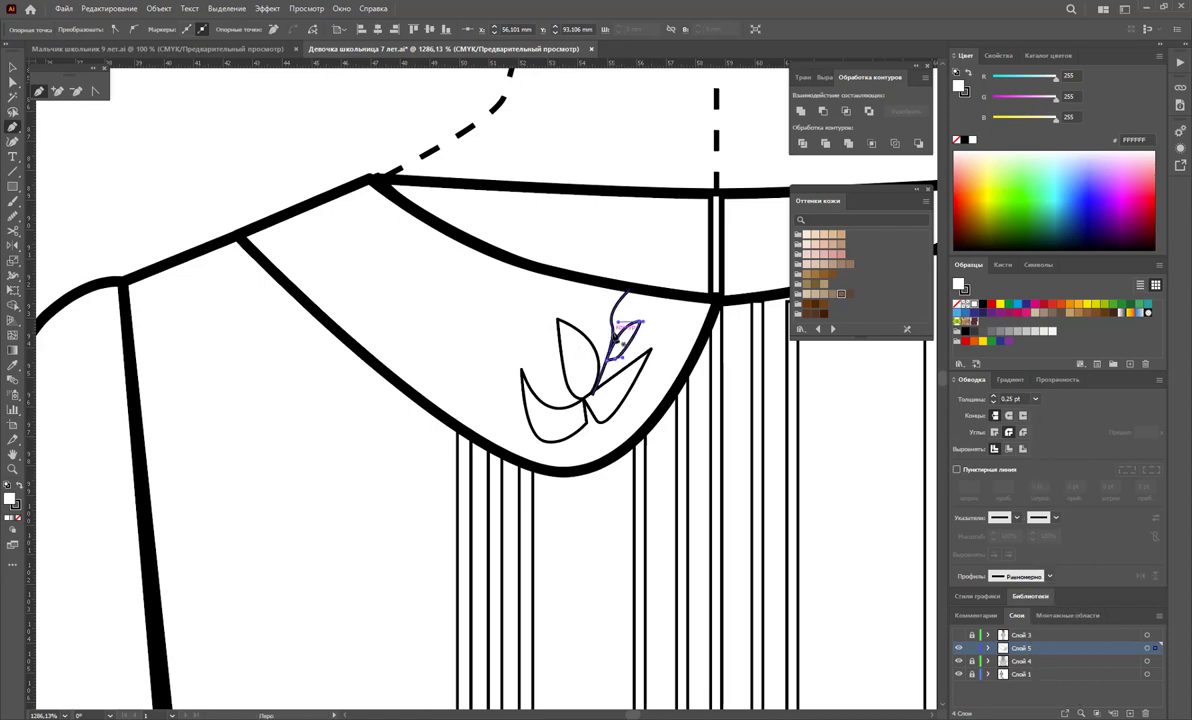
pyautogui.click(590, 285)
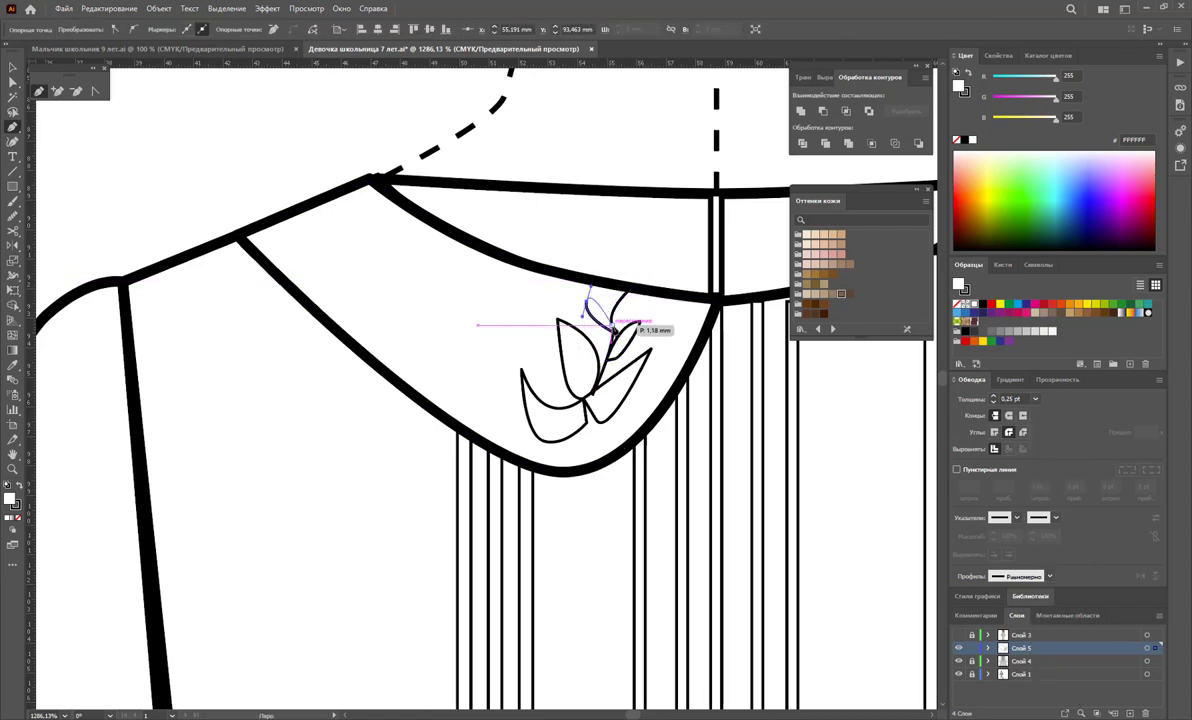
pyautogui.click(614, 330)
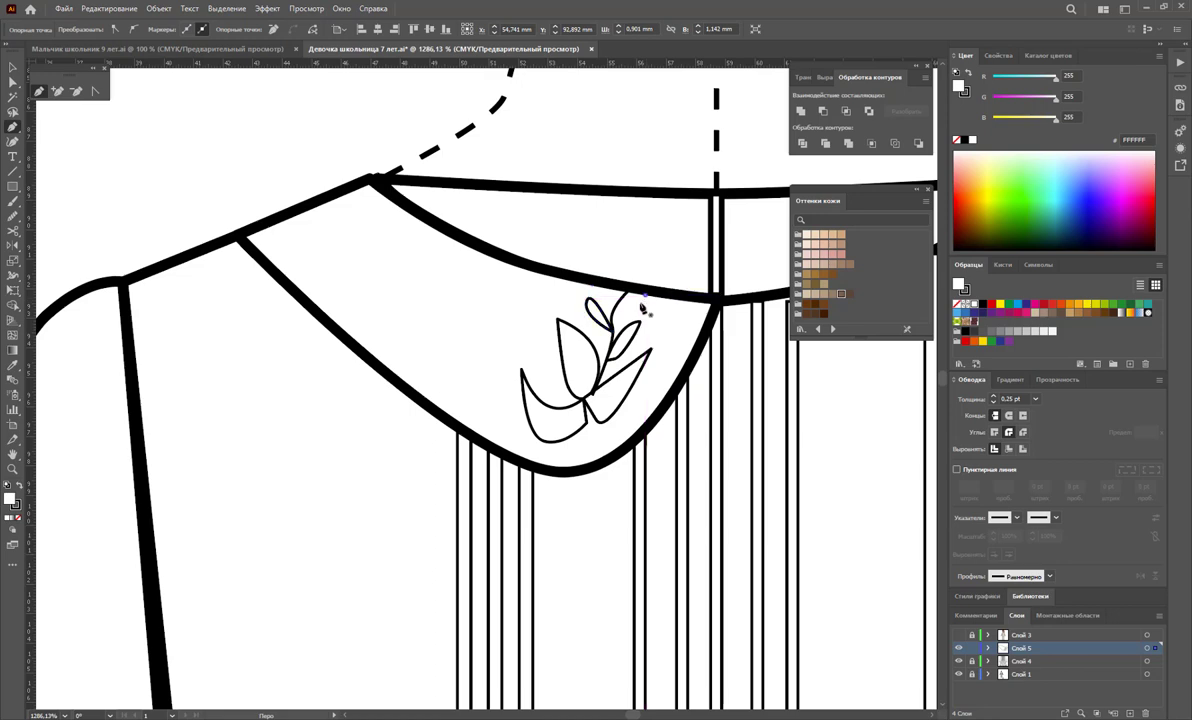
pyautogui.click(643, 297)
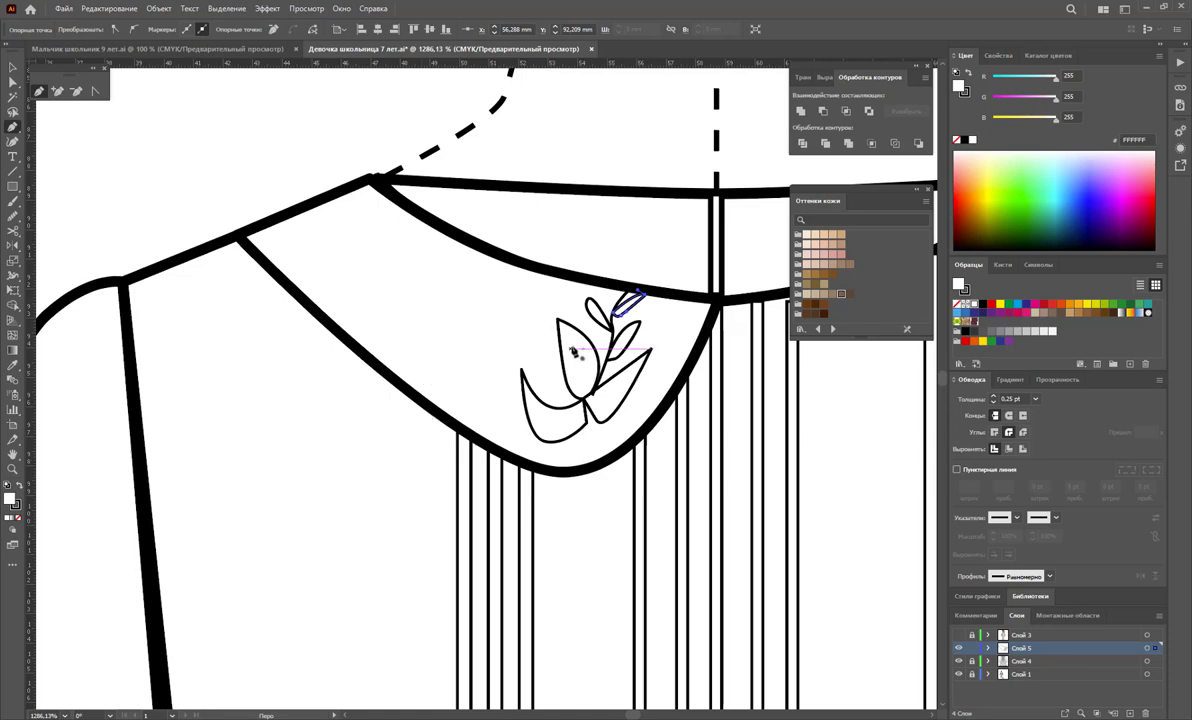
# Draw a long leaf left of the stem with a curved vein, then reshape the vein.
pyautogui.click(558, 323)
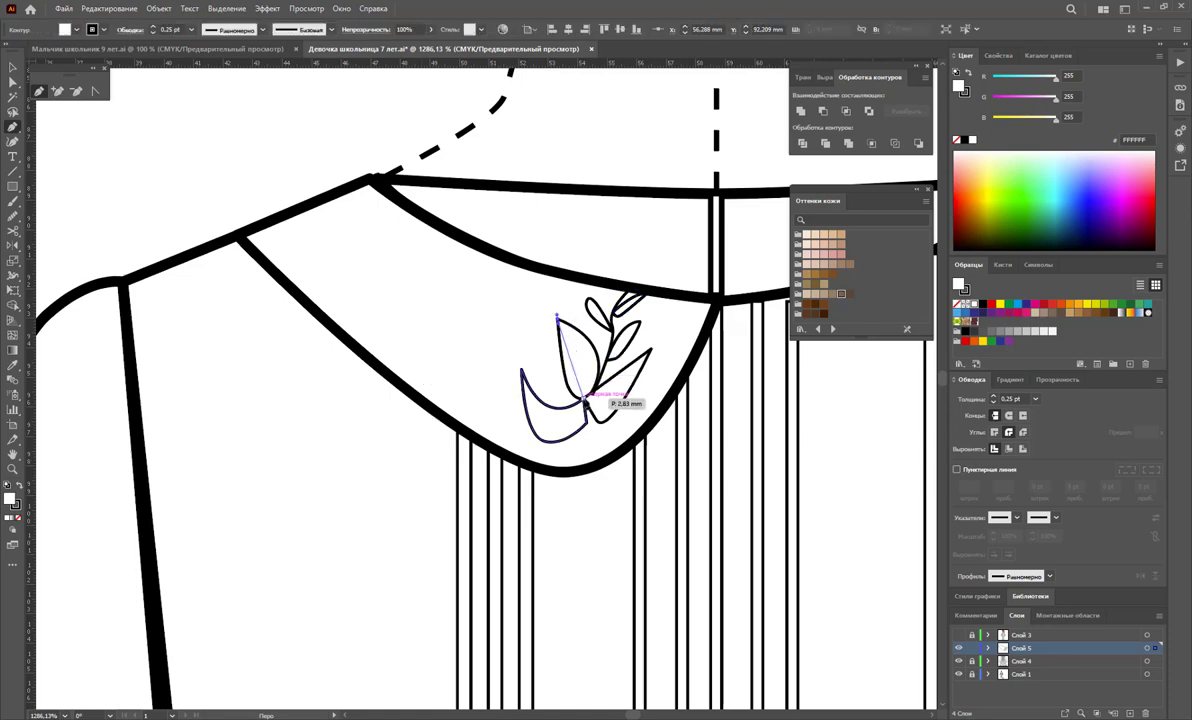
pyautogui.moveTo(581, 398); pyautogui.dragTo(571, 338)
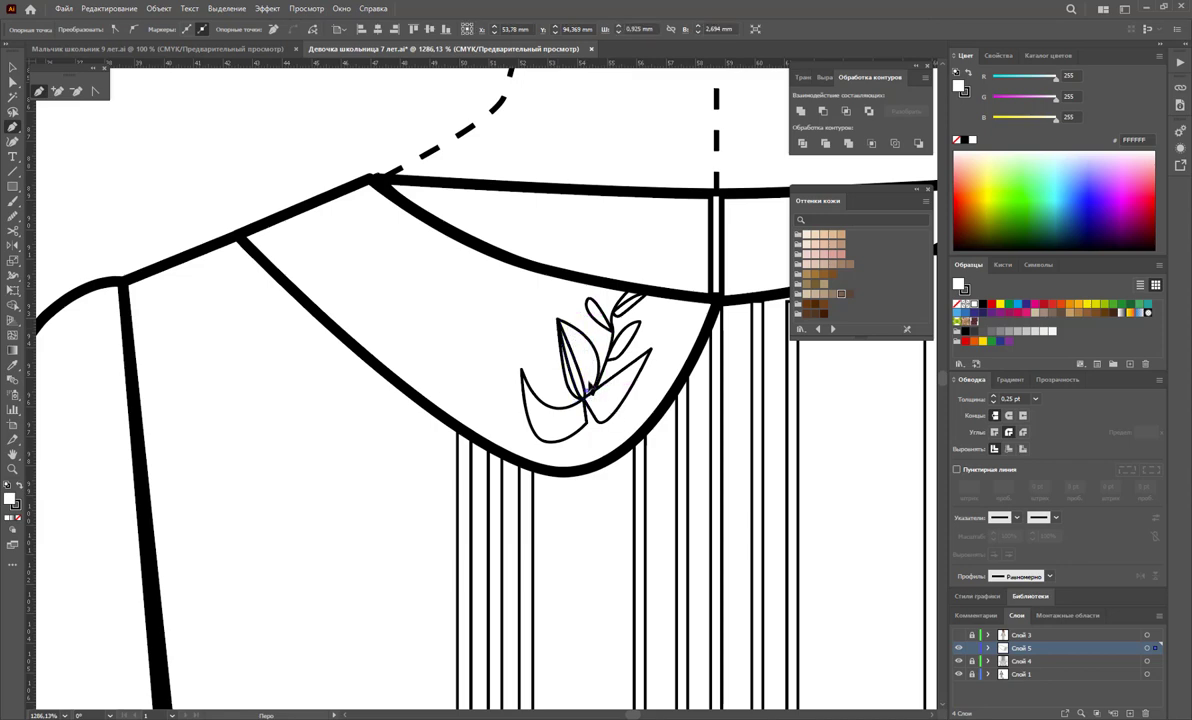
pyautogui.moveTo(558, 323); pyautogui.dragTo(575, 334)
pyautogui.click(528, 299)
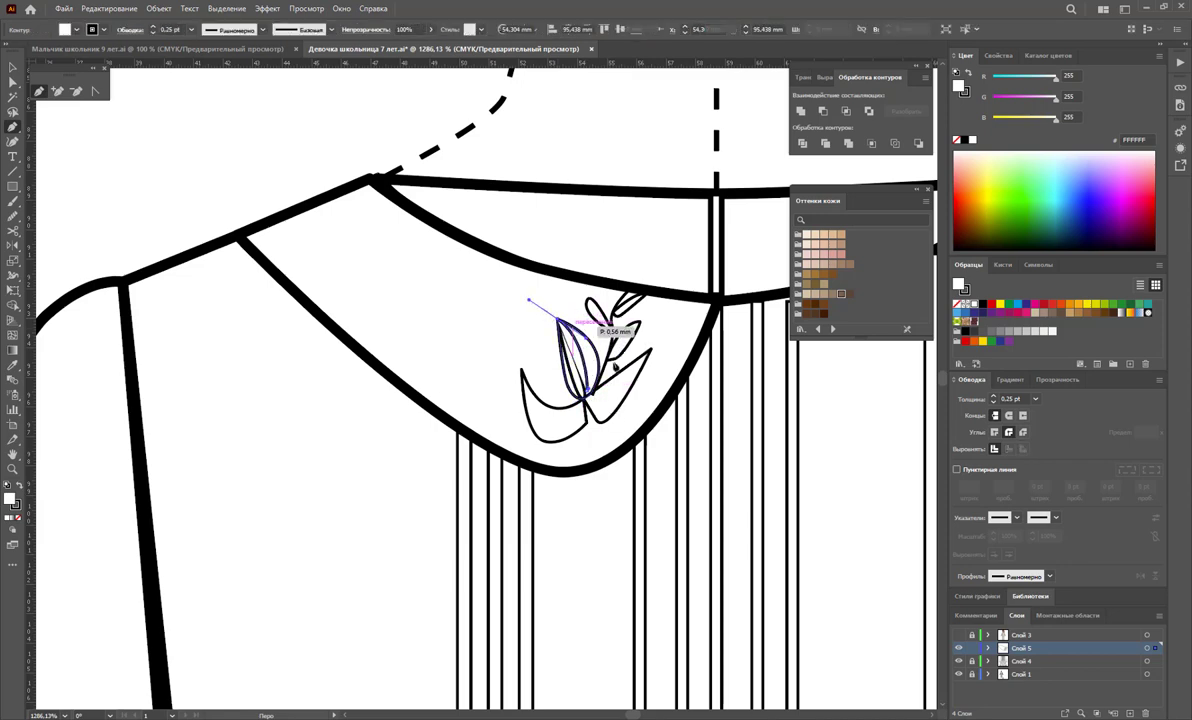
pyautogui.moveTo(592, 393); pyautogui.dragTo(593, 395)
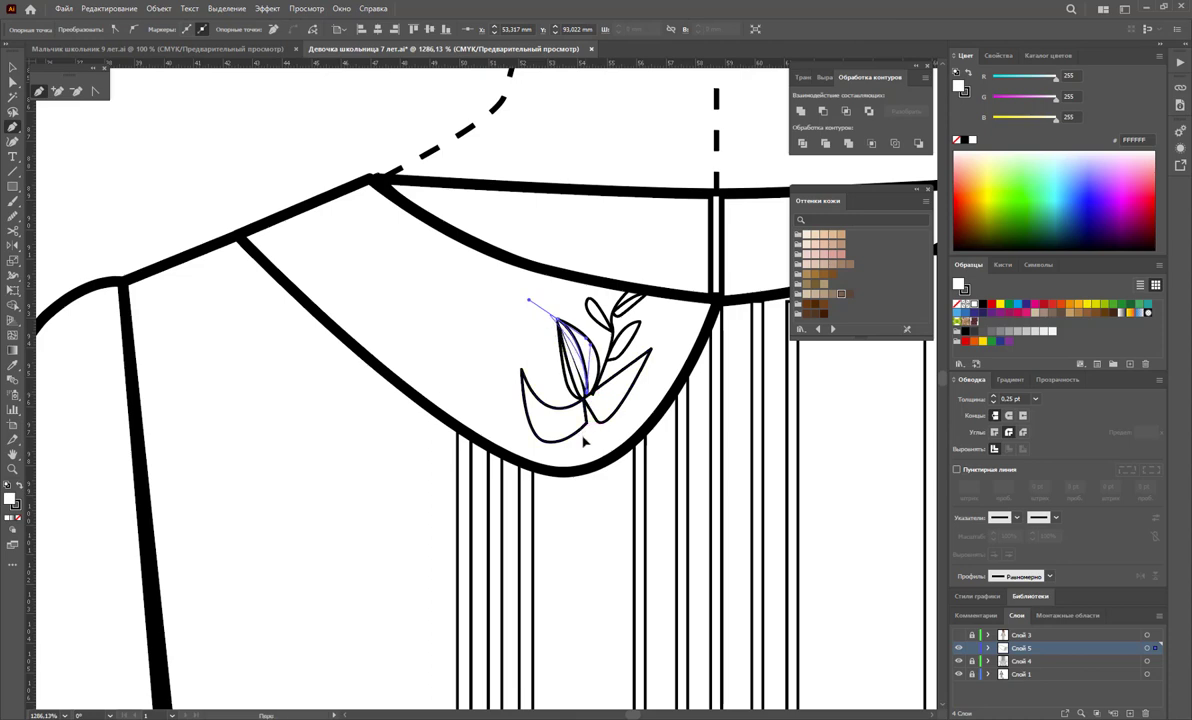
pyautogui.click(599, 435)
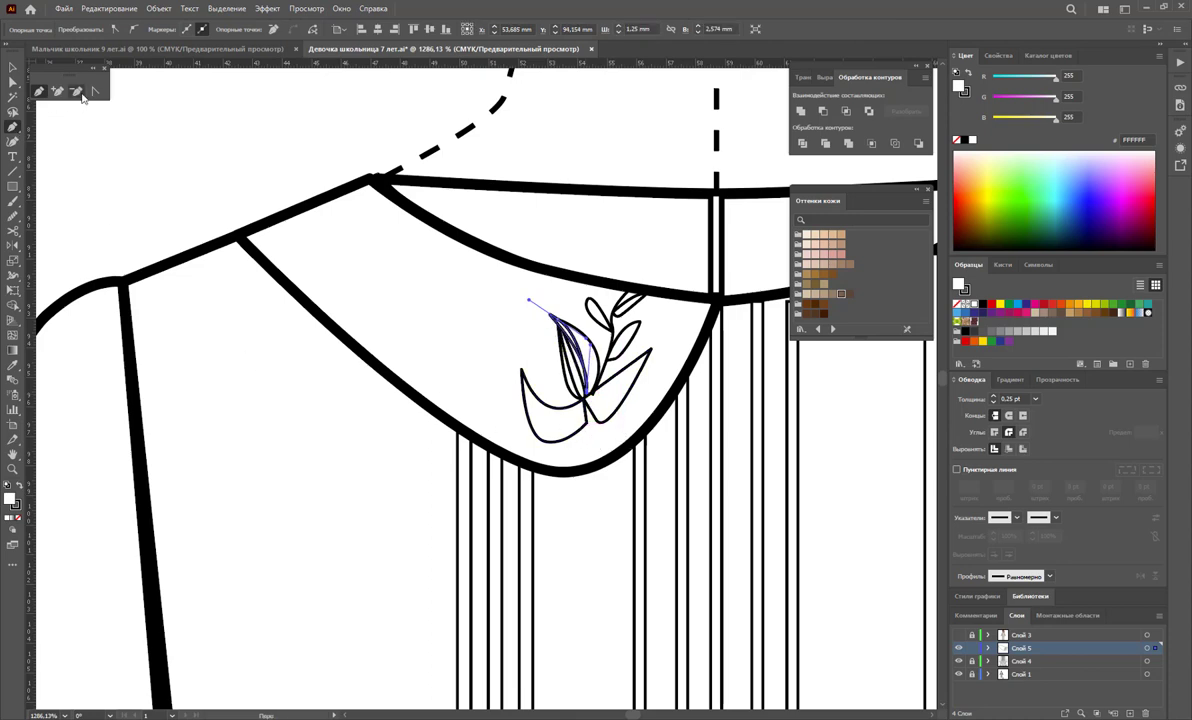
pyautogui.click(15, 82)
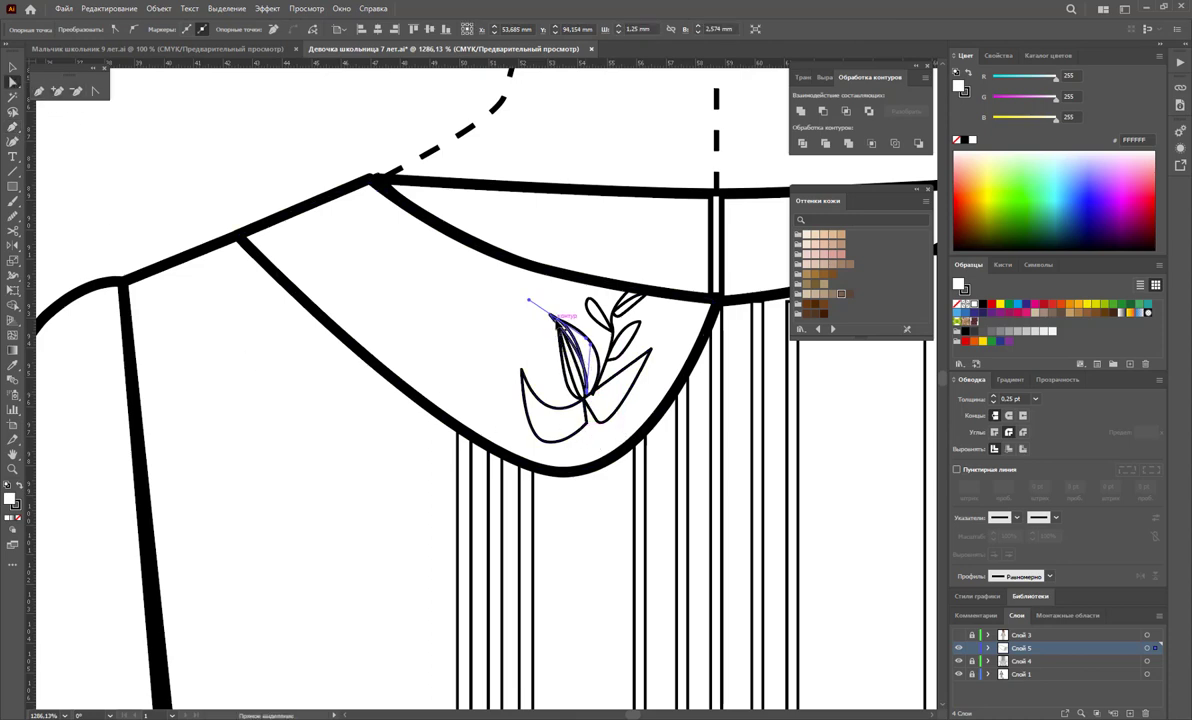
pyautogui.moveTo(557, 320); pyautogui.dragTo(580, 332)
# Freehand an inner line on a lower leaf and redraw the crescent petal and right-leaf edges.
pyautogui.click(255, 175)
pyautogui.click(39, 91)
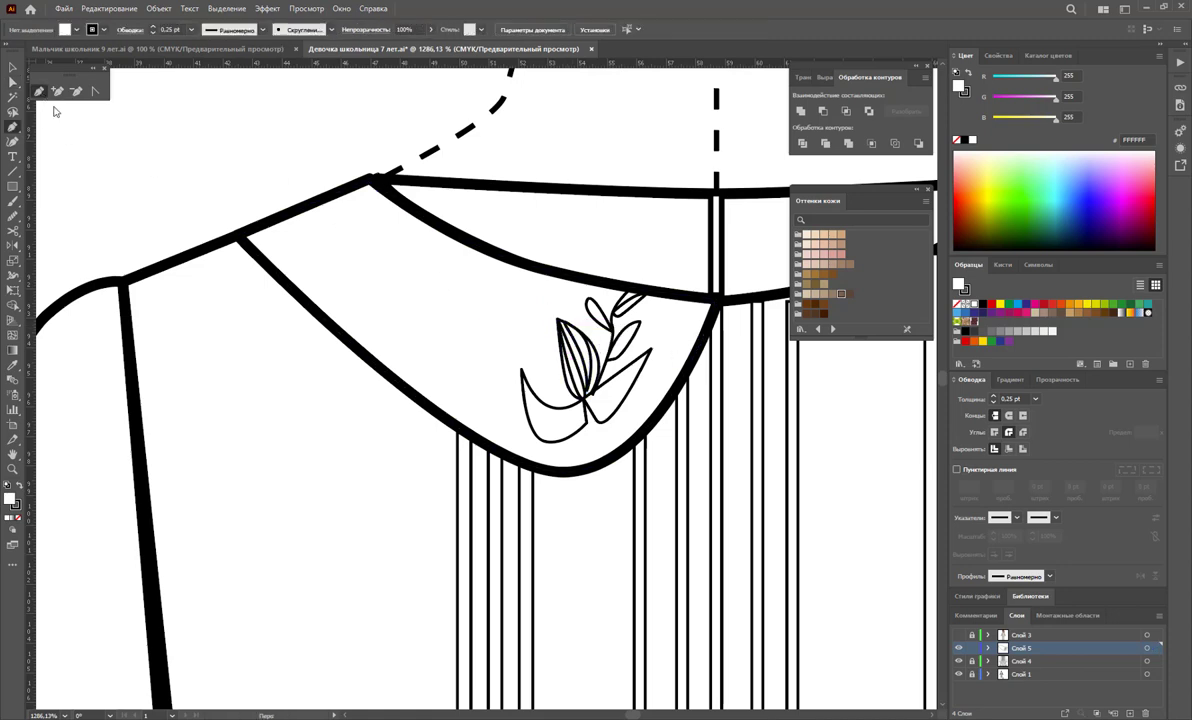
pyautogui.moveTo(520, 372)
pyautogui.mouseDown()
pyautogui.moveTo(585, 420)
pyautogui.moveTo(528, 397)
pyautogui.moveTo(521, 378)
pyautogui.moveTo(590, 412)
pyautogui.moveTo(650, 356)
pyautogui.moveTo(588, 400)
pyautogui.mouseUp()
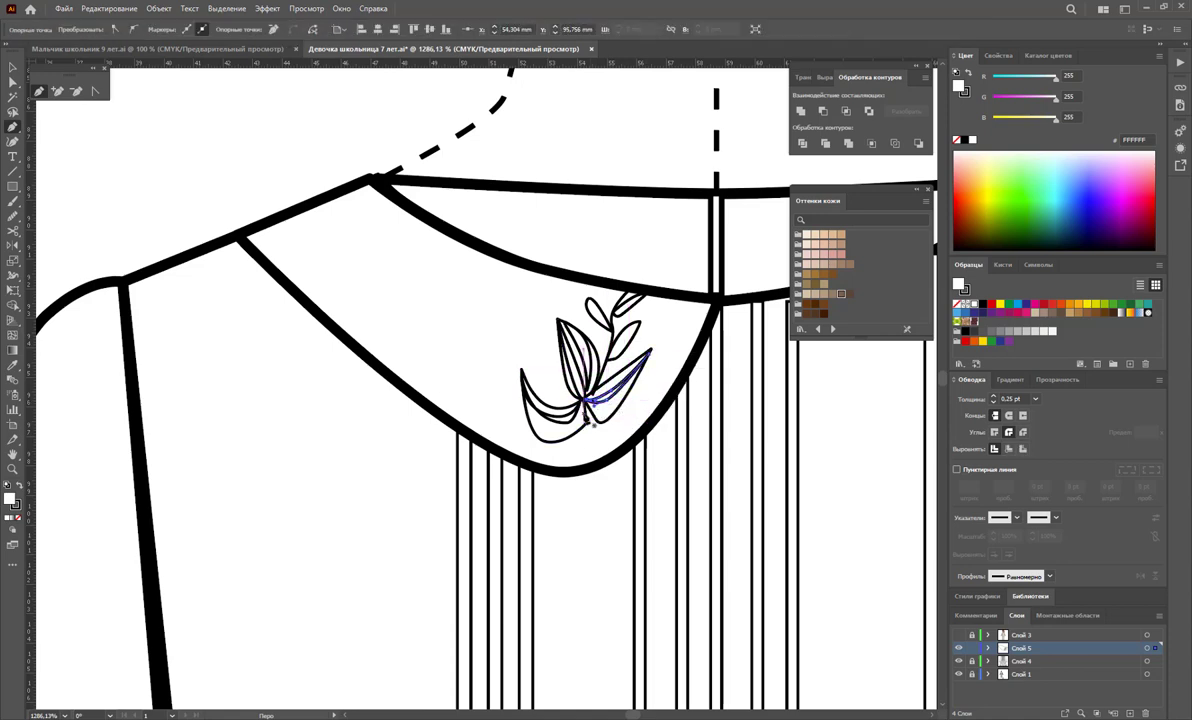
pyautogui.keyDown('ctrl'); pyautogui.click(525, 418); pyautogui.keyUp('ctrl')
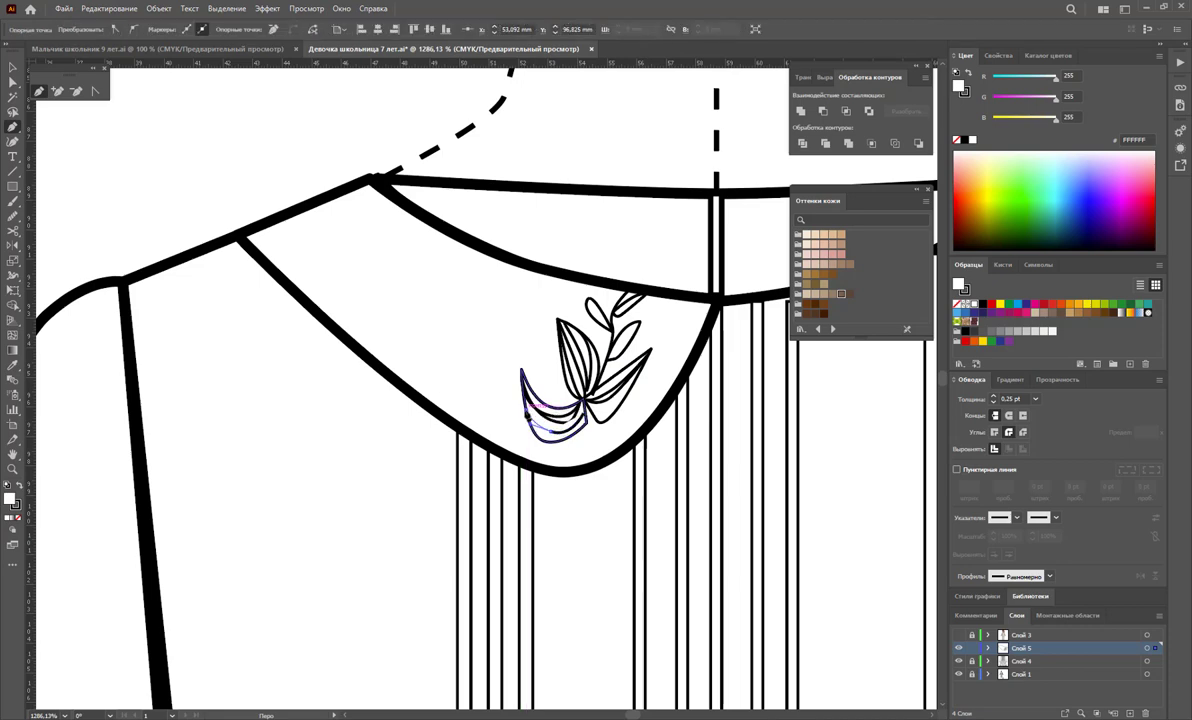
pyautogui.moveTo(522, 380); pyautogui.dragTo(570, 438)
pyautogui.keyDown('ctrl'); pyautogui.click(600, 416); pyautogui.keyUp('ctrl')
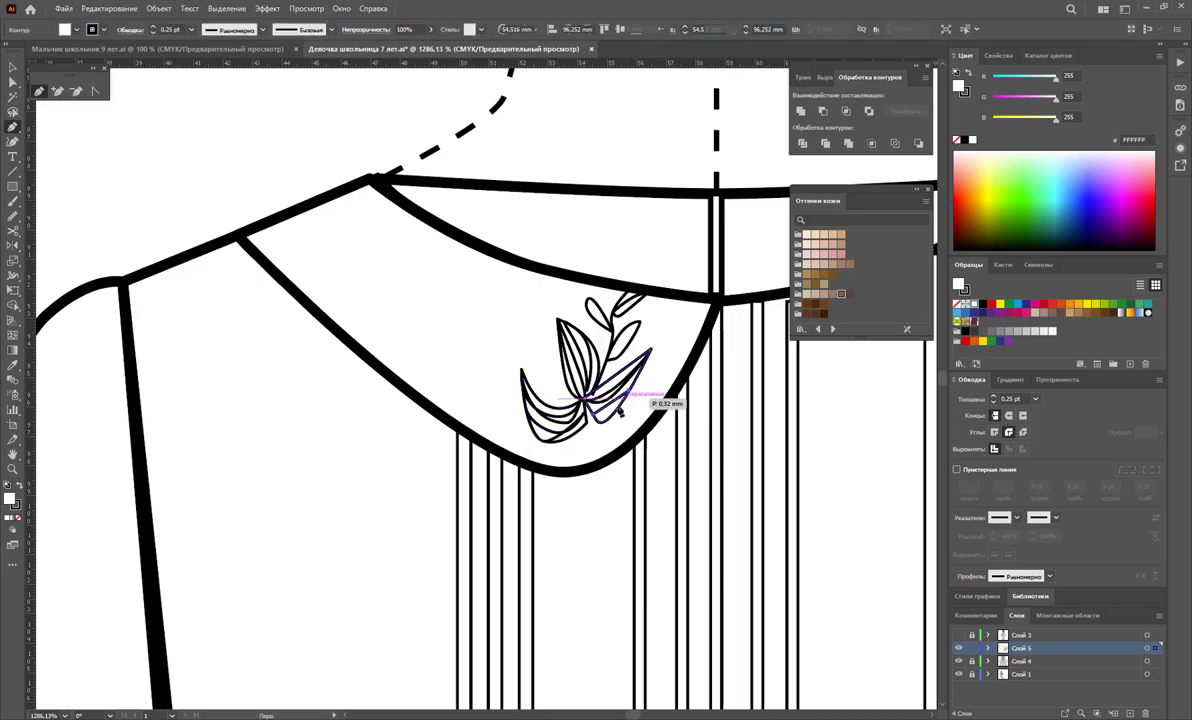
pyautogui.moveTo(665, 394); pyautogui.dragTo(604, 425)
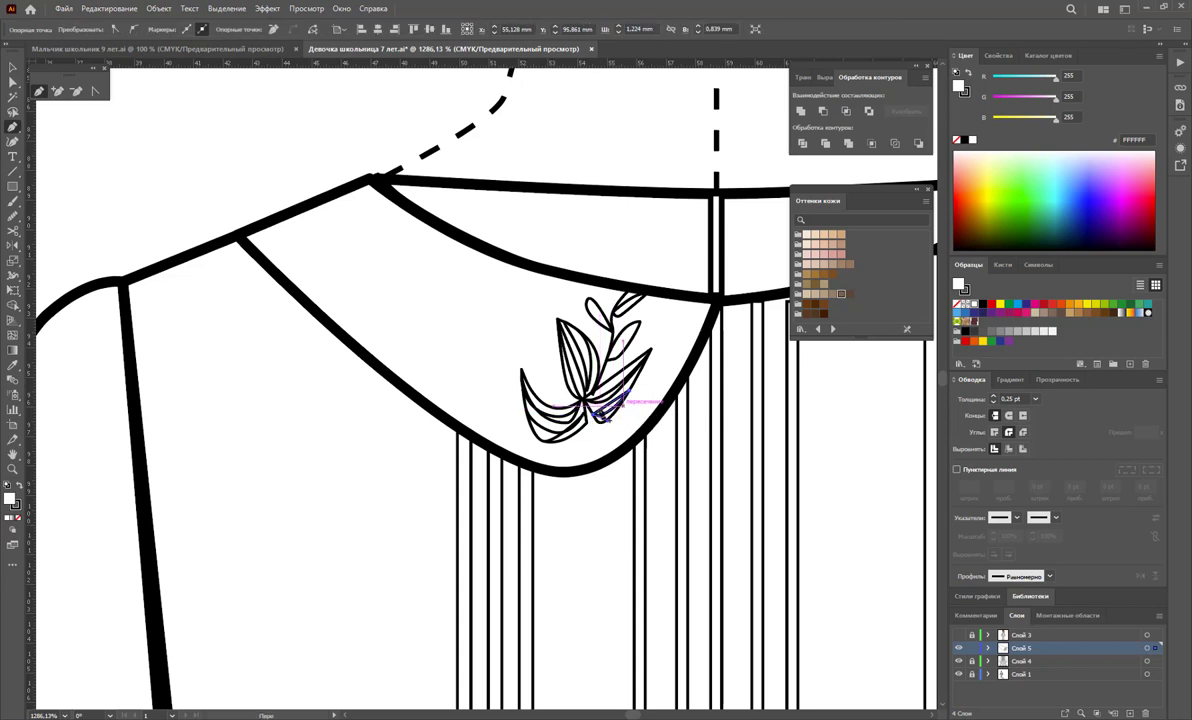
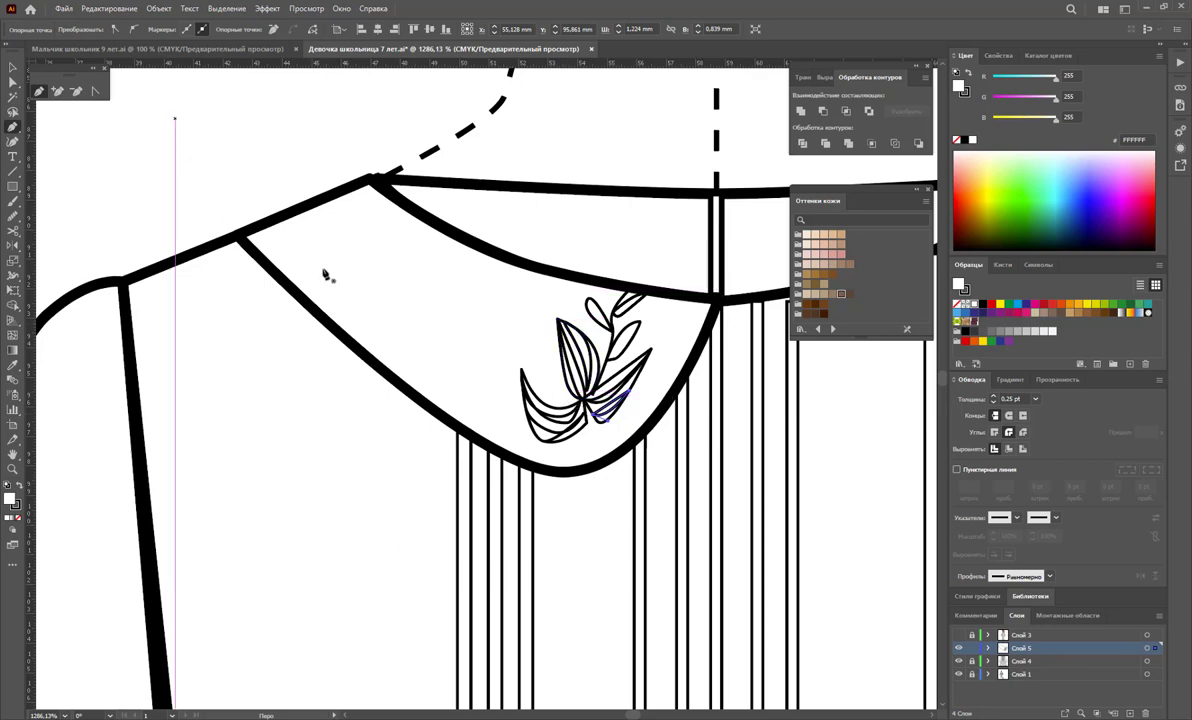
# Draw a new leaf at the sprig's base, then copy a leaf and the right laurel branch to the collar's upper left.
pyautogui.moveTo(447, 265)
pyautogui.mouseDown()
pyautogui.moveTo(372, 229)
pyautogui.moveTo(459, 252)
pyautogui.mouseUp()
pyautogui.click(365, 222)
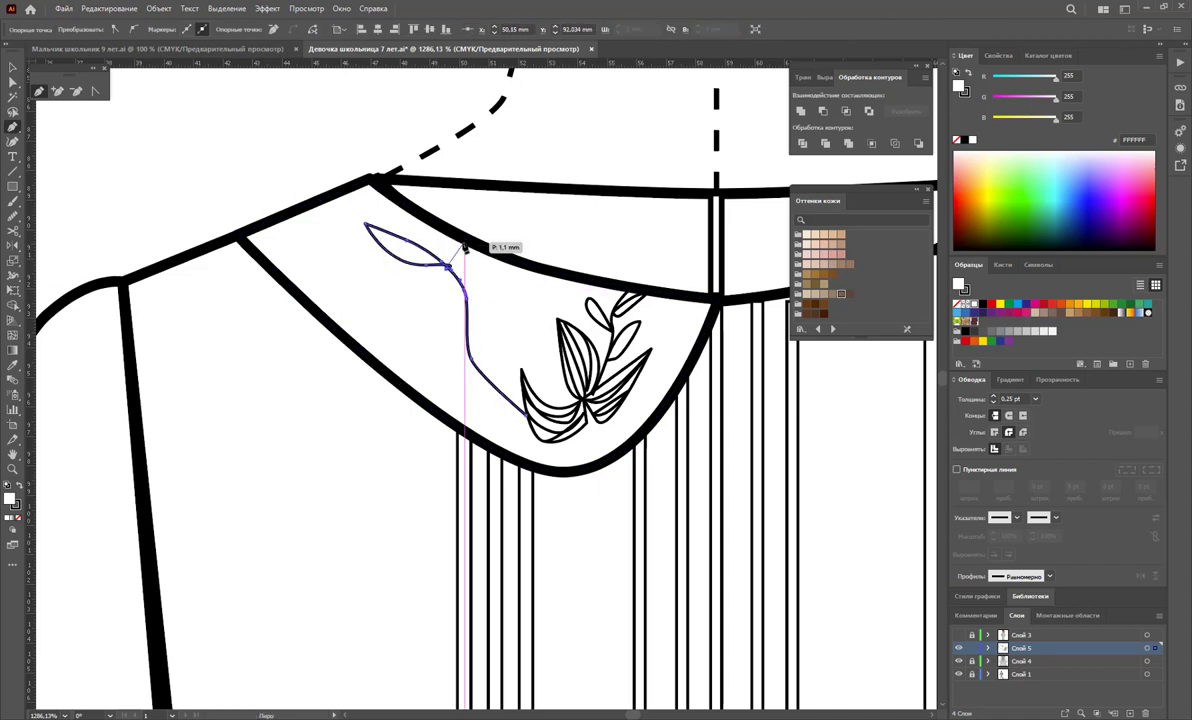
pyautogui.hotkey('ctrl', 'z')
pyautogui.hotkey('ctrl', 'z')
pyautogui.hotkey('ctrl', 'shift', 'z')
pyautogui.hotkey('ctrl', 'shift', 'z')
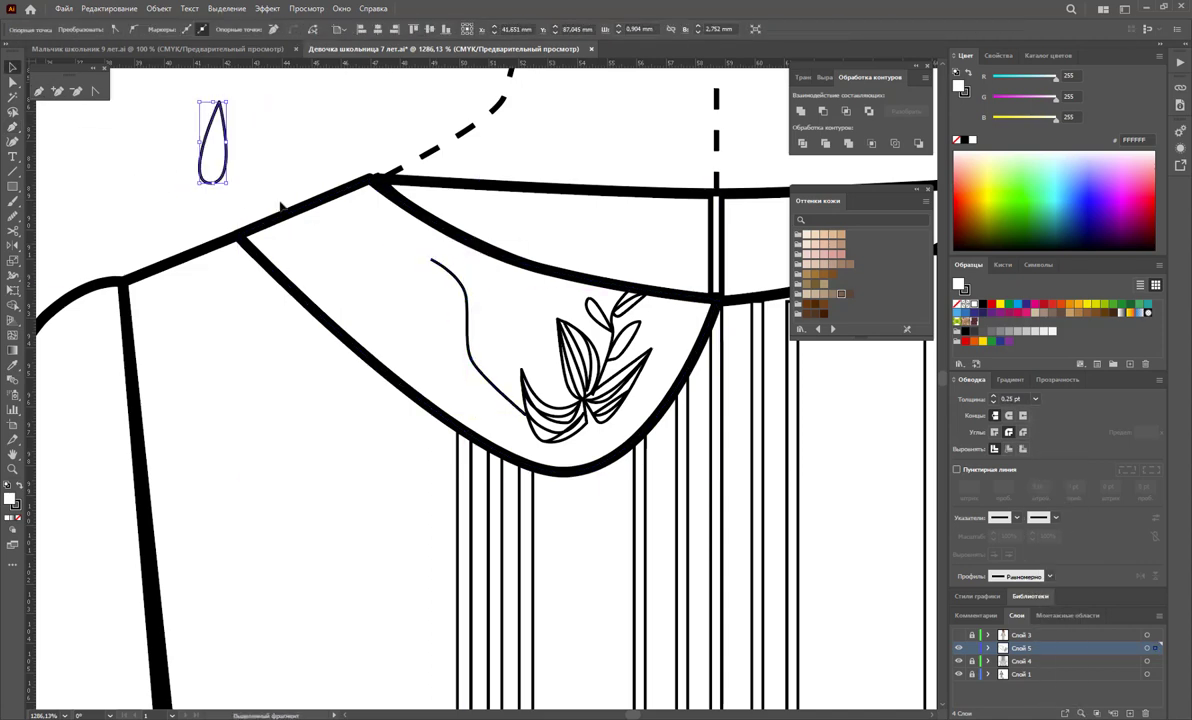
pyautogui.moveTo(455, 343)
pyautogui.mouseDown()
pyautogui.moveTo(470, 383)
pyautogui.moveTo(428, 335)
pyautogui.moveTo(484, 300)
pyautogui.moveTo(483, 313)
pyautogui.mouseUp()
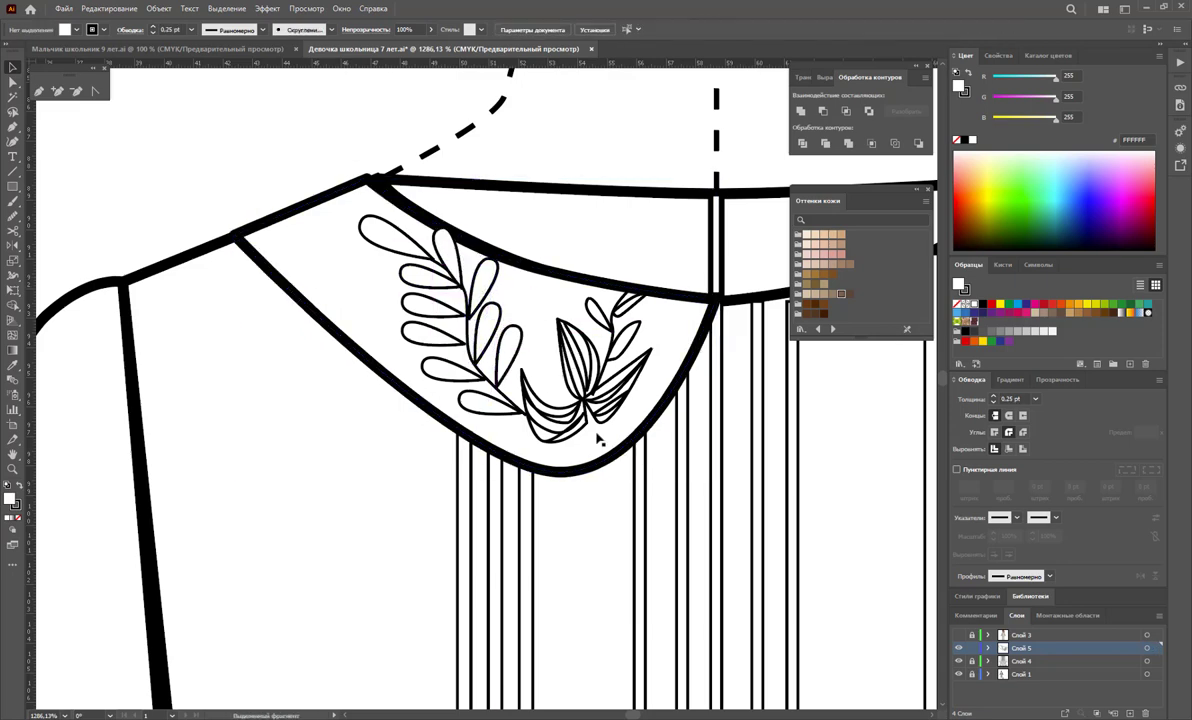
pyautogui.moveTo(599, 434); pyautogui.dragTo(279, 167)
# Draw a hook-shaped curl with the Pen tool and place copies of it across the collar.
pyautogui.press('p')
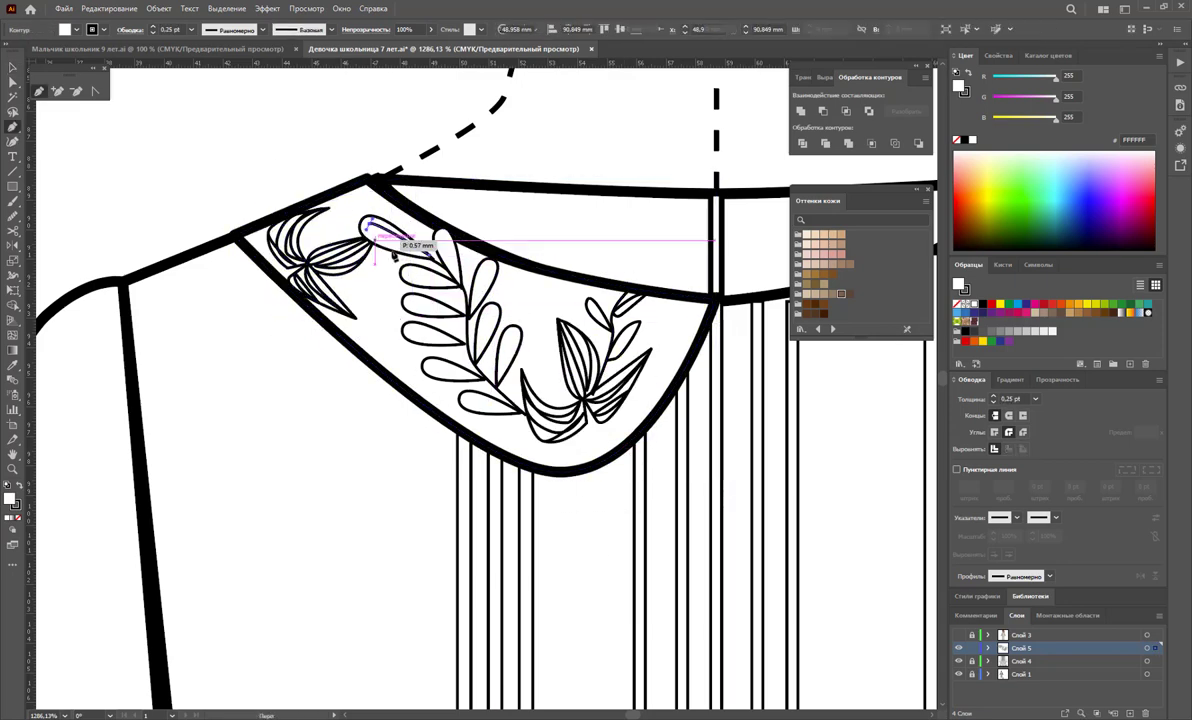
pyautogui.click(505, 335)
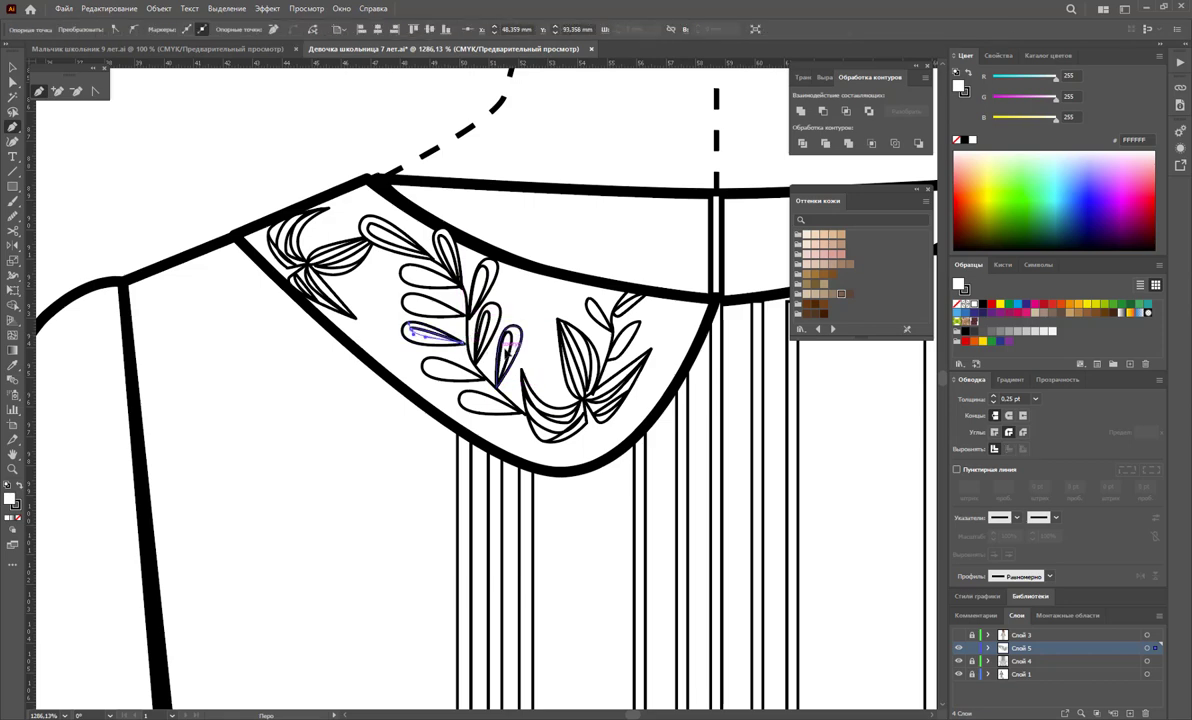
pyautogui.keyDown('ctrl'); pyautogui.click(485, 404); pyautogui.keyUp('ctrl')
pyautogui.moveTo(378, 305); pyautogui.dragTo(395, 340)
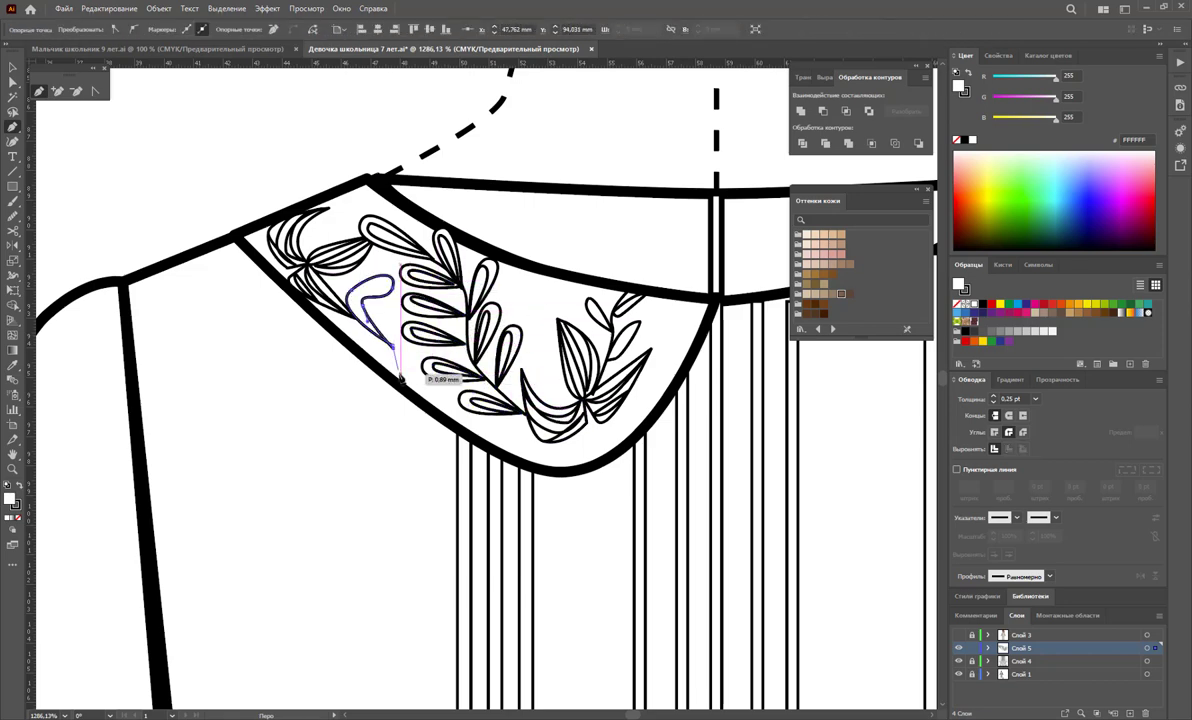
pyautogui.keyDown('ctrl'); pyautogui.click(383, 298); pyautogui.keyUp('ctrl')
pyautogui.moveTo(383, 287)
pyautogui.mouseDown()
pyautogui.moveTo(690, 325)
pyautogui.moveTo(346, 215)
pyautogui.moveTo(540, 297)
pyautogui.mouseUp()
# Build a small five-petal flower from ellipses and move it to the collar's bottom edge.
pyautogui.press('l')
pyautogui.moveTo(160, 190)
pyautogui.mouseDown()
pyautogui.moveTo(173, 203)
pyautogui.moveTo(98, 158)
pyautogui.moveTo(200, 150)
pyautogui.moveTo(146, 198)
pyautogui.moveTo(552, 475)
pyautogui.mouseUp()
pyautogui.press('a')
pyautogui.press('v')
pyautogui.hotkey('ctrl', 'shift', 'a')
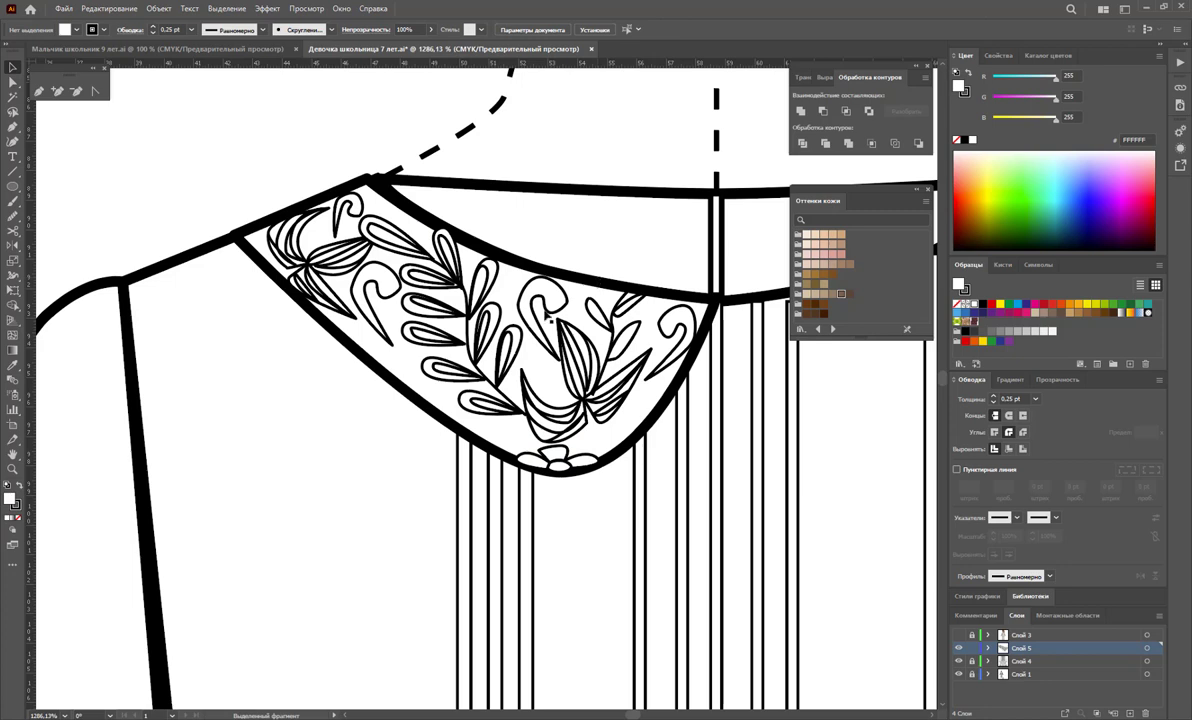
# Change the collar outline's stroke weight from 1 pt to 0.5 pt.
pyautogui.click(390, 370)
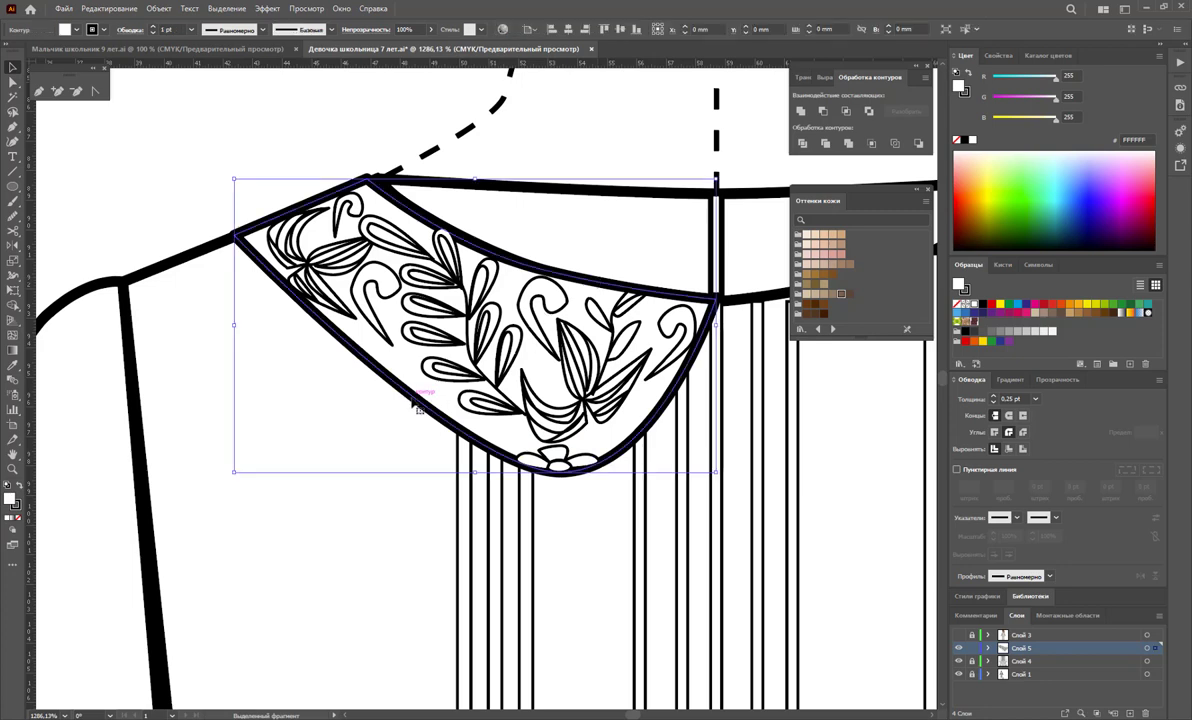
pyautogui.click(1035, 399)
pyautogui.click(1000, 416)
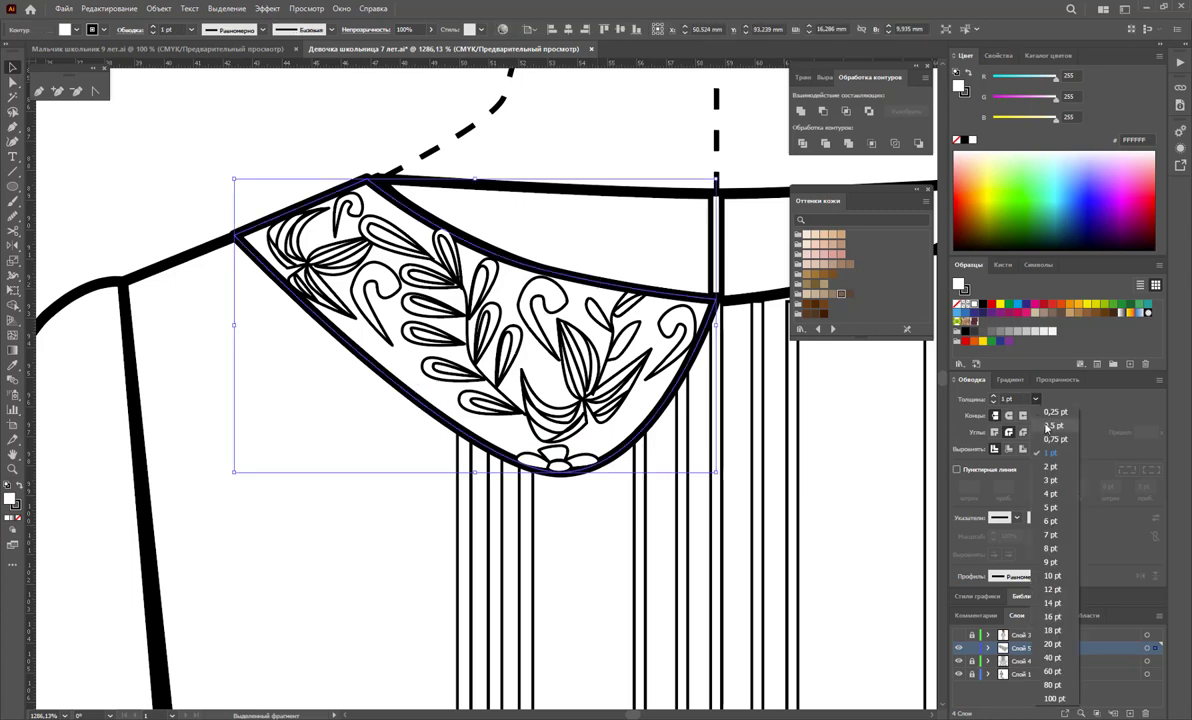
pyautogui.click(239, 155)
# Scroll up to the blank area above the collar and look at the ellipse size options.
pyautogui.scroll(2, 272, 234)
pyautogui.scroll(3, 273, 235)
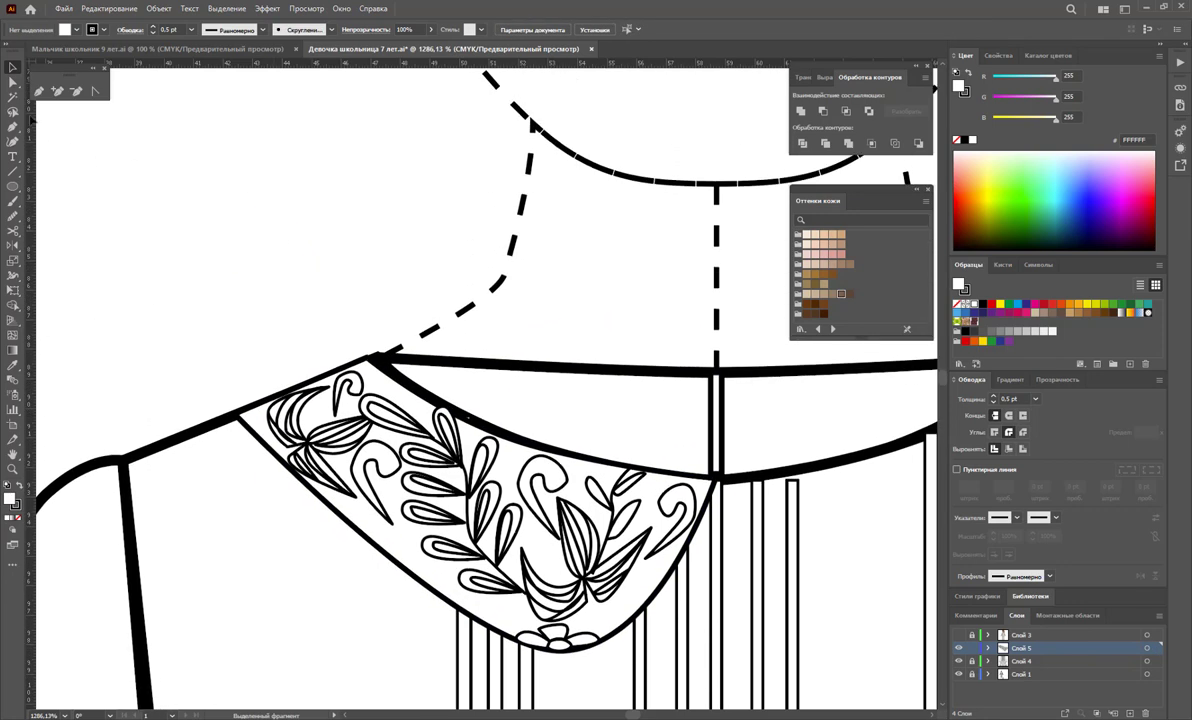
pyautogui.click(13, 187)
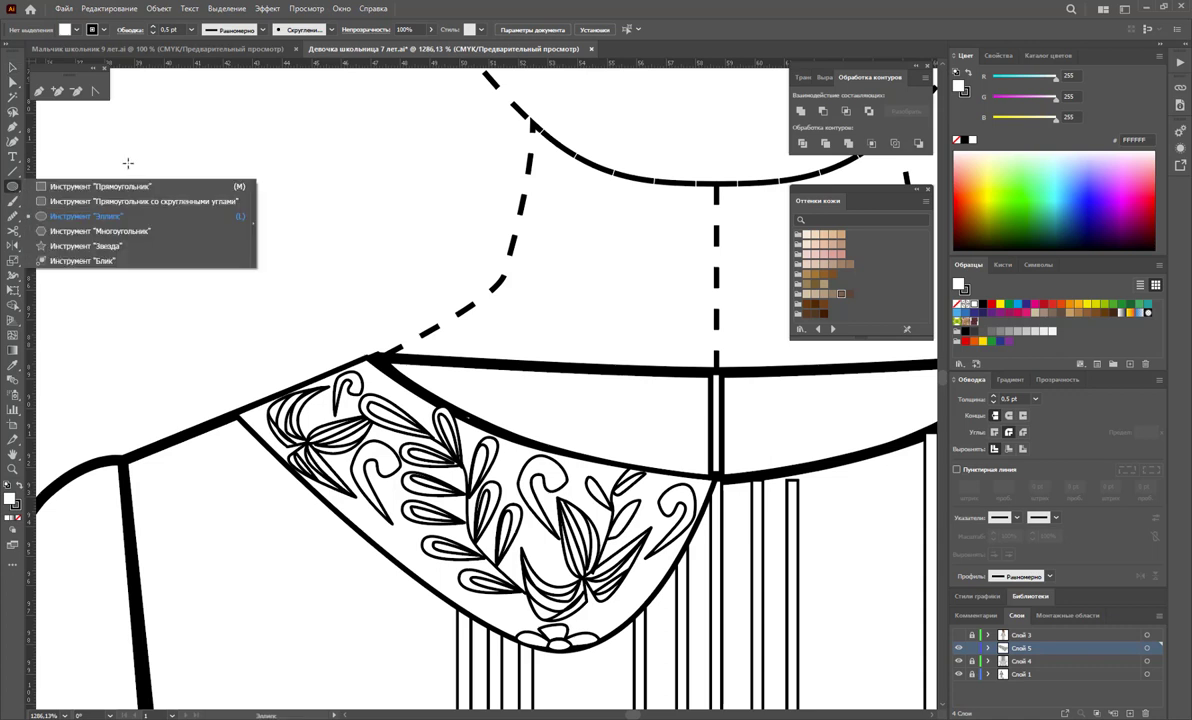
pyautogui.click(128, 163)
pyautogui.click(625, 387)
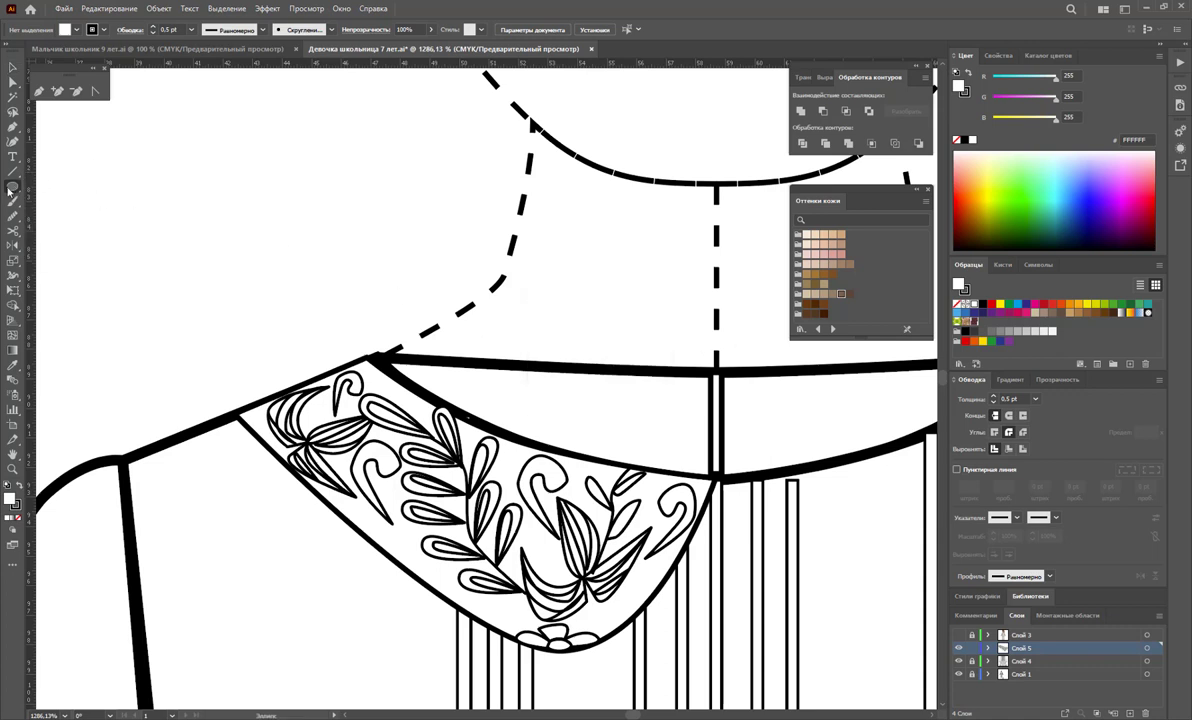
pyautogui.click(13, 187)
# Draw a rounded square above the collar with a 0.35 mm corner radius.
pyautogui.click(110, 205)
pyautogui.moveTo(128, 191)
pyautogui.mouseDown()
pyautogui.moveTo(186, 281)
pyautogui.moveTo(203, 283)
pyautogui.mouseUp()
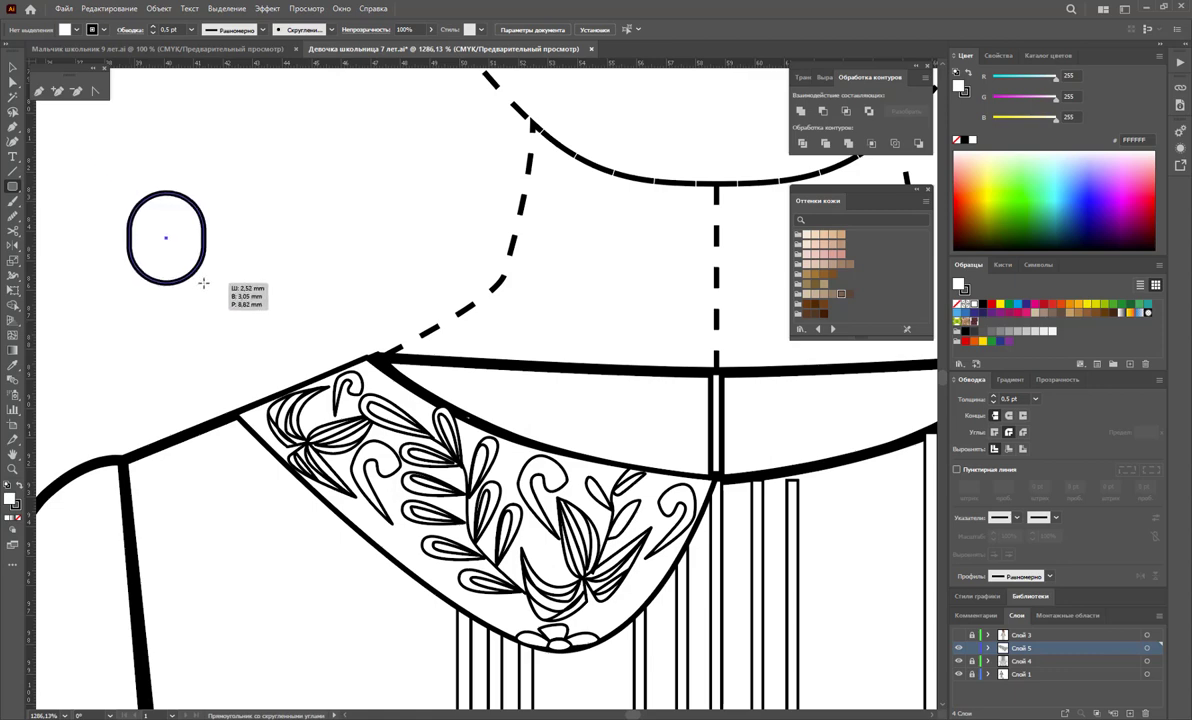
pyautogui.press('Left')
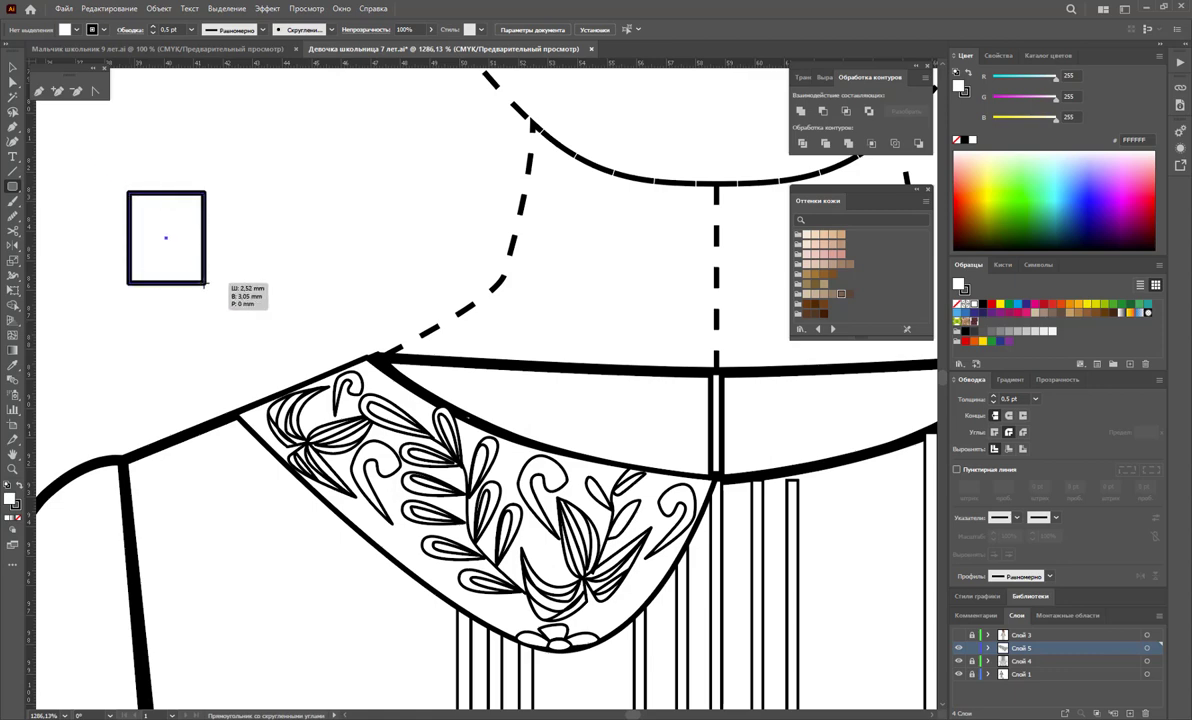
pyautogui.press('Up')
pyautogui.press('Up')
pyautogui.press('Up')
pyautogui.moveTo(203, 283); pyautogui.dragTo(224, 297)
pyautogui.press('Up')
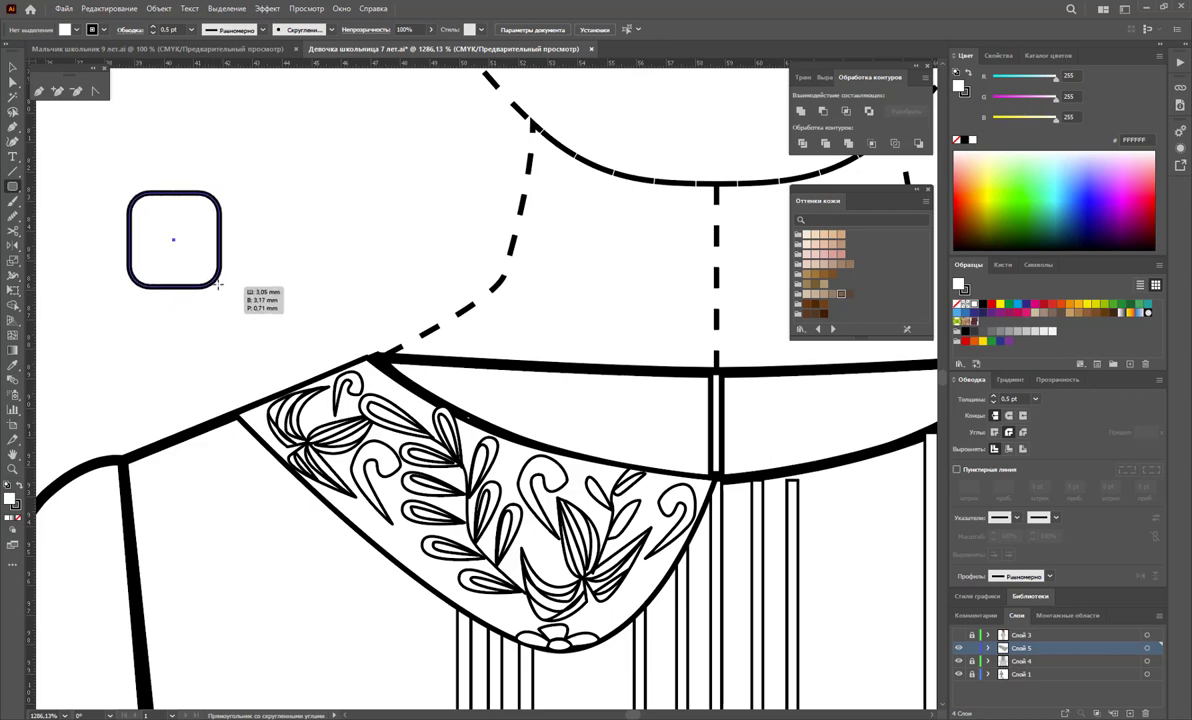
pyautogui.press('Down')
pyautogui.press('Down')
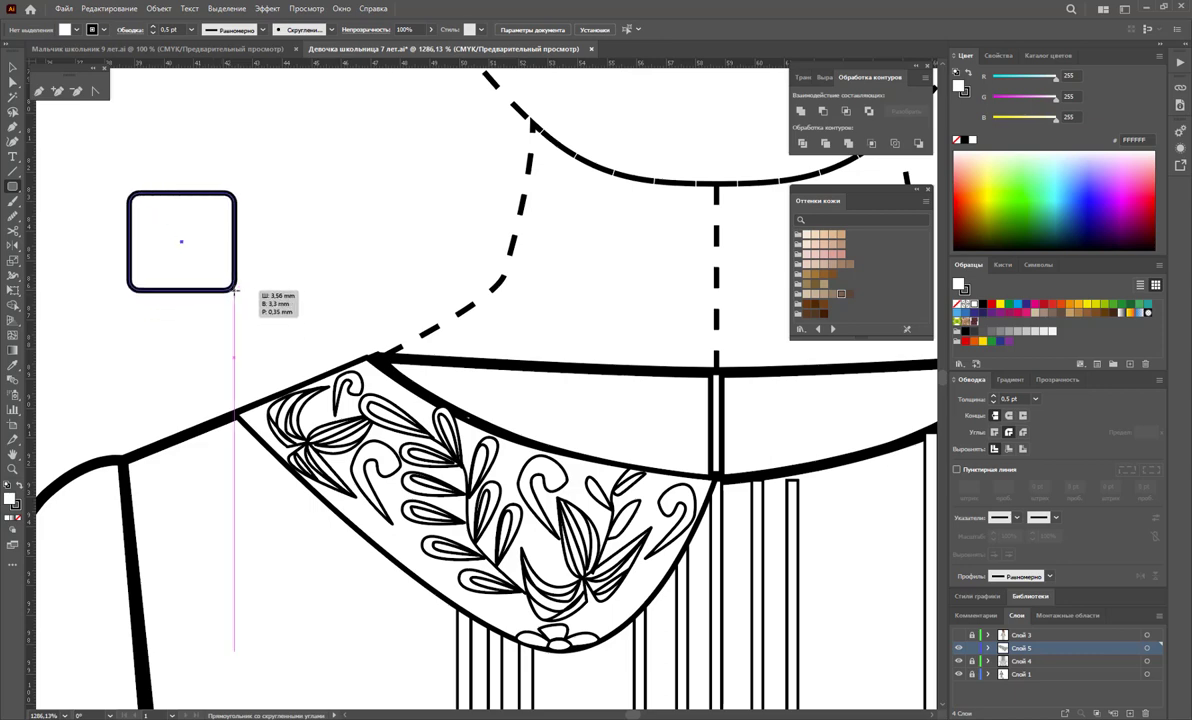
pyautogui.moveTo(224, 297); pyautogui.dragTo(232, 296)
# Shrink the rounded square to about 0.431 mm and give it a 0.05 pt stroke.
pyautogui.click(9, 69)
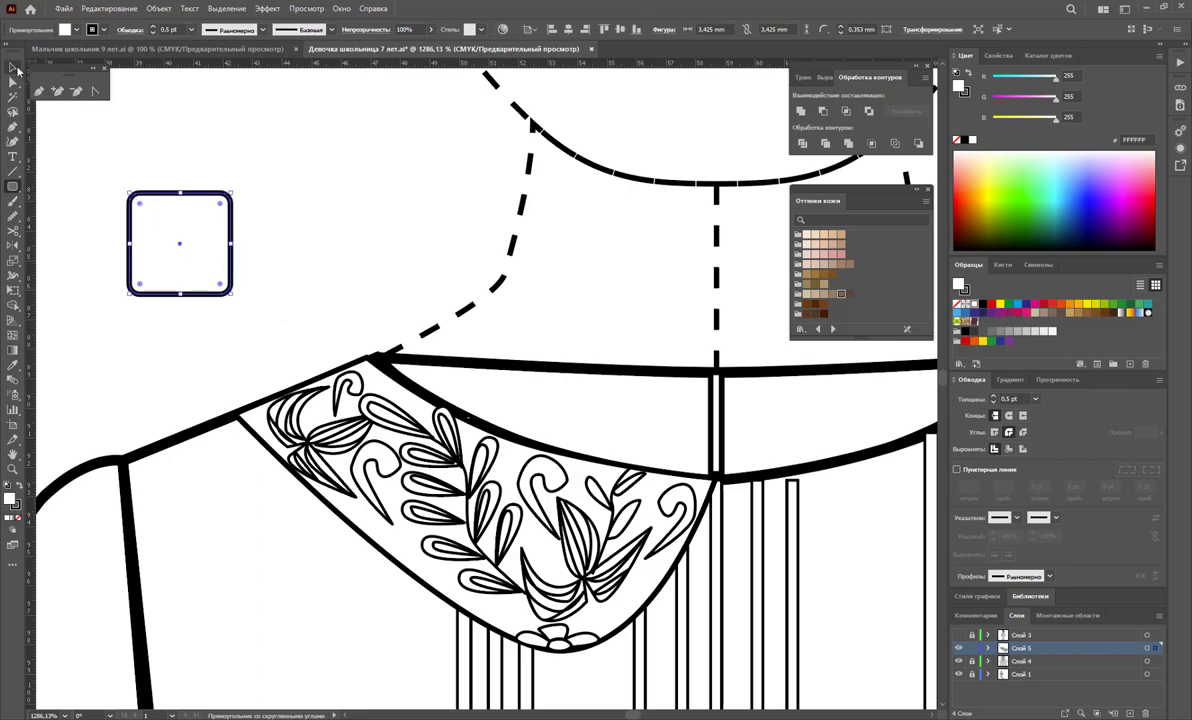
pyautogui.click(1035, 398)
pyautogui.click(970, 385)
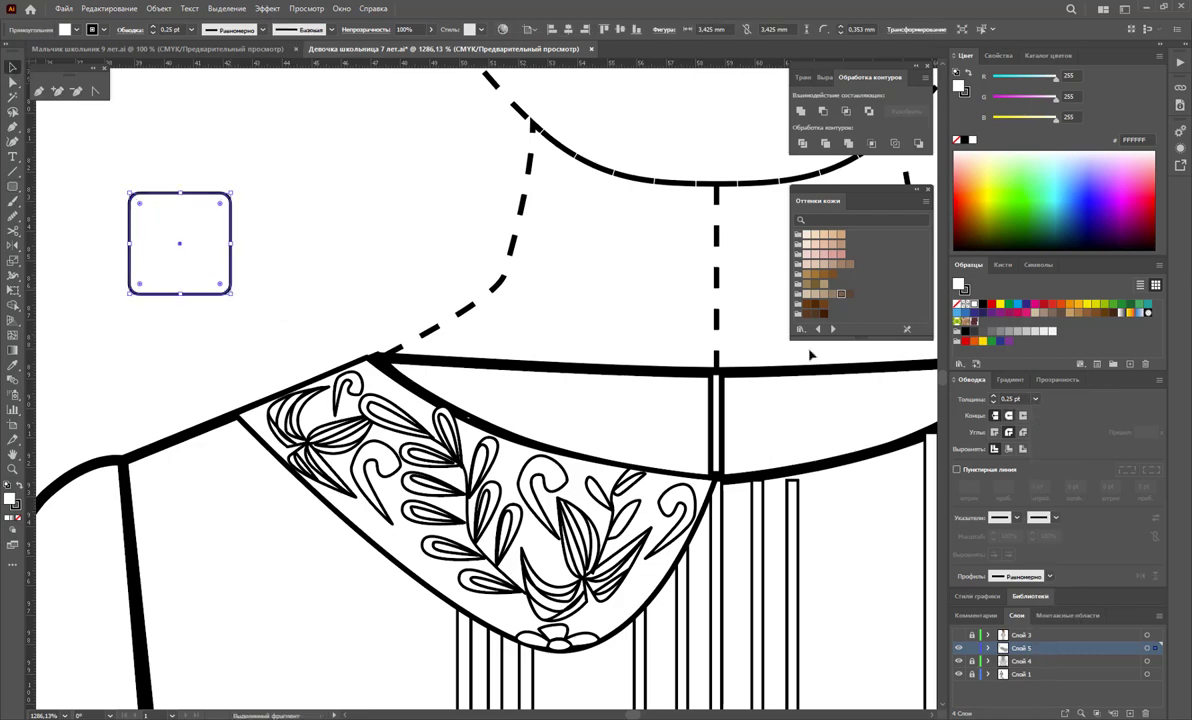
pyautogui.moveTo(232, 294); pyautogui.dragTo(152, 215)
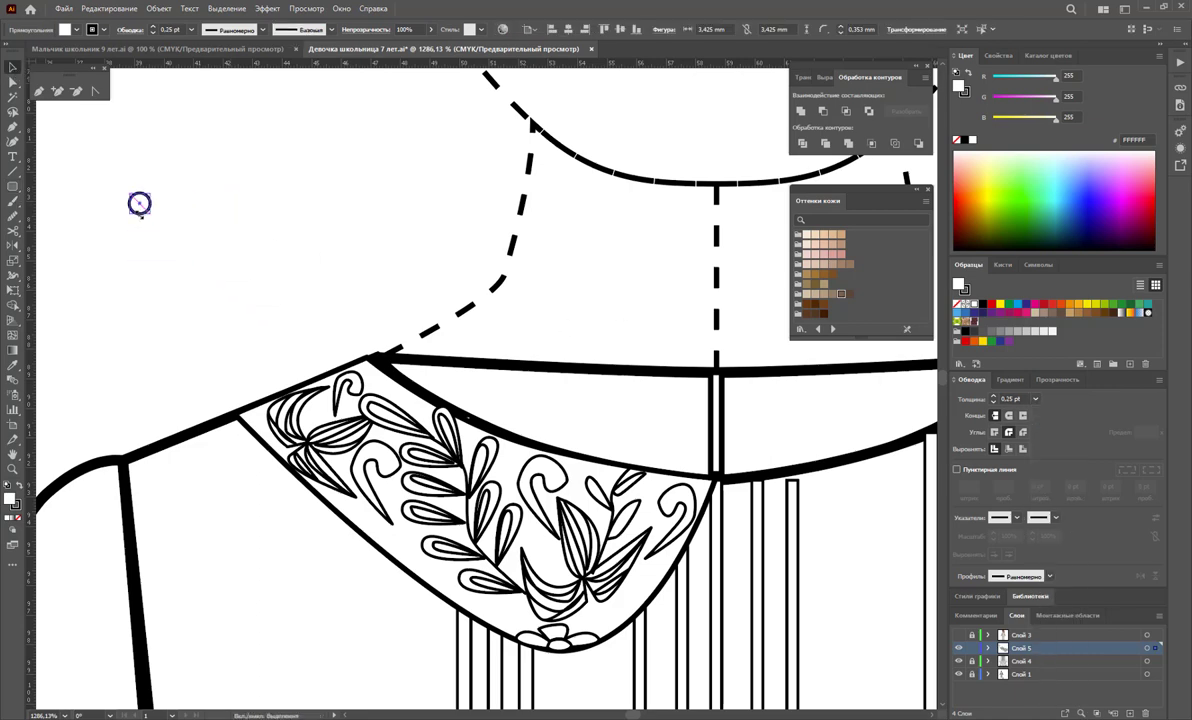
pyautogui.click(1016, 398)
pyautogui.write('0,05')
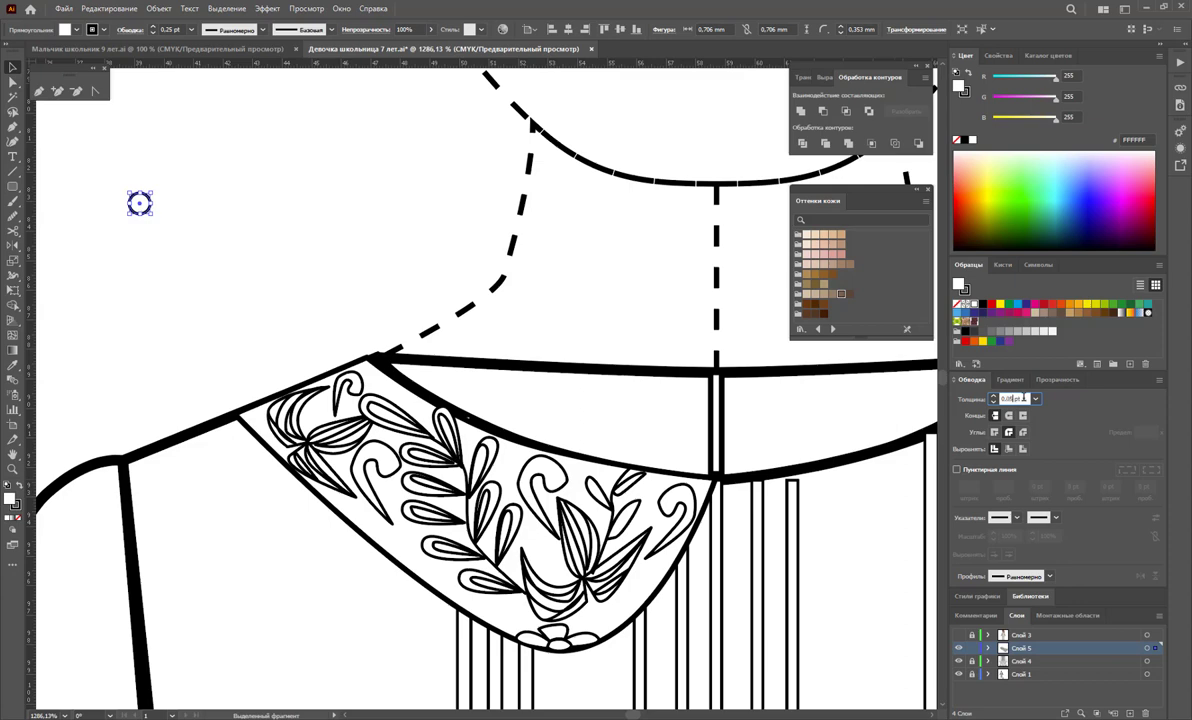
pyautogui.press('Return')
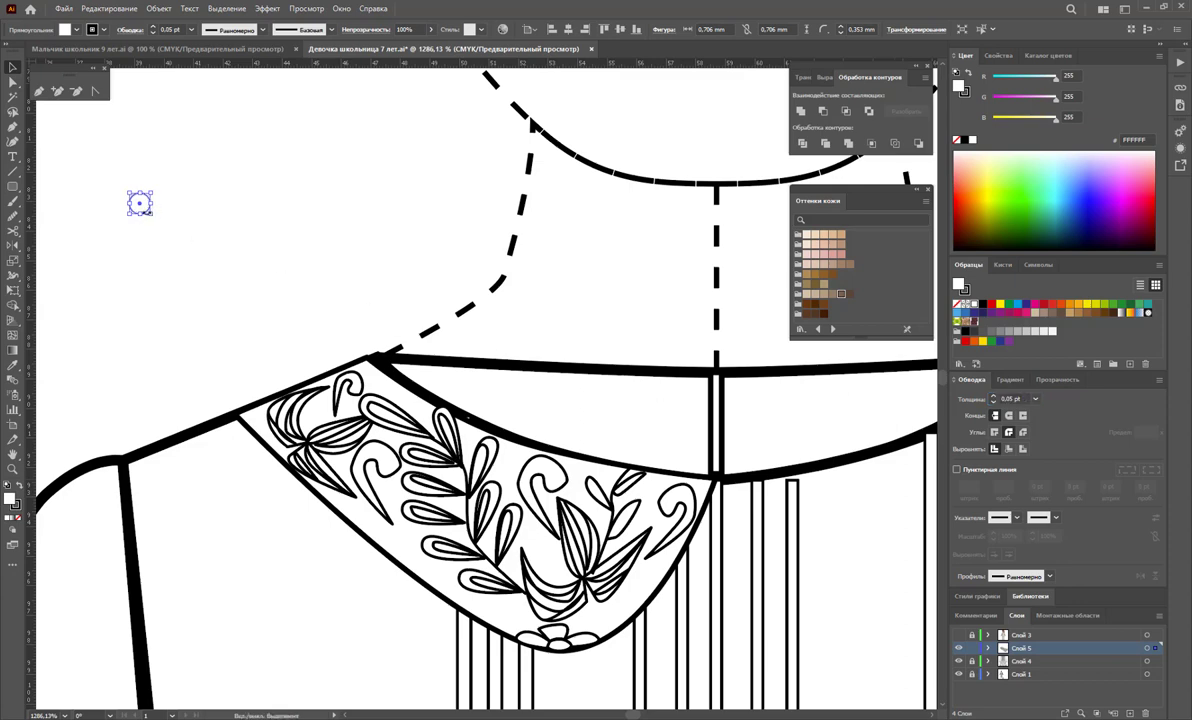
pyautogui.click(212, 263)
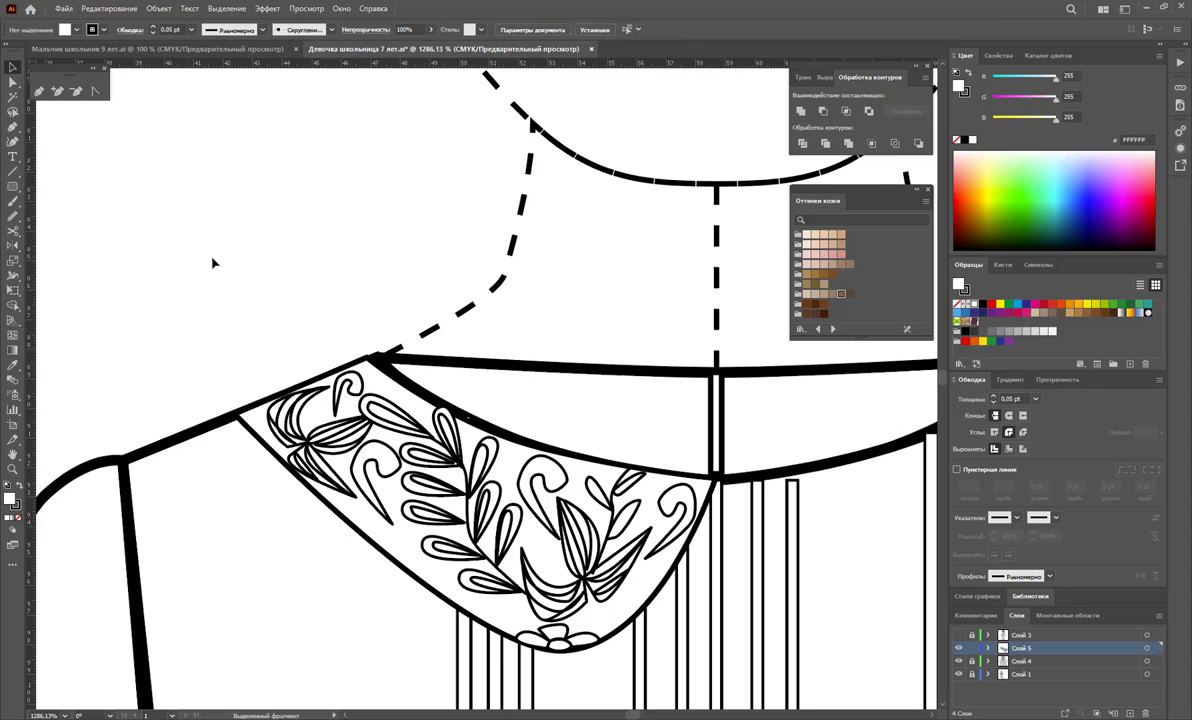
# Draw a small test rectangle, then delete it.
pyautogui.click(12, 188)
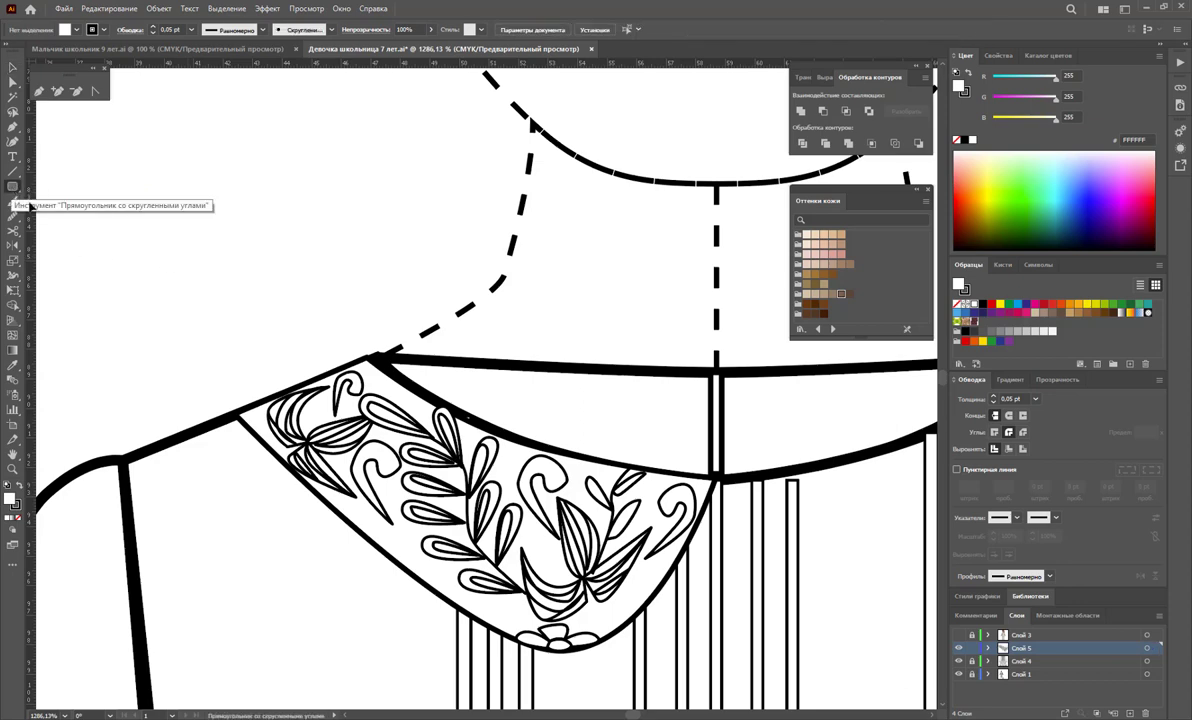
pyautogui.moveTo(12, 188)
pyautogui.mouseDown()
pyautogui.moveTo(60, 189)
pyautogui.moveTo(113, 231)
pyautogui.moveTo(105, 224)
pyautogui.mouseUp()
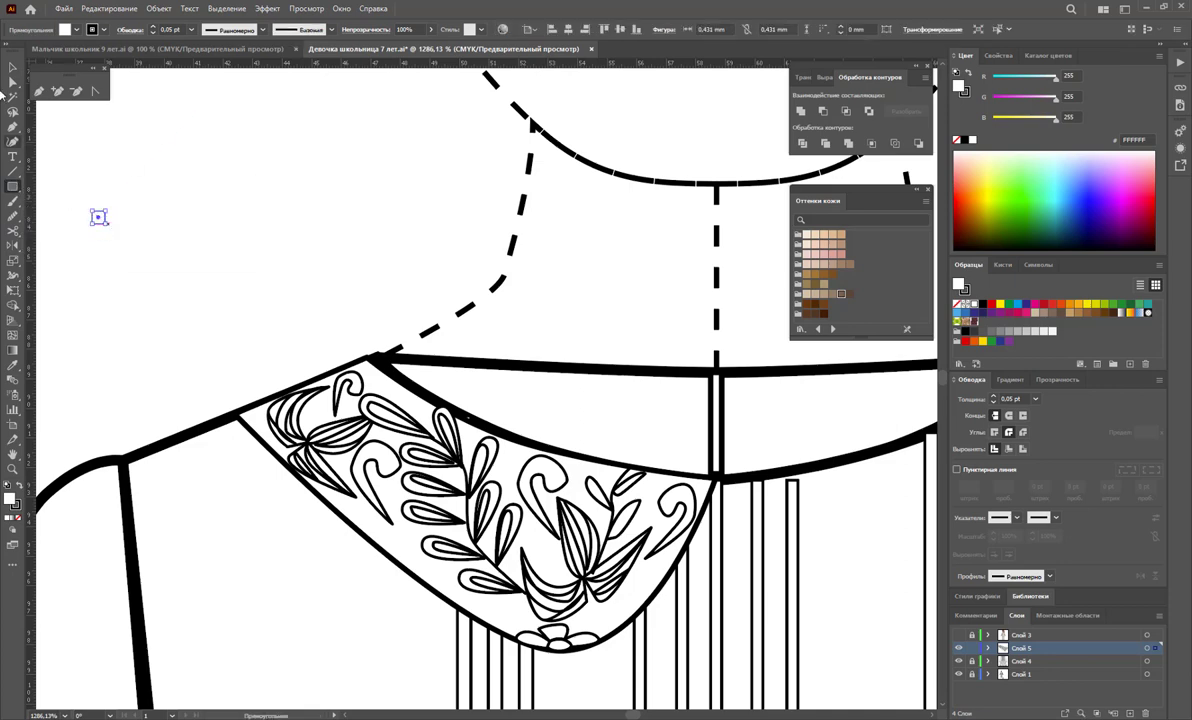
pyautogui.click(12, 67)
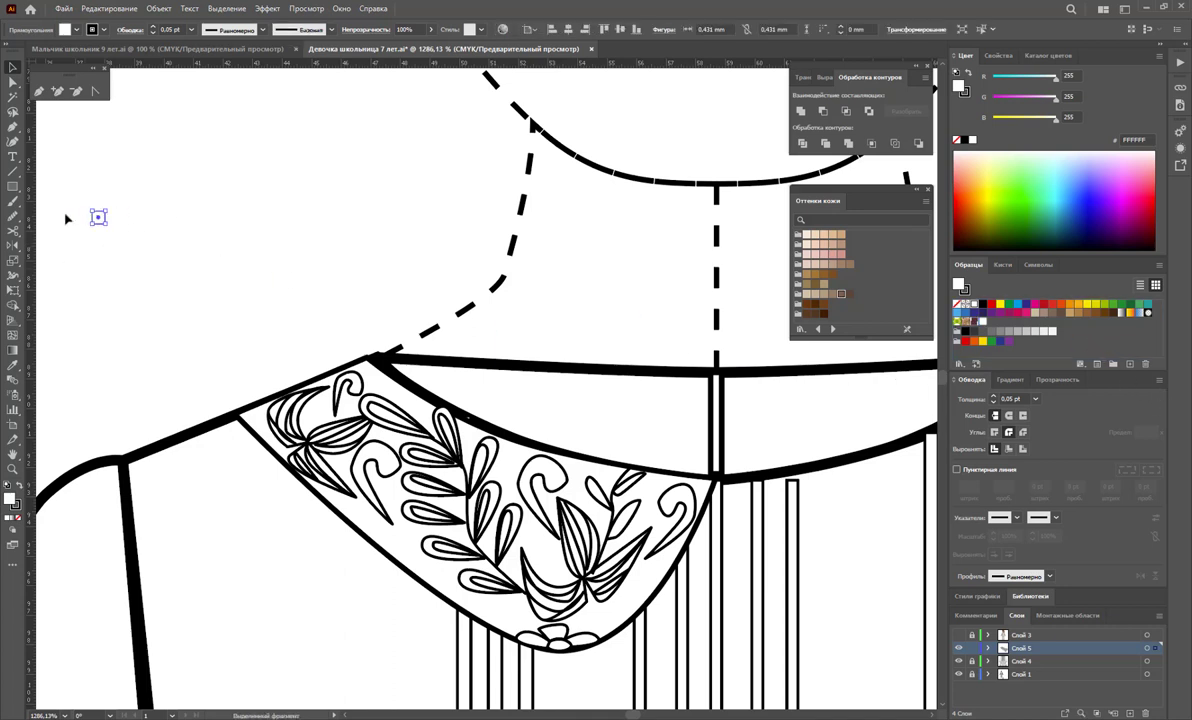
pyautogui.click(113, 229)
pyautogui.moveTo(113, 229); pyautogui.dragTo(68, 176)
pyautogui.press('Delete')
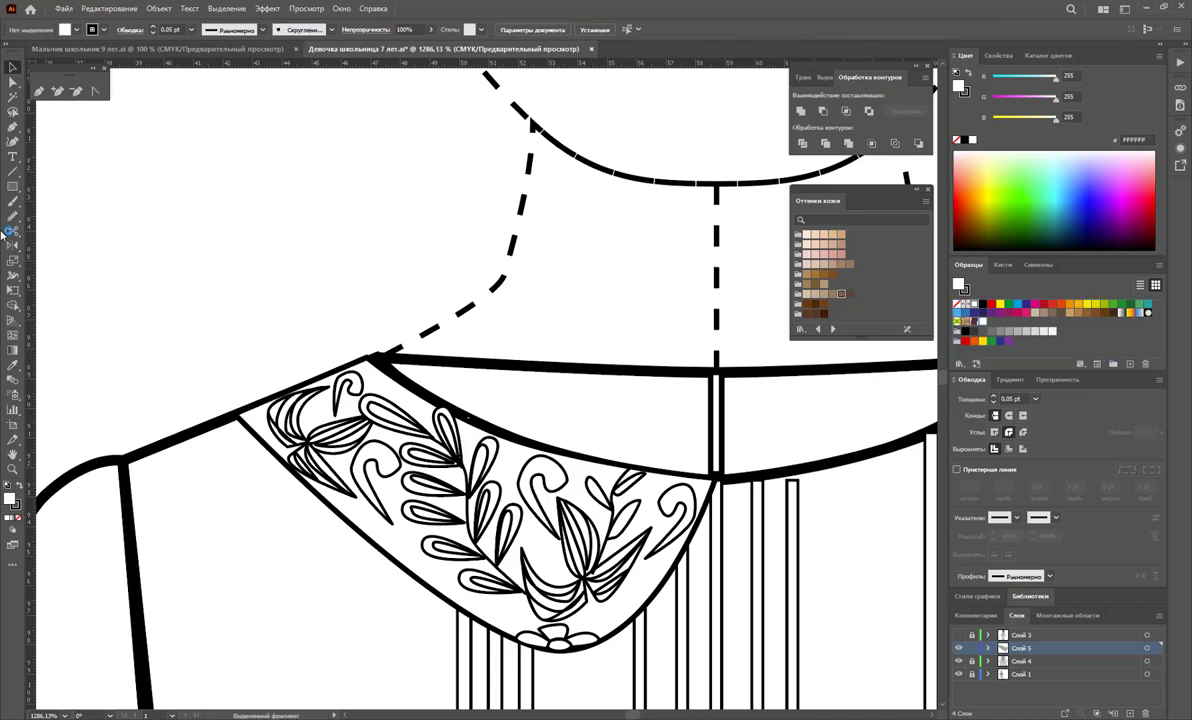
# Draw a 2.983 × 2.395 mm rectangle above the collar filled with a grid pattern.
pyautogui.click(12, 186)
pyautogui.moveTo(164, 151); pyautogui.dragTo(295, 264)
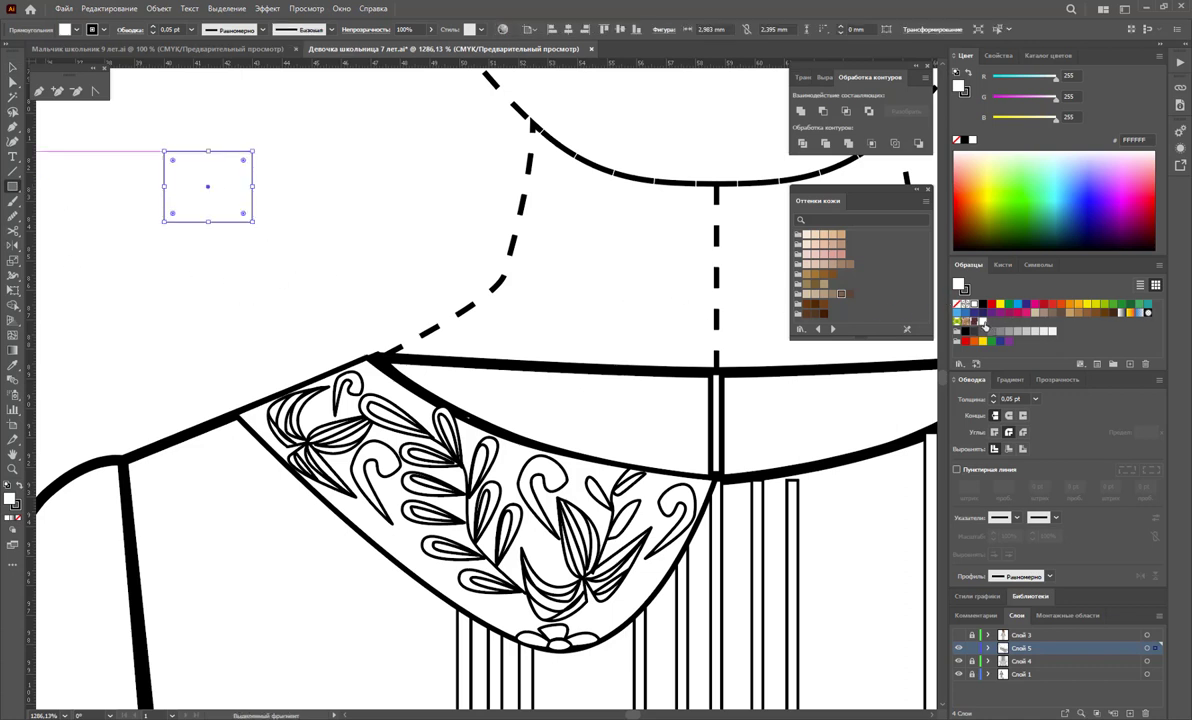
pyautogui.click(983, 322)
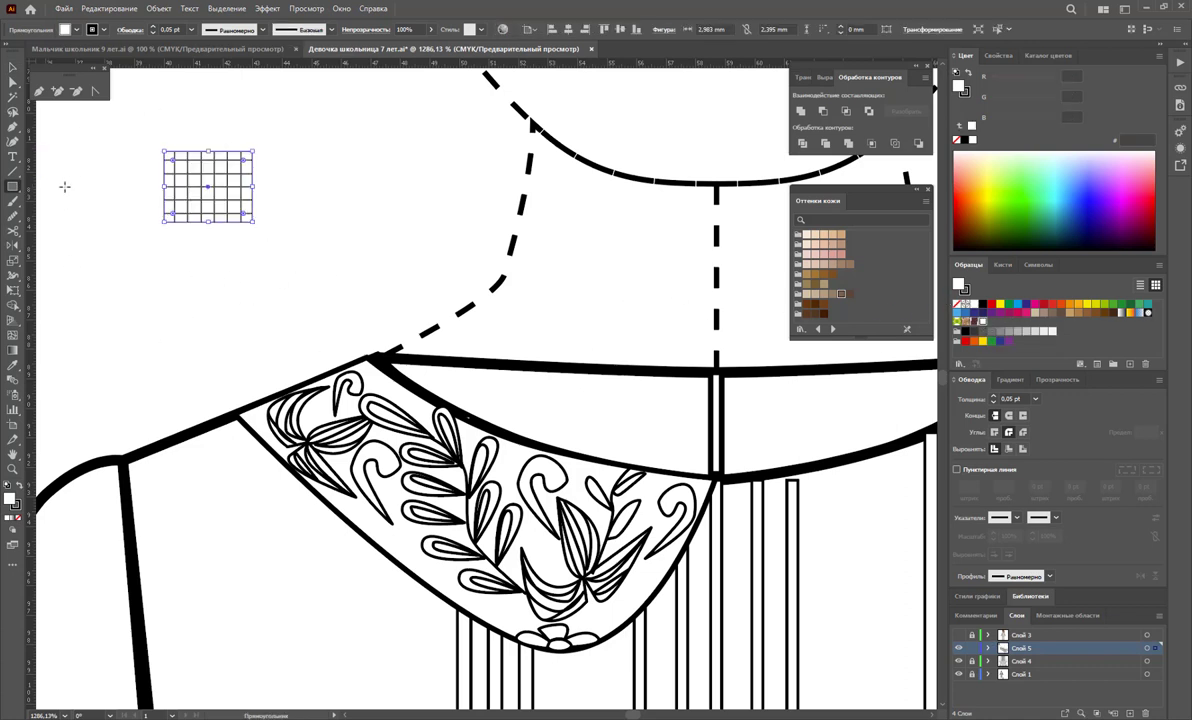
# Open the Rotate dialog for the grid rectangle.
pyautogui.click(12, 247)
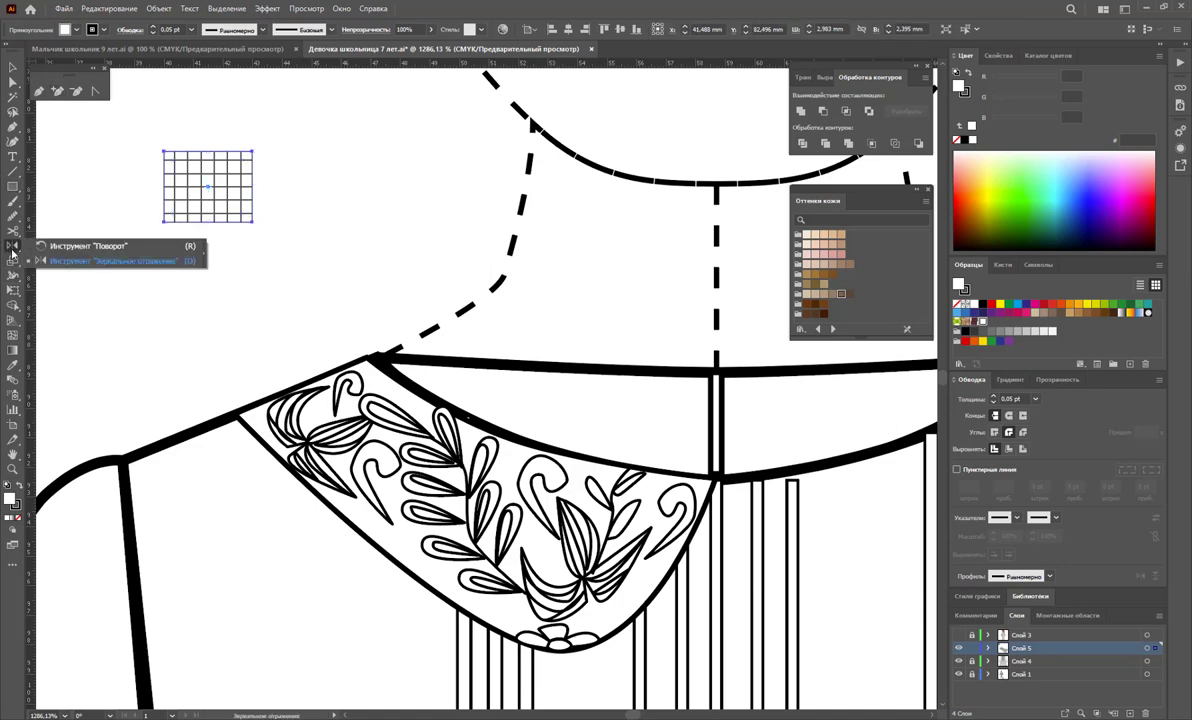
pyautogui.click(70, 245)
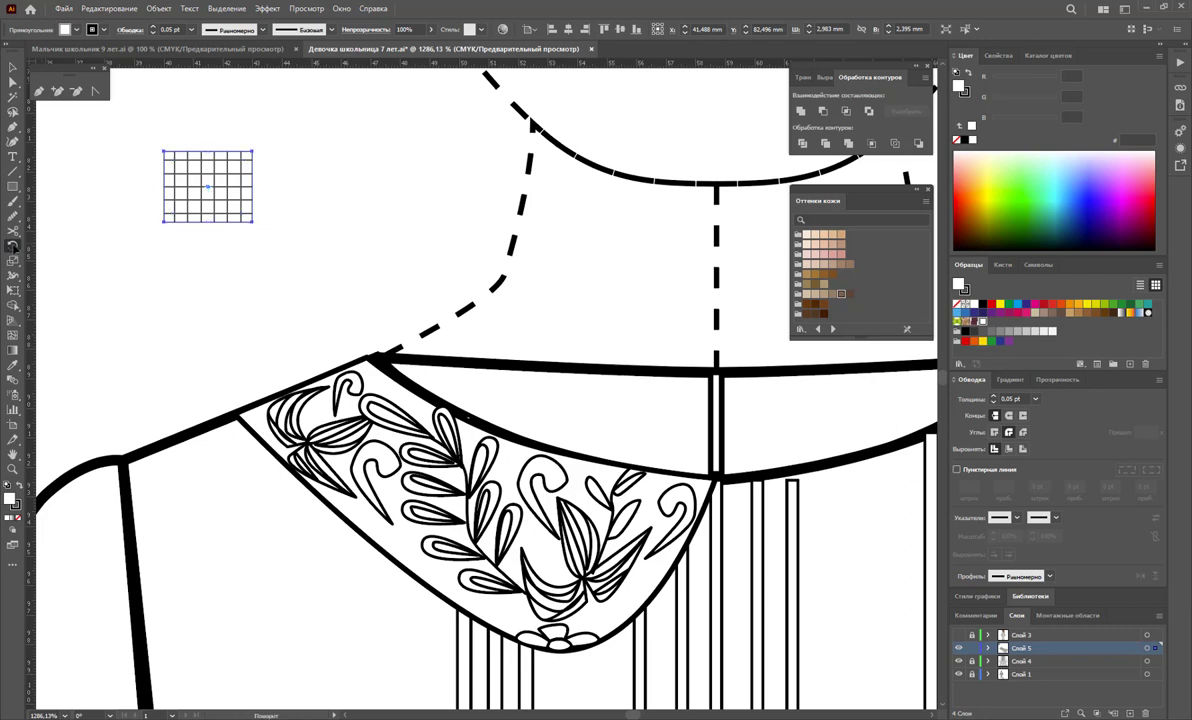
pyautogui.keyDown('alt'); pyautogui.click(173, 289); pyautogui.keyUp('alt')
# Rotate only the grid pattern by 45°, with Transform Objects unchecked so the rectangle stays upright.
pyautogui.moveTo(216, 162); pyautogui.dragTo(231, 279)
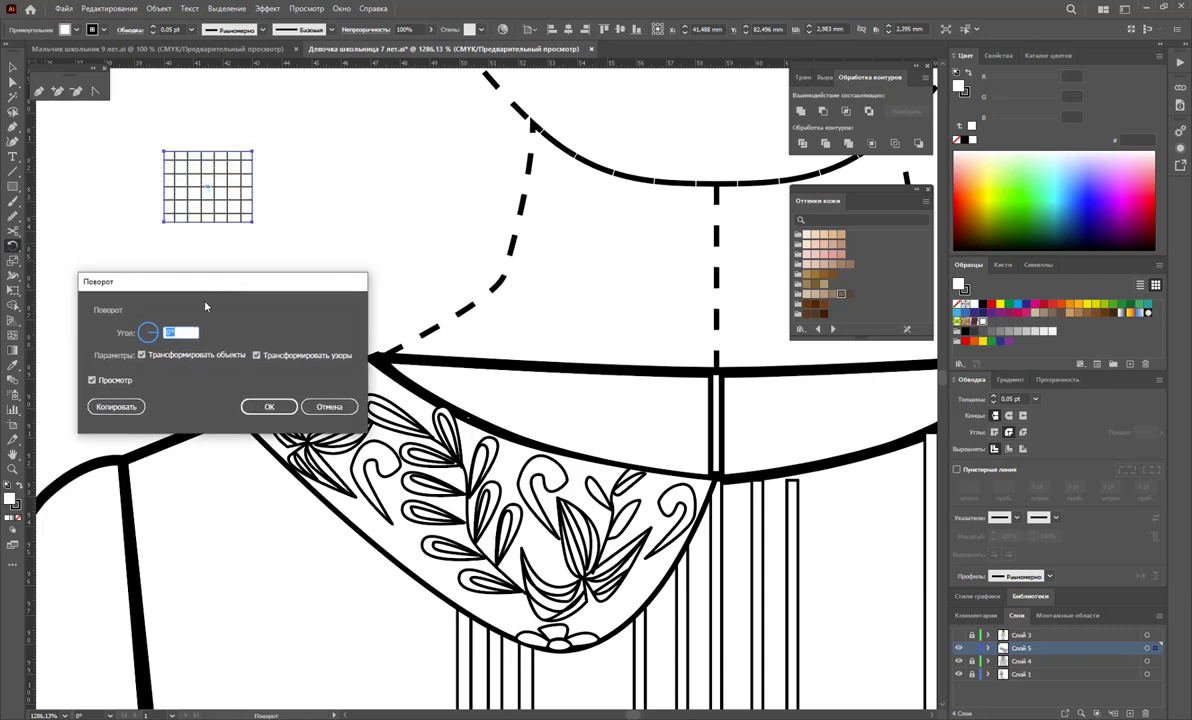
pyautogui.moveTo(153, 337); pyautogui.dragTo(152, 342)
pyautogui.moveTo(148, 328); pyautogui.dragTo(146, 327)
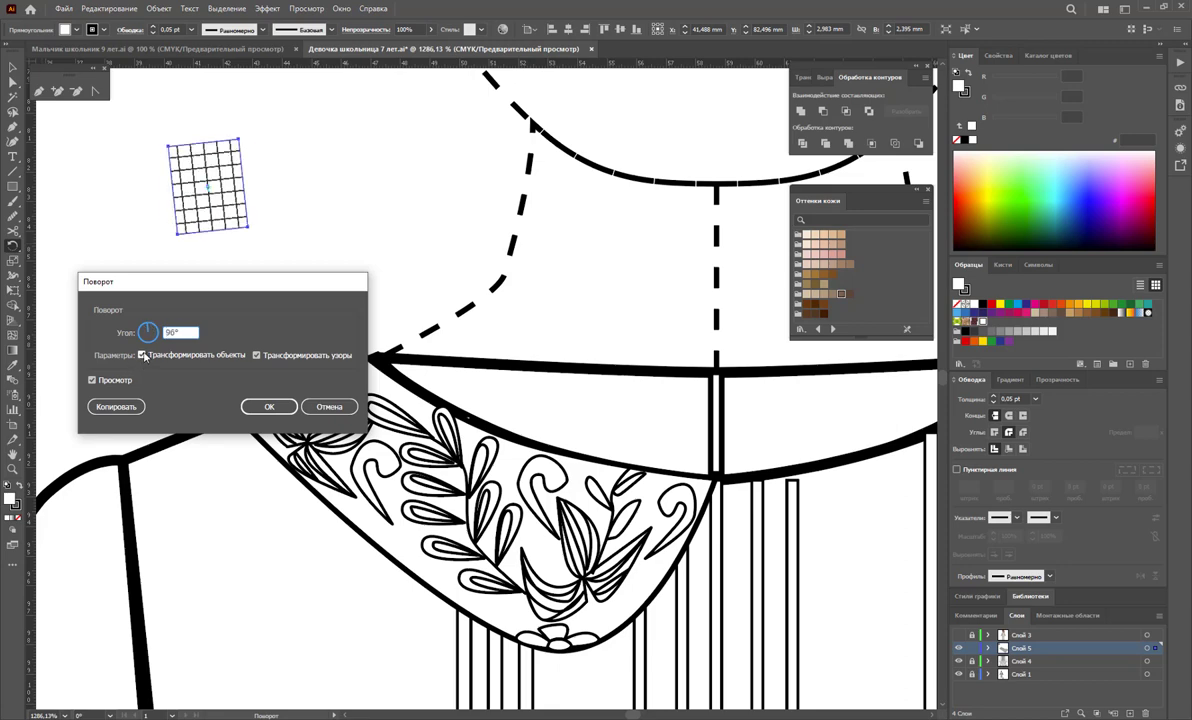
pyautogui.click(142, 355)
pyautogui.write('45')
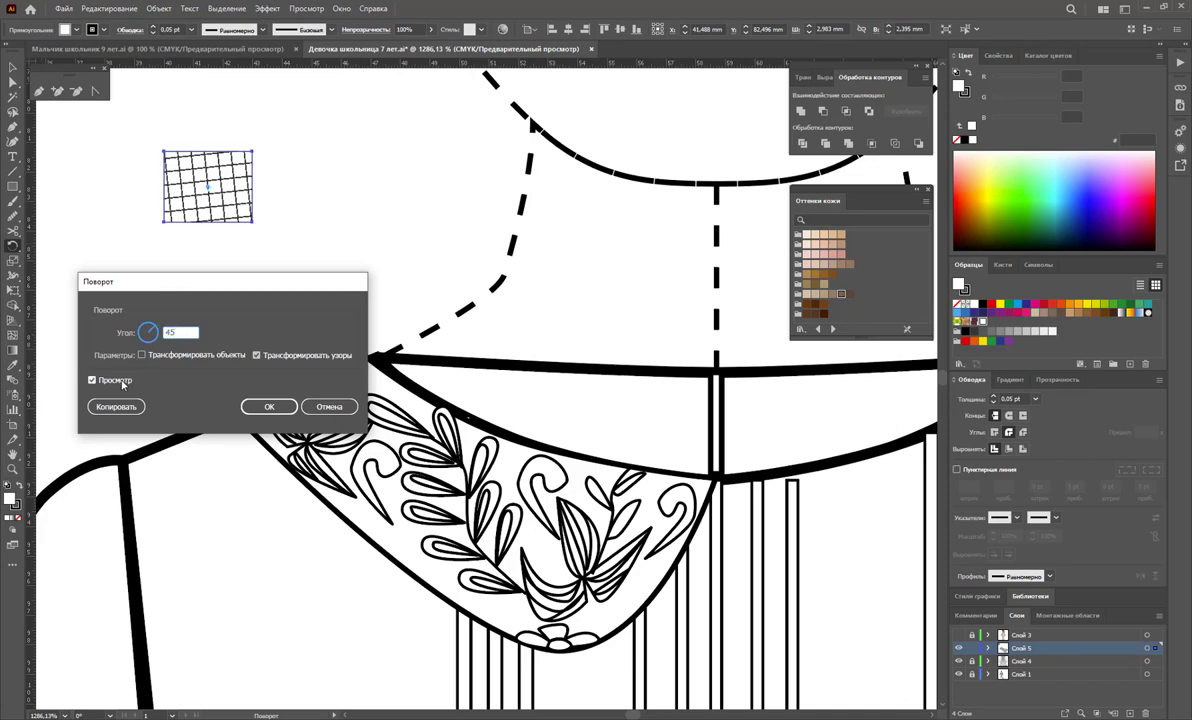
pyautogui.press('Tab')
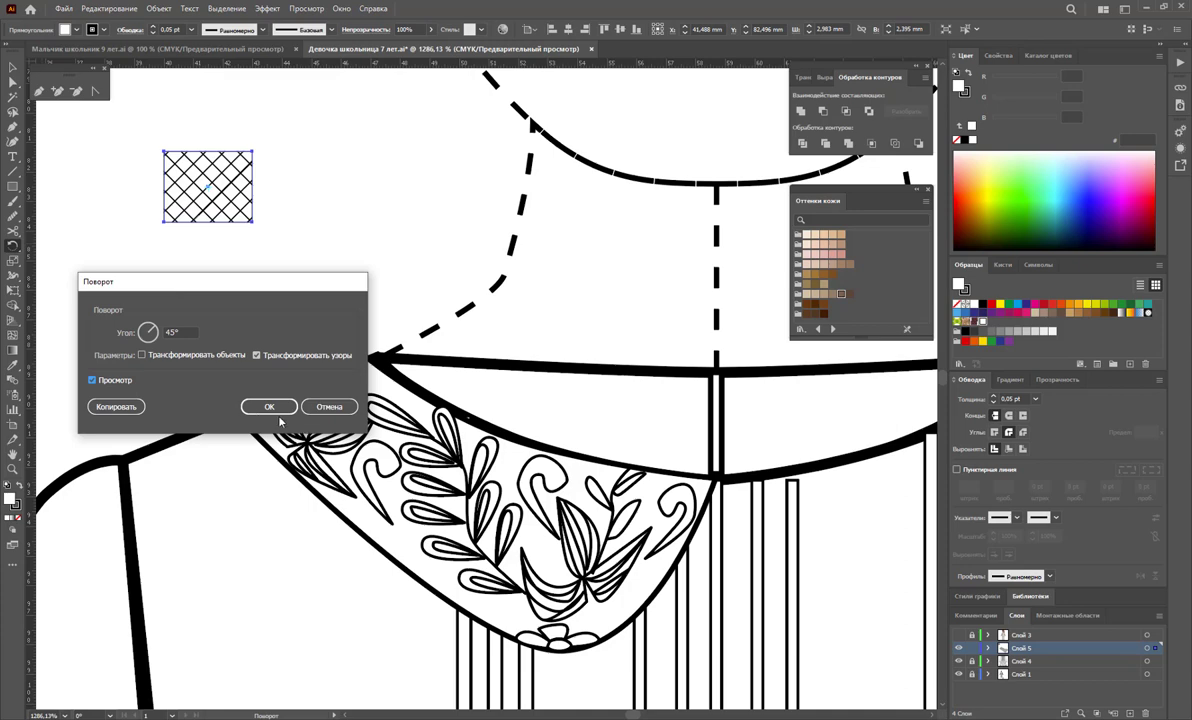
pyautogui.click(269, 406)
# Copy the diagonal grid fill onto the collar with the Eyedropper and delete the sample rectangle.
pyautogui.press('v')
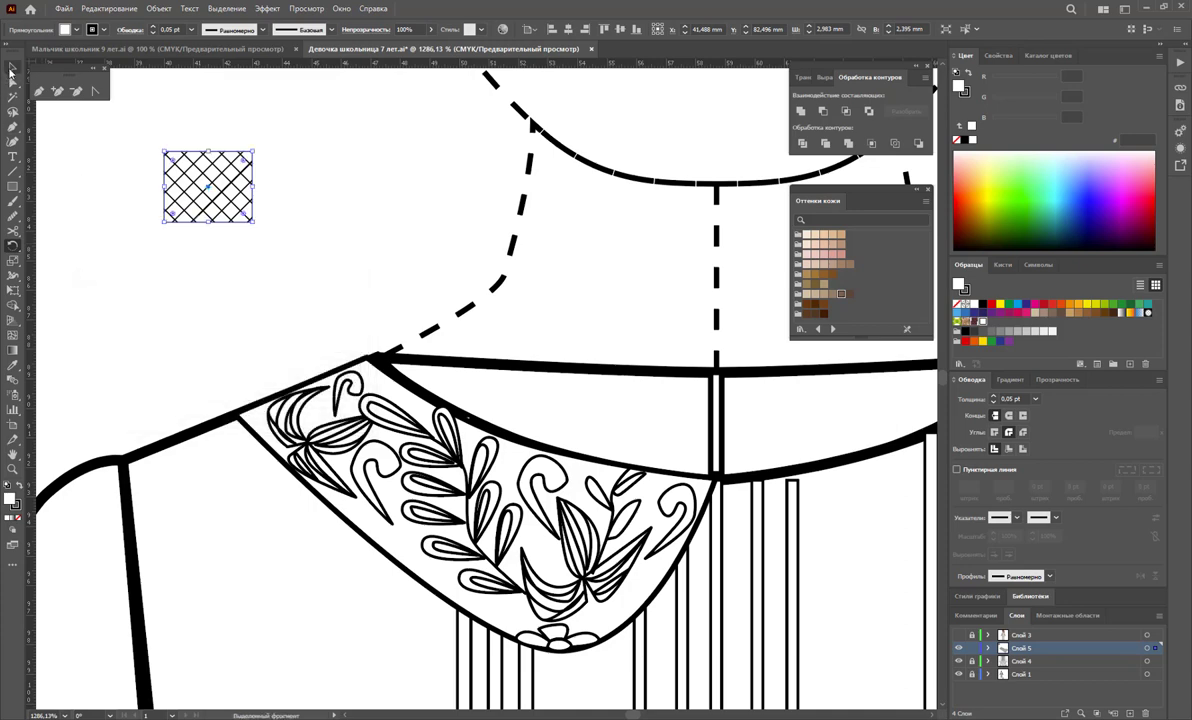
pyautogui.click(378, 362)
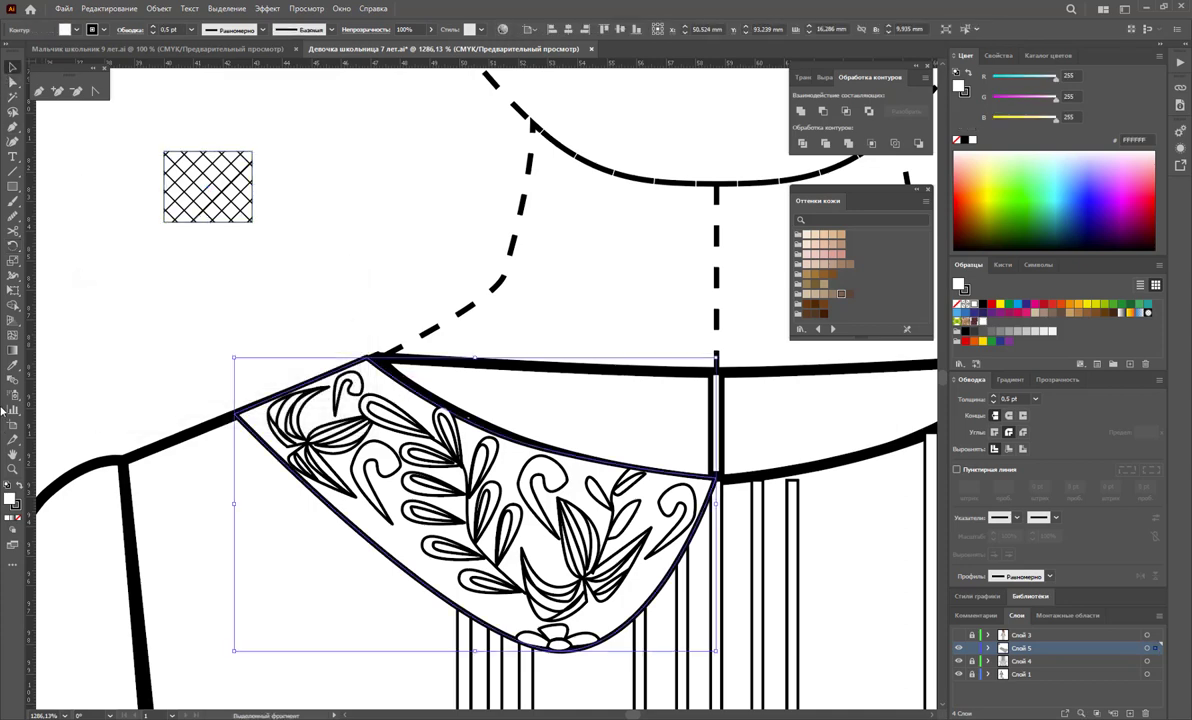
pyautogui.click(14, 368)
pyautogui.click(172, 192)
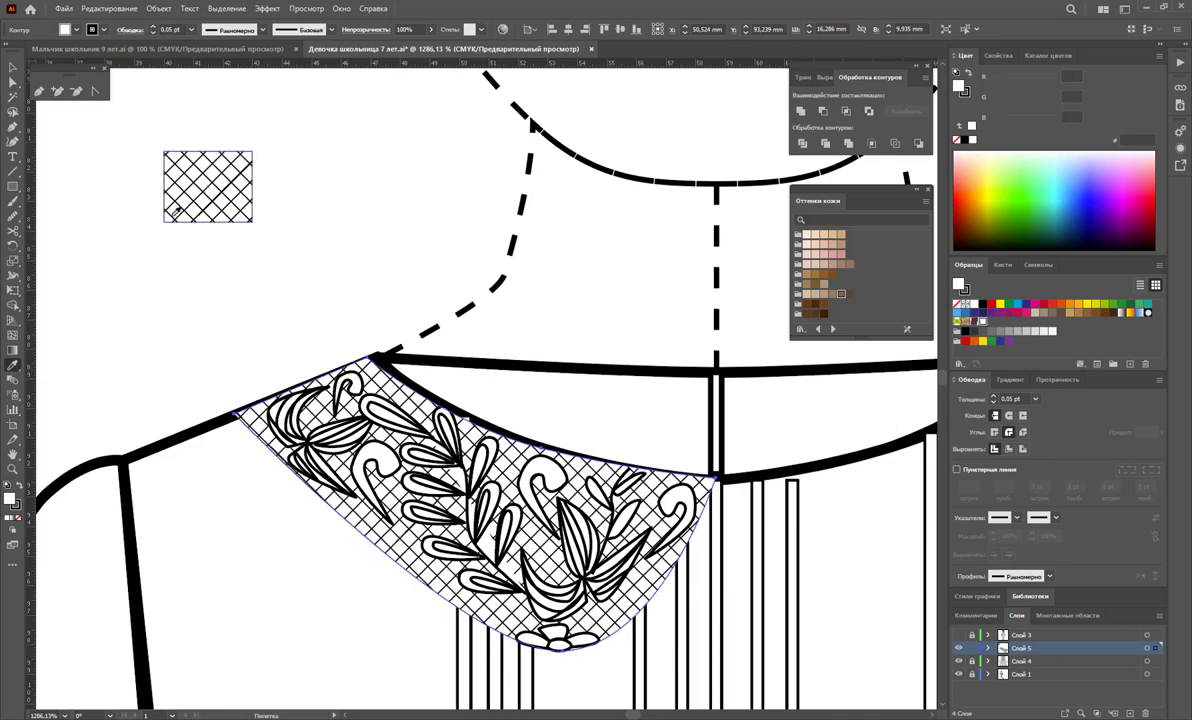
pyautogui.click(13, 67)
pyautogui.click(275, 135)
pyautogui.click(183, 203)
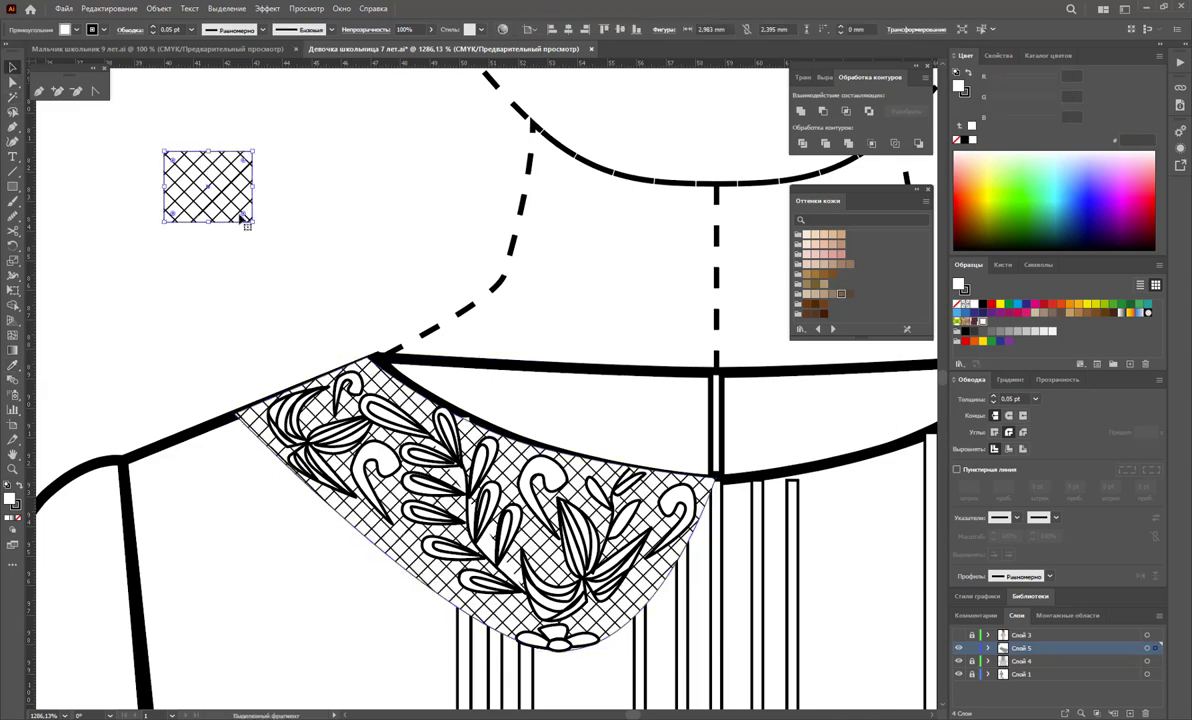
pyautogui.press('Delete')
# Scale only the collar's pattern to 50%.
pyautogui.click(437, 410)
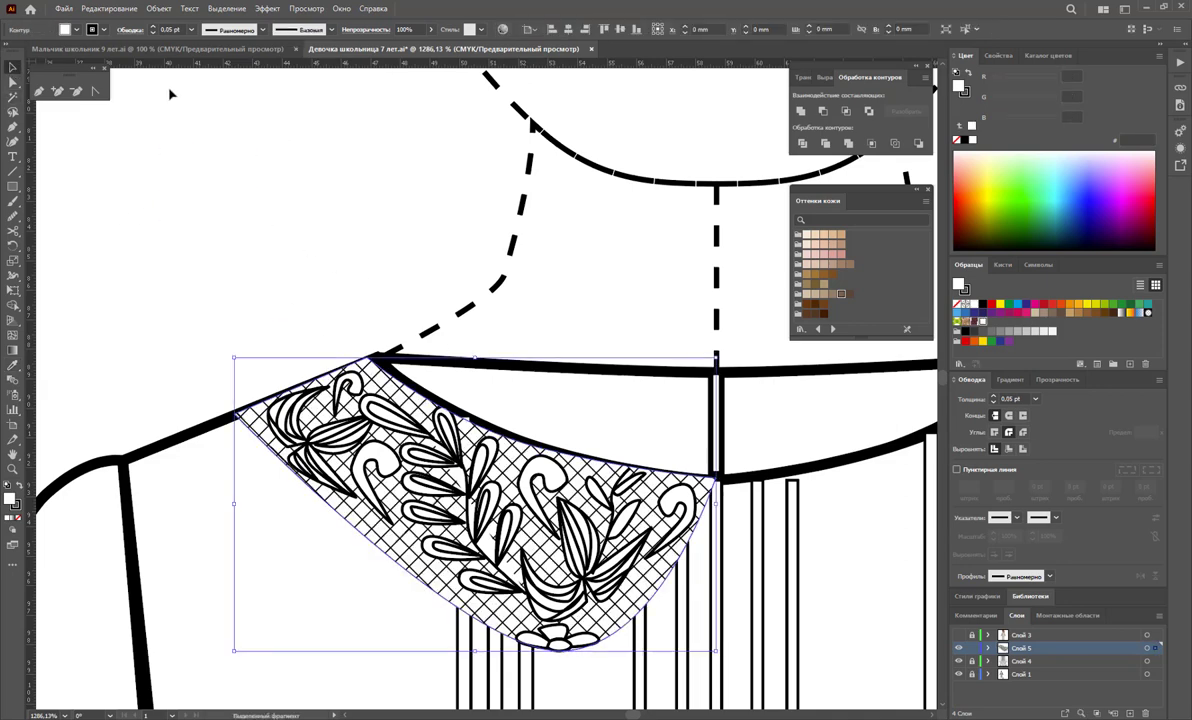
pyautogui.doubleClick(12, 258)
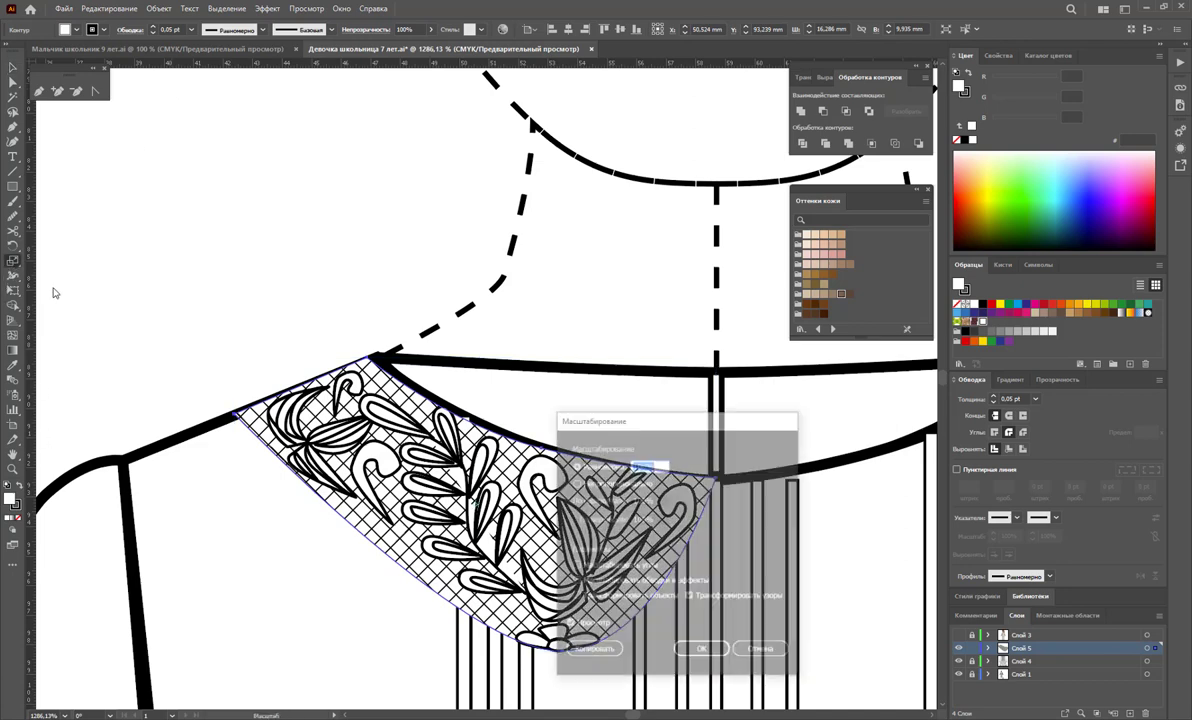
pyautogui.moveTo(670, 422); pyautogui.dragTo(188, 113)
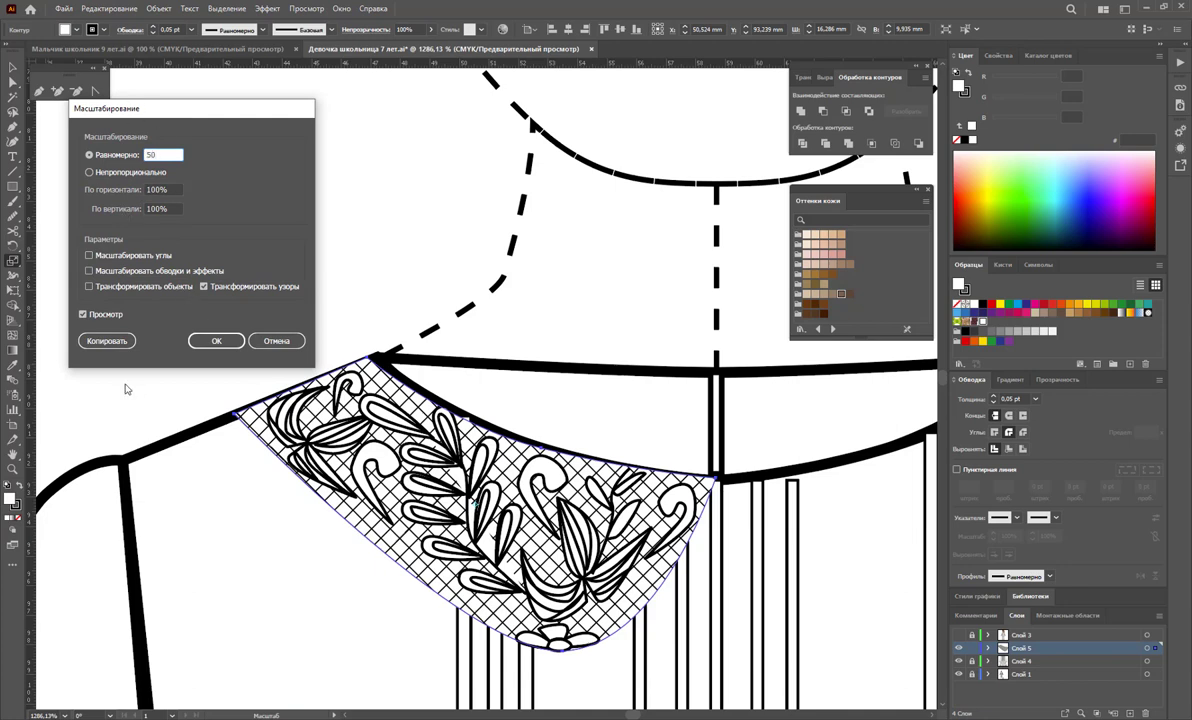
pyautogui.click(84, 314)
pyautogui.click(84, 314)
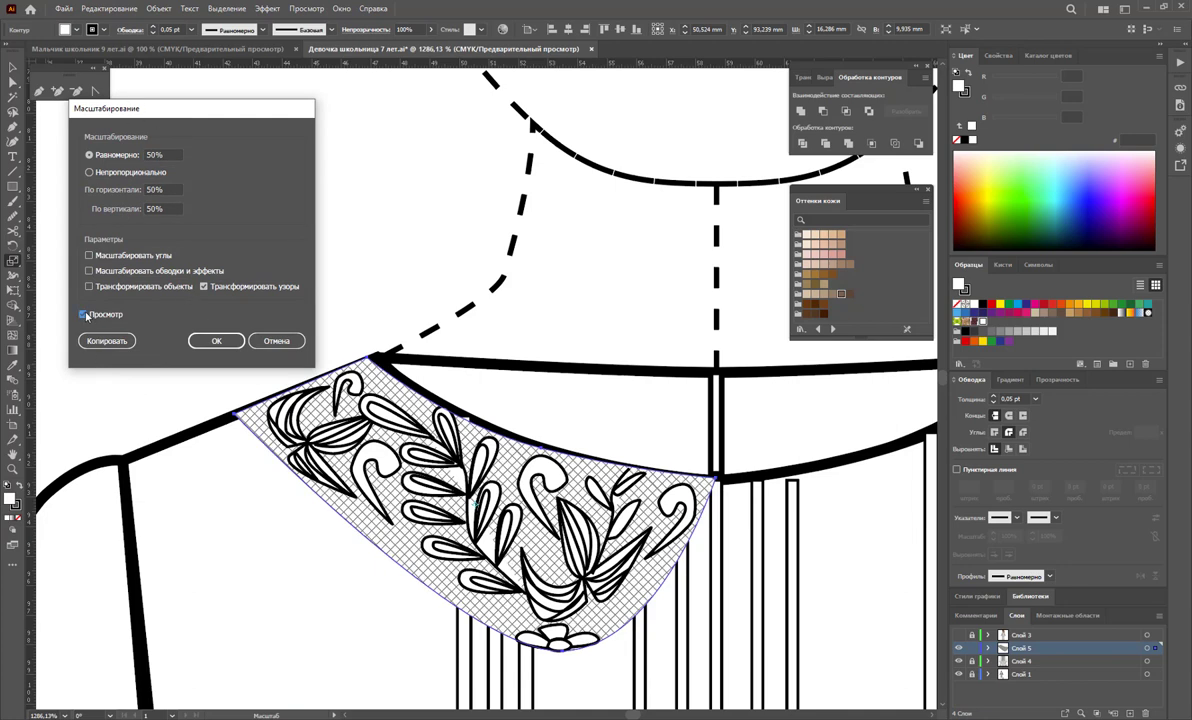
pyautogui.click(216, 341)
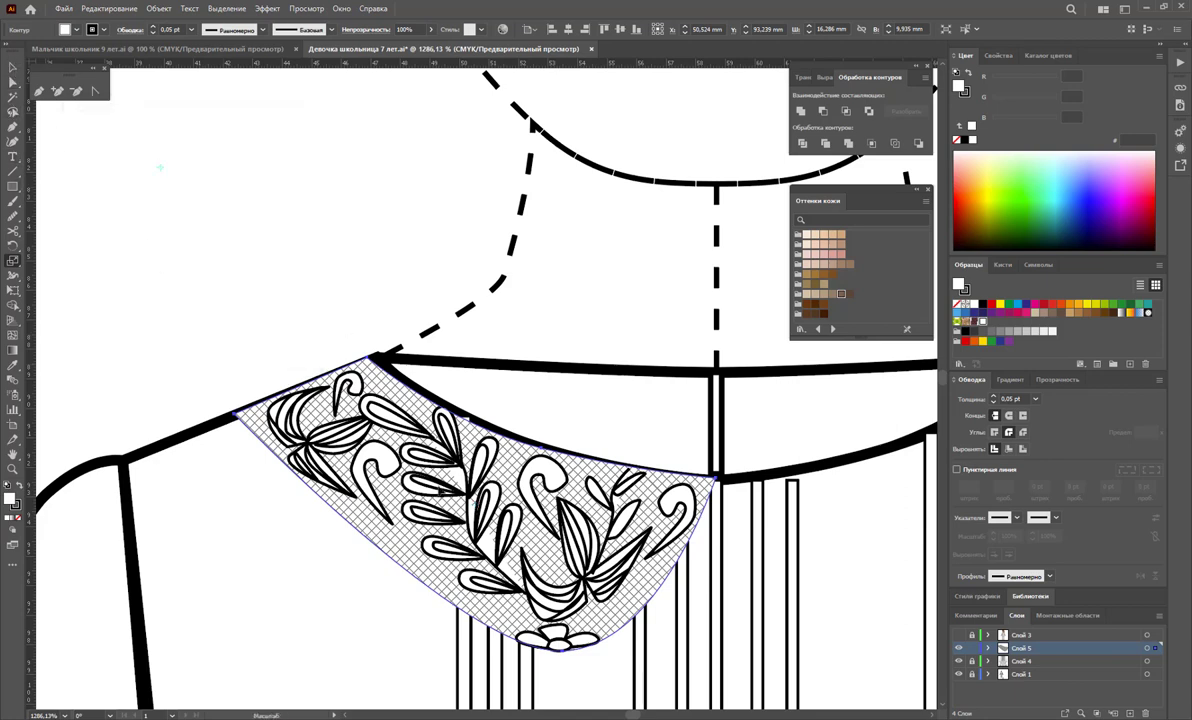
# Inspect the embroidery paths and the mesh-filled collar by selecting them.
pyautogui.click(13, 67)
pyautogui.moveTo(197, 270); pyautogui.dragTo(725, 678)
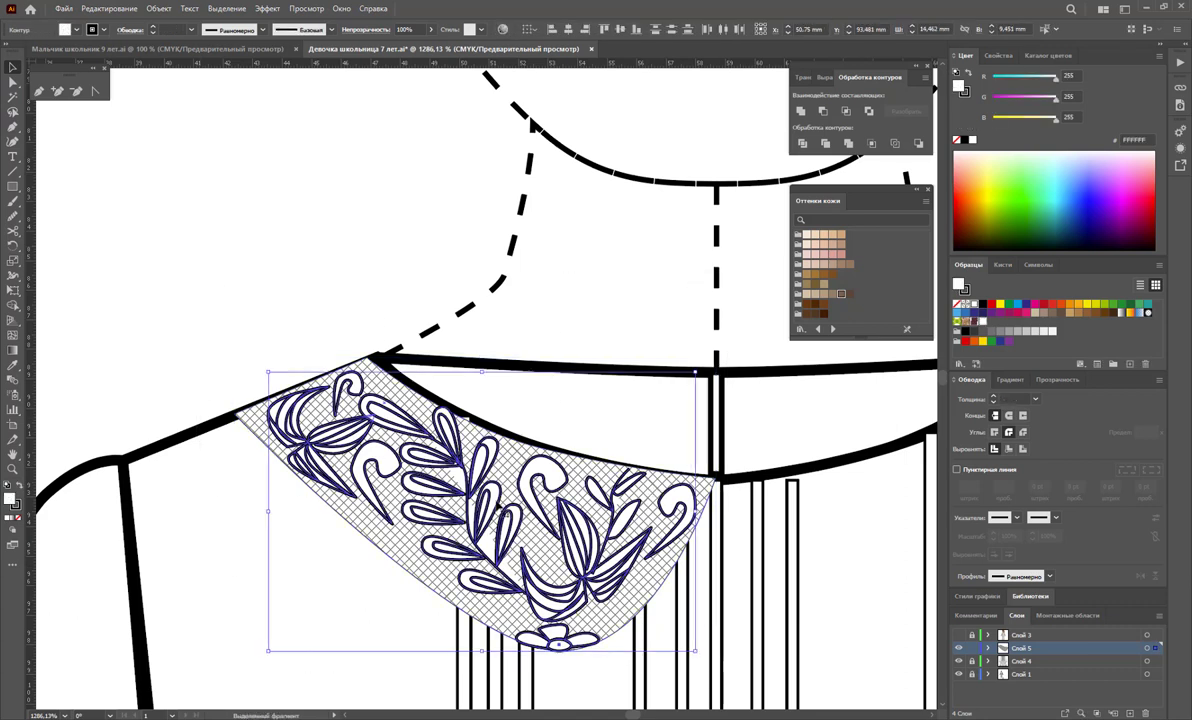
pyautogui.click(336, 297)
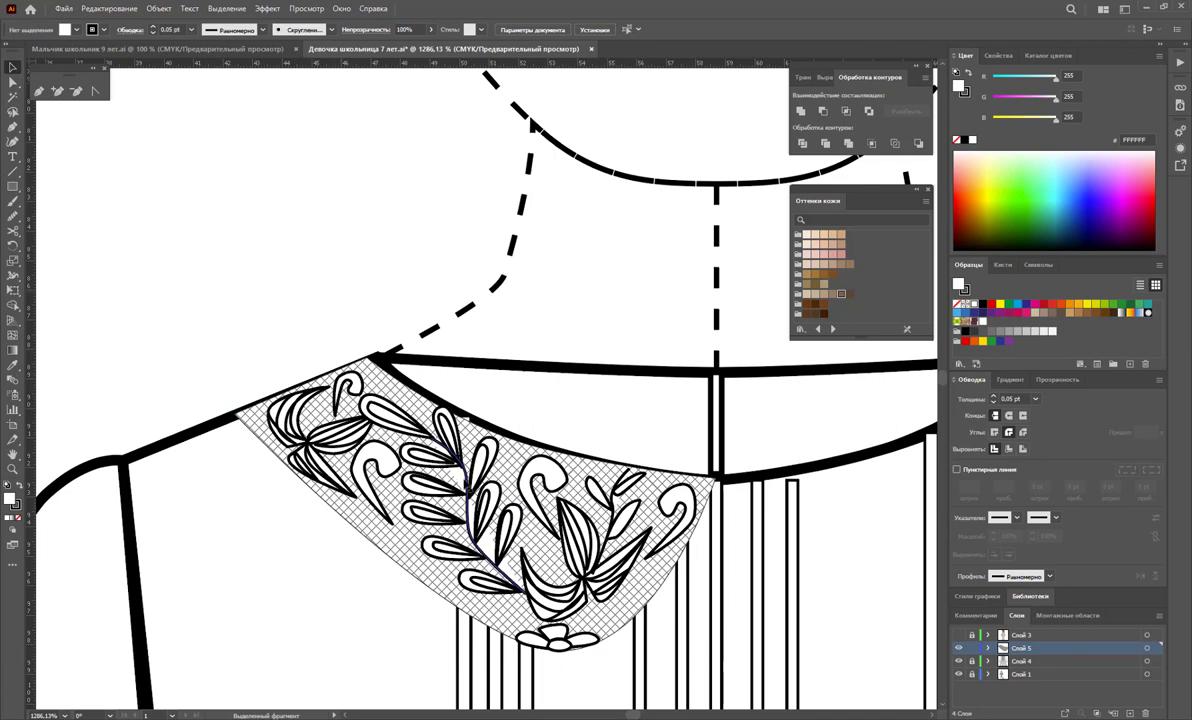
pyautogui.click(468, 500)
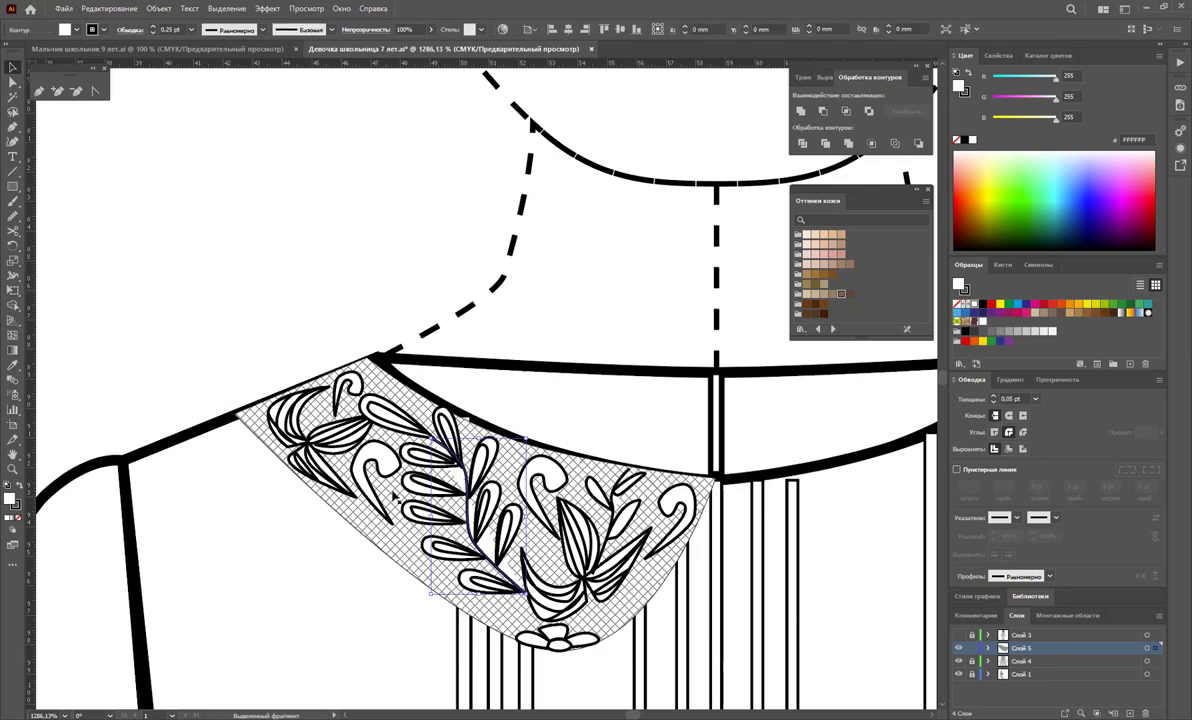
pyautogui.click(126, 317)
pyautogui.click(318, 412)
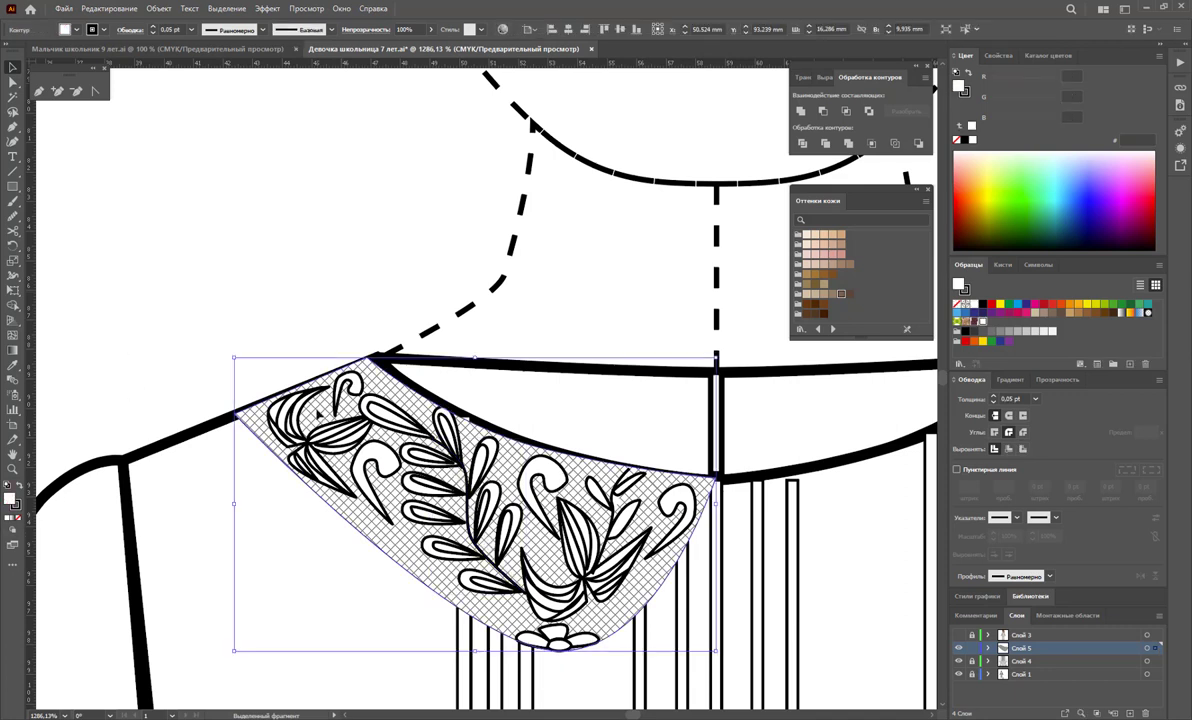
pyautogui.click(253, 285)
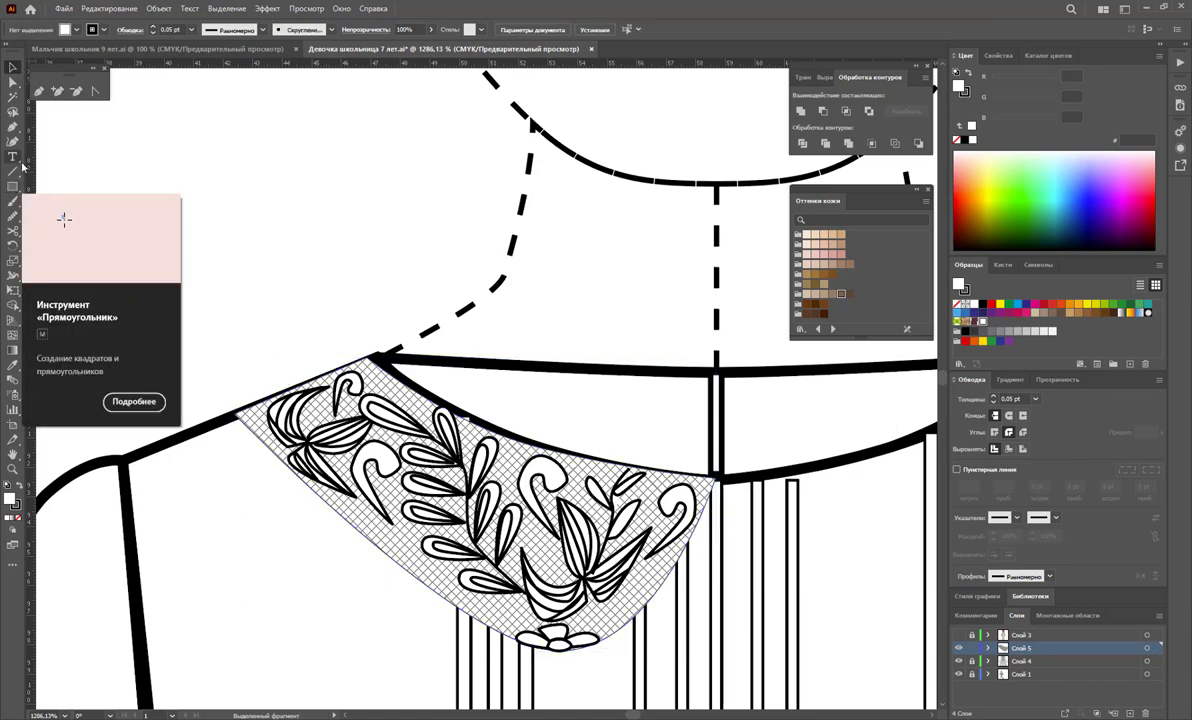
# Draw a thin horizontal bar above the collar with no fill.
pyautogui.click(19, 190)
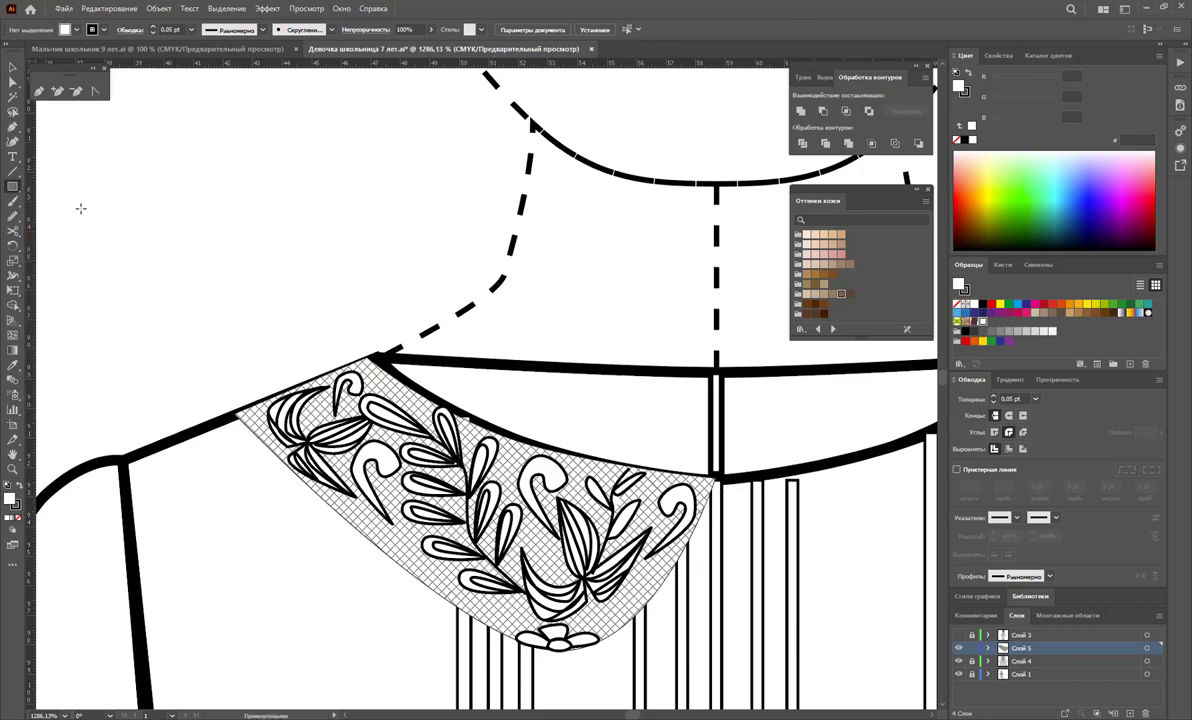
pyautogui.moveTo(80, 207); pyautogui.dragTo(230, 215)
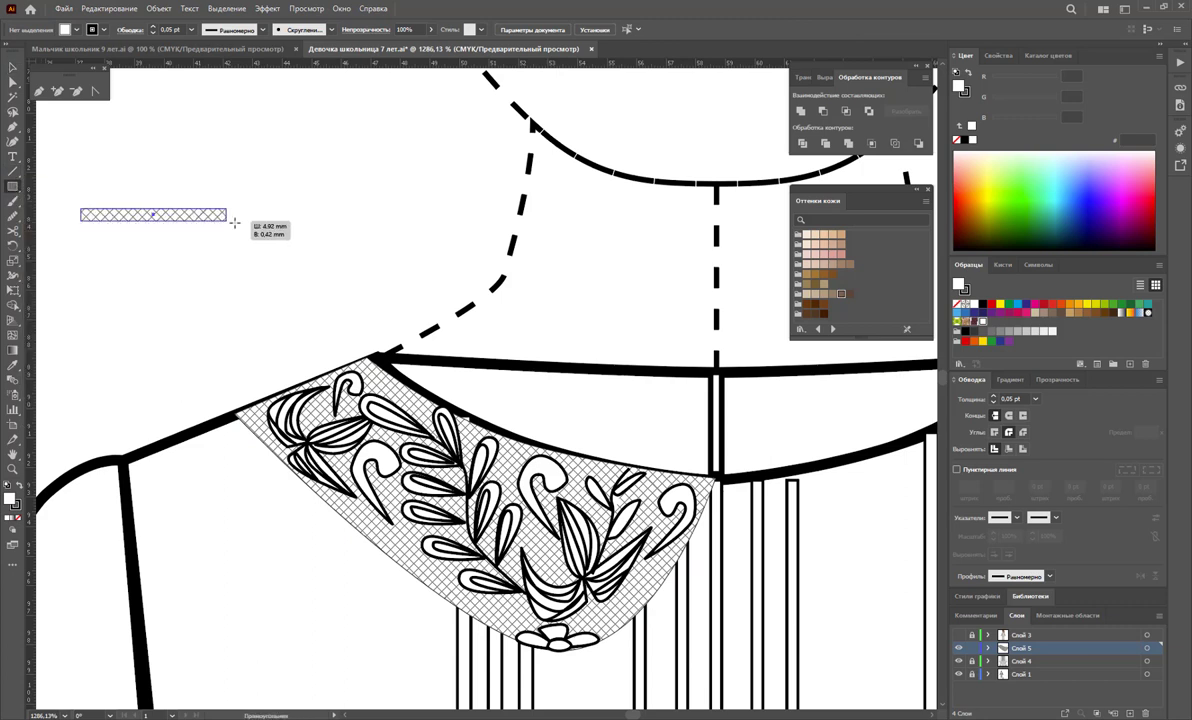
pyautogui.click(982, 303)
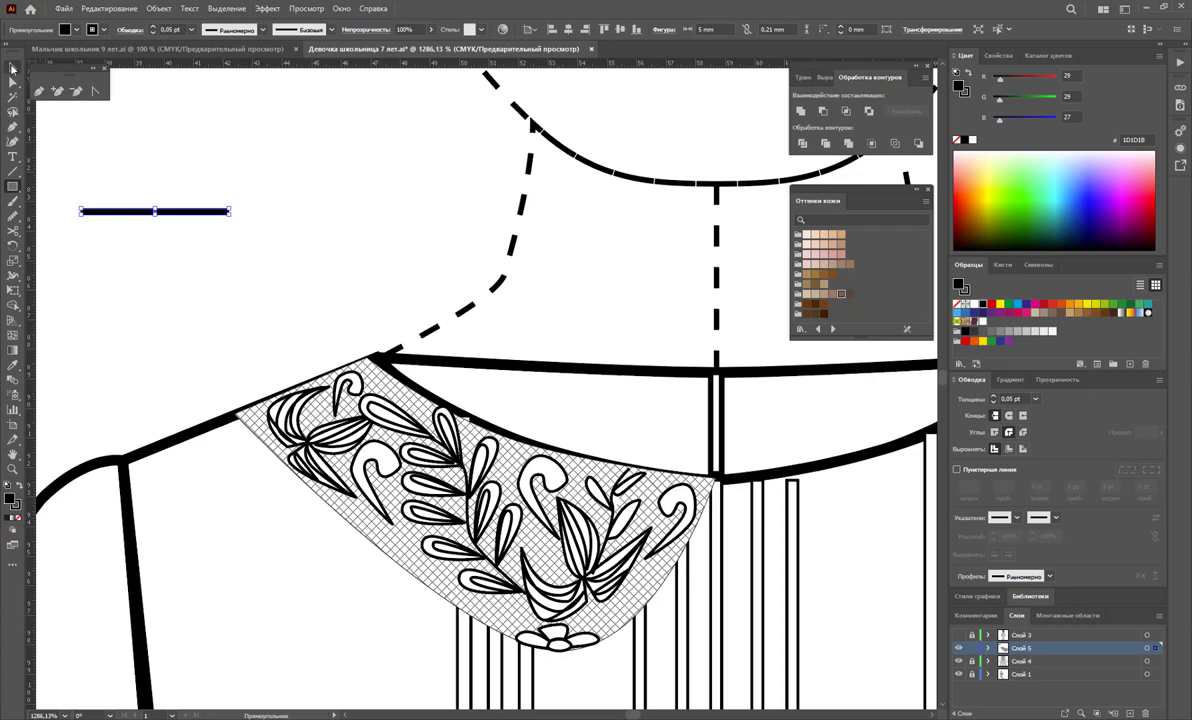
pyautogui.click(12, 67)
pyautogui.moveTo(182, 209); pyautogui.dragTo(242, 260)
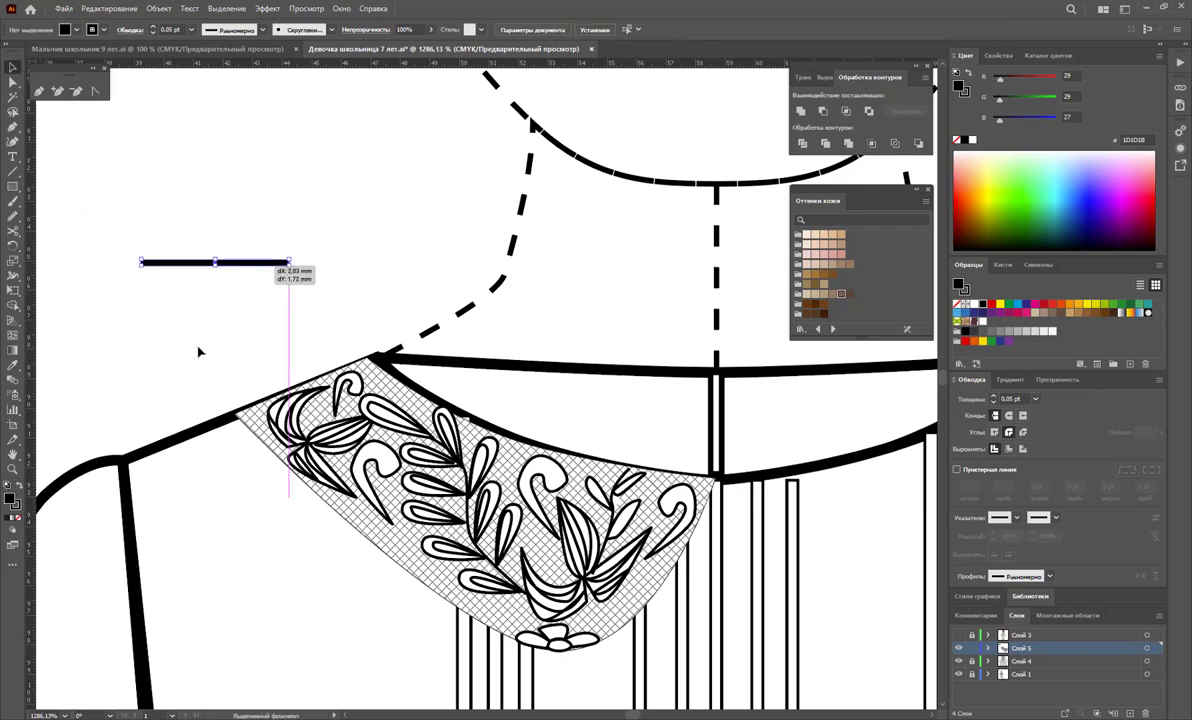
pyautogui.click(17, 519)
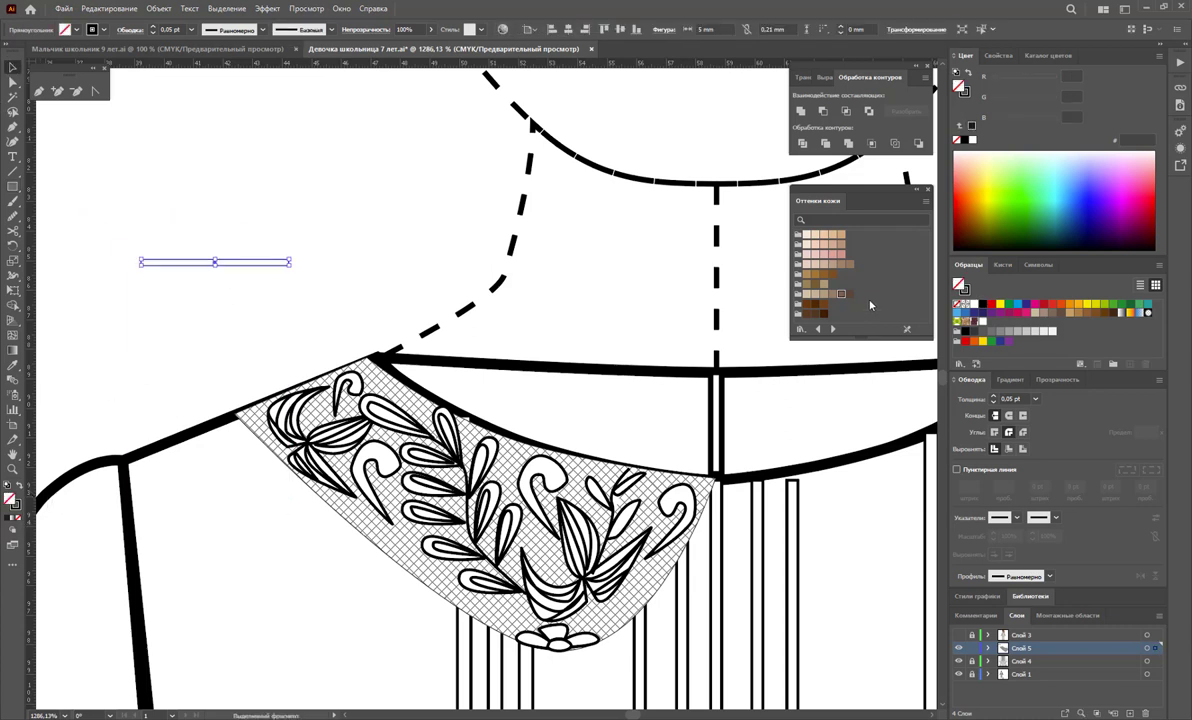
pyautogui.click(241, 317)
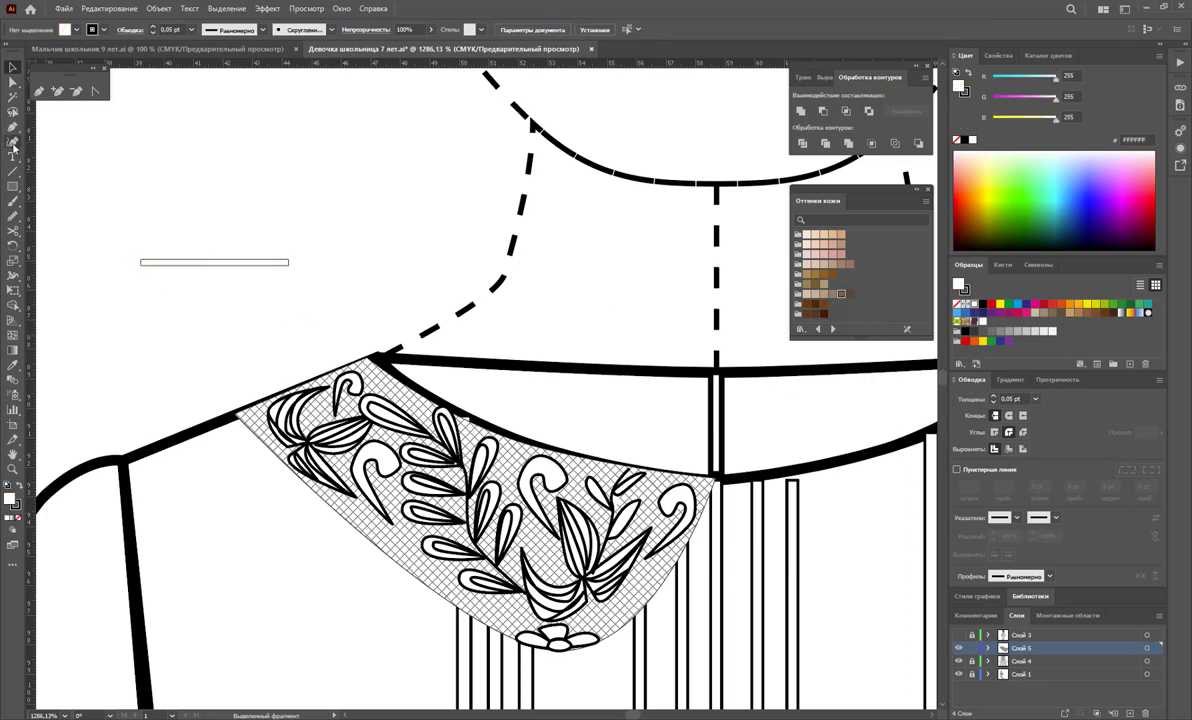
pyautogui.click(14, 186)
pyautogui.moveTo(139, 227); pyautogui.dragTo(187, 289)
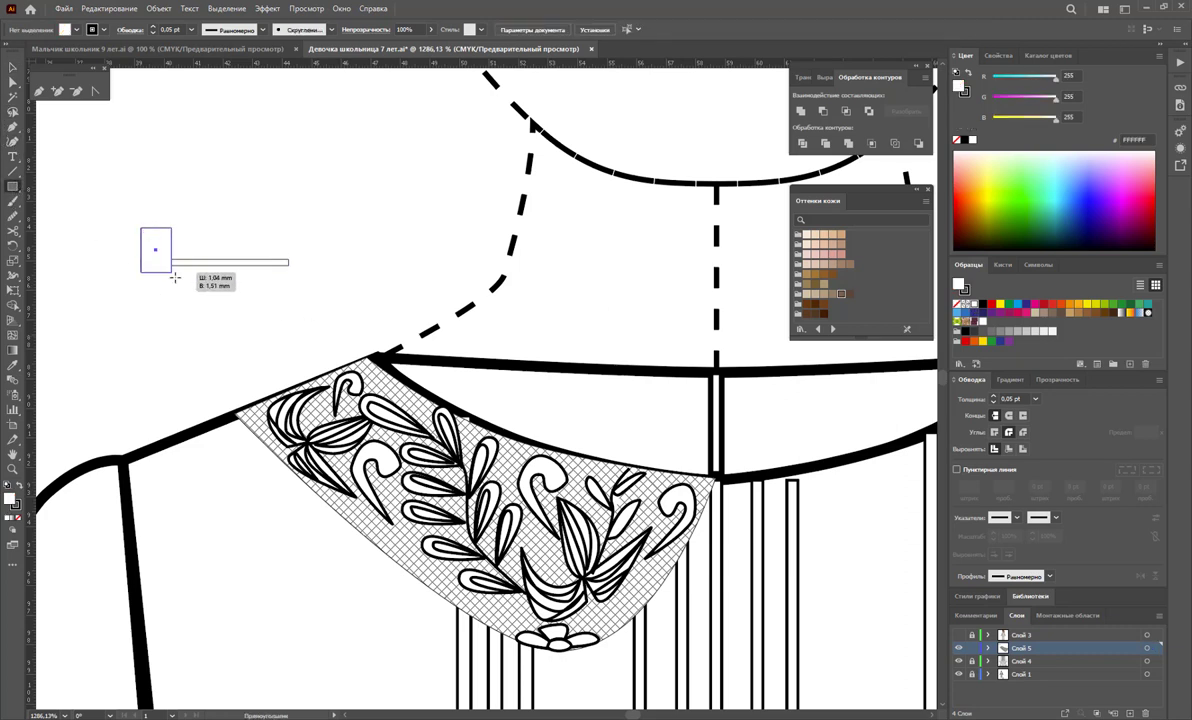
pyautogui.press('Delete')
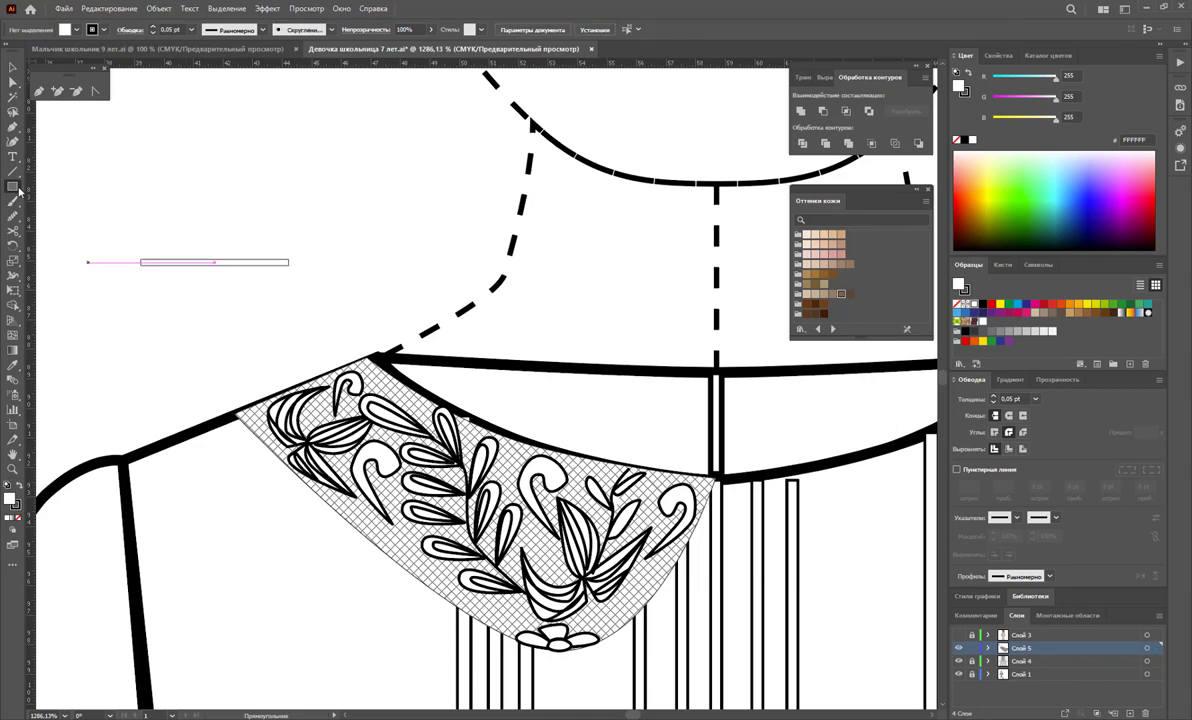
# Draw an unfilled ellipse over the bar's left end and nudge it into place.
pyautogui.click(13, 187)
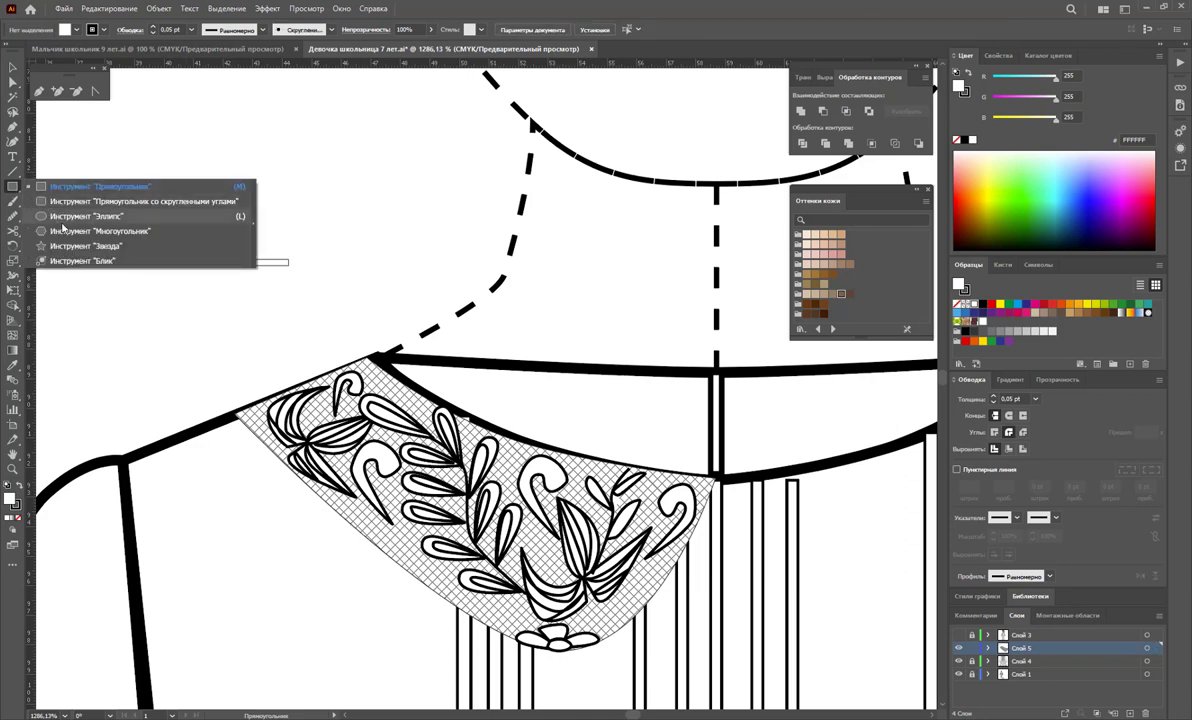
pyautogui.click(86, 216)
pyautogui.moveTo(136, 222); pyautogui.dragTo(198, 291)
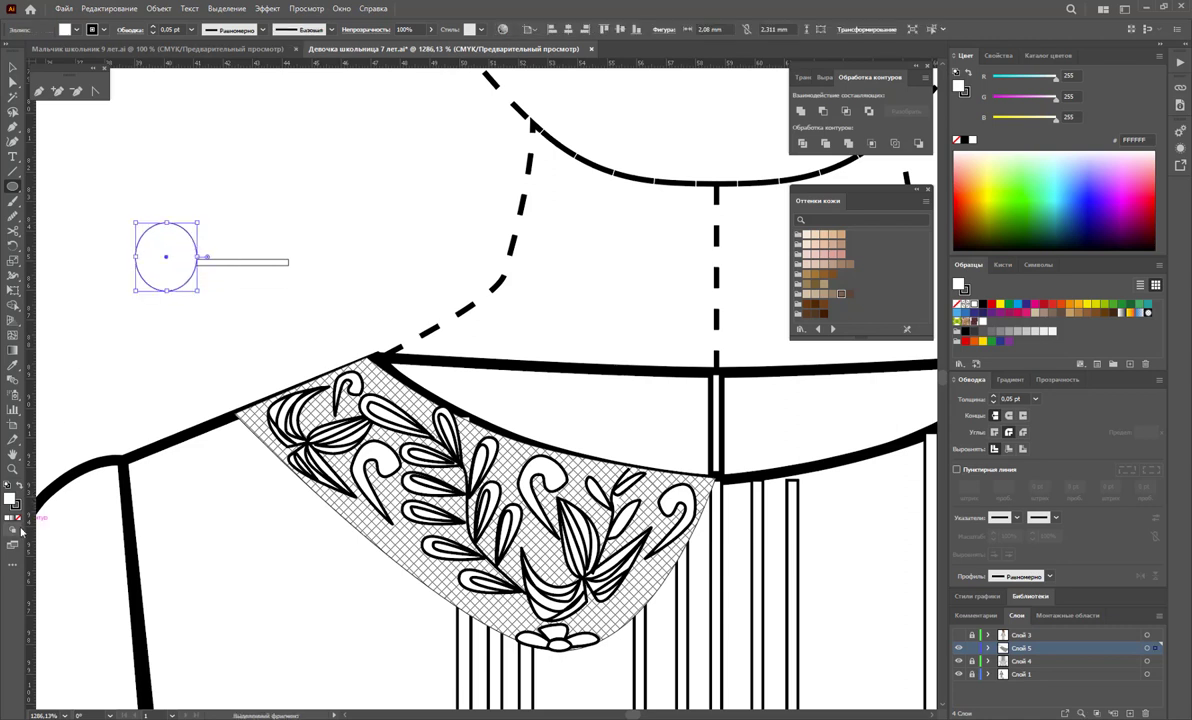
pyautogui.click(18, 518)
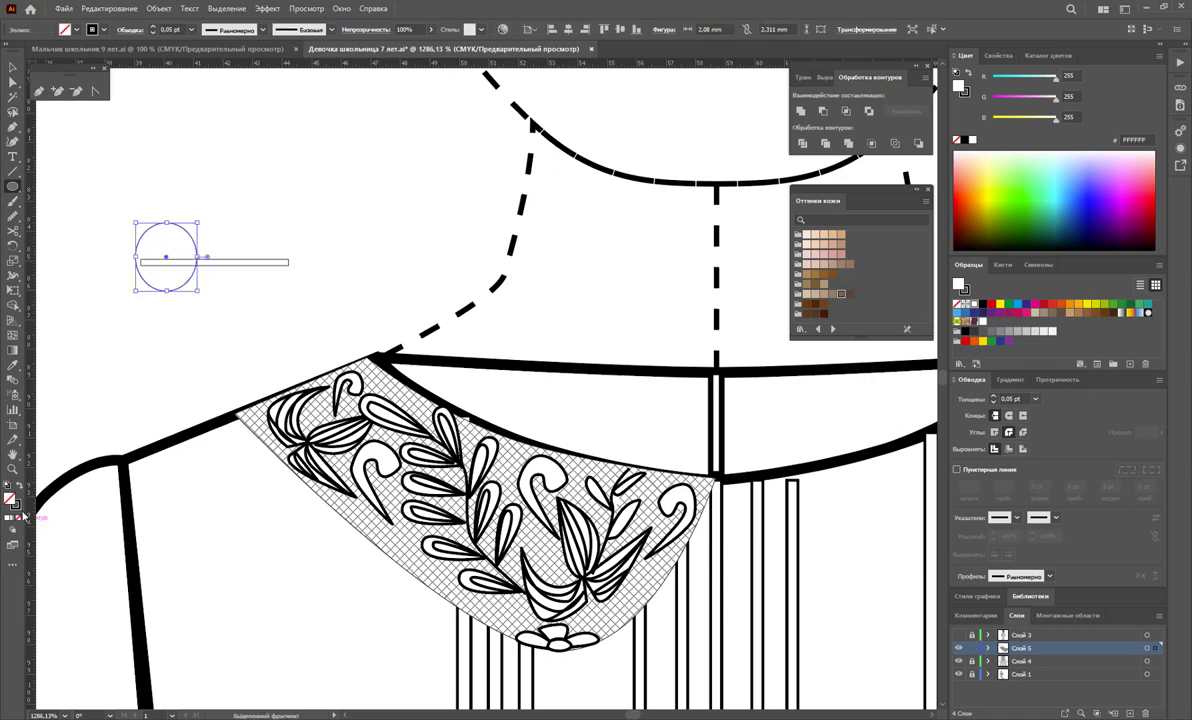
pyautogui.click(13, 67)
pyautogui.click(185, 378)
pyautogui.moveTo(192, 285); pyautogui.dragTo(197, 287)
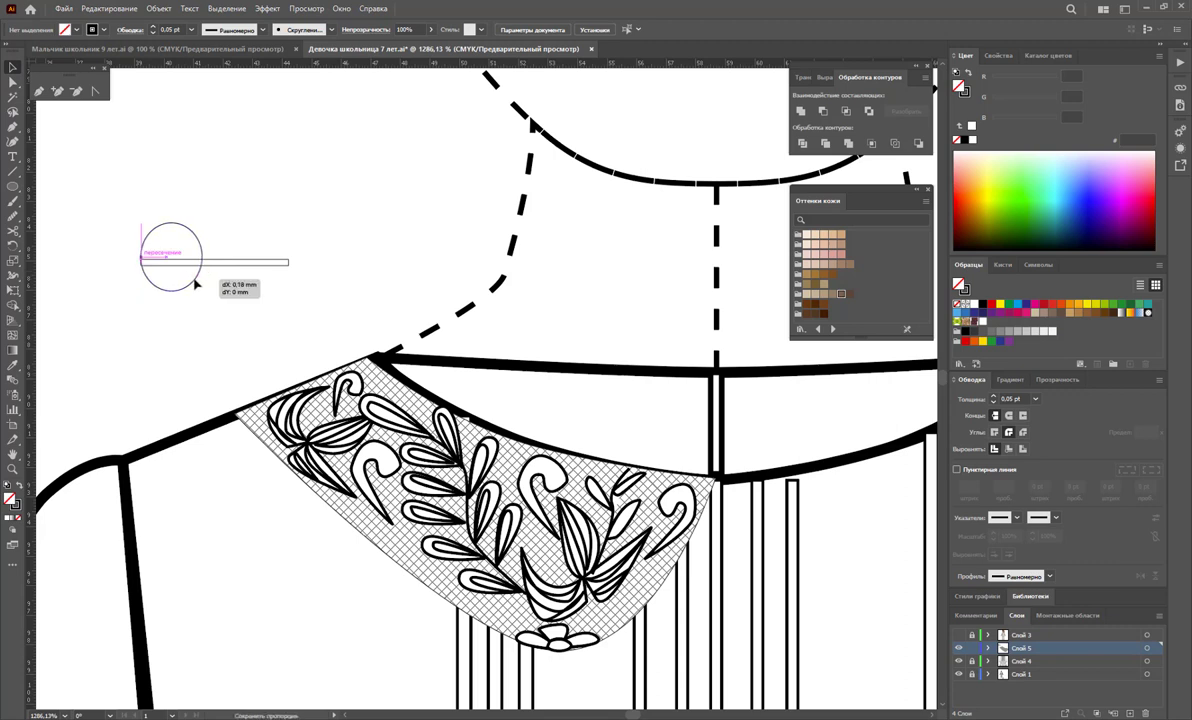
pyautogui.click(223, 311)
# Try rotating the thin bar about 30°, then undo it.
pyautogui.click(295, 266)
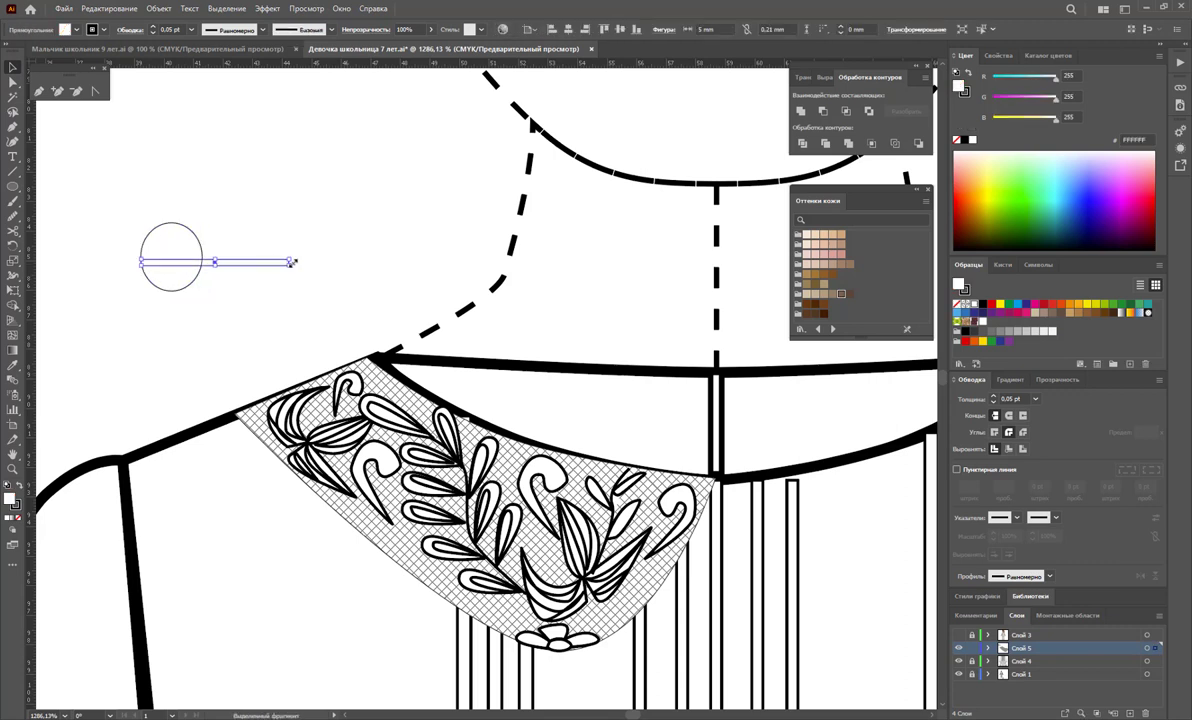
pyautogui.moveTo(293, 264); pyautogui.dragTo(280, 227)
pyautogui.hotkey('ctrl', 'z')
# Zoom in, trim the strip to the circle's width, and copy both shapes to the right.
pyautogui.click(12, 468)
pyautogui.moveTo(173, 258); pyautogui.dragTo(303, 338)
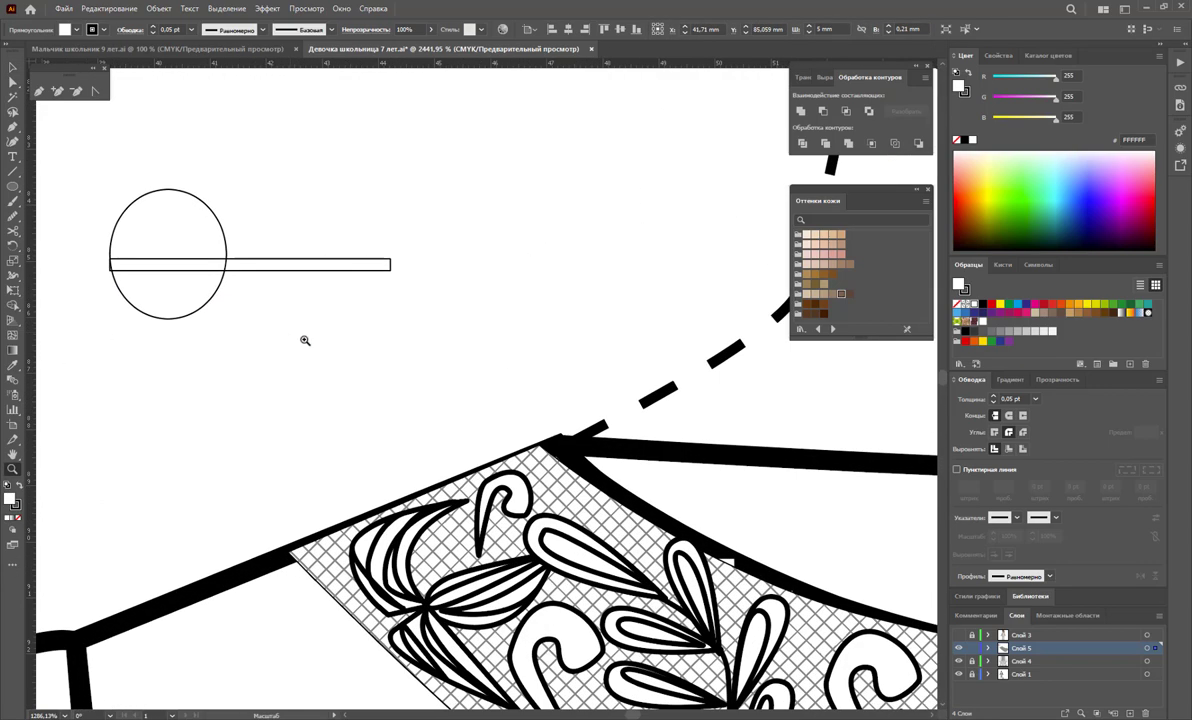
pyautogui.click(12, 67)
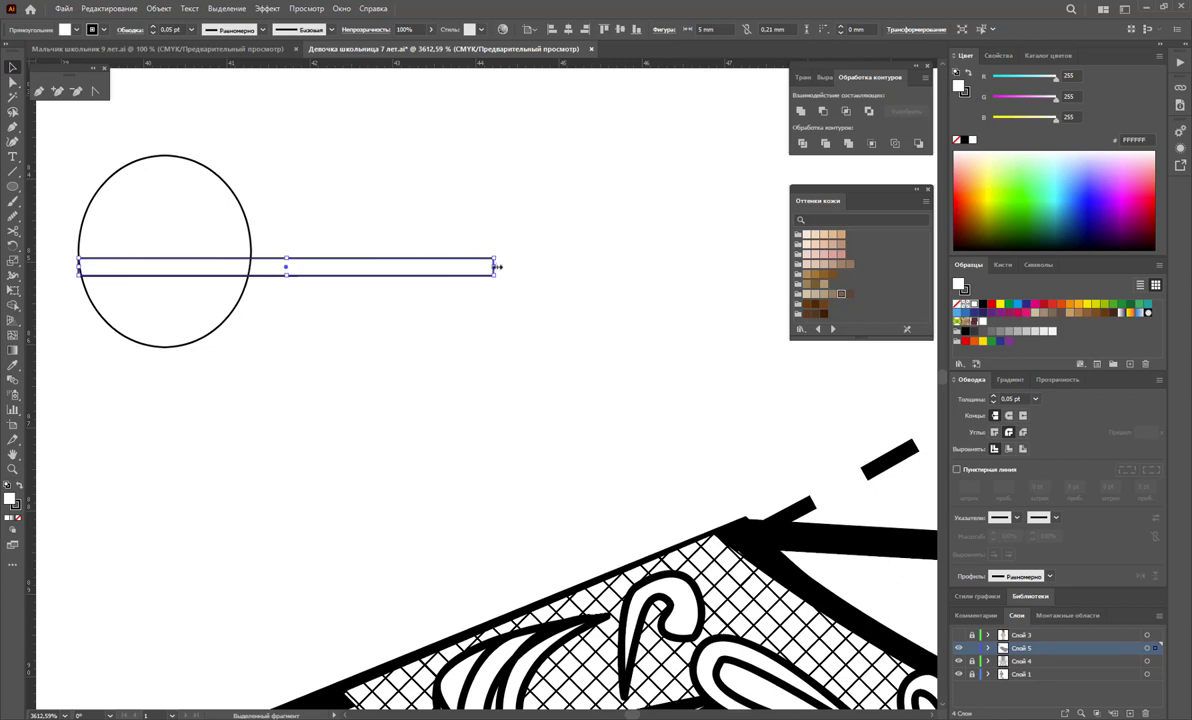
pyautogui.moveTo(497, 267); pyautogui.dragTo(251, 271)
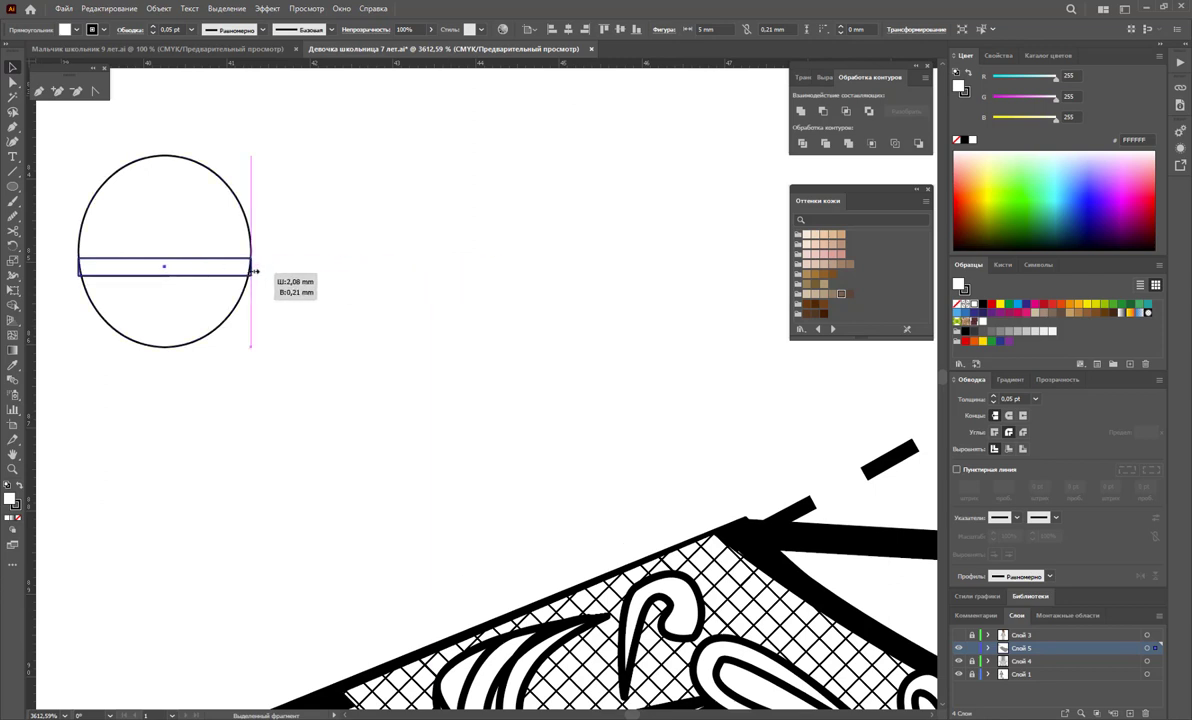
pyautogui.moveTo(293, 314)
pyautogui.mouseDown()
pyautogui.moveTo(184, 218)
pyautogui.moveTo(495, 237)
pyautogui.mouseUp()
# Ungroup the copy, delete its lower circle half, and delete the original circle and strip.
pyautogui.rightClick(479, 211)
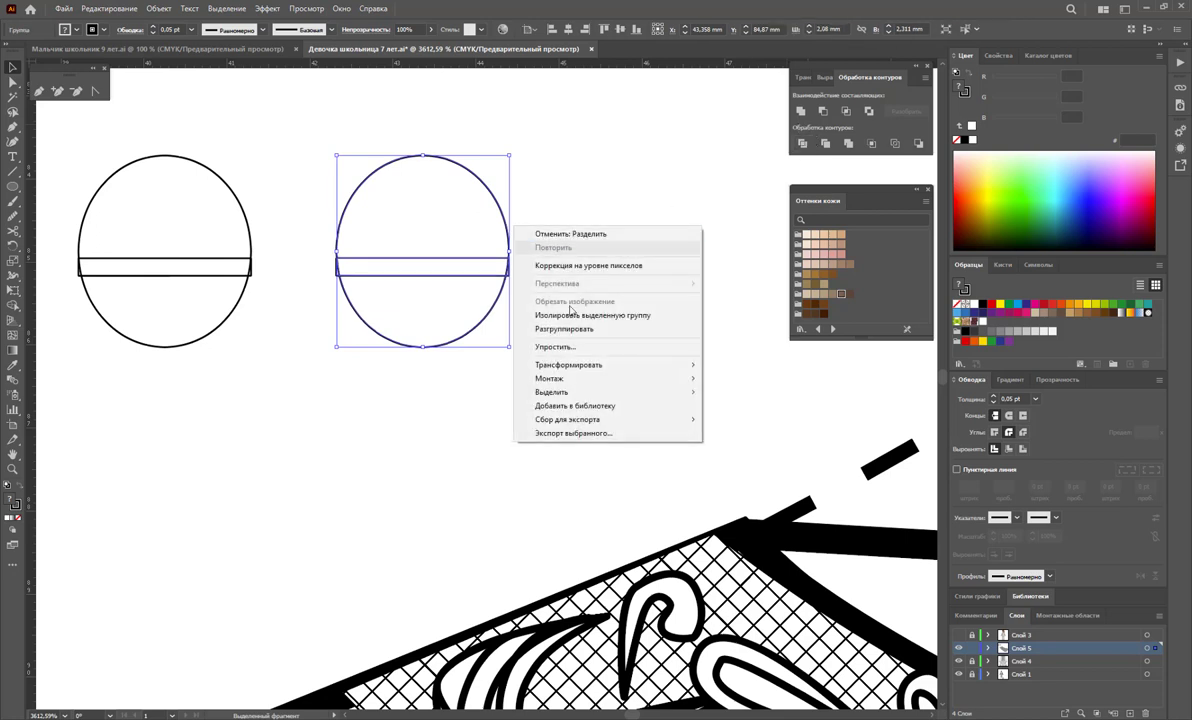
pyautogui.click(588, 391)
pyautogui.moveTo(328, 304); pyautogui.dragTo(355, 330)
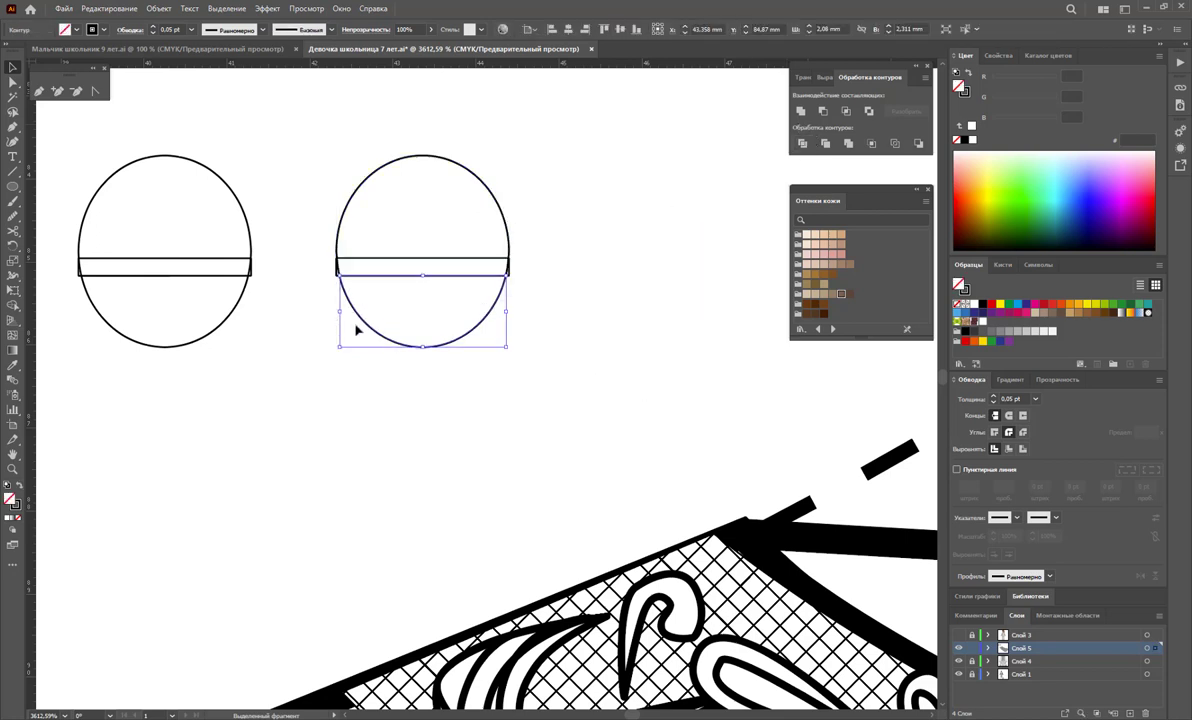
pyautogui.press('Delete')
pyautogui.moveTo(553, 298); pyautogui.dragTo(298, 247)
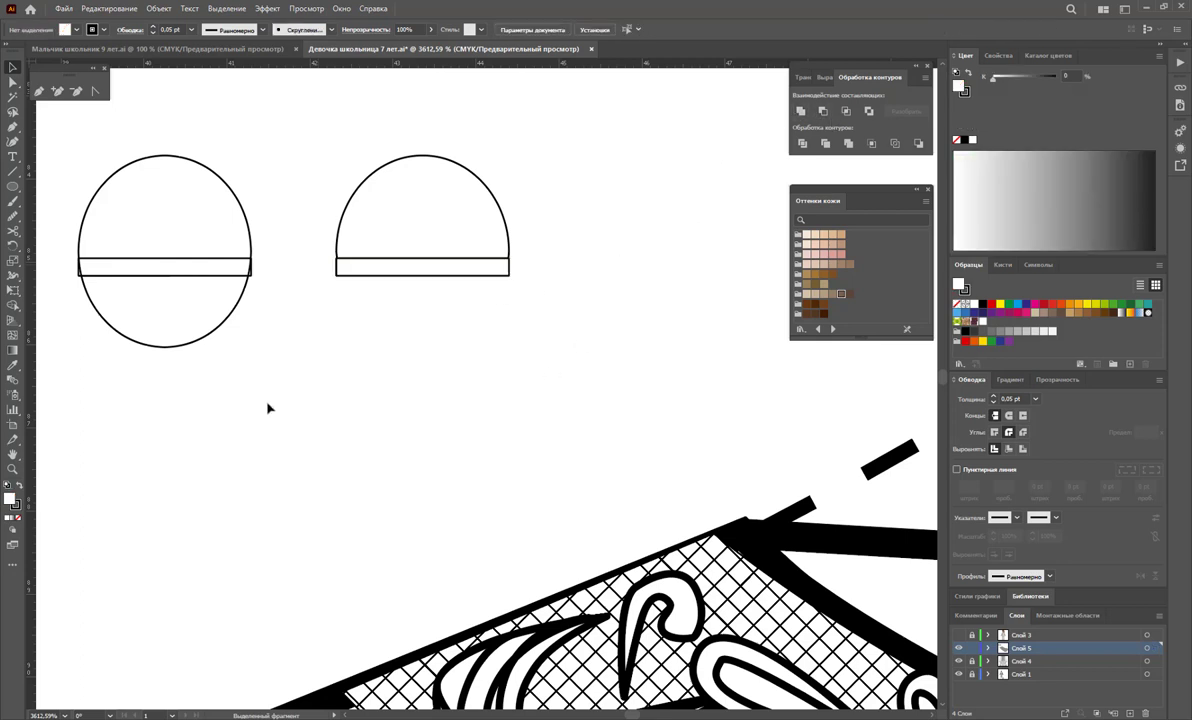
pyautogui.moveTo(266, 402); pyautogui.dragTo(141, 186)
pyautogui.press('Delete')
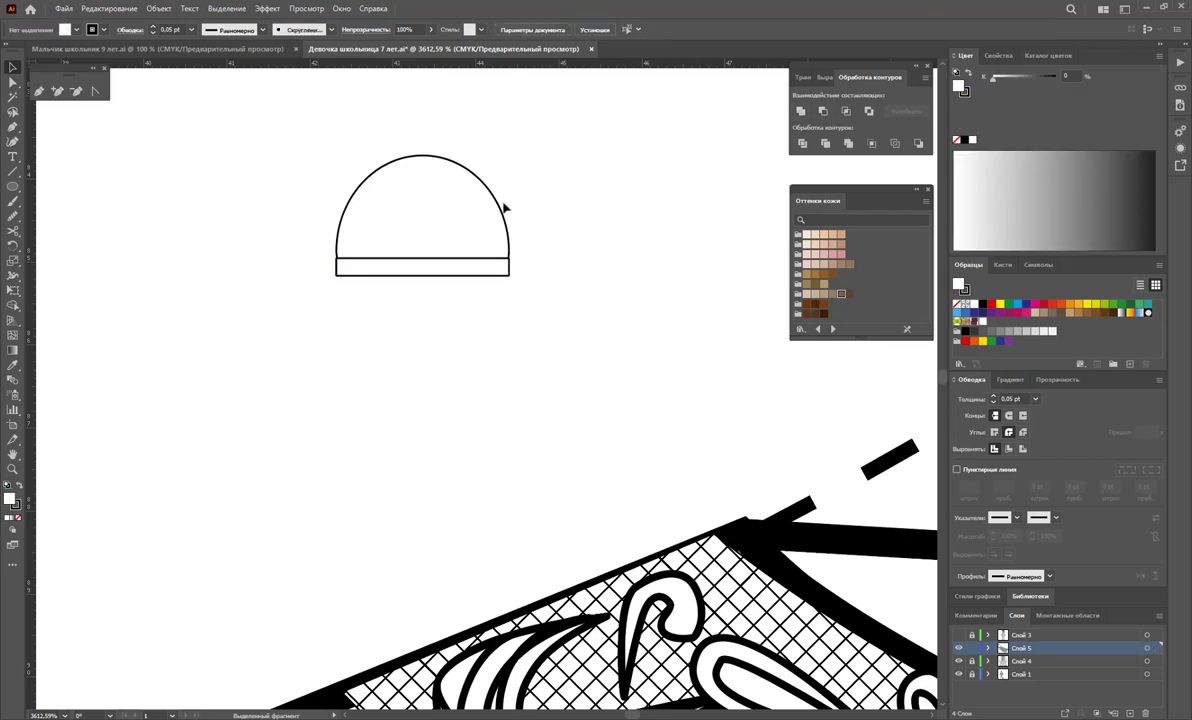
# Make a smaller inner half-circle copy and align it with the band's top.
pyautogui.click(503, 209)
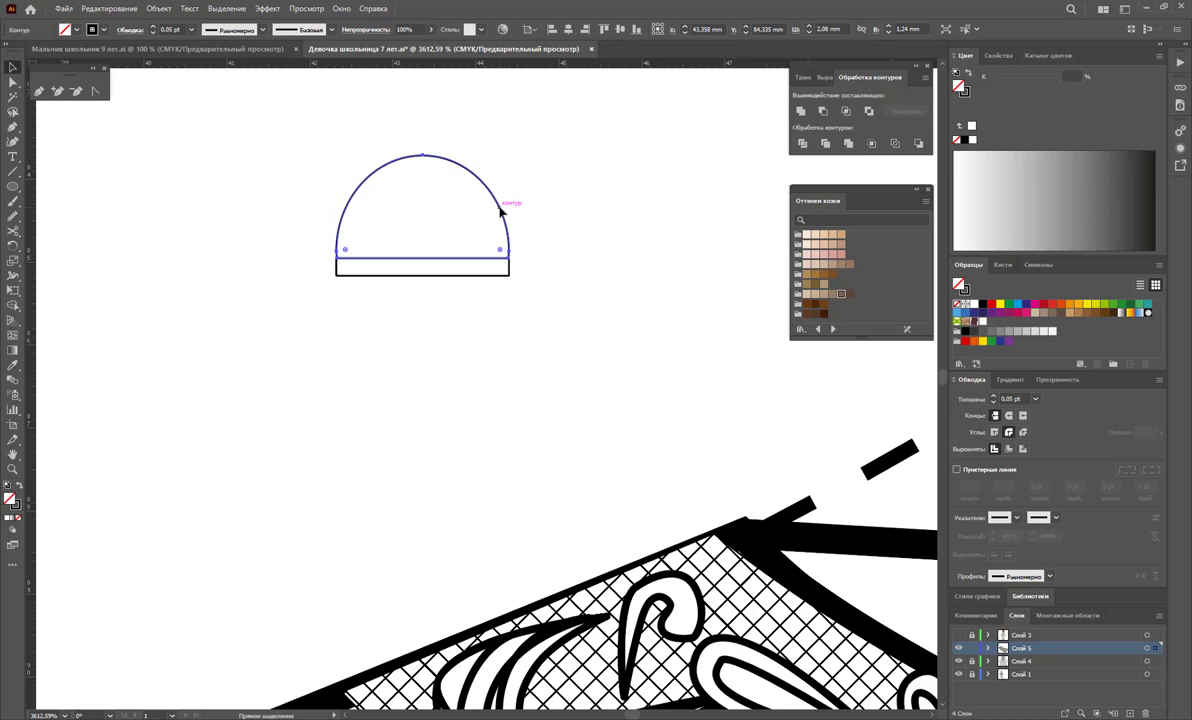
pyautogui.press('v')
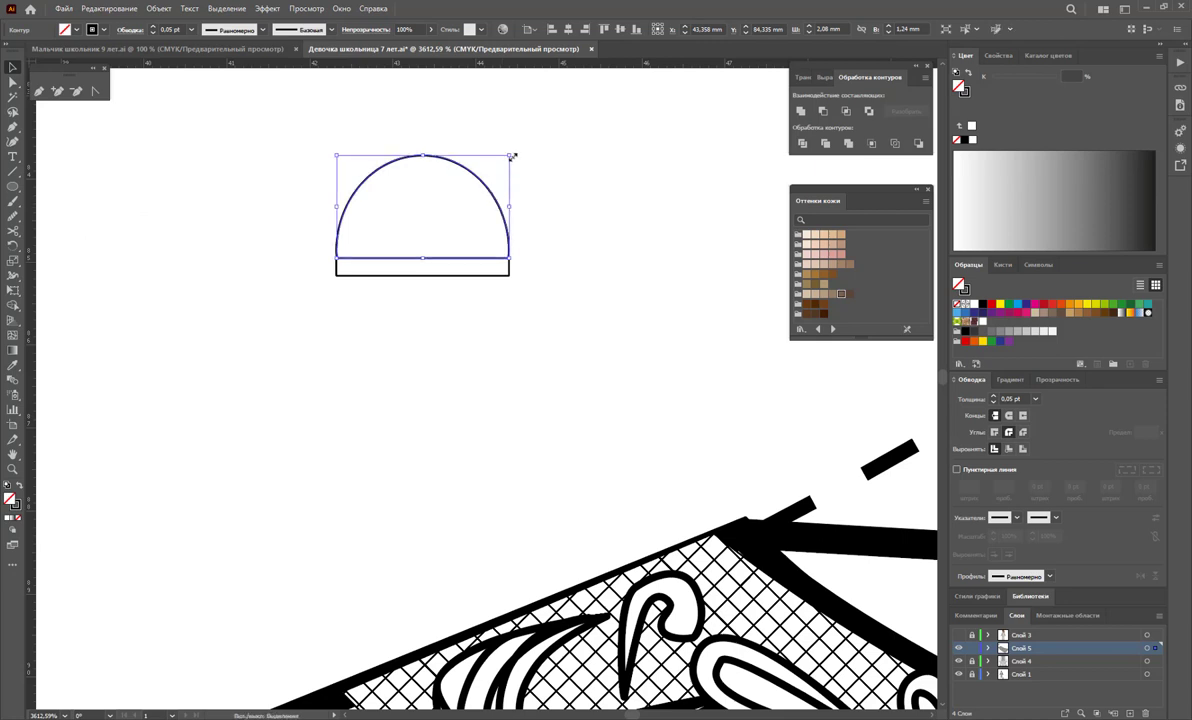
pyautogui.moveTo(511, 157); pyautogui.dragTo(495, 164)
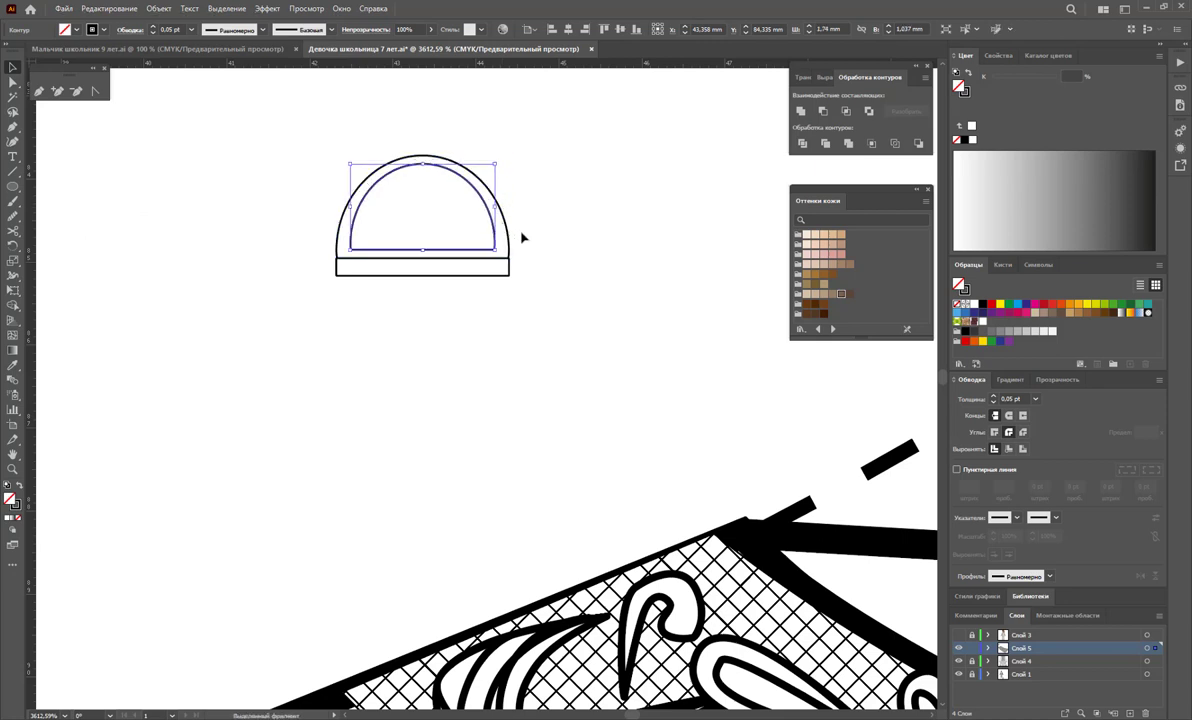
pyautogui.press('Down')
pyautogui.press('Down')
pyautogui.press('Up')
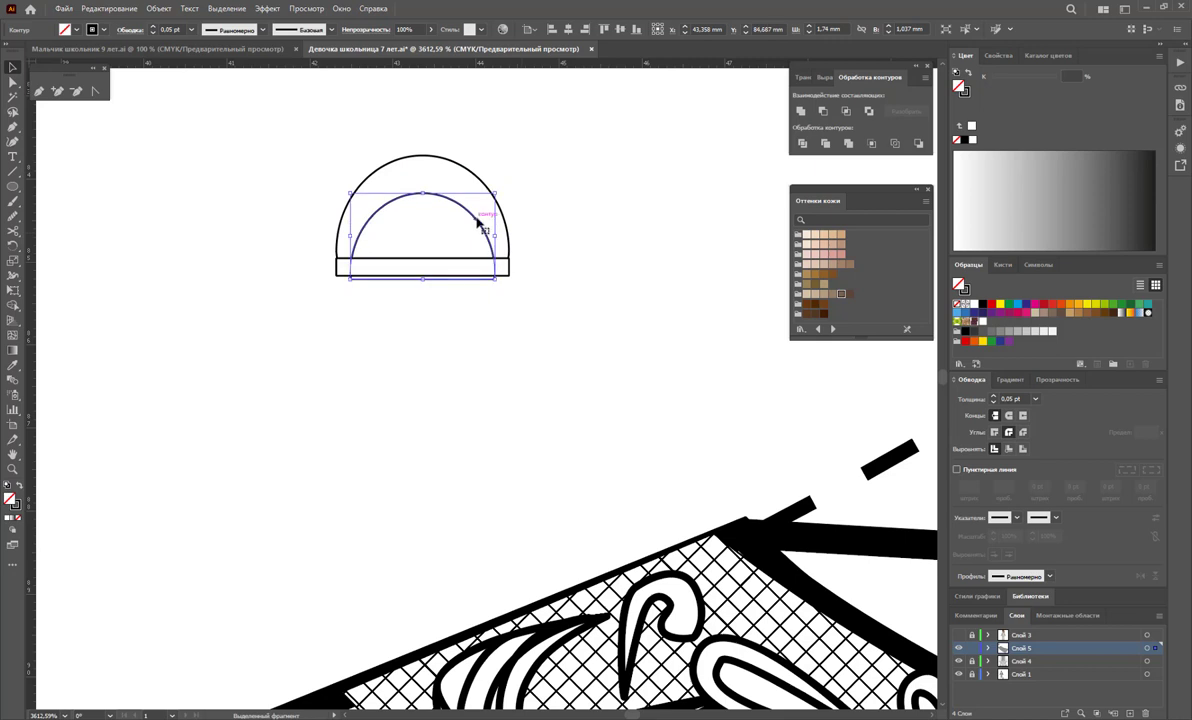
pyautogui.moveTo(479, 226); pyautogui.dragTo(477, 204)
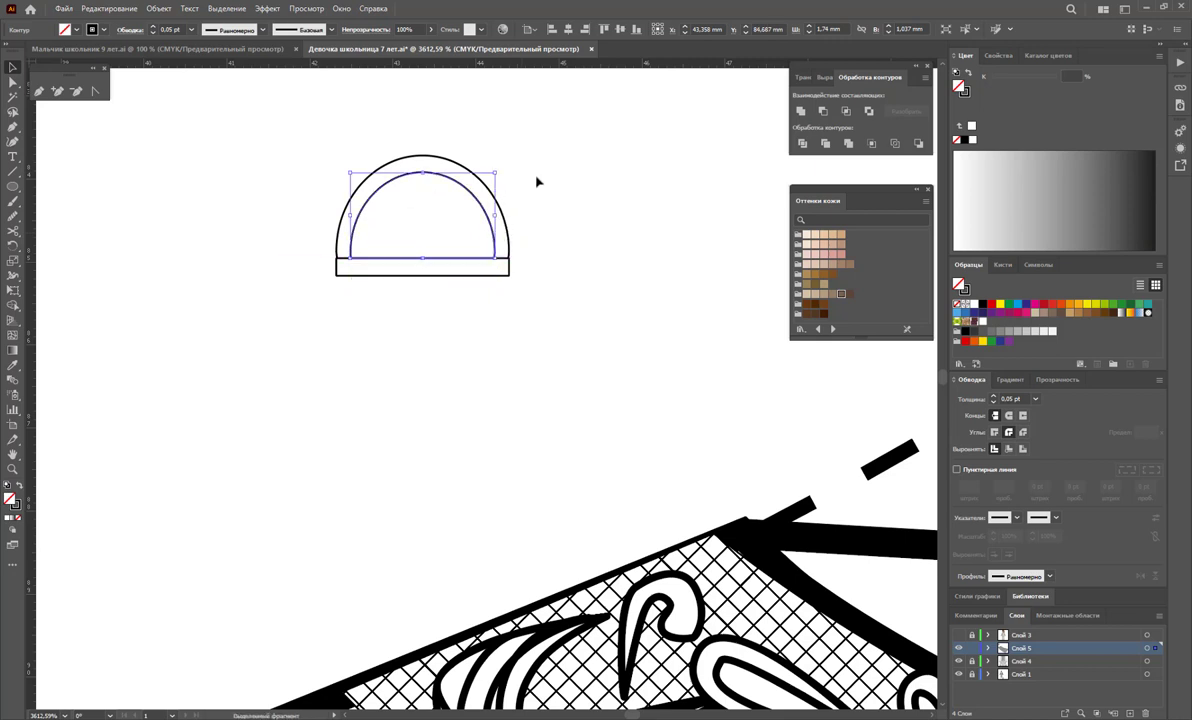
# Select both arcs and the band together and fill them red.
pyautogui.moveTo(540, 165); pyautogui.dragTo(458, 227)
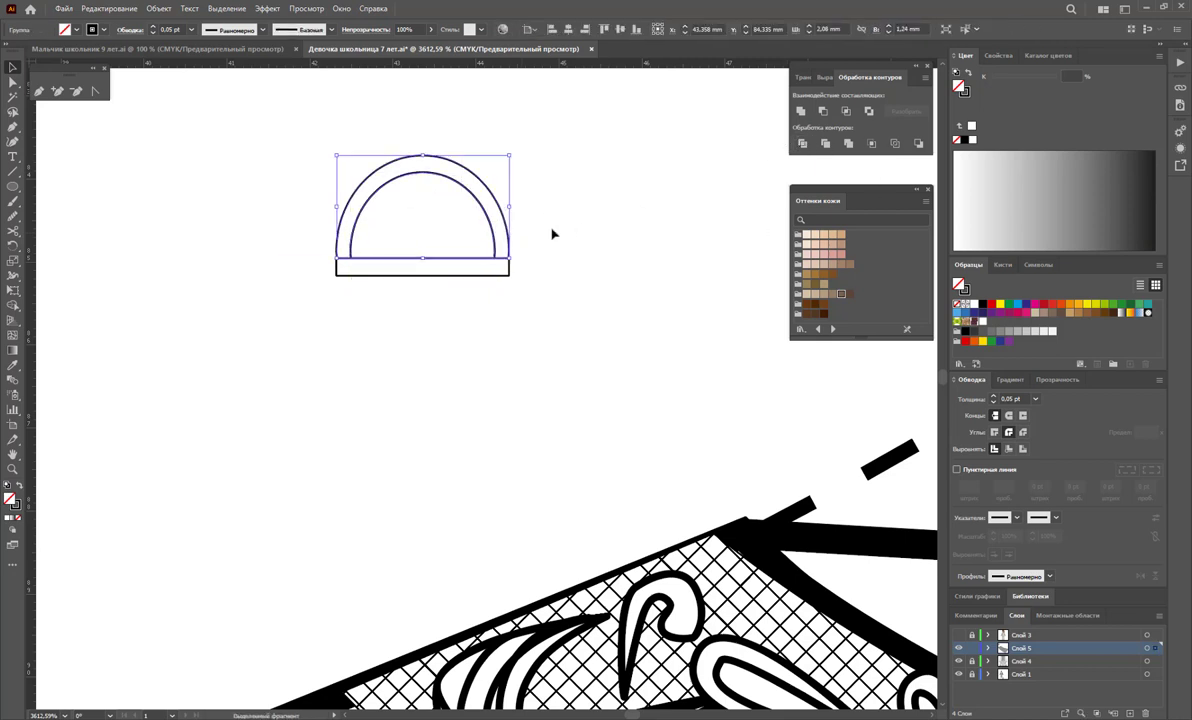
pyautogui.rightClick(517, 215)
pyautogui.click(600, 318)
pyautogui.click(446, 221)
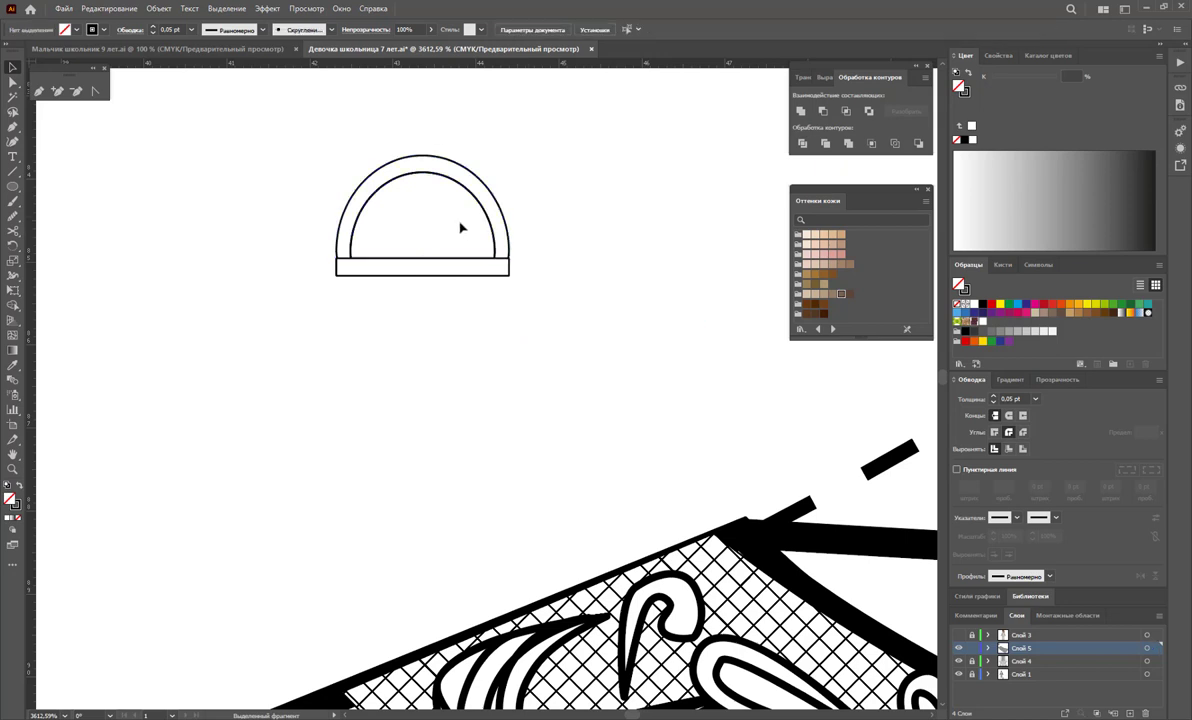
pyautogui.moveTo(503, 135); pyautogui.dragTo(458, 210)
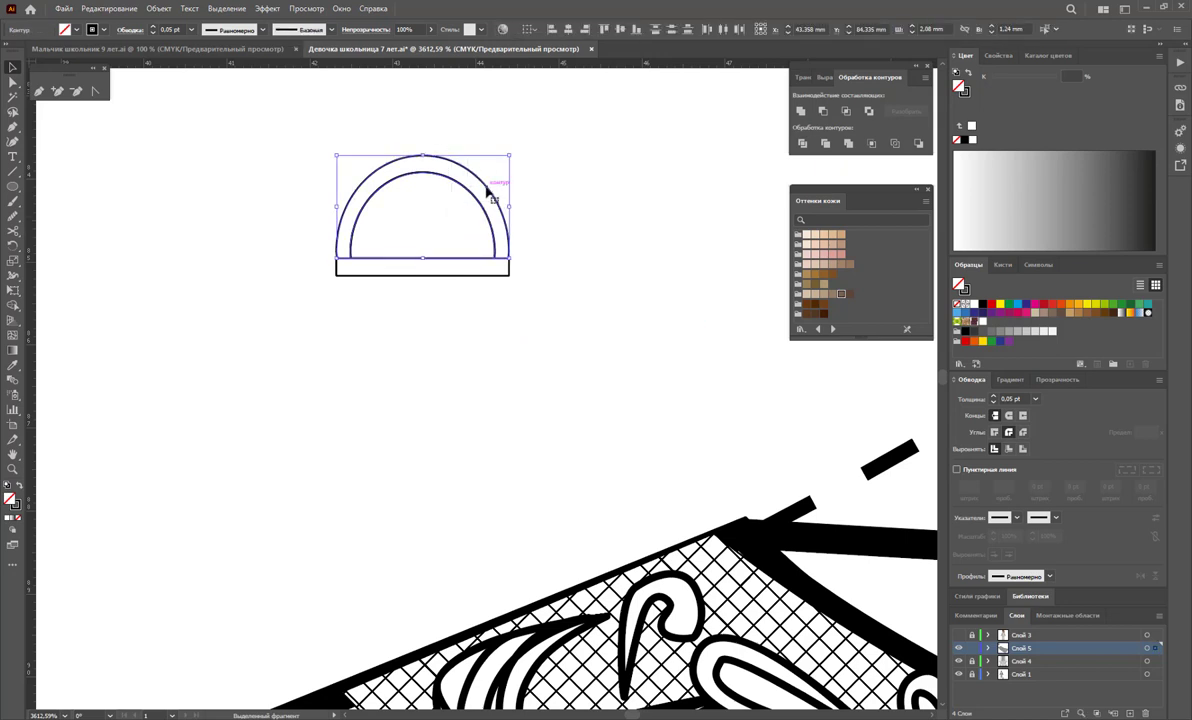
pyautogui.keyDown('shift'); pyautogui.click(488, 190); pyautogui.keyUp('shift')
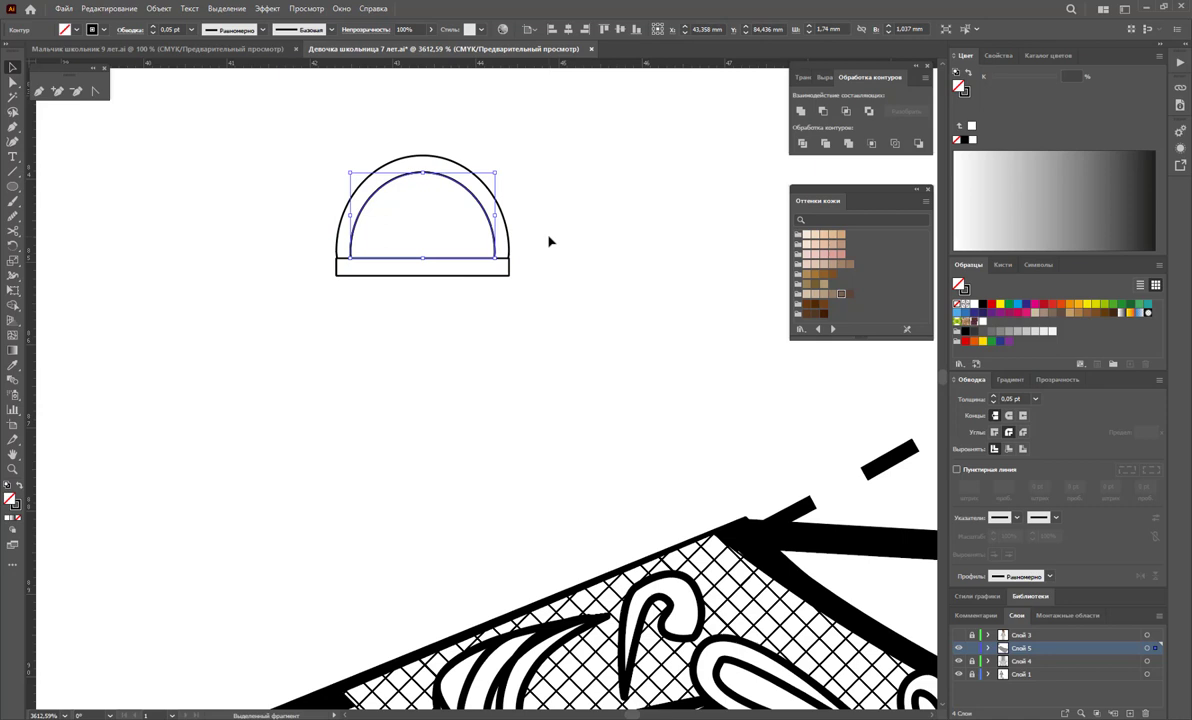
pyautogui.moveTo(558, 152); pyautogui.dragTo(394, 300)
pyautogui.click(988, 306)
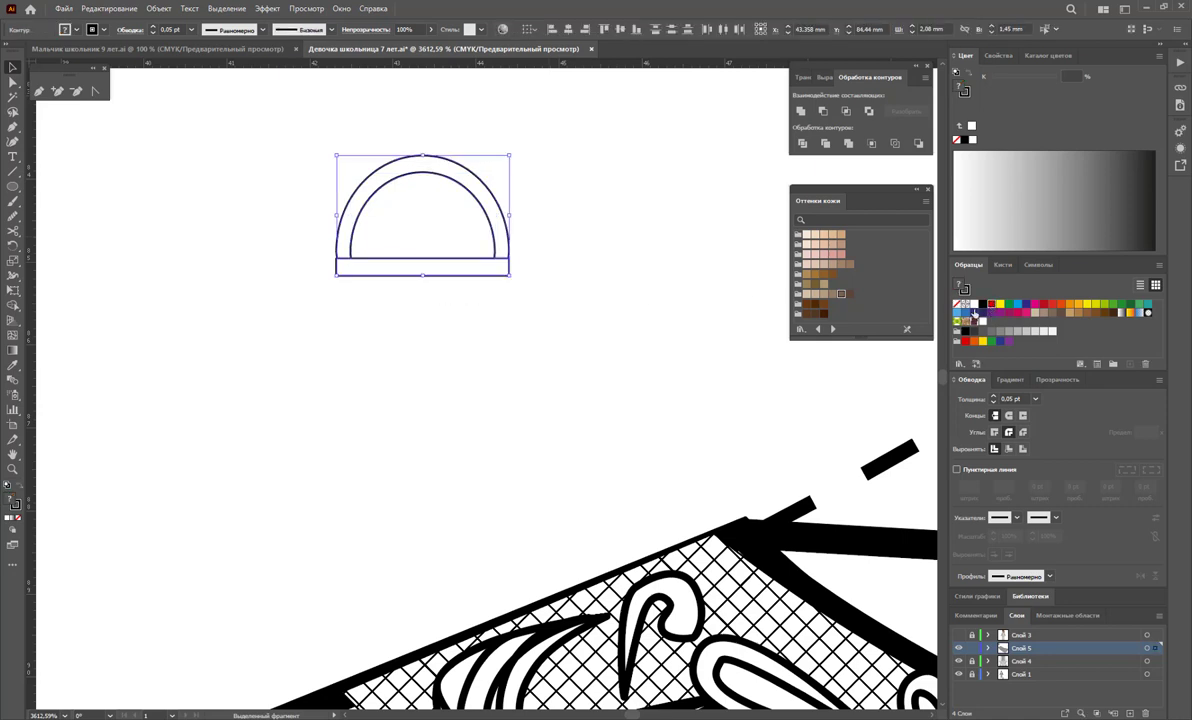
pyautogui.click(568, 345)
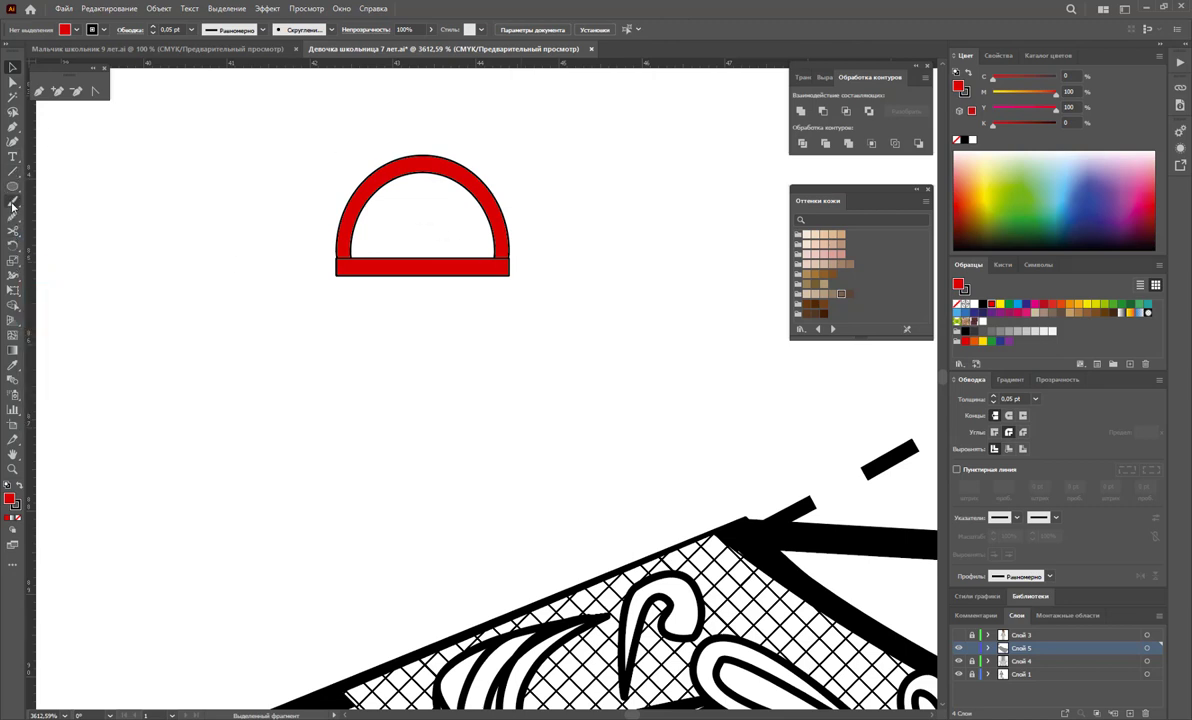
# Alt-drag a small copy of the red arc, rotate it, and place it to the right of the dome.
pyautogui.moveTo(441, 153)
pyautogui.mouseDown()
pyautogui.moveTo(441, 298)
pyautogui.moveTo(402, 412)
pyautogui.moveTo(441, 143)
pyautogui.moveTo(485, 152)
pyautogui.mouseUp()
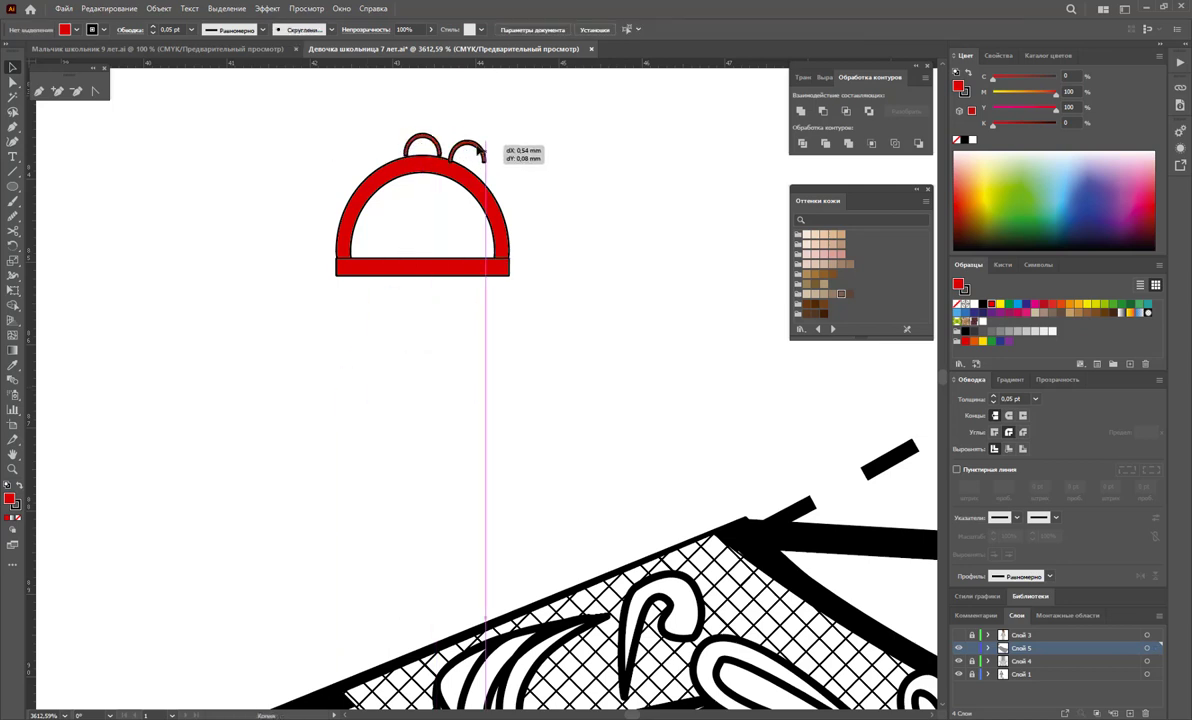
pyautogui.click(484, 158)
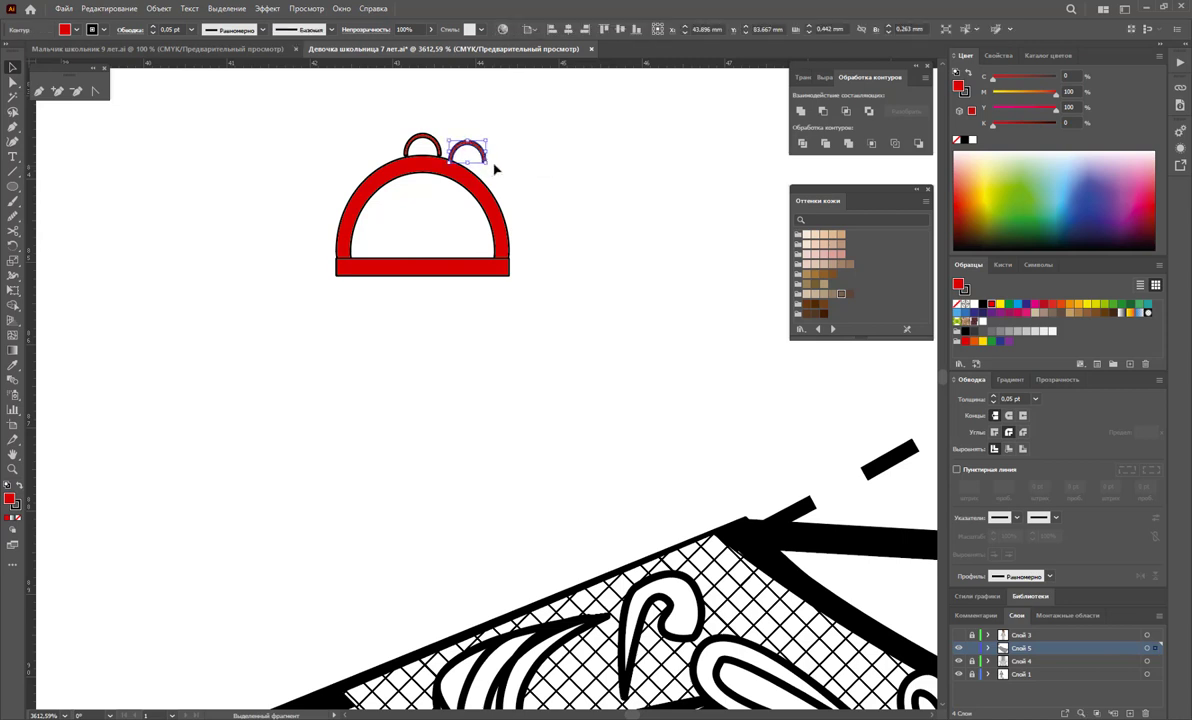
pyautogui.moveTo(494, 167)
pyautogui.mouseDown()
pyautogui.moveTo(488, 175)
pyautogui.moveTo(477, 158)
pyautogui.moveTo(488, 179)
pyautogui.mouseUp()
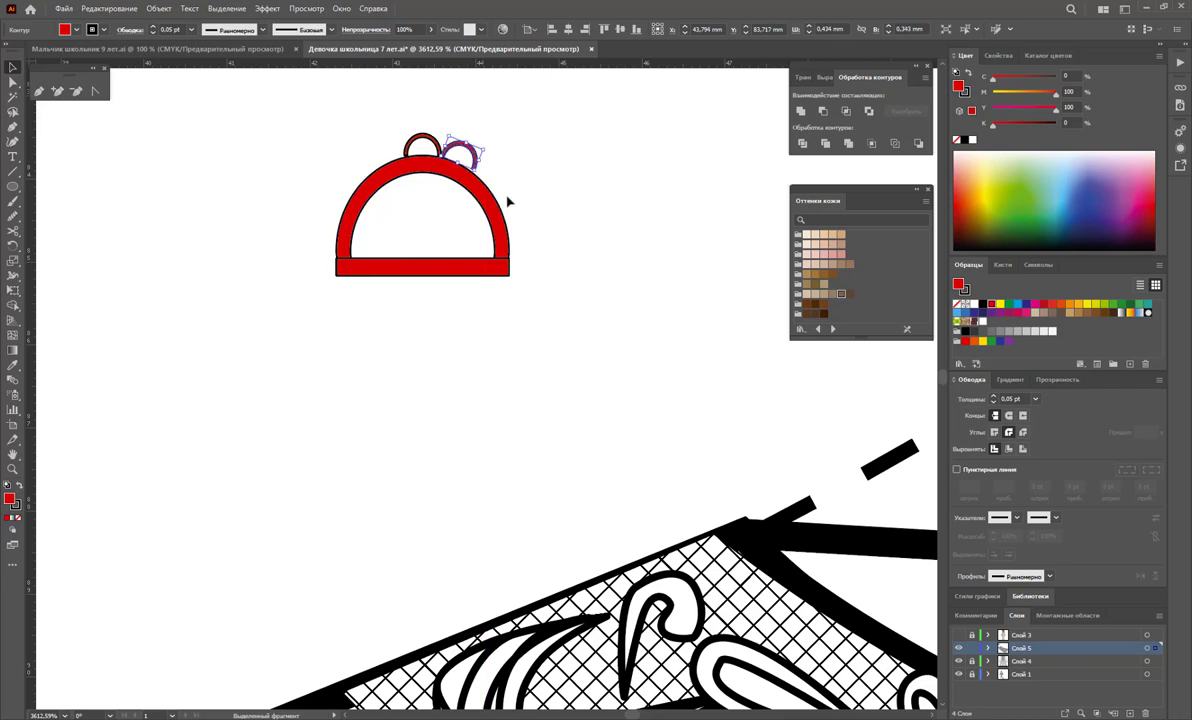
pyautogui.press('Down')
pyautogui.click(533, 195)
pyautogui.hotkey('ctrl', 'z')
pyautogui.click(505, 165)
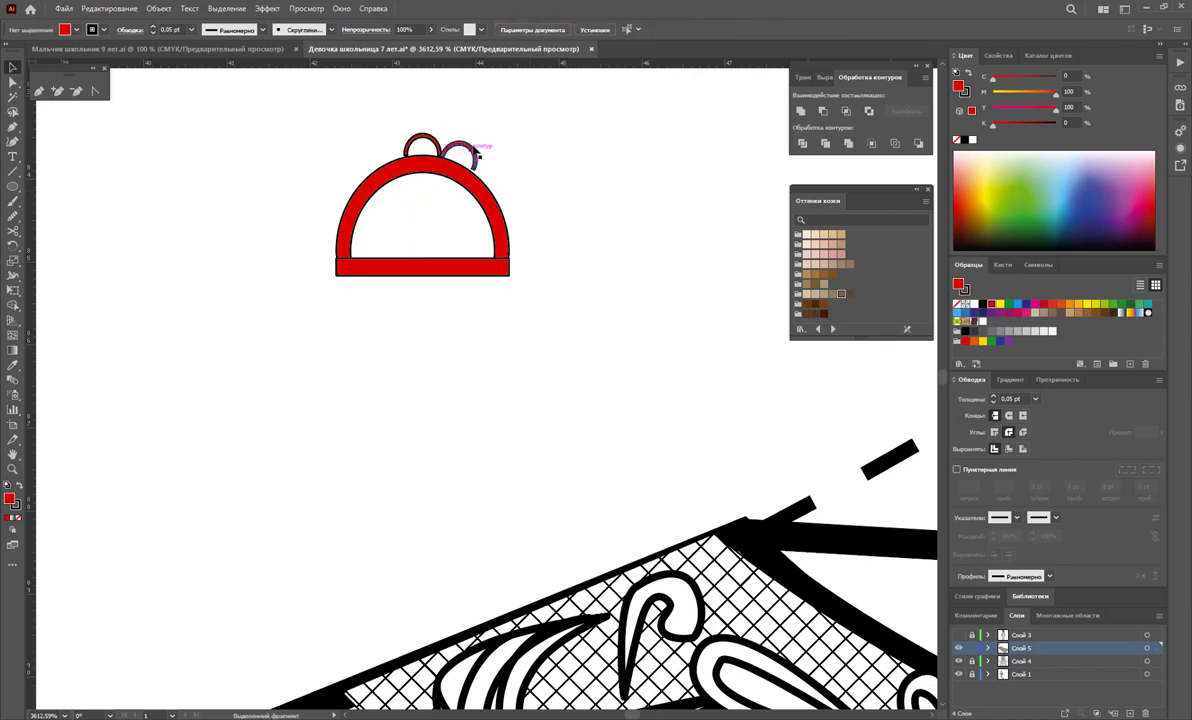
pyautogui.moveTo(476, 158)
pyautogui.mouseDown()
pyautogui.moveTo(437, 148)
pyautogui.moveTo(620, 218)
pyautogui.mouseUp()
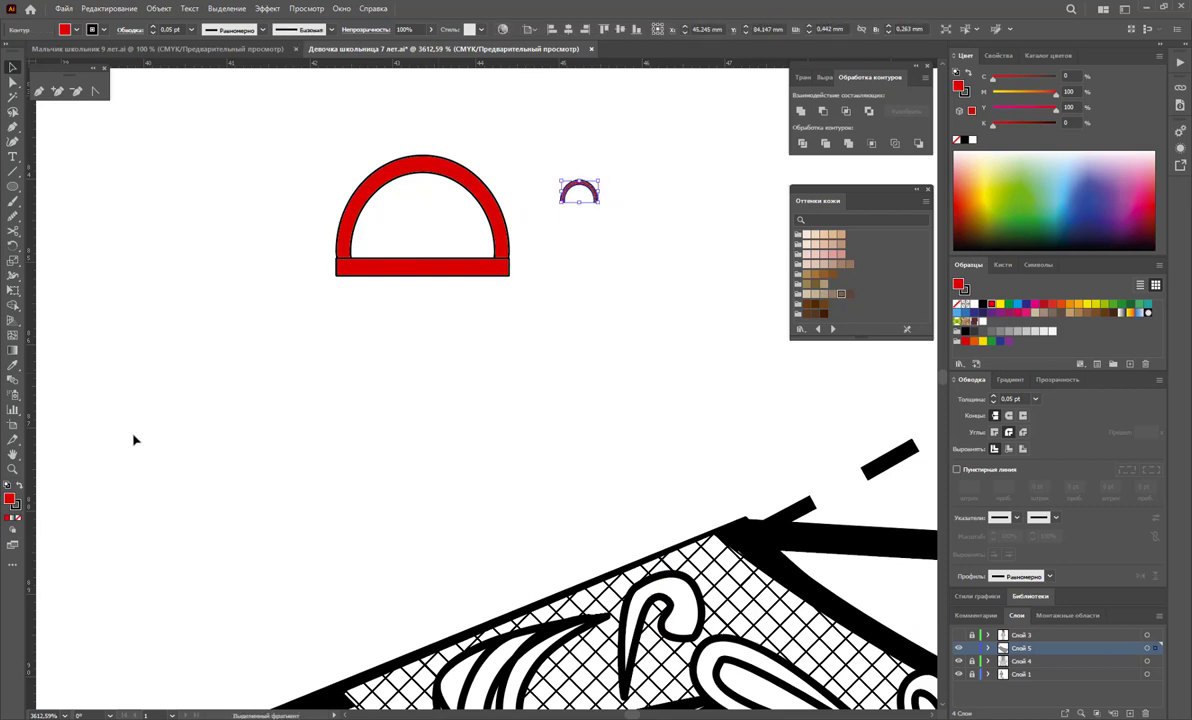
# Set the stroke to None on both the small arc and the red dome.
pyautogui.click(14, 513)
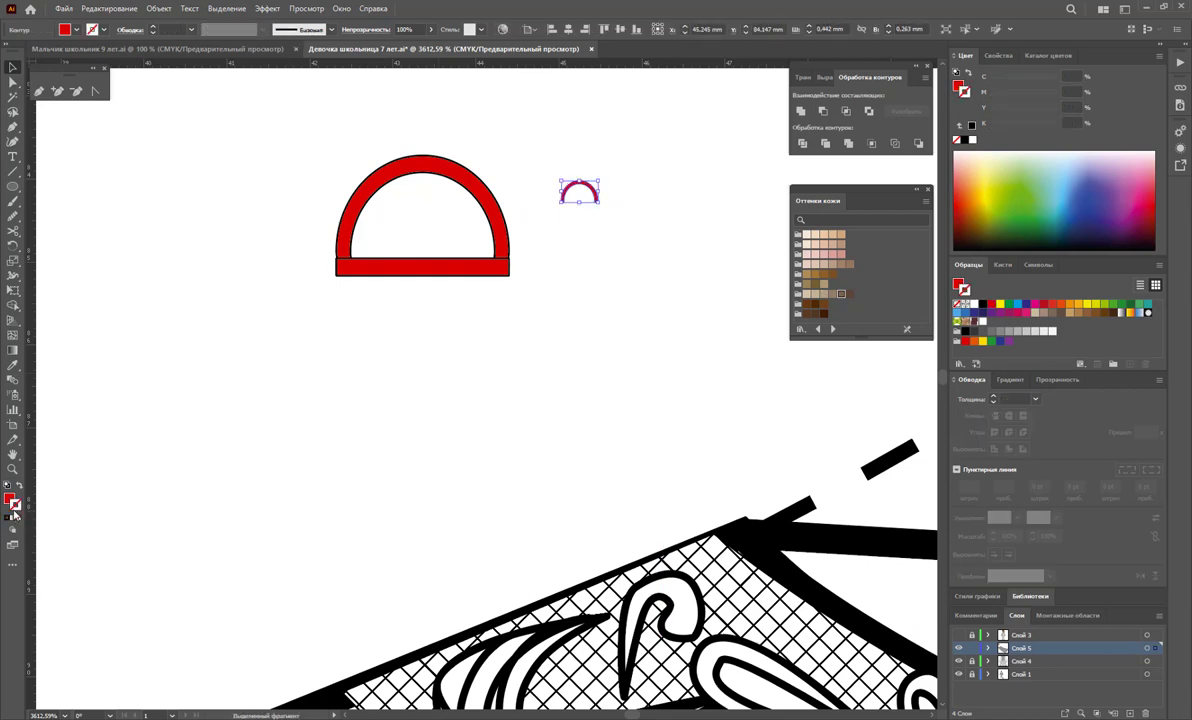
pyautogui.click(258, 505)
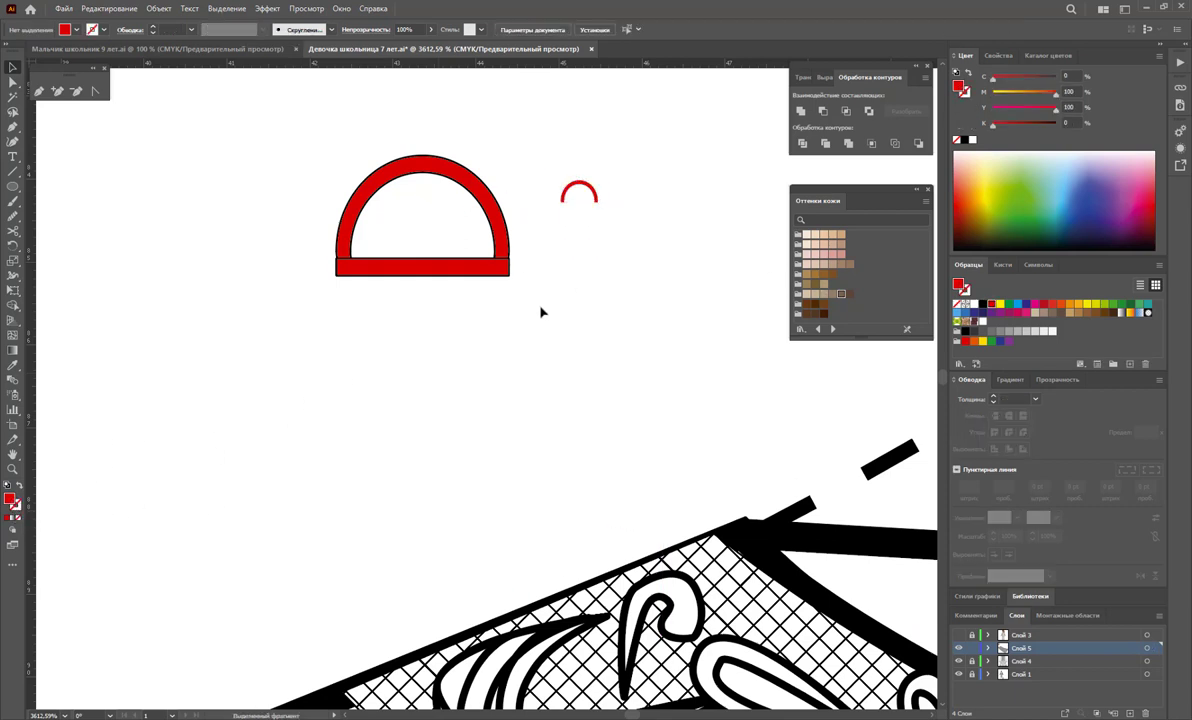
pyautogui.click(466, 266)
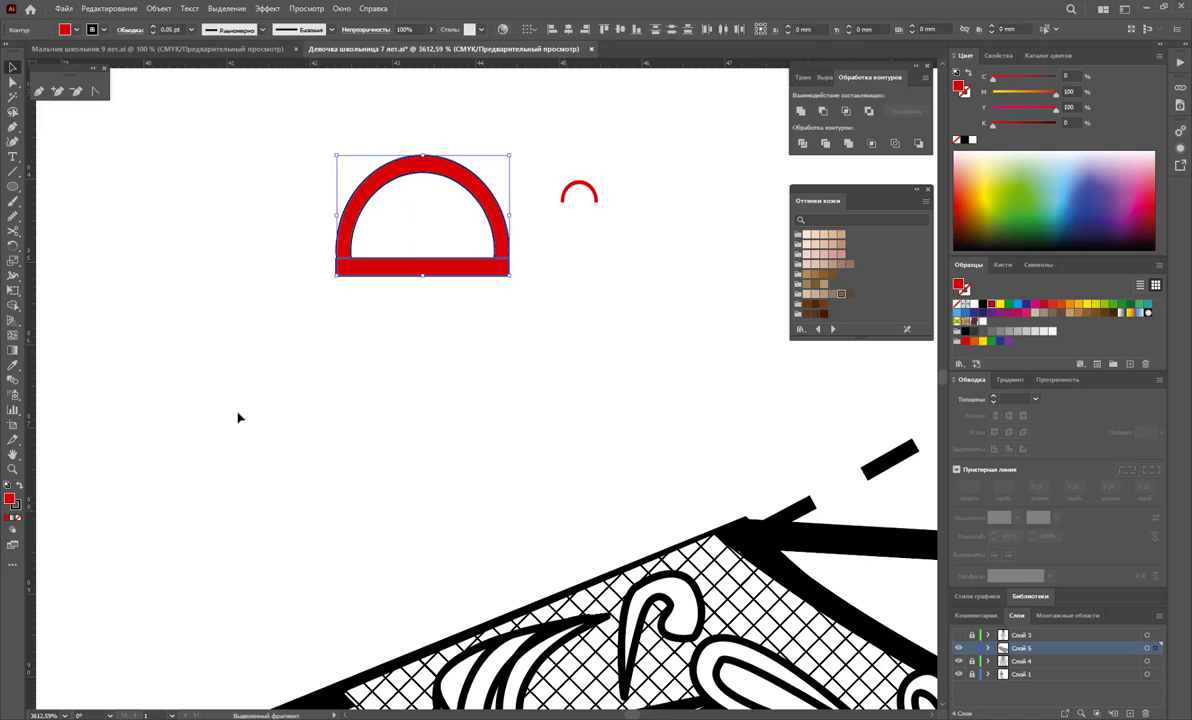
pyautogui.click(14, 513)
pyautogui.click(652, 265)
# Save the small red arc as a new pattern brush in the Brushes panel.
pyautogui.click(580, 184)
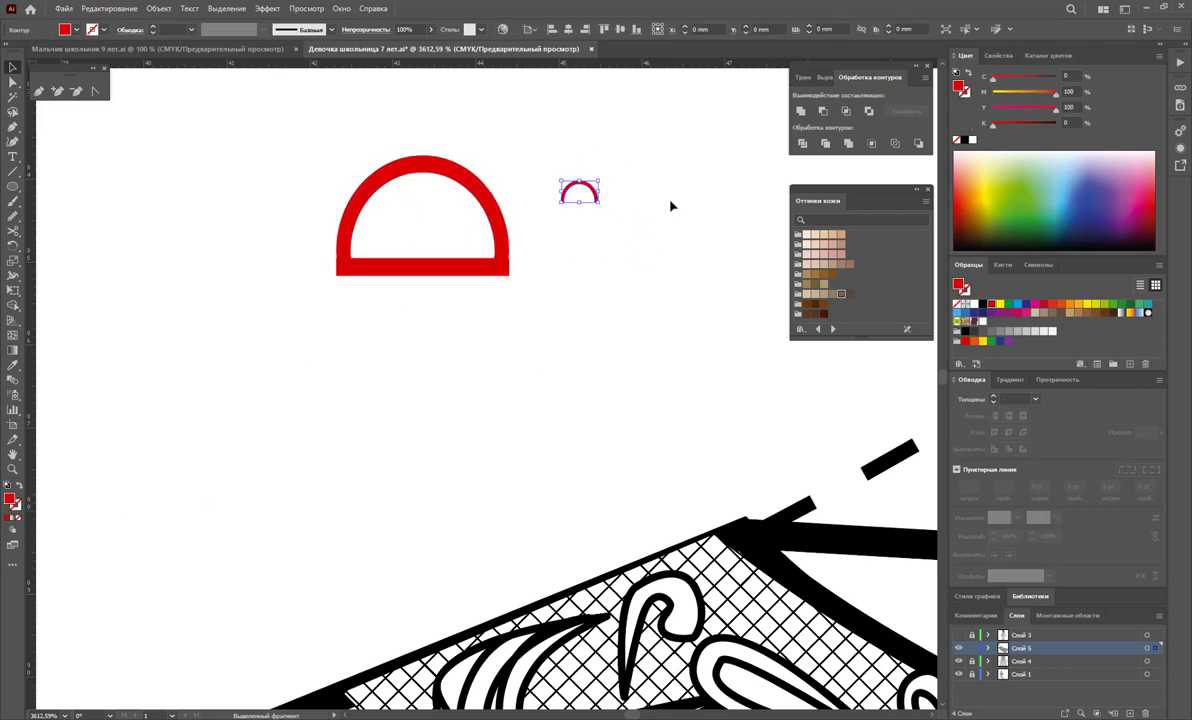
pyautogui.click(1003, 265)
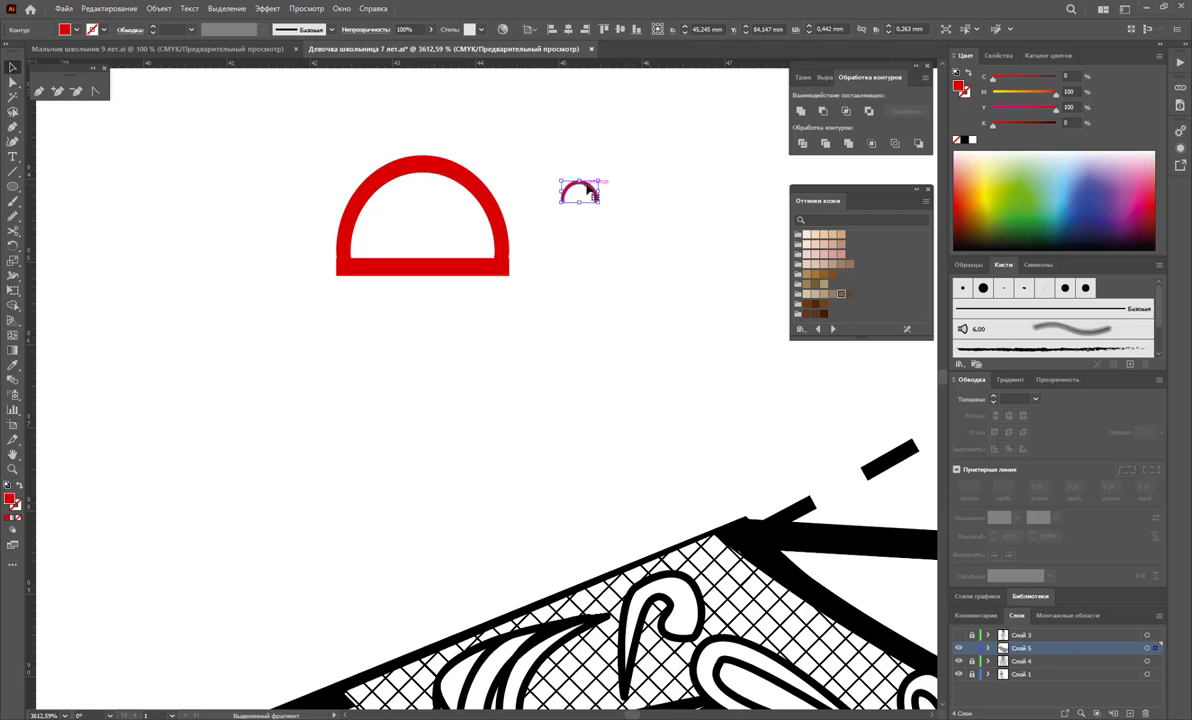
pyautogui.moveTo(588, 188); pyautogui.dragTo(1040, 352)
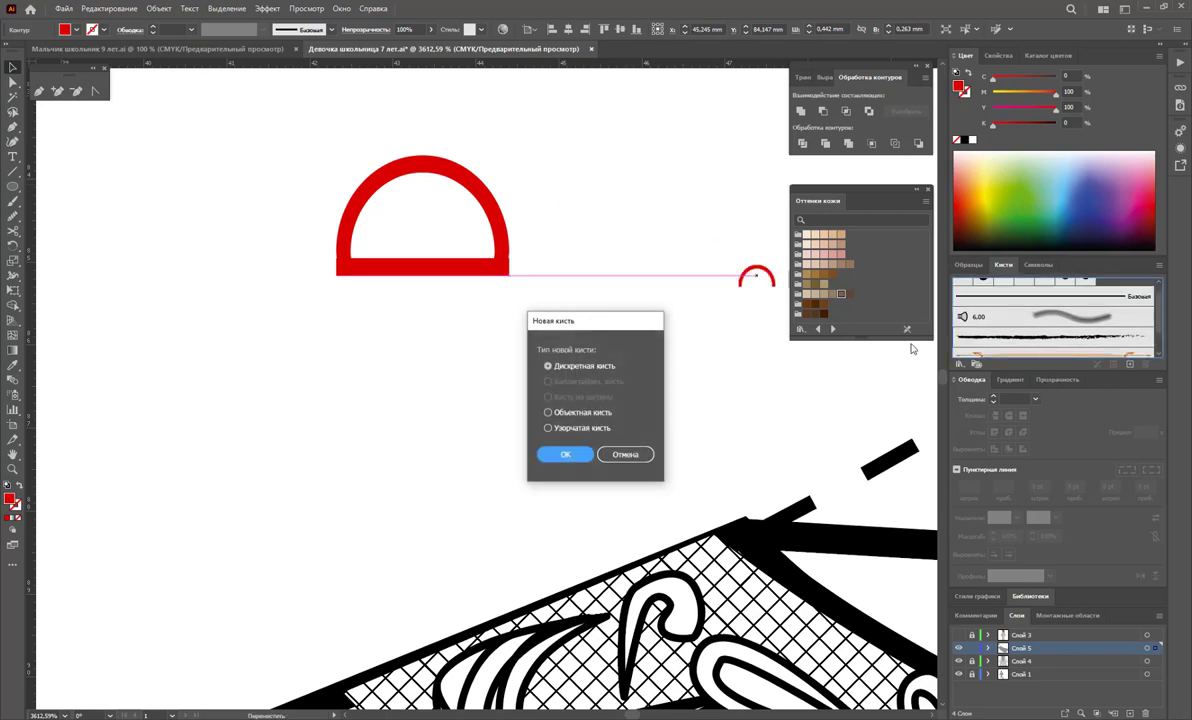
pyautogui.click(580, 427)
pyautogui.click(566, 452)
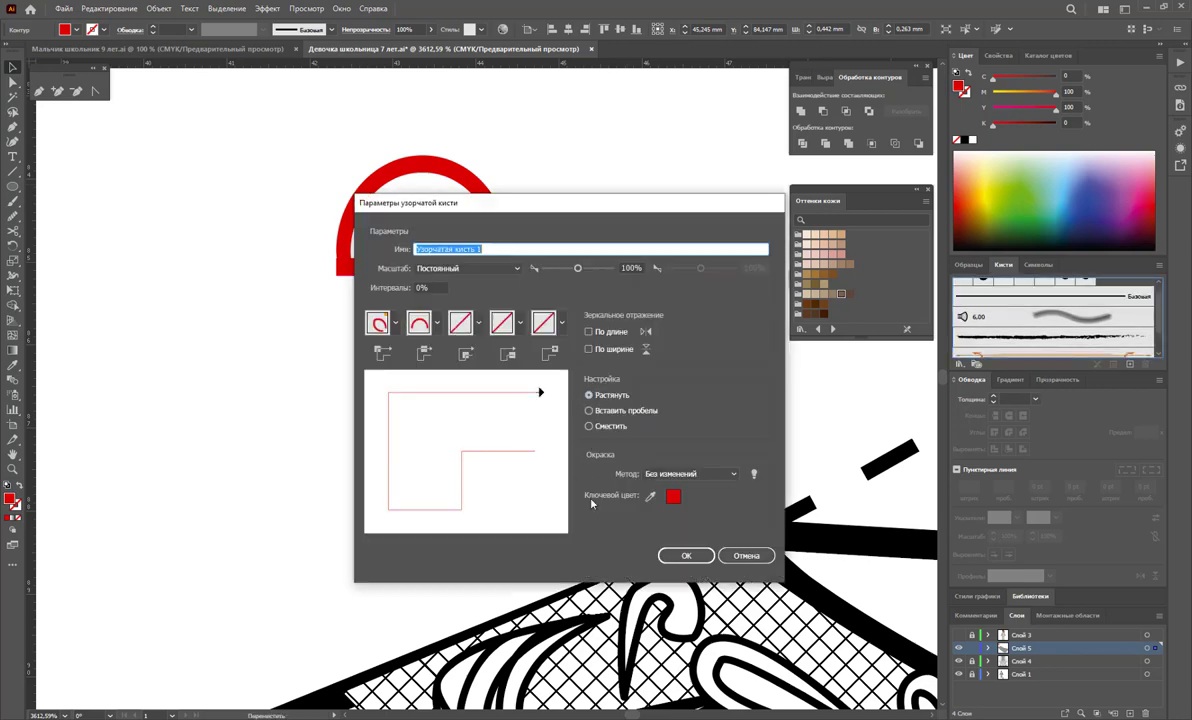
pyautogui.click(684, 555)
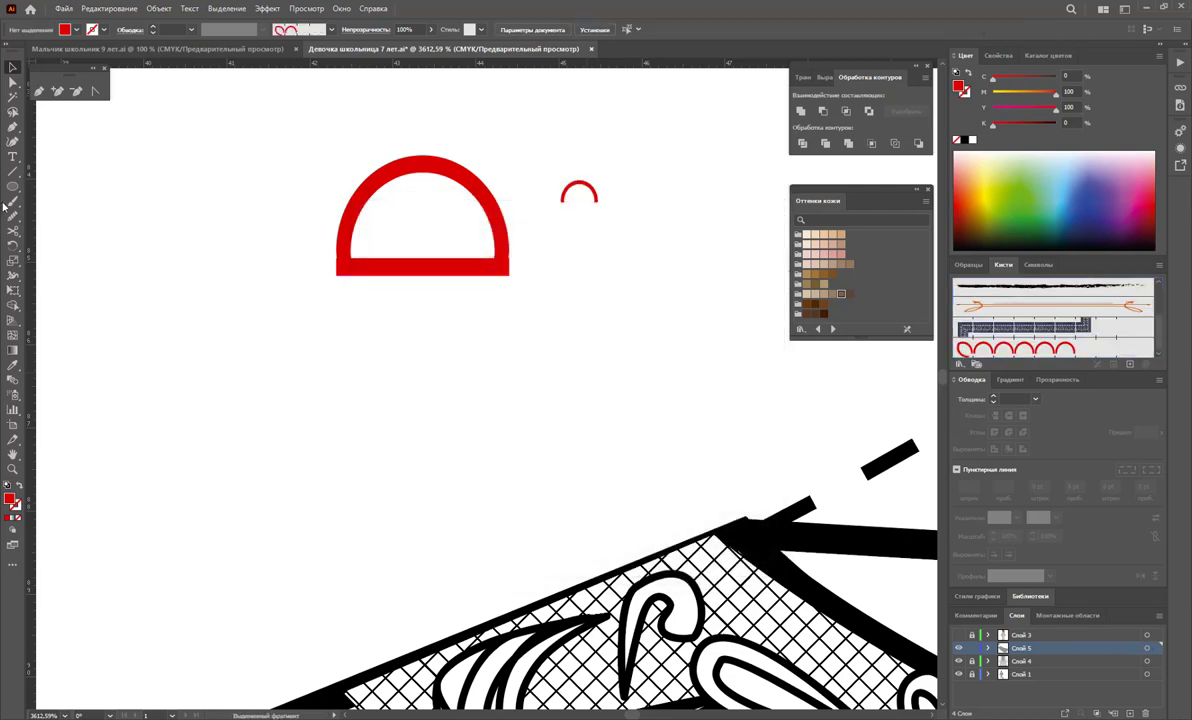
# Draw a semicircle over the arch, apply the red scallop brush, and set fill to None.
pyautogui.click(39, 91)
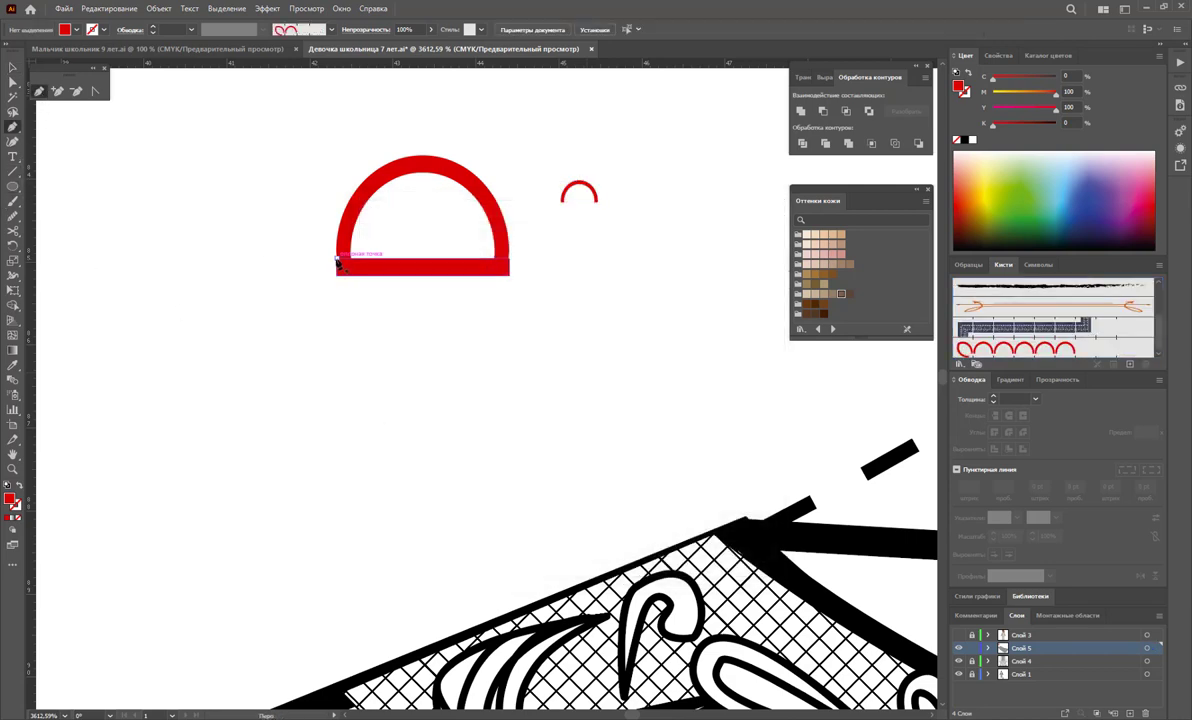
pyautogui.moveTo(423, 155)
pyautogui.mouseDown()
pyautogui.moveTo(518, 155)
pyautogui.moveTo(475, 172)
pyautogui.mouseUp()
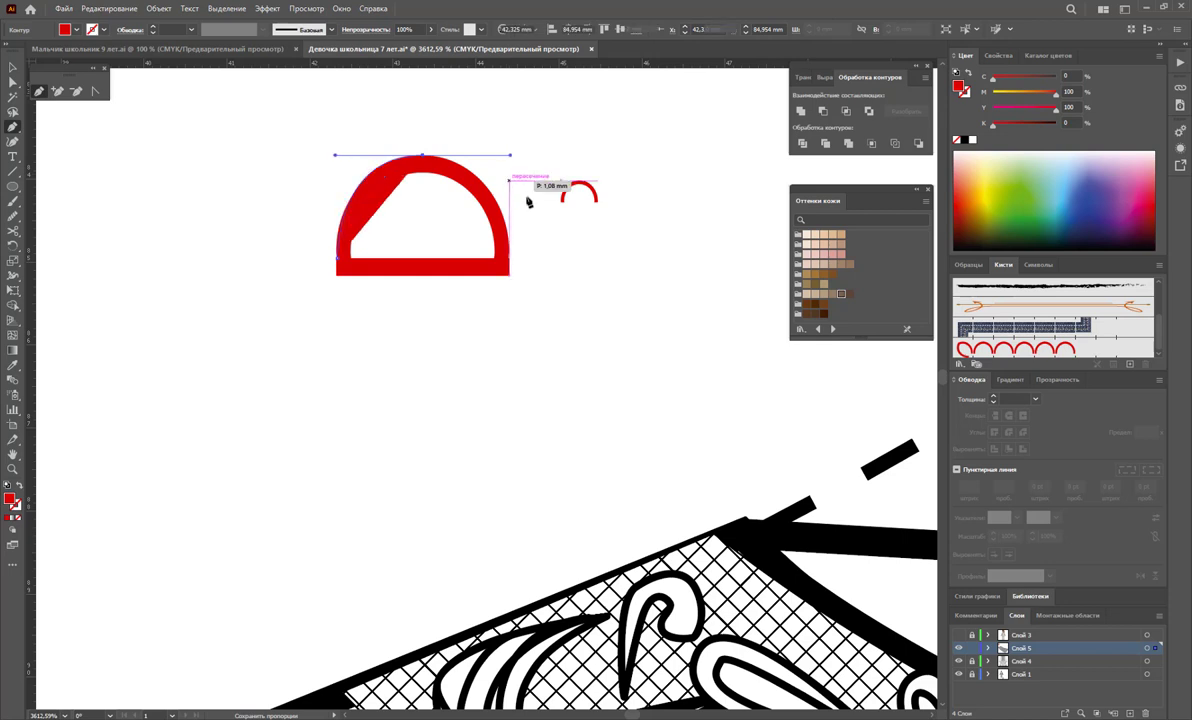
pyautogui.click(509, 265)
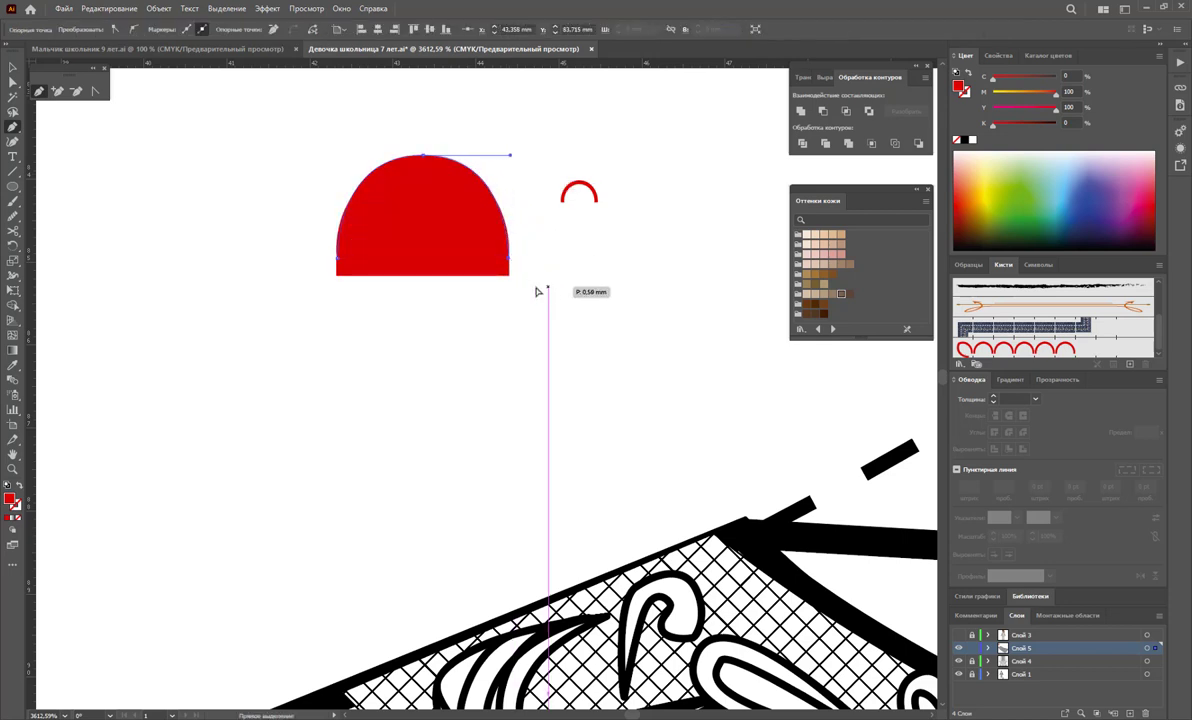
pyautogui.click(13, 67)
pyautogui.click(445, 218)
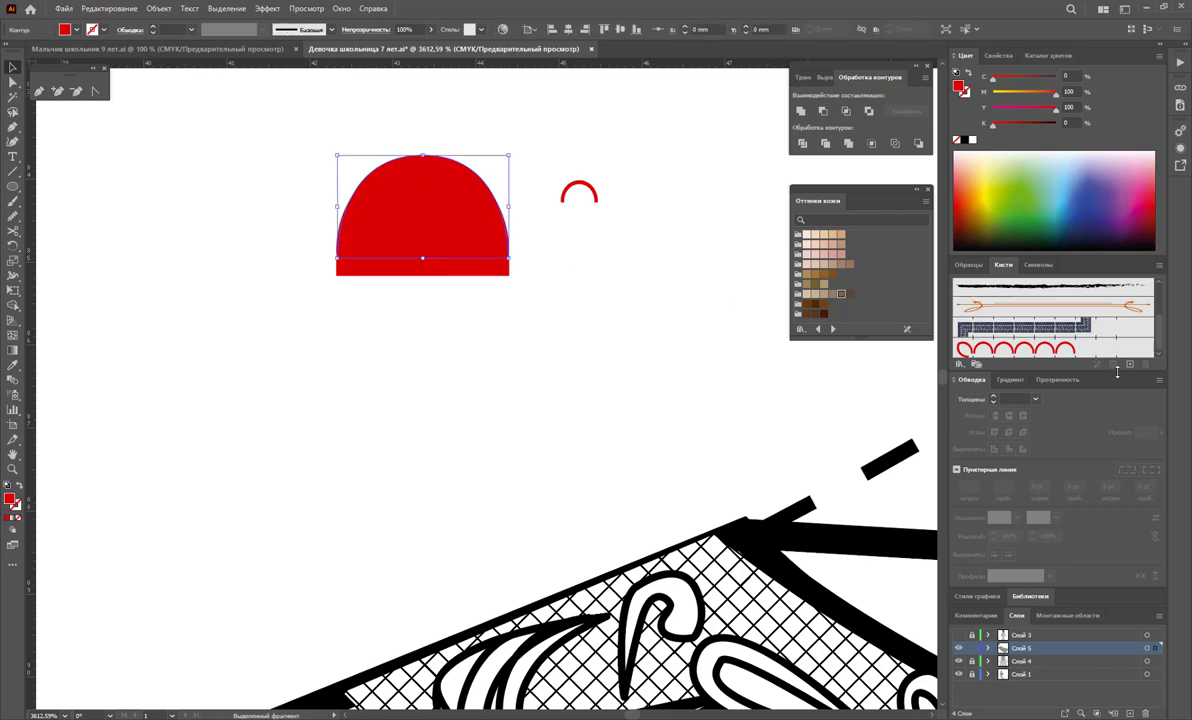
pyautogui.click(1079, 351)
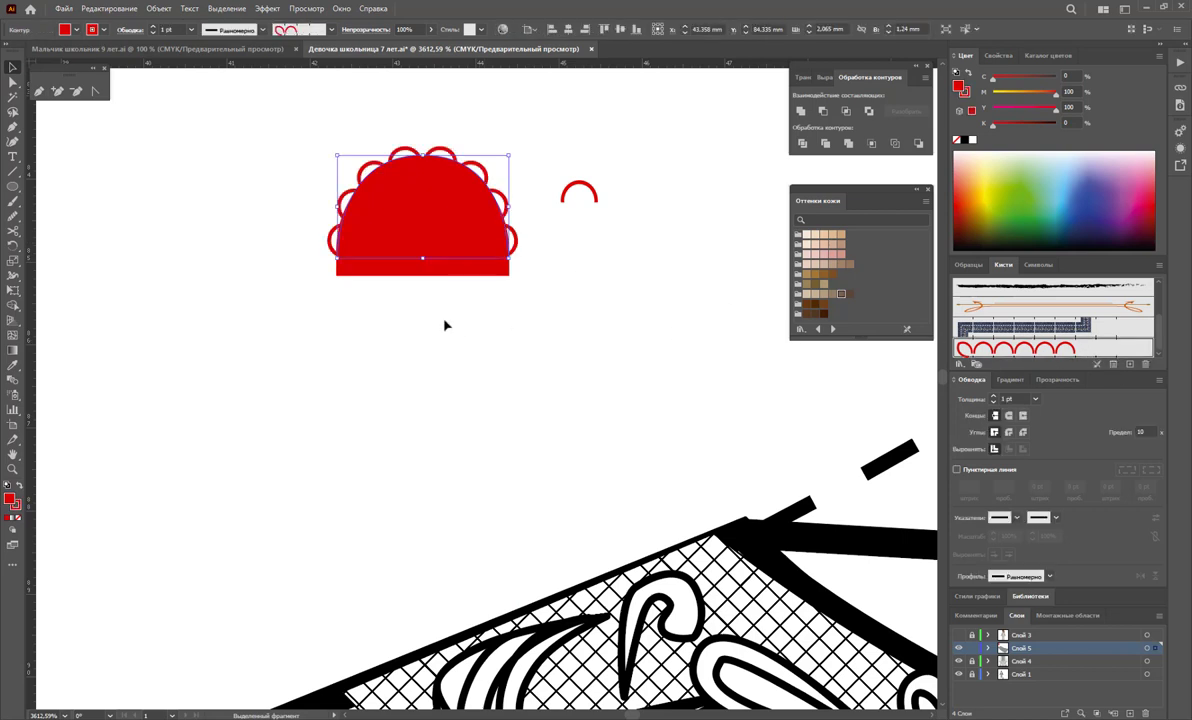
pyautogui.click(16, 518)
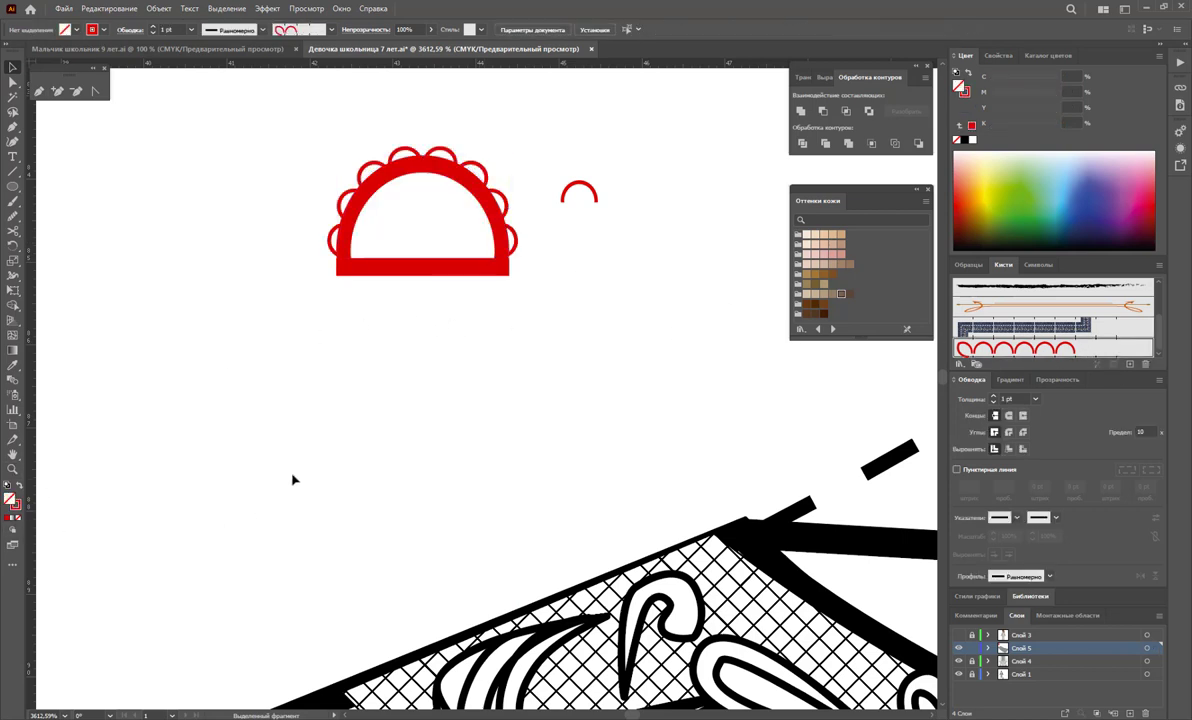
pyautogui.click(340, 268)
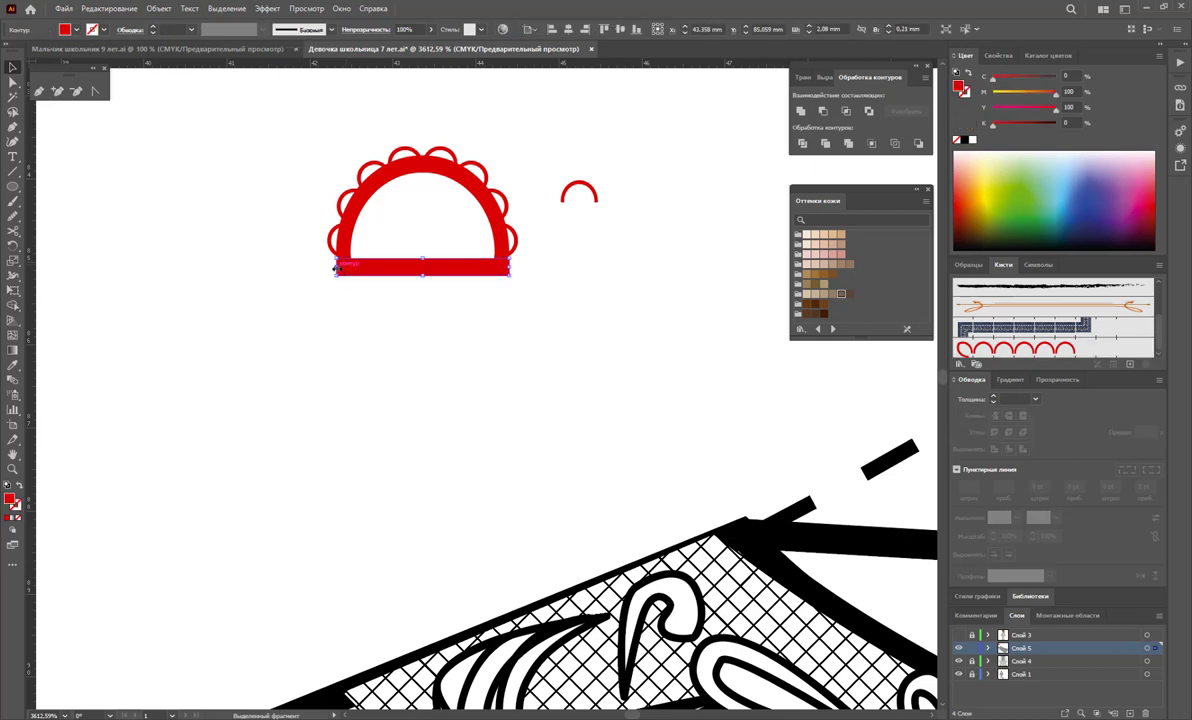
# Stretch the base bar wider at both ends and delete the stray small red arc.
pyautogui.moveTo(337, 268); pyautogui.dragTo(328, 270)
pyautogui.moveTo(510, 268); pyautogui.dragTo(521, 268)
pyautogui.moveTo(648, 212); pyautogui.dragTo(525, 135)
pyautogui.press('Delete')
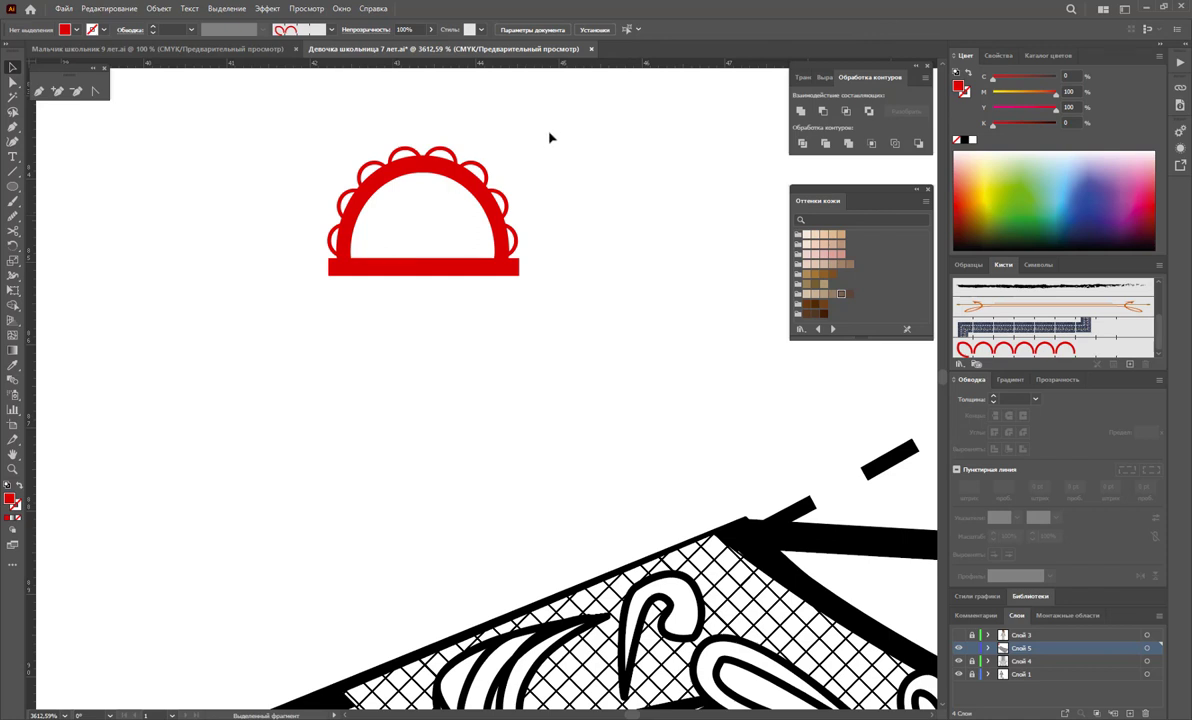
# Outline the scalloped arch's stroke and add a smaller scaled copy inside it.
pyautogui.moveTo(549, 137); pyautogui.dragTo(316, 252)
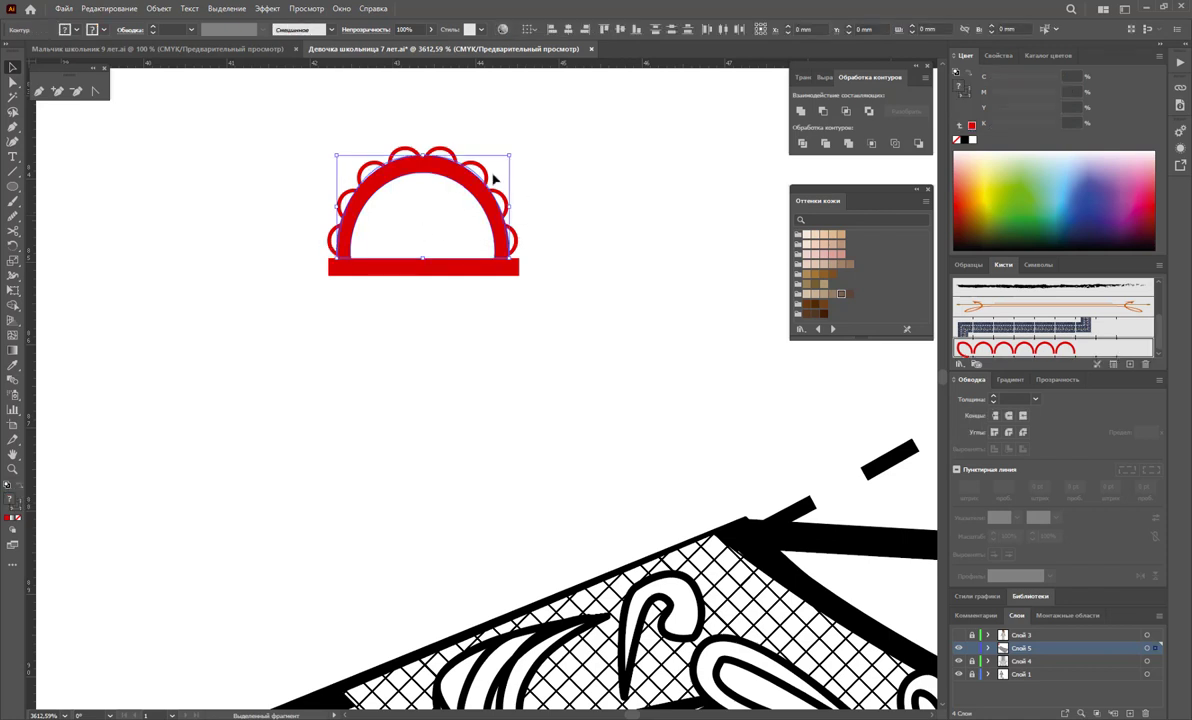
pyautogui.click(159, 9)
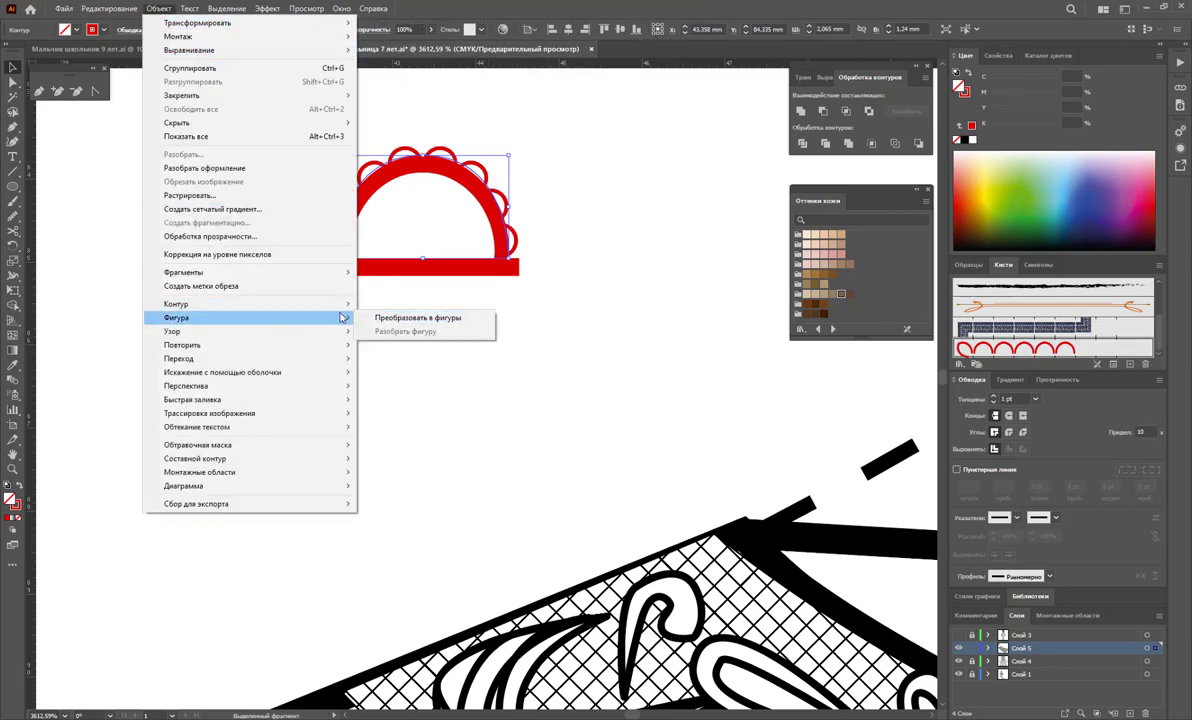
pyautogui.moveTo(250, 304)
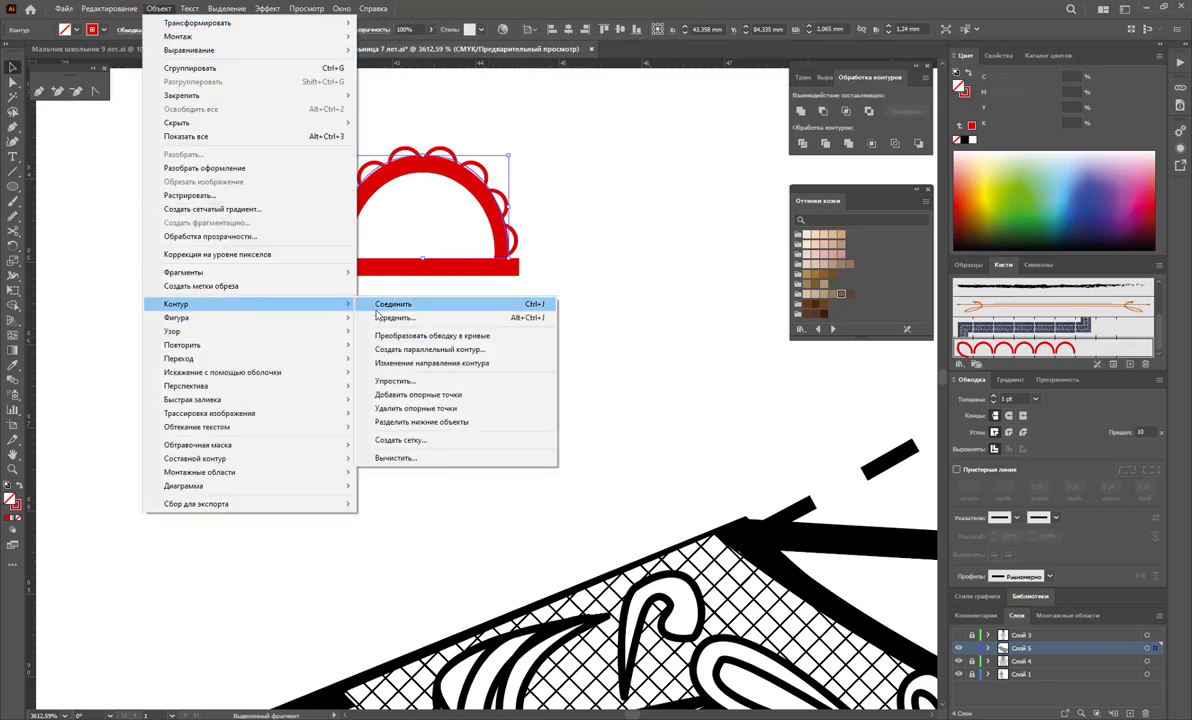
pyautogui.click(450, 336)
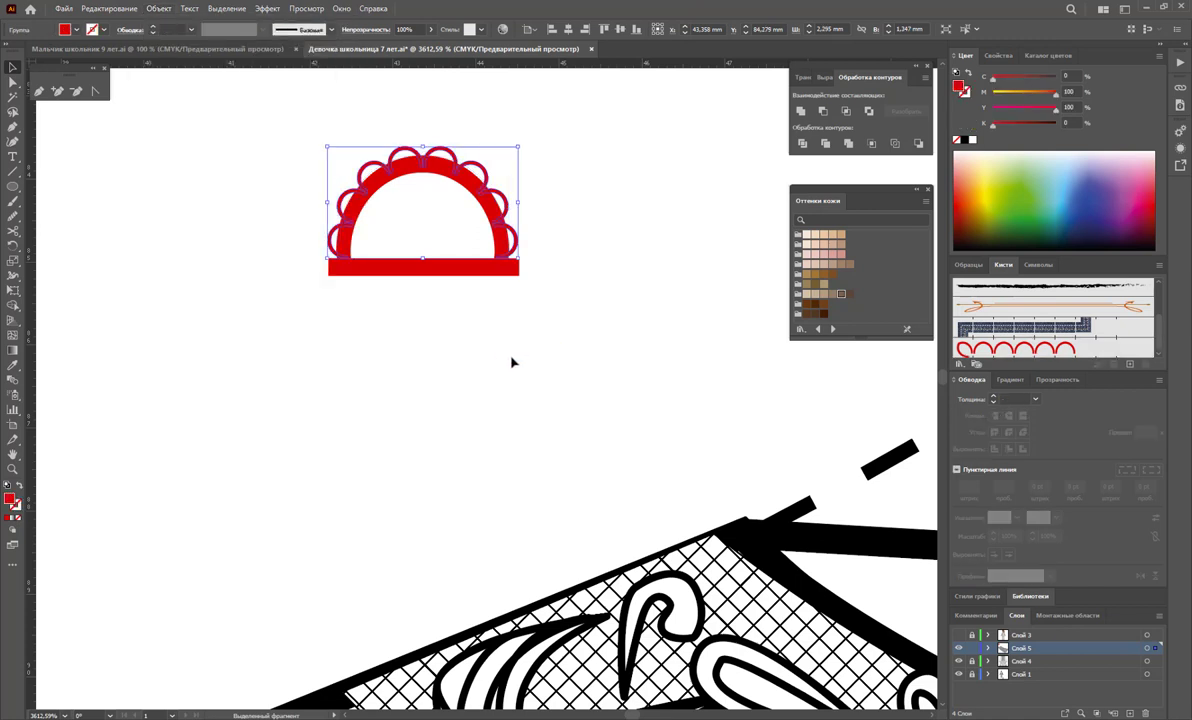
pyautogui.click(511, 362)
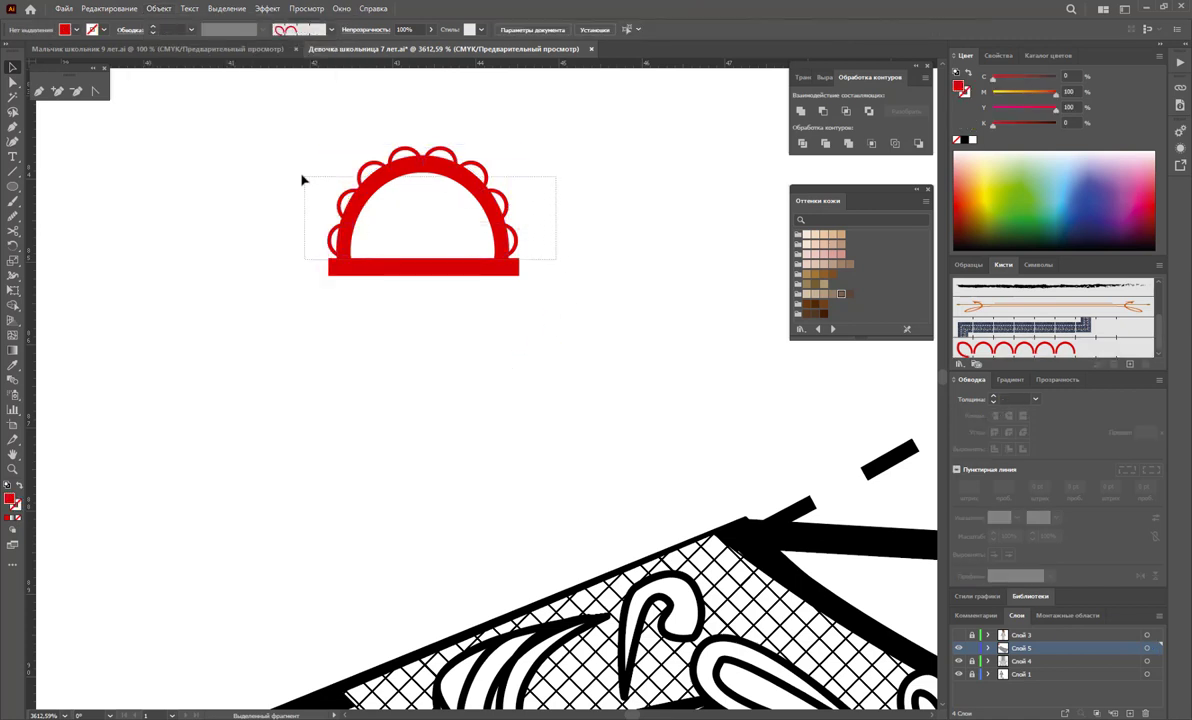
pyautogui.moveTo(519, 250); pyautogui.dragTo(322, 181)
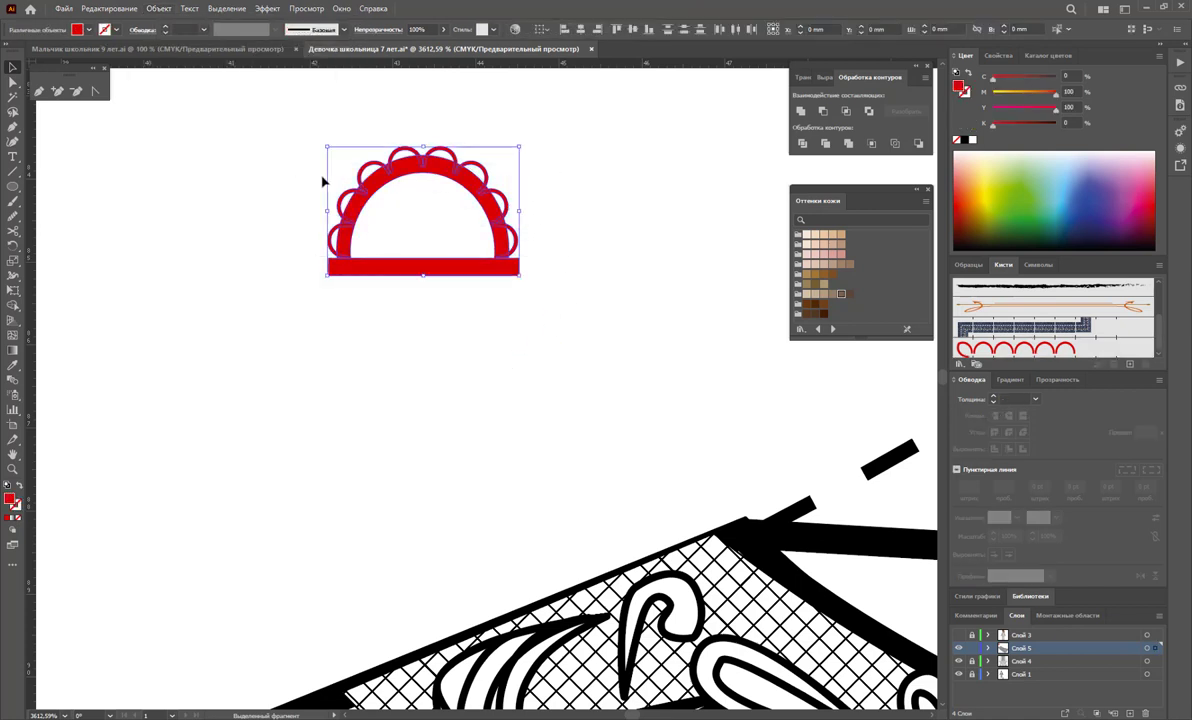
pyautogui.keyDown('shift'); pyautogui.click(481, 270); pyautogui.keyUp('shift')
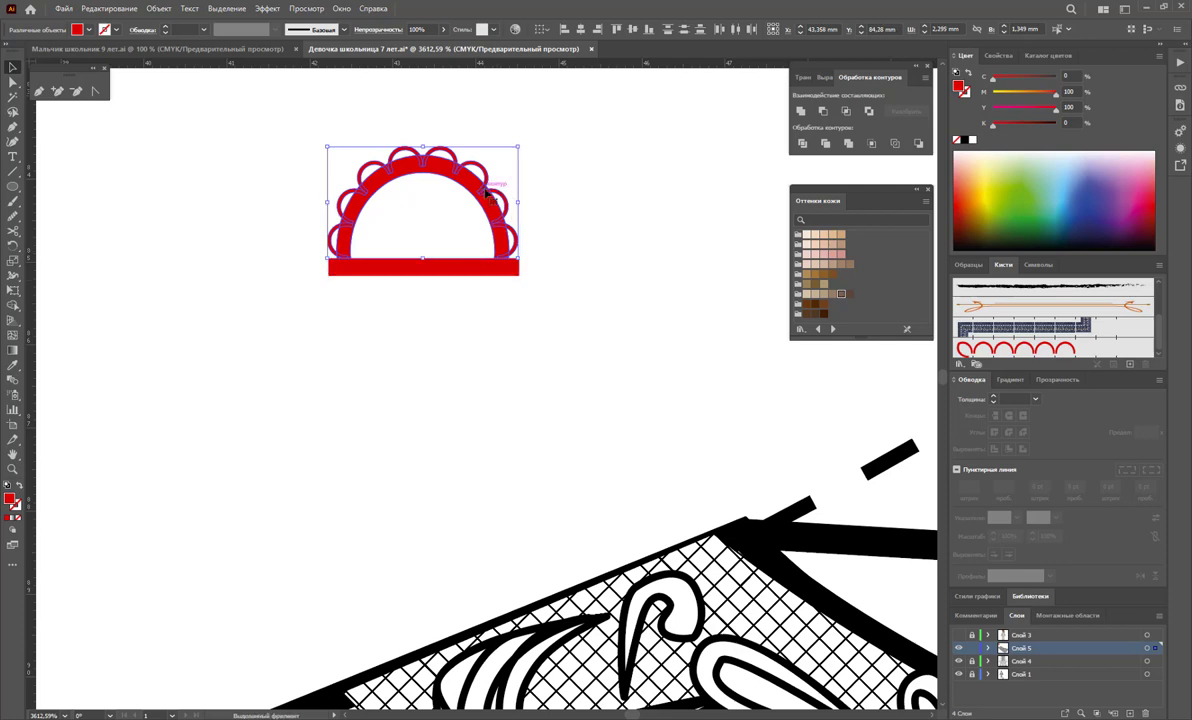
pyautogui.press('a')
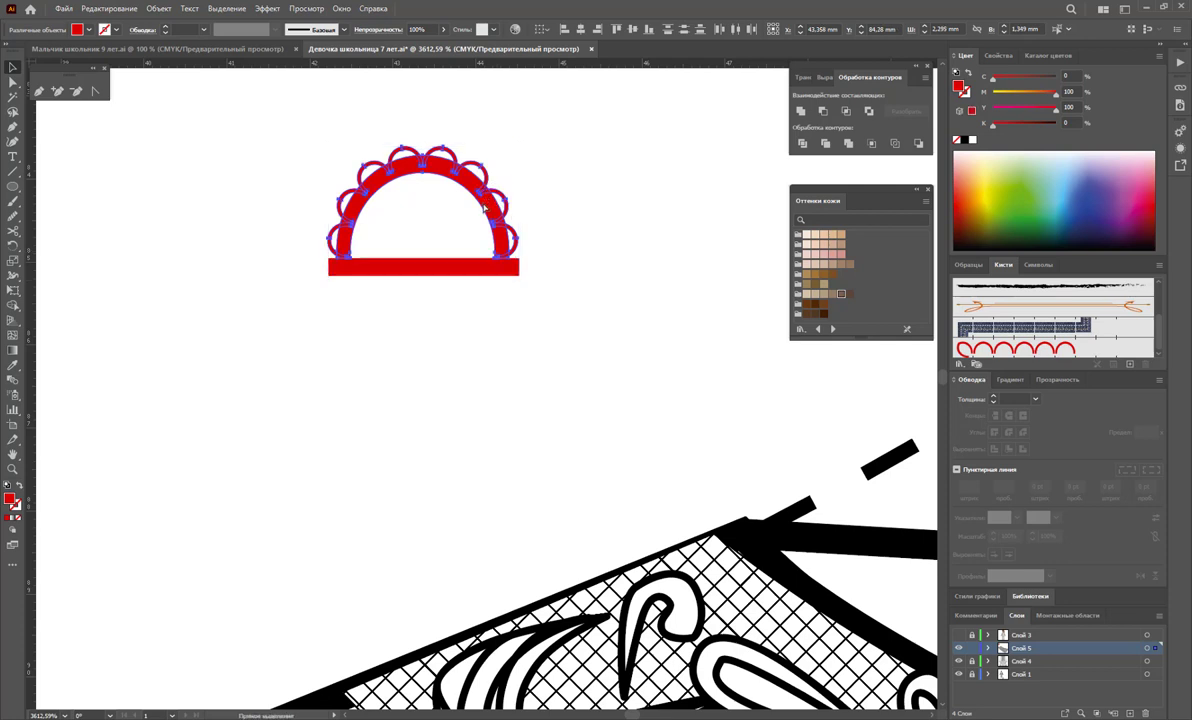
pyautogui.press('v')
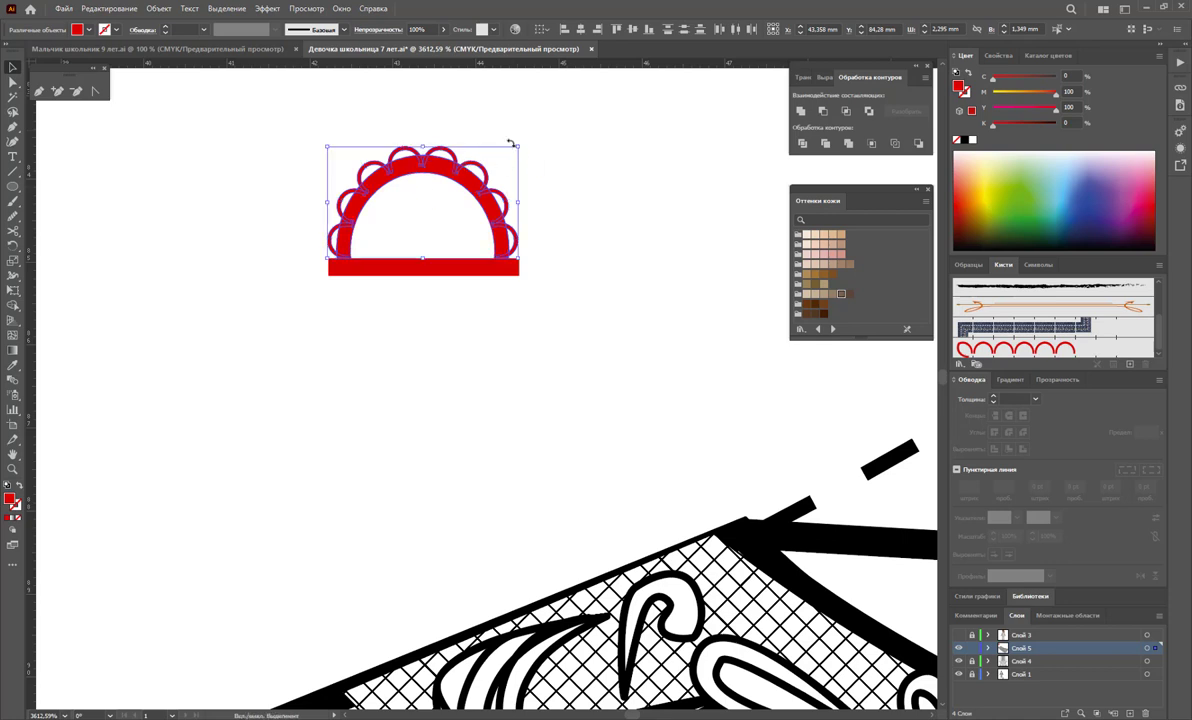
pyautogui.moveTo(519, 148)
pyautogui.mouseDown()
pyautogui.moveTo(450, 187)
pyautogui.moveTo(455, 215)
pyautogui.mouseUp()
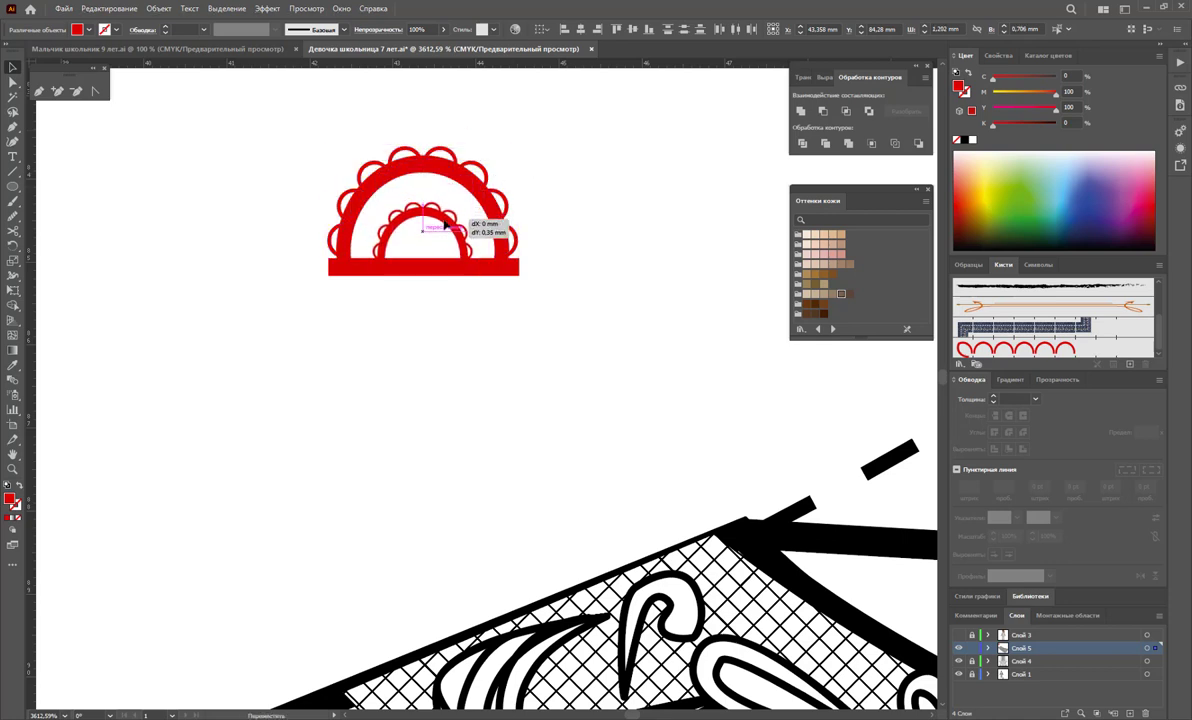
pyautogui.moveTo(471, 202); pyautogui.dragTo(458, 213)
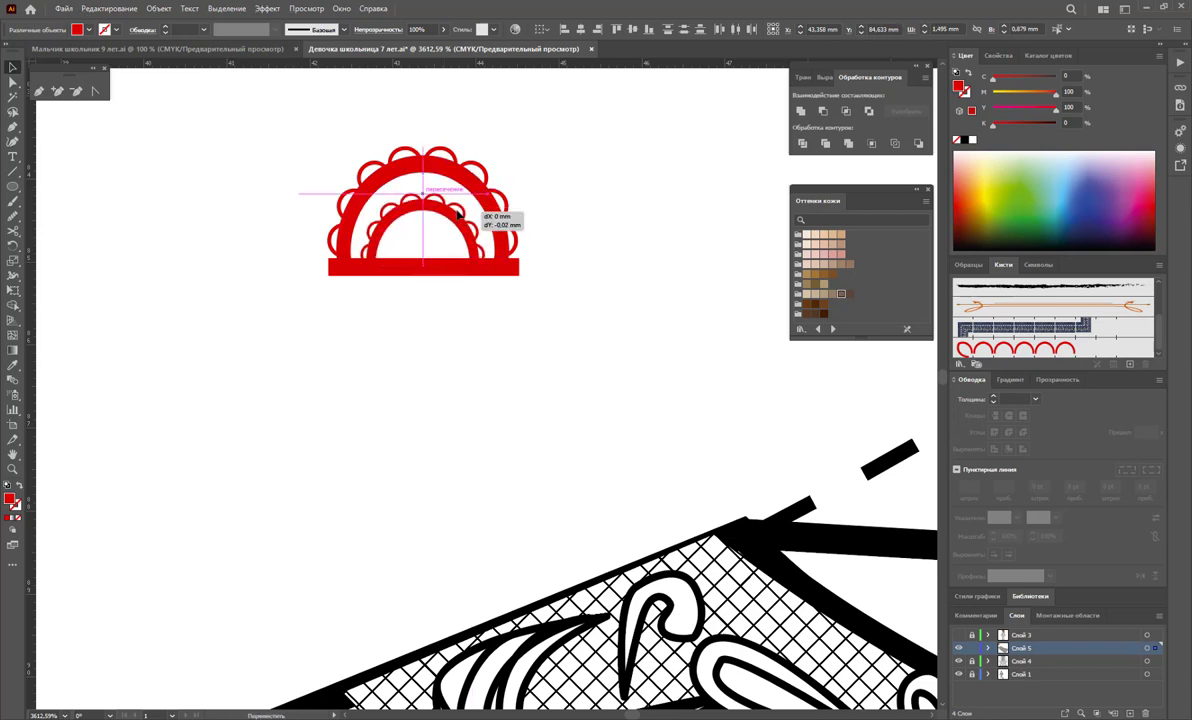
# Save the whole double-scalloped arch design as a new pattern brush.
pyautogui.moveTo(458, 213); pyautogui.dragTo(459, 214)
pyautogui.moveTo(577, 137); pyautogui.dragTo(293, 314)
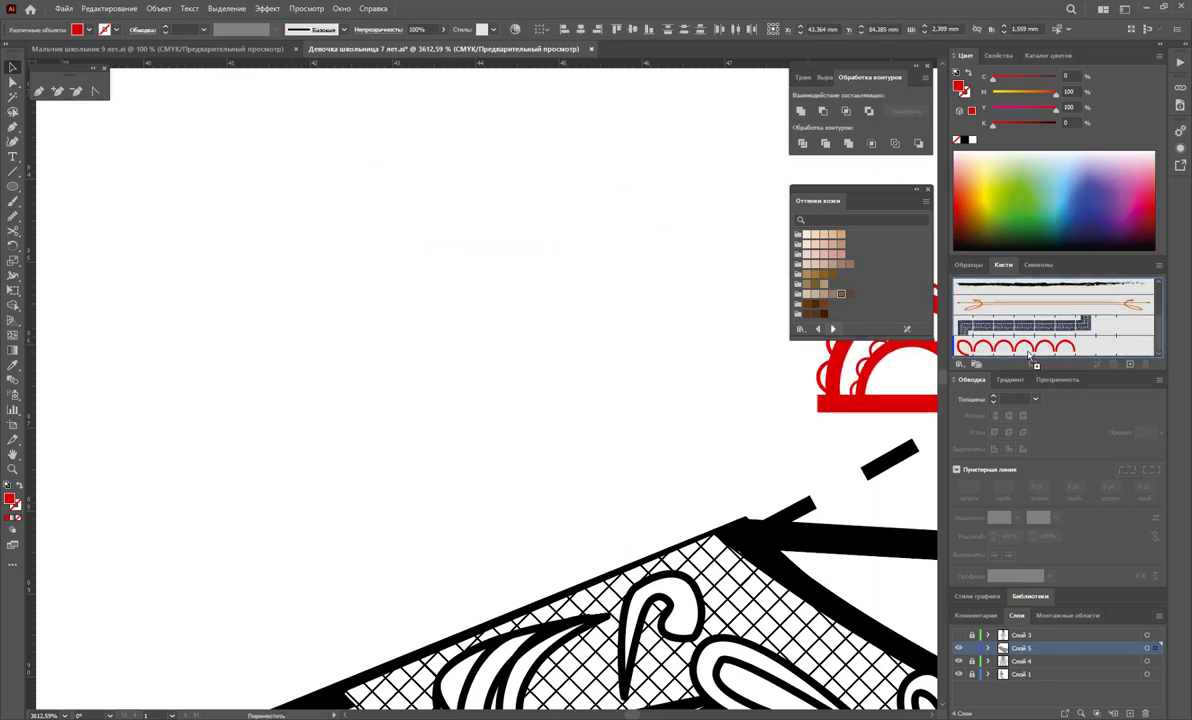
pyautogui.moveTo(455, 220); pyautogui.dragTo(968, 336)
pyautogui.click(580, 428)
pyautogui.click(565, 454)
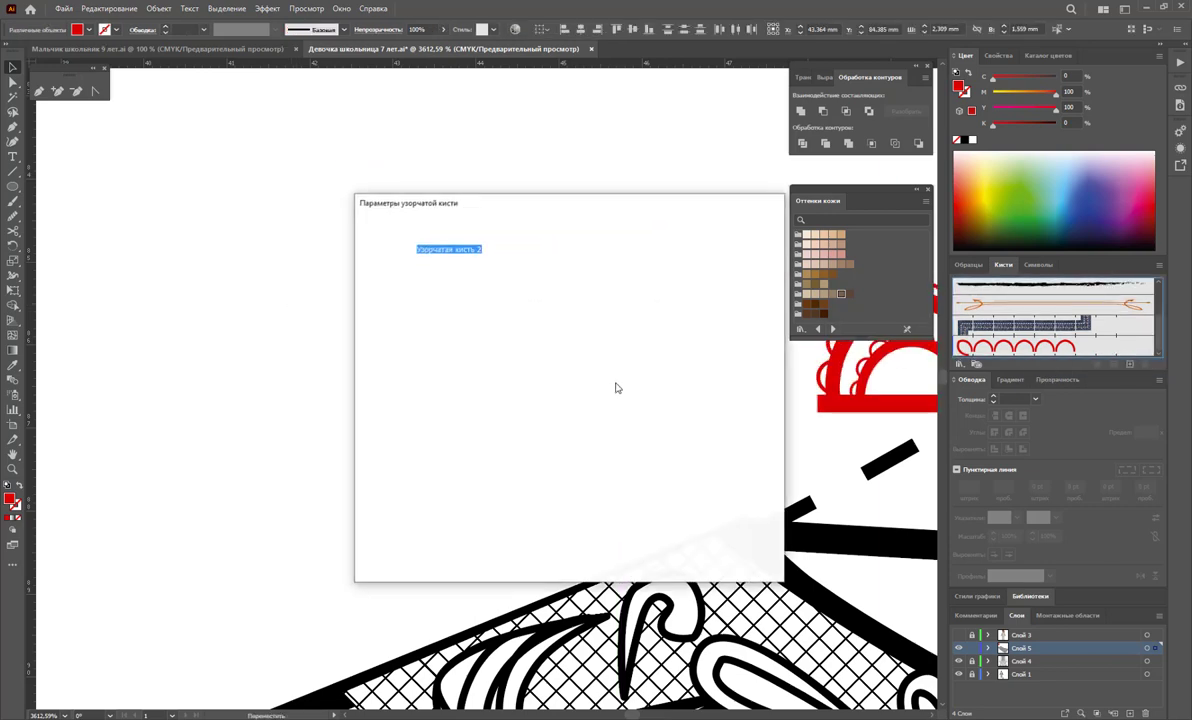
pyautogui.click(684, 556)
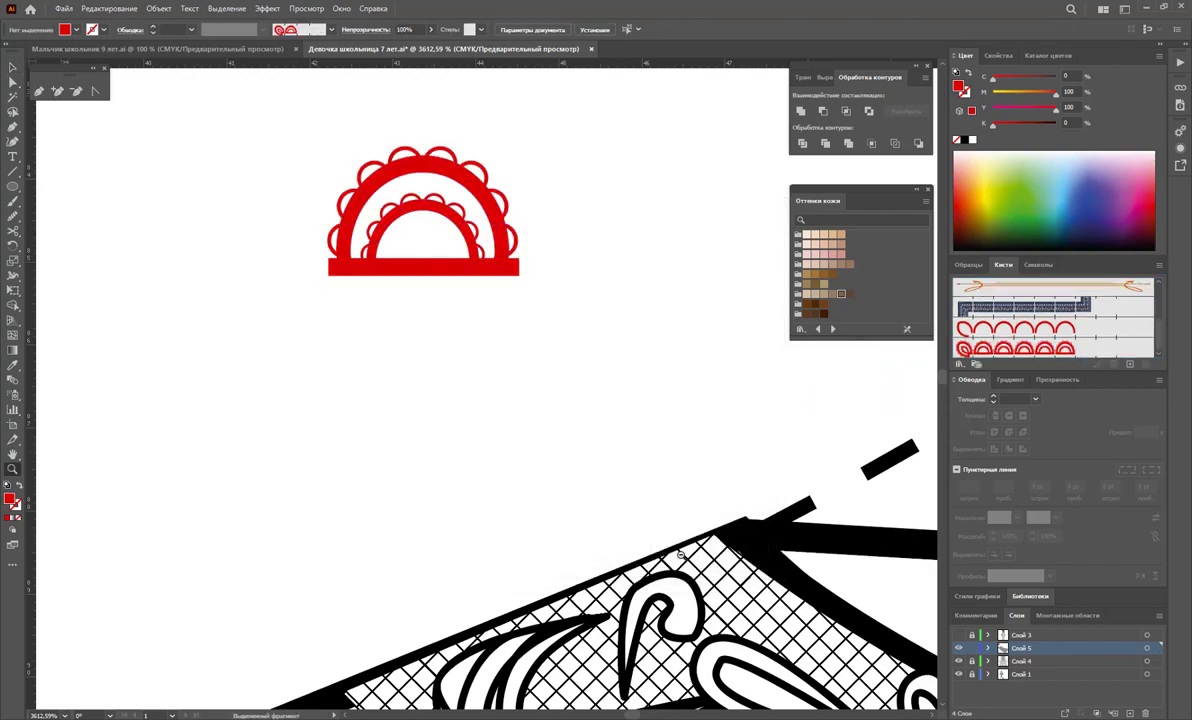
pyautogui.keyDown('alt'); pyautogui.click(620, 549); pyautogui.keyUp('alt')
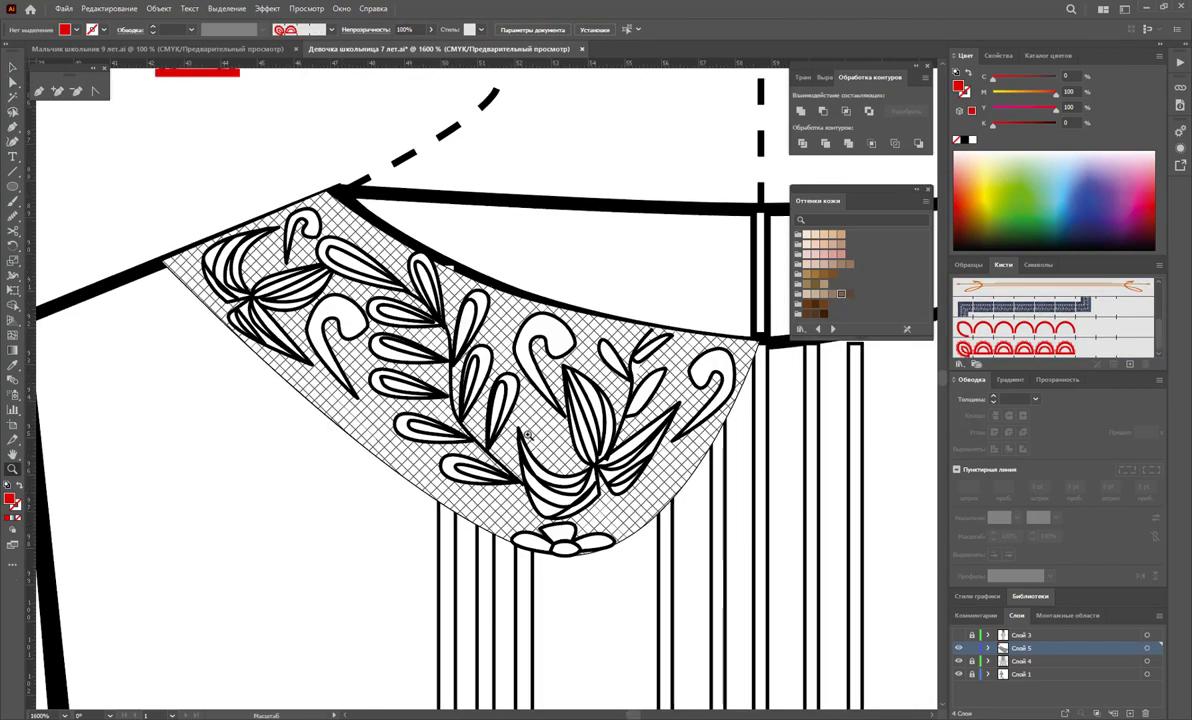
# Set the lace collar's outline stroke weight to 0.75 pt.
pyautogui.click(13, 82)
pyautogui.click(328, 215)
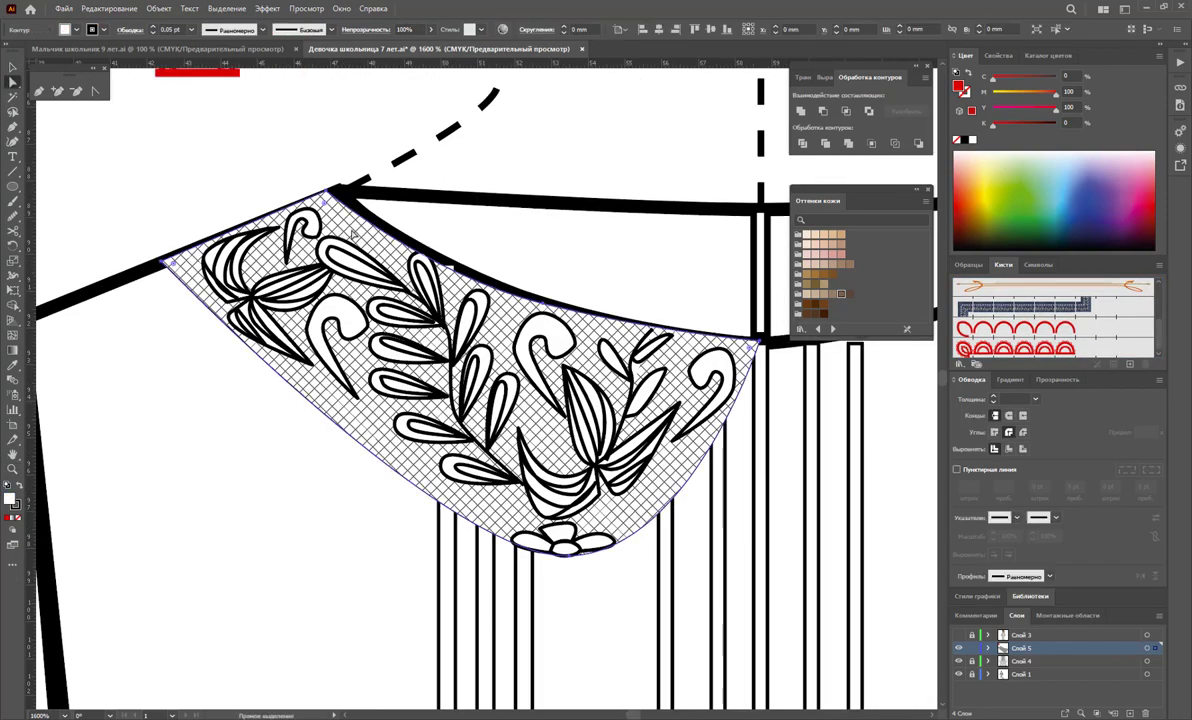
pyautogui.click(968, 264)
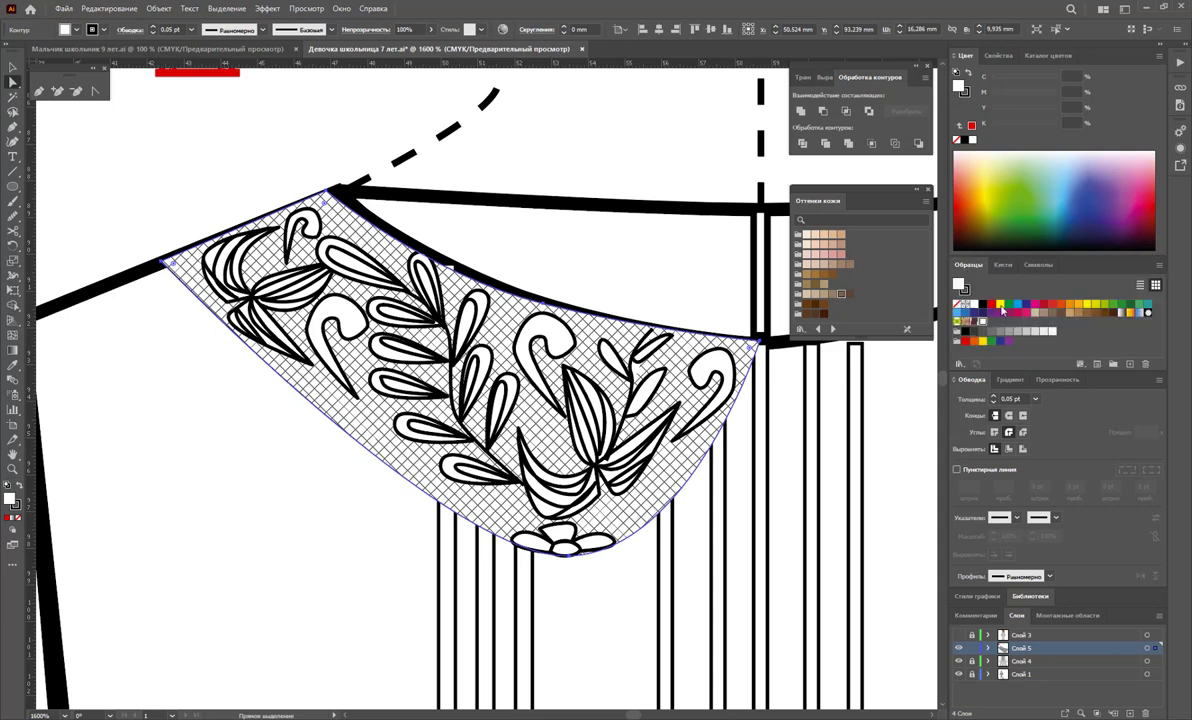
pyautogui.click(1037, 399)
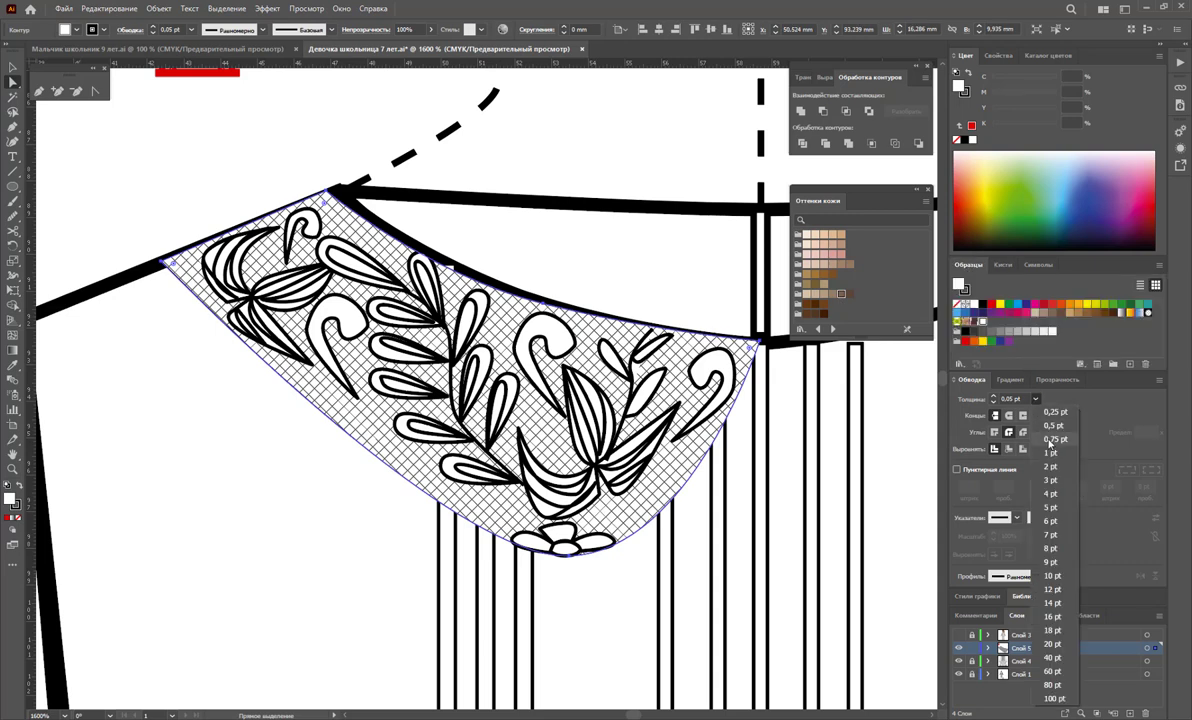
pyautogui.click(1050, 439)
pyautogui.click(228, 149)
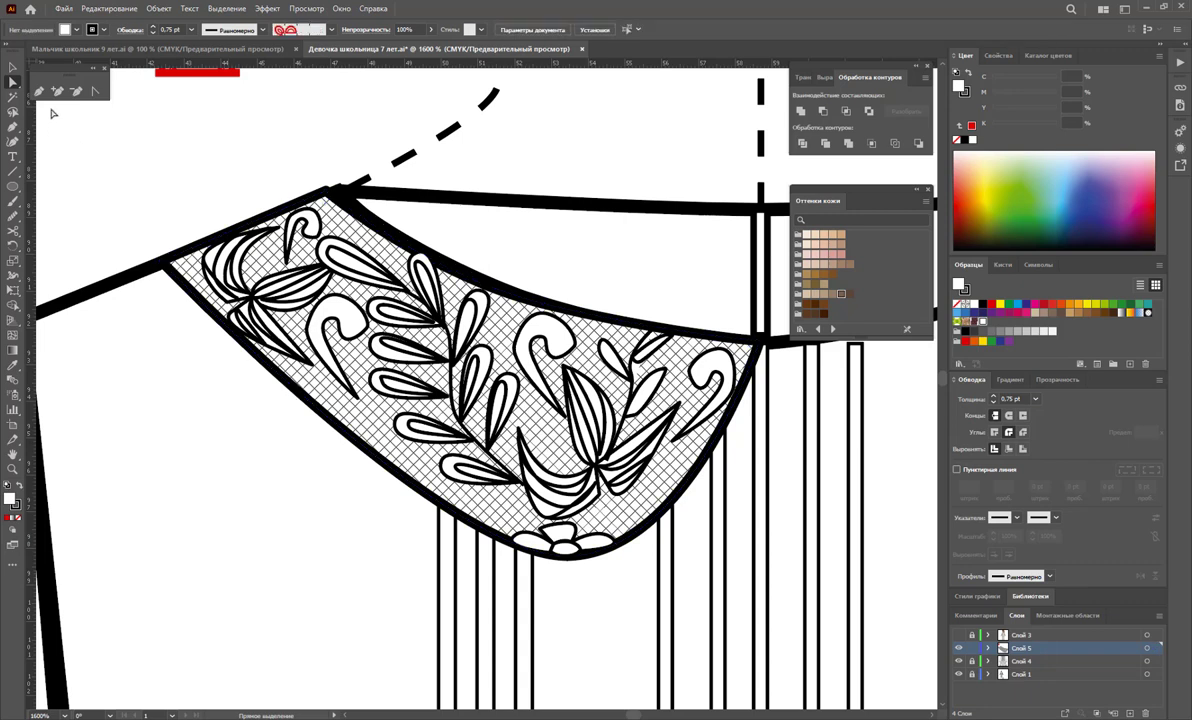
# Trace the collar's lower edge with the Pen to close its outline, then select the hatched shape.
pyautogui.press('p')
pyautogui.click(162, 262)
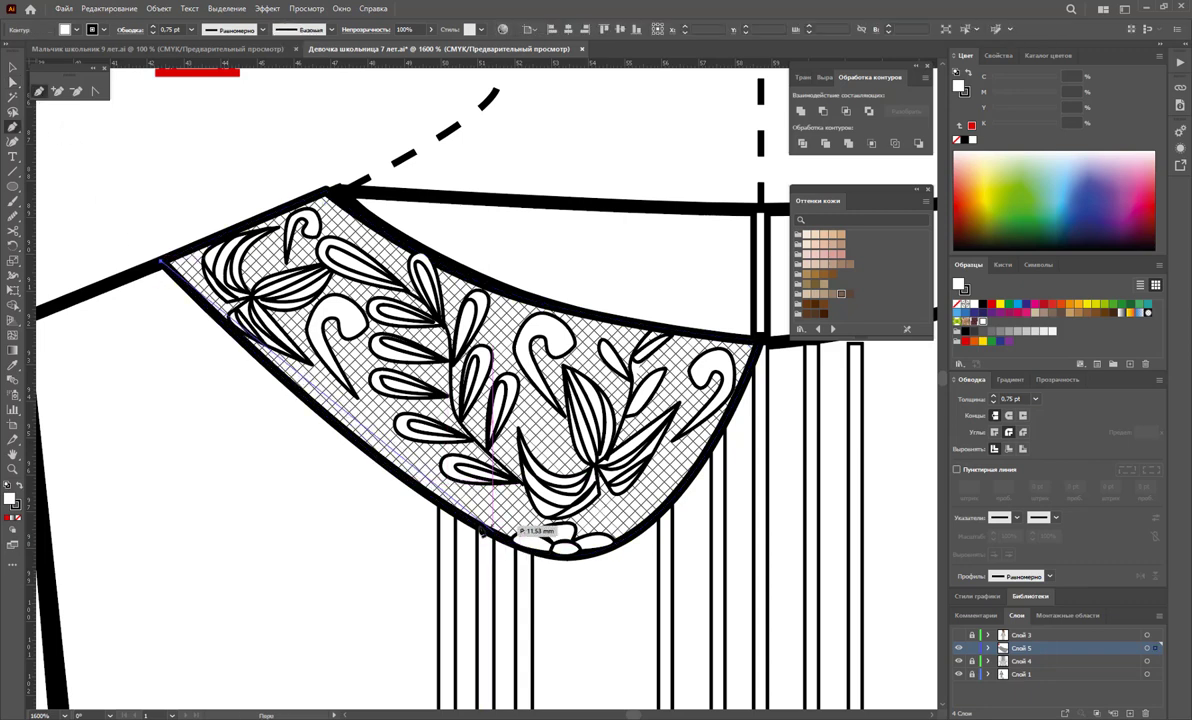
pyautogui.moveTo(473, 528); pyautogui.dragTo(565, 572)
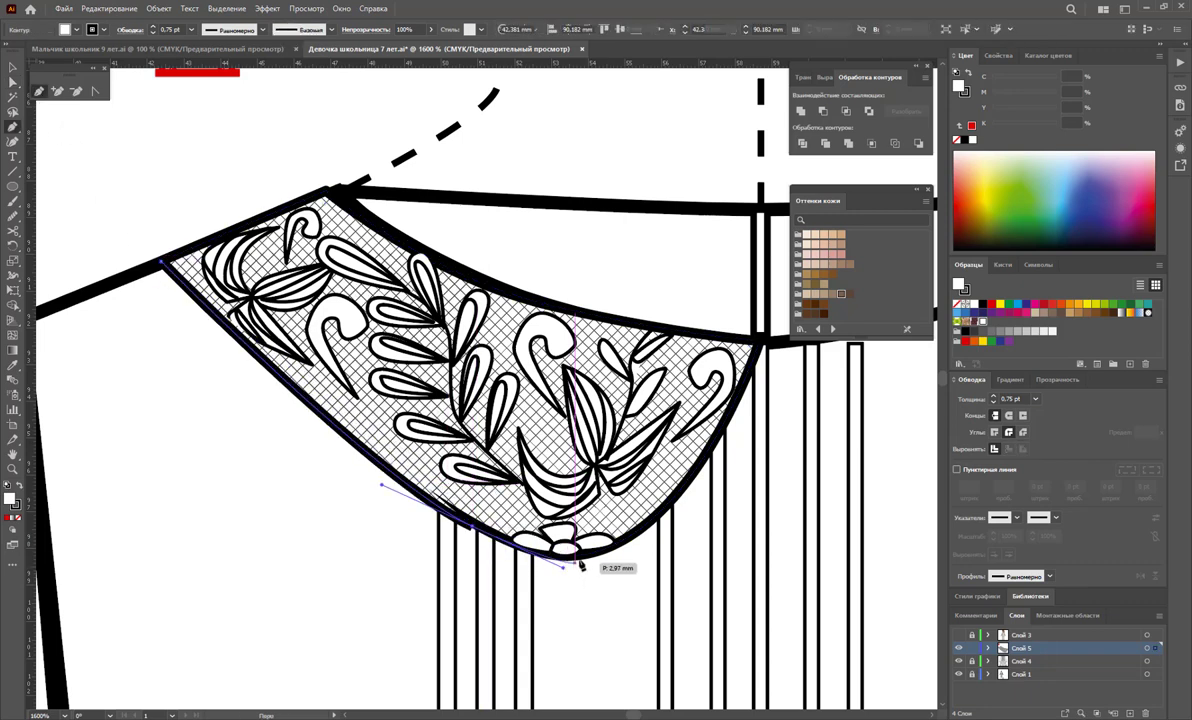
pyautogui.click(563, 563)
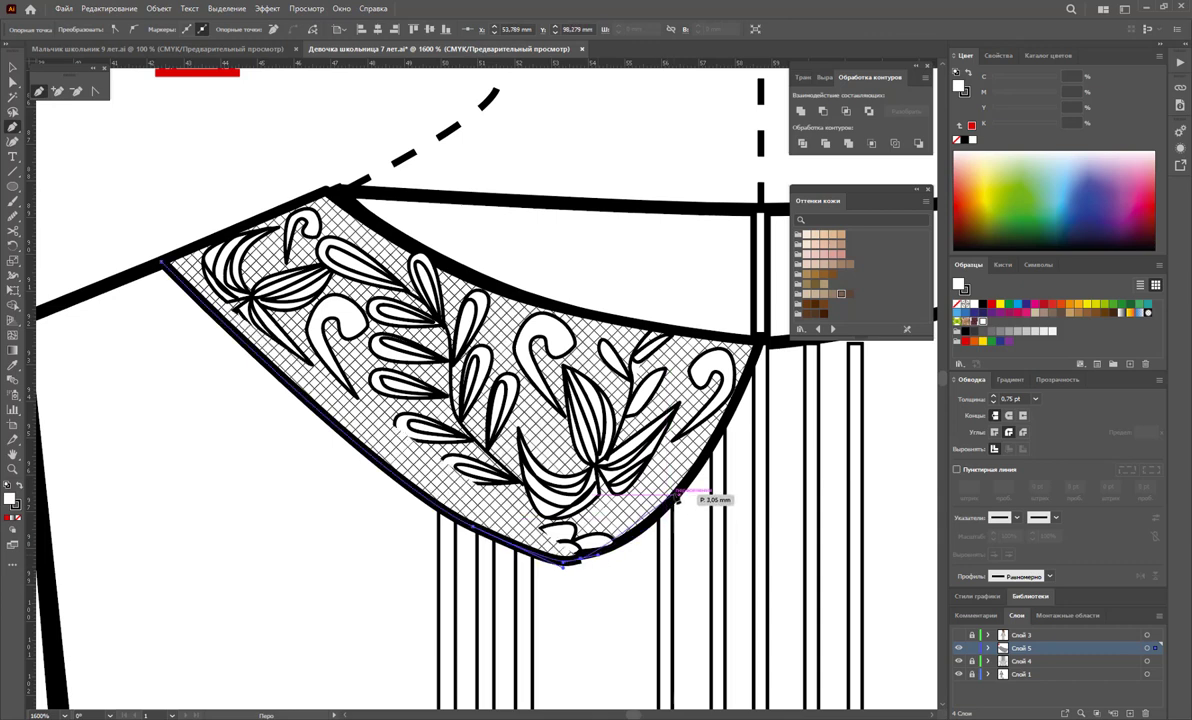
pyautogui.click(563, 562)
pyautogui.moveTo(578, 561); pyautogui.dragTo(597, 558)
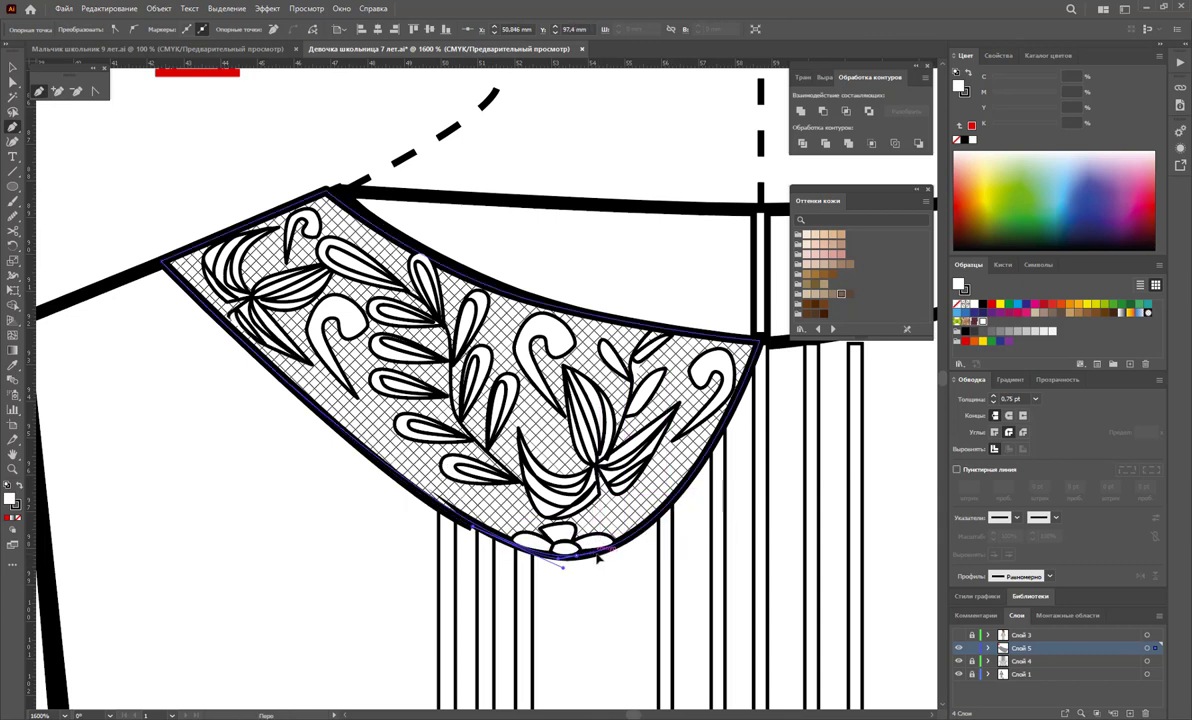
pyautogui.moveTo(705, 484); pyautogui.dragTo(712, 452)
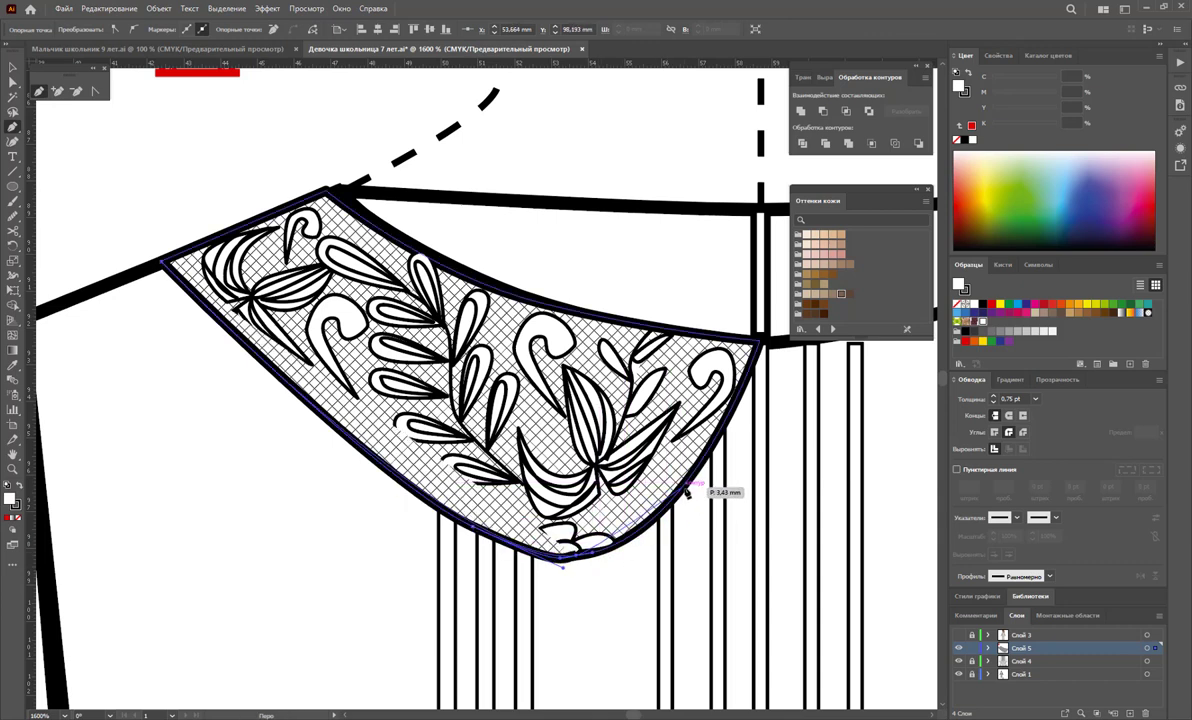
pyautogui.click(763, 342)
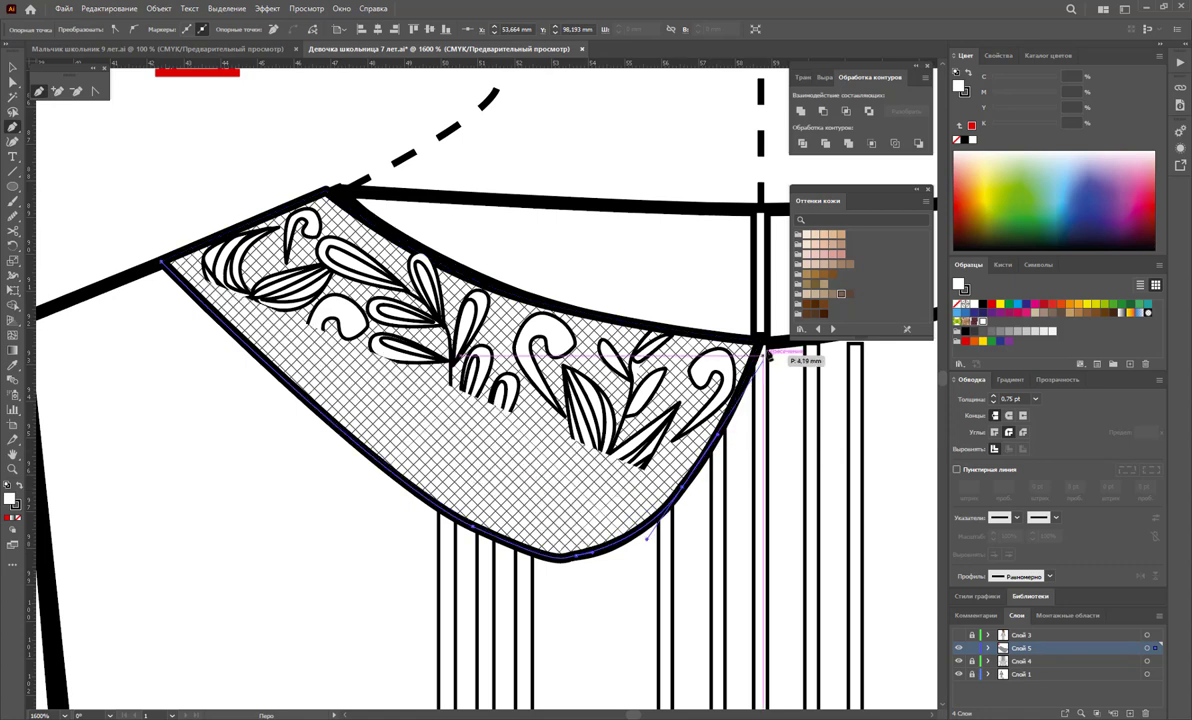
pyautogui.click(763, 342)
pyautogui.hotkey('ctrl', 'shift', 'a')
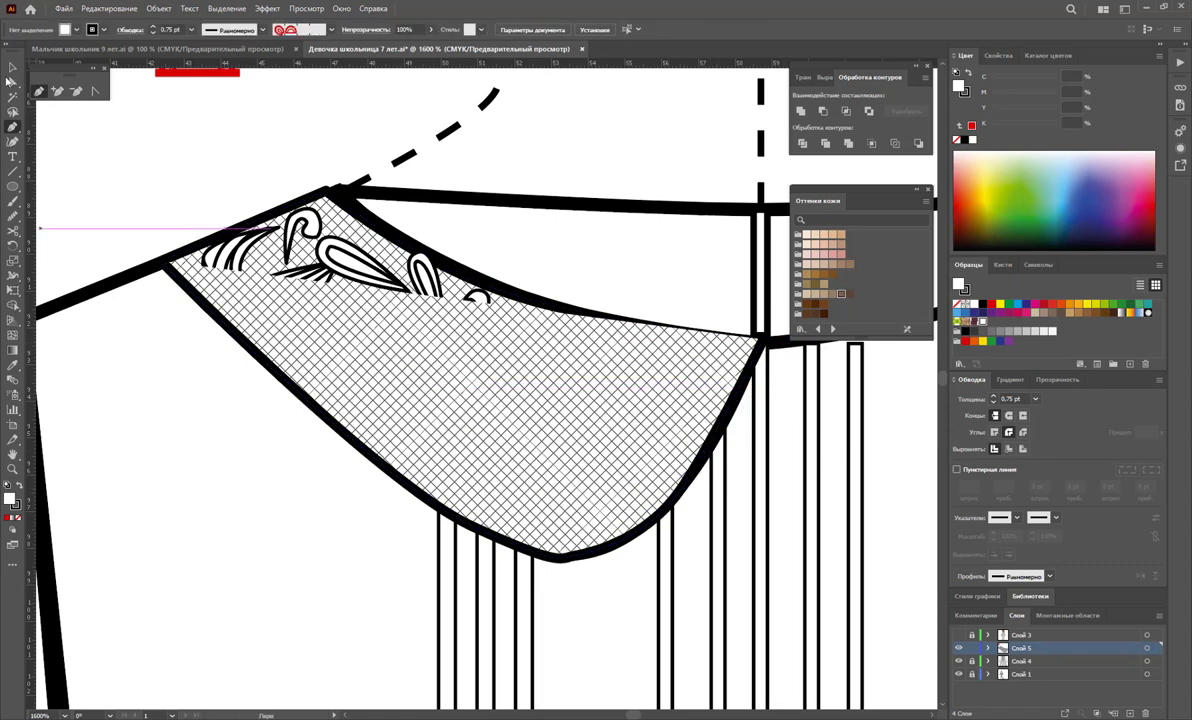
pyautogui.click(12, 68)
pyautogui.click(516, 458)
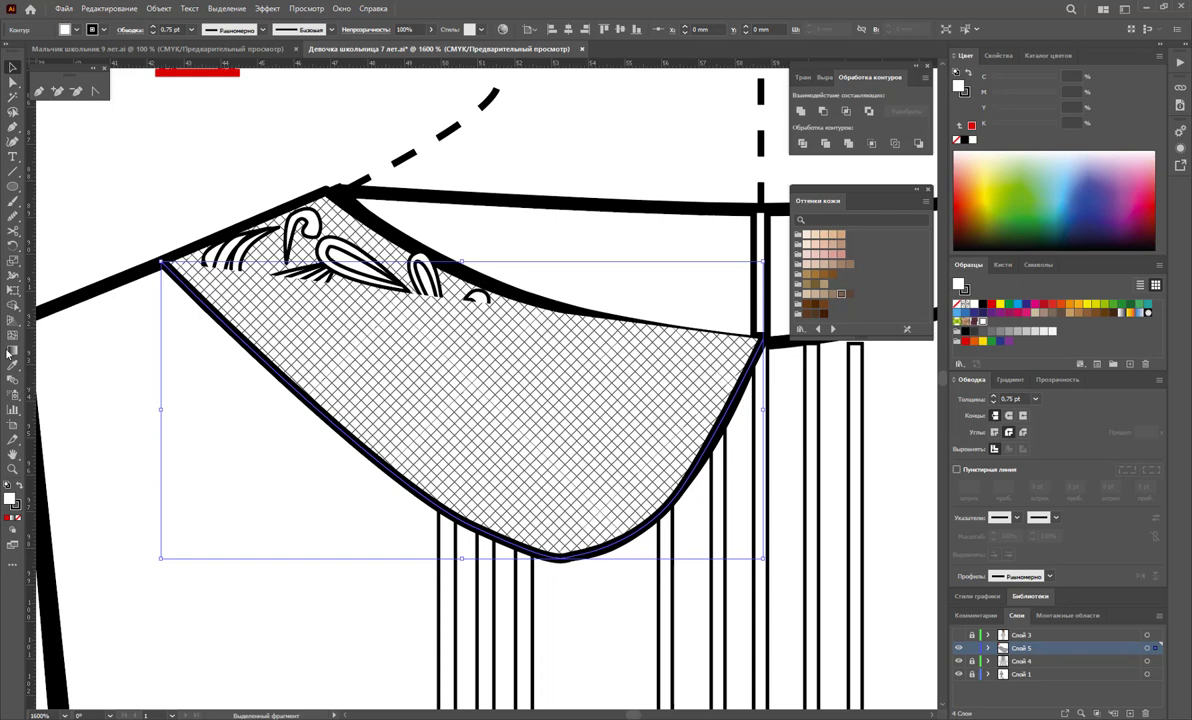
# Smooth the collar's lower curve and set its fill to None to reveal the lace.
pyautogui.click(13, 217)
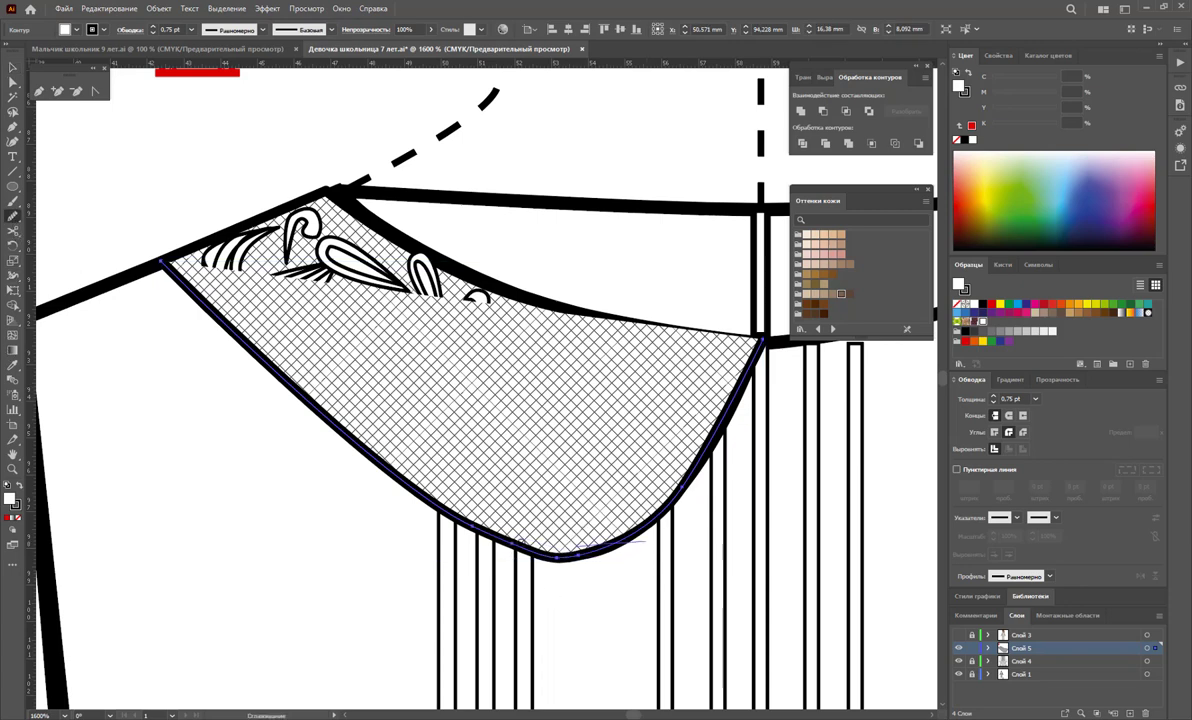
pyautogui.moveTo(615, 515); pyautogui.dragTo(470, 520)
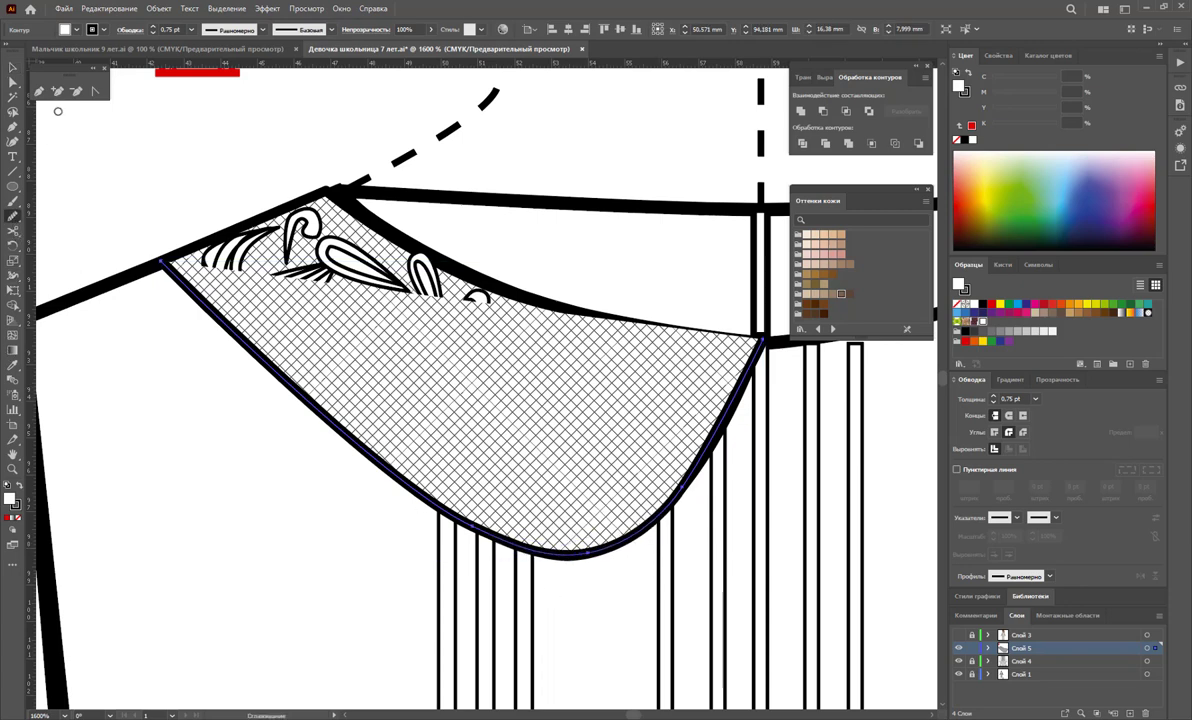
pyautogui.click(12, 70)
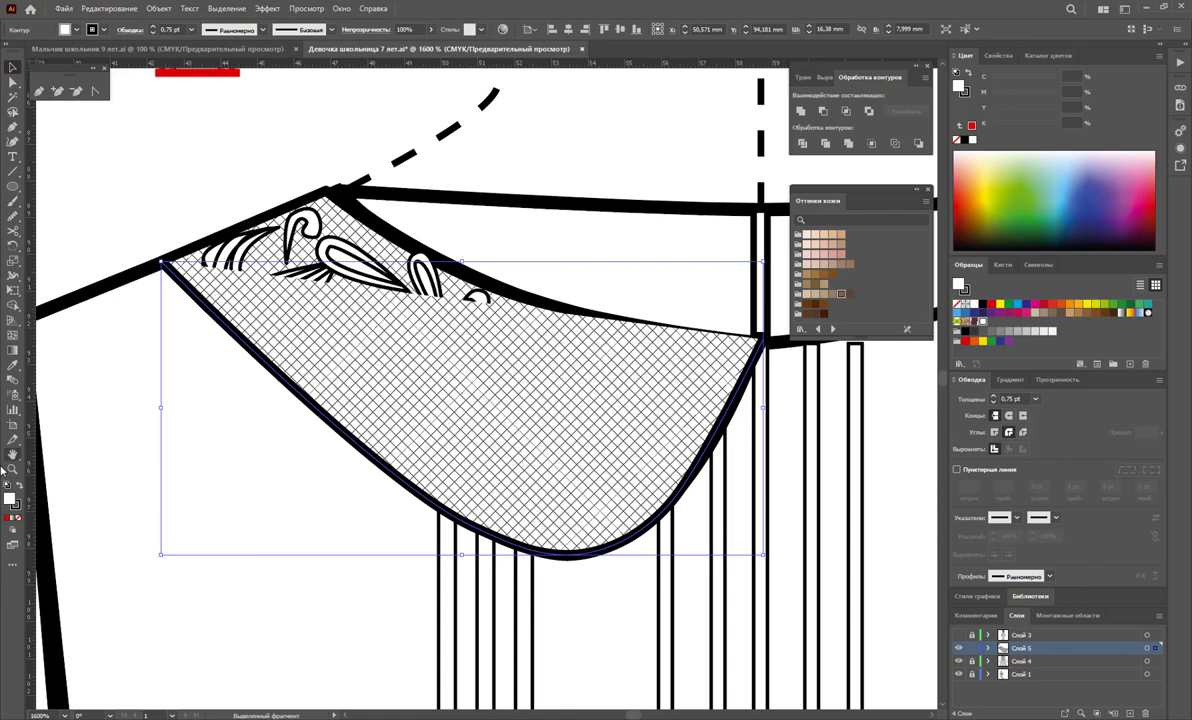
pyautogui.click(16, 519)
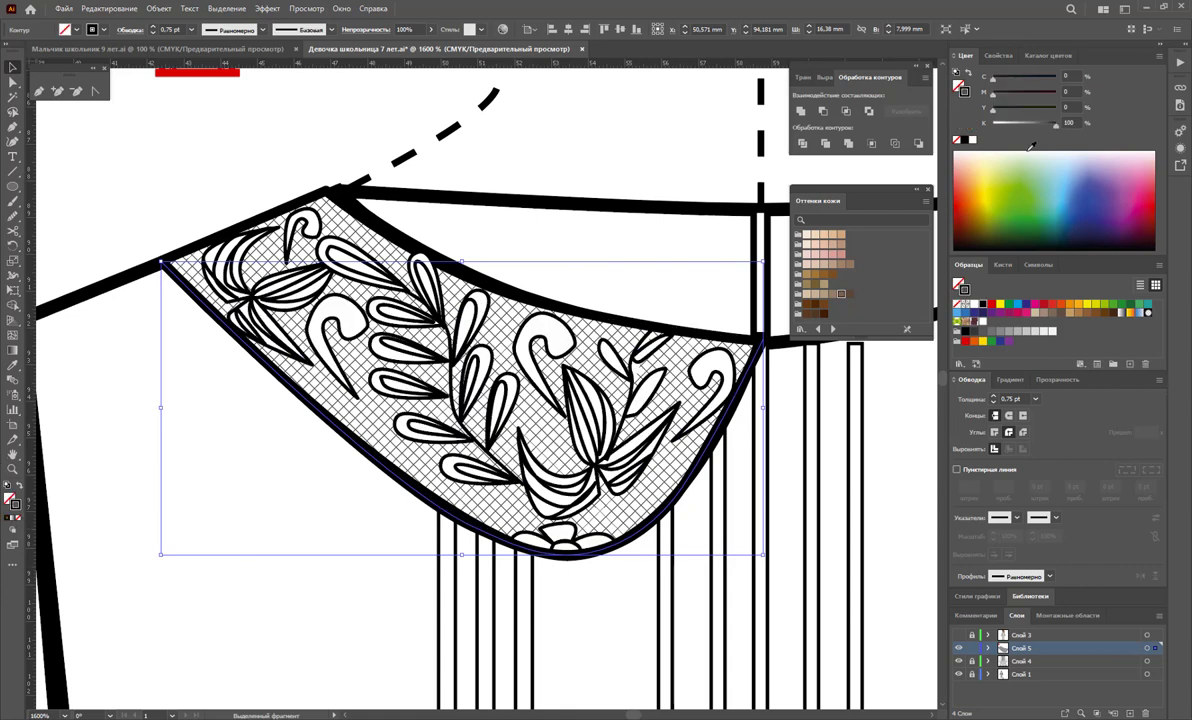
# Apply the red double-scalloped lace brush to the collar's edge.
pyautogui.click(1003, 264)
pyautogui.click(1040, 350)
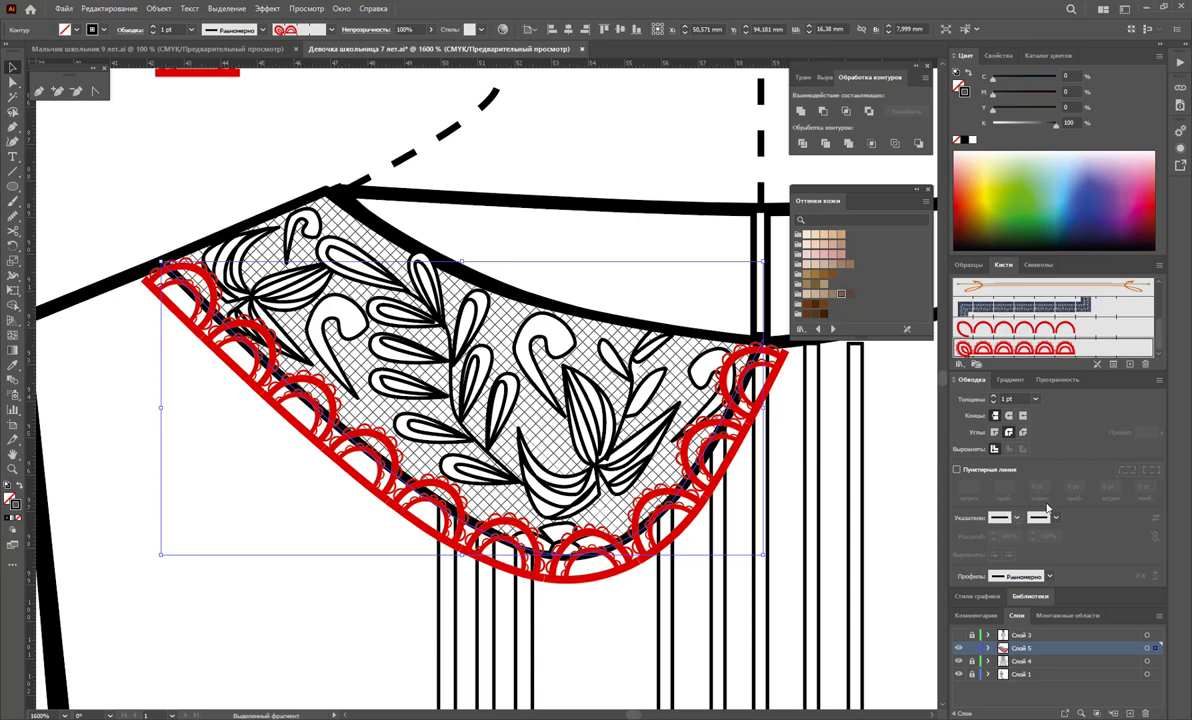
pyautogui.click(970, 383)
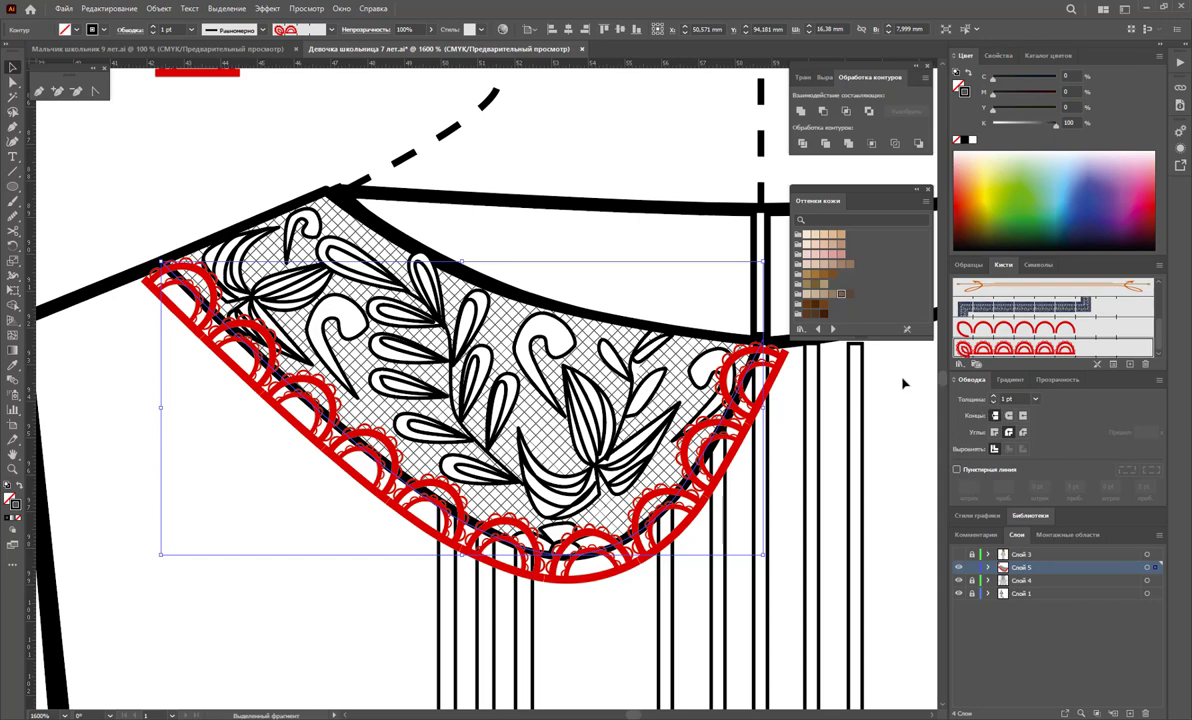
pyautogui.scroll(2, 300, 240)
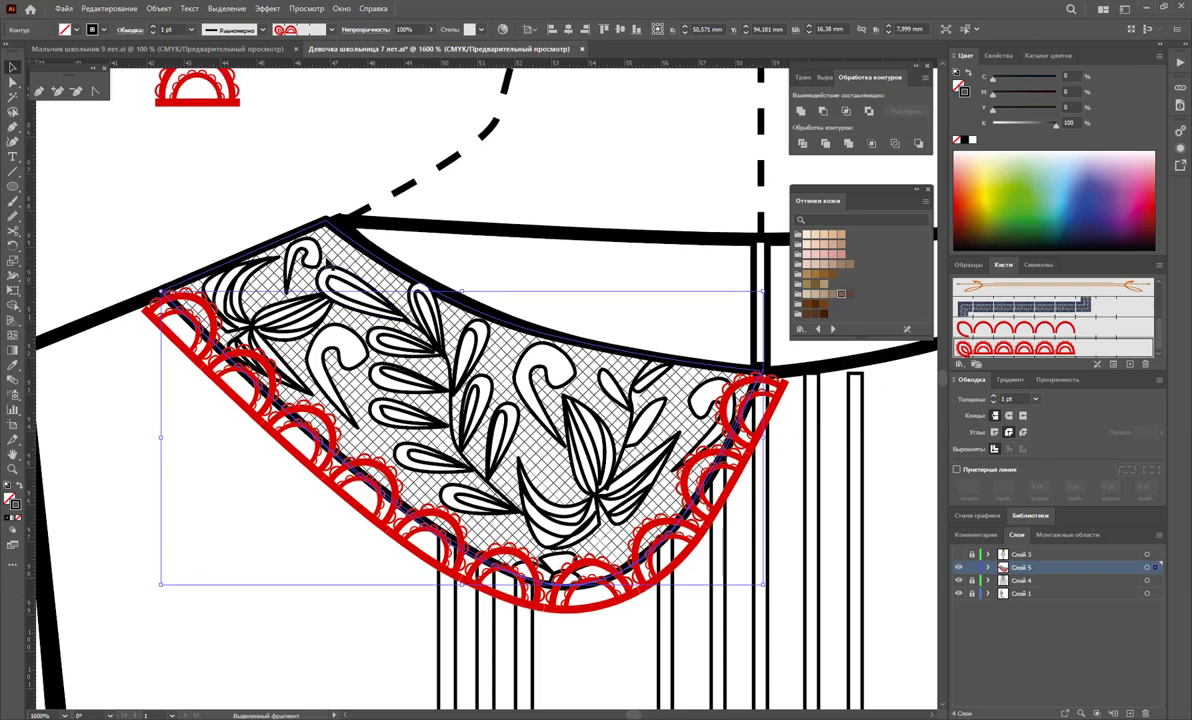
pyautogui.scroll(2, 303, 243)
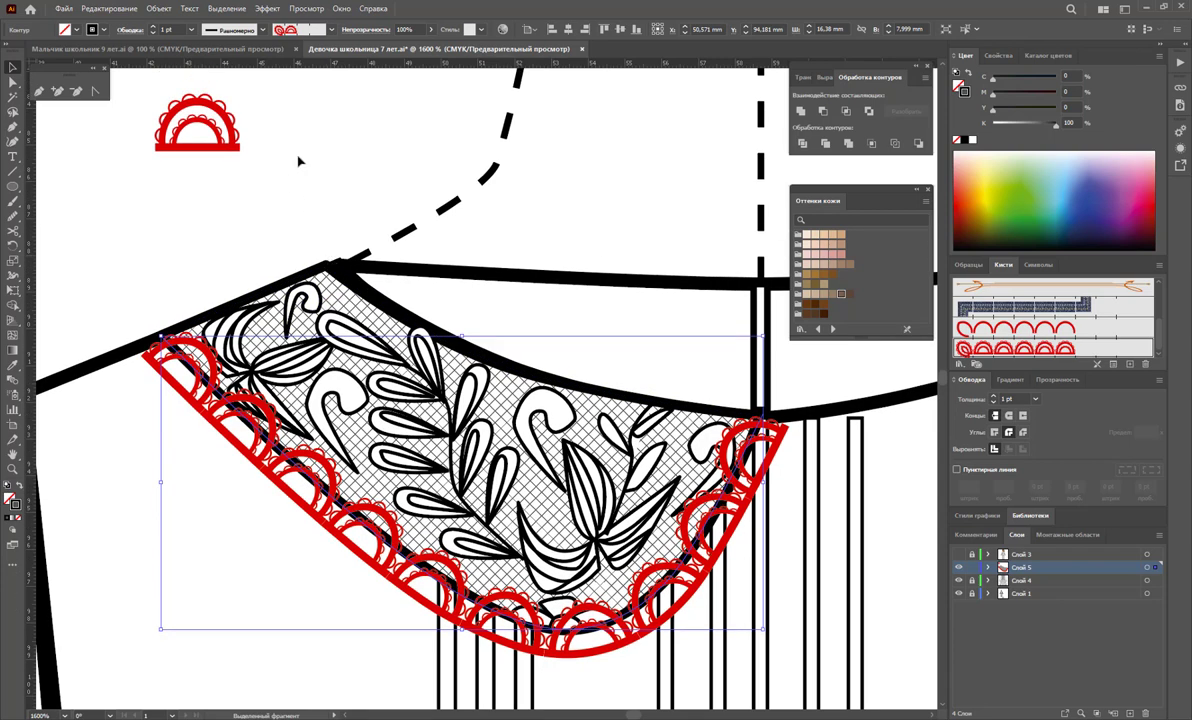
pyautogui.click(265, 37)
# Turn the flipped scallop motif into a new pattern brush, undoing an accidental scatter brush.
pyautogui.moveTo(232, 122)
pyautogui.mouseDown()
pyautogui.moveTo(325, 133)
pyautogui.moveTo(357, 121)
pyautogui.moveTo(285, 100)
pyautogui.mouseUp()
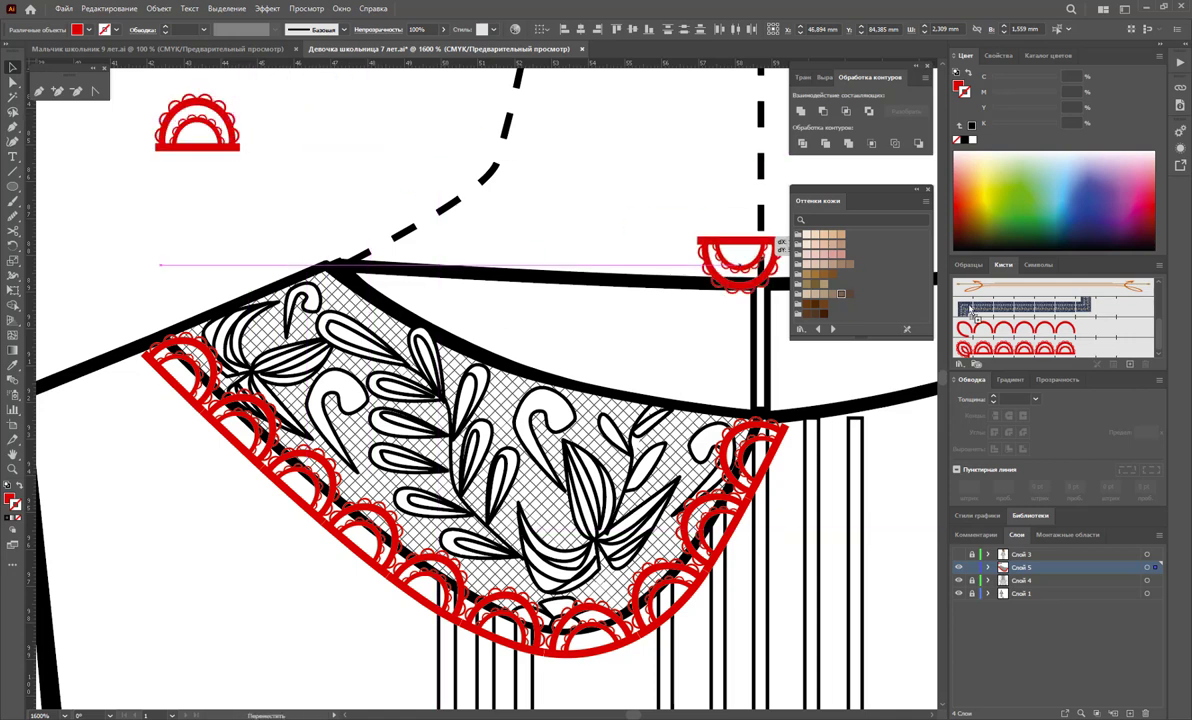
pyautogui.moveTo(355, 120); pyautogui.dragTo(1010, 330)
pyautogui.click(565, 454)
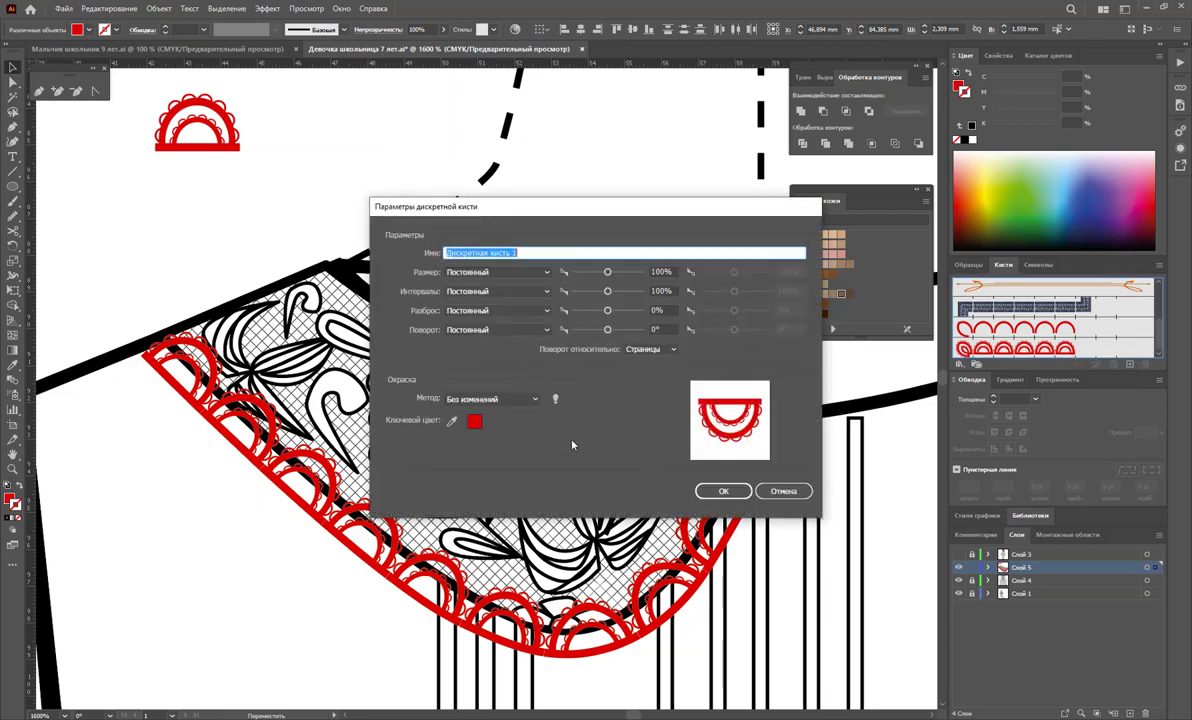
pyautogui.click(725, 491)
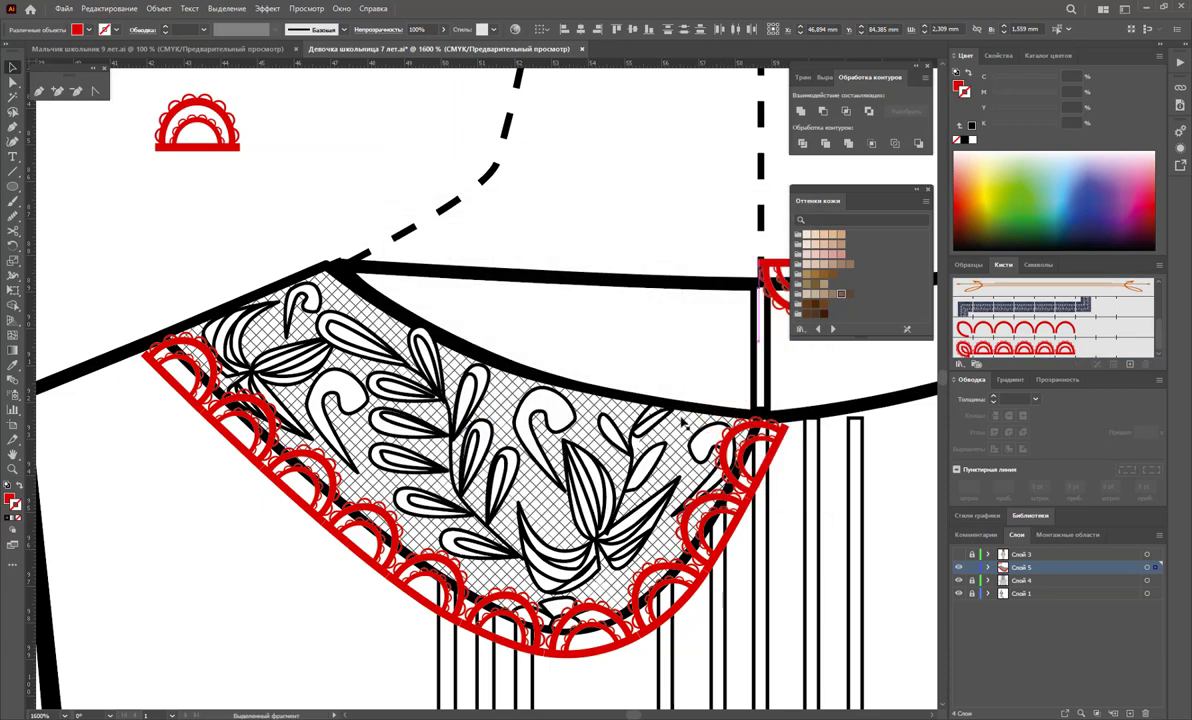
pyautogui.hotkey('ctrl', 'z')
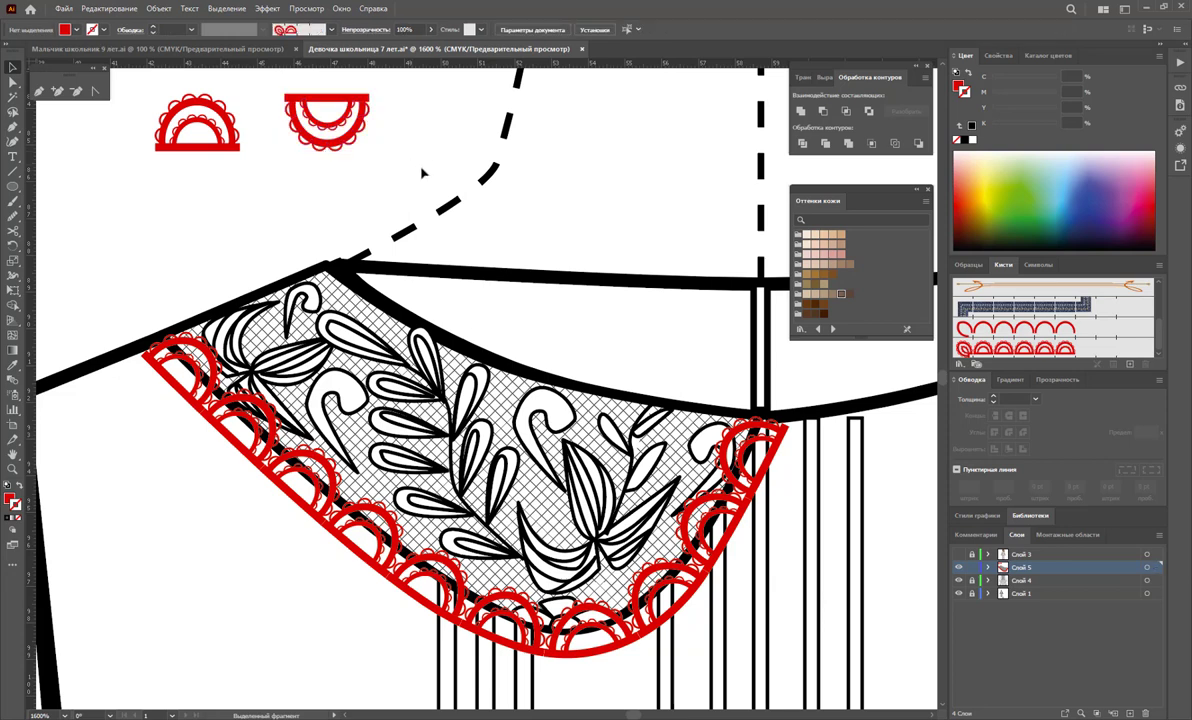
pyautogui.moveTo(295, 100); pyautogui.dragTo(1012, 355)
pyautogui.click(568, 428)
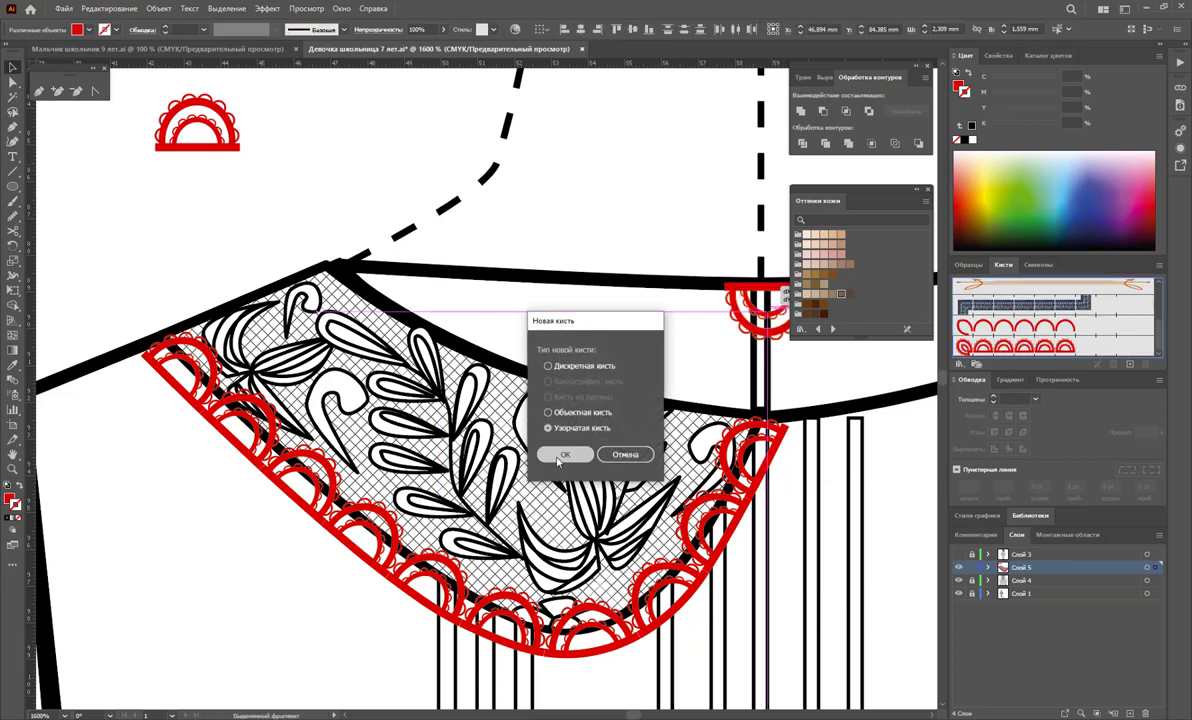
pyautogui.click(565, 454)
pyautogui.click(686, 556)
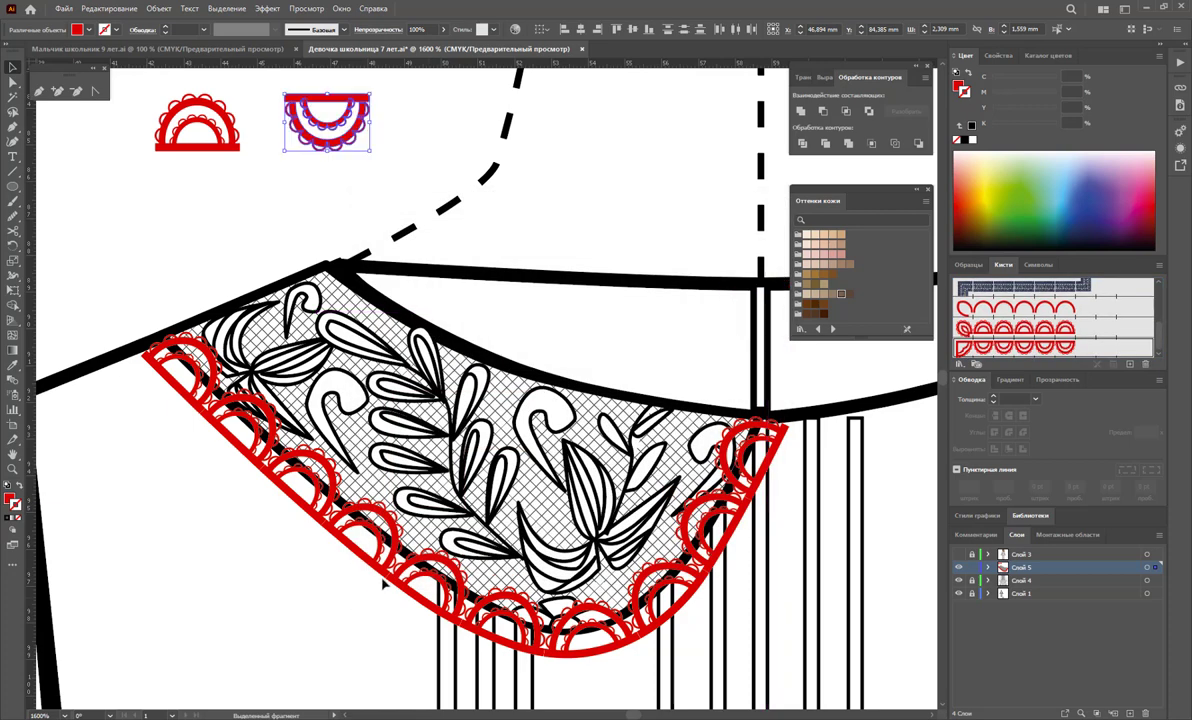
# Apply the flipped-scallop brush to the collar's lace border at 0.5 pt stroke weight.
pyautogui.click(365, 544)
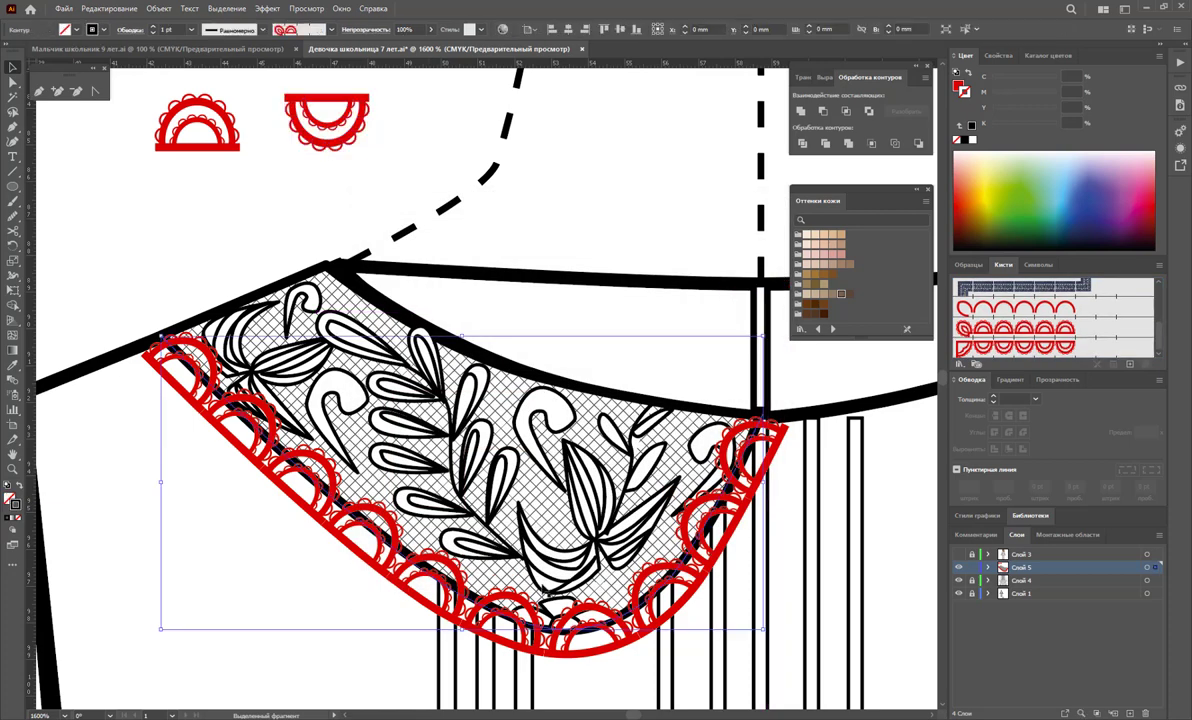
pyautogui.click(1040, 350)
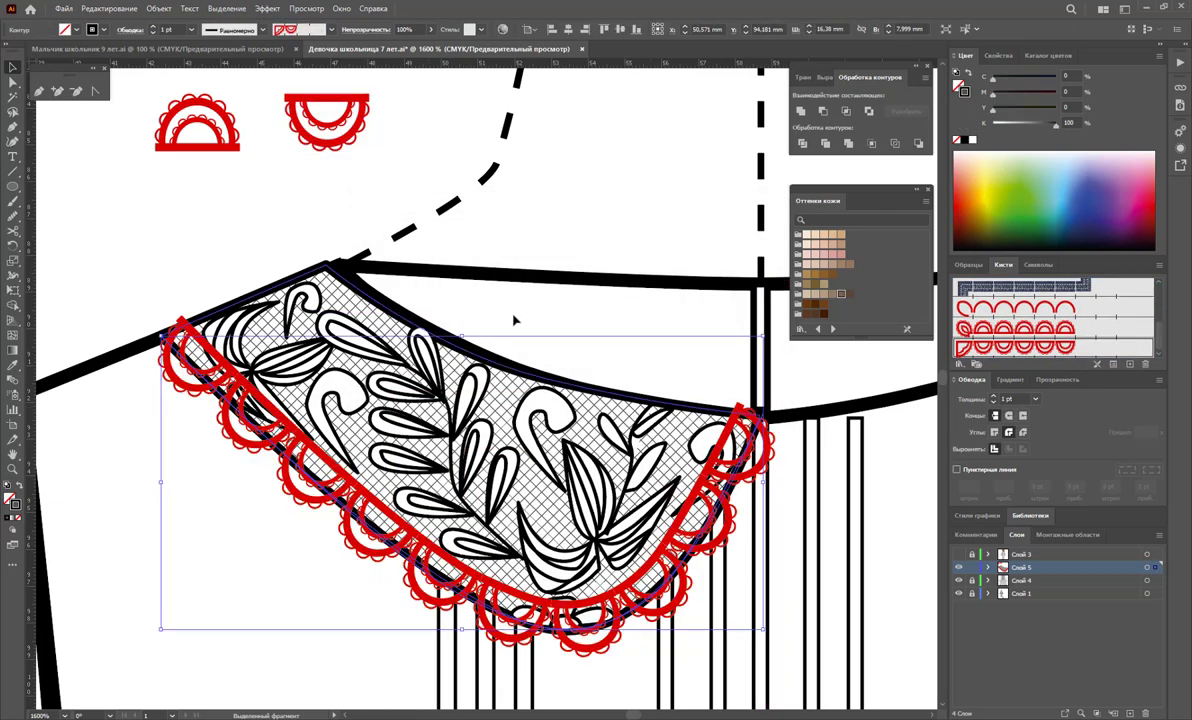
pyautogui.click(1036, 399)
pyautogui.click(972, 405)
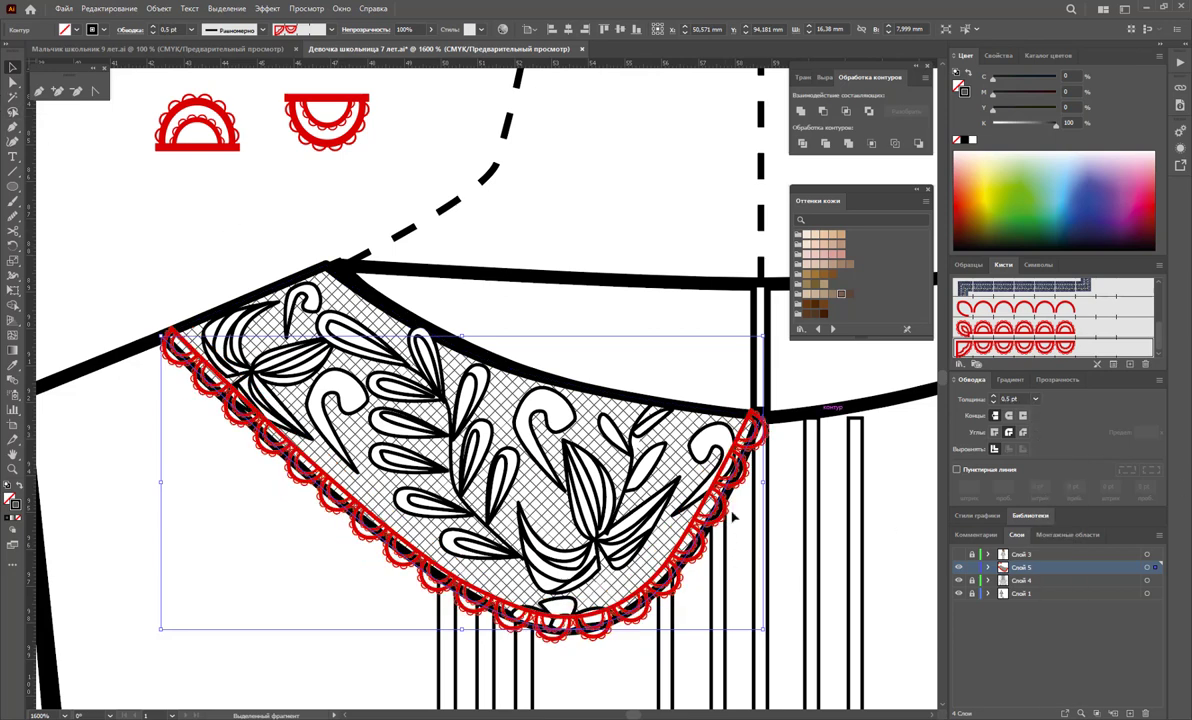
# Drag the lace border's end anchors and bottom segment so it hugs the collar's lower edge.
pyautogui.click(13, 80)
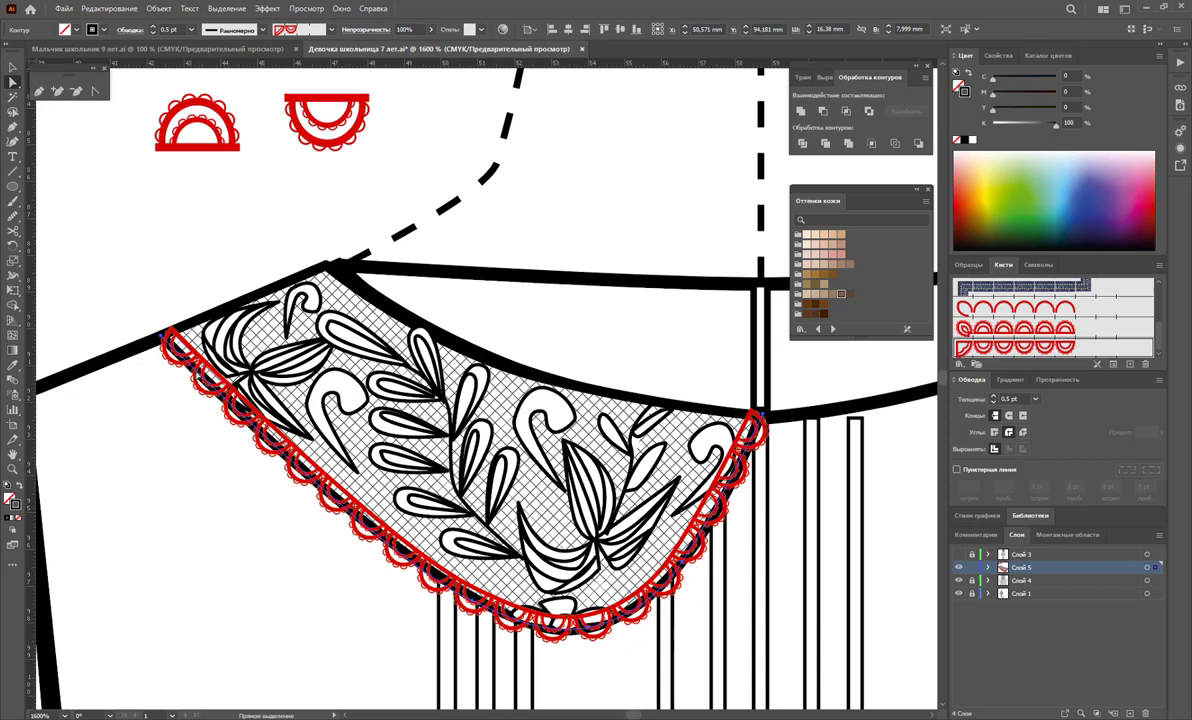
pyautogui.moveTo(164, 335); pyautogui.dragTo(156, 344)
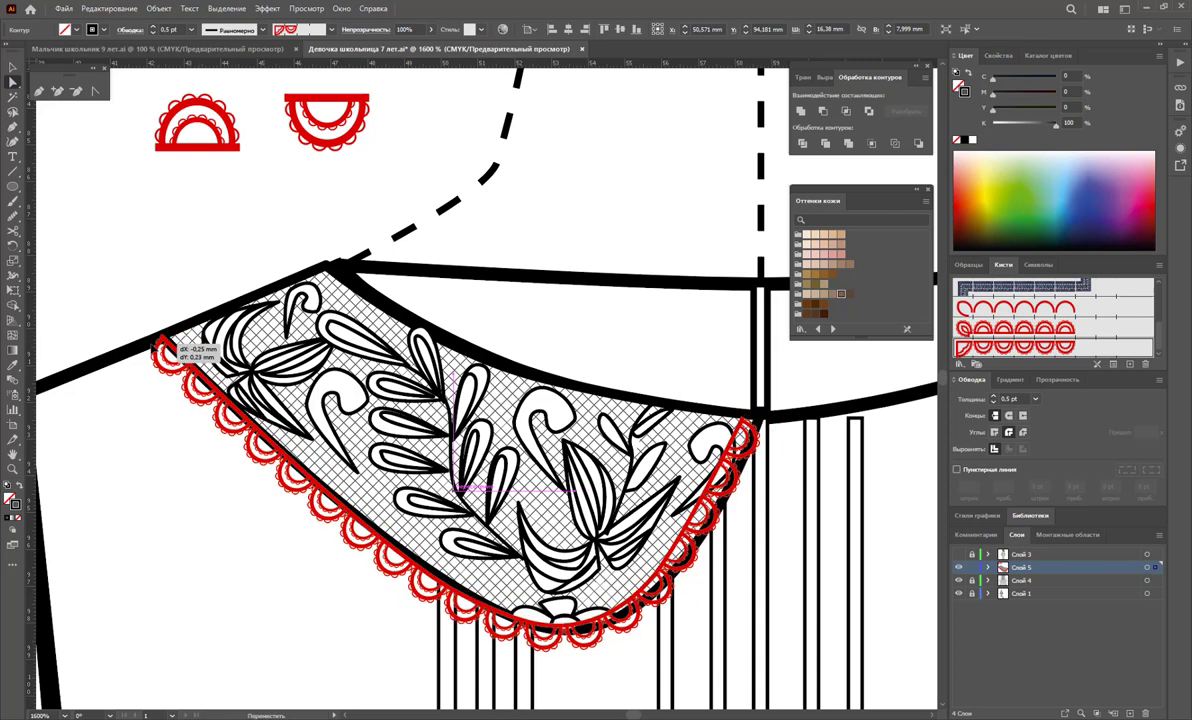
pyautogui.moveTo(749, 420)
pyautogui.mouseDown()
pyautogui.moveTo(770, 430)
pyautogui.moveTo(760, 420)
pyautogui.mouseUp()
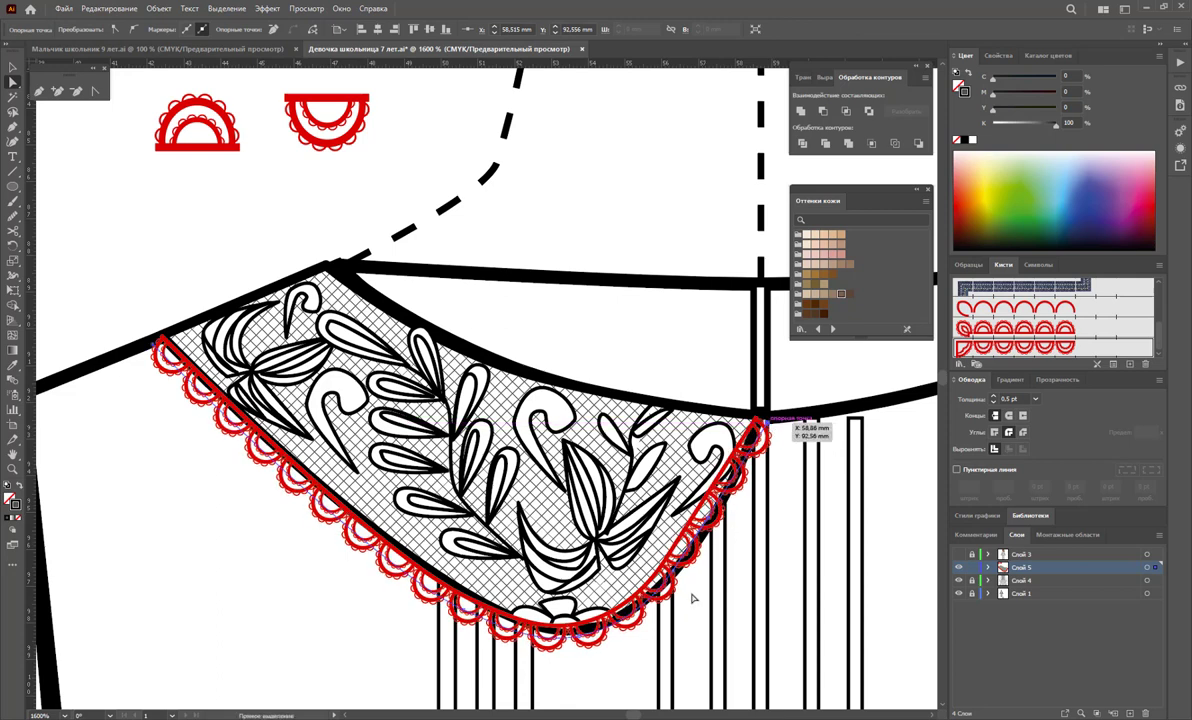
pyautogui.moveTo(677, 578); pyautogui.dragTo(689, 591)
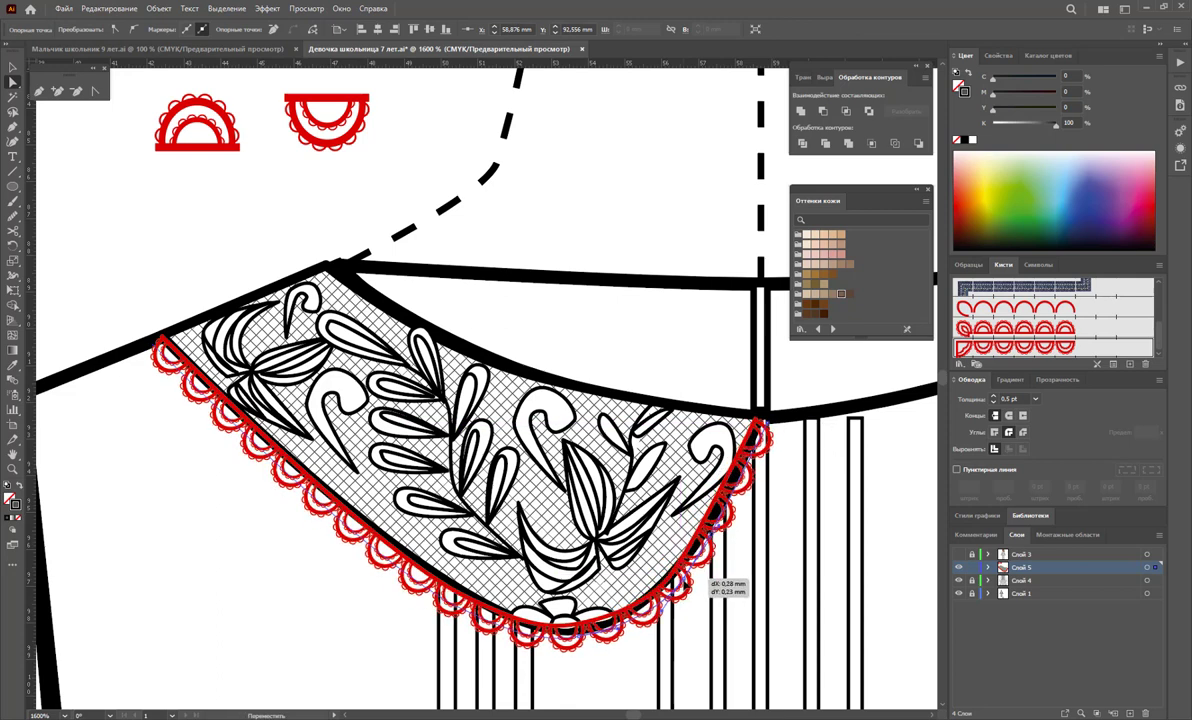
pyautogui.moveTo(689, 591); pyautogui.dragTo(692, 588)
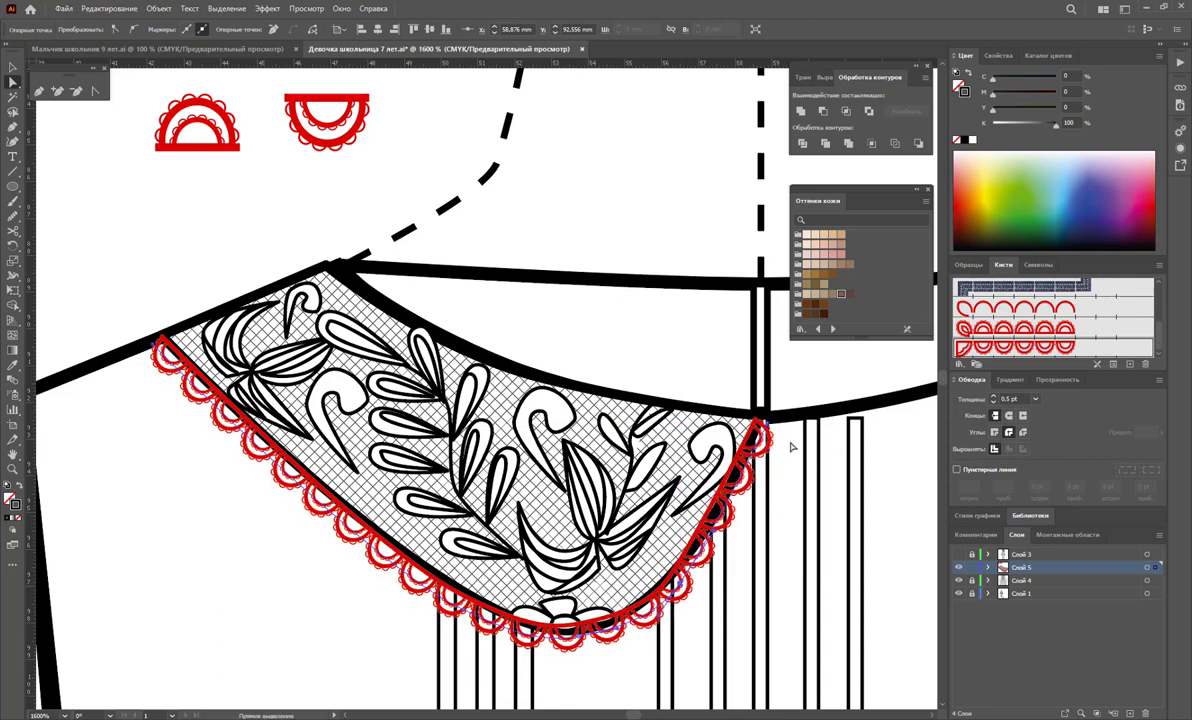
pyautogui.moveTo(770, 432); pyautogui.dragTo(767, 427)
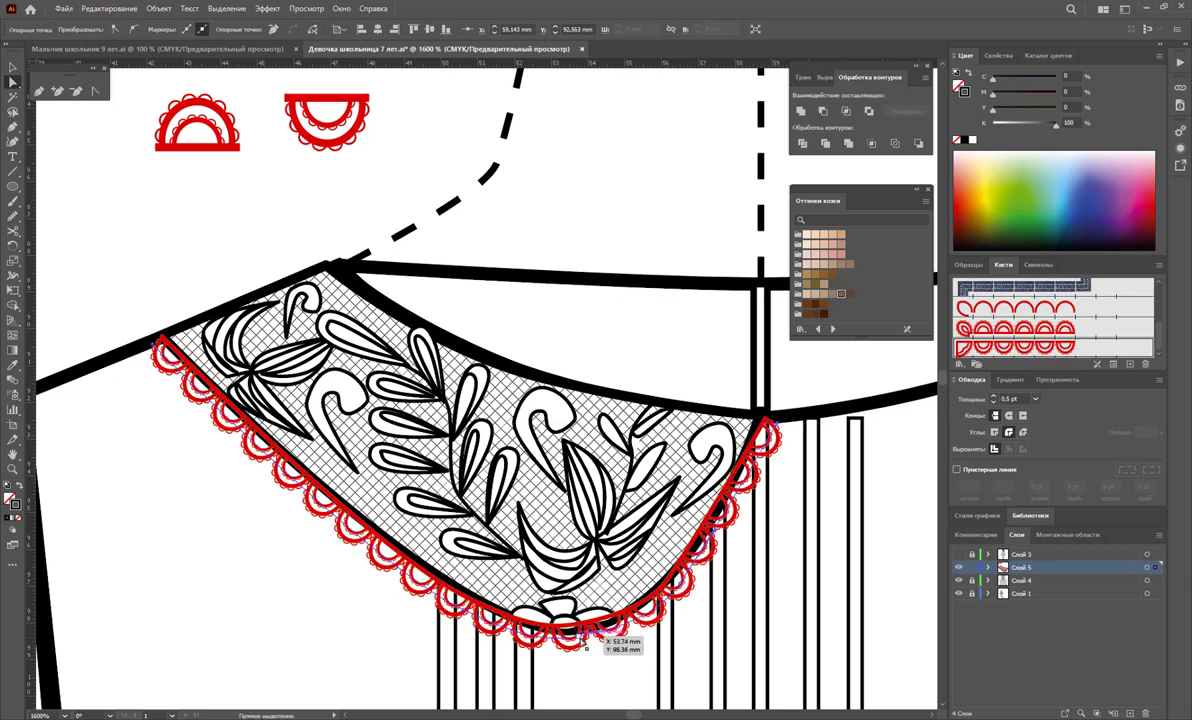
pyautogui.moveTo(592, 644); pyautogui.dragTo(590, 647)
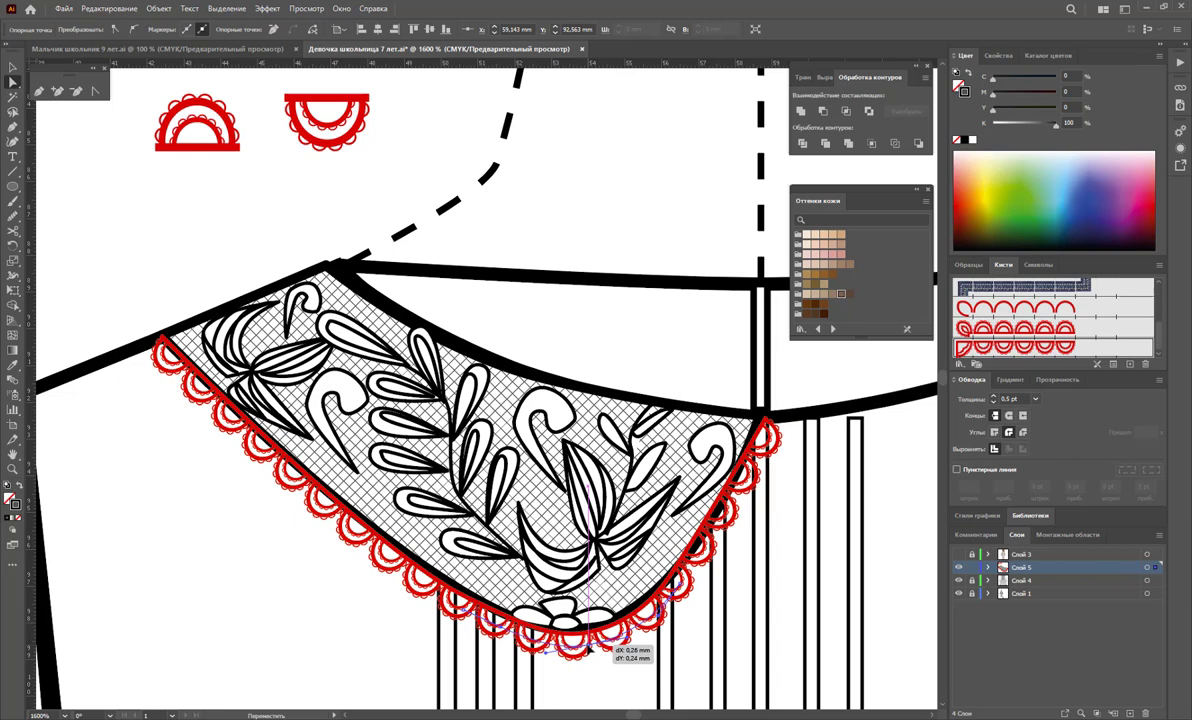
pyautogui.click(245, 252)
# Zoom out to the whole neckline and select the finished lace collar group.
pyautogui.press('z')
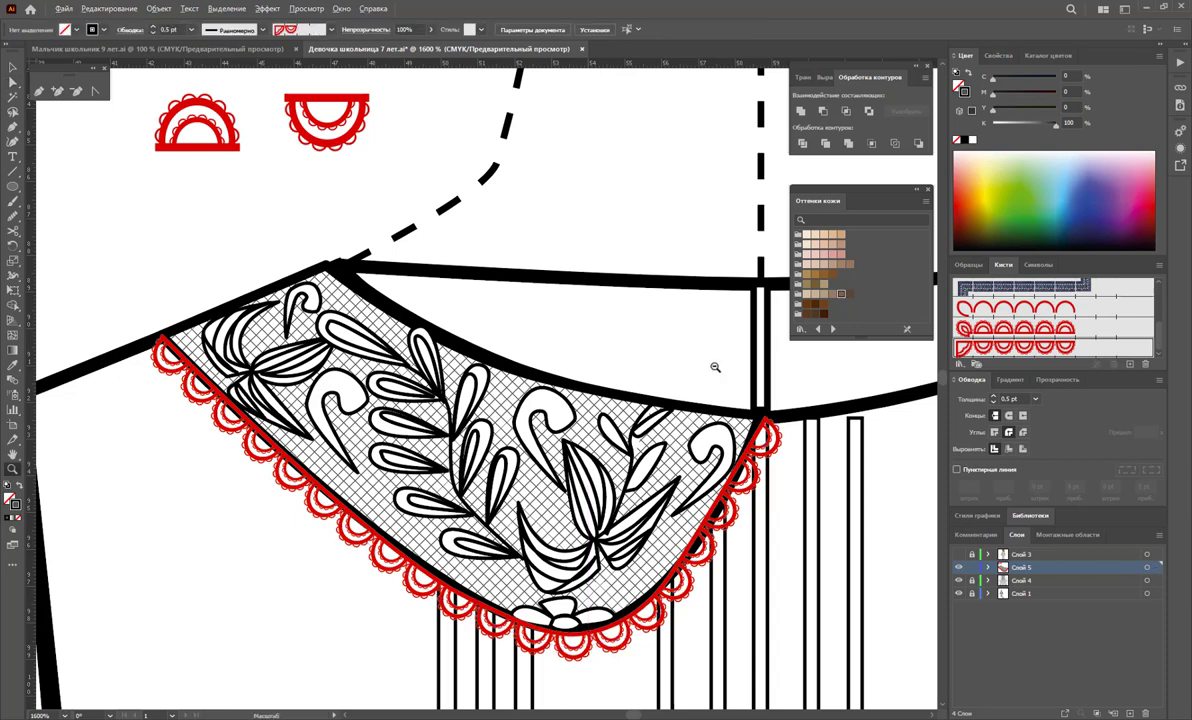
pyautogui.keyDown('alt'); pyautogui.click(576, 361); pyautogui.keyUp('alt')
pyautogui.keyDown('alt'); pyautogui.click(423, 382); pyautogui.keyUp('alt')
pyautogui.keyDown('alt'); pyautogui.click(652, 462); pyautogui.keyUp('alt')
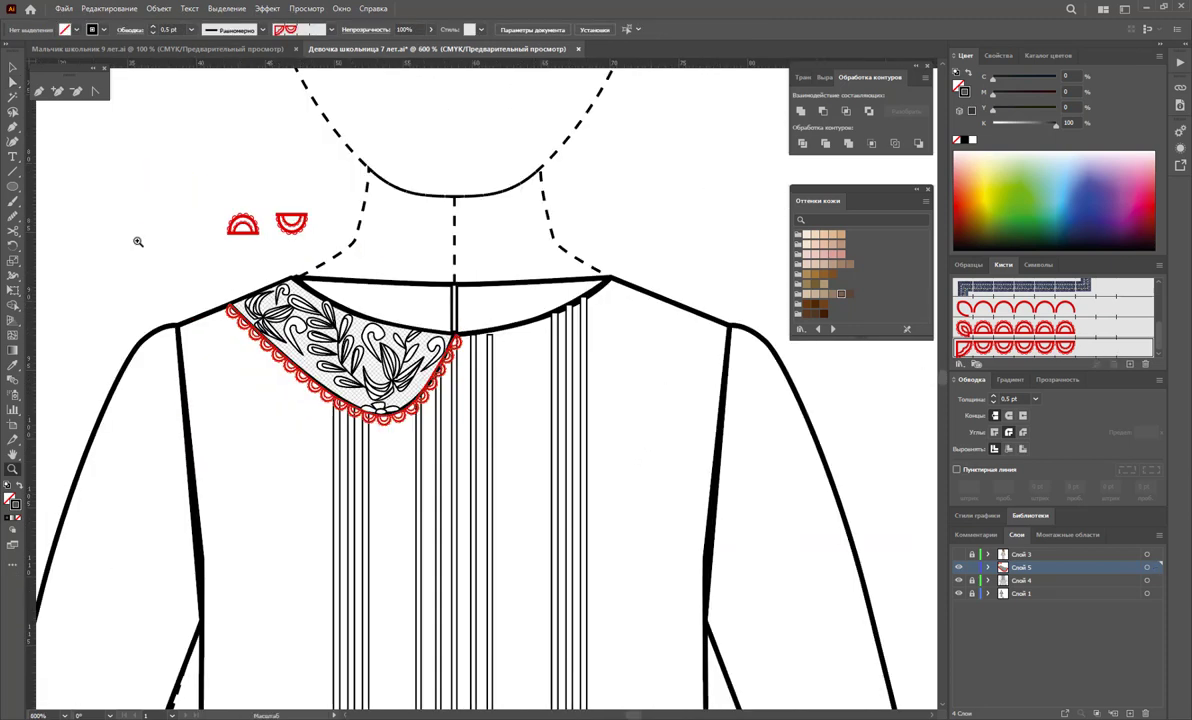
pyautogui.click(13, 67)
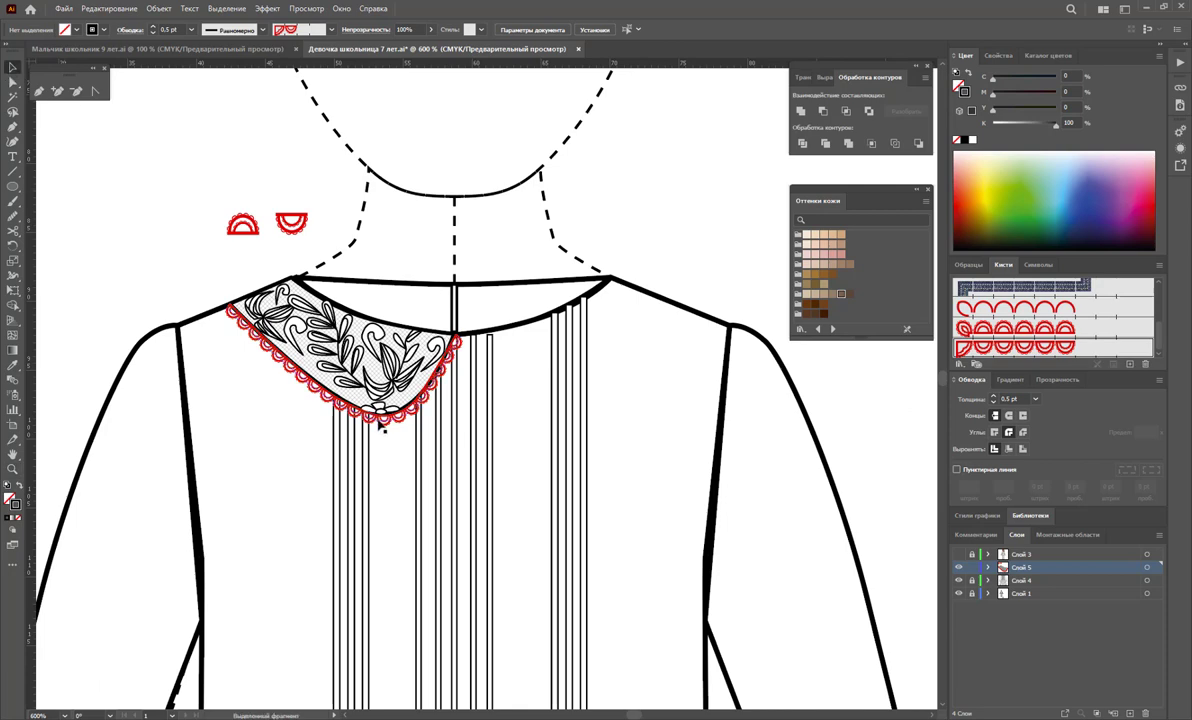
pyautogui.click(380, 422)
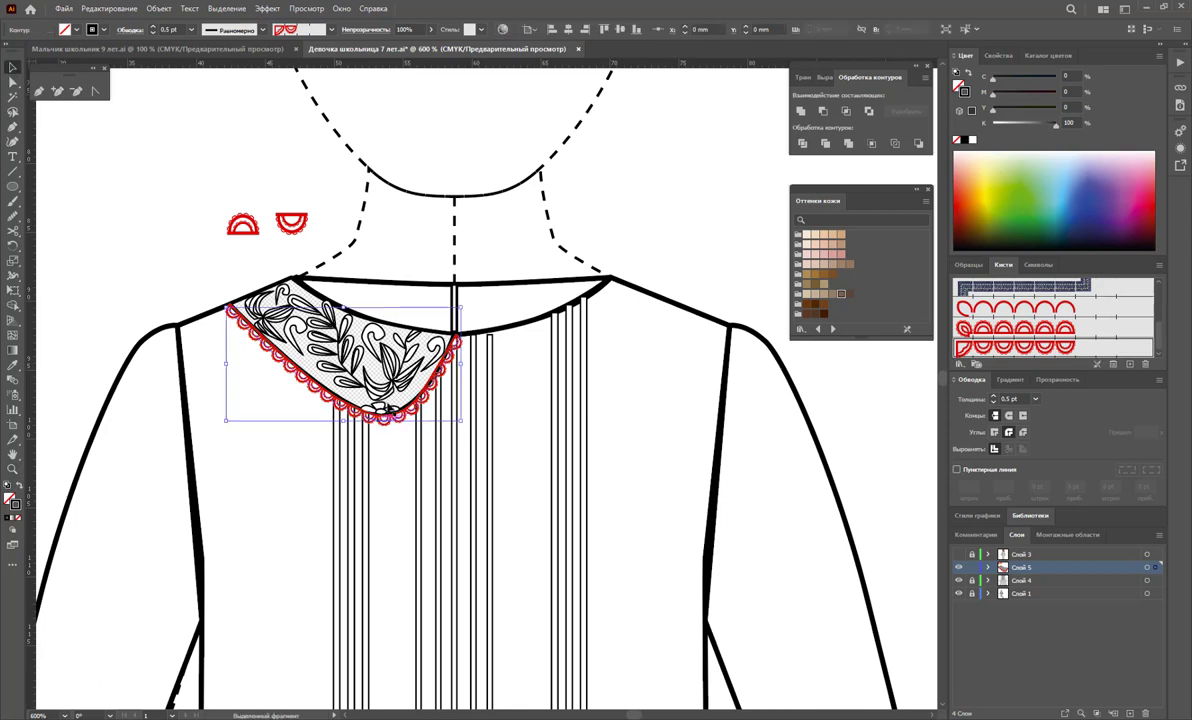
# Recolor the collar's red lace to black via Recolor Artwork, then select the two scallop samples.
pyautogui.click(502, 29)
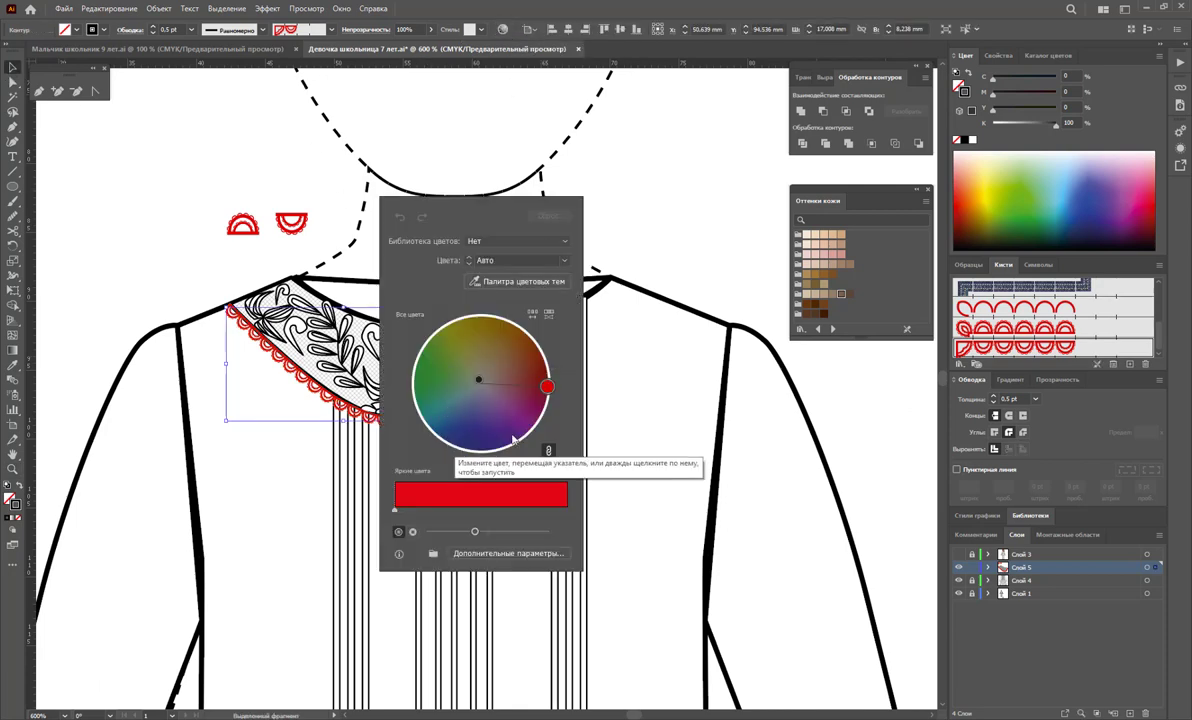
pyautogui.click(500, 553)
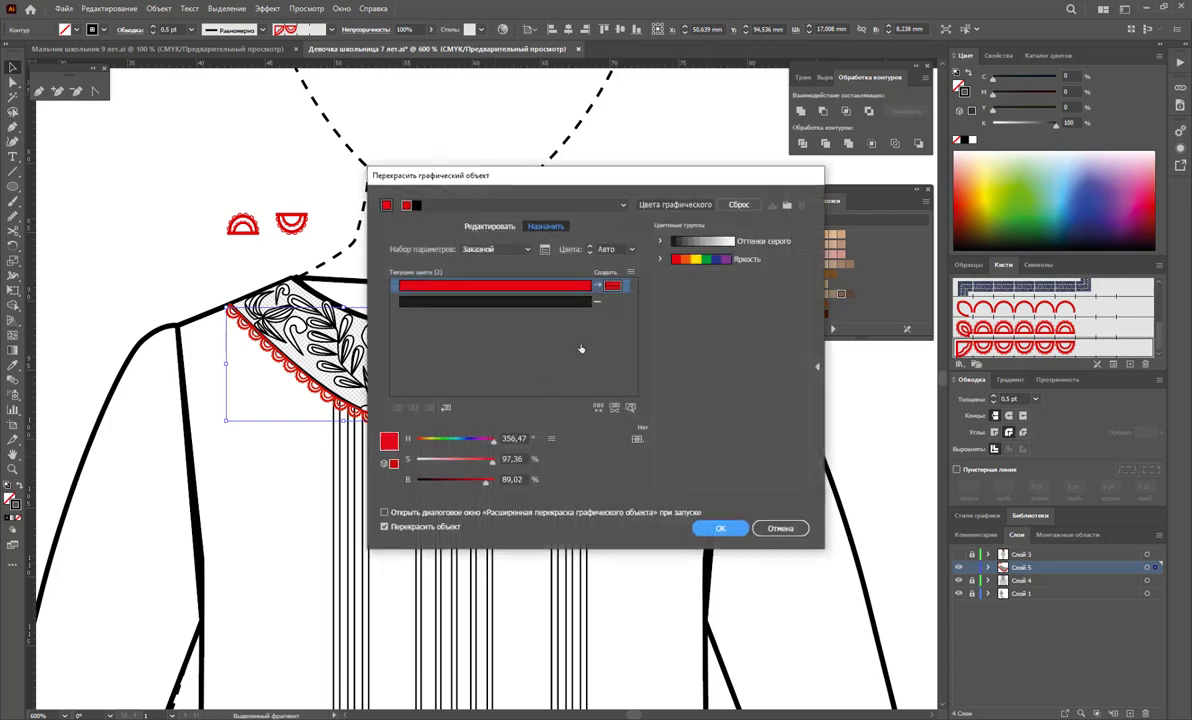
pyautogui.click(712, 527)
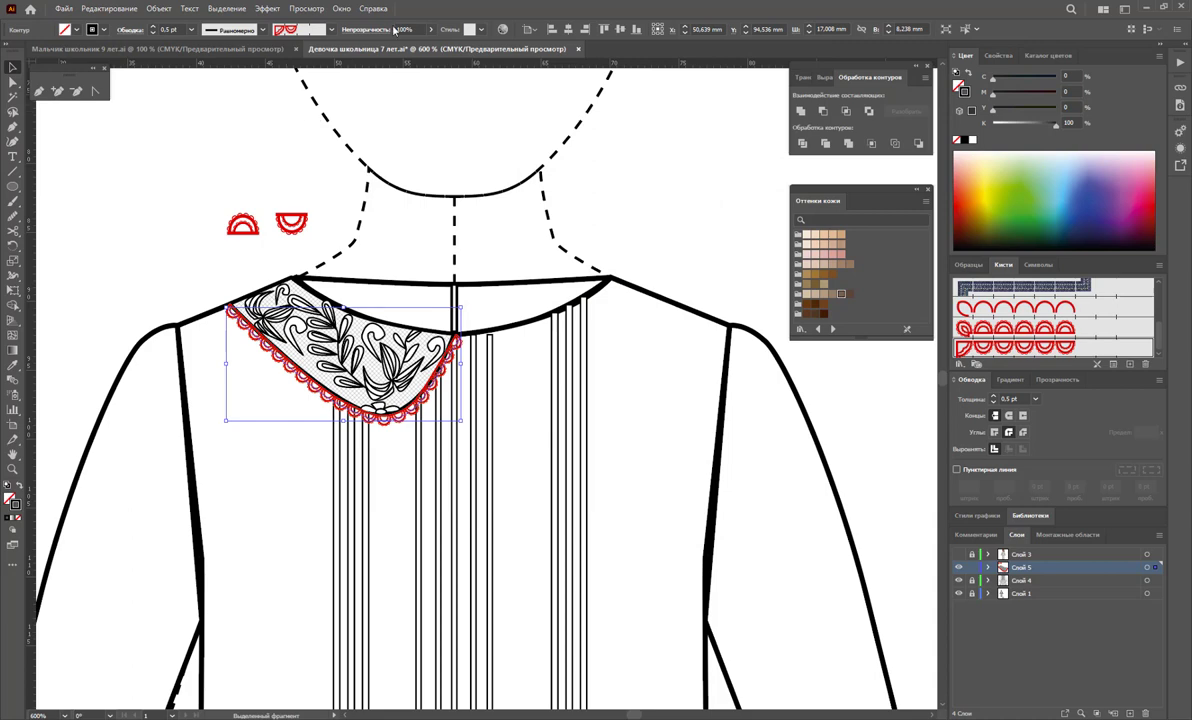
pyautogui.click(502, 29)
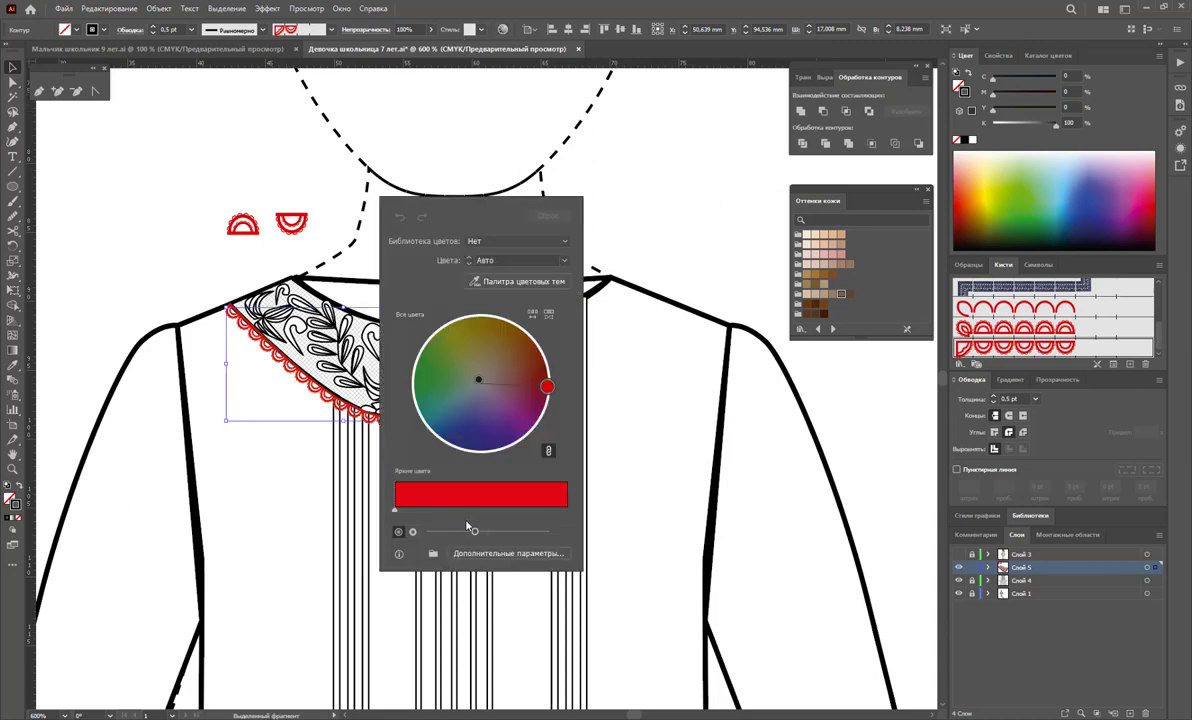
pyautogui.click(505, 553)
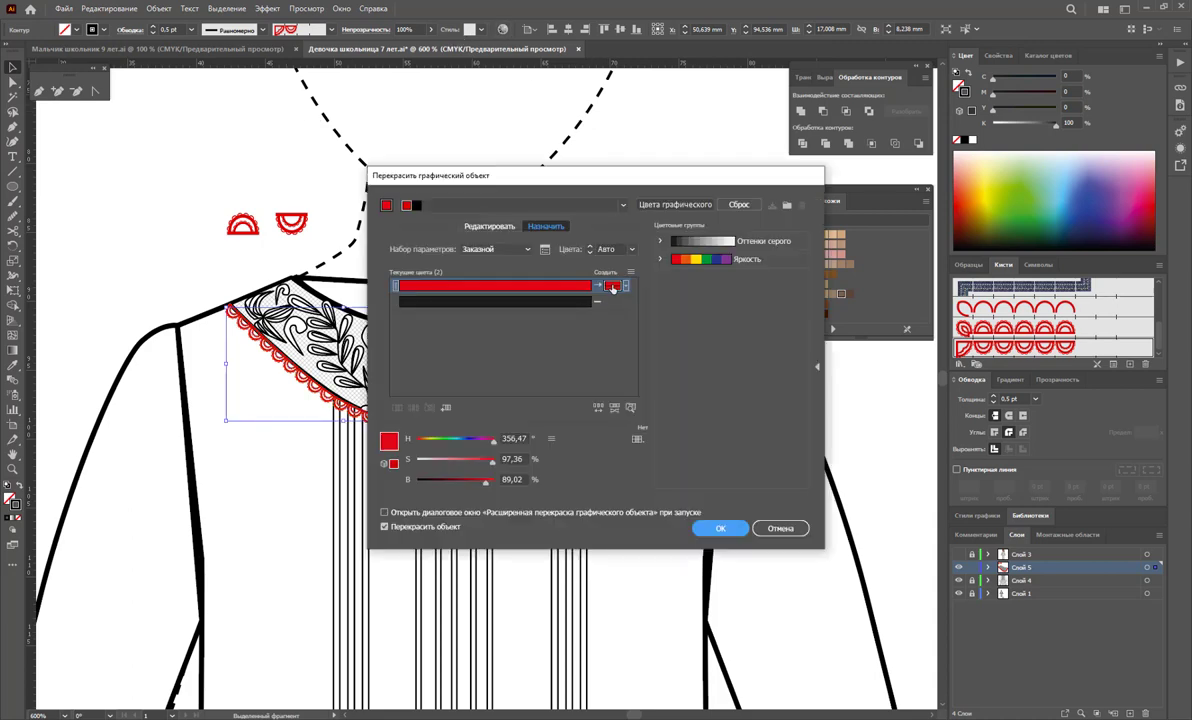
pyautogui.doubleClick(619, 285)
pyautogui.write('050505')
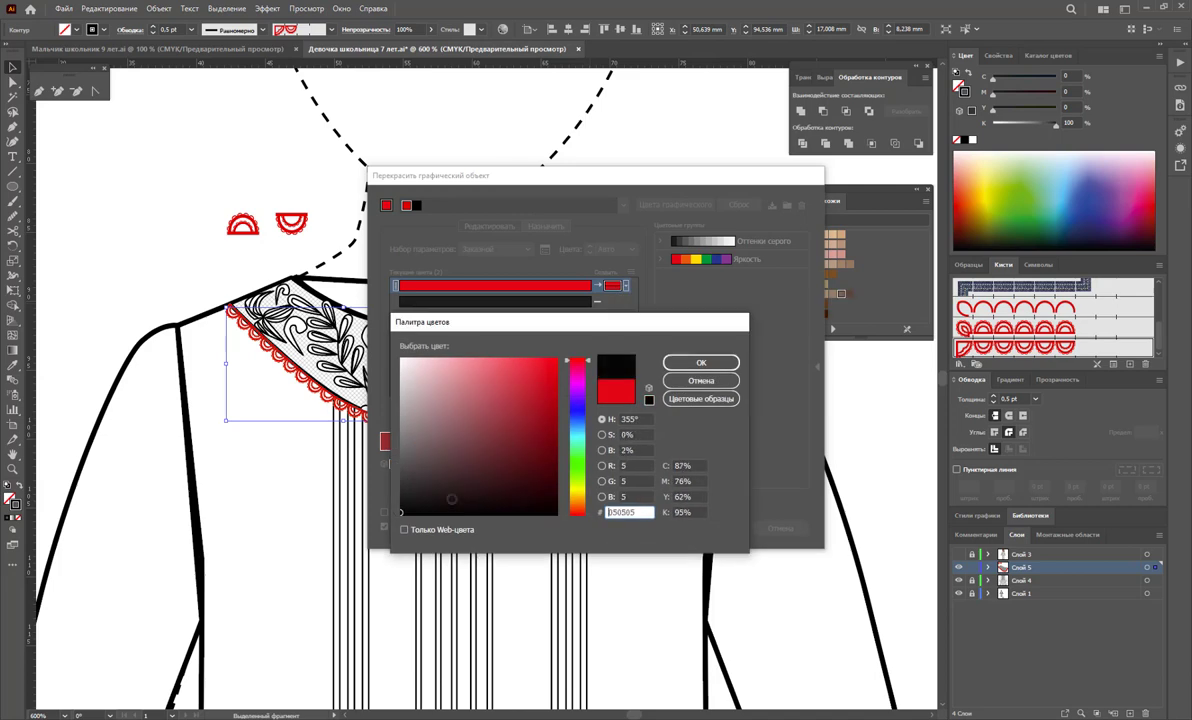
pyautogui.click(727, 368)
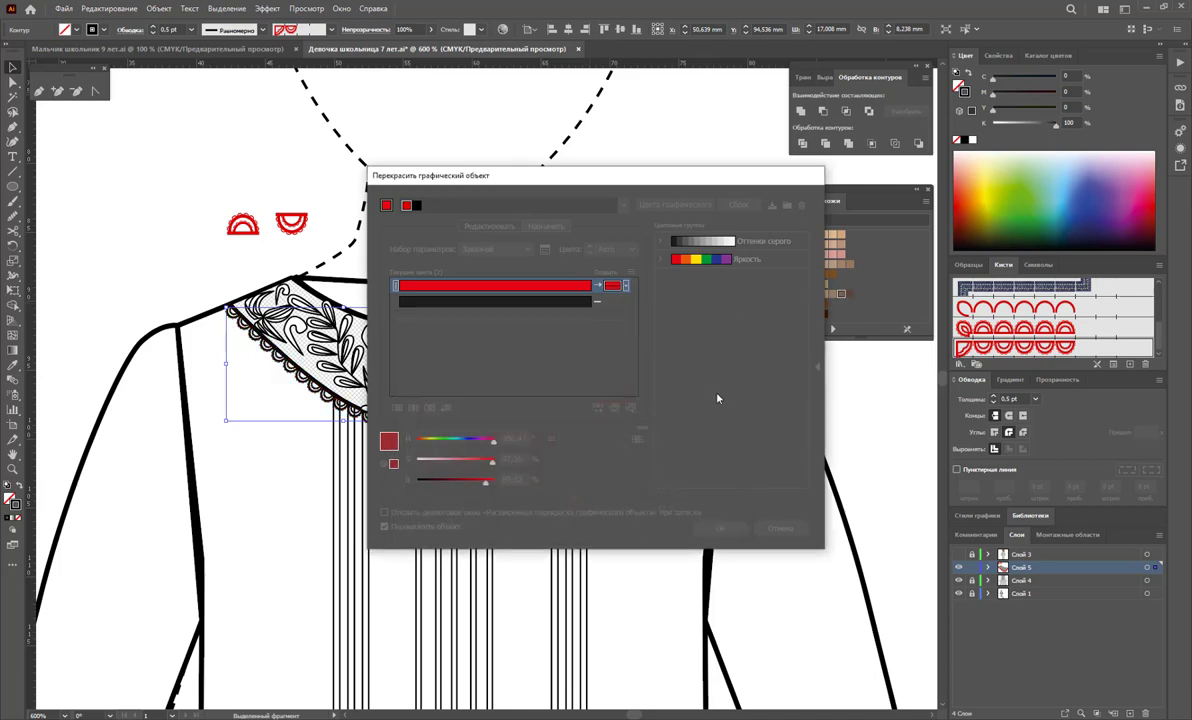
pyautogui.click(713, 527)
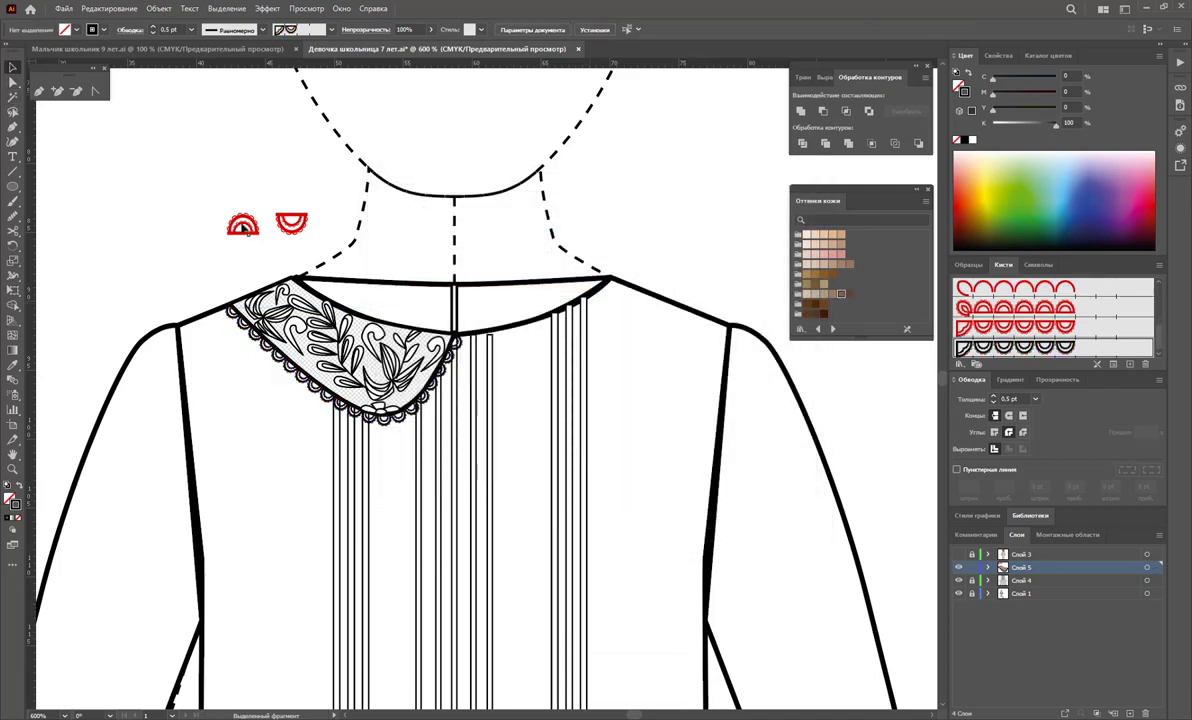
pyautogui.moveTo(176, 169); pyautogui.dragTo(314, 258)
# Delete the two scallop samples and group the left lace collar pieces.
pyautogui.press('Delete')
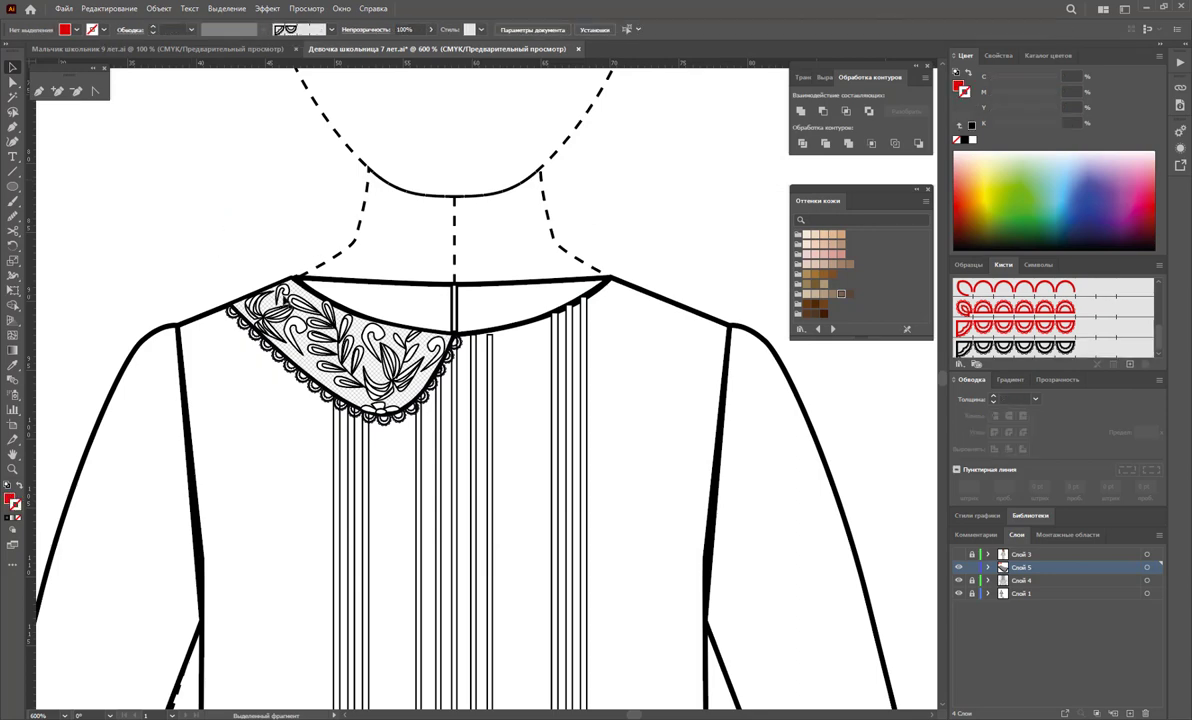
pyautogui.moveTo(200, 226); pyautogui.dragTo(479, 482)
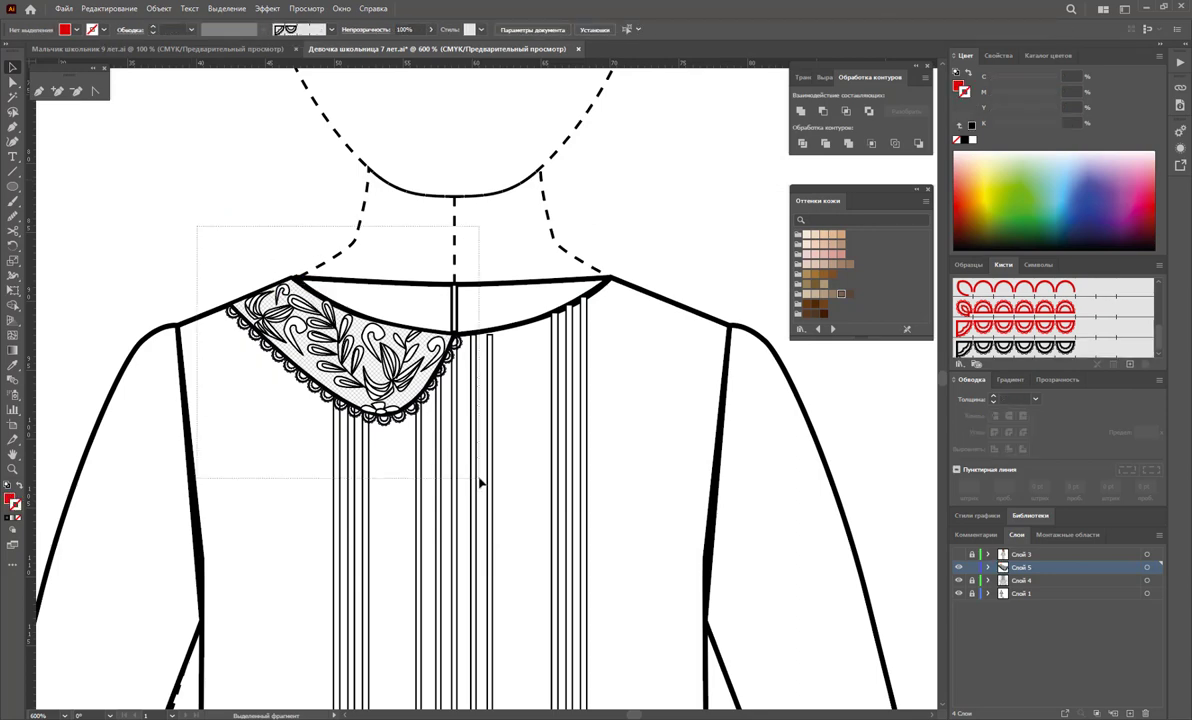
pyautogui.rightClick(316, 337)
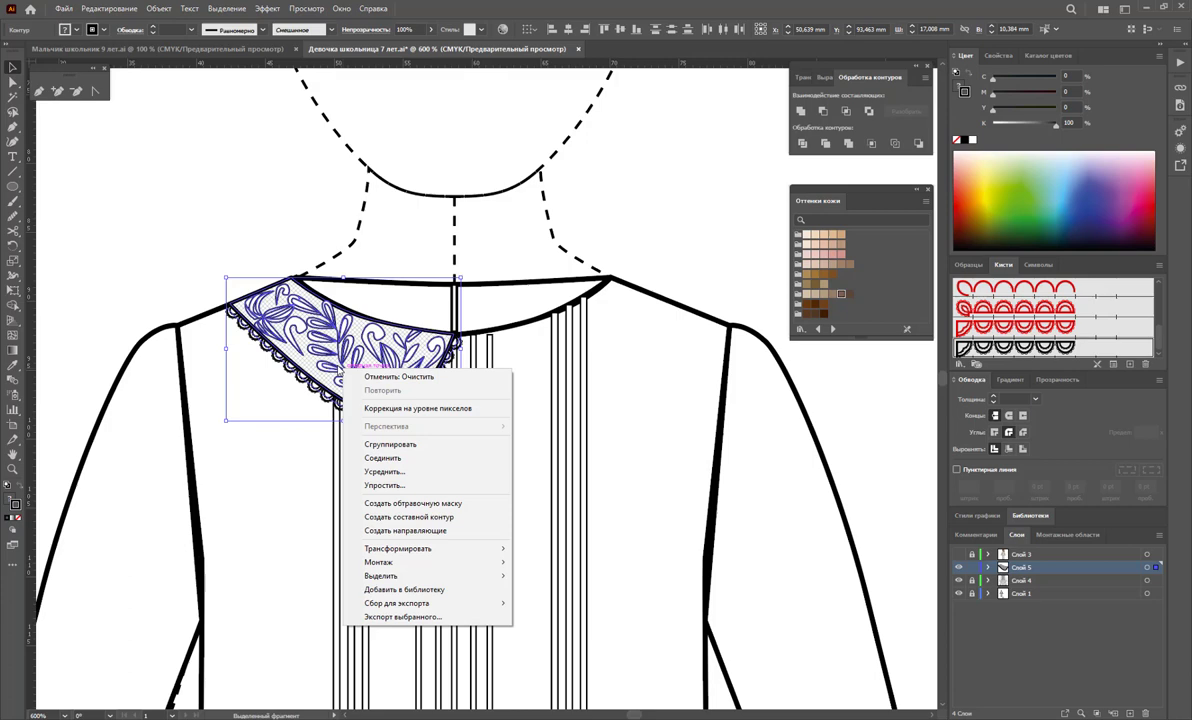
pyautogui.click(352, 444)
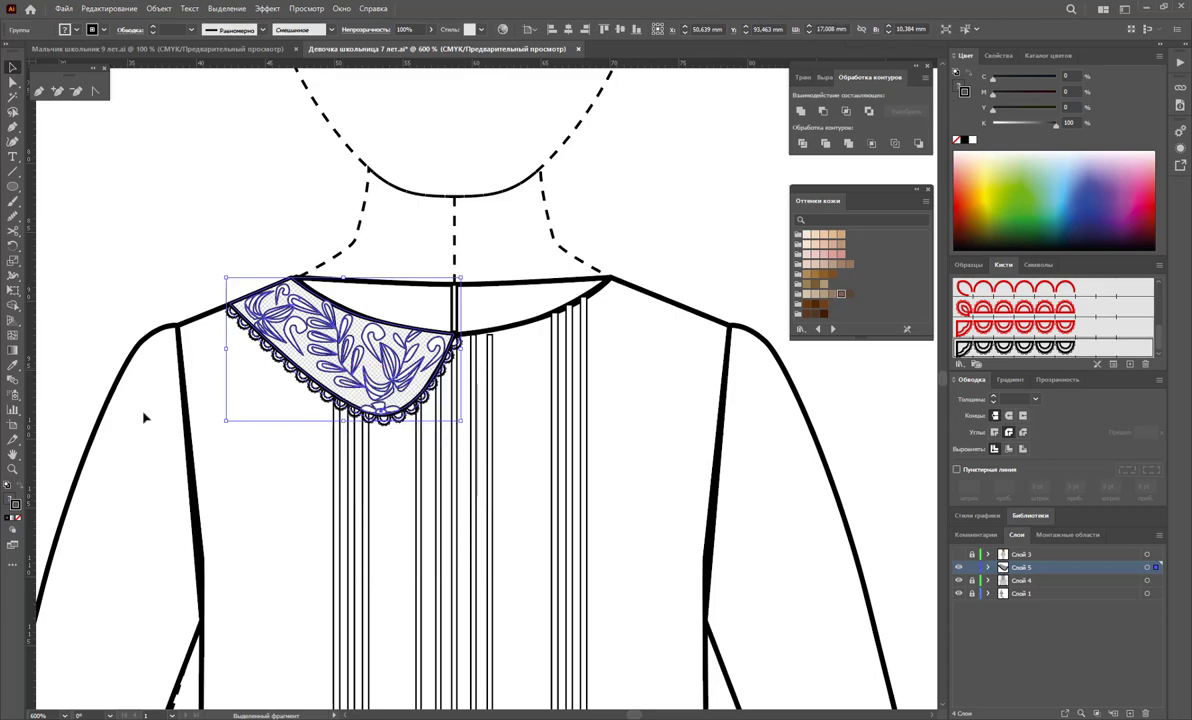
# Reflect an Alt-dragged copy of the collar onto the right side of the neckline.
pyautogui.moveTo(12, 245); pyautogui.dragTo(49, 262)
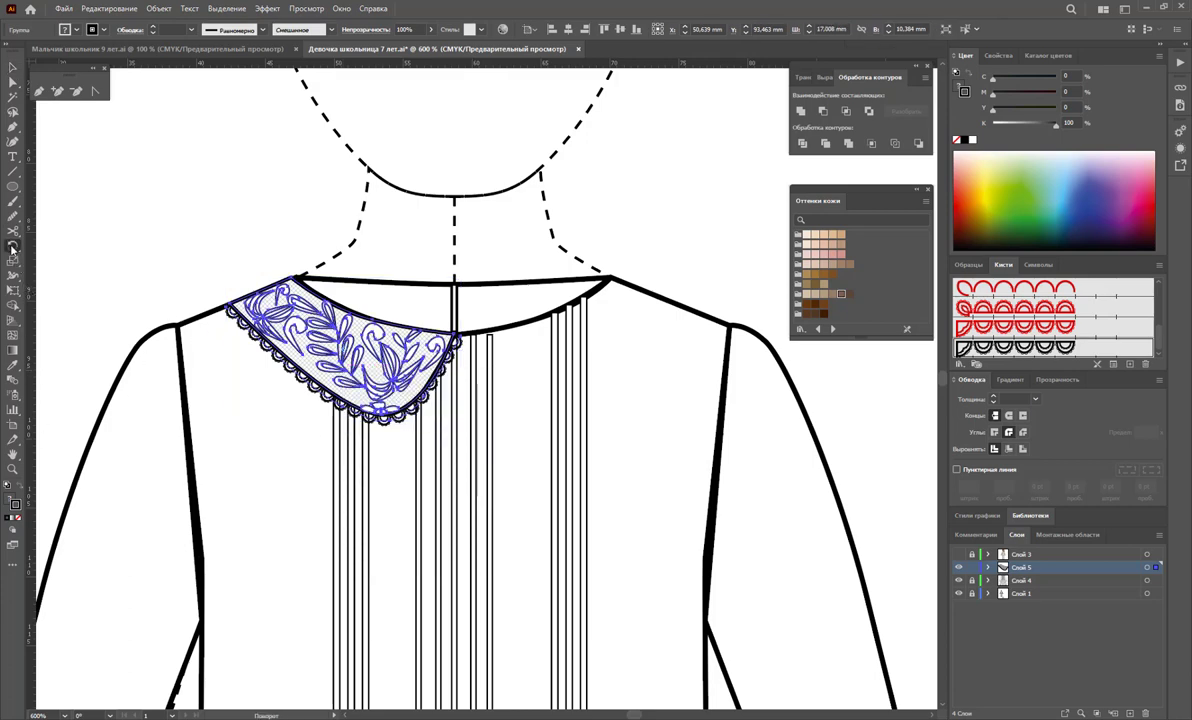
pyautogui.click(49, 262)
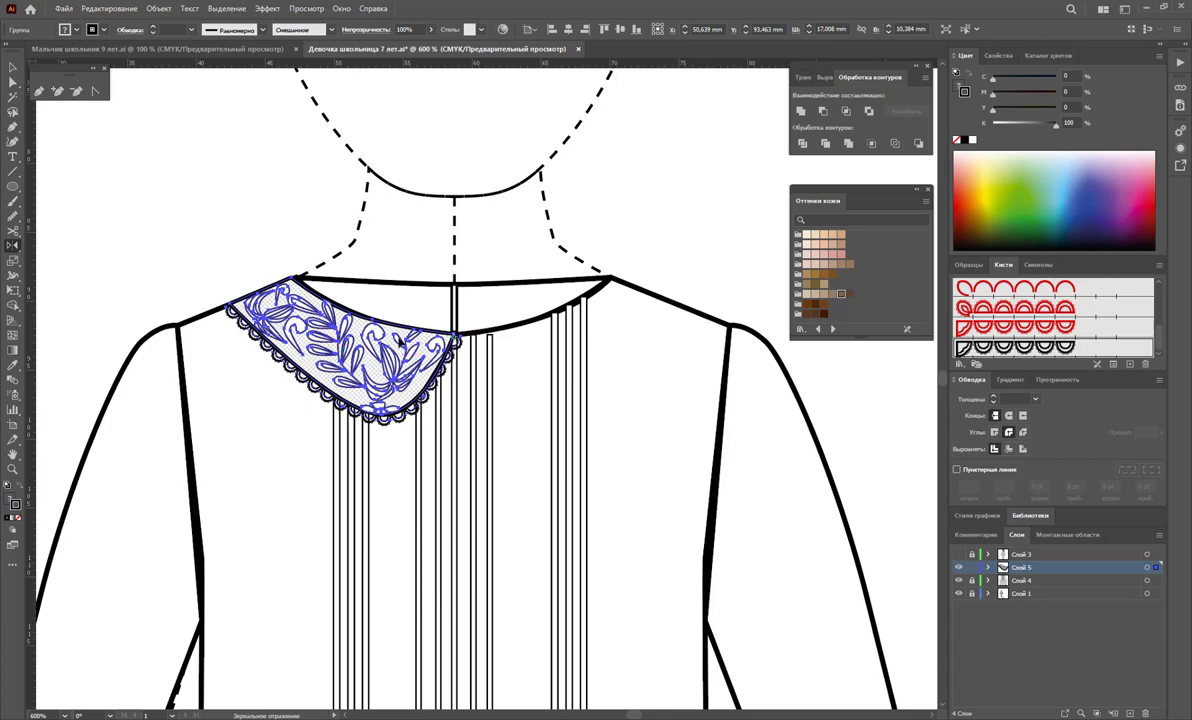
pyautogui.moveTo(334, 314); pyautogui.dragTo(484, 311)
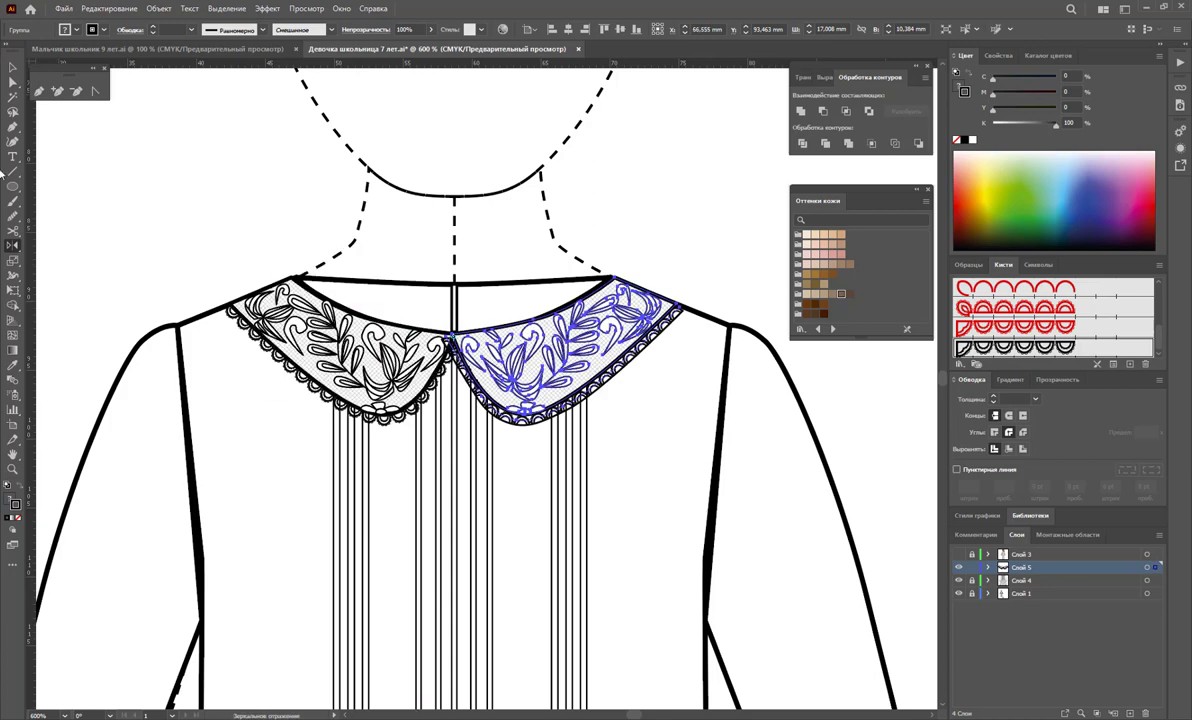
pyautogui.click(13, 66)
pyautogui.click(580, 643)
pyautogui.press('z')
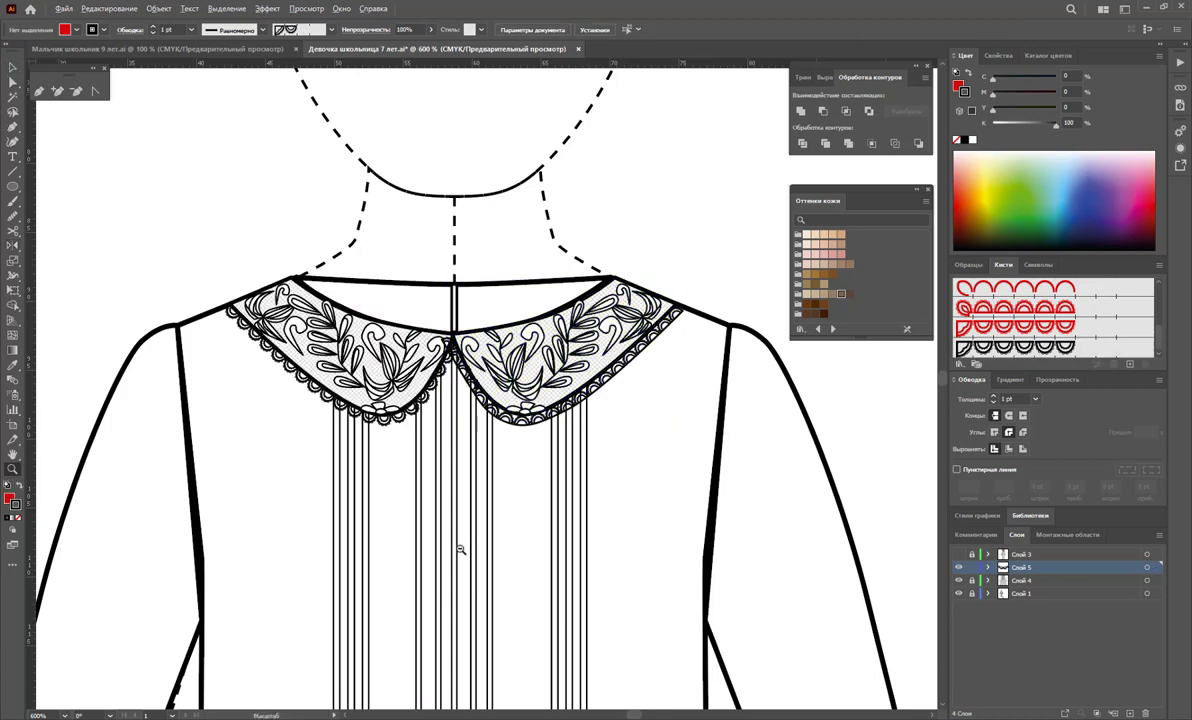
pyautogui.keyDown('alt'); pyautogui.click(453, 505); pyautogui.keyUp('alt')
# Draw a line across the left cuff and give it the collar's black 0.5 pt scalloped lace style.
pyautogui.keyDown('alt'); pyautogui.click(474, 514); pyautogui.keyUp('alt')
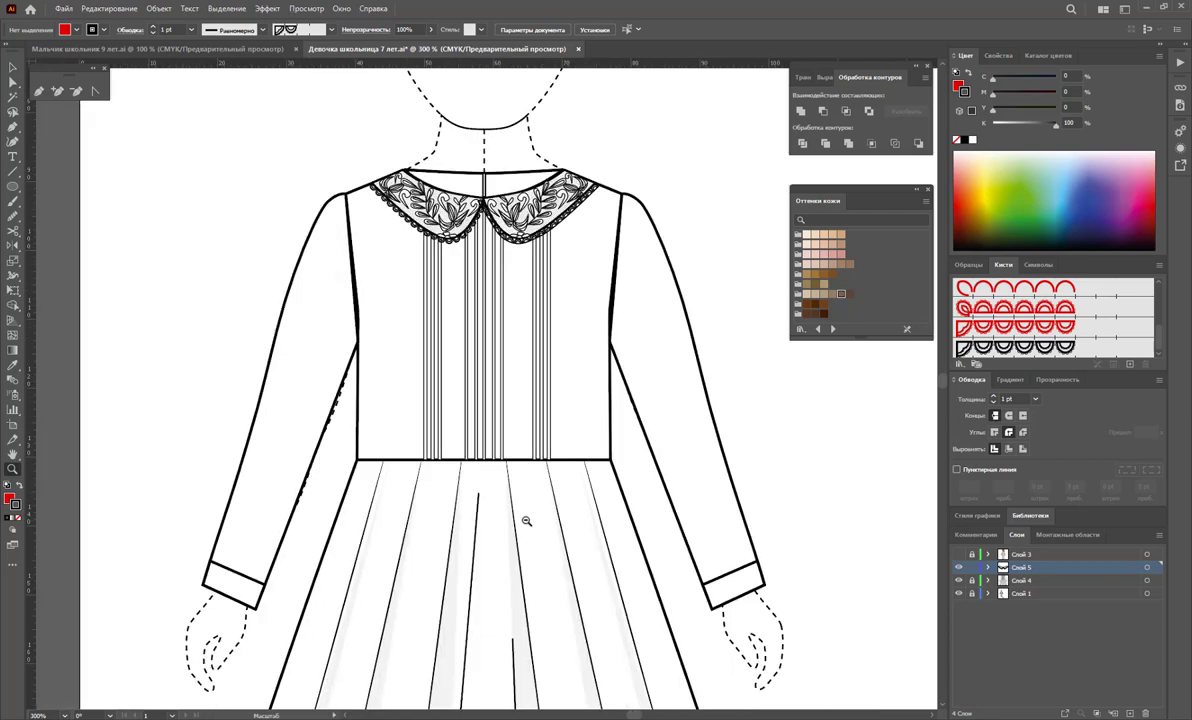
pyautogui.click(13, 170)
pyautogui.moveTo(207, 560); pyautogui.dragTo(265, 582)
pyautogui.click(1015, 347)
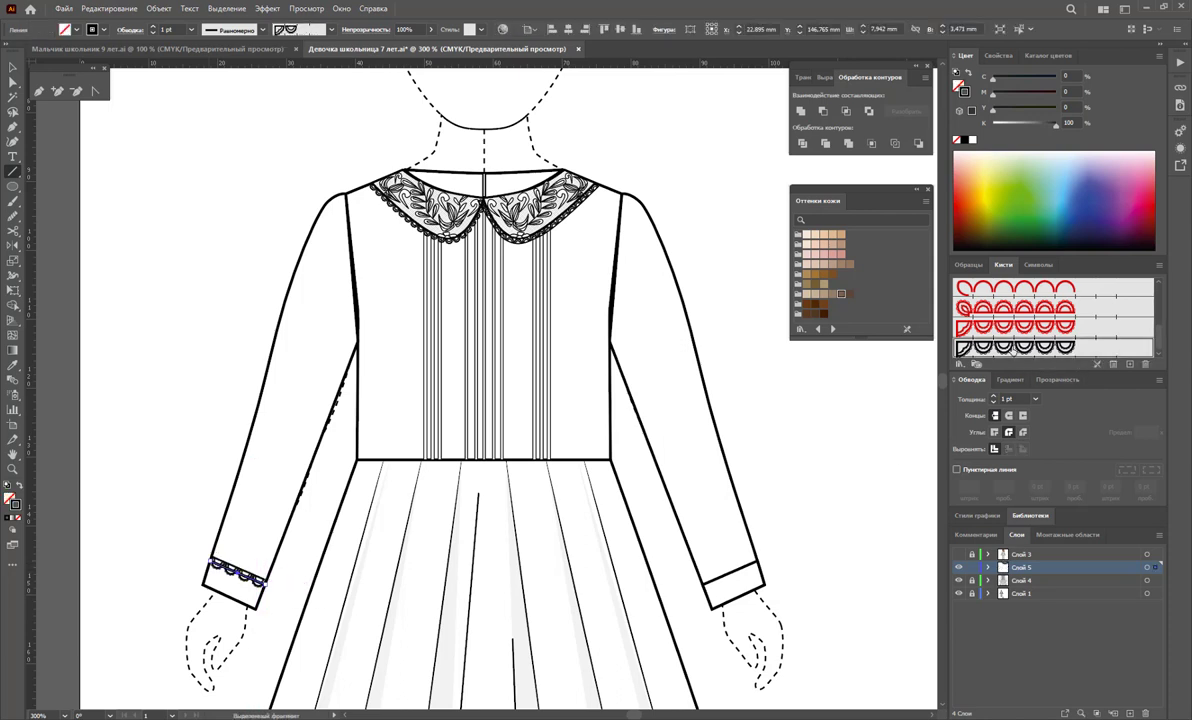
pyautogui.click(13, 365)
pyautogui.click(487, 228)
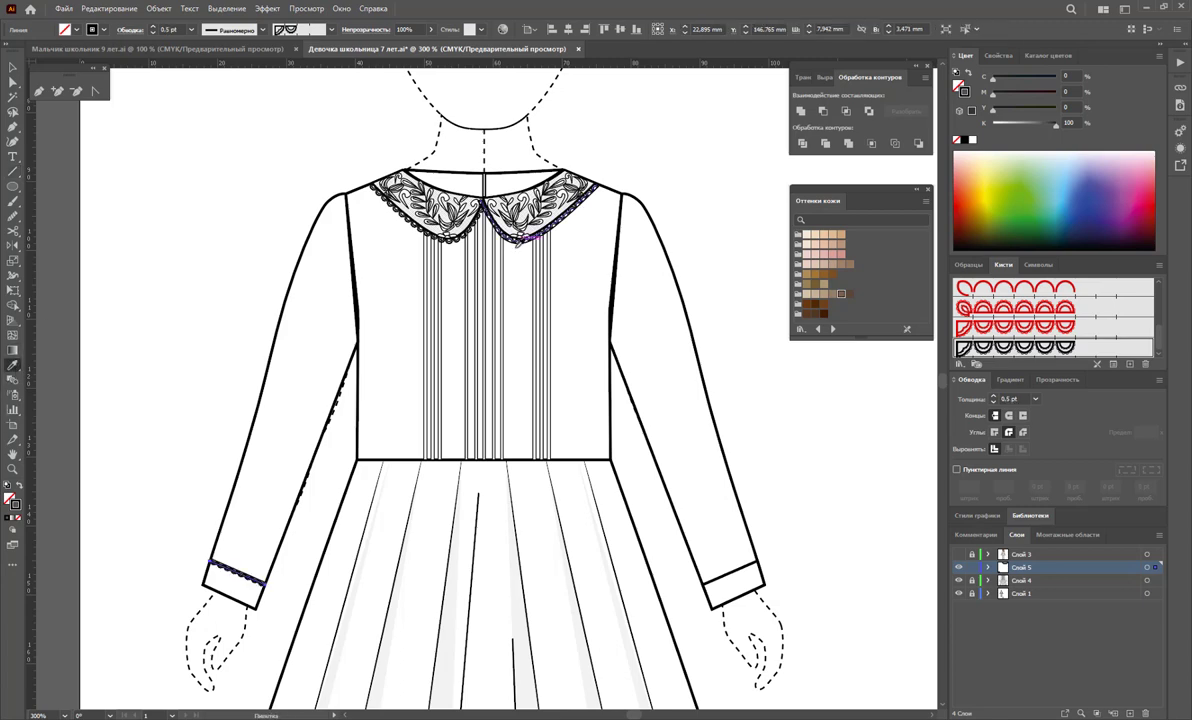
pyautogui.click(13, 67)
# Open the right collar group in isolation mode for editing.
pyautogui.click(630, 233)
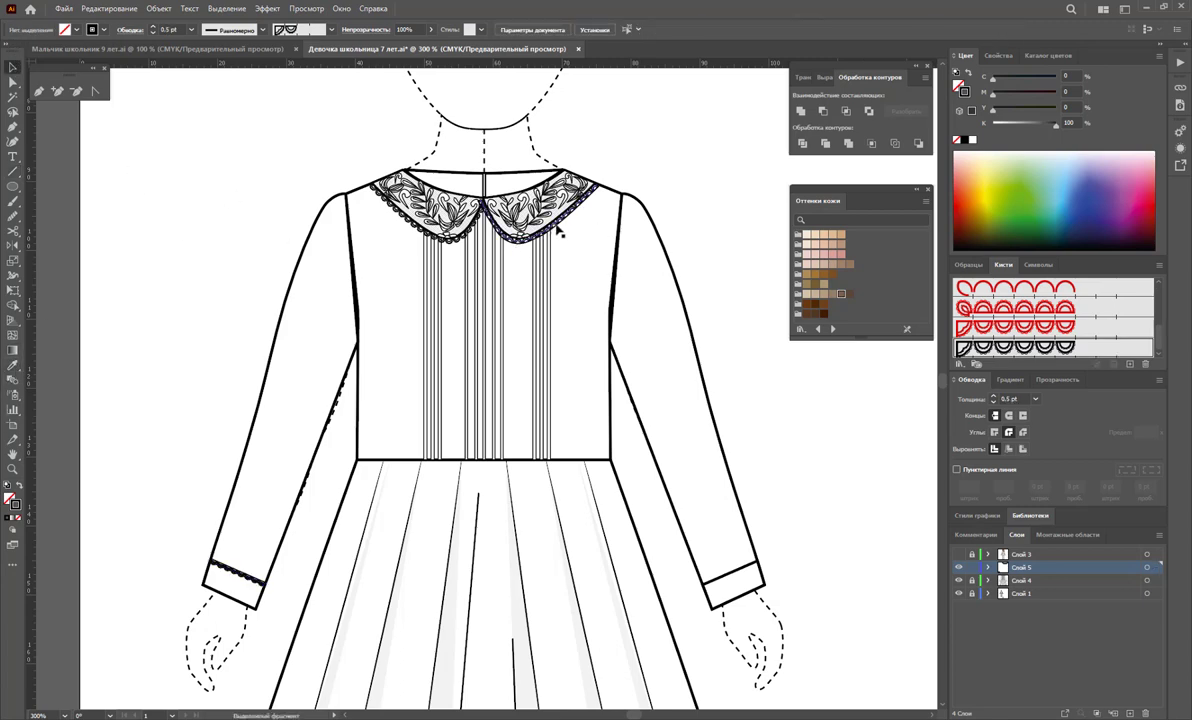
pyautogui.click(559, 232)
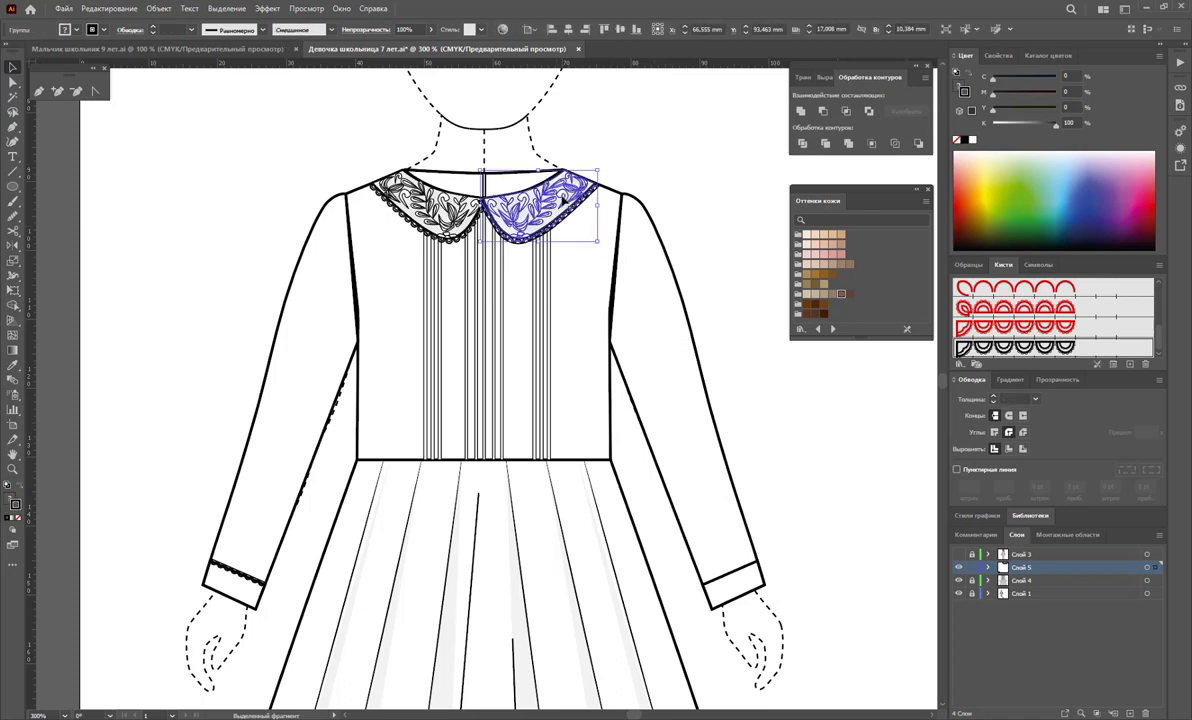
pyautogui.doubleClick(562, 200)
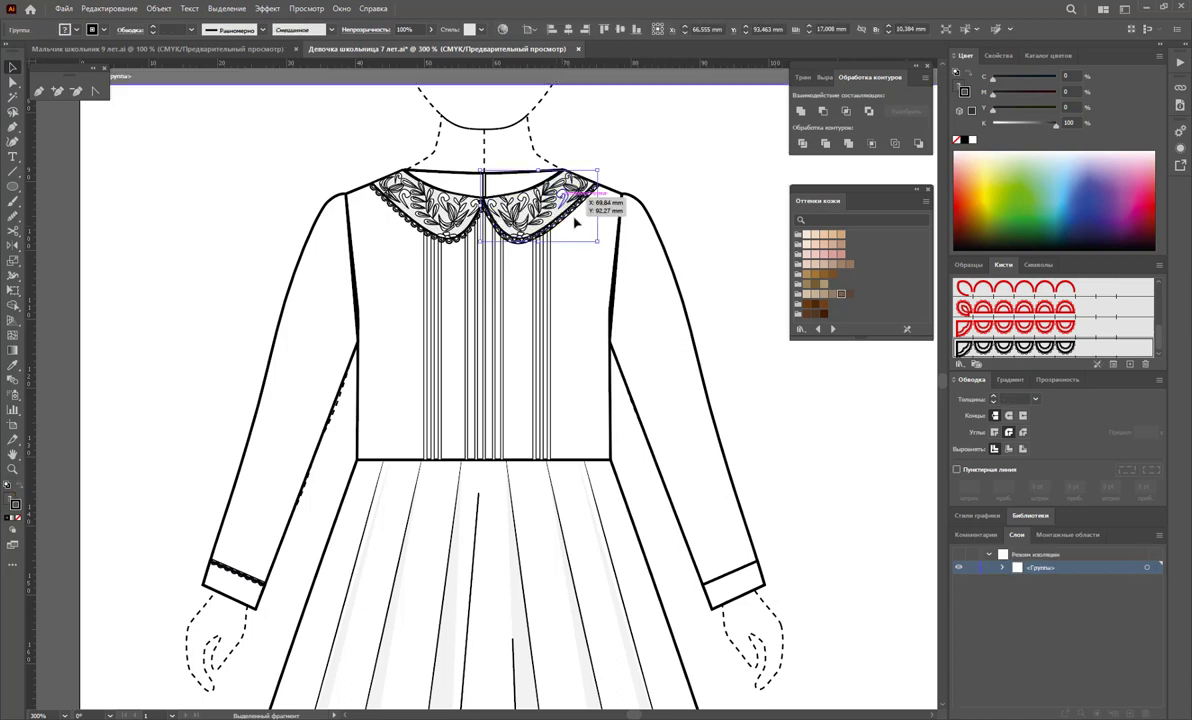
# Apply the red scalloped lace brush to the right collar edge and select all its artwork.
pyautogui.click(987, 315)
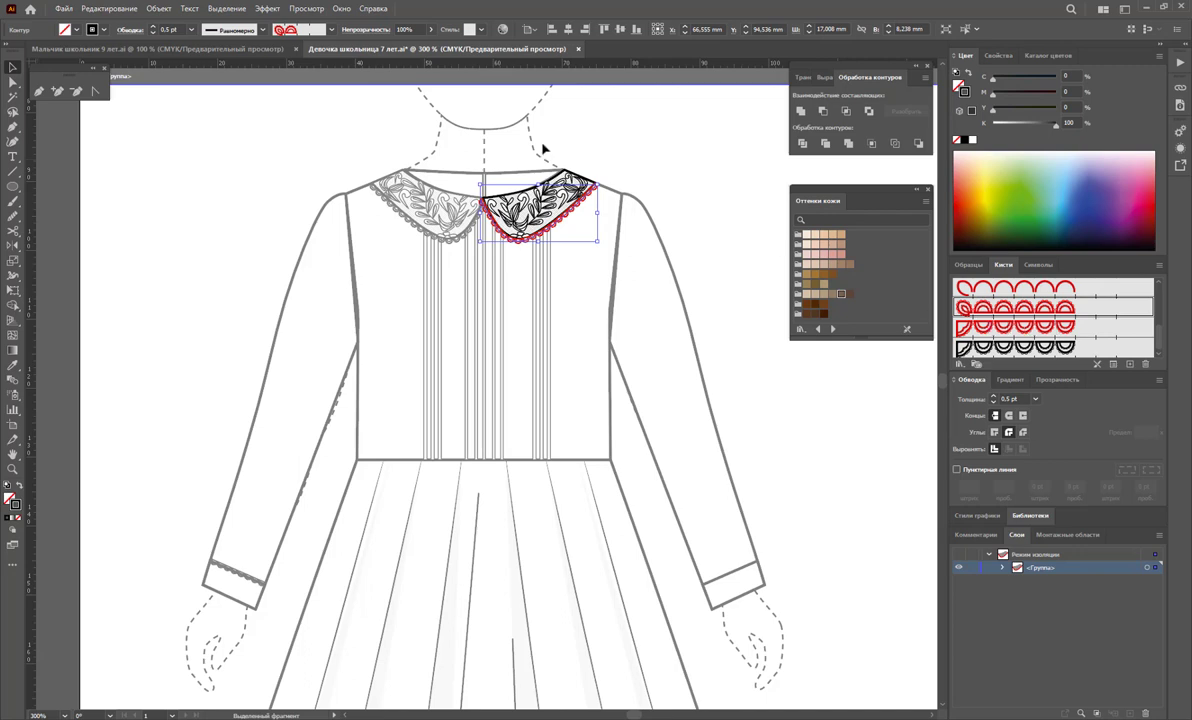
pyautogui.click(580, 125)
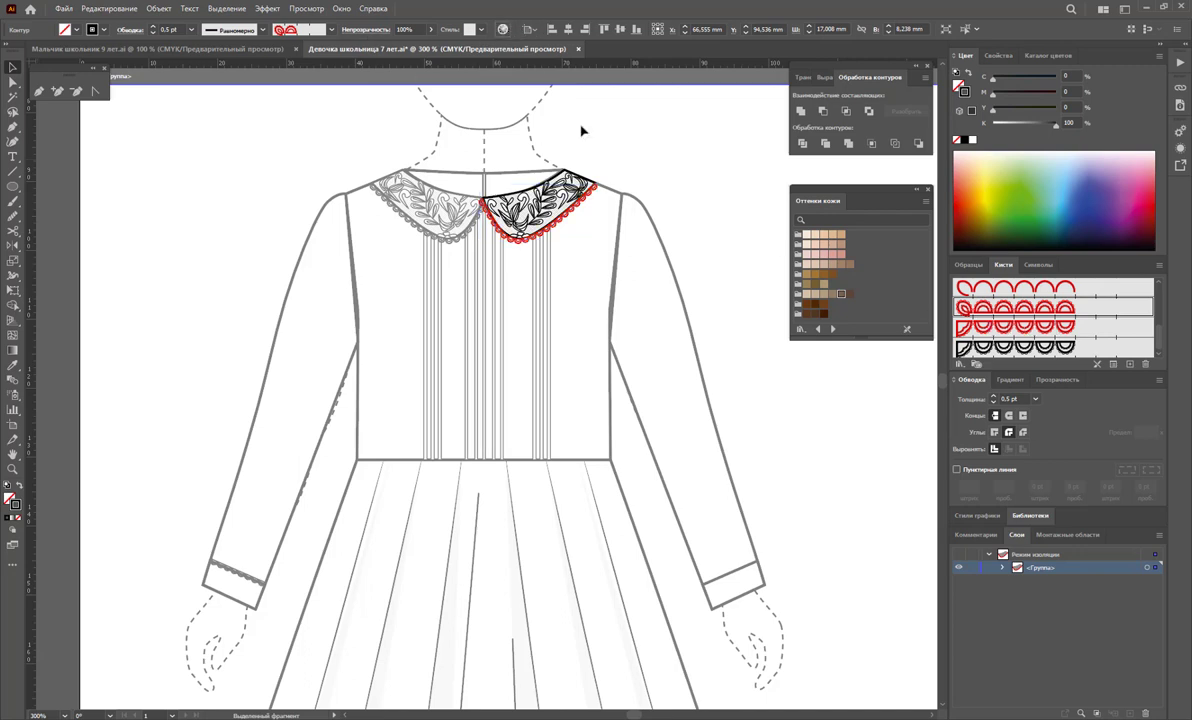
pyautogui.hotkey('ctrl', 'a')
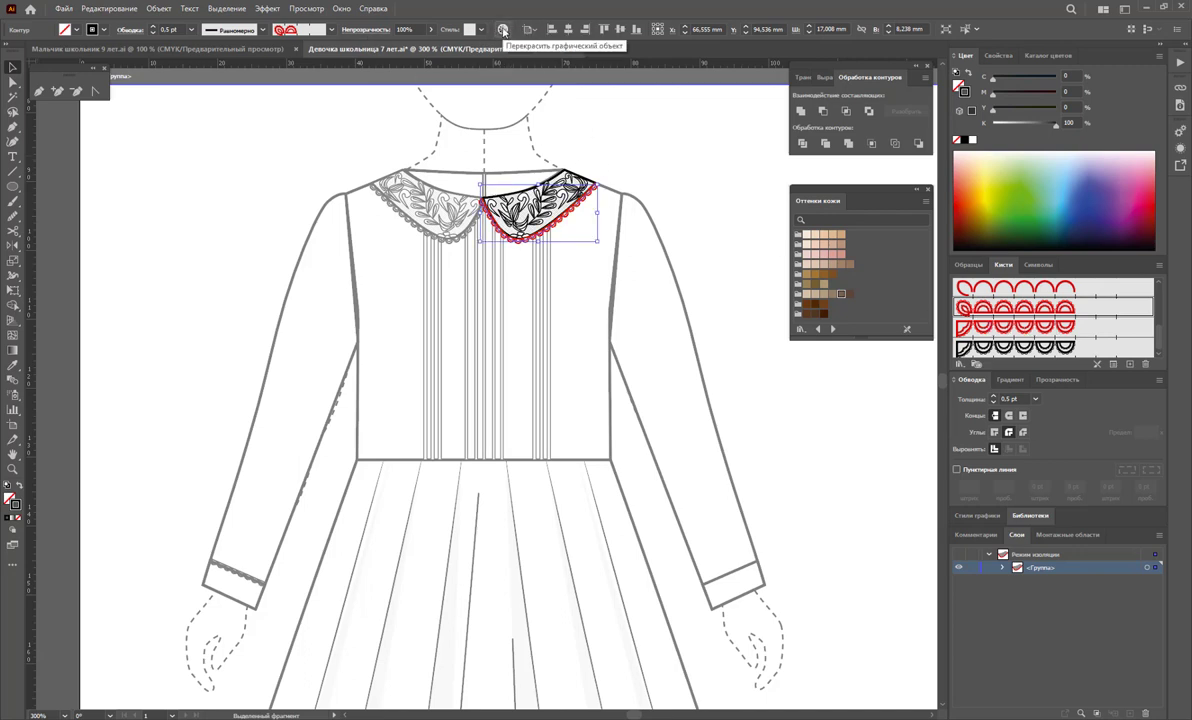
# Recolor the right collar's lace trim, replacing red with black.
pyautogui.click(503, 31)
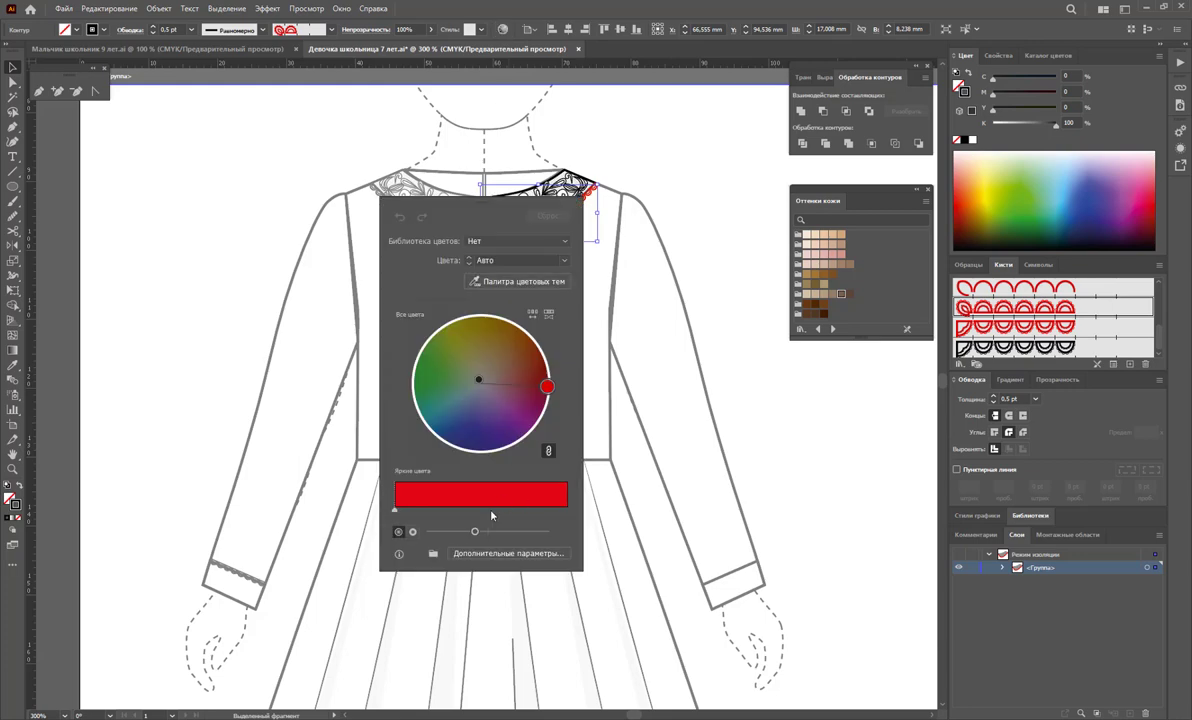
pyautogui.click(505, 553)
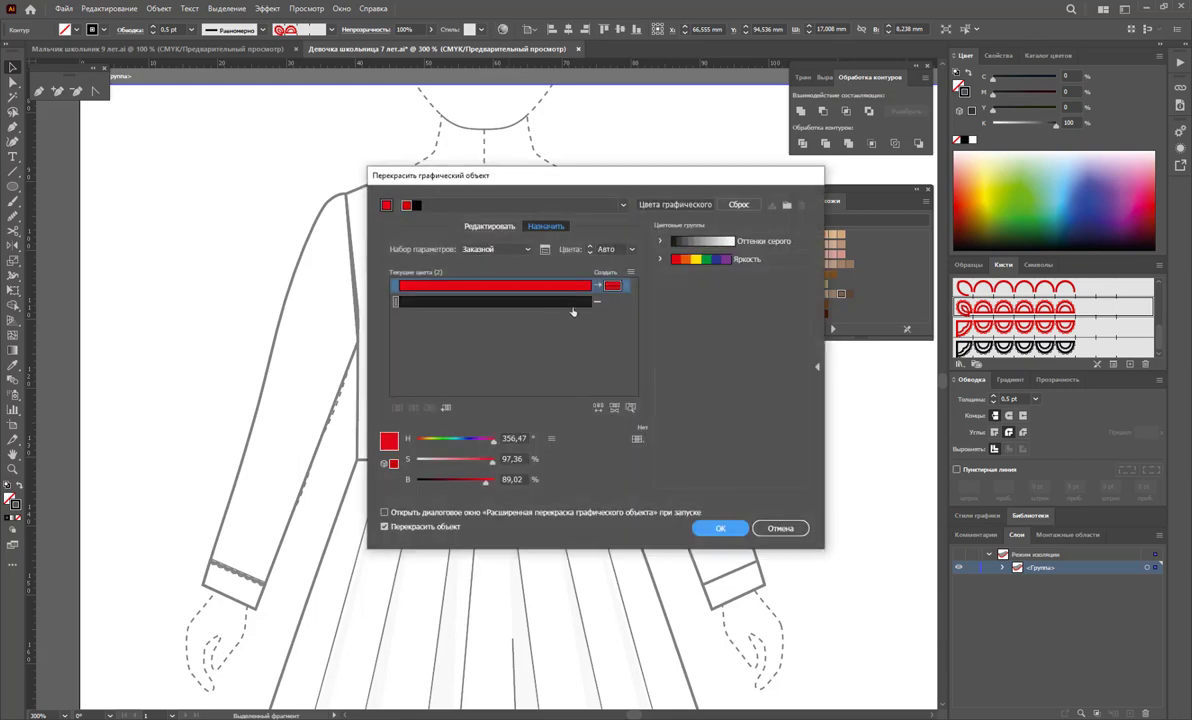
pyautogui.doubleClick(616, 287)
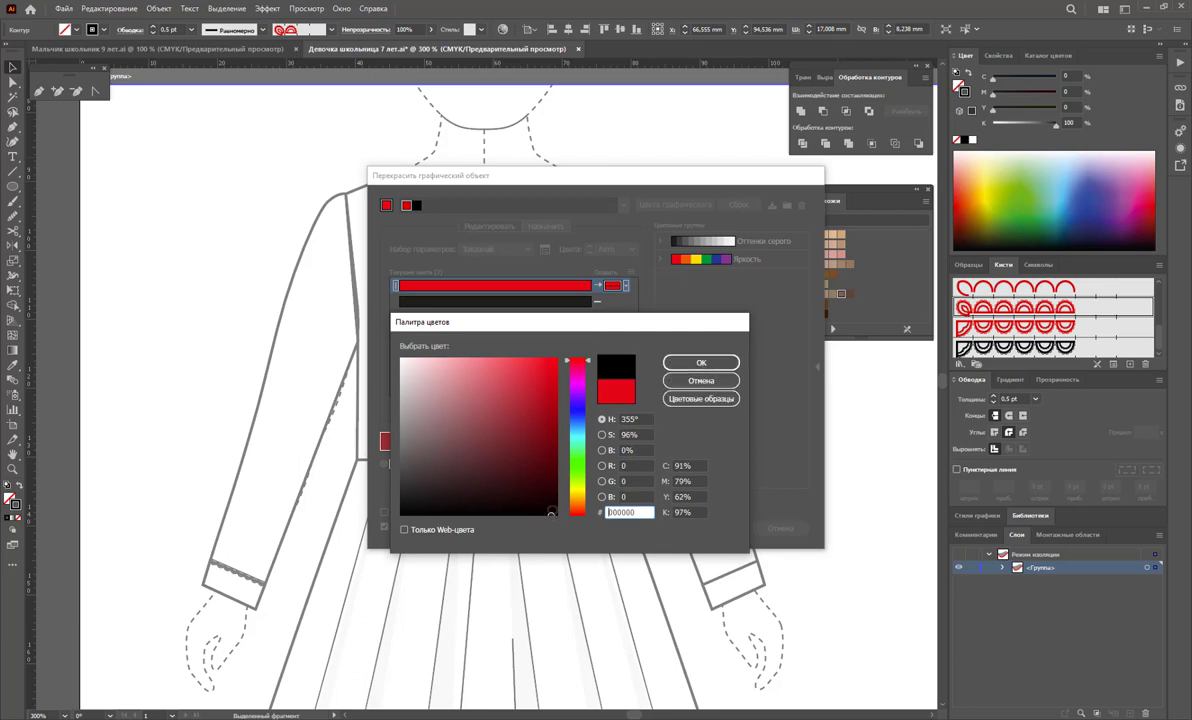
pyautogui.moveTo(515, 476); pyautogui.dragTo(554, 511)
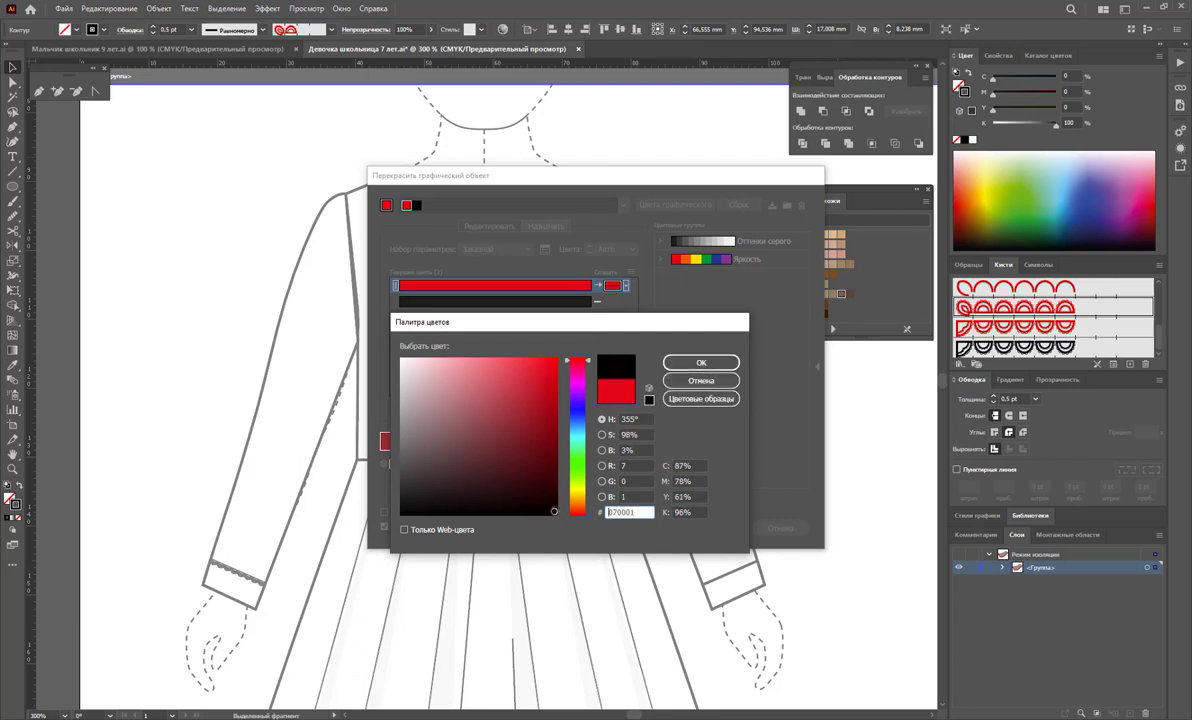
pyautogui.click(701, 362)
pyautogui.click(720, 528)
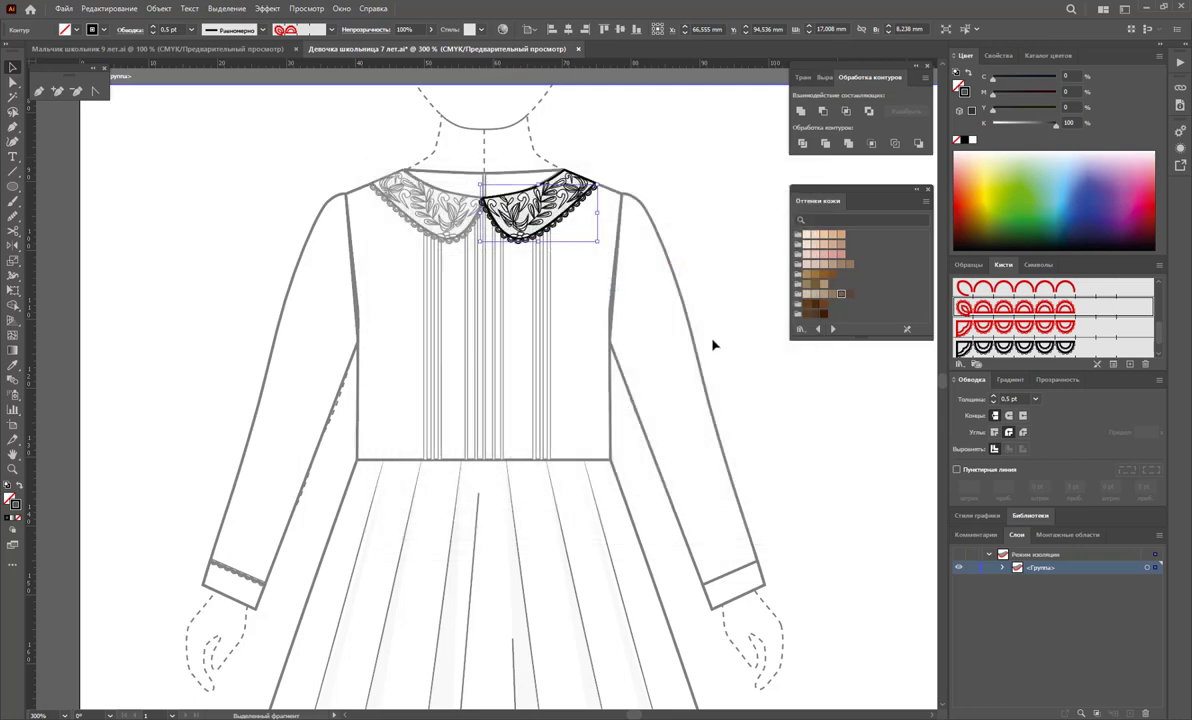
# Nudge the left cuff's scalloped trim slightly upward and apply a different lace brush to it.
pyautogui.doubleClick(713, 345)
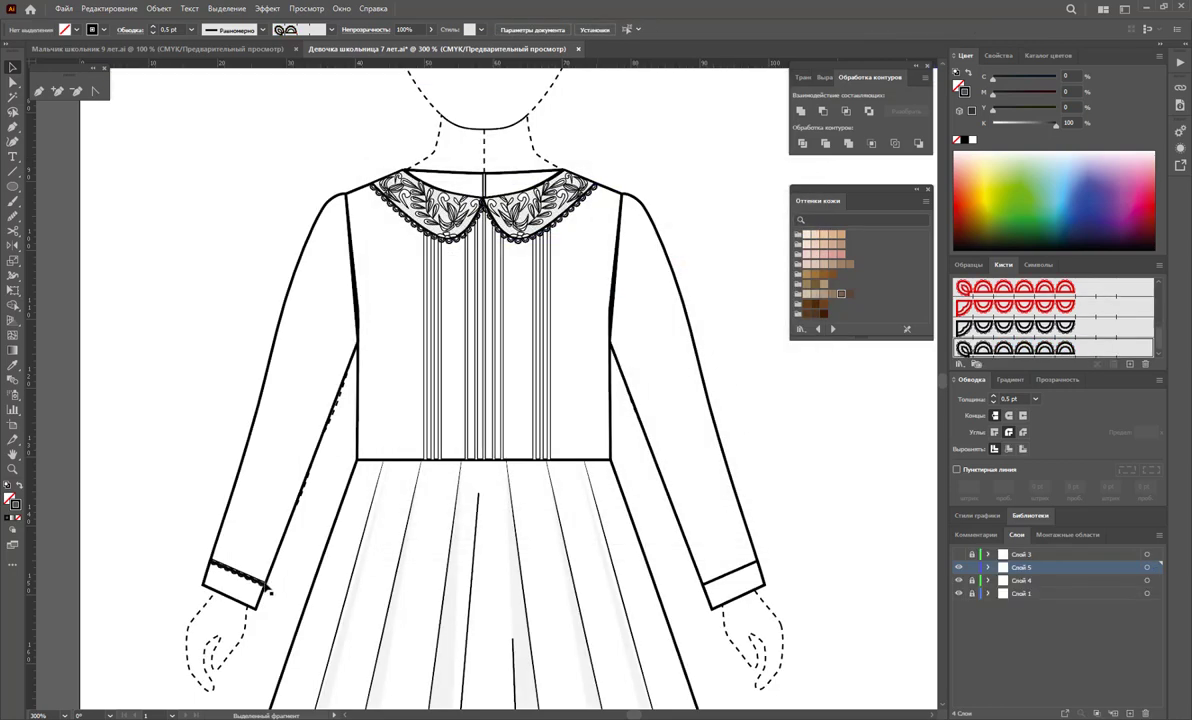
pyautogui.moveTo(268, 585); pyautogui.dragTo(268, 577)
pyautogui.click(1016, 348)
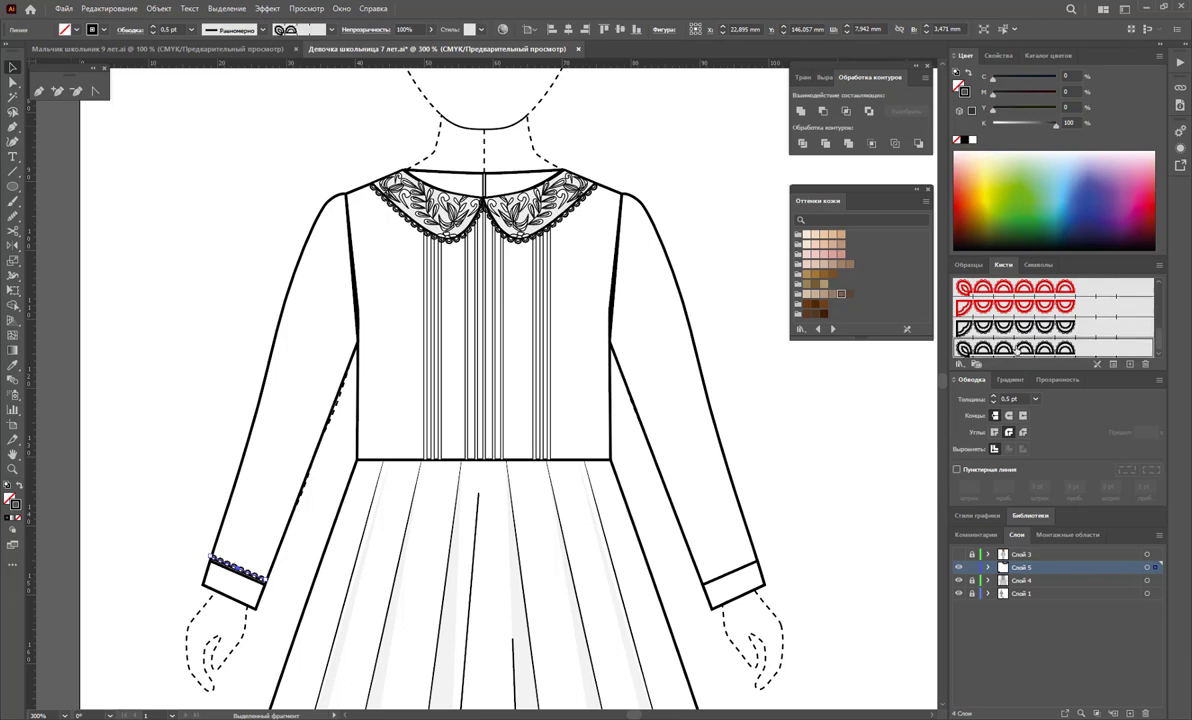
pyautogui.click(278, 571)
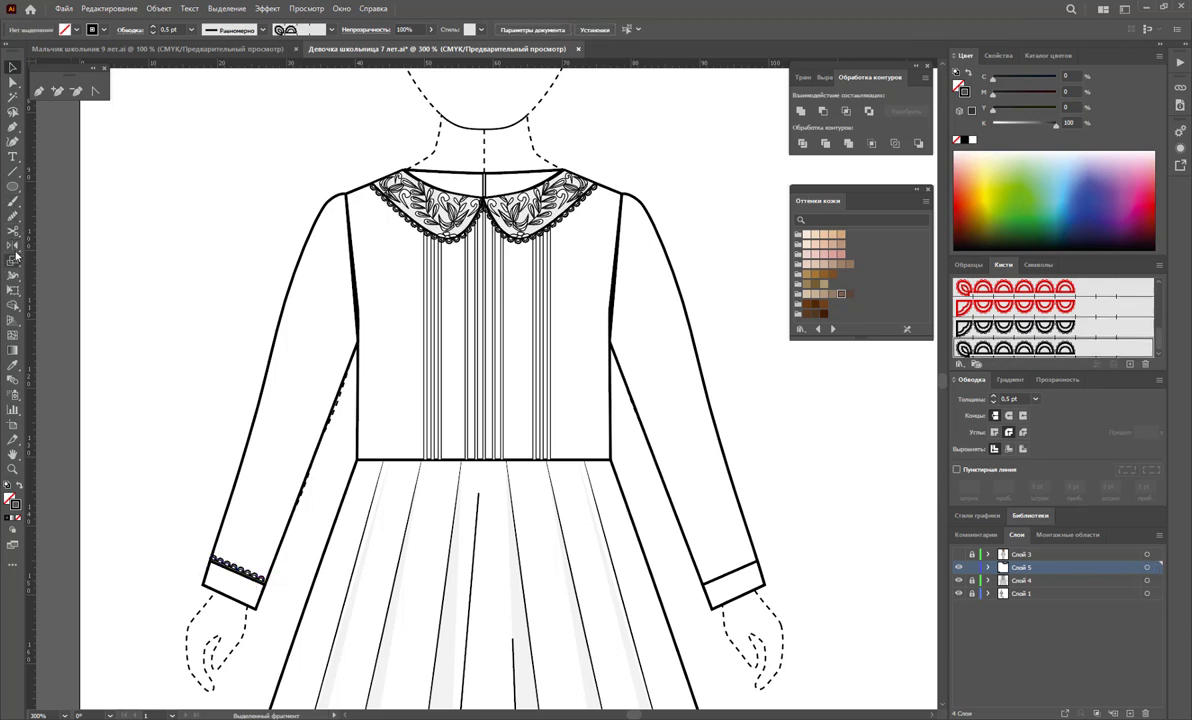
# Reflect-copy the left-cuff lace across onto the right cuff.
pyautogui.click(15, 247)
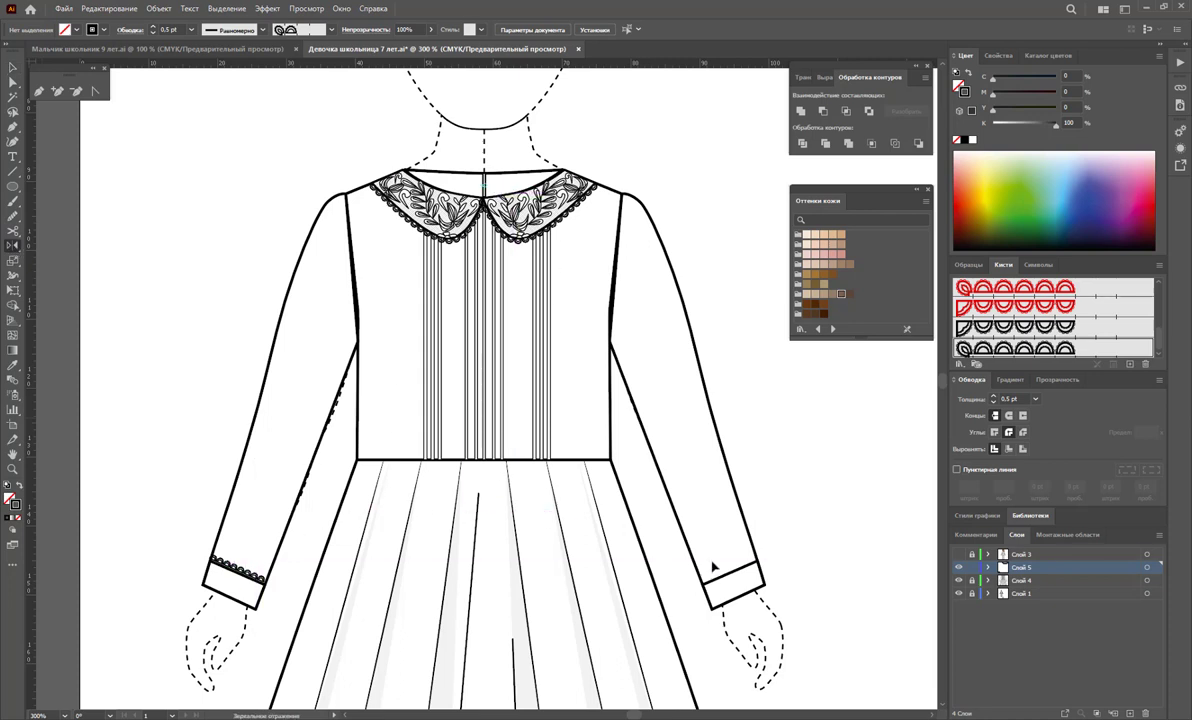
pyautogui.click(13, 67)
pyautogui.click(240, 570)
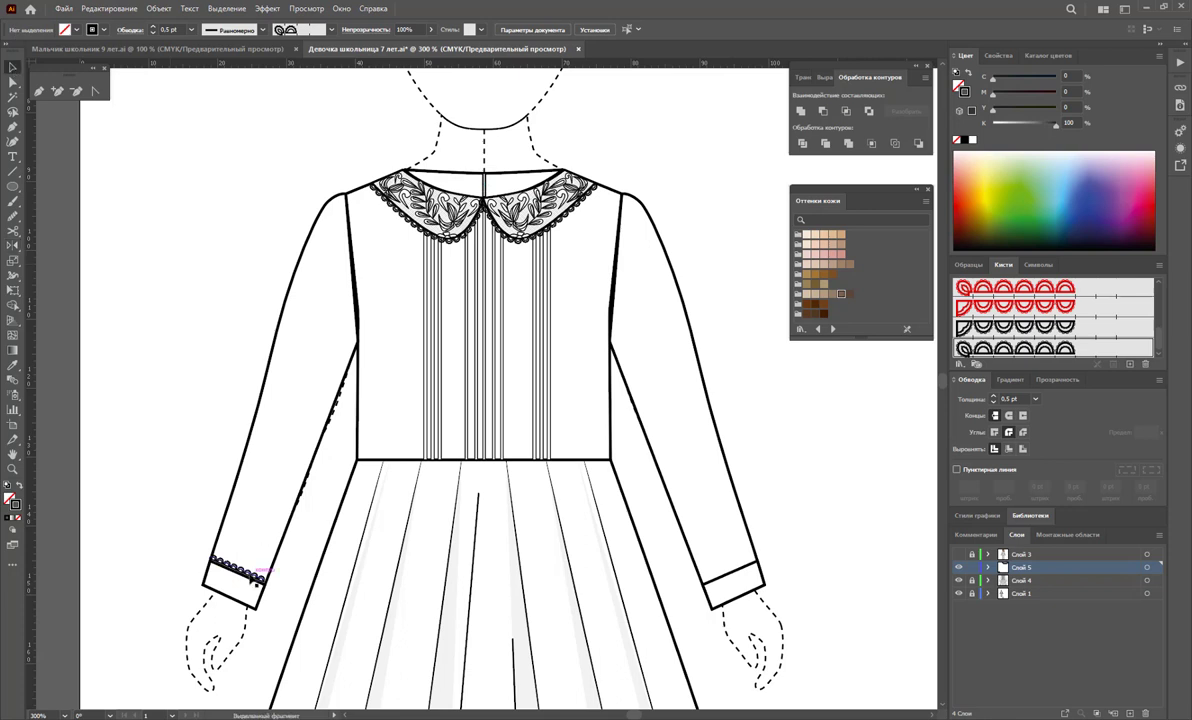
pyautogui.click(16, 245)
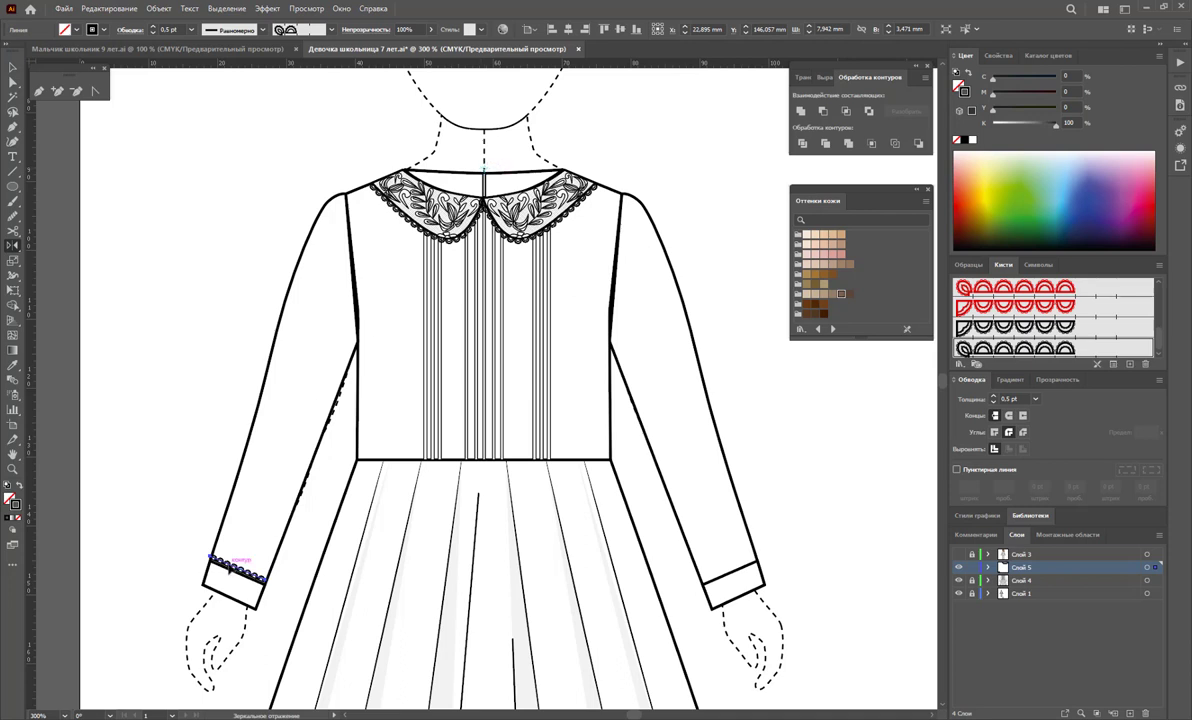
pyautogui.moveTo(213, 555); pyautogui.dragTo(713, 490)
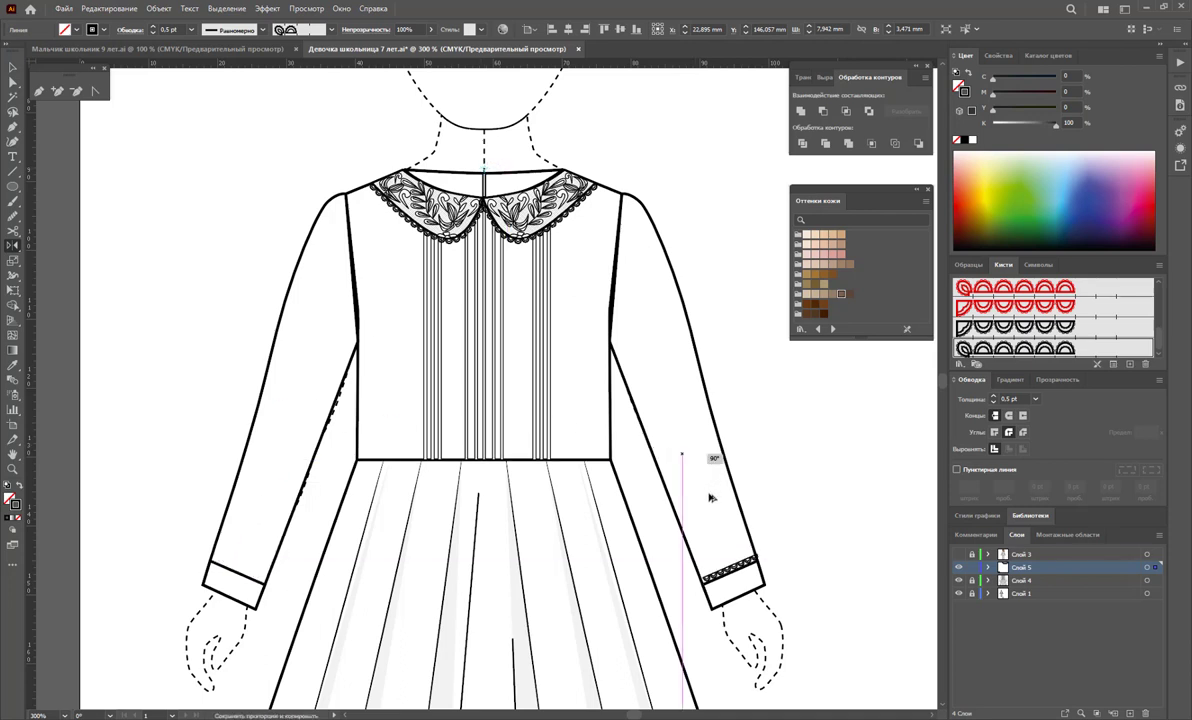
# Restyle the right-cuff lace with the matching brush, nudge it left, and zoom out to 150%.
pyautogui.click(1032, 331)
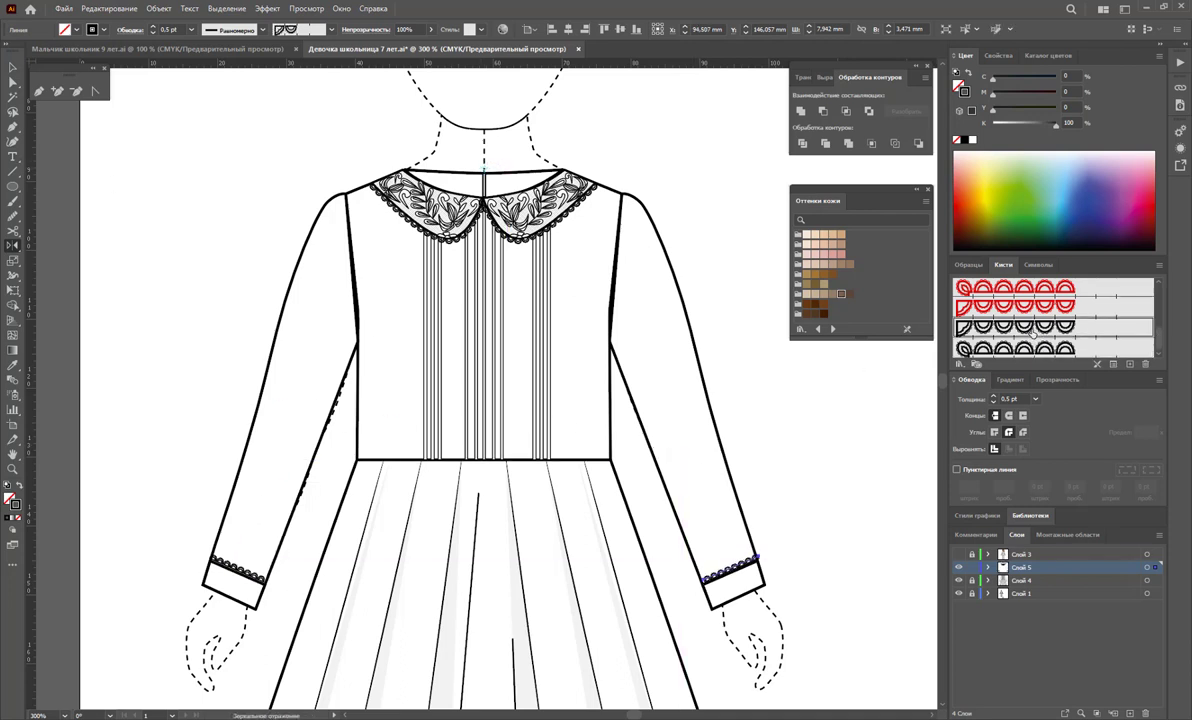
pyautogui.click(13, 67)
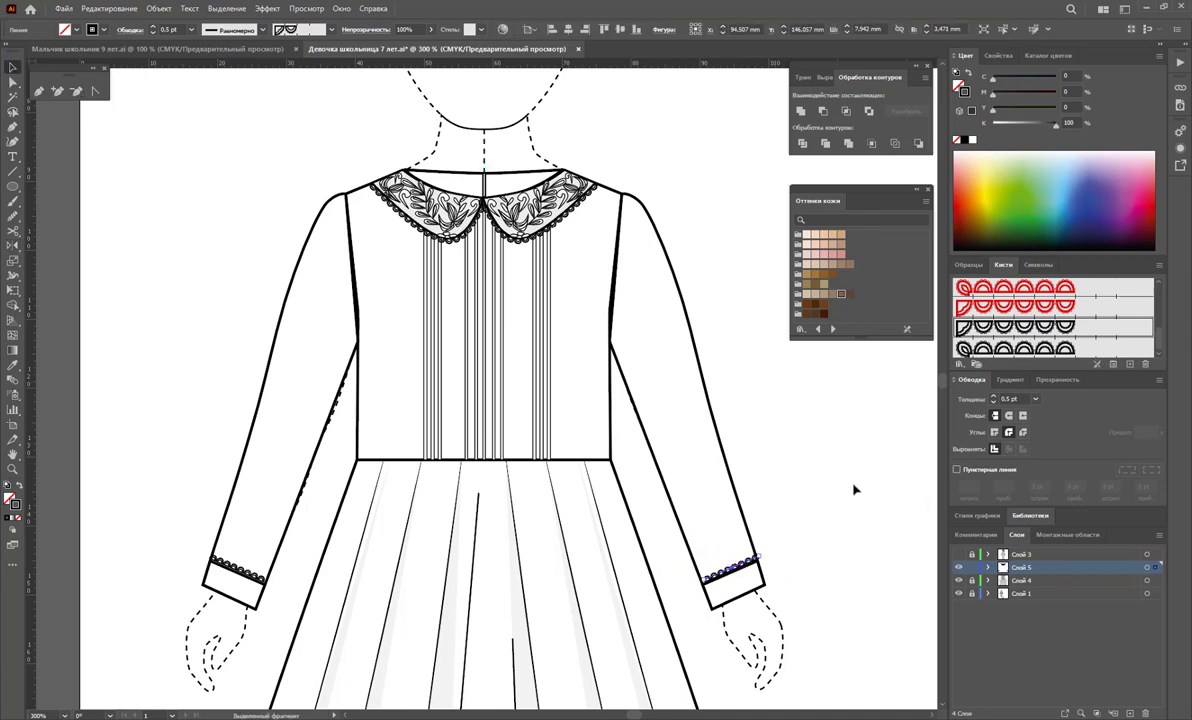
pyautogui.press('Left')
pyautogui.click(856, 450)
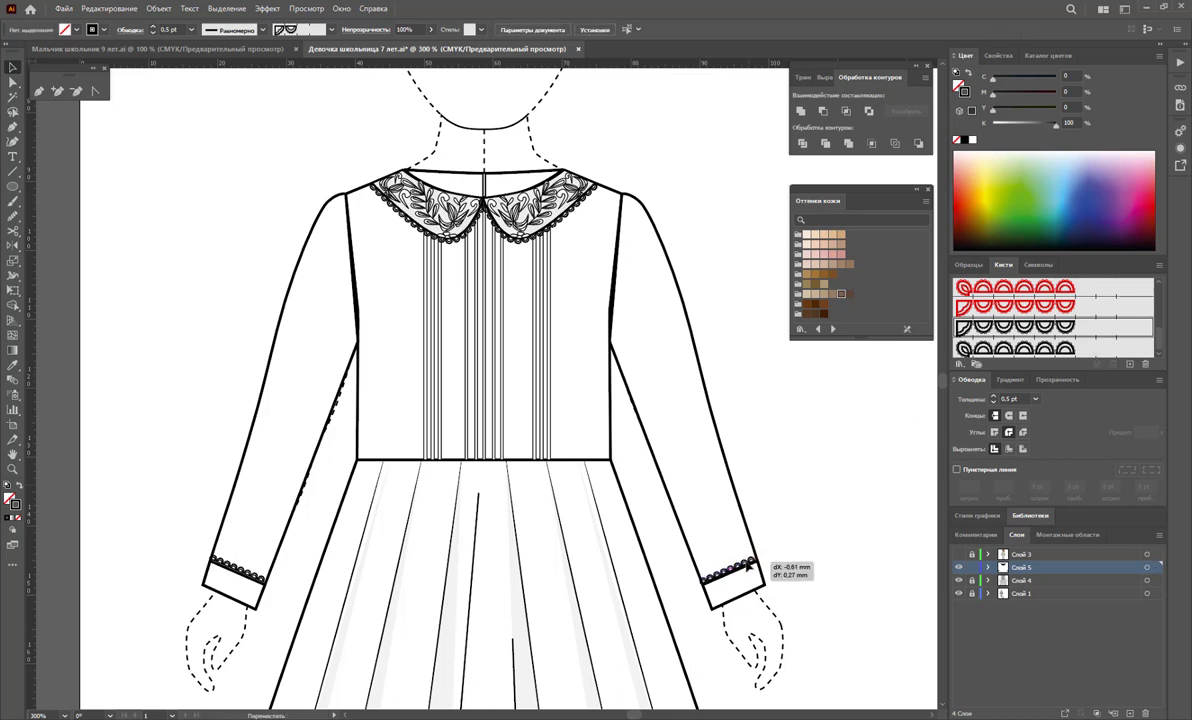
pyautogui.keyDown('alt'); pyautogui.click(636, 496); pyautogui.keyUp('alt')
pyautogui.keyDown('alt'); pyautogui.click(557, 469); pyautogui.keyUp('alt')
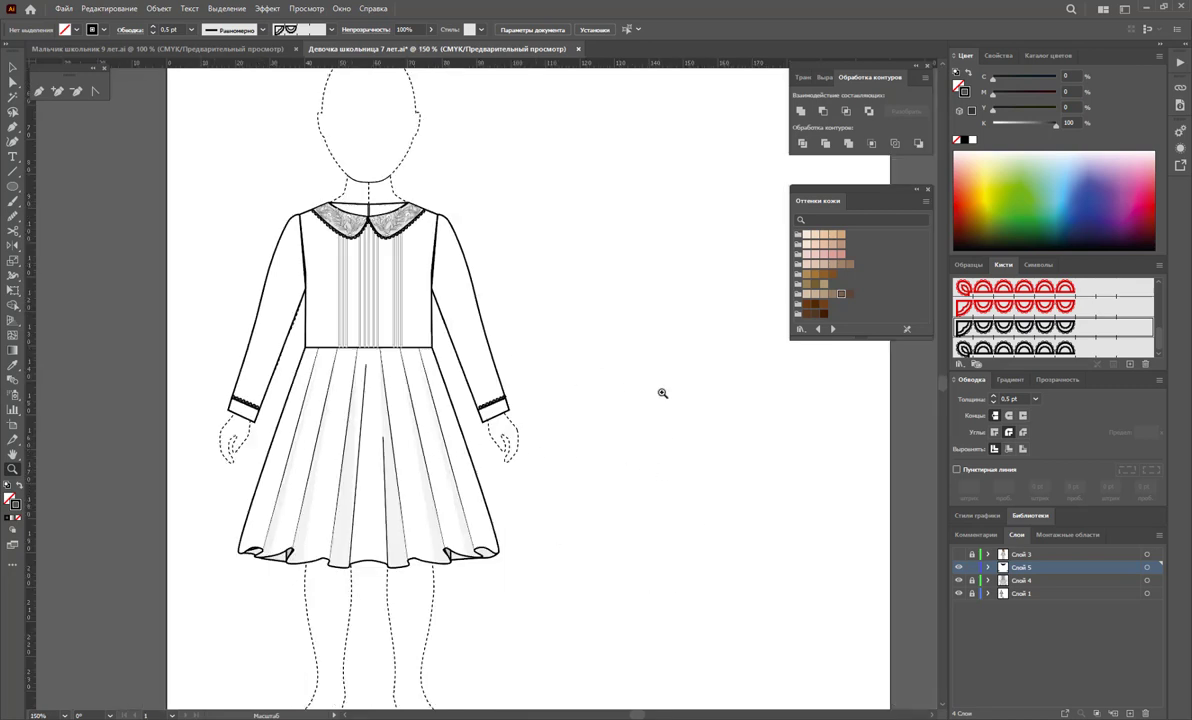
# Marquee-select the whole dress with its lace and group it into one object.
pyautogui.click(12, 63)
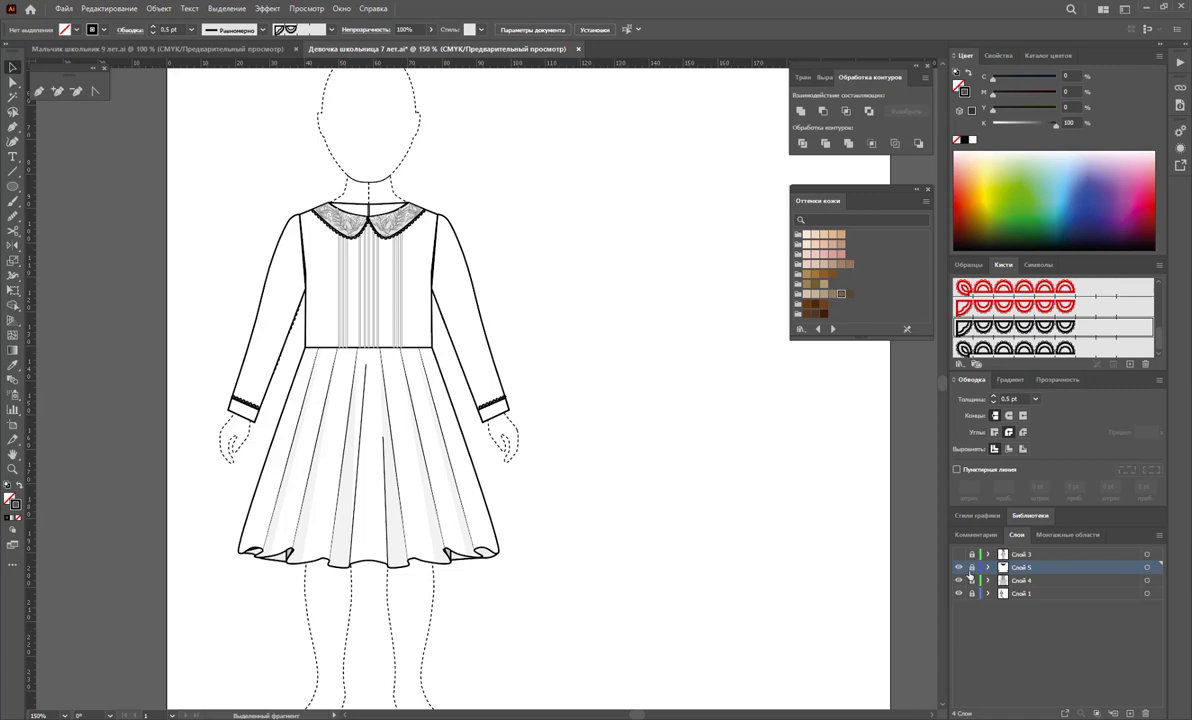
pyautogui.moveTo(551, 559); pyautogui.dragTo(157, 140)
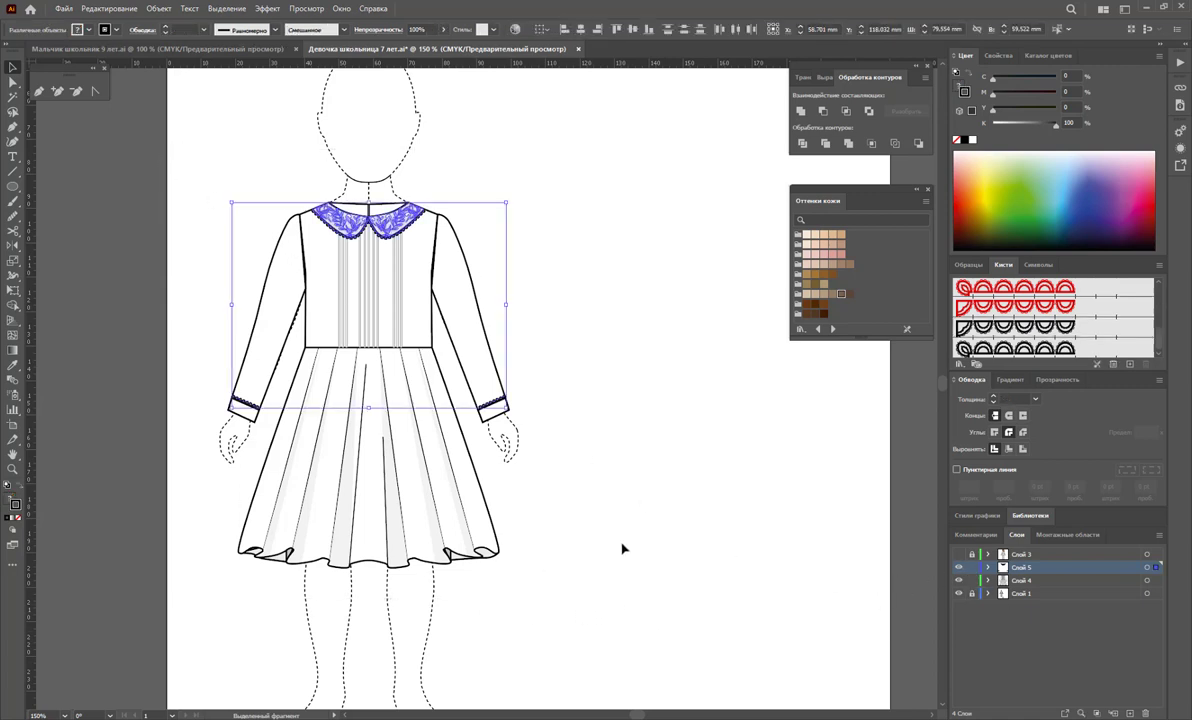
pyautogui.moveTo(621, 597); pyautogui.dragTo(157, 145)
pyautogui.rightClick(361, 266)
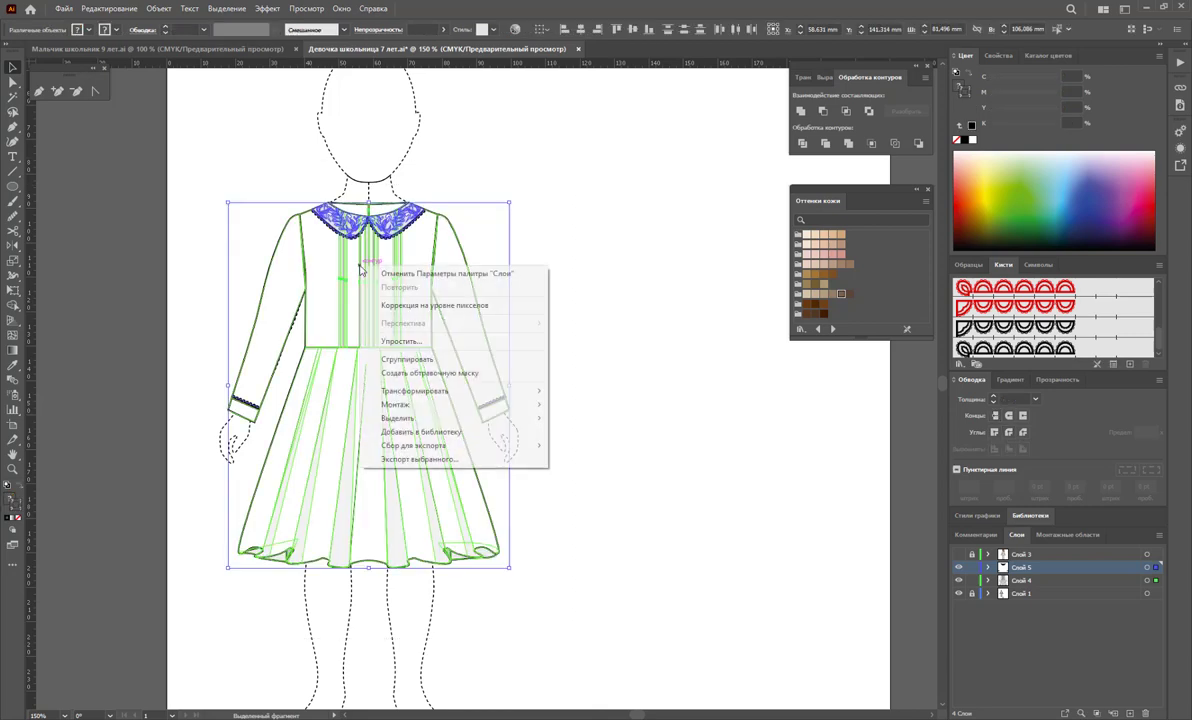
pyautogui.click(436, 358)
pyautogui.click(615, 407)
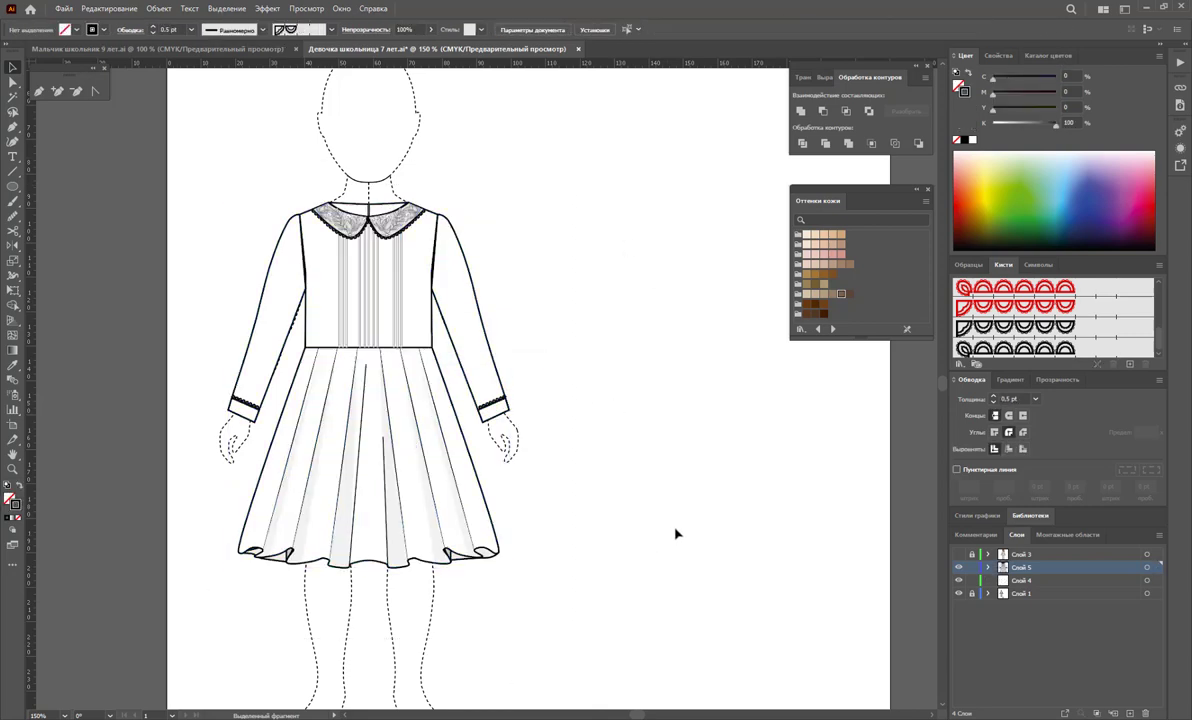
# Delete layer Слой 4 and make layer Слой 3 with the coloured girl figure visible.
pyautogui.click(1020, 581)
pyautogui.click(1057, 603)
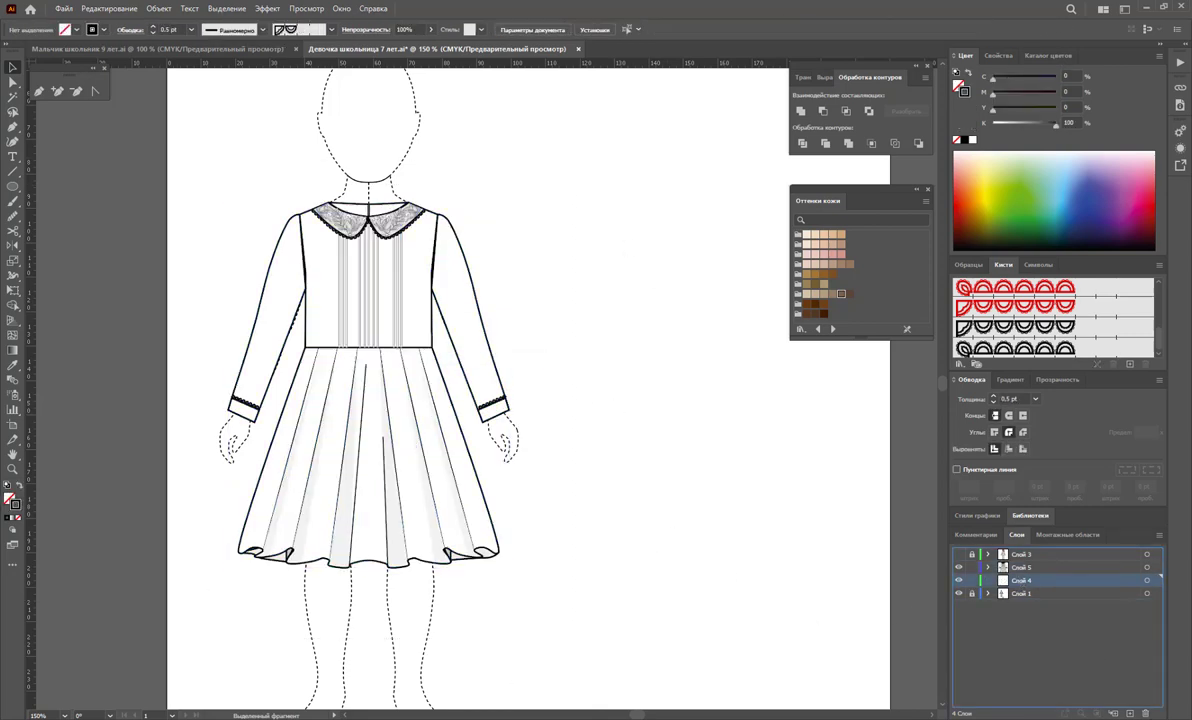
pyautogui.click(1146, 713)
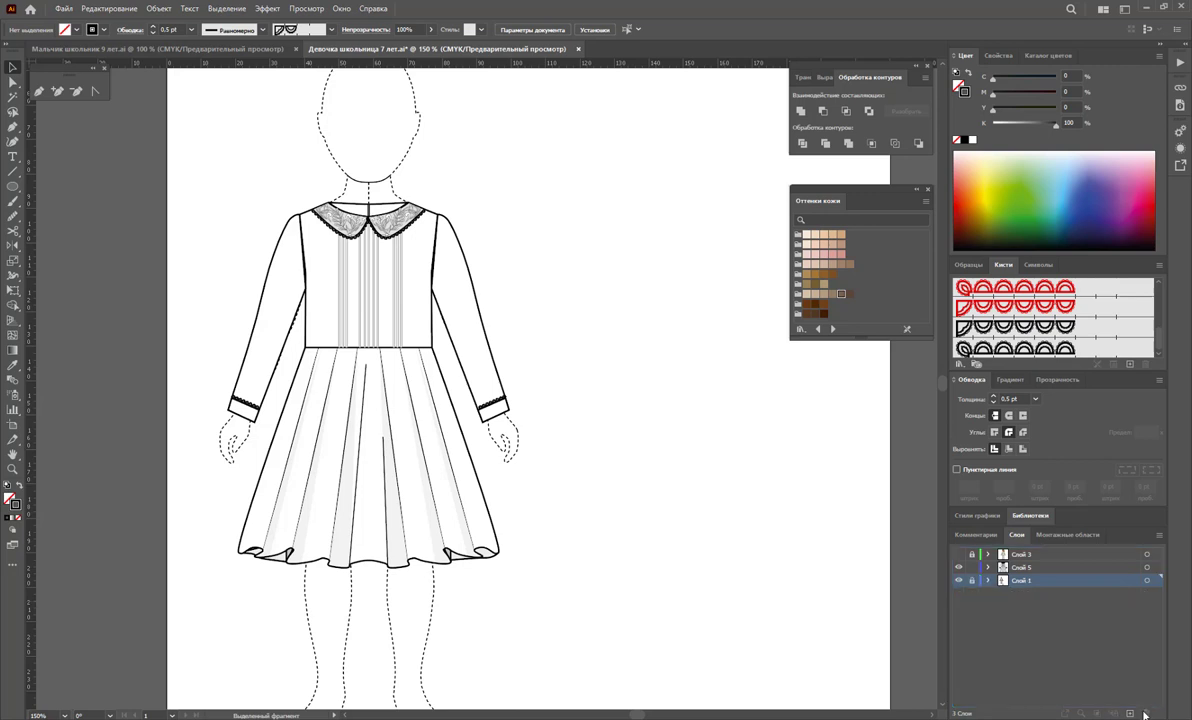
pyautogui.click(958, 554)
# Alt-drag a copy of the grouped dress onto the coloured girl figure.
pyautogui.scroll(2, 835, 549)
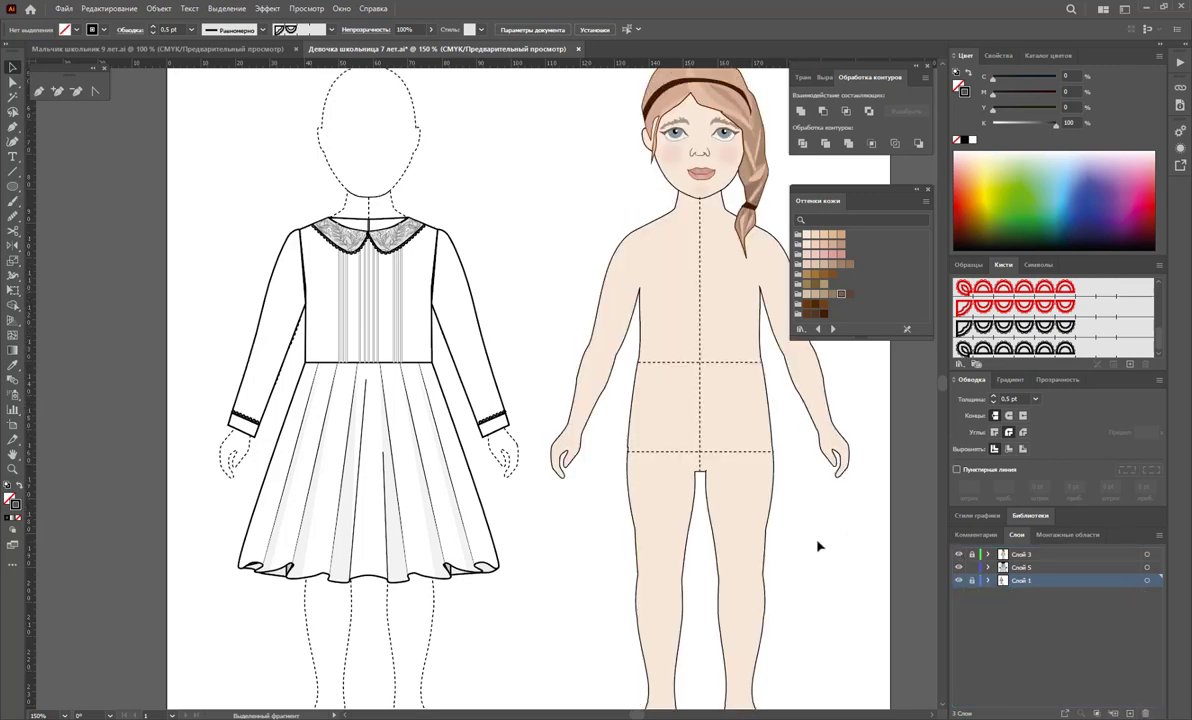
pyautogui.click(360, 350)
pyautogui.moveTo(424, 393); pyautogui.dragTo(678, 394)
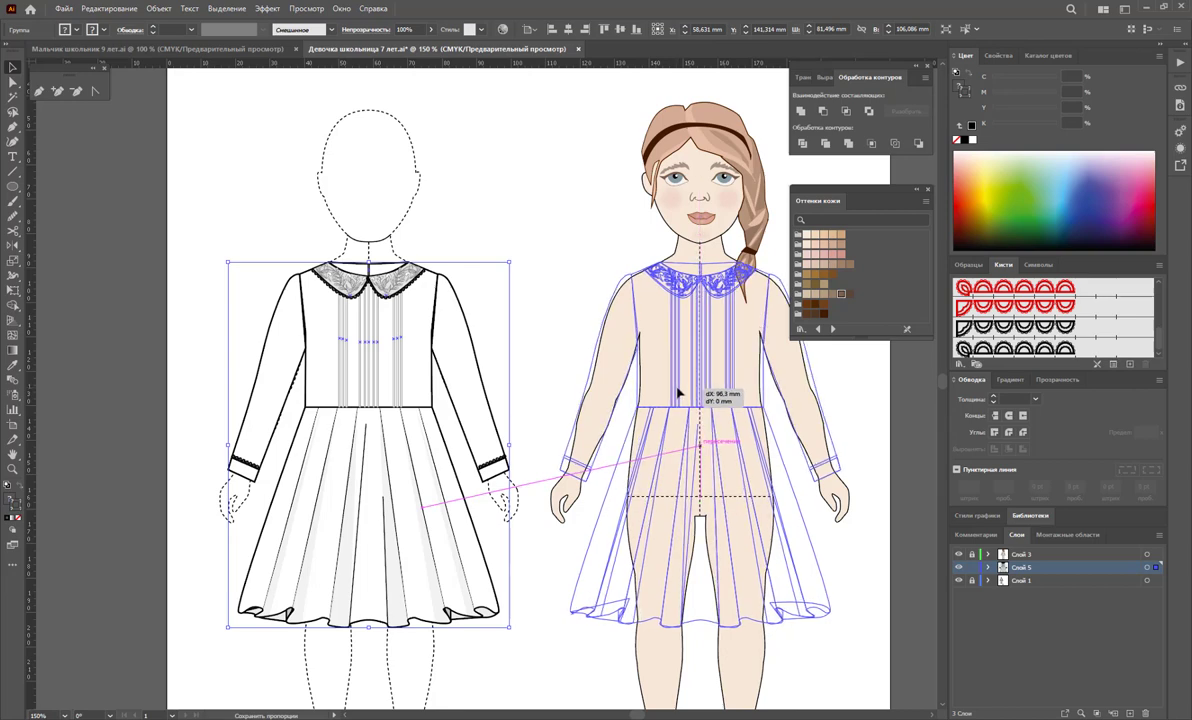
pyautogui.press('alt')
pyautogui.moveTo(679, 393); pyautogui.dragTo(680, 393)
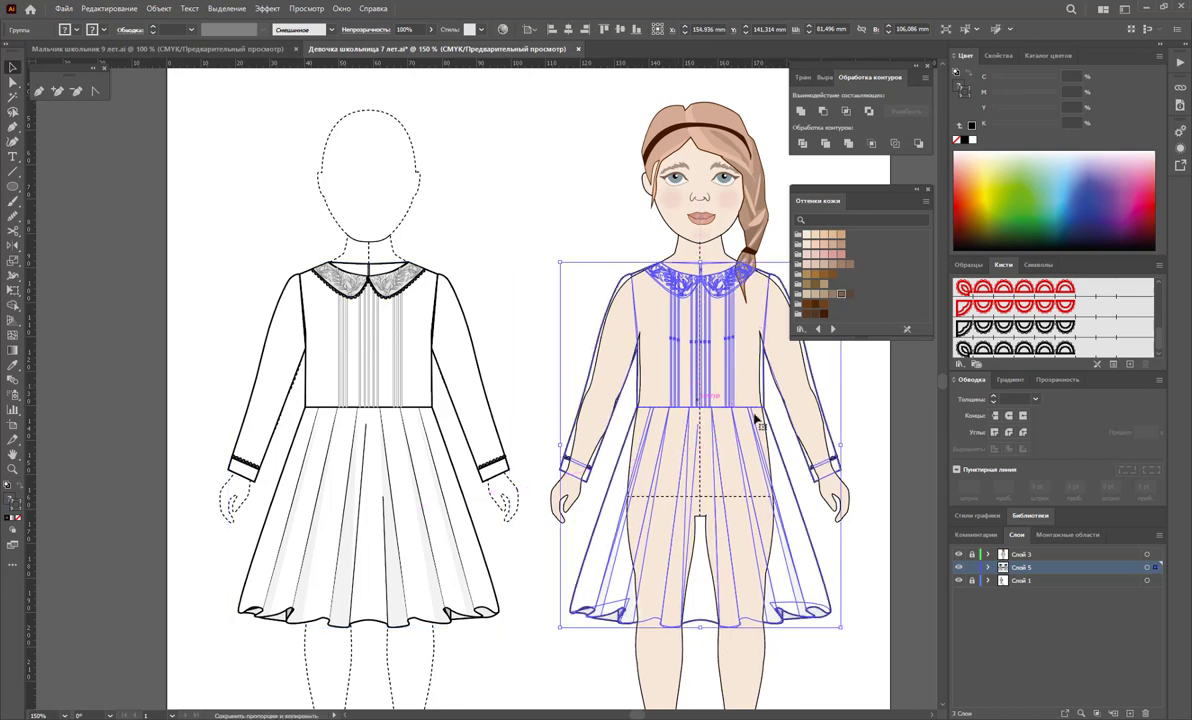
# Move the dress layer Слой 5 above the girl's layer Слой 3.
pyautogui.rightClick(776, 430)
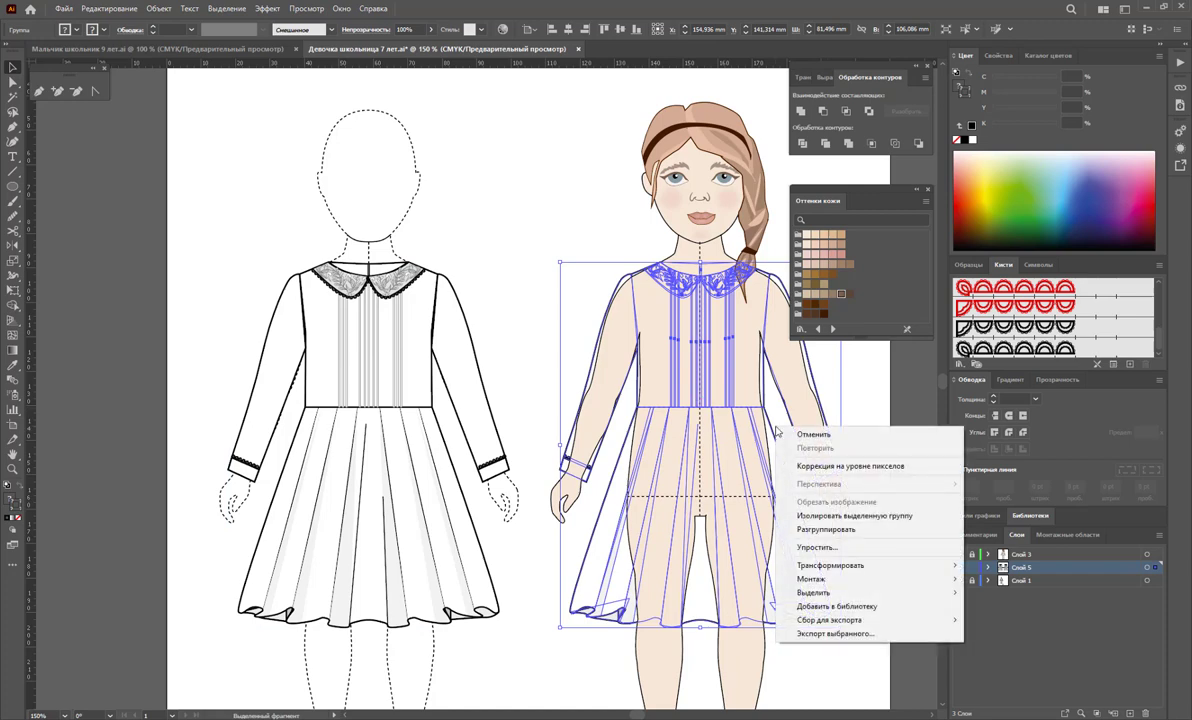
pyautogui.click(813, 434)
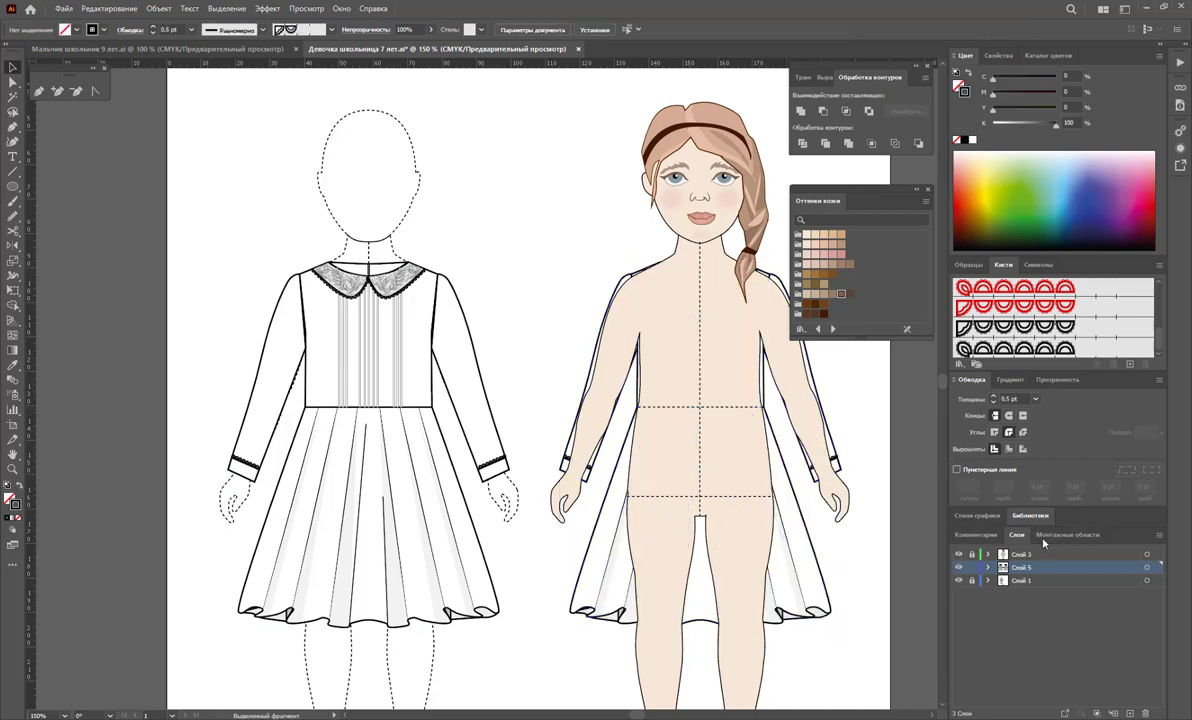
pyautogui.moveTo(1035, 556); pyautogui.dragTo(1035, 575)
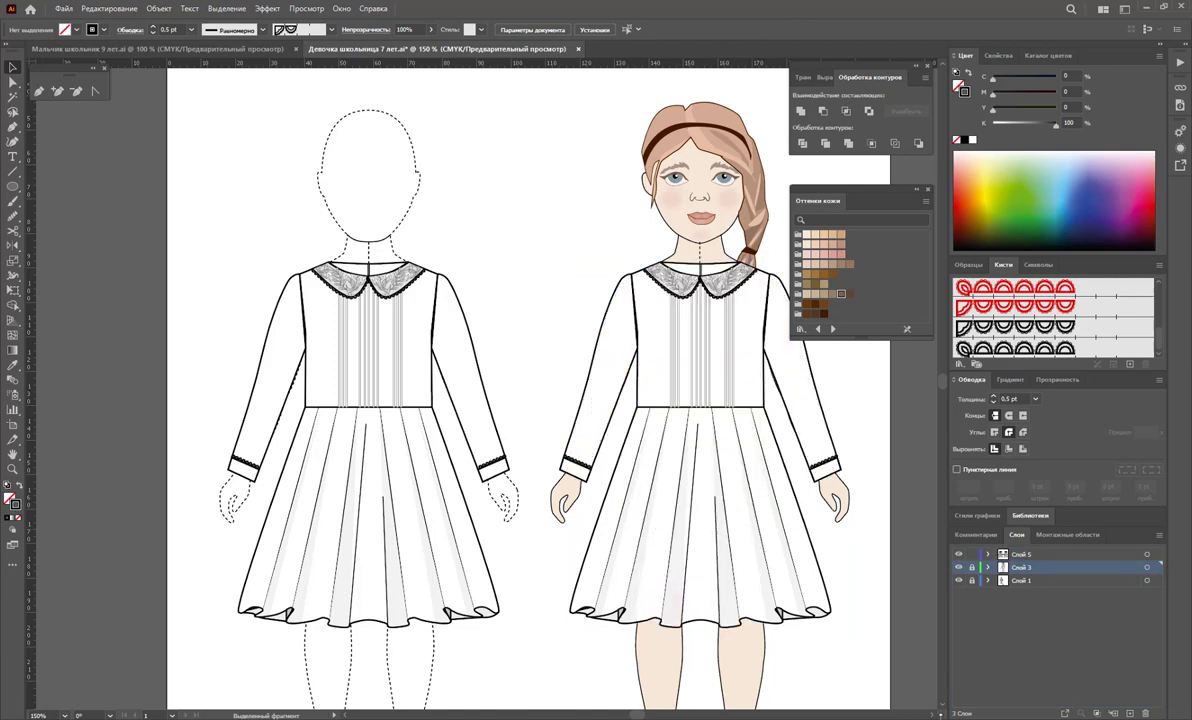
# Isolate the girl figure group and select just her braid.
pyautogui.hscroll(1, 470, 400)
pyautogui.hscroll(1, 470, 400)
pyautogui.hscroll(1, 470, 400)
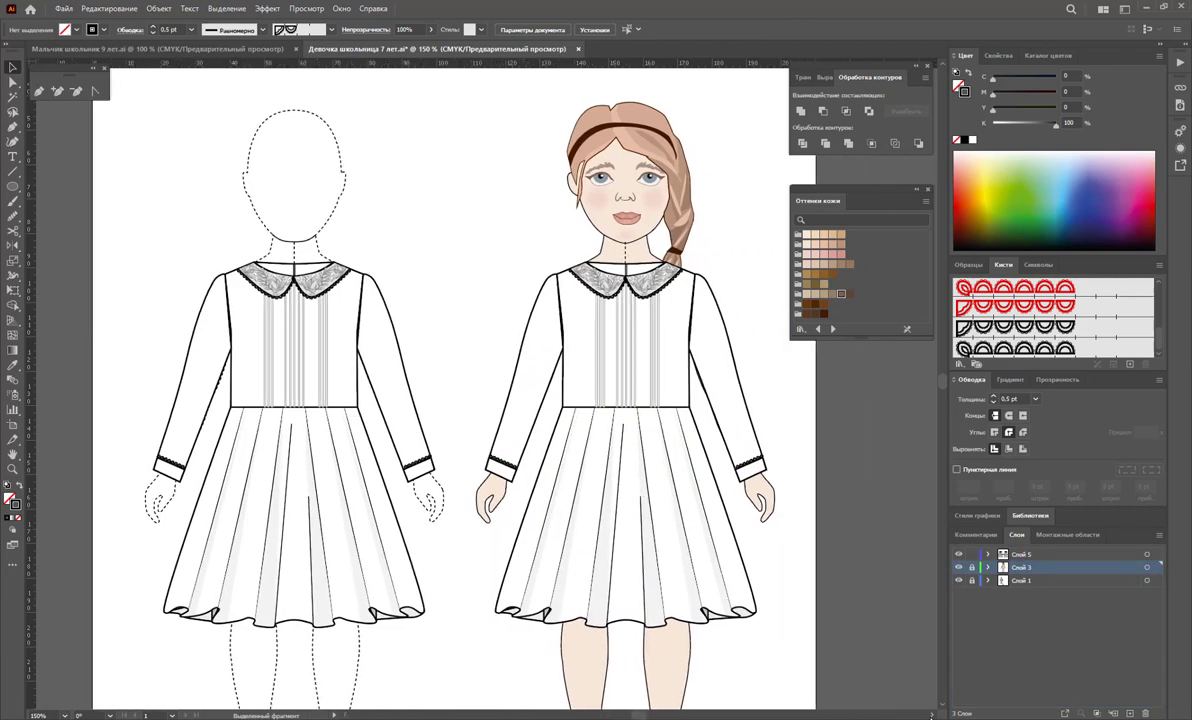
pyautogui.hscroll(1, 470, 400)
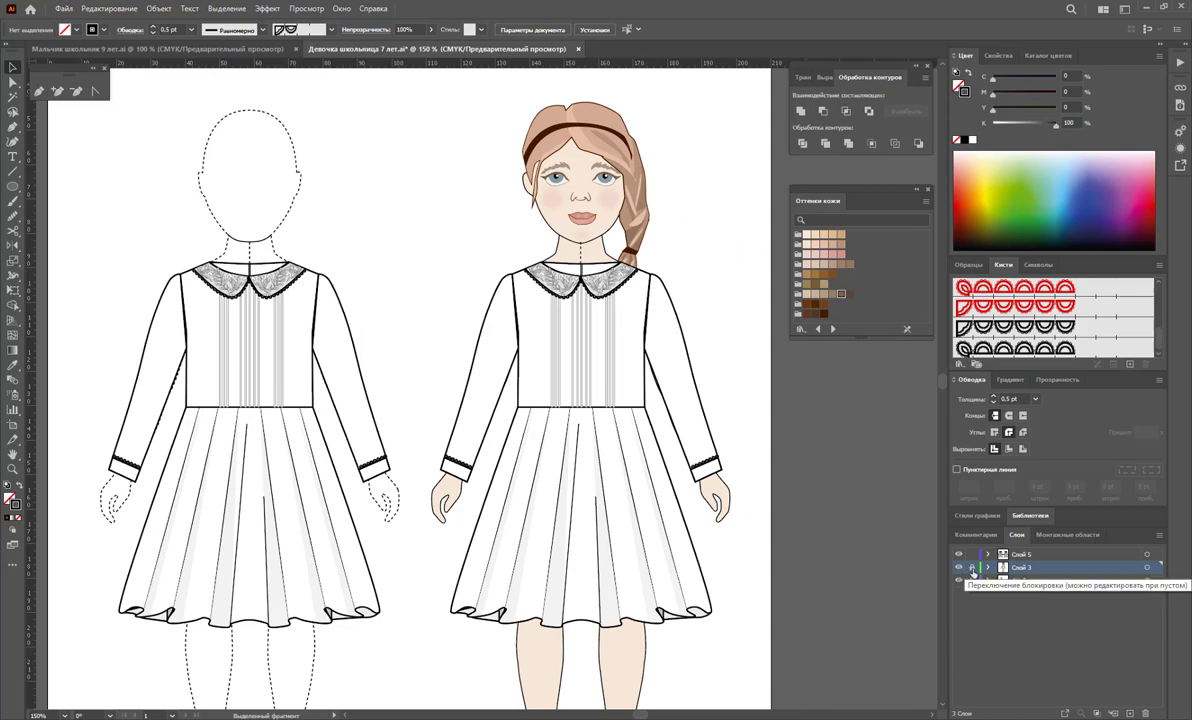
pyautogui.click(644, 233)
pyautogui.doubleClick(644, 233)
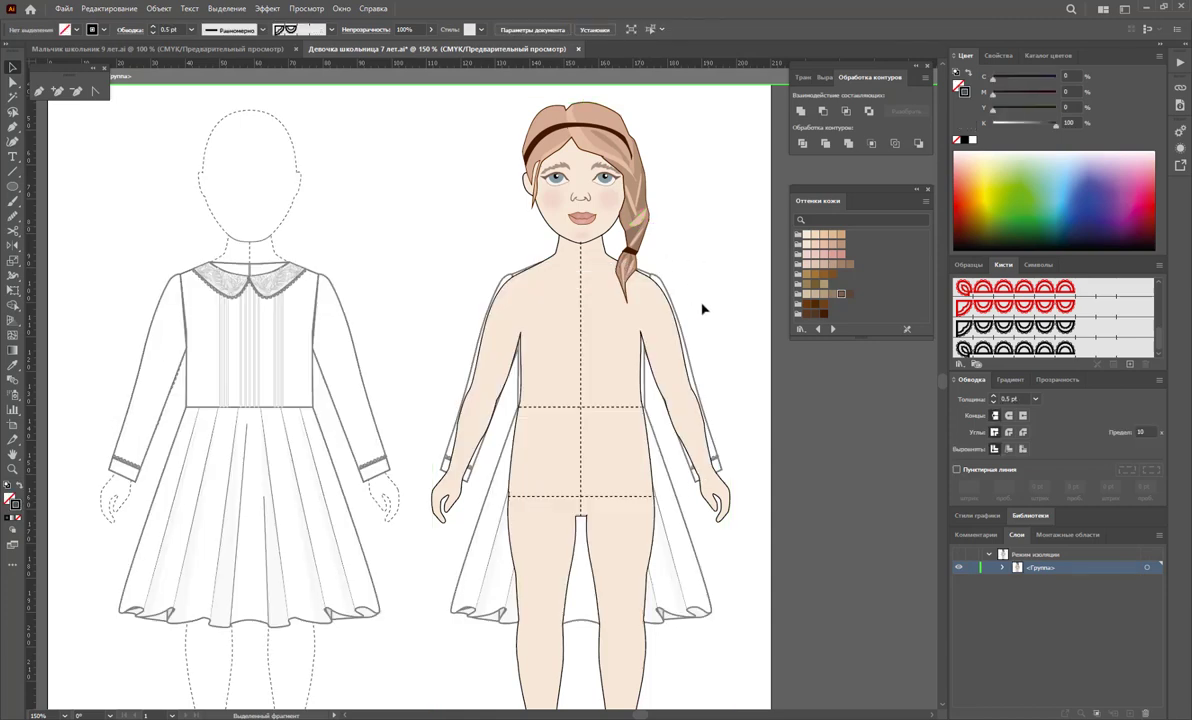
pyautogui.click(656, 318)
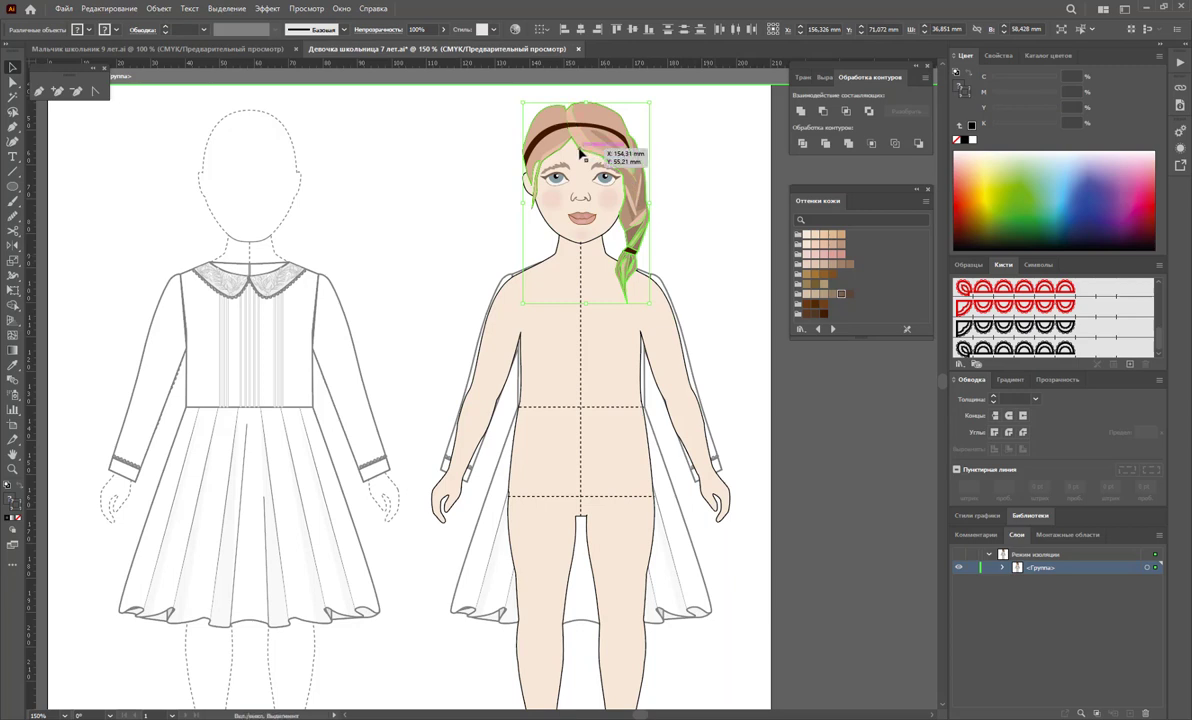
pyautogui.click(612, 148)
pyautogui.press('a')
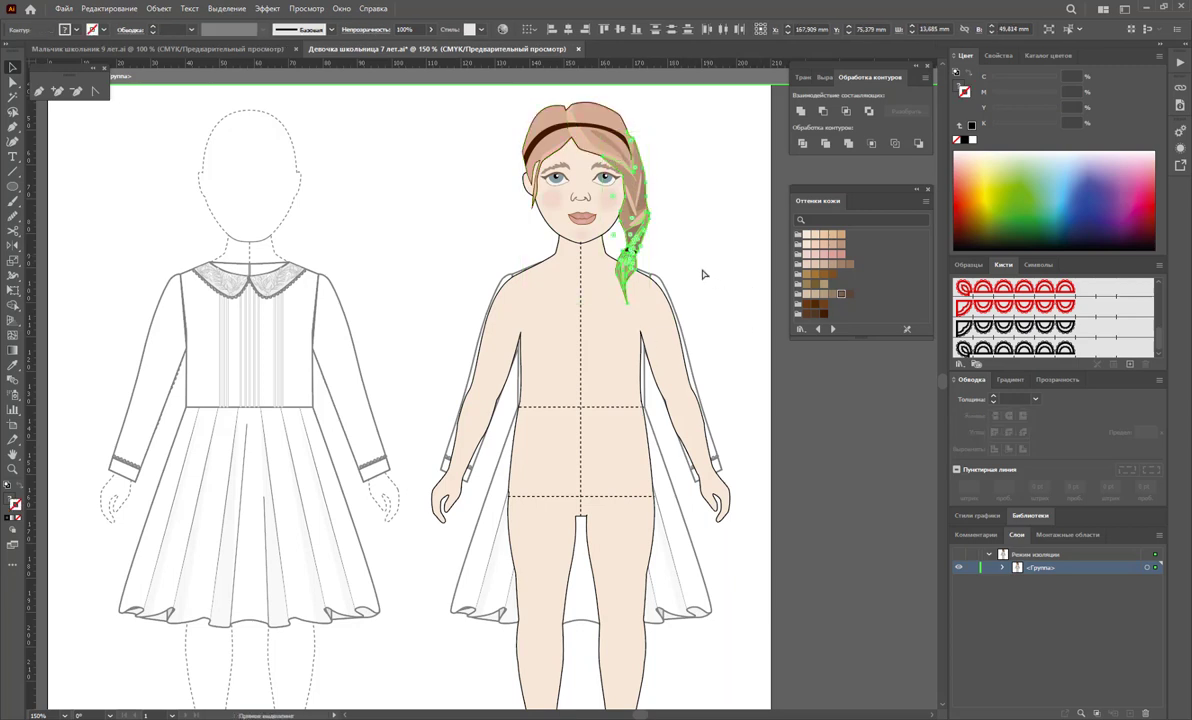
pyautogui.press('v')
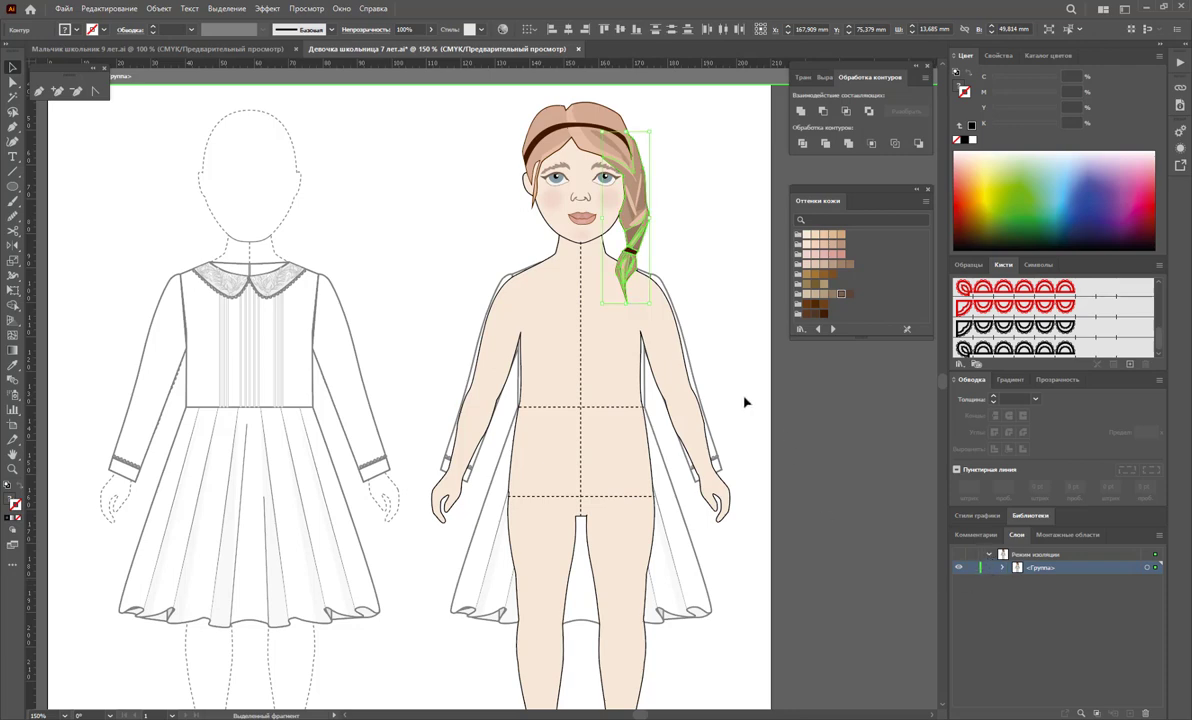
# Exit isolation and create the new top layer Слой 4 with Ctrl+L.
pyautogui.press('Escape')
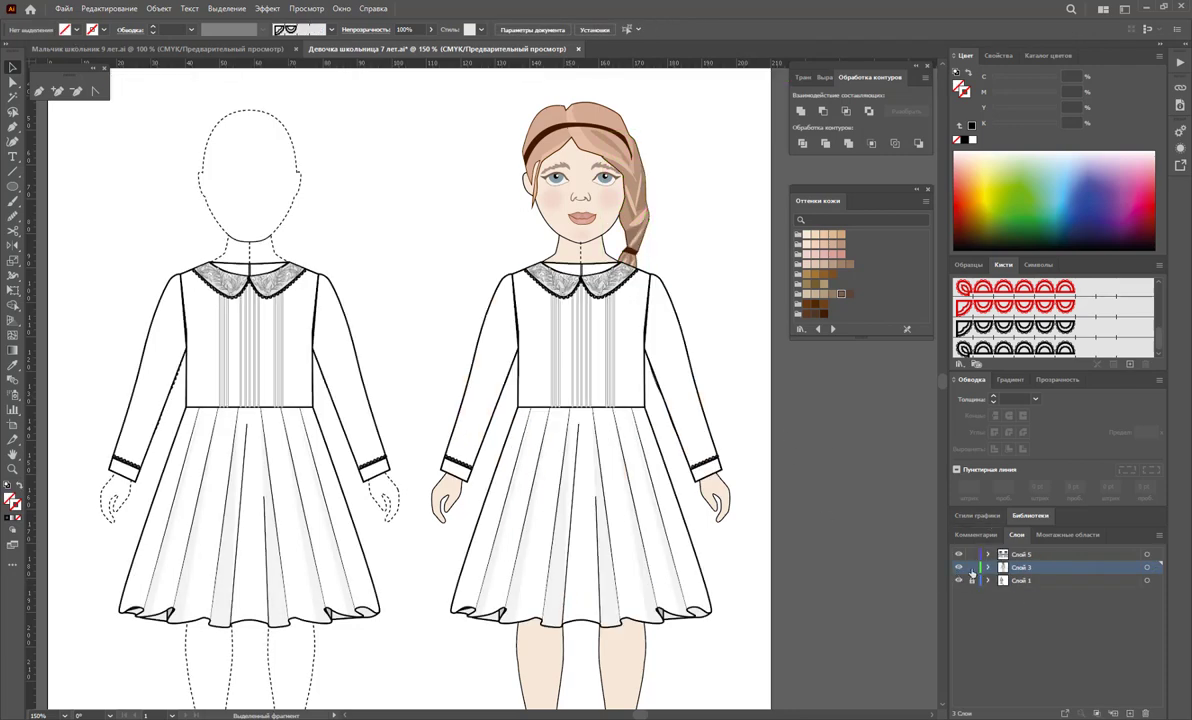
pyautogui.hotkey('ctrl', 'l')
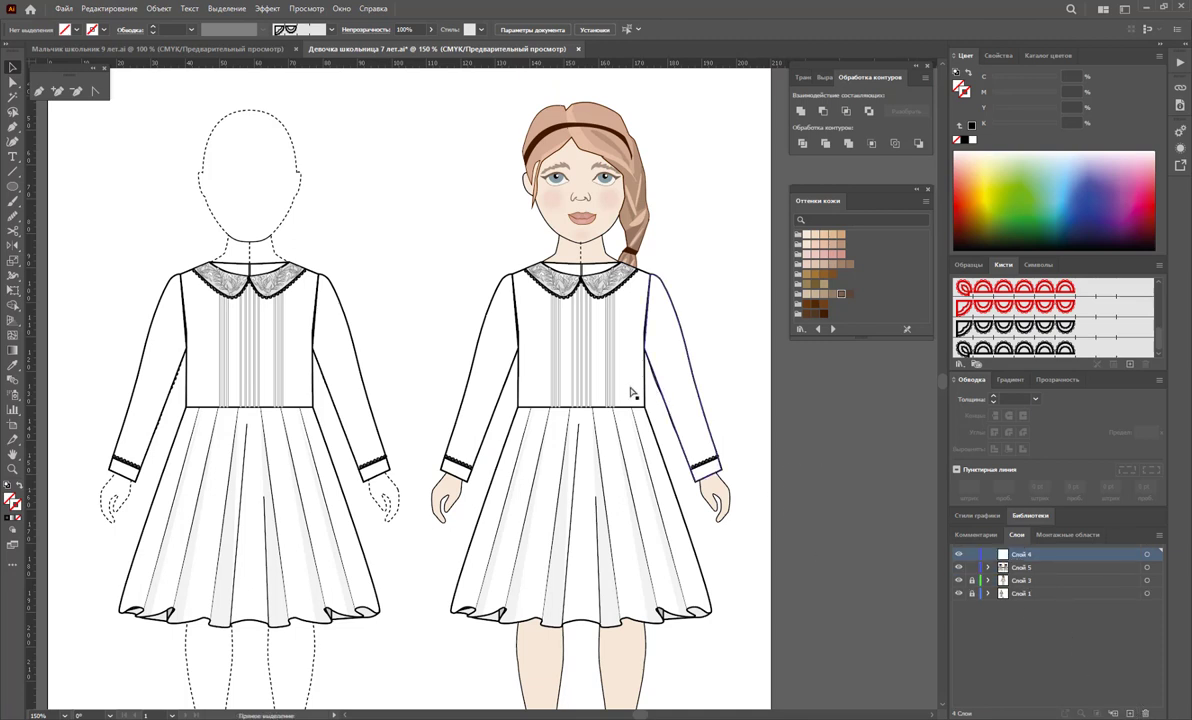
pyautogui.moveTo(570, 372); pyautogui.dragTo(620, 255)
pyautogui.keyDown('shift'); pyautogui.click(603, 390); pyautogui.keyUp('shift')
pyautogui.click(733, 316)
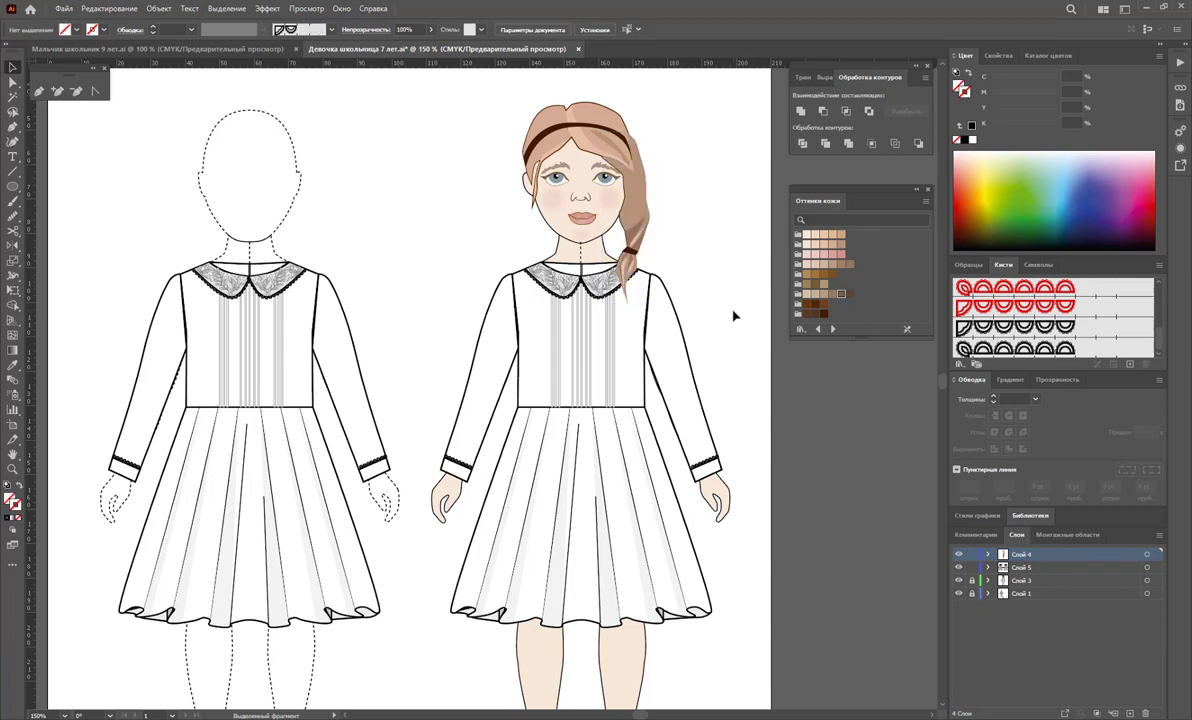
# Briefly isolate the girl's dress group, leave it again and show the colour swatches.
pyautogui.click(587, 271)
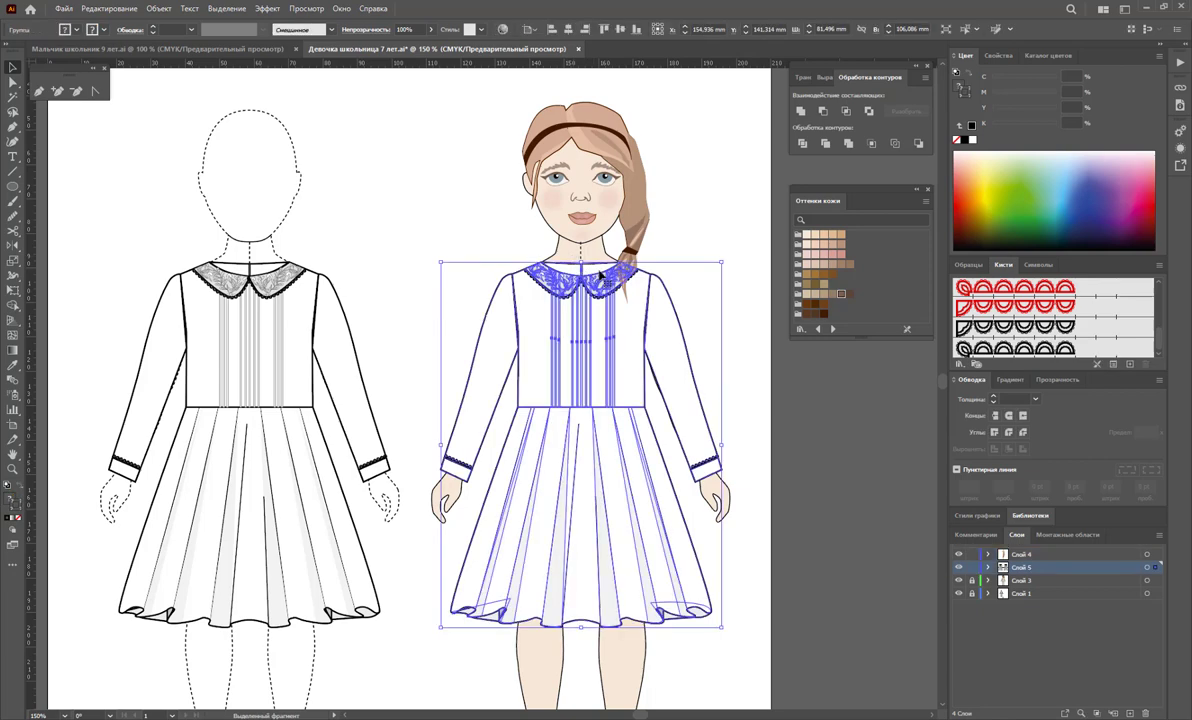
pyautogui.doubleClick(585, 269)
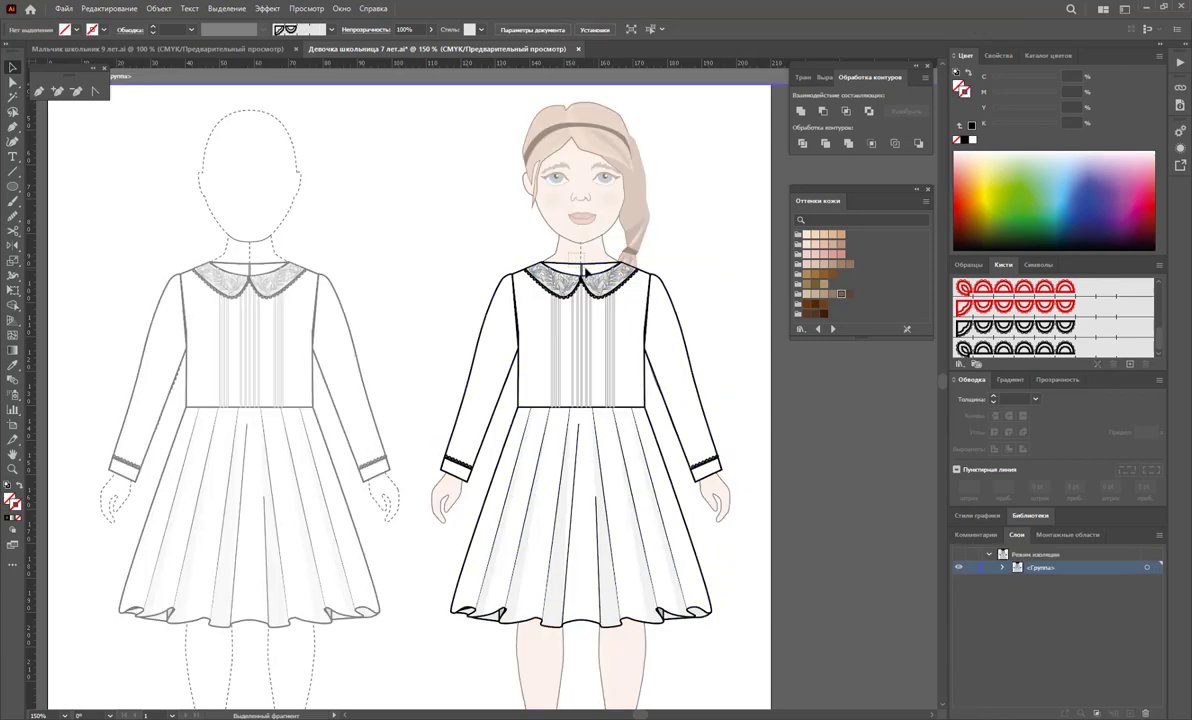
pyautogui.click(587, 271)
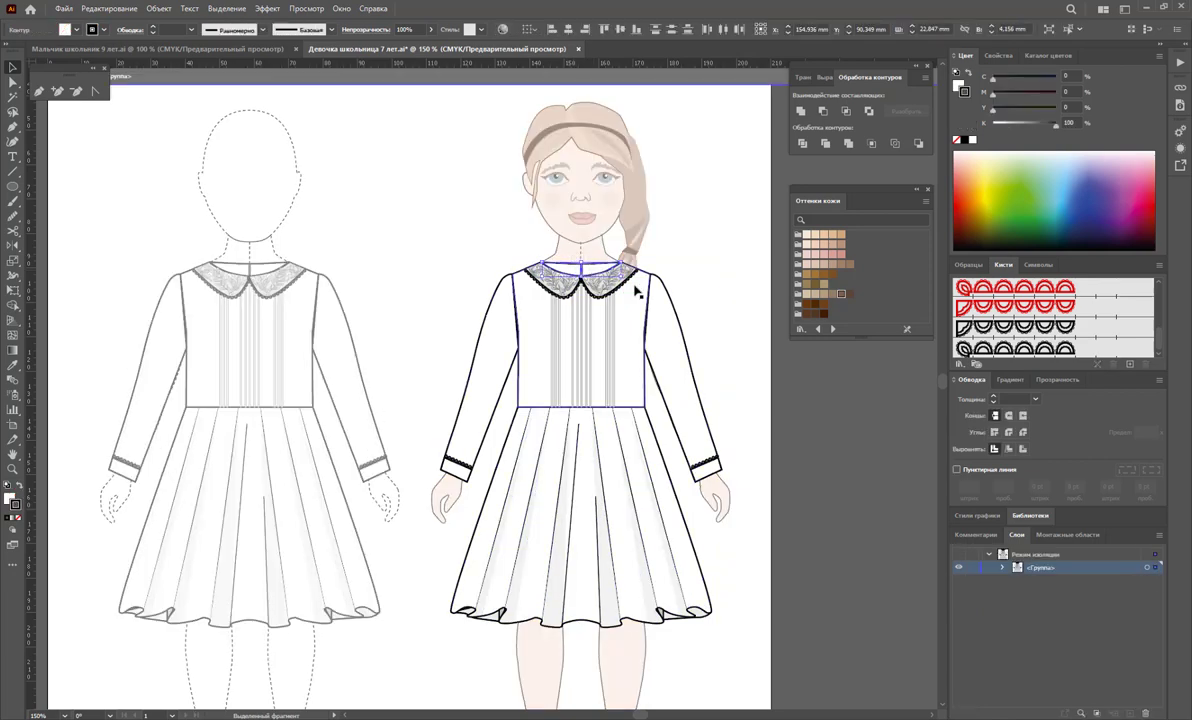
pyautogui.doubleClick(729, 270)
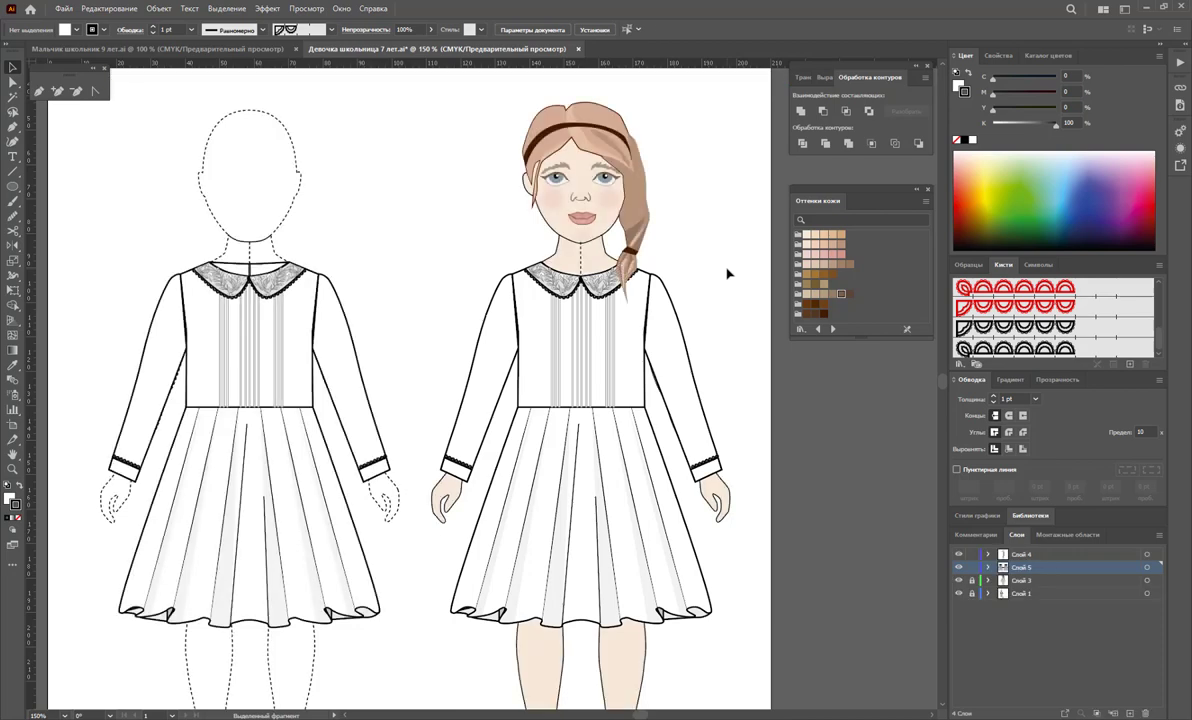
pyautogui.click(968, 264)
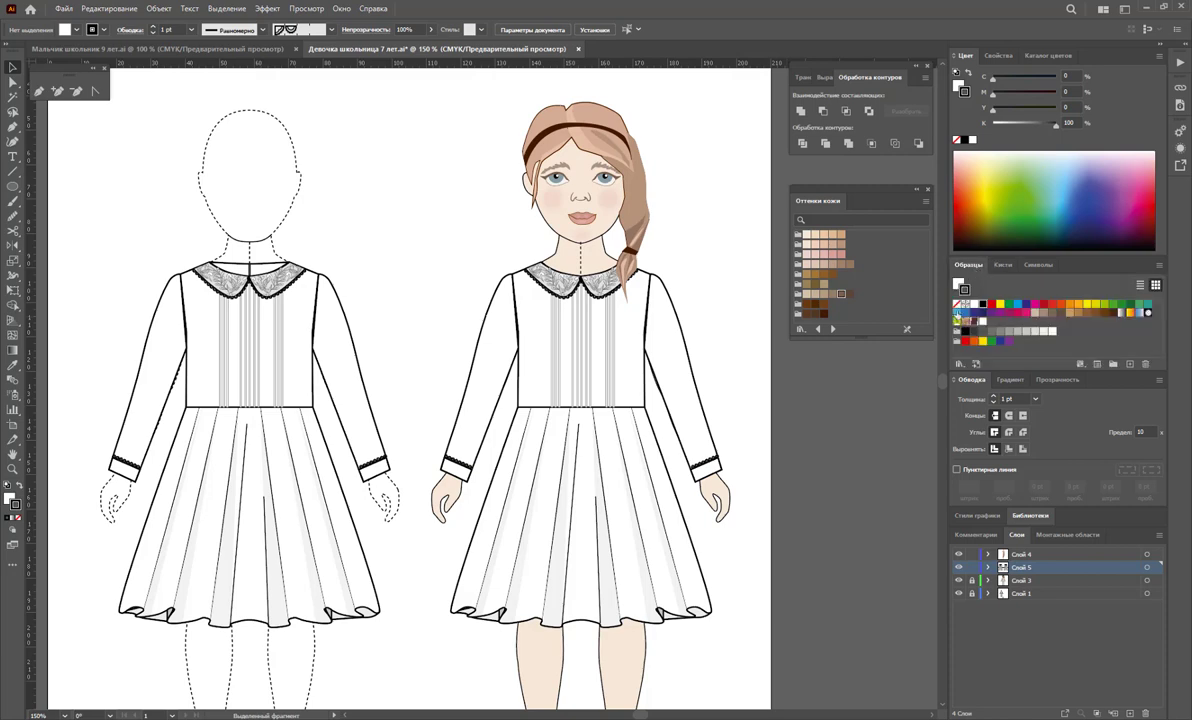
# Isolate the dress group and select its bodice, left sleeve and skirt together.
pyautogui.click(686, 338)
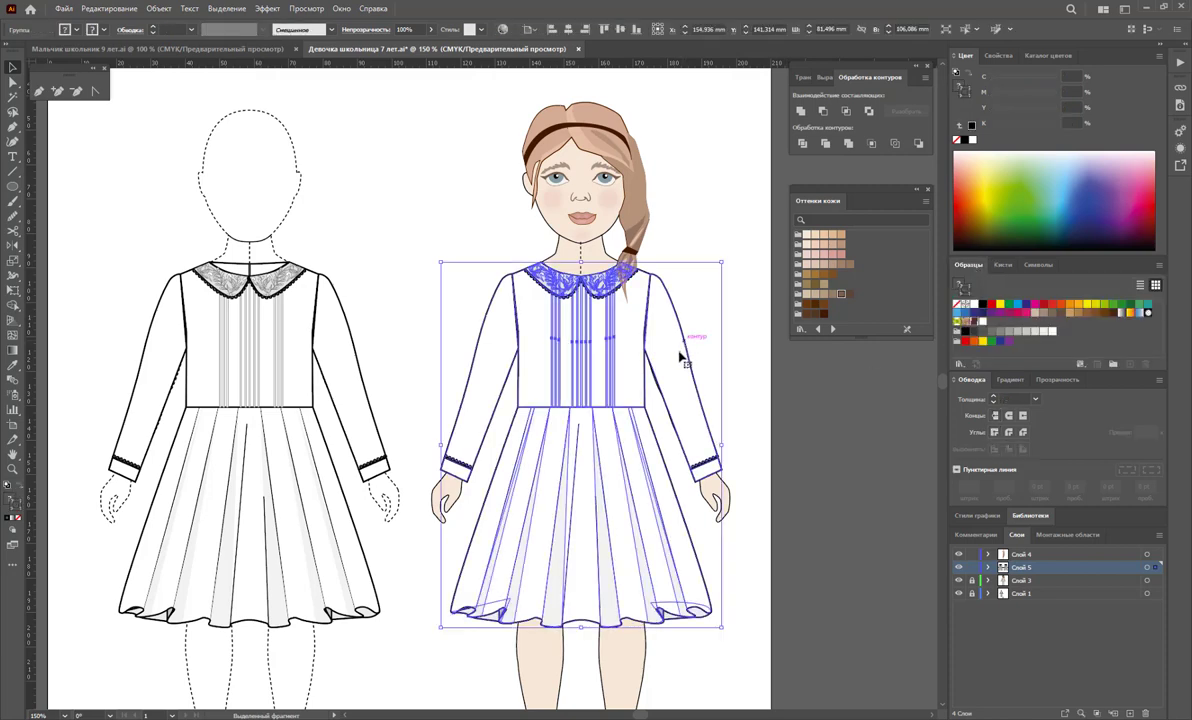
pyautogui.doubleClick(681, 358)
pyautogui.click(600, 346)
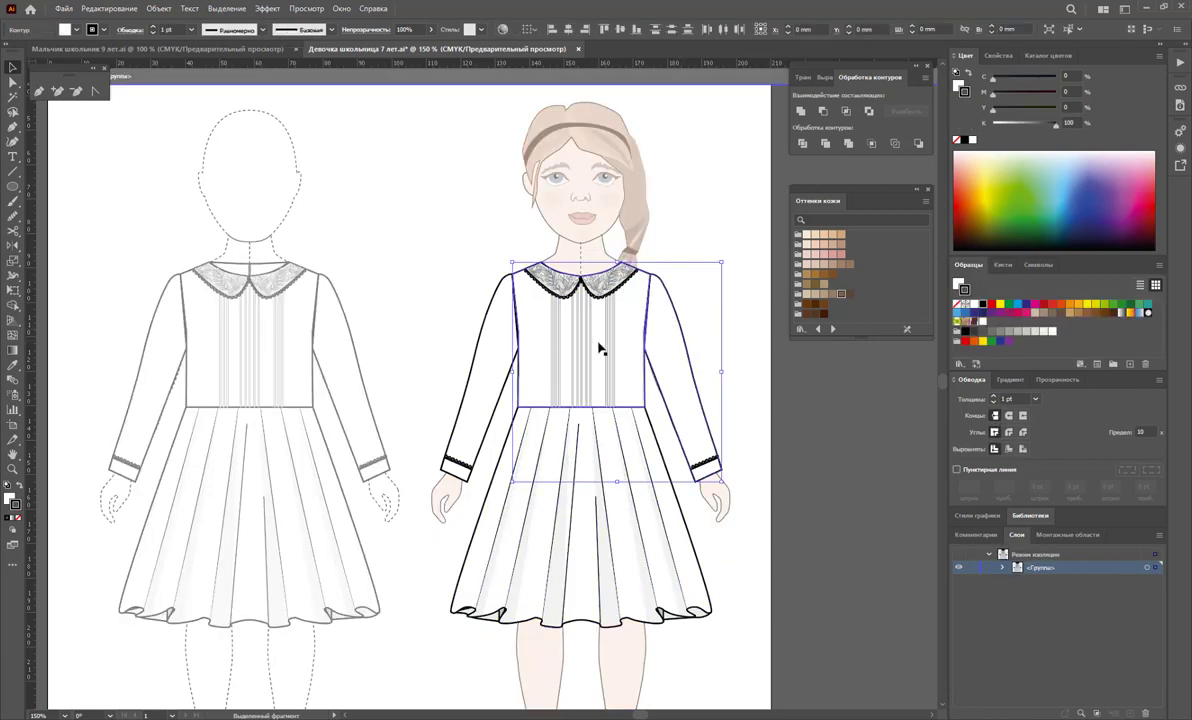
pyautogui.keyDown('shift'); pyautogui.click(485, 325); pyautogui.keyUp('shift')
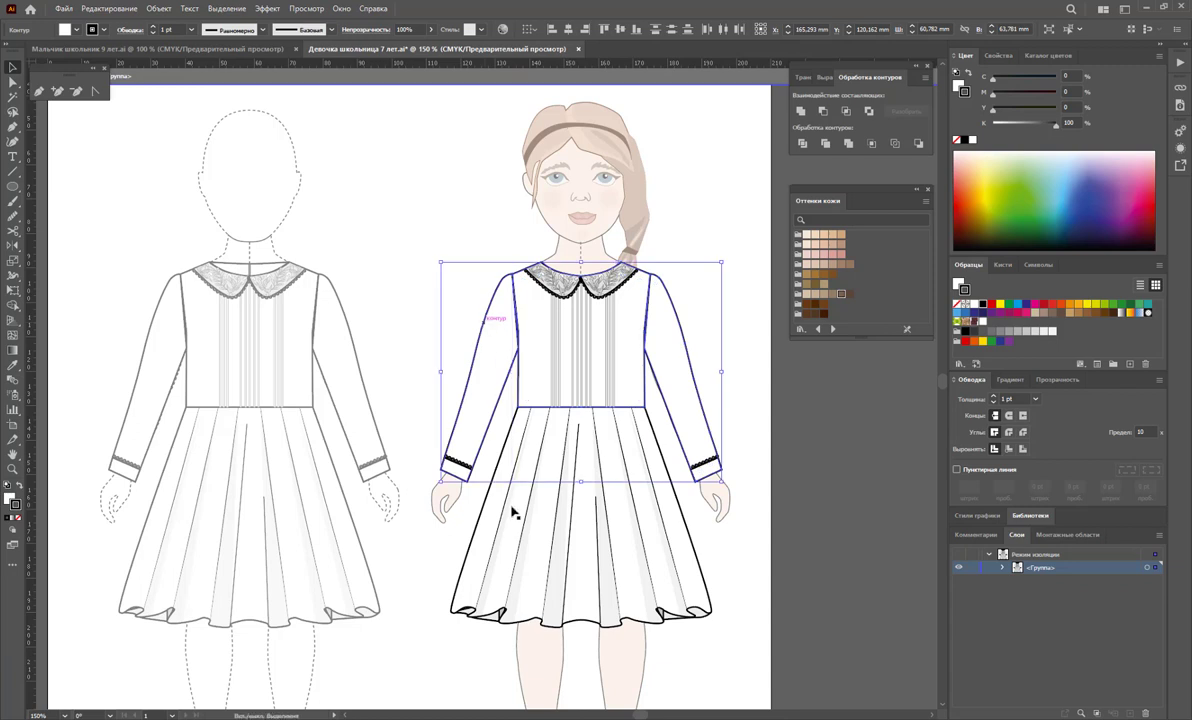
pyautogui.keyDown('shift'); pyautogui.click(483, 521); pyautogui.keyUp('shift')
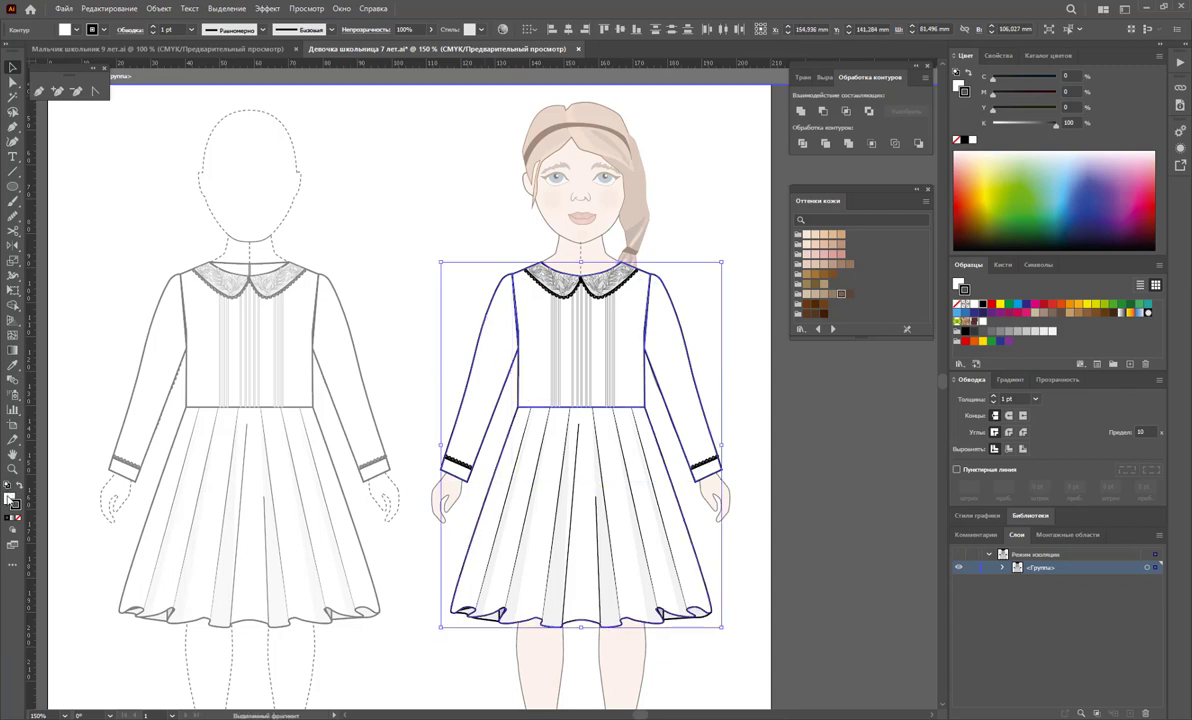
# Fill the dress and both white cuffs with the burgundy textured pattern swatch.
pyautogui.press('x')
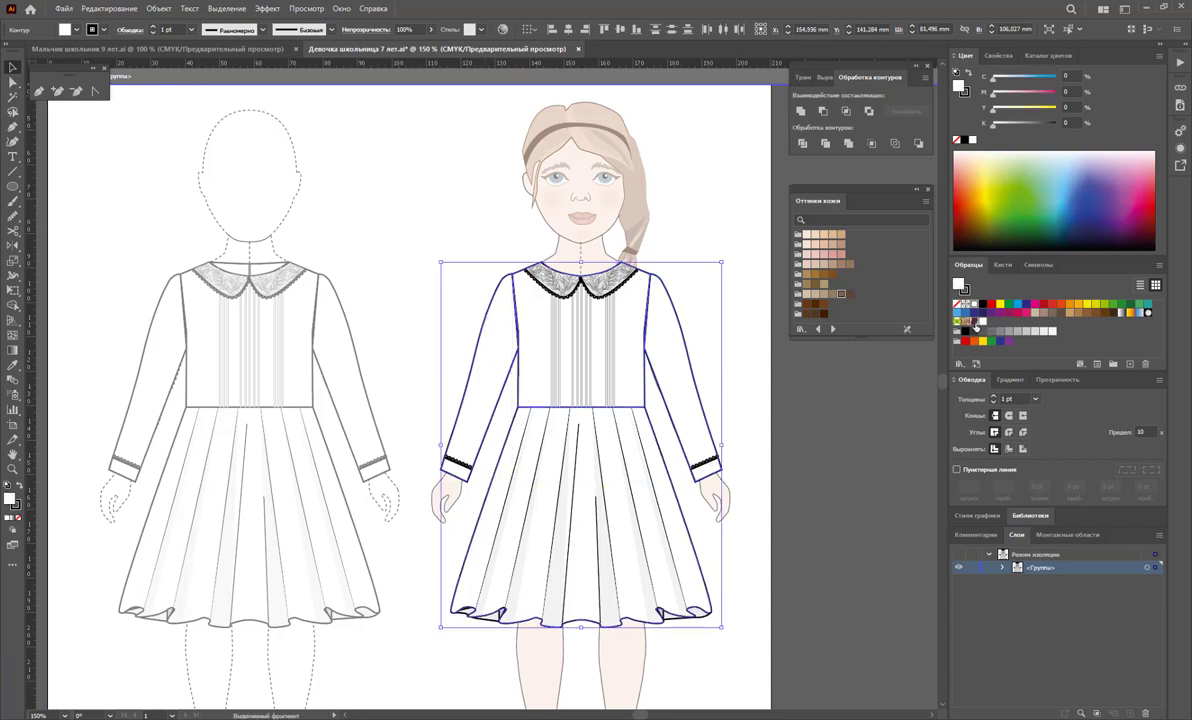
pyautogui.click(974, 323)
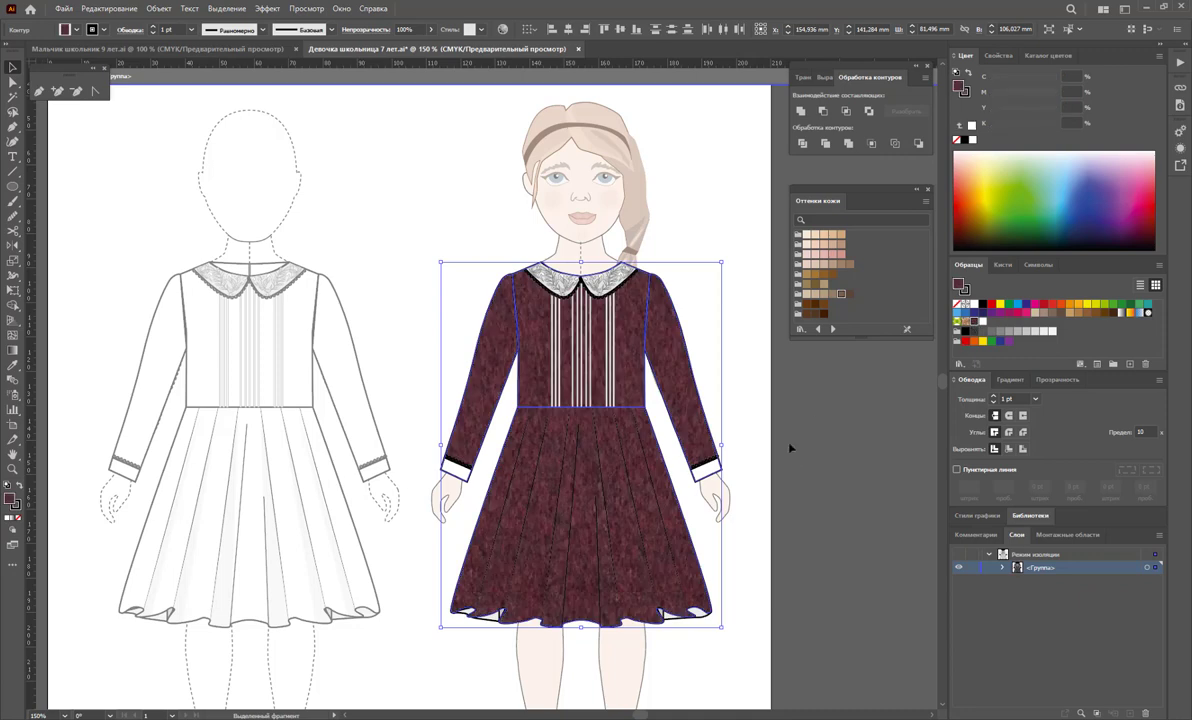
pyautogui.click(816, 489)
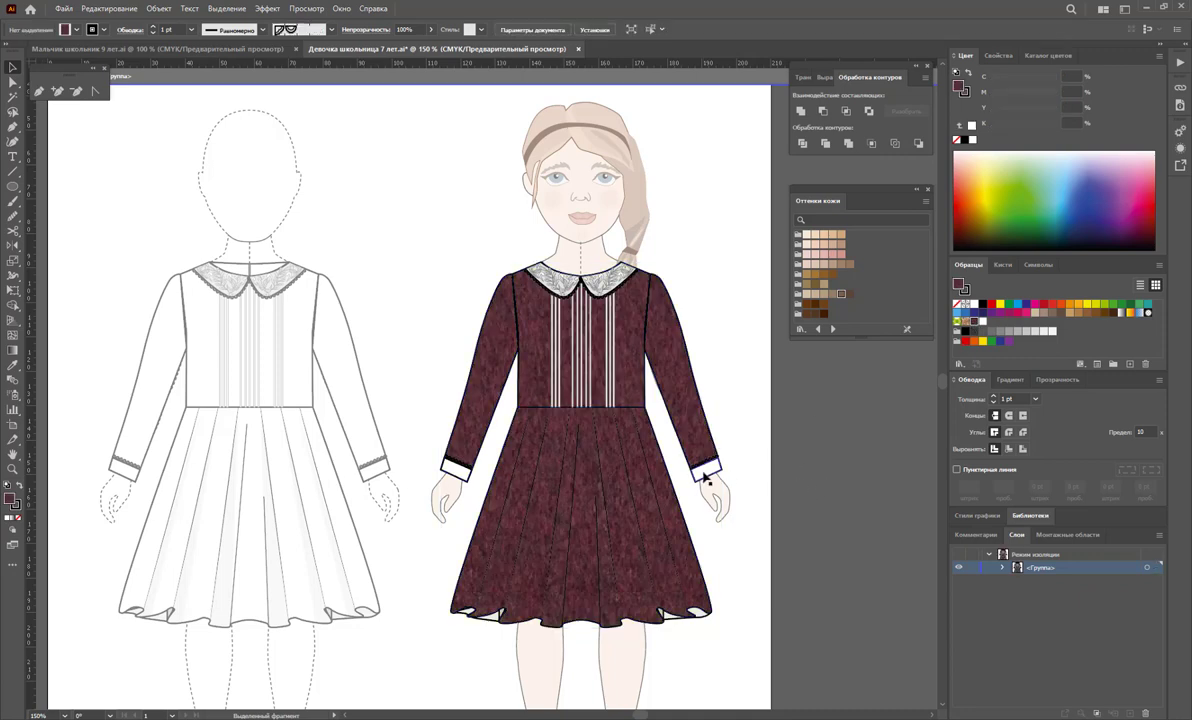
pyautogui.click(705, 468)
pyautogui.keyDown('shift'); pyautogui.click(452, 468); pyautogui.keyUp('shift')
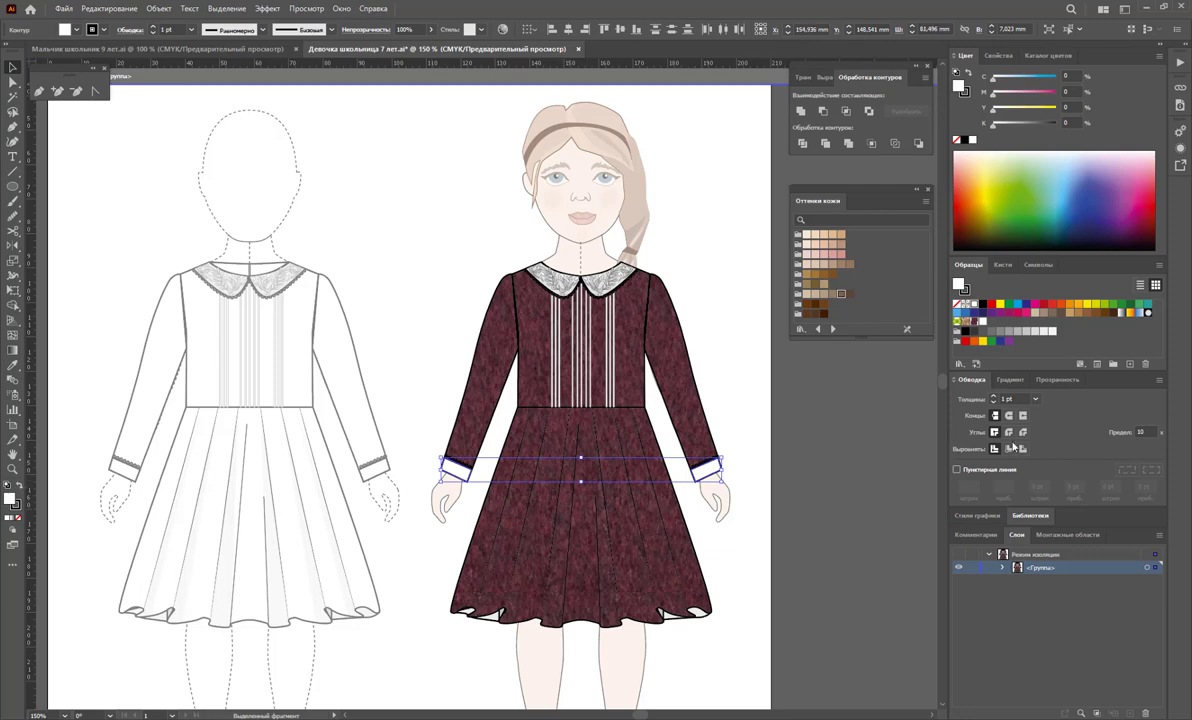
pyautogui.click(974, 323)
pyautogui.click(803, 497)
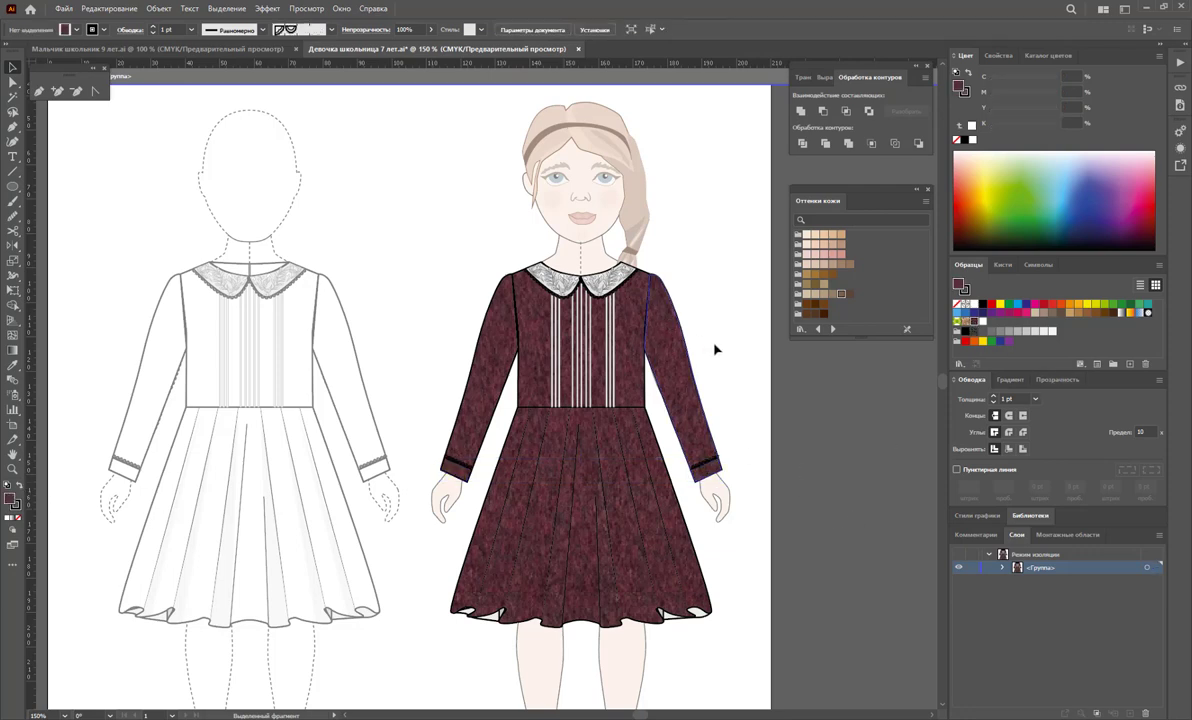
# Recolour the bodice's white pleat stripes dusty pink, #9B7C7F.
pyautogui.click(541, 330)
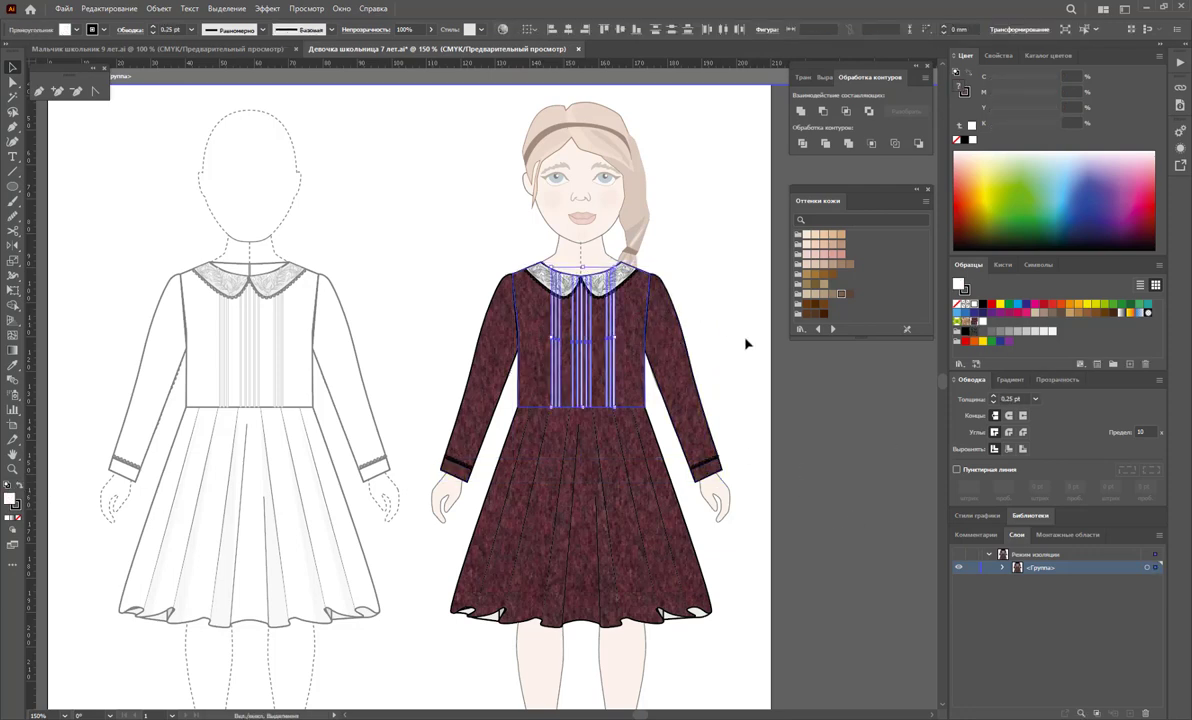
pyautogui.doubleClick(12, 498)
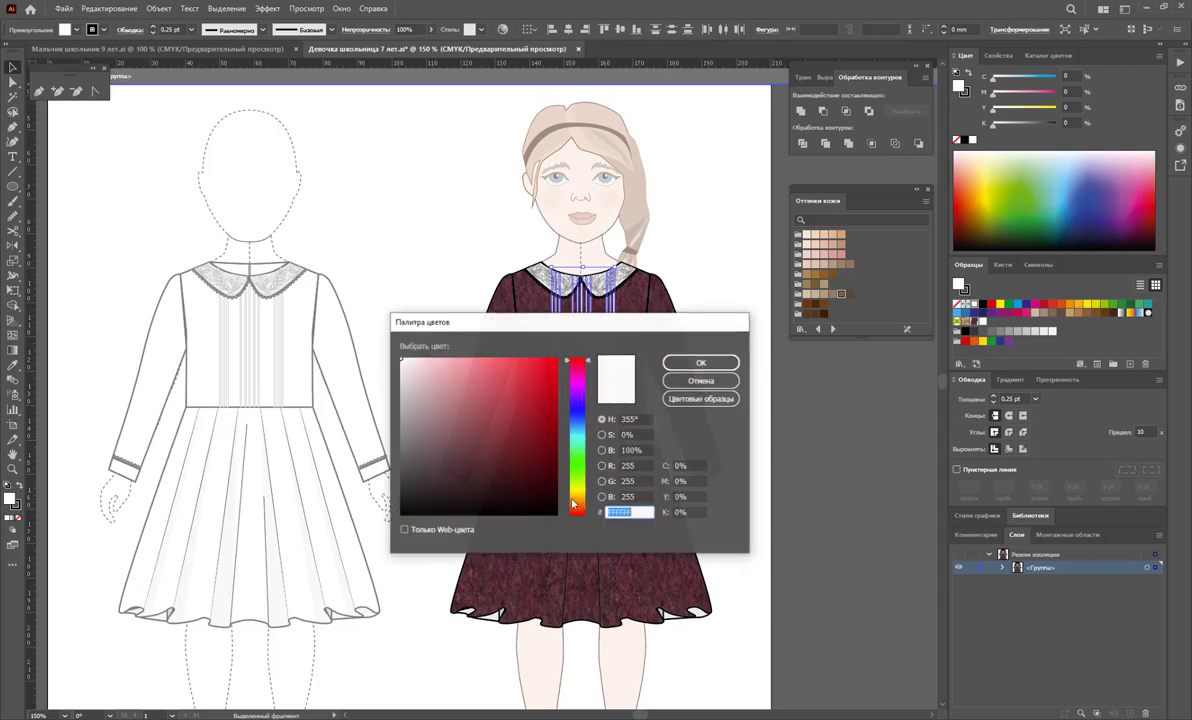
pyautogui.moveTo(623, 324); pyautogui.dragTo(733, 370)
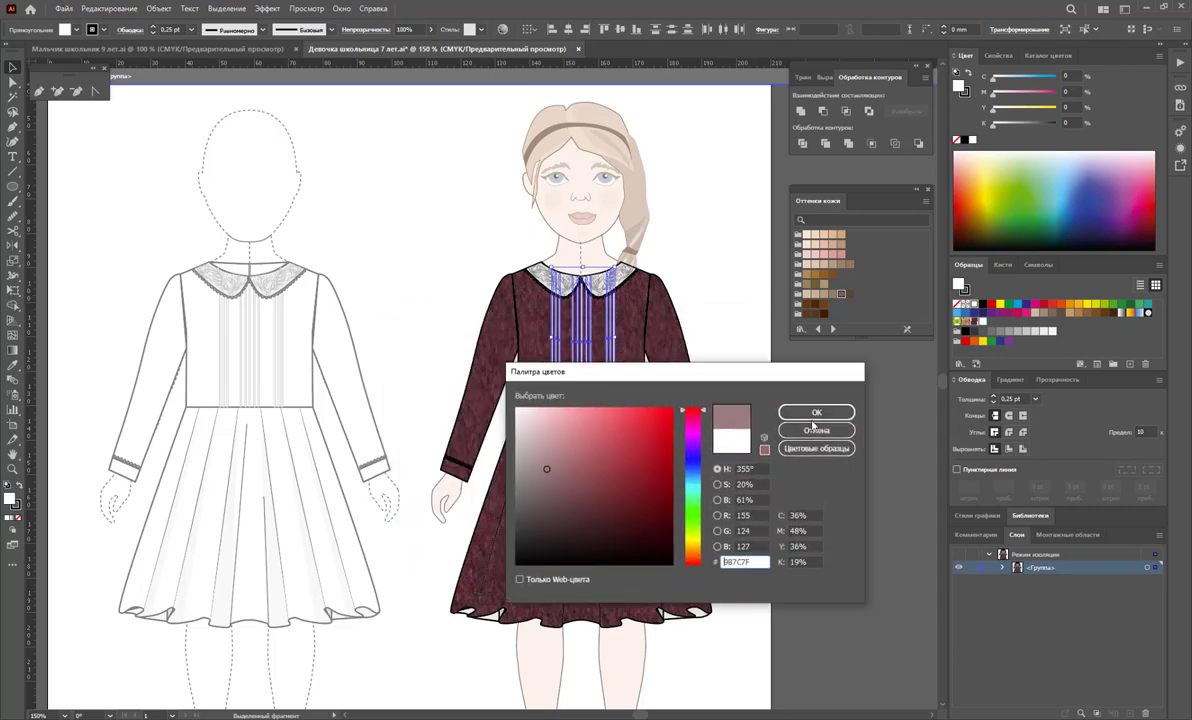
pyautogui.click(808, 408)
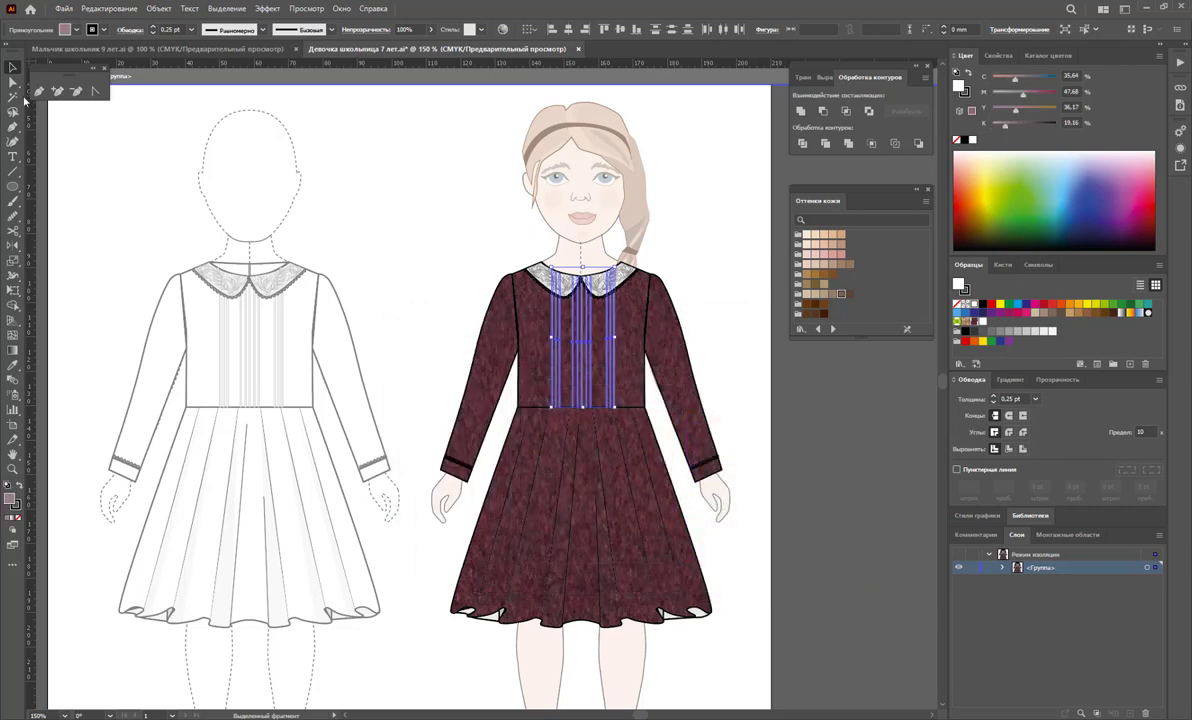
pyautogui.click(332, 184)
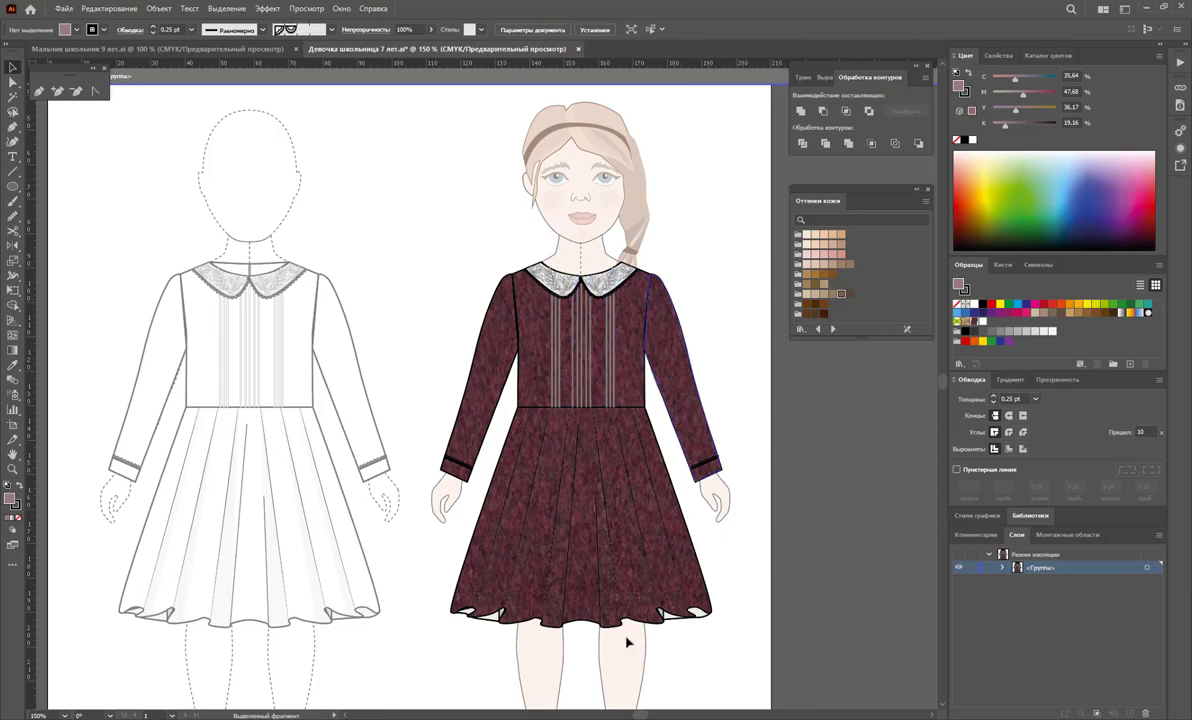
# Zoom in on the dress hem after briefly selecting the skirt.
pyautogui.click(600, 570)
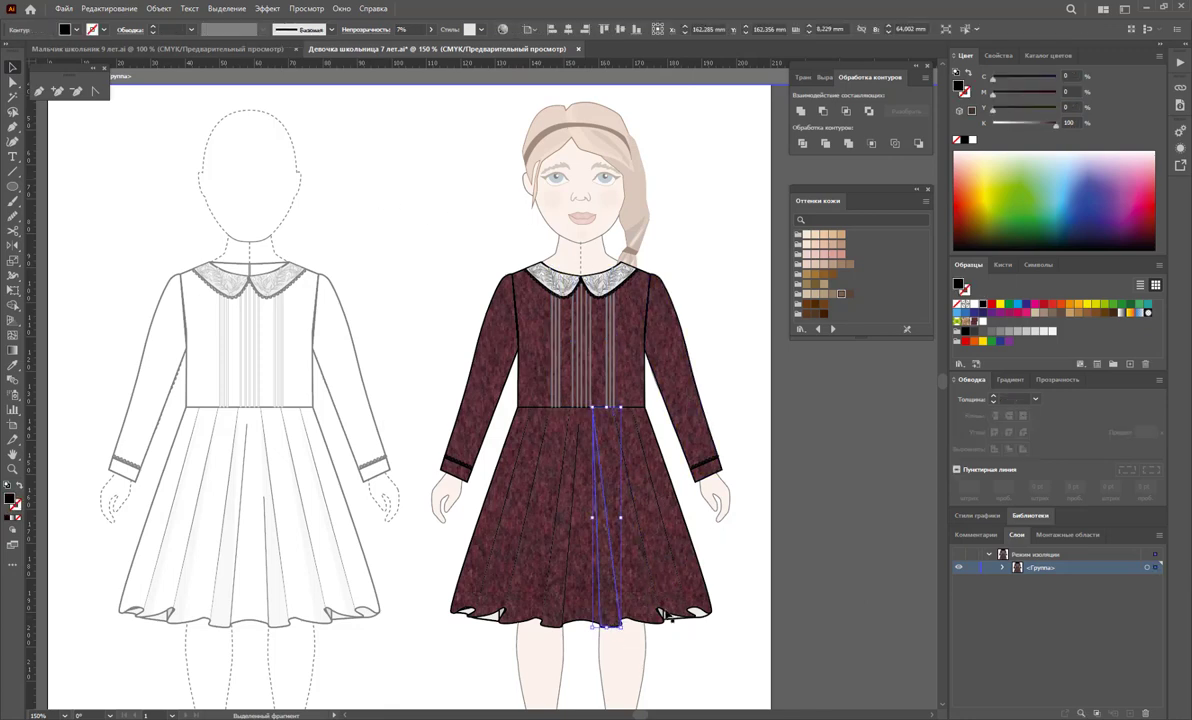
pyautogui.click(692, 614)
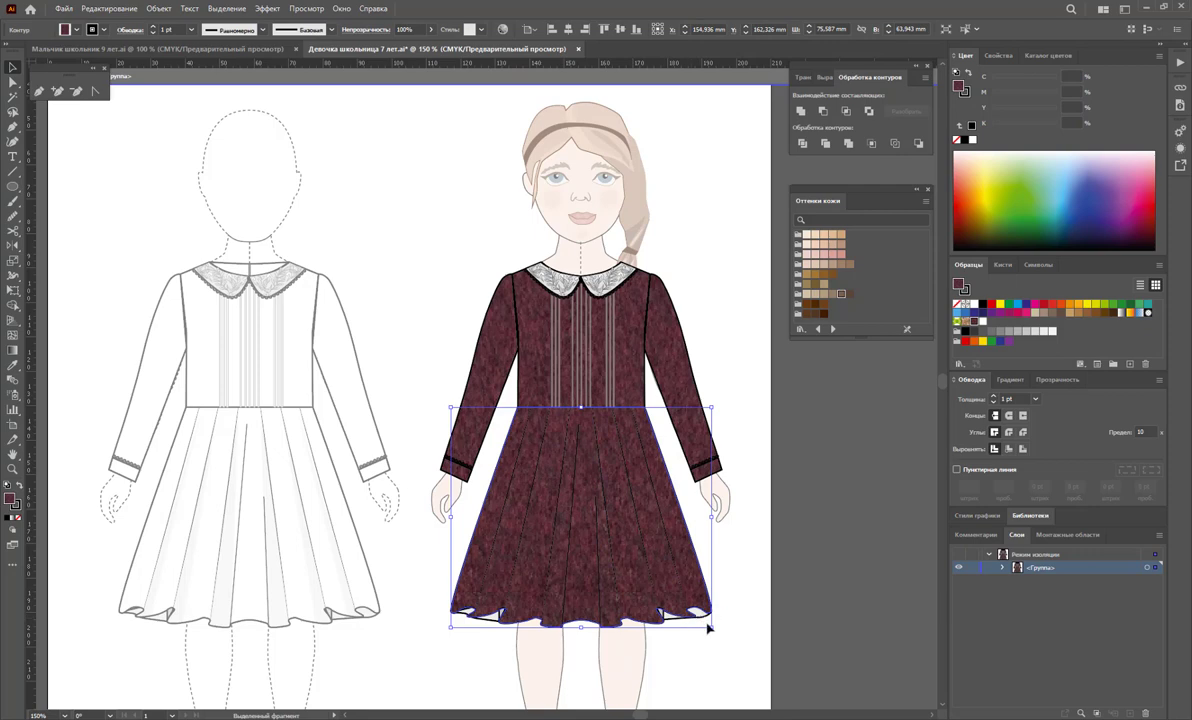
pyautogui.click(724, 632)
pyautogui.scroll(-2, 692, 577)
pyautogui.scroll(-1, 692, 577)
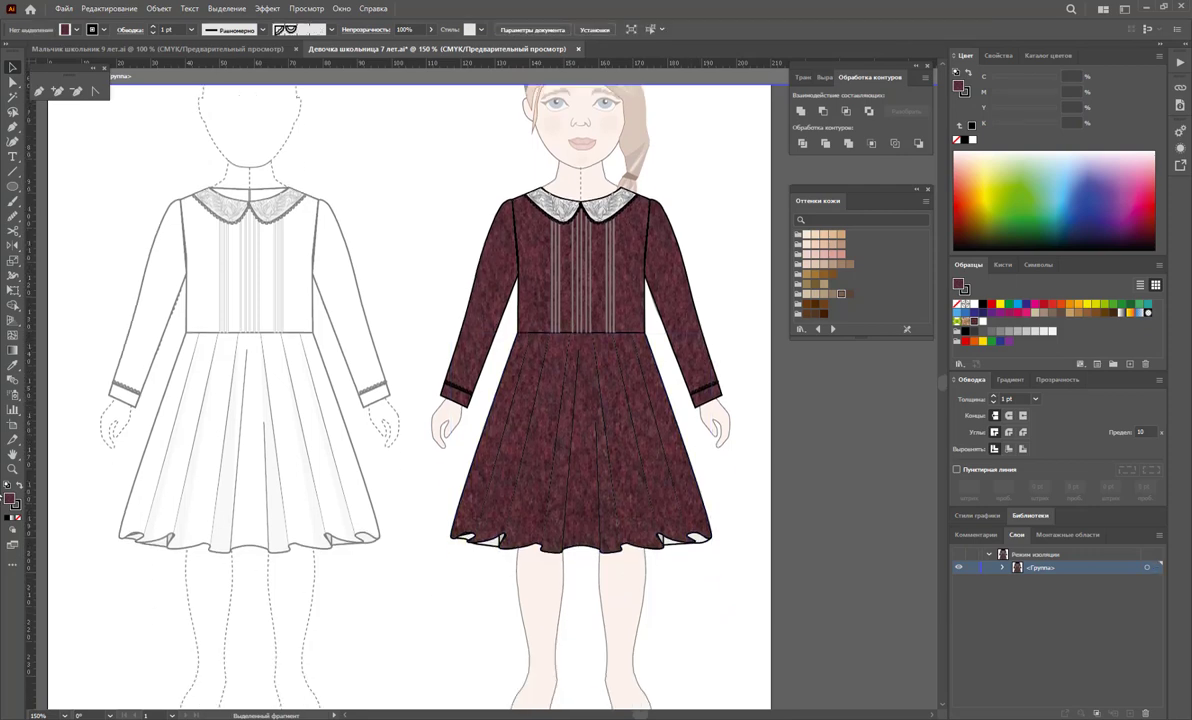
pyautogui.click(13, 468)
pyautogui.moveTo(580, 502); pyautogui.dragTo(665, 518)
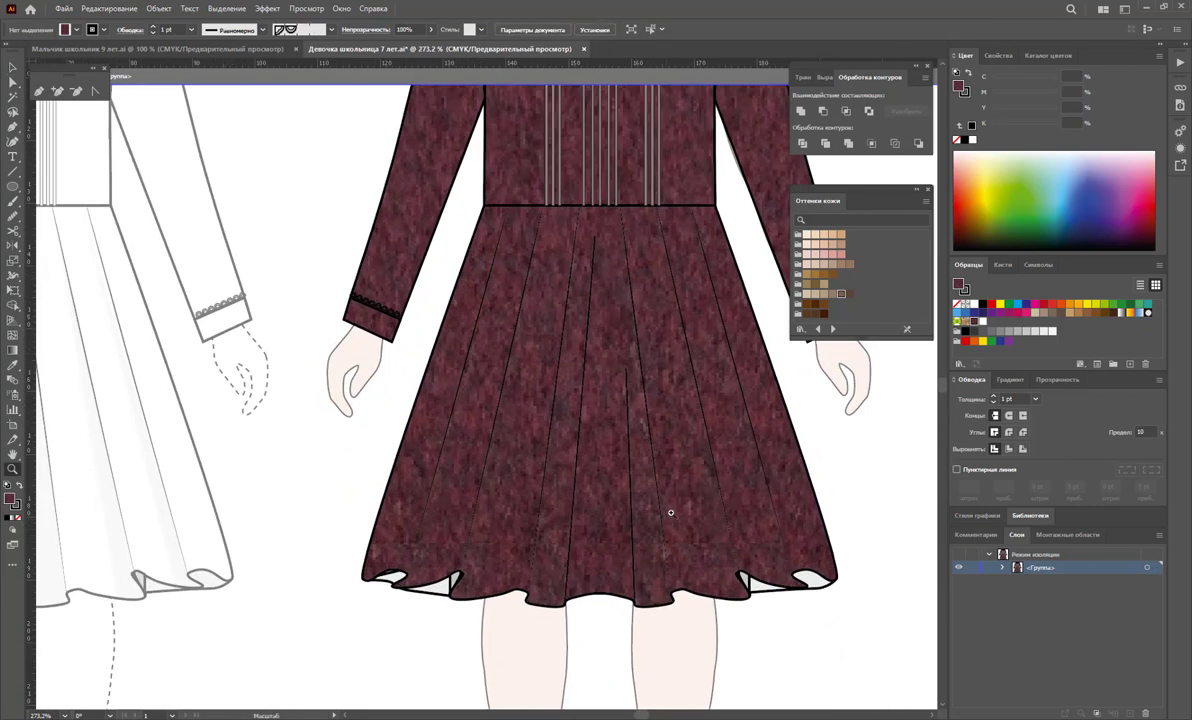
pyautogui.click(13, 67)
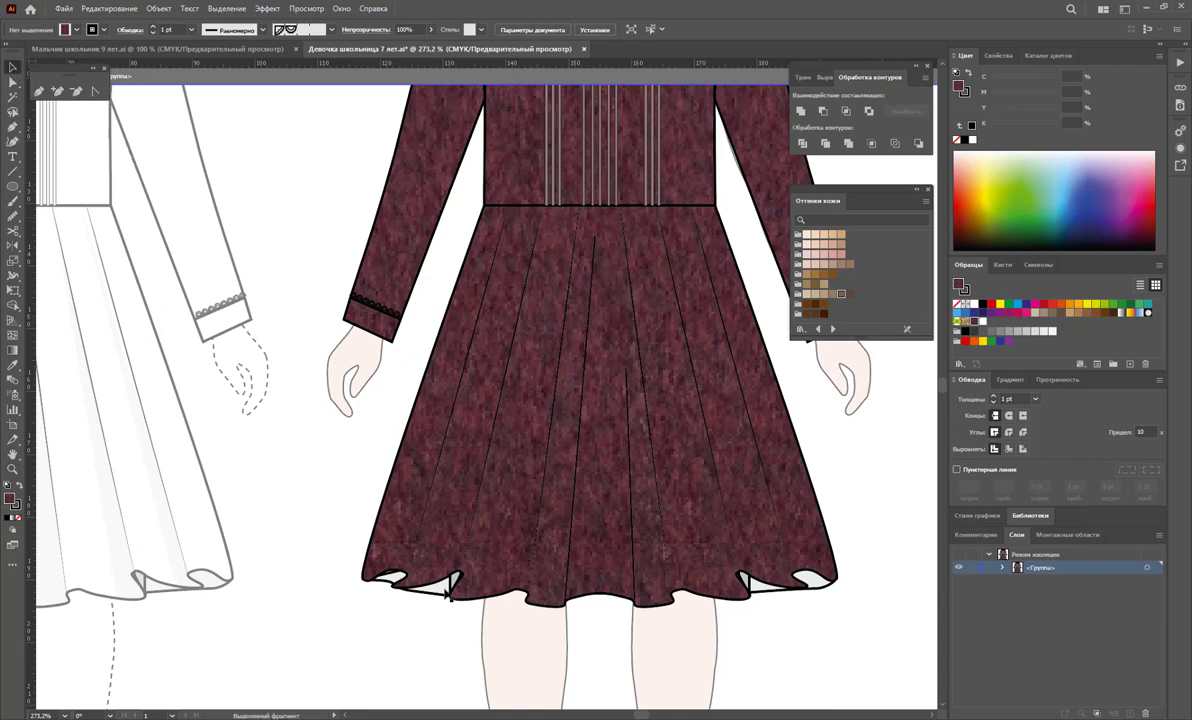
# Fill the hem frill pieces with a dark burgundy from the Color Picker.
pyautogui.moveTo(340, 535); pyautogui.dragTo(440, 590)
pyautogui.keyDown('shift'); pyautogui.click(769, 590); pyautogui.keyUp('shift')
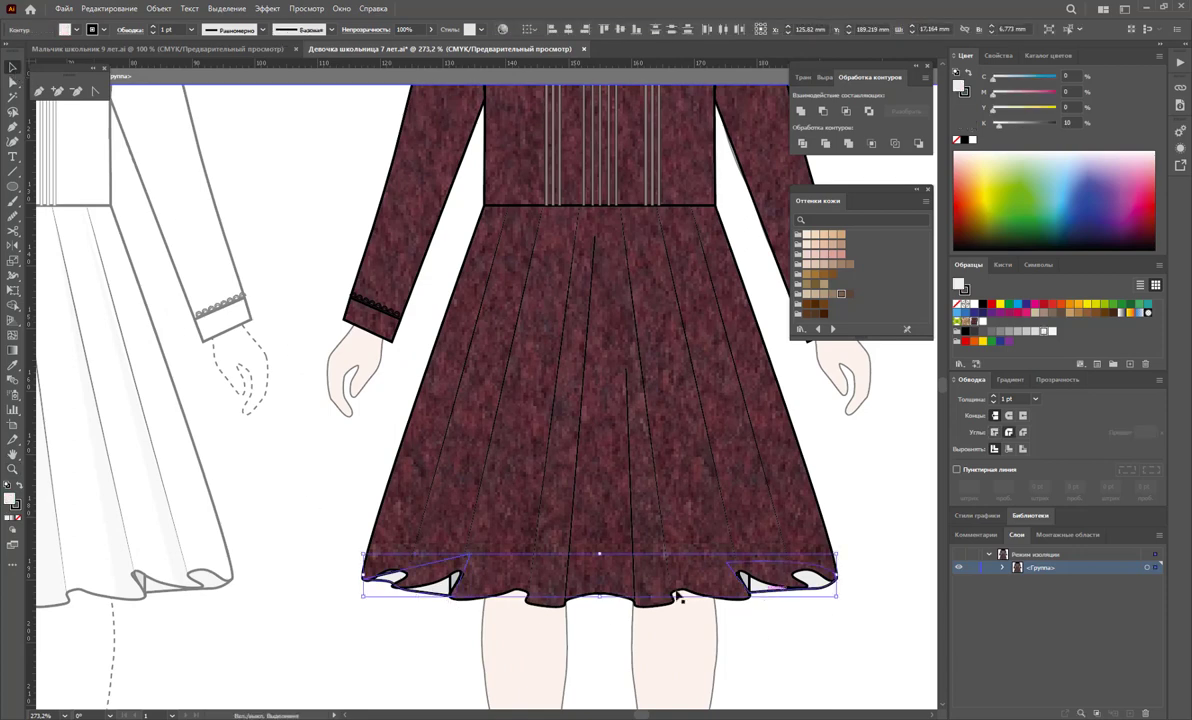
pyautogui.doubleClick(10, 499)
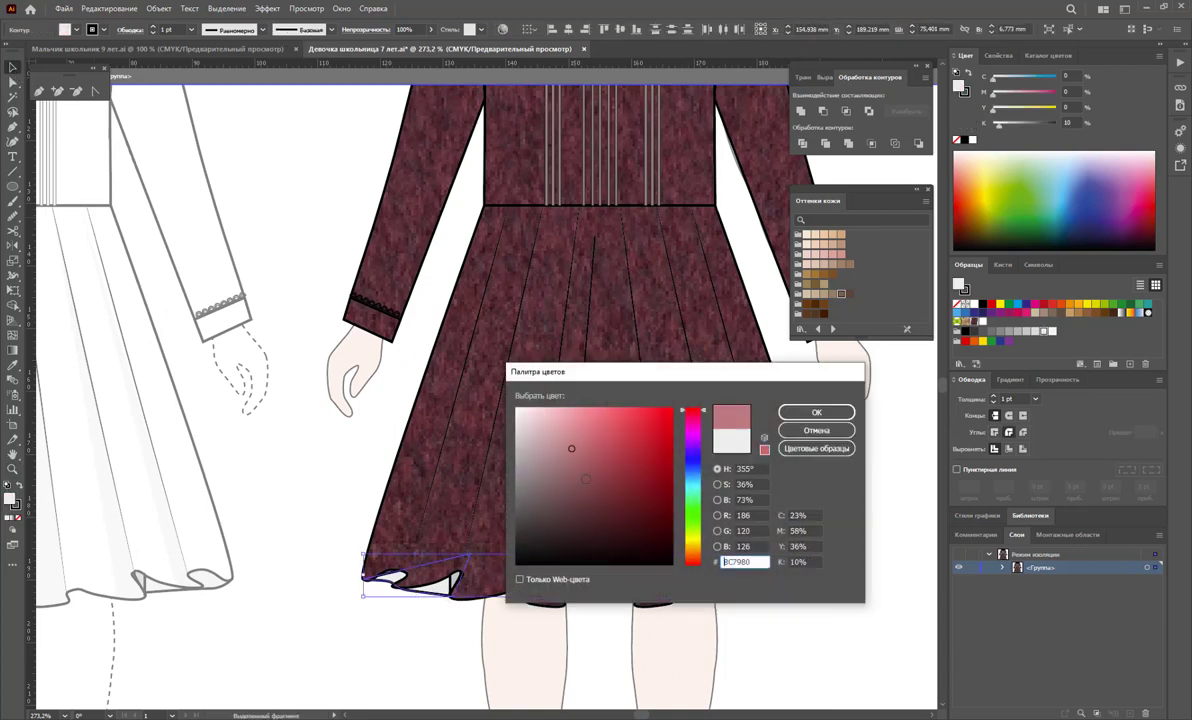
pyautogui.moveTo(567, 447); pyautogui.dragTo(603, 523)
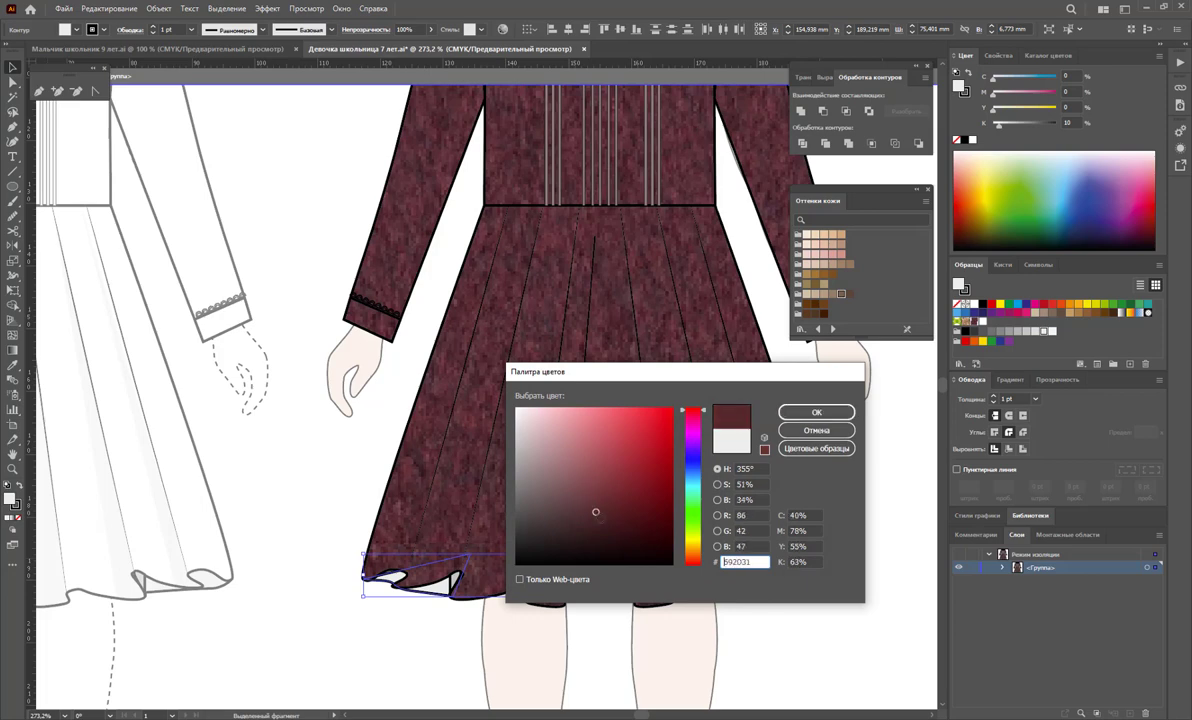
pyautogui.click(816, 413)
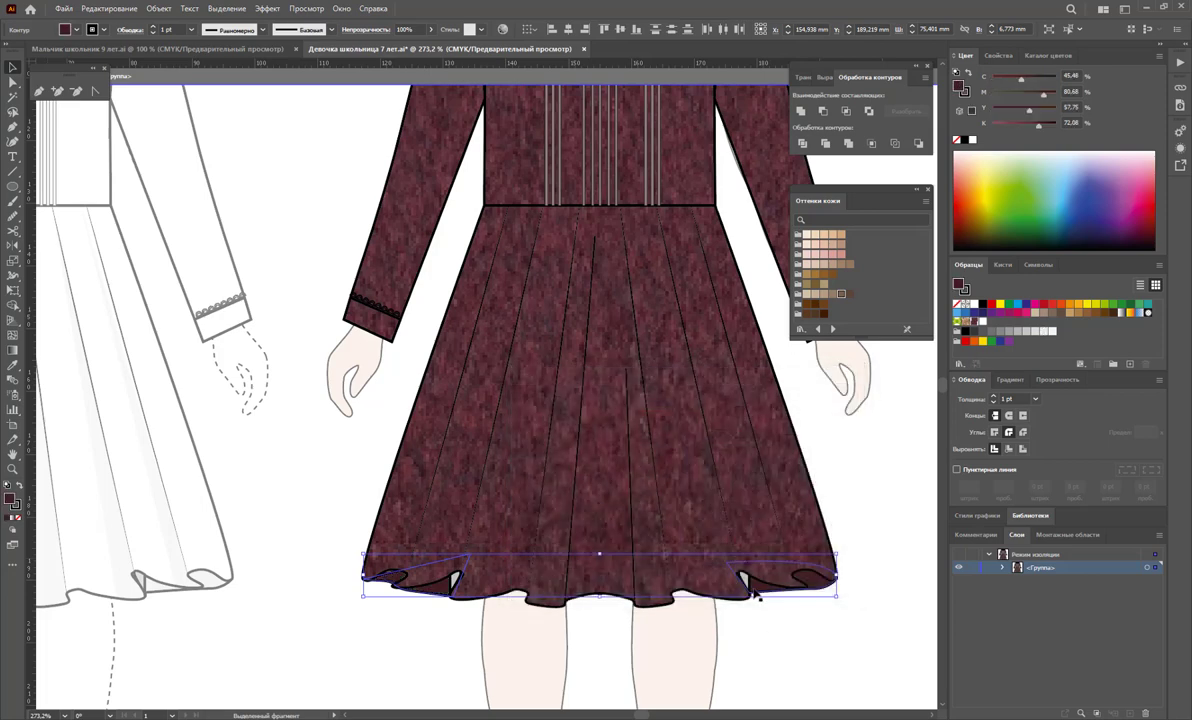
# Sample the skirt's maroon onto both small hem folds, confirm #421E22, and deselect.
pyautogui.click(743, 580)
pyautogui.keyDown('shift'); pyautogui.click(453, 580); pyautogui.keyUp('shift')
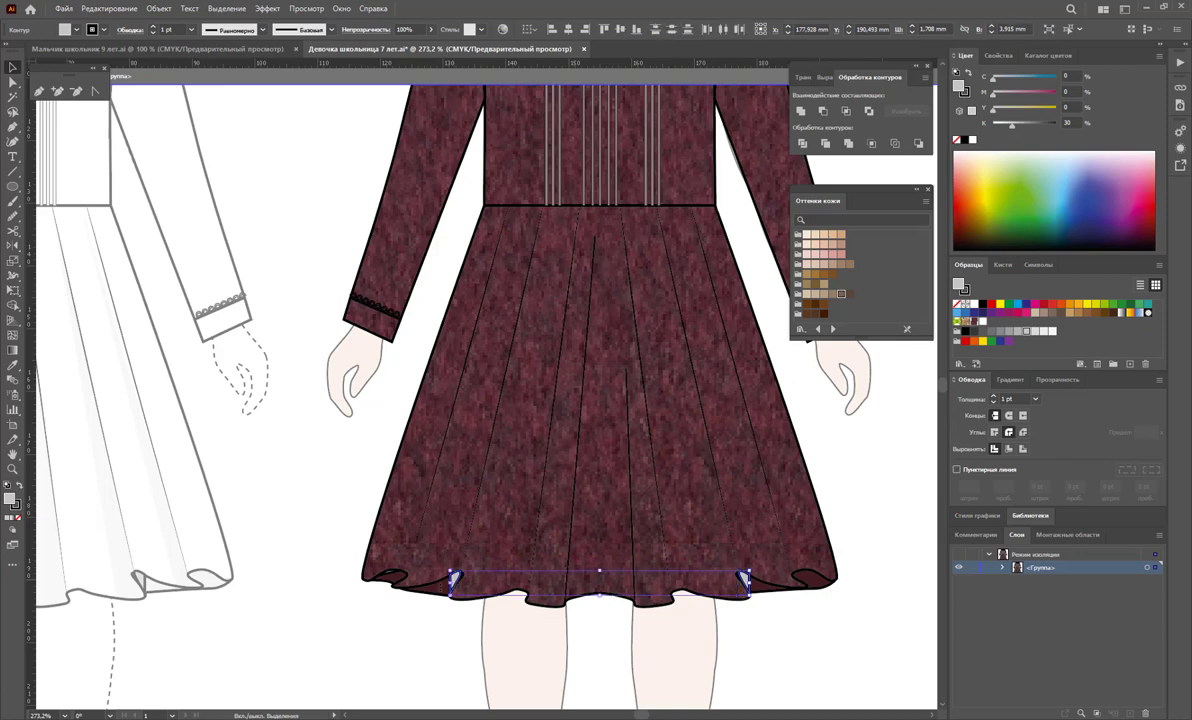
pyautogui.click(12, 343)
pyautogui.click(445, 582)
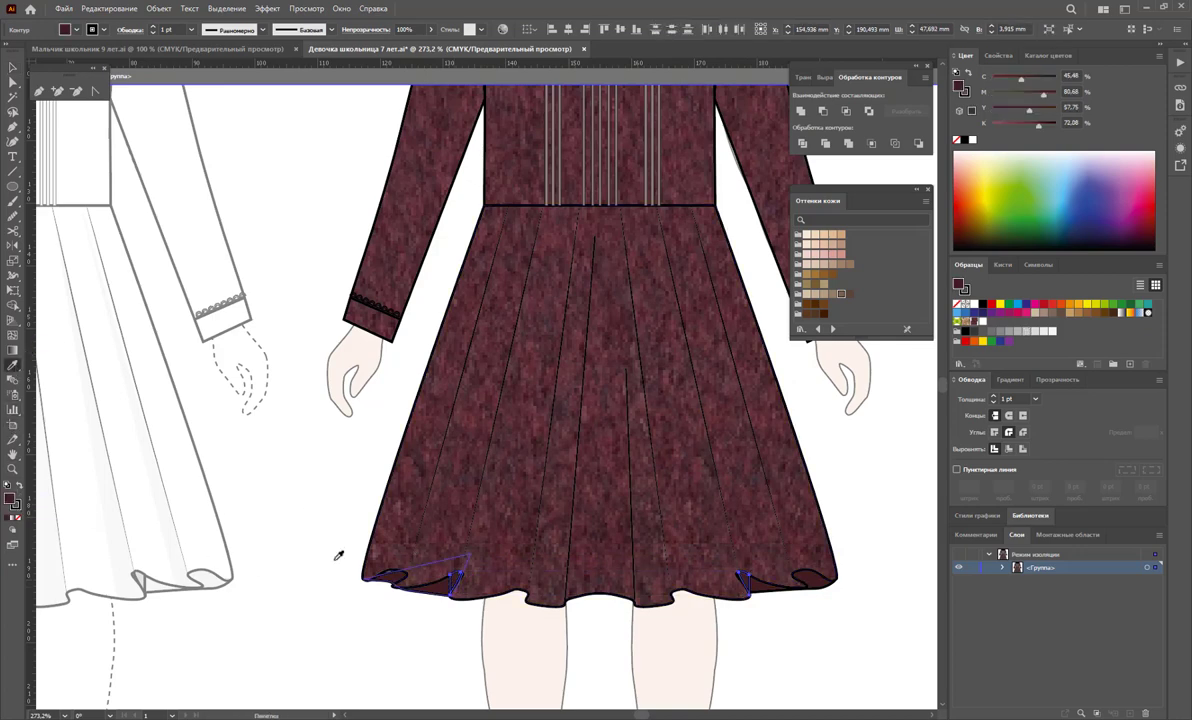
pyautogui.doubleClick(14, 505)
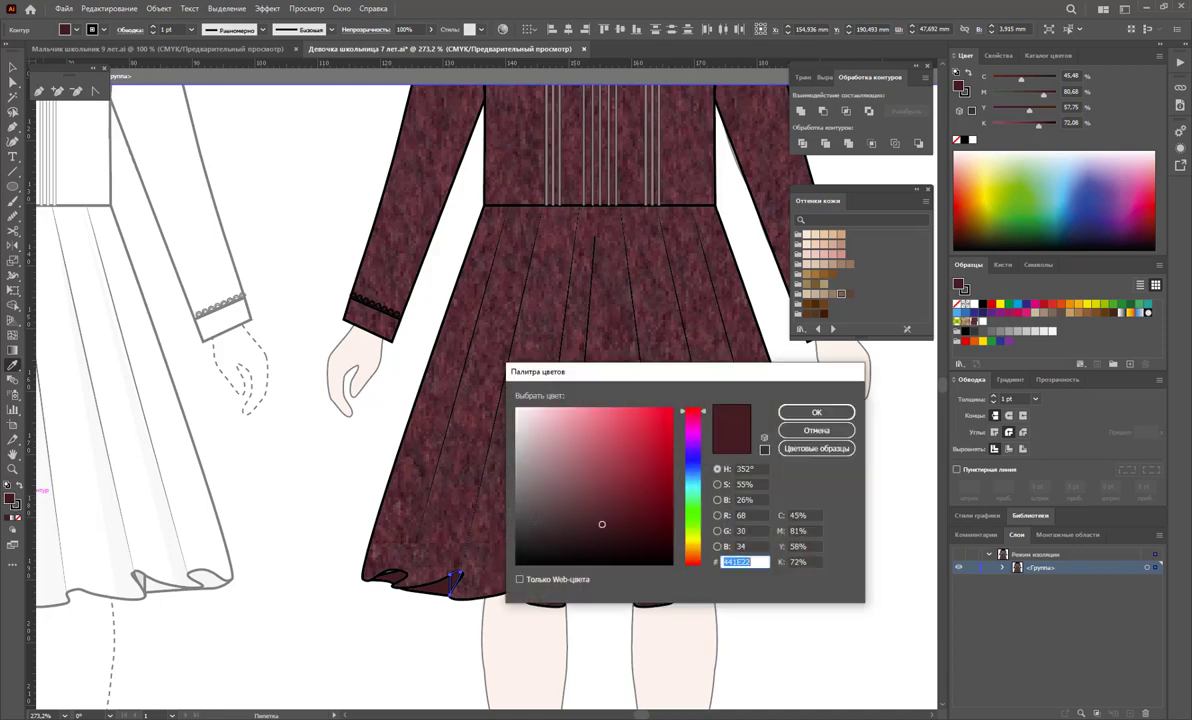
pyautogui.press('Return')
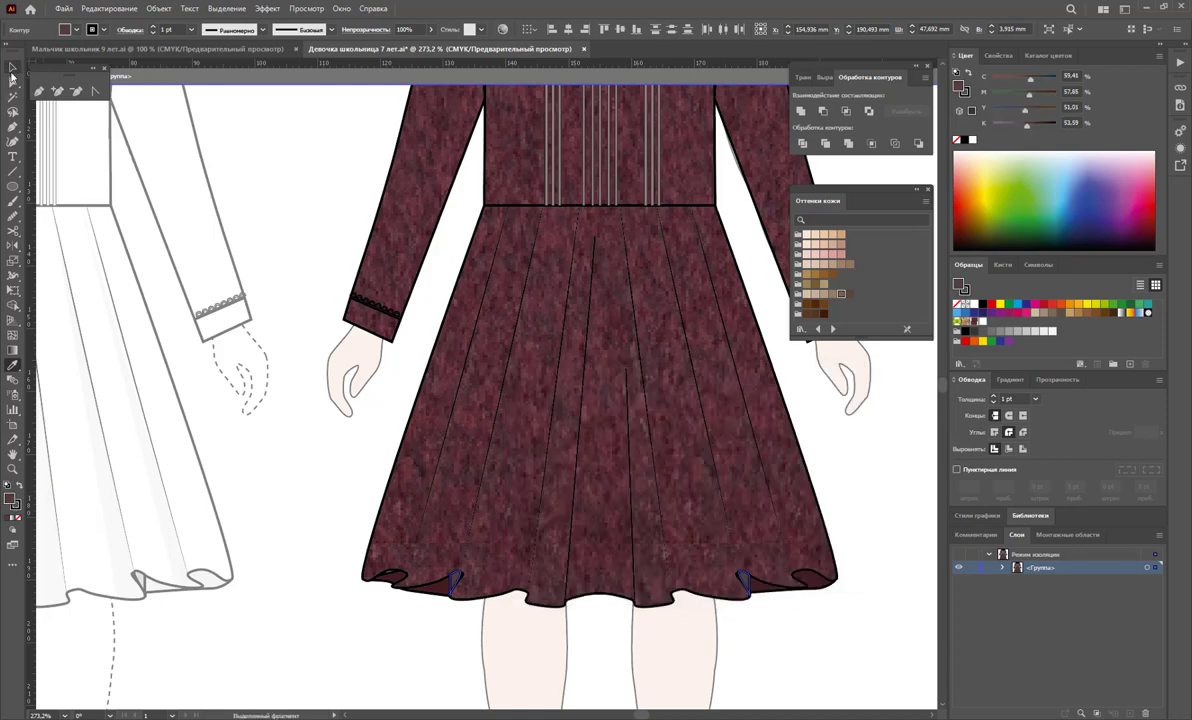
pyautogui.click(12, 67)
pyautogui.click(343, 392)
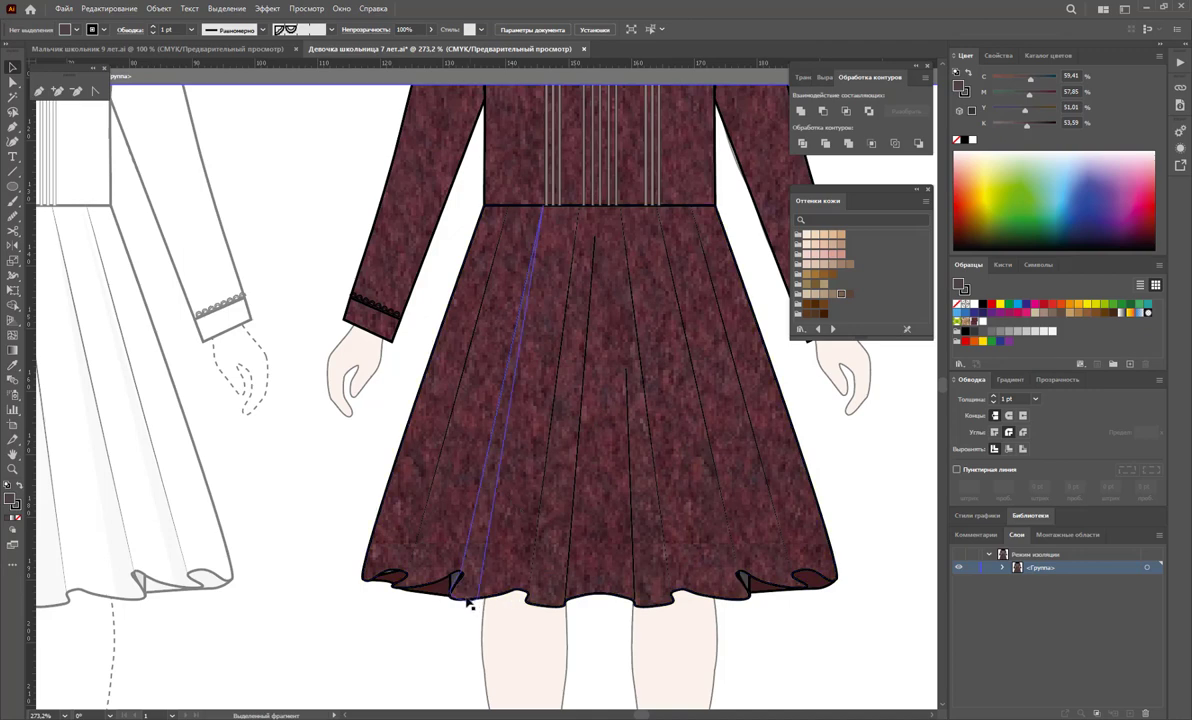
# Select the skirt's pleat inset panels and raise their opacity from 7% to about 60%.
pyautogui.click(467, 601)
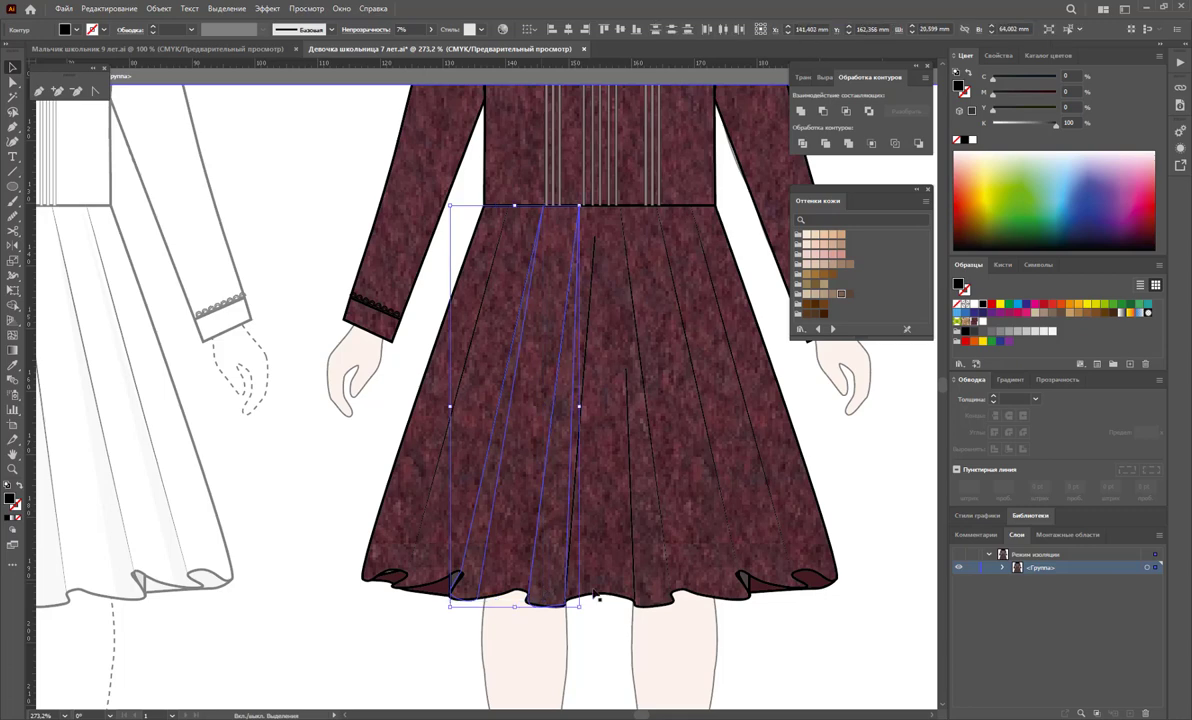
pyautogui.keyDown('shift'); pyautogui.click(556, 555); pyautogui.keyUp('shift')
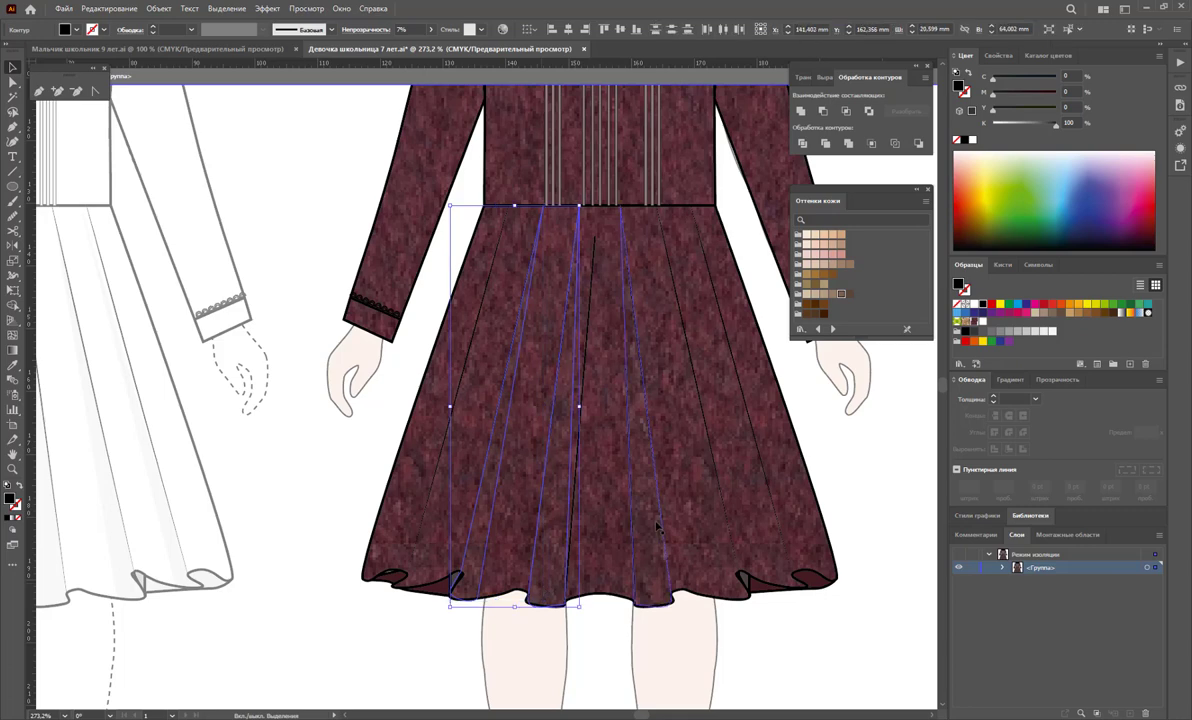
pyautogui.keyDown('shift'); pyautogui.click(735, 530); pyautogui.keyUp('shift')
pyautogui.keyDown('shift'); pyautogui.click(774, 527); pyautogui.keyUp('shift')
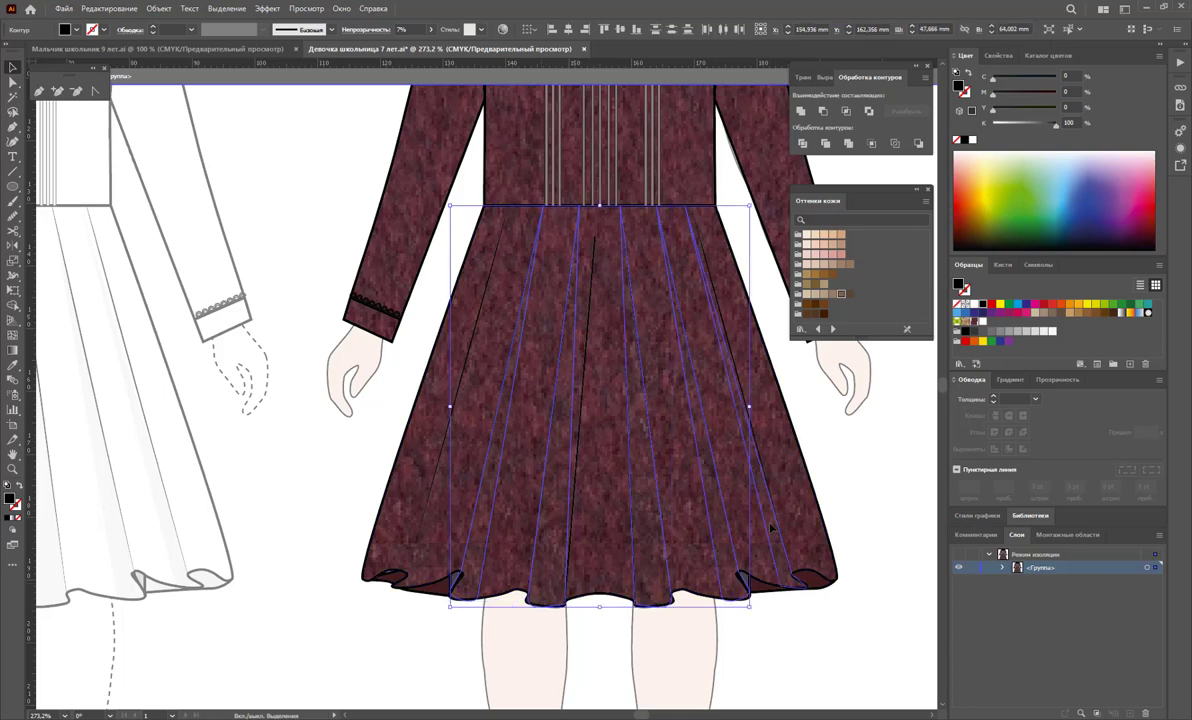
pyautogui.keyDown('shift'); pyautogui.click(780, 540); pyautogui.keyUp('shift')
pyautogui.keyDown('shift'); pyautogui.click(405, 487); pyautogui.keyUp('shift')
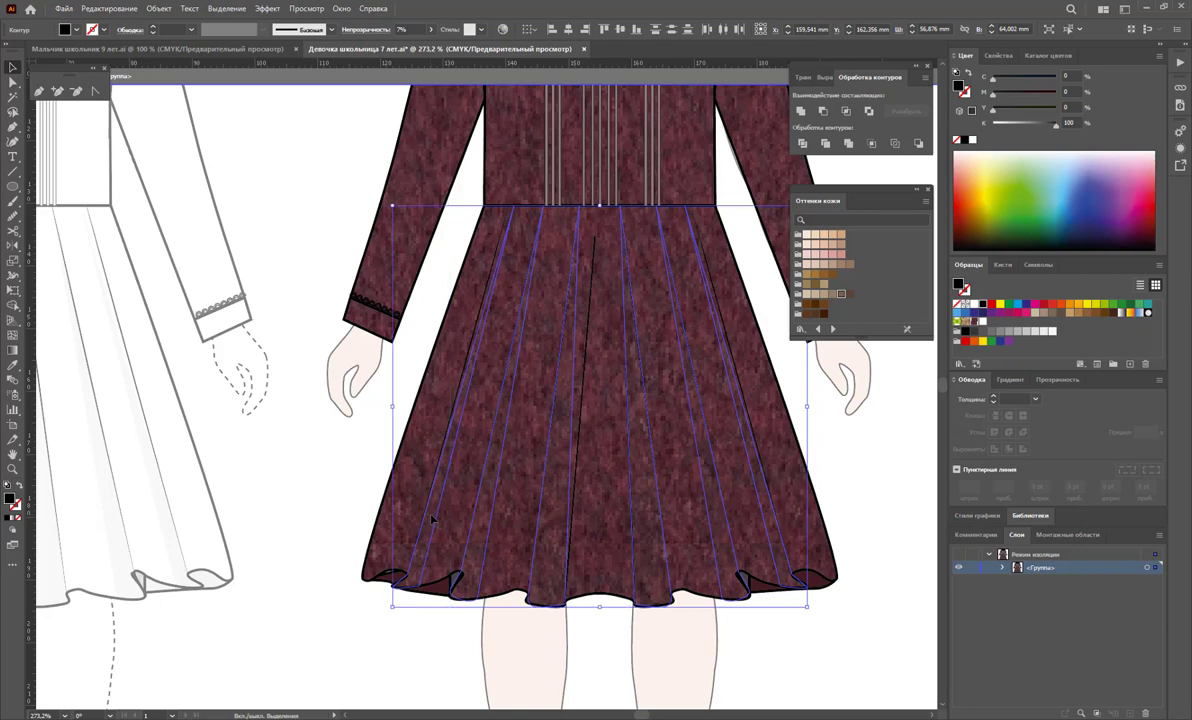
pyautogui.click(431, 29)
pyautogui.moveTo(386, 47); pyautogui.dragTo(410, 48)
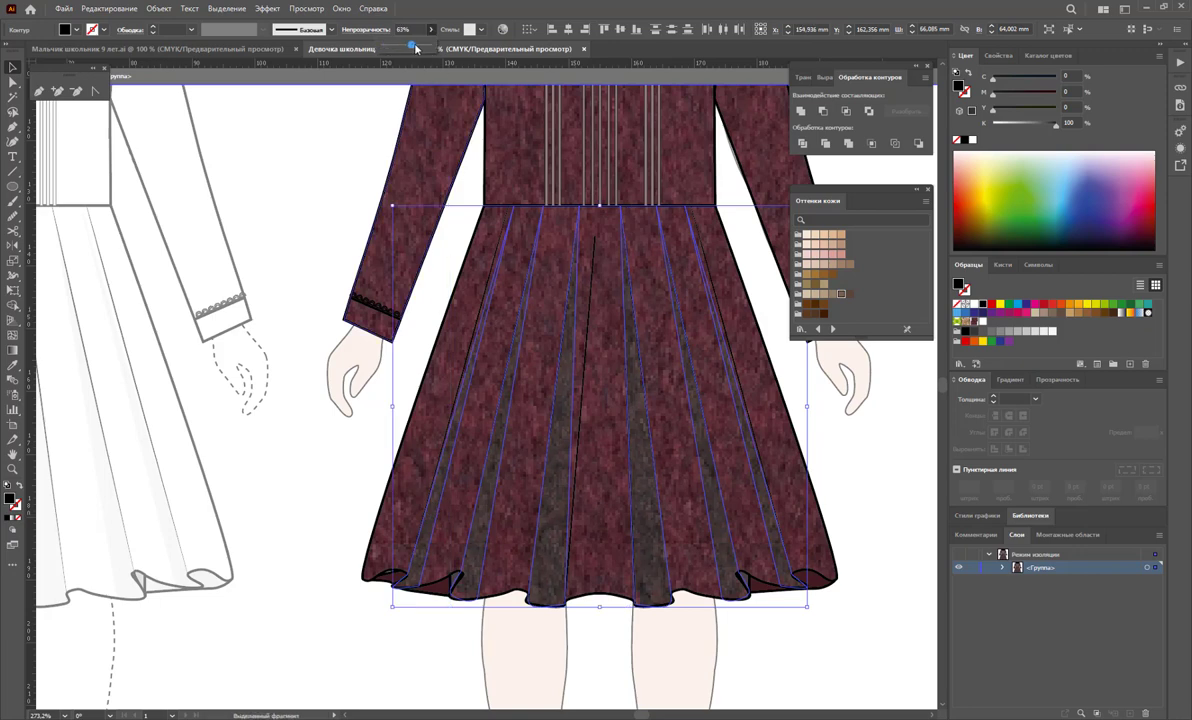
# Fill the pleat insets with a deep burgundy chosen in the Color Picker.
pyautogui.doubleClick(11, 498)
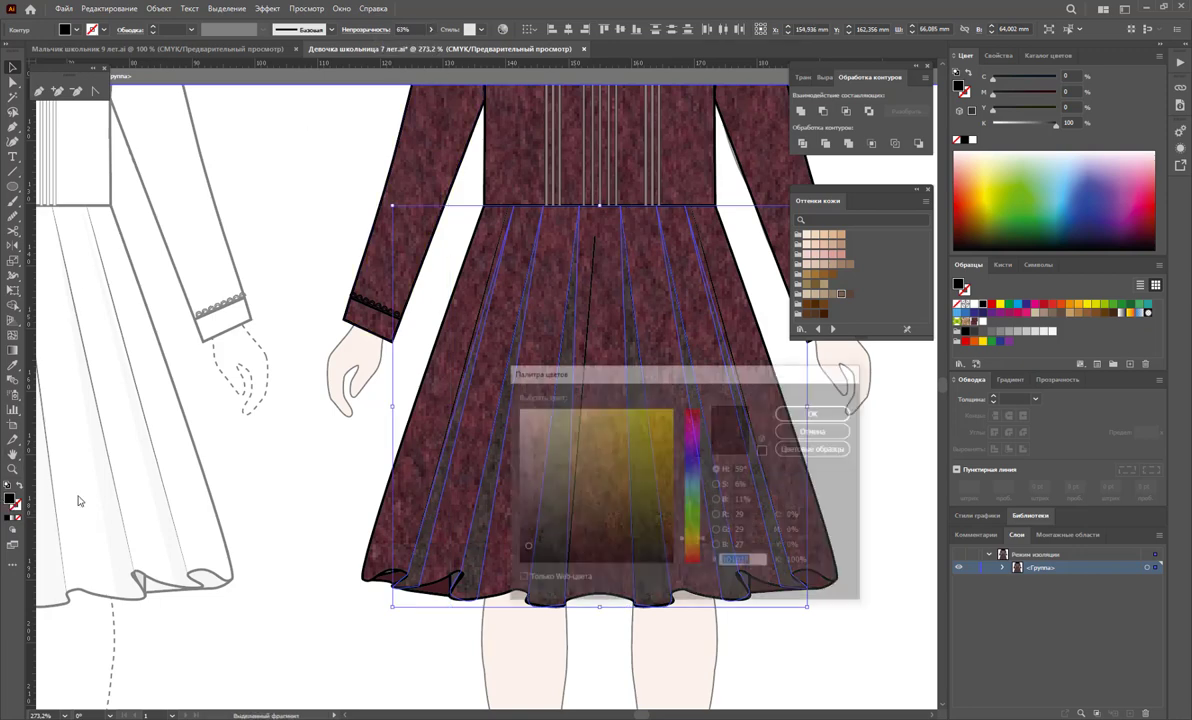
pyautogui.moveTo(662, 389)
pyautogui.mouseDown()
pyautogui.moveTo(402, 326)
pyautogui.moveTo(218, 191)
pyautogui.mouseUp()
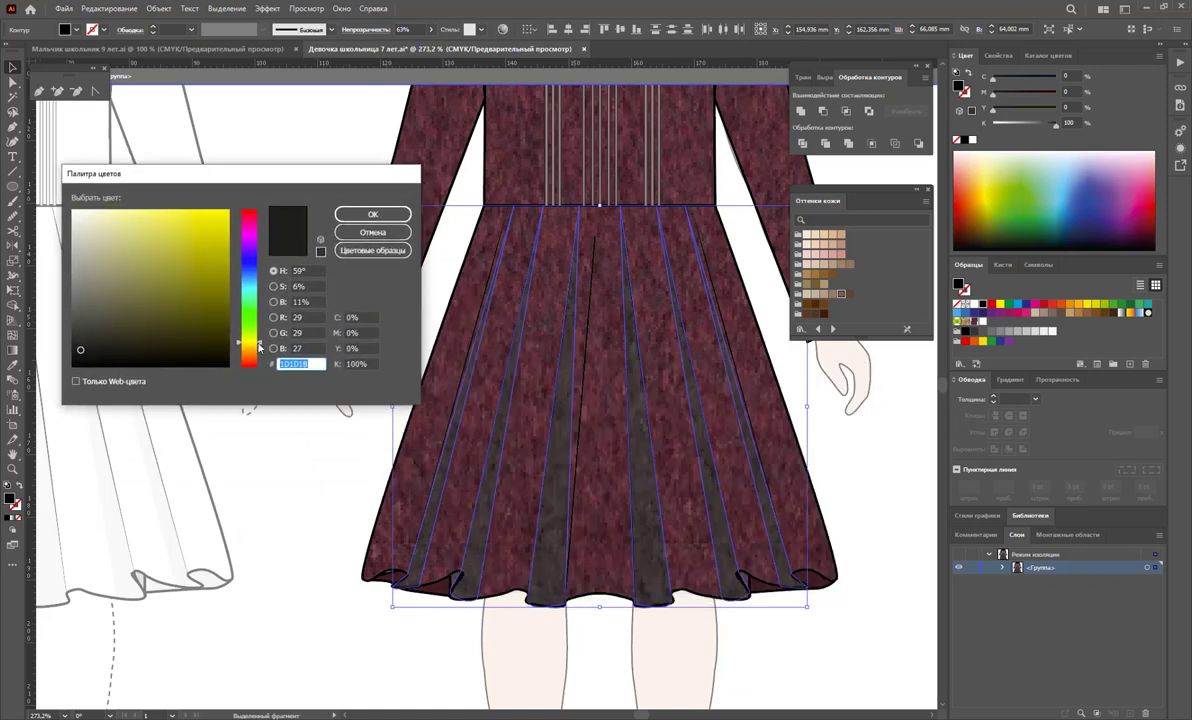
pyautogui.moveTo(259, 347)
pyautogui.mouseDown()
pyautogui.moveTo(257, 369)
pyautogui.moveTo(261, 219)
pyautogui.mouseUp()
pyautogui.moveTo(163, 352); pyautogui.dragTo(194, 323)
pyautogui.click(371, 218)
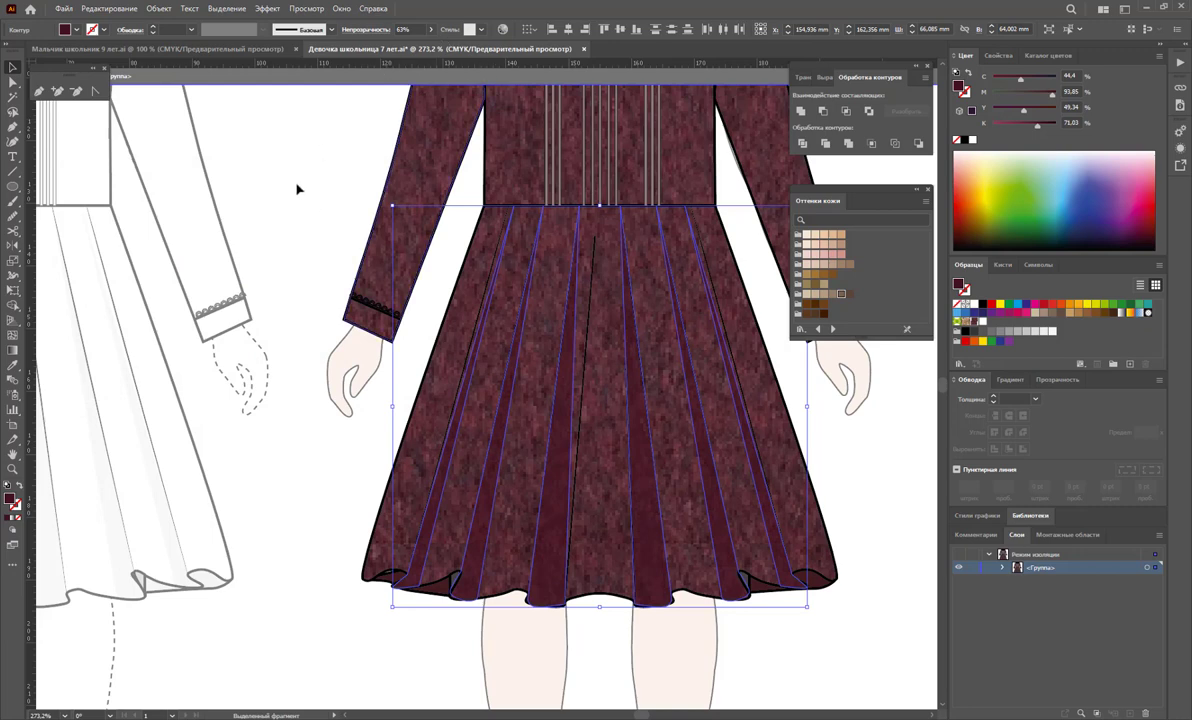
# Lower the insets' opacity to 58%, darken their fill to #300C19, and deselect.
pyautogui.click(431, 30)
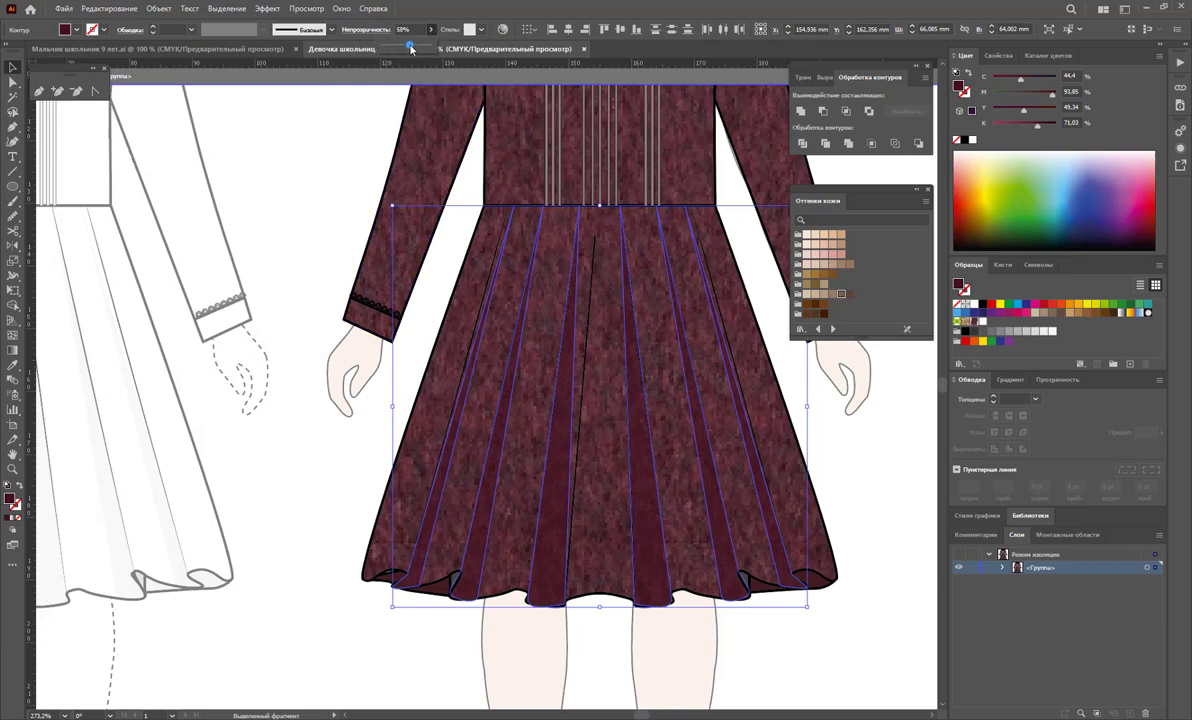
pyautogui.doubleClick(11, 498)
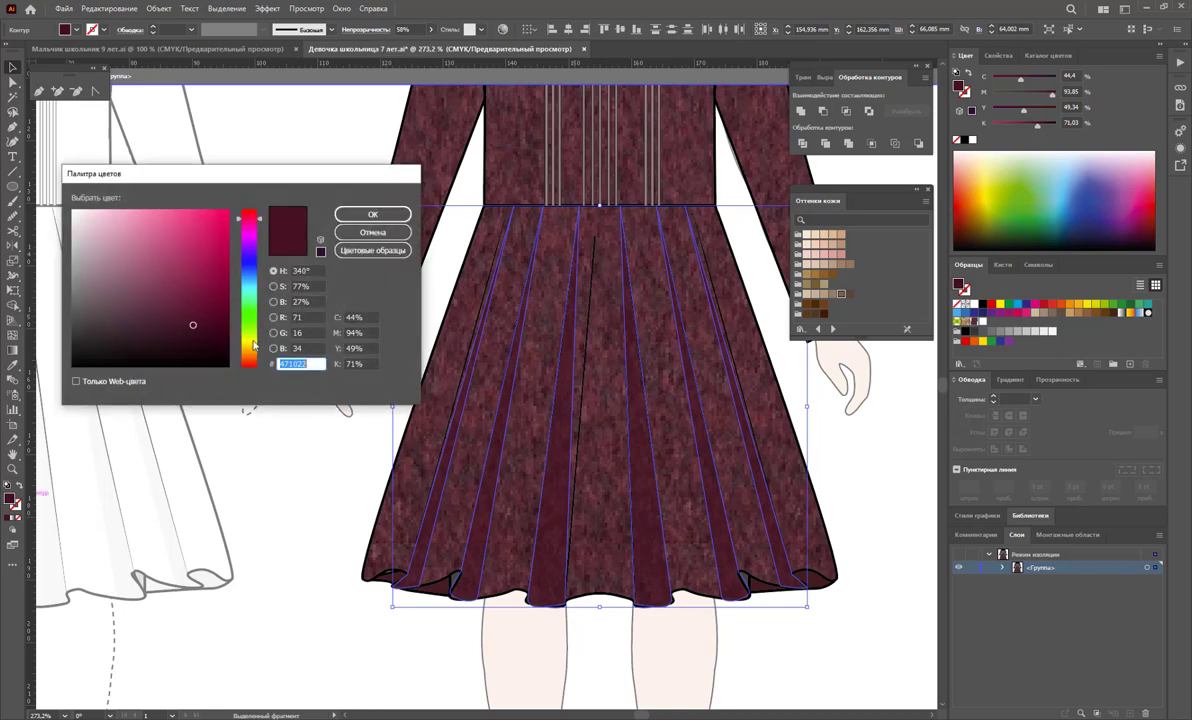
pyautogui.click(184, 330)
pyautogui.click(372, 214)
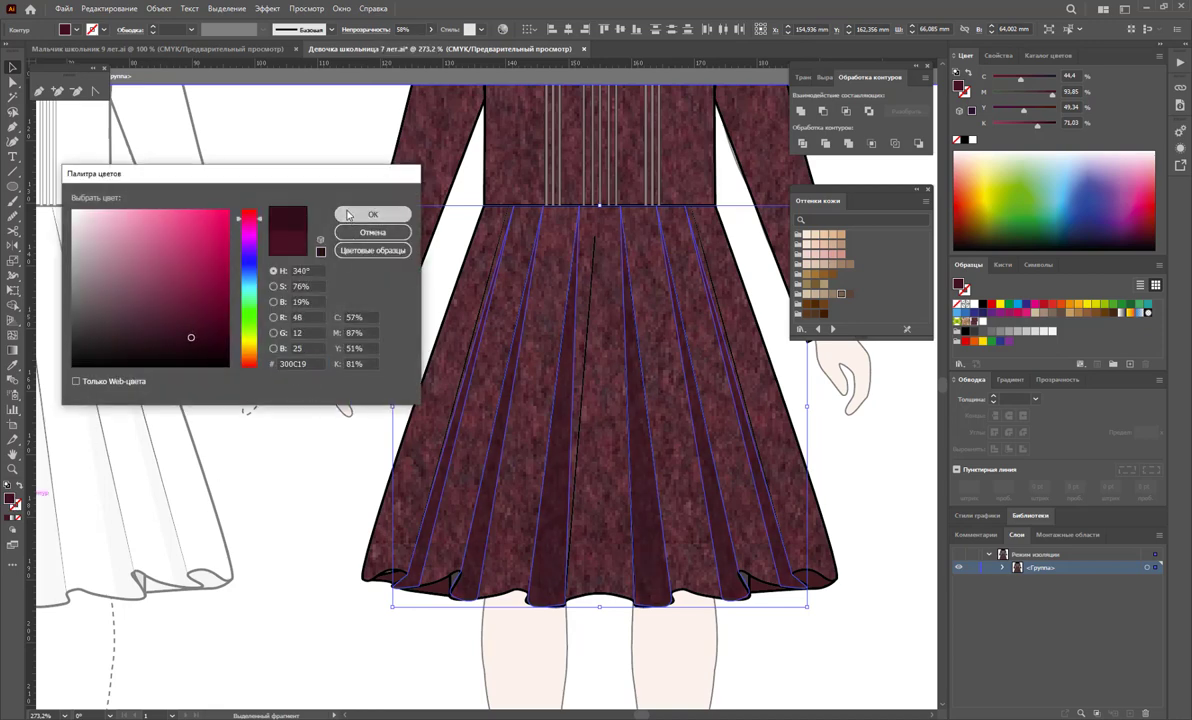
pyautogui.click(280, 170)
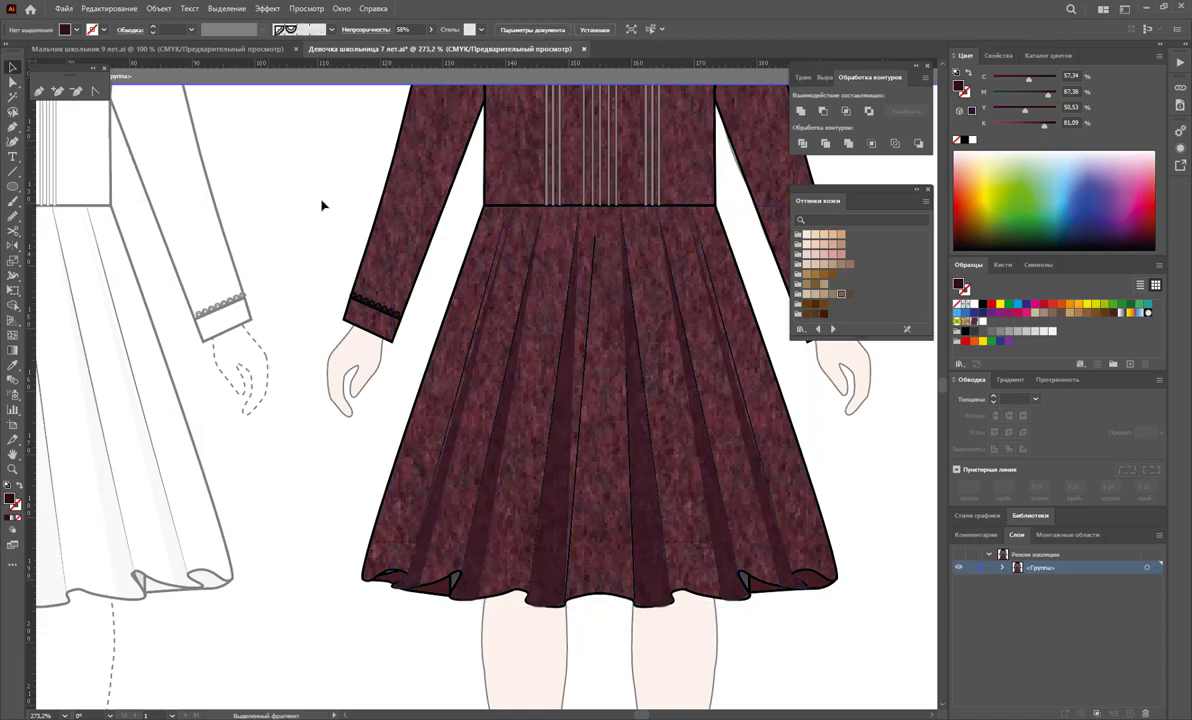
# Zoom in on the collar and bodice and isolate the left collar group.
pyautogui.hotkey('ctrl', '-')
pyautogui.hotkey('ctrl', '-')
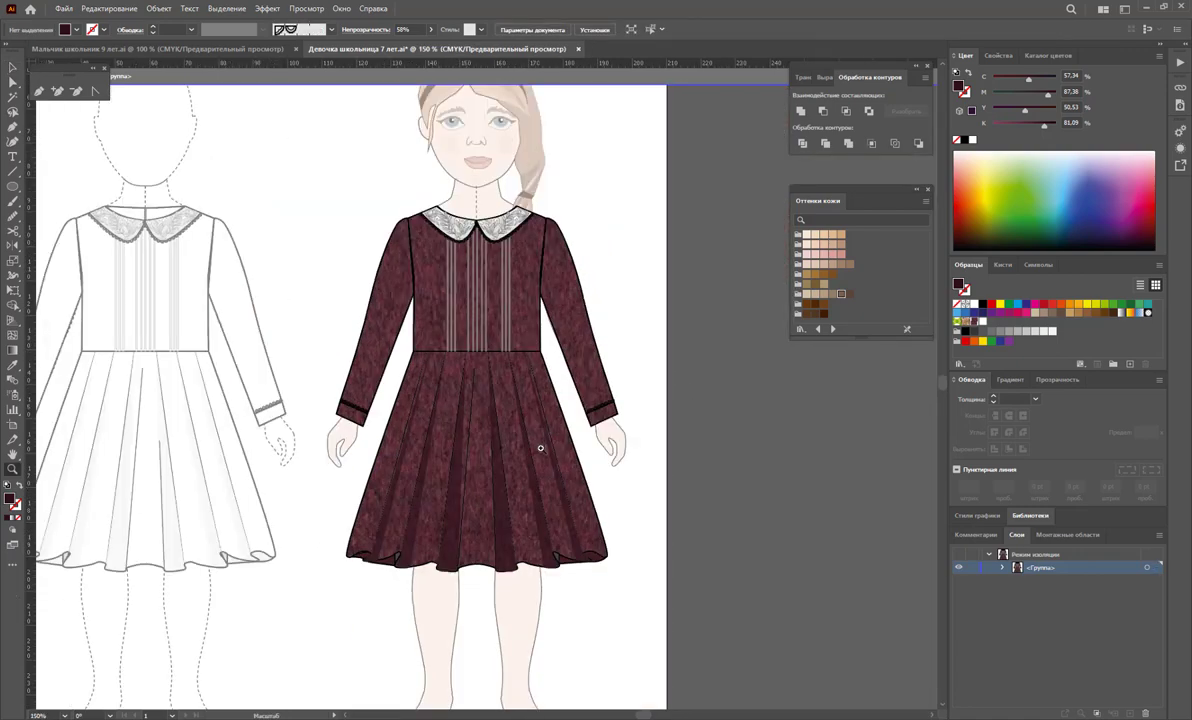
pyautogui.scroll(2, 540, 400)
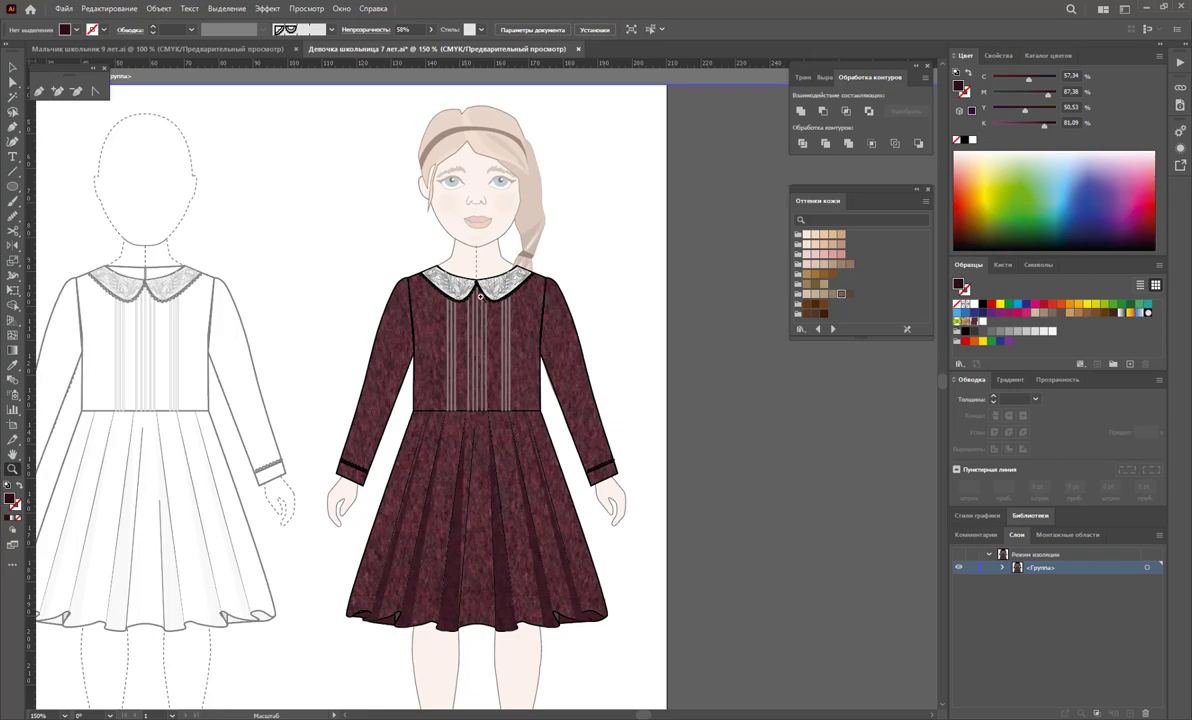
pyautogui.moveTo(448, 274); pyautogui.dragTo(753, 407)
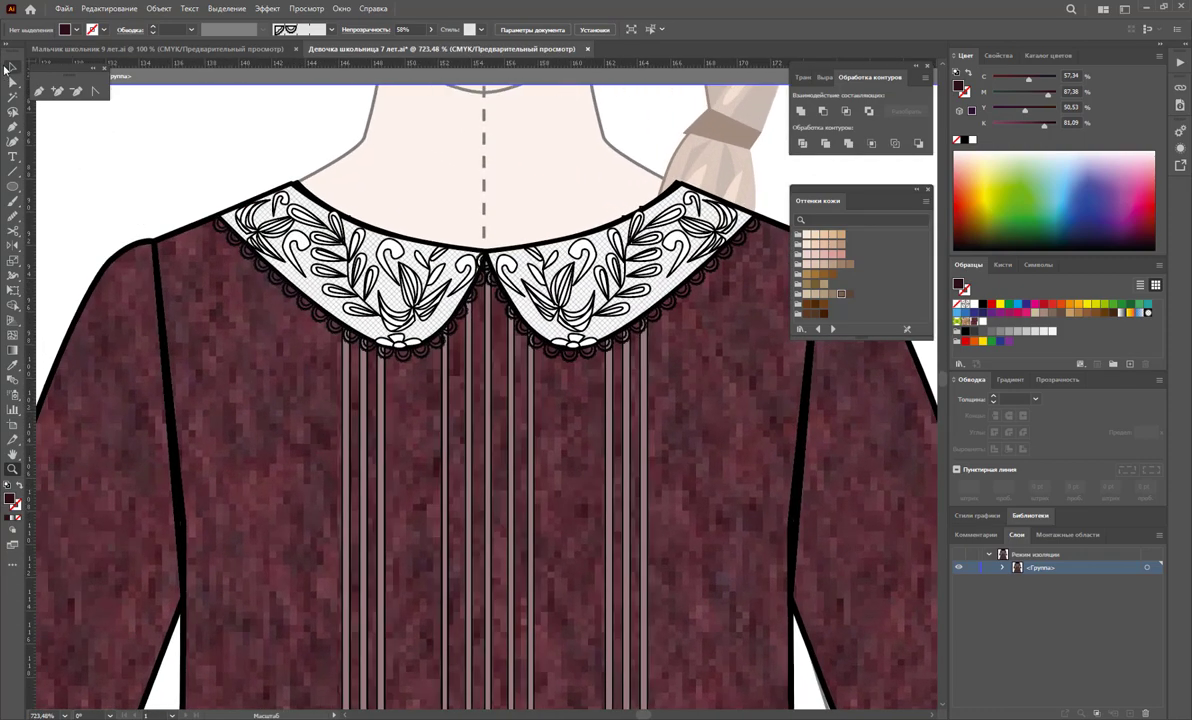
pyautogui.click(12, 66)
pyautogui.click(291, 264)
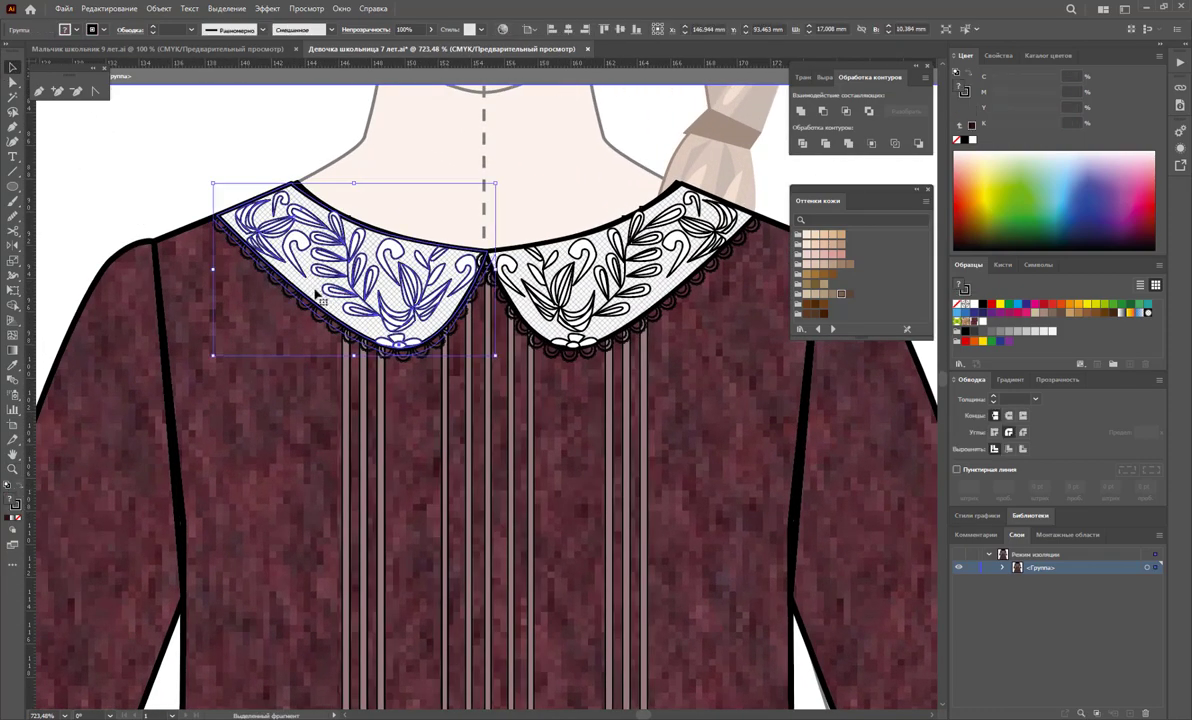
pyautogui.doubleClick(313, 285)
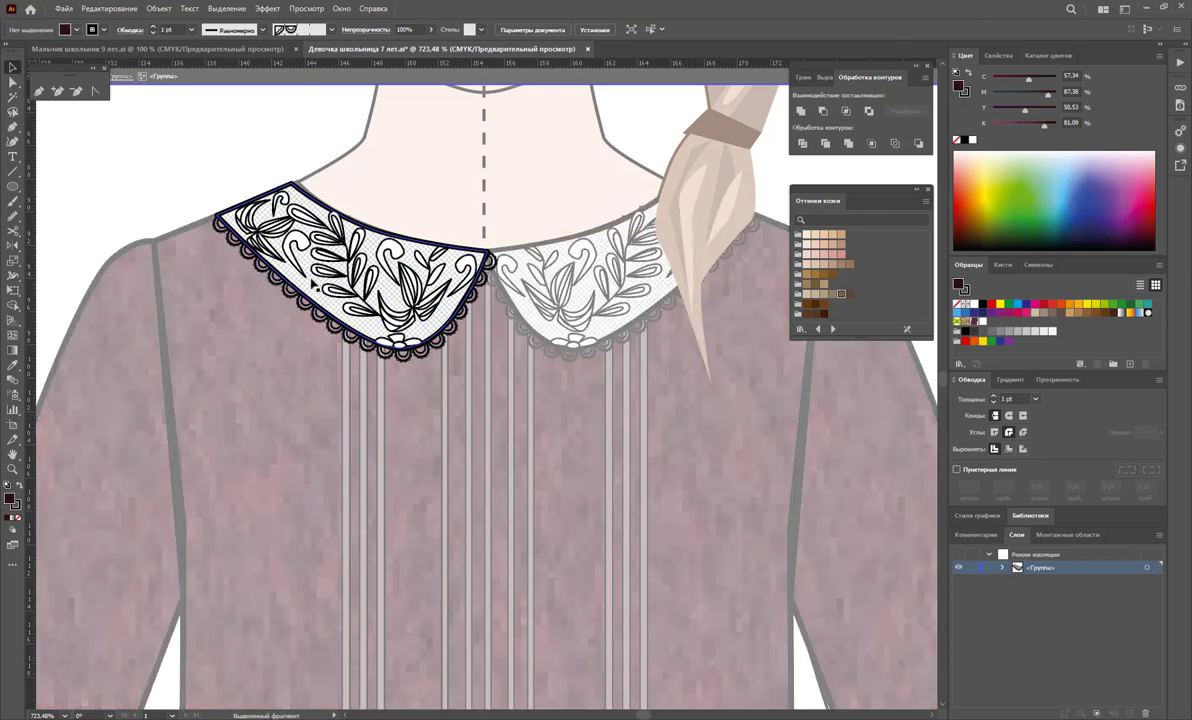
# Set the small square beside the collar to no fill, then exit isolation.
pyautogui.click(312, 284)
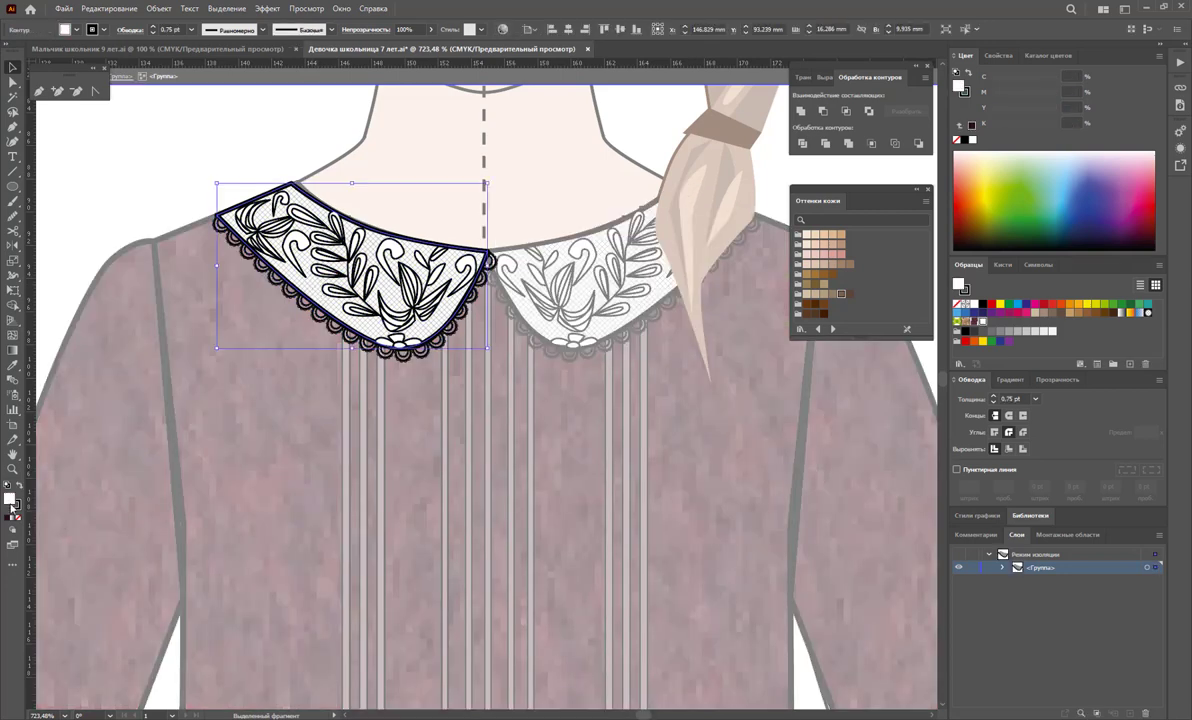
pyautogui.click(132, 178)
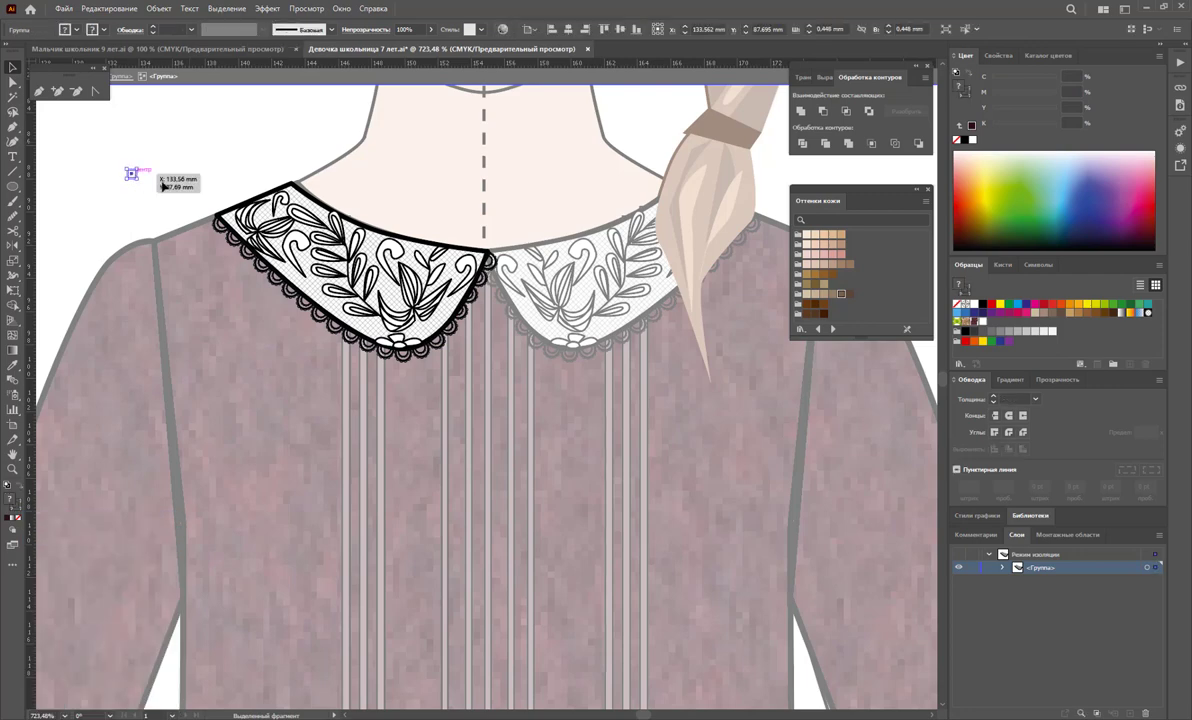
pyautogui.click(226, 168)
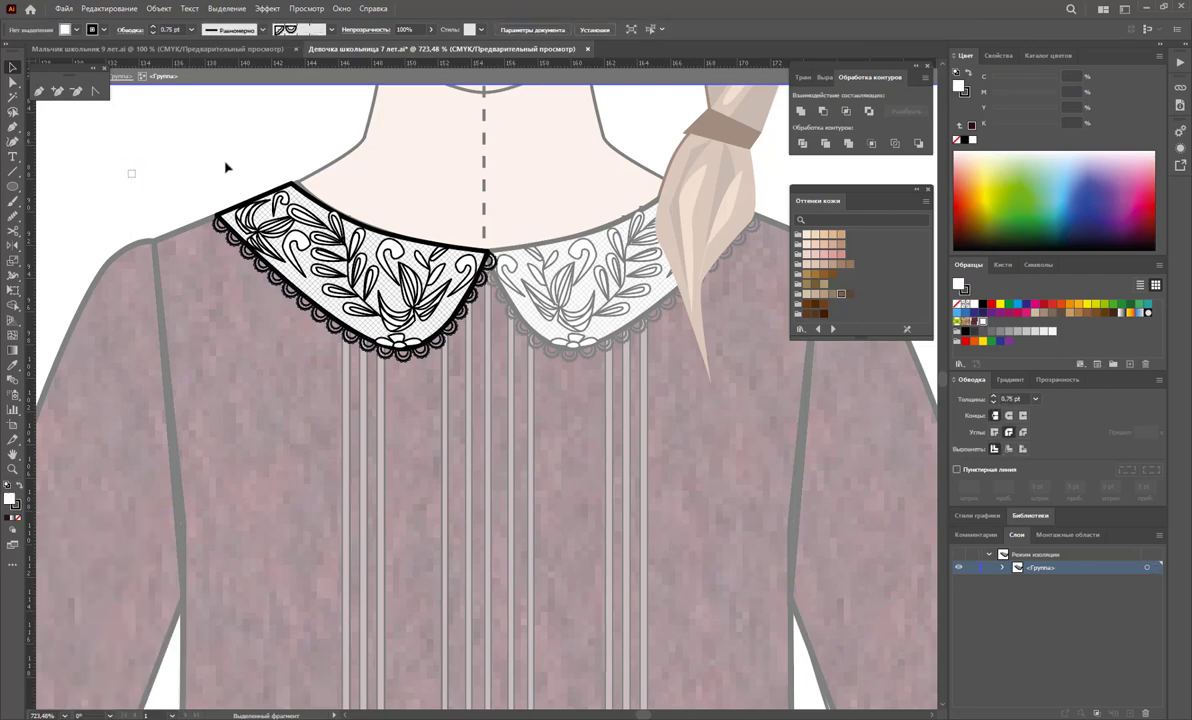
pyautogui.click(130, 176)
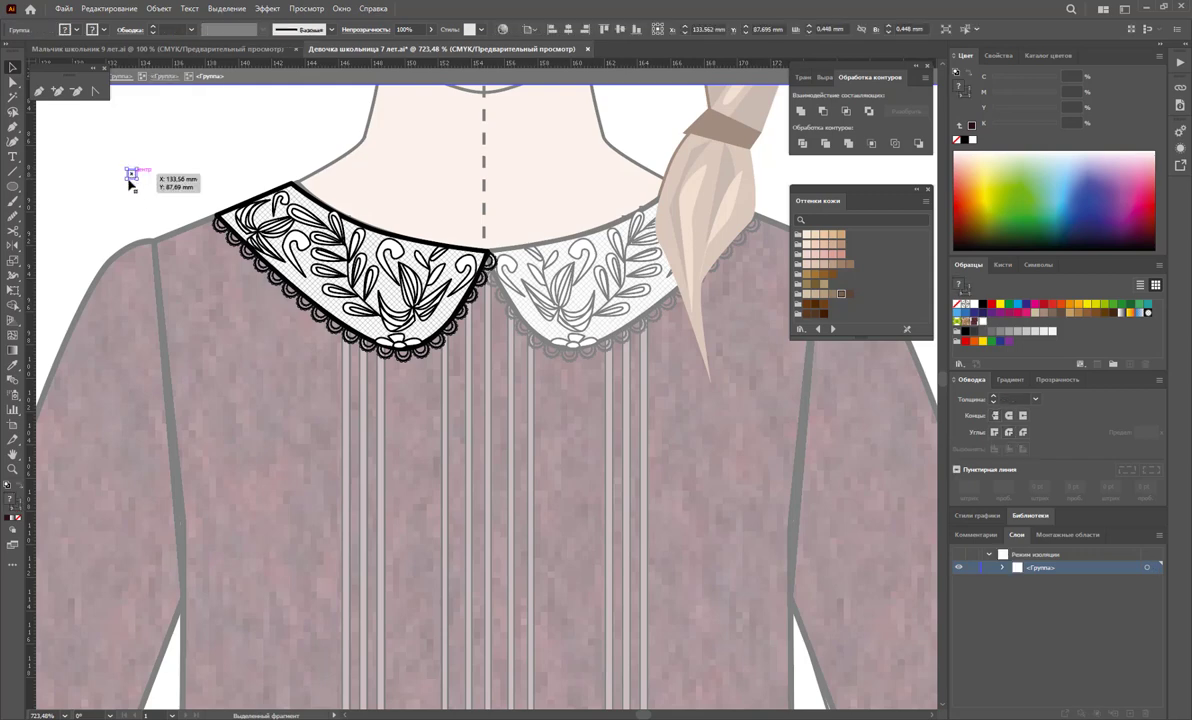
pyautogui.moveTo(130, 183); pyautogui.dragTo(130, 178)
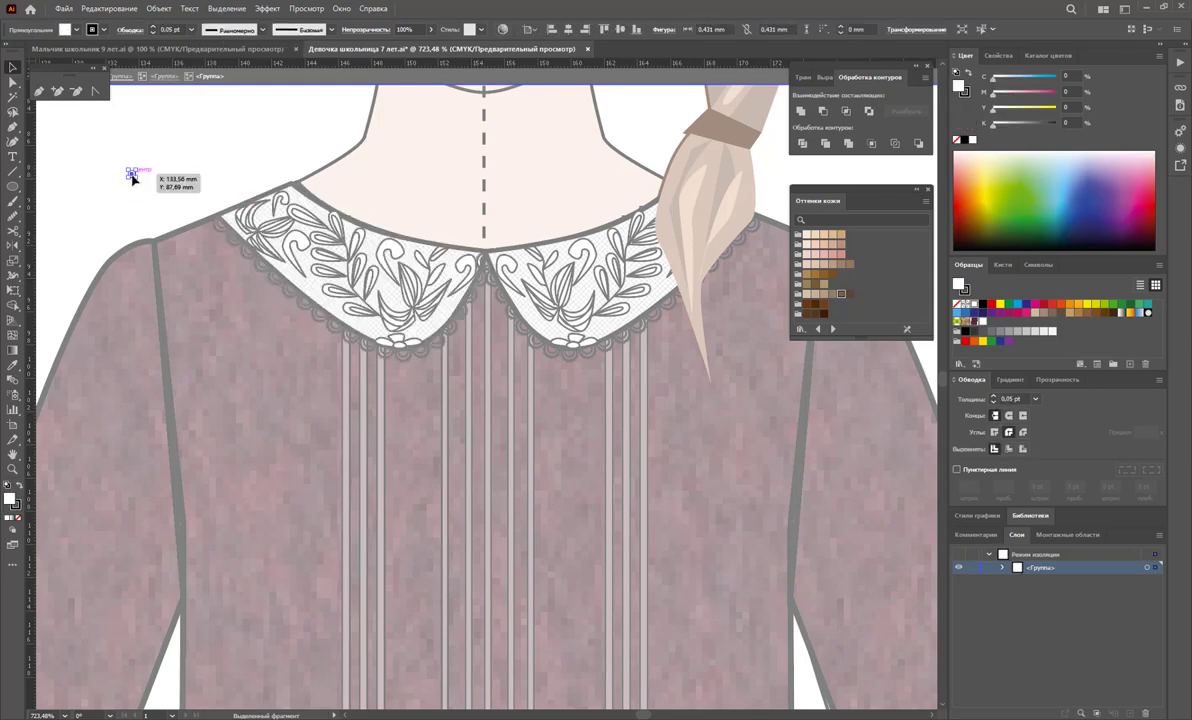
pyautogui.click(16, 519)
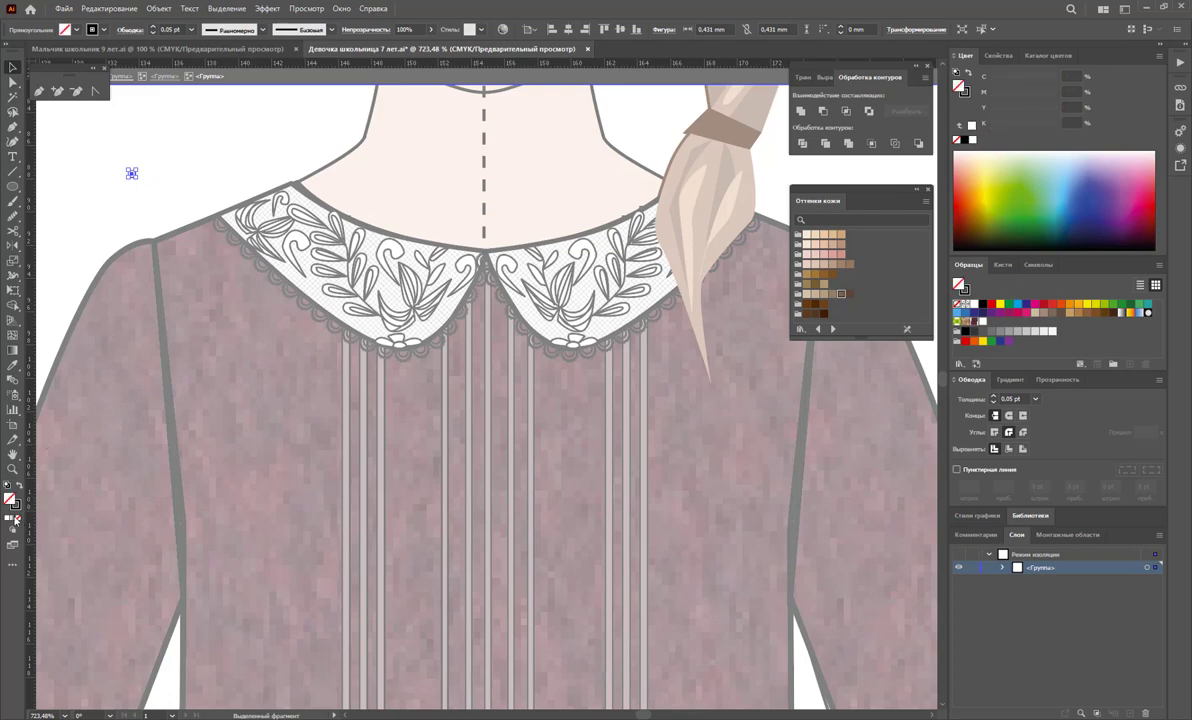
pyautogui.click(16, 510)
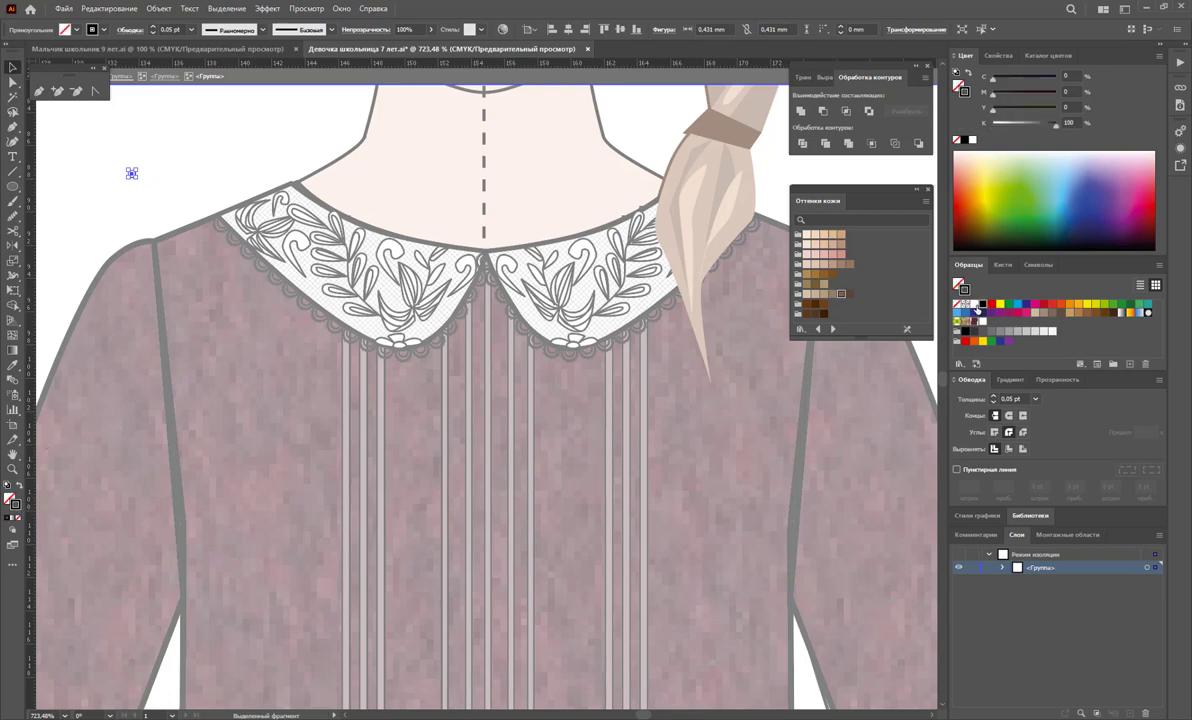
pyautogui.doubleClick(194, 162)
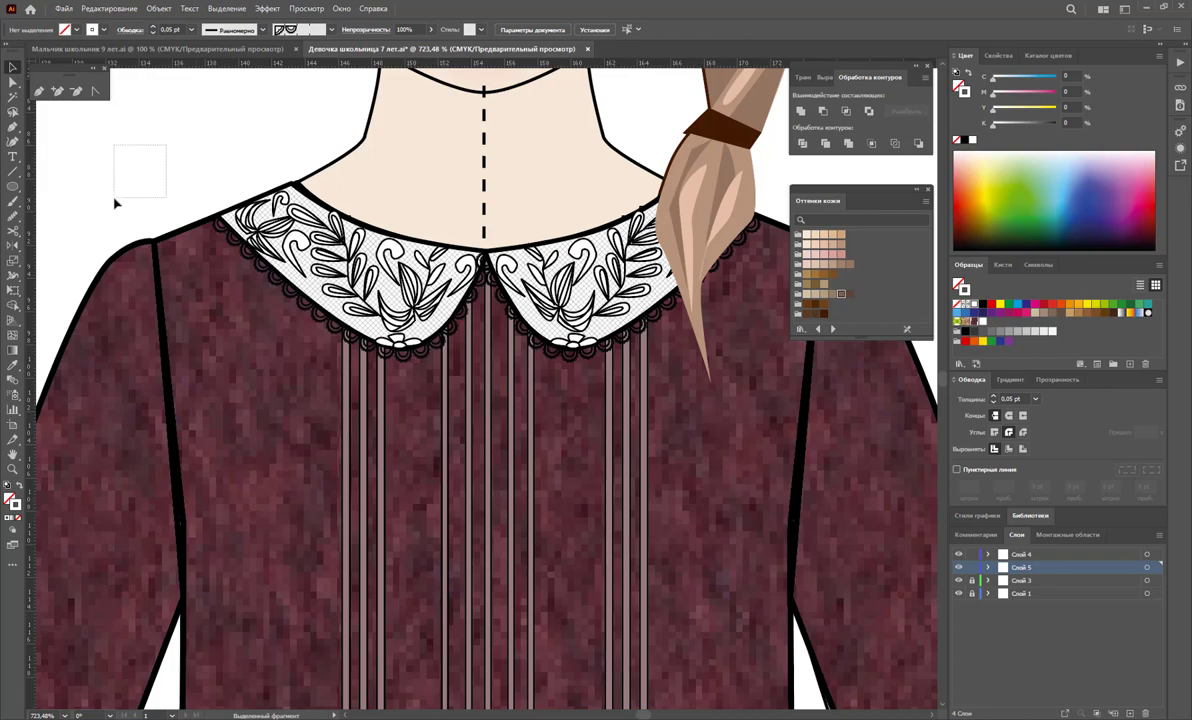
# Isolate the dress artwork and then the left collar group within it.
pyautogui.click(128, 185)
pyautogui.click(163, 153)
pyautogui.click(141, 204)
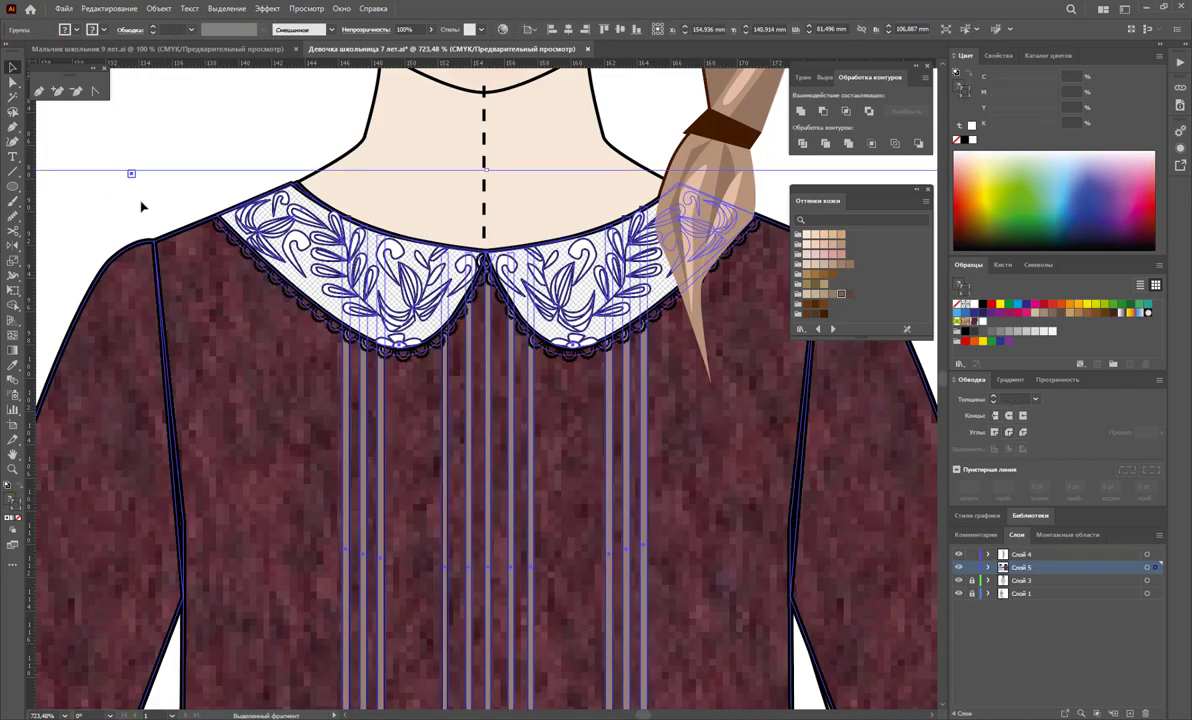
pyautogui.click(149, 176)
pyautogui.click(152, 165)
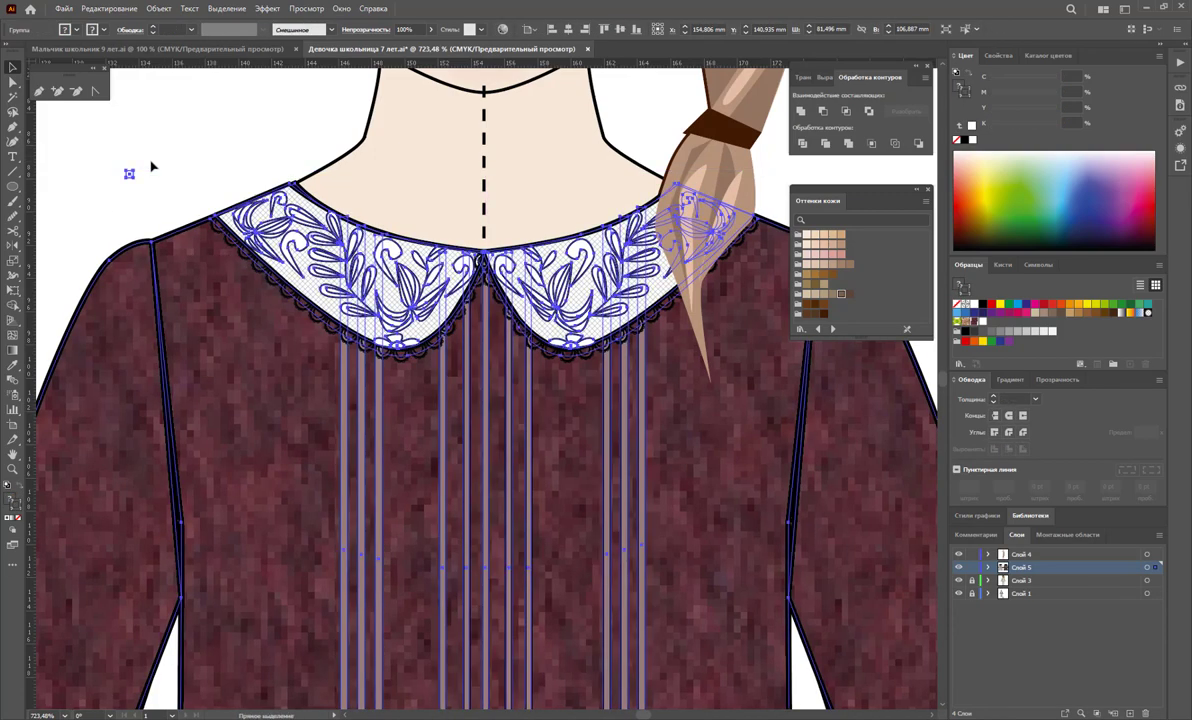
pyautogui.doubleClick(156, 165)
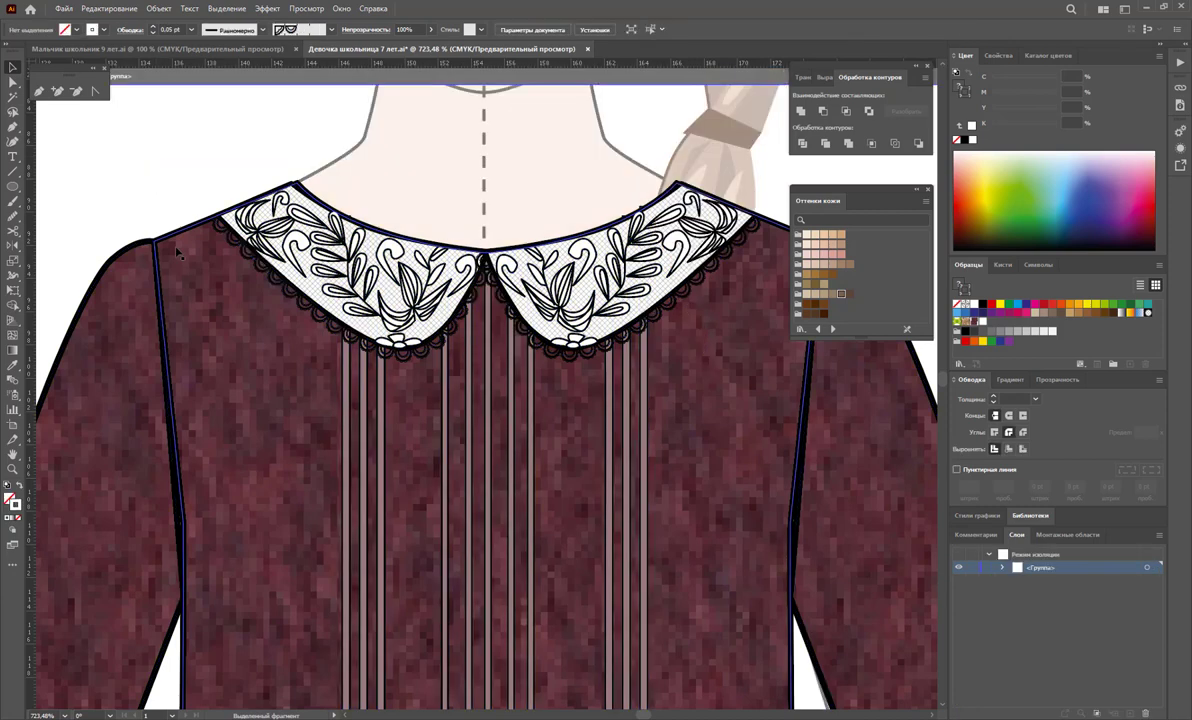
pyautogui.moveTo(108, 148); pyautogui.dragTo(133, 203)
pyautogui.click(152, 160)
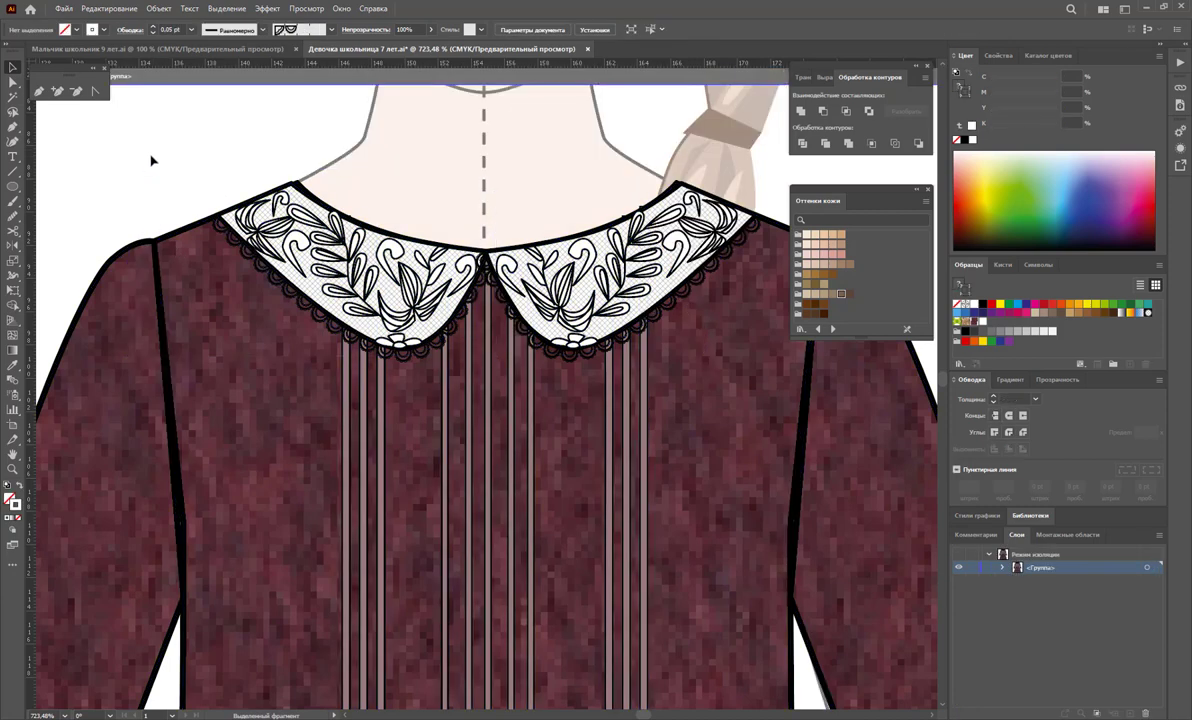
pyautogui.moveTo(152, 160); pyautogui.dragTo(122, 184)
pyautogui.doubleClick(133, 175)
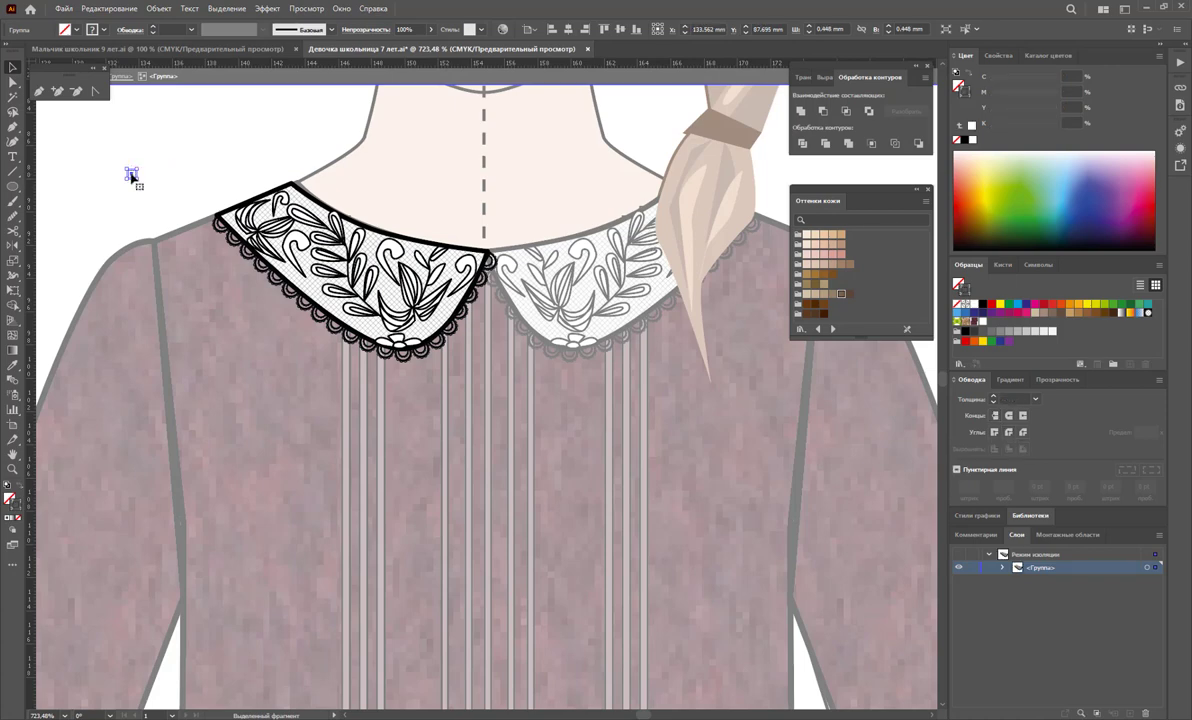
# Set the left collar outline's fill to None so the burgundy shows through.
pyautogui.moveTo(131, 173)
pyautogui.mouseDown()
pyautogui.moveTo(980, 289)
pyautogui.moveTo(131, 173)
pyautogui.mouseUp()
pyautogui.click(190, 179)
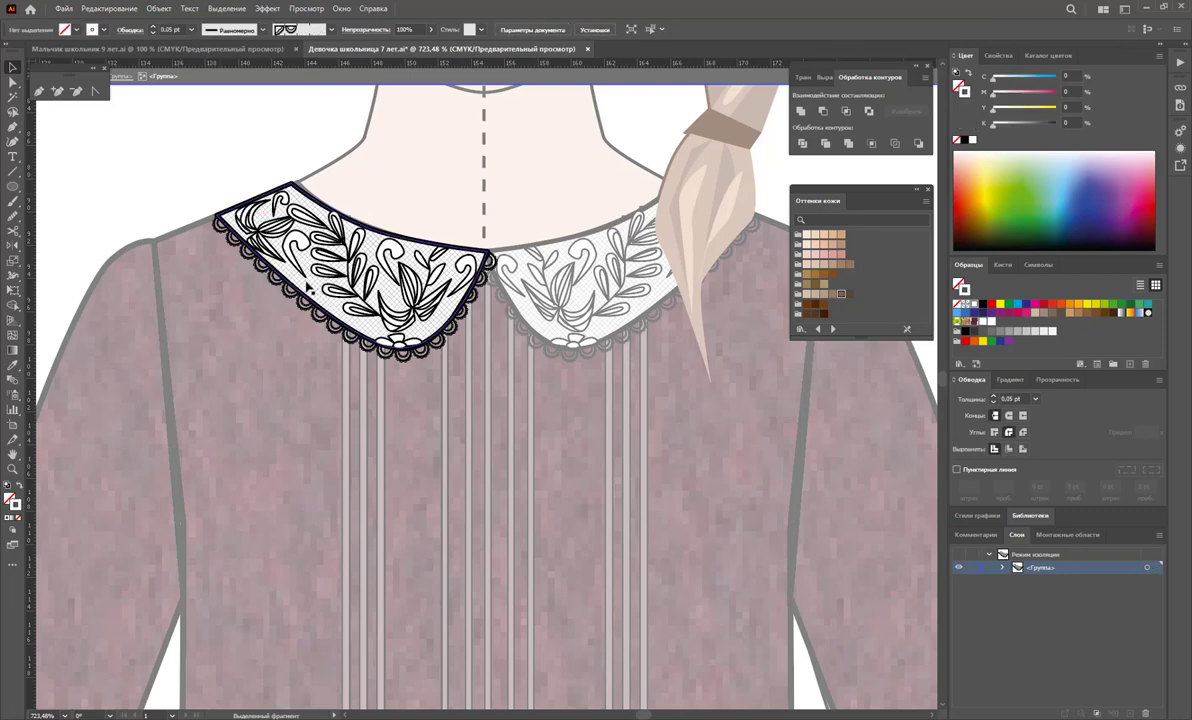
pyautogui.click(295, 270)
pyautogui.click(9, 497)
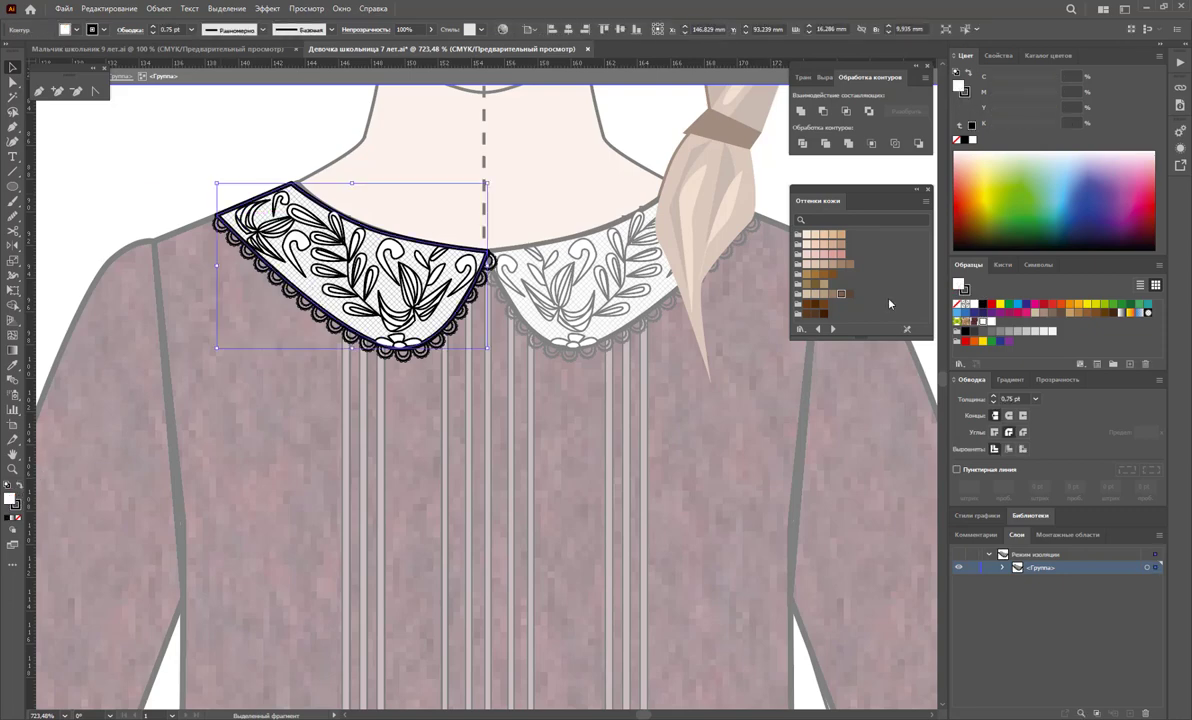
pyautogui.press('/')
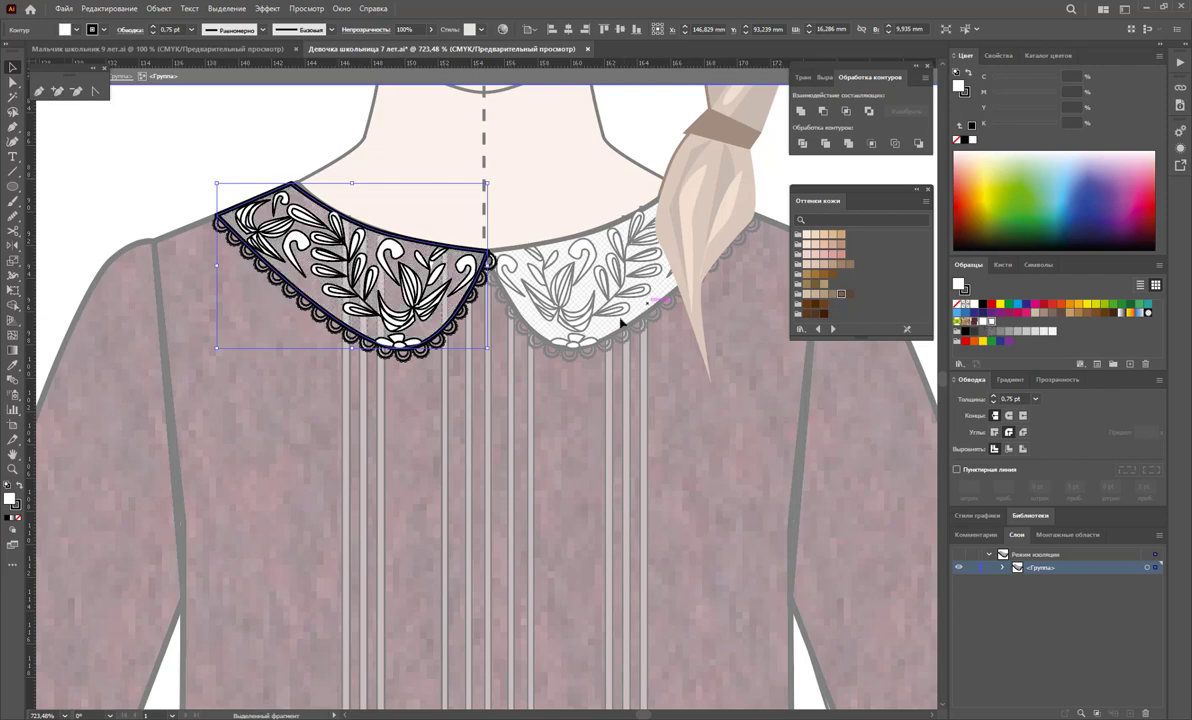
pyautogui.click(588, 288)
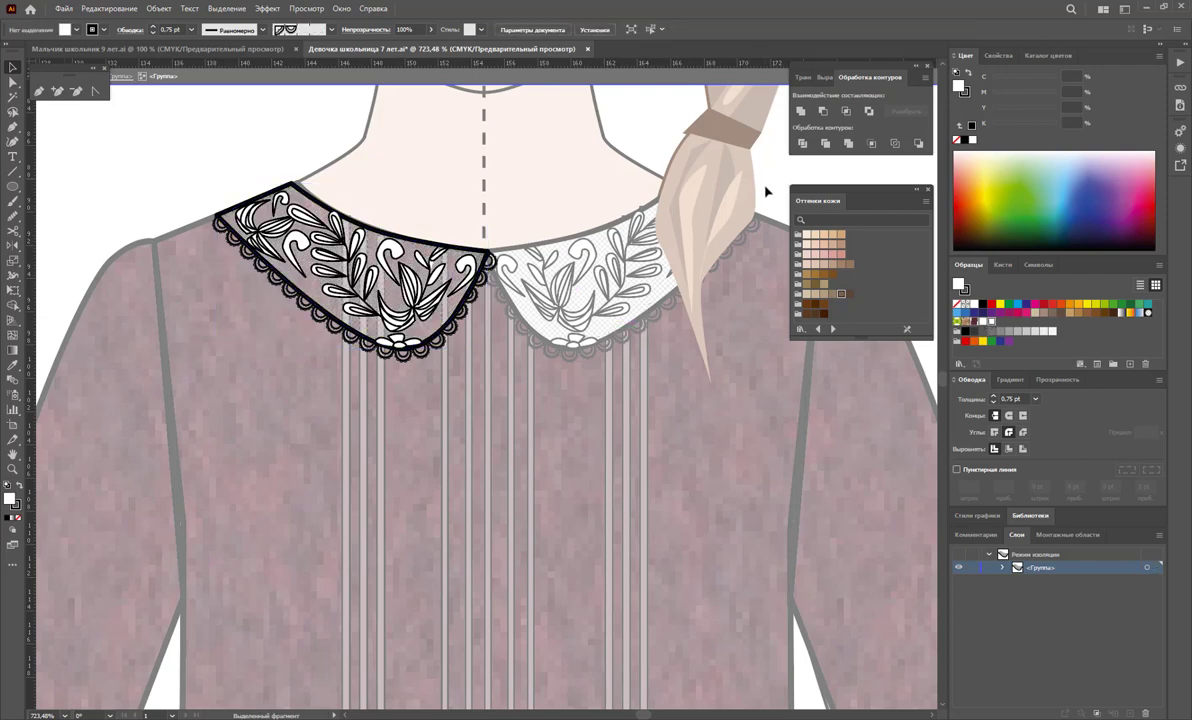
pyautogui.hotkey('ctrl', 'z')
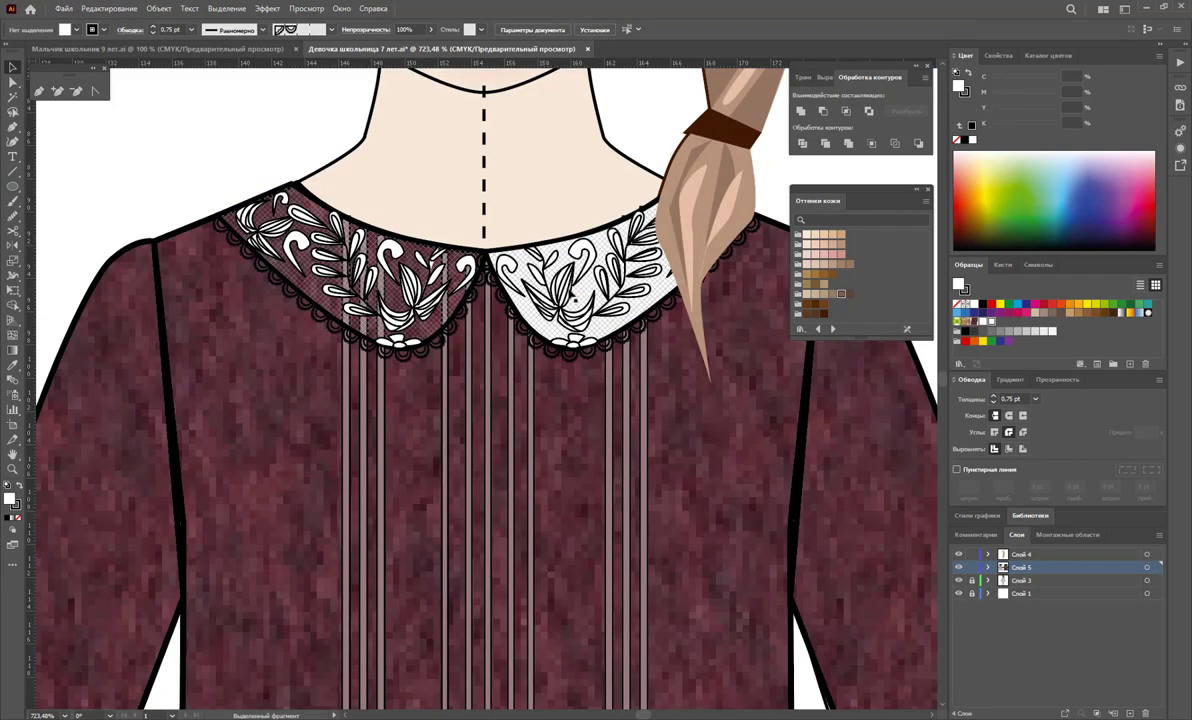
# Return to the full artwork and clear the right collar's fill in isolation.
pyautogui.hotkey('ctrl', 'z')
pyautogui.hotkey('ctrl', 'z')
pyautogui.hotkey('ctrl', 'z')
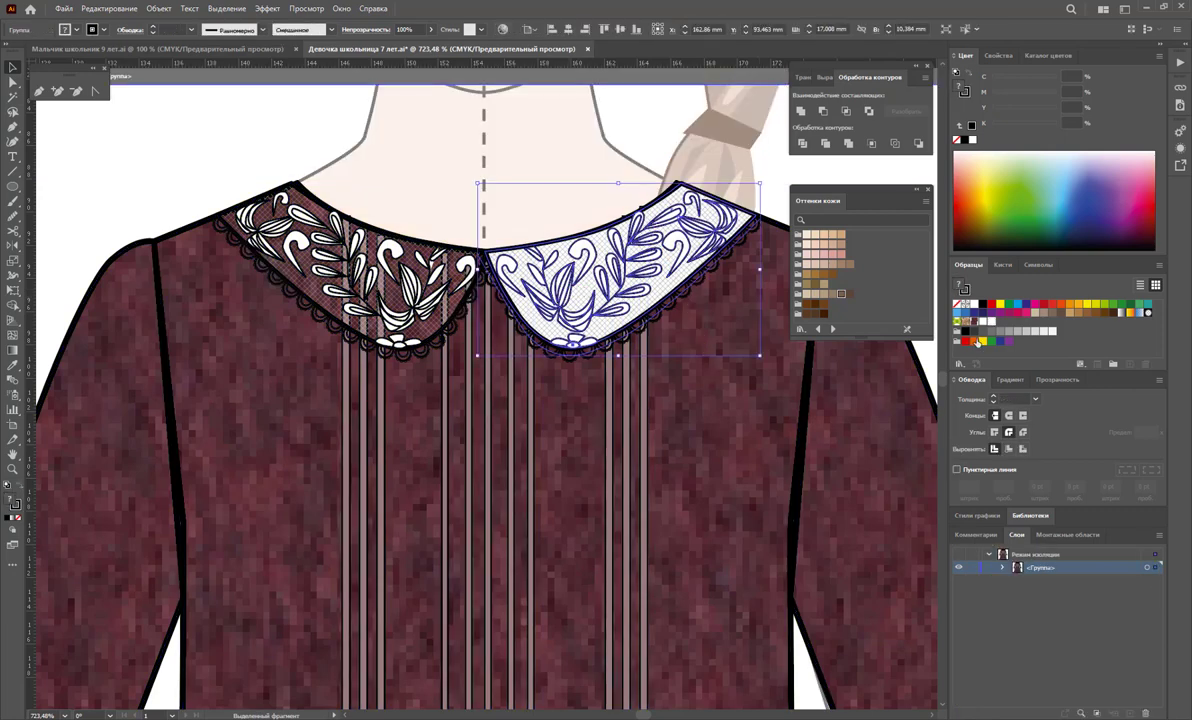
pyautogui.doubleClick(653, 289)
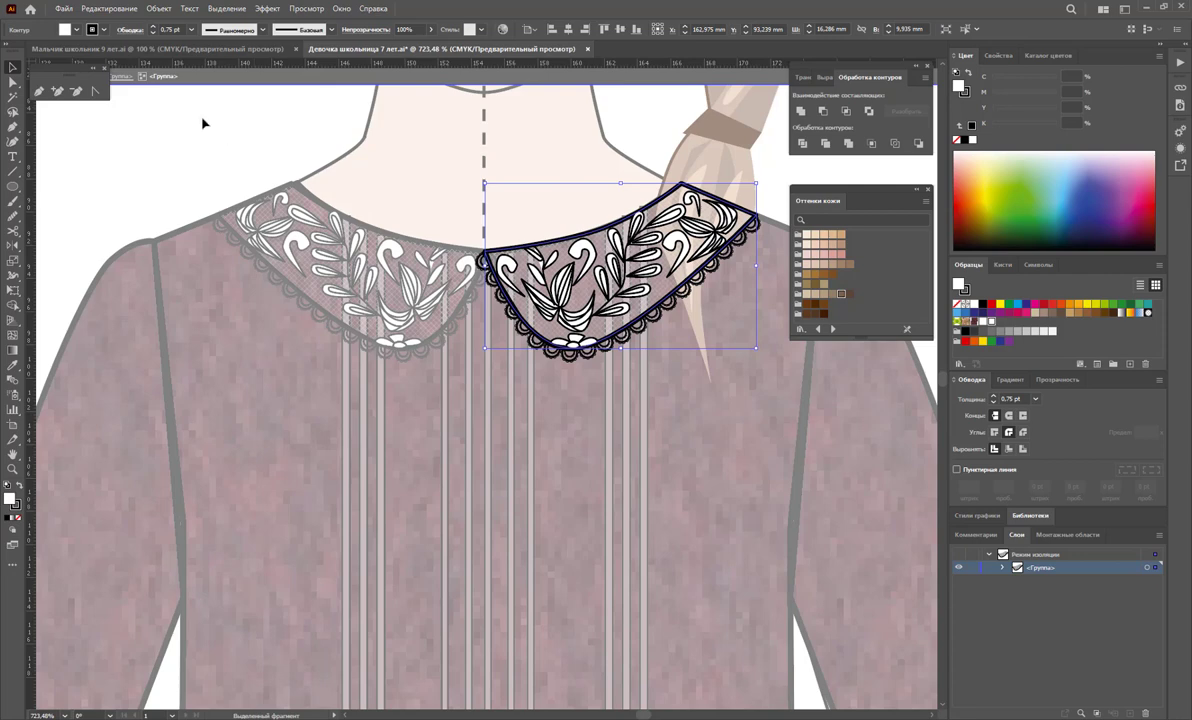
pyautogui.doubleClick(230, 155)
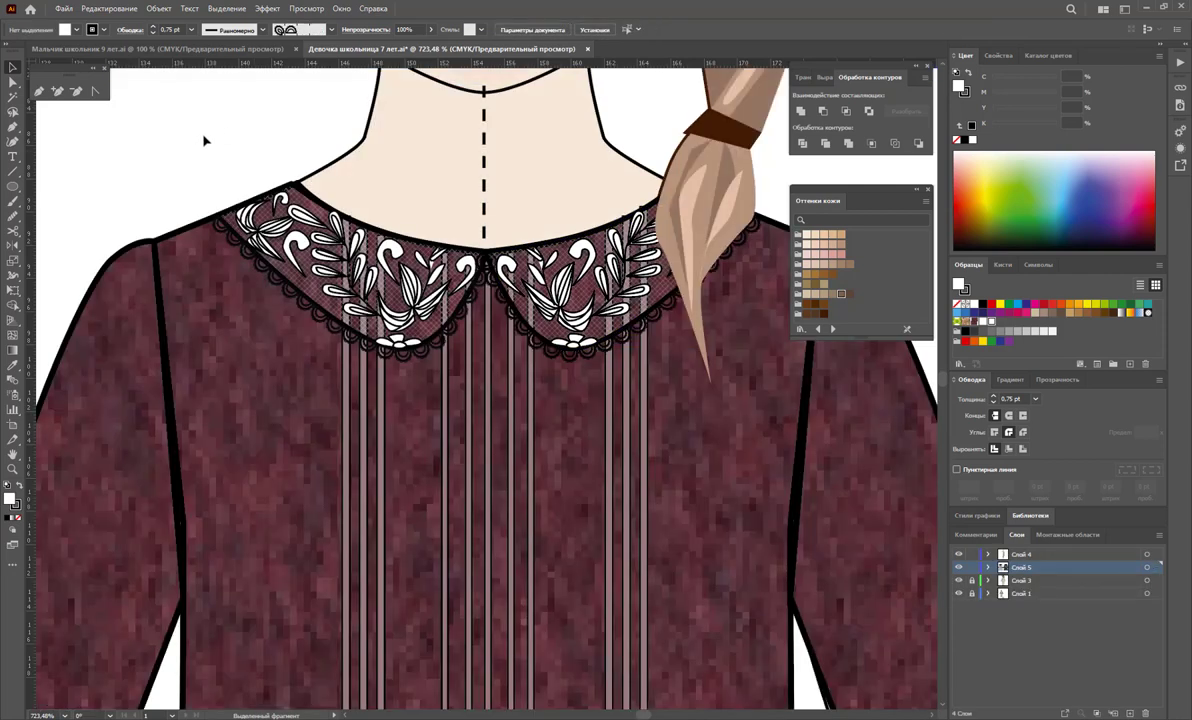
# Isolate the left collar group again and select the small tile group beside it.
pyautogui.click(300, 245)
pyautogui.doubleClick(296, 270)
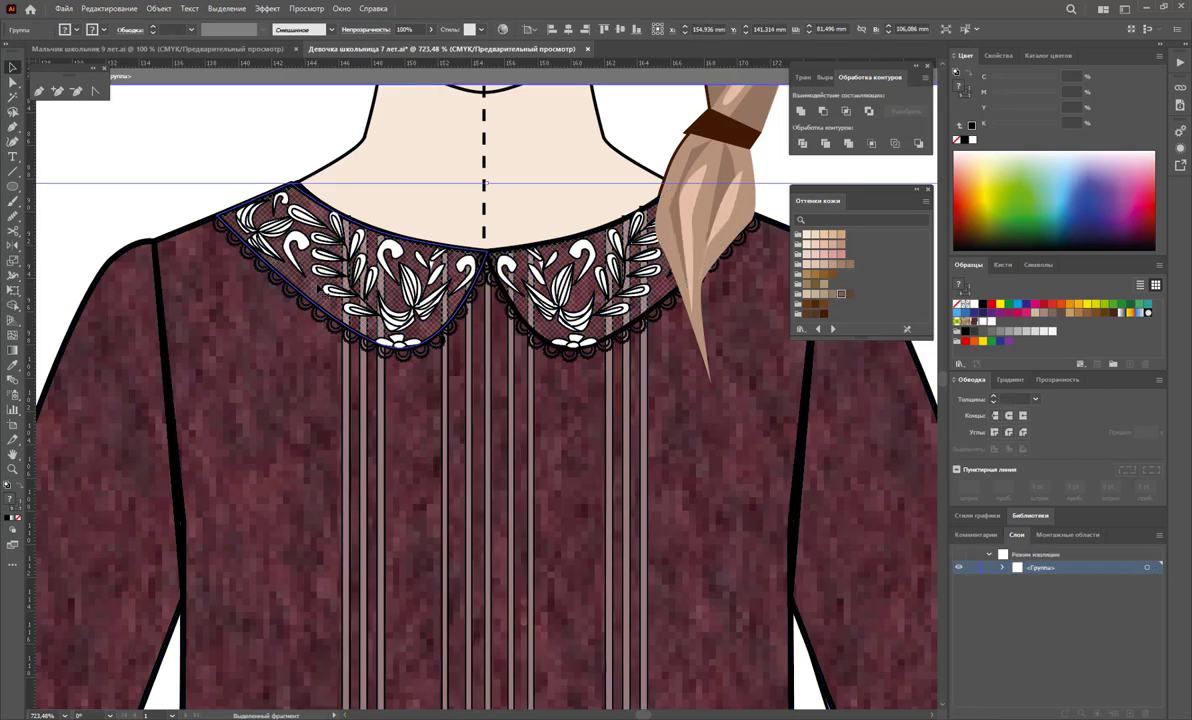
pyautogui.doubleClick(318, 289)
pyautogui.click(318, 289)
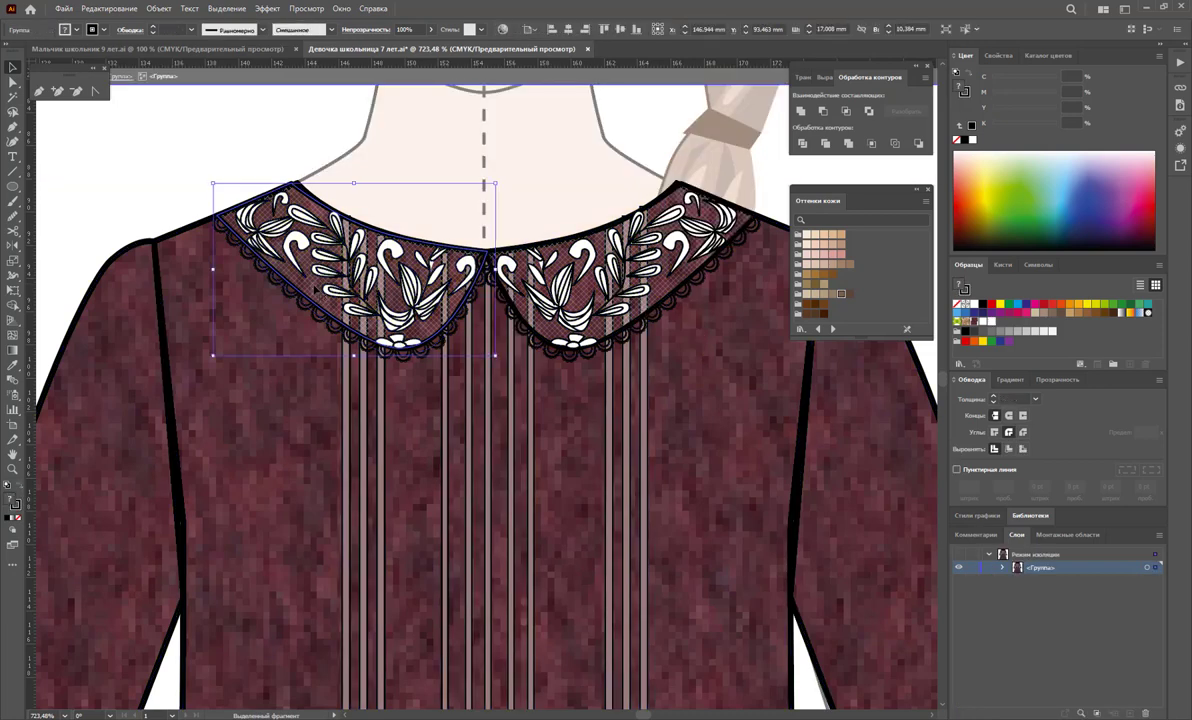
pyautogui.doubleClick(298, 270)
pyautogui.click(298, 272)
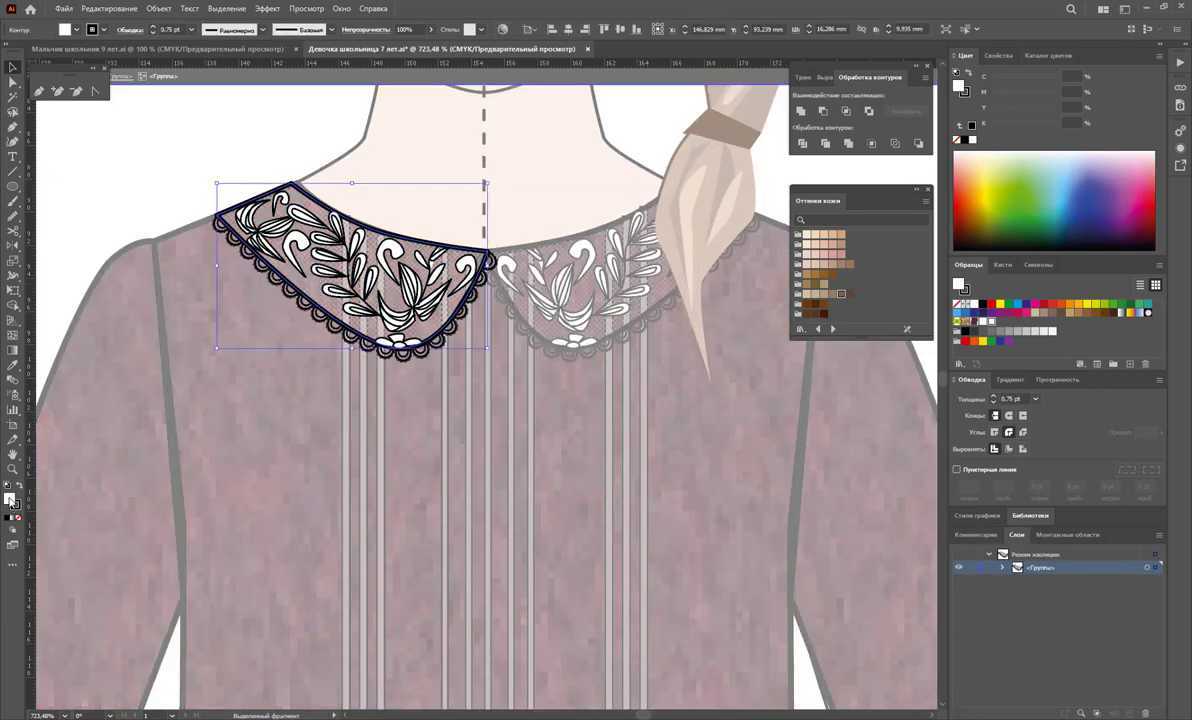
pyautogui.click(140, 212)
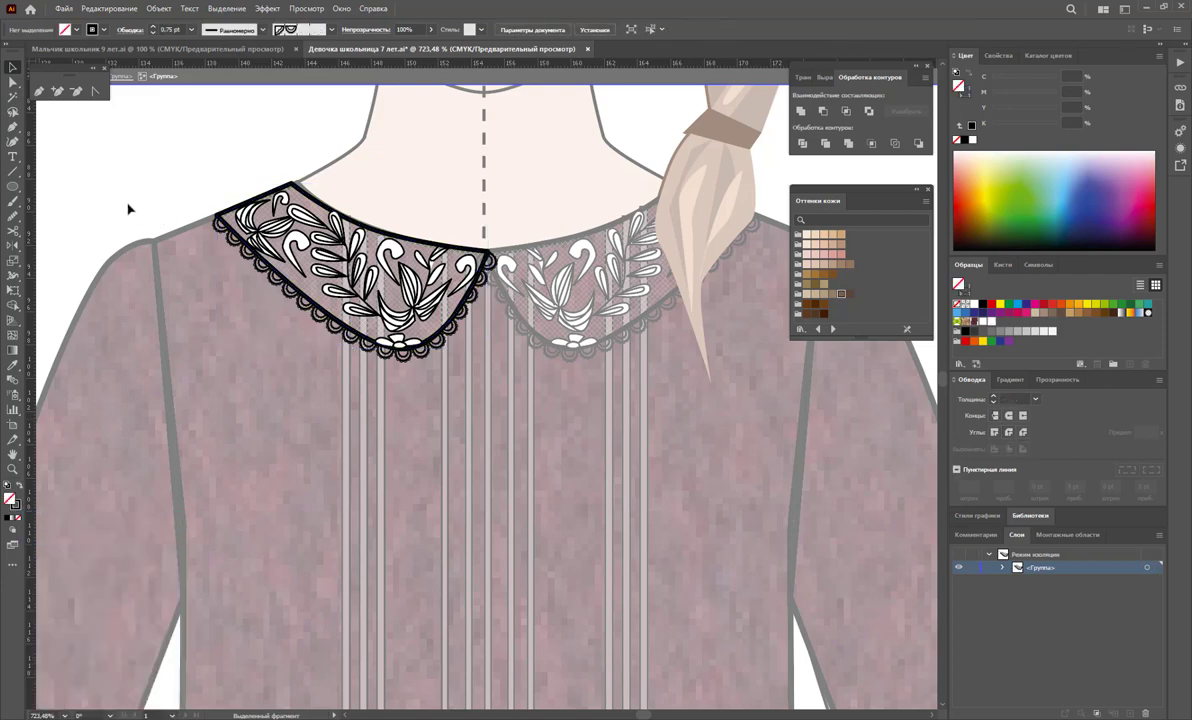
pyautogui.click(133, 200)
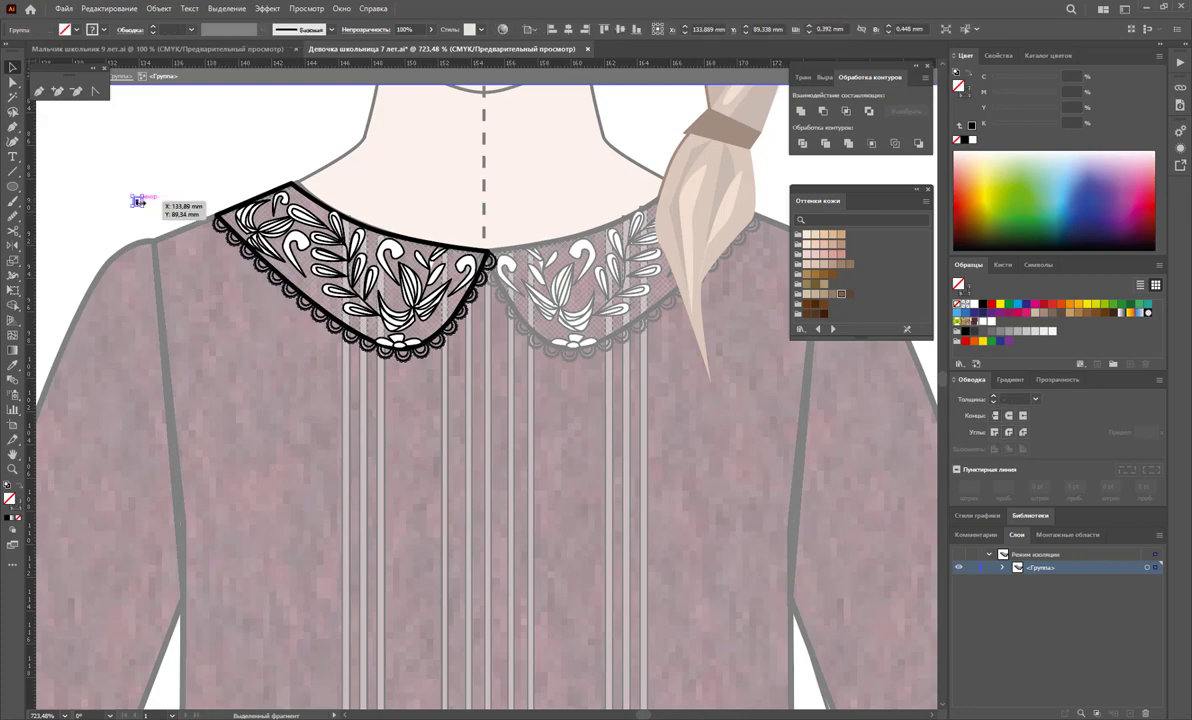
# Zoom onto the small tile, isolate its rectangle and set its stroke weight to 0.15 pt.
pyautogui.click(12, 468)
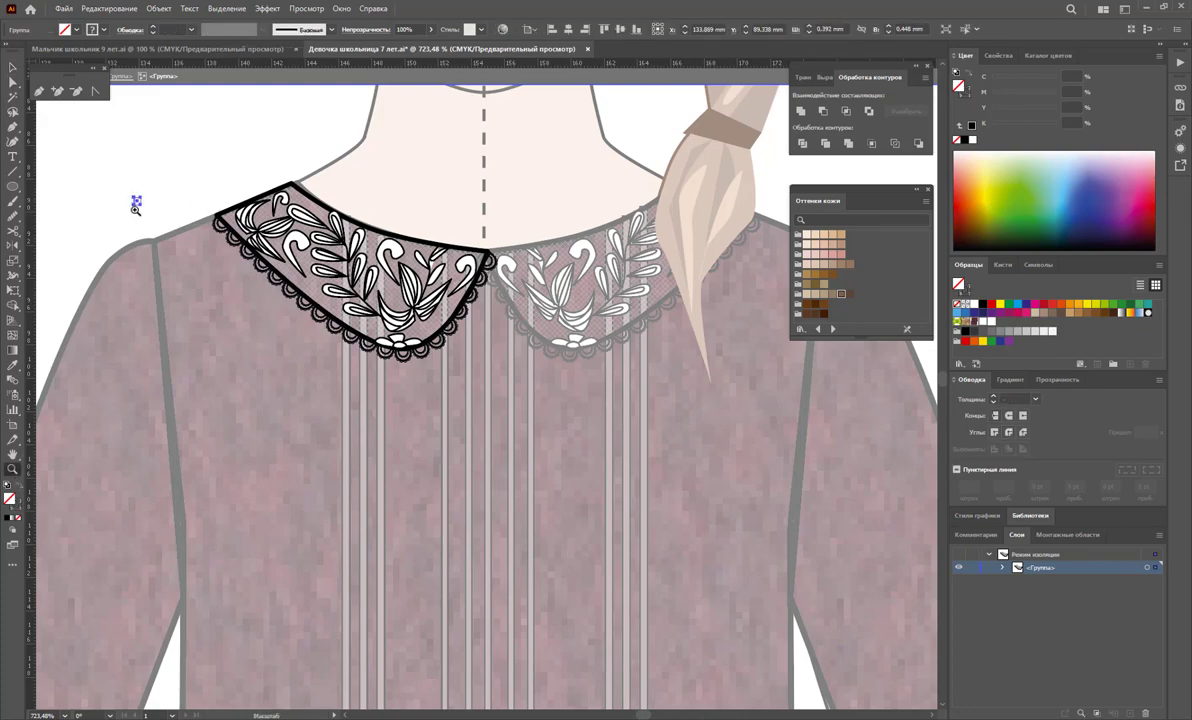
pyautogui.moveTo(128, 188); pyautogui.dragTo(510, 342)
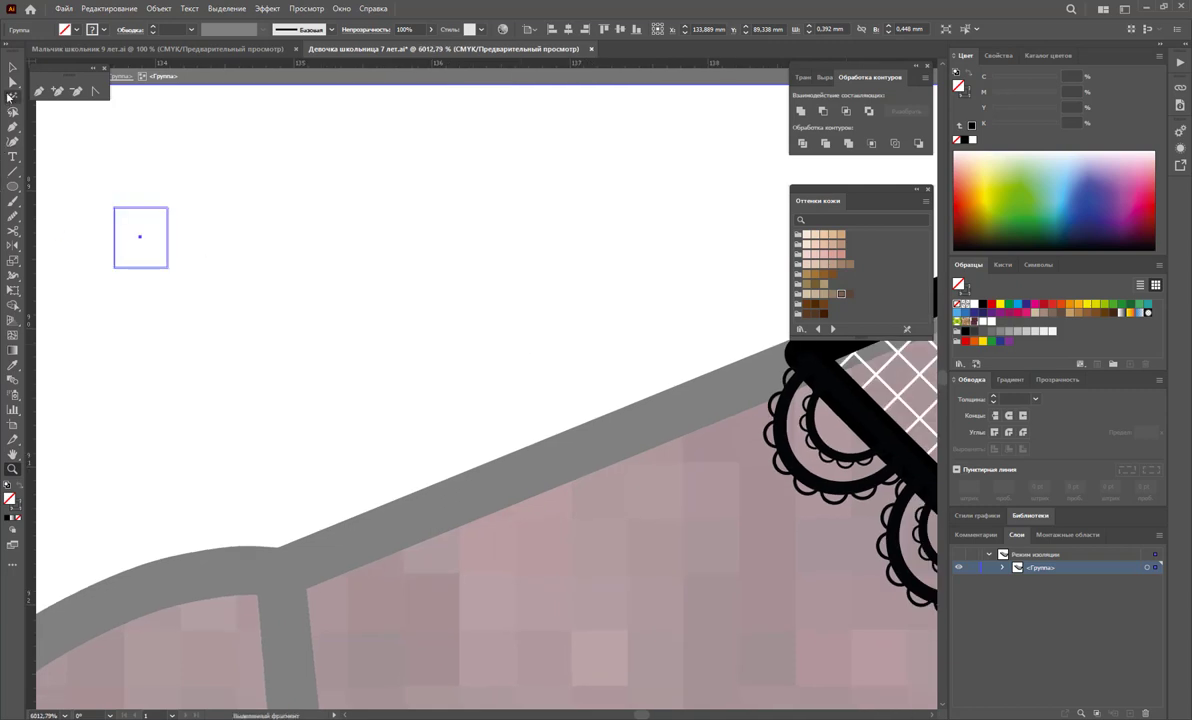
pyautogui.click(12, 82)
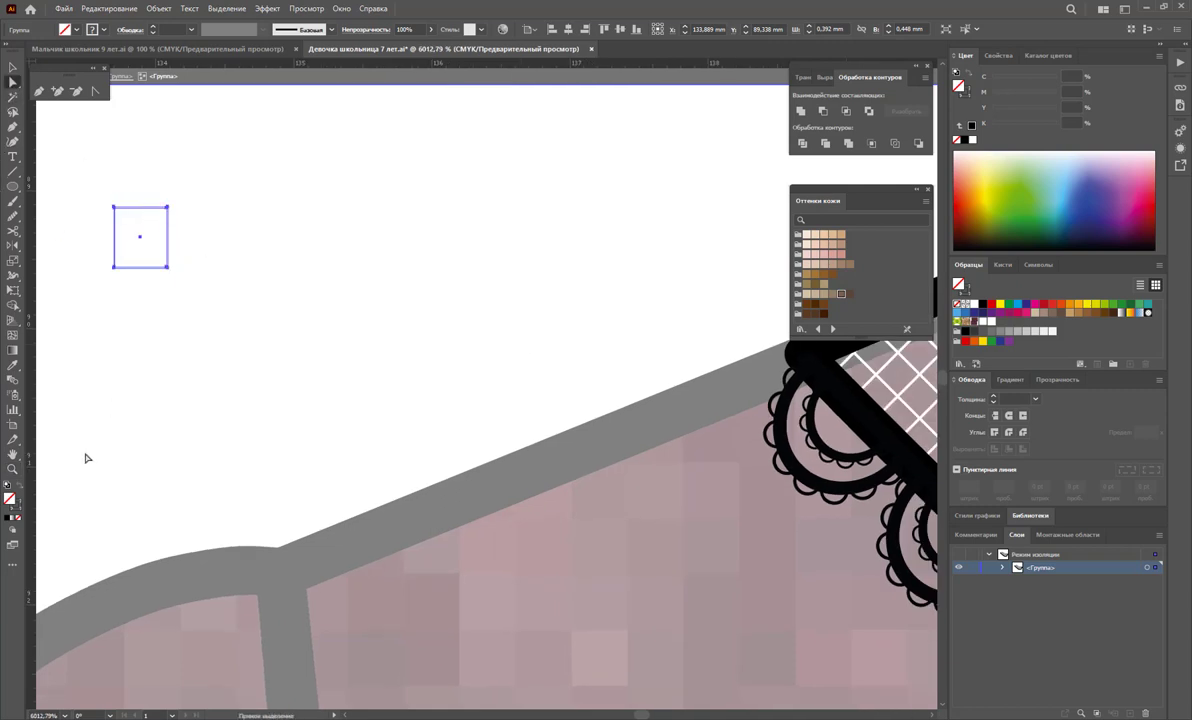
pyautogui.click(12, 66)
pyautogui.moveTo(225, 165); pyautogui.dragTo(97, 333)
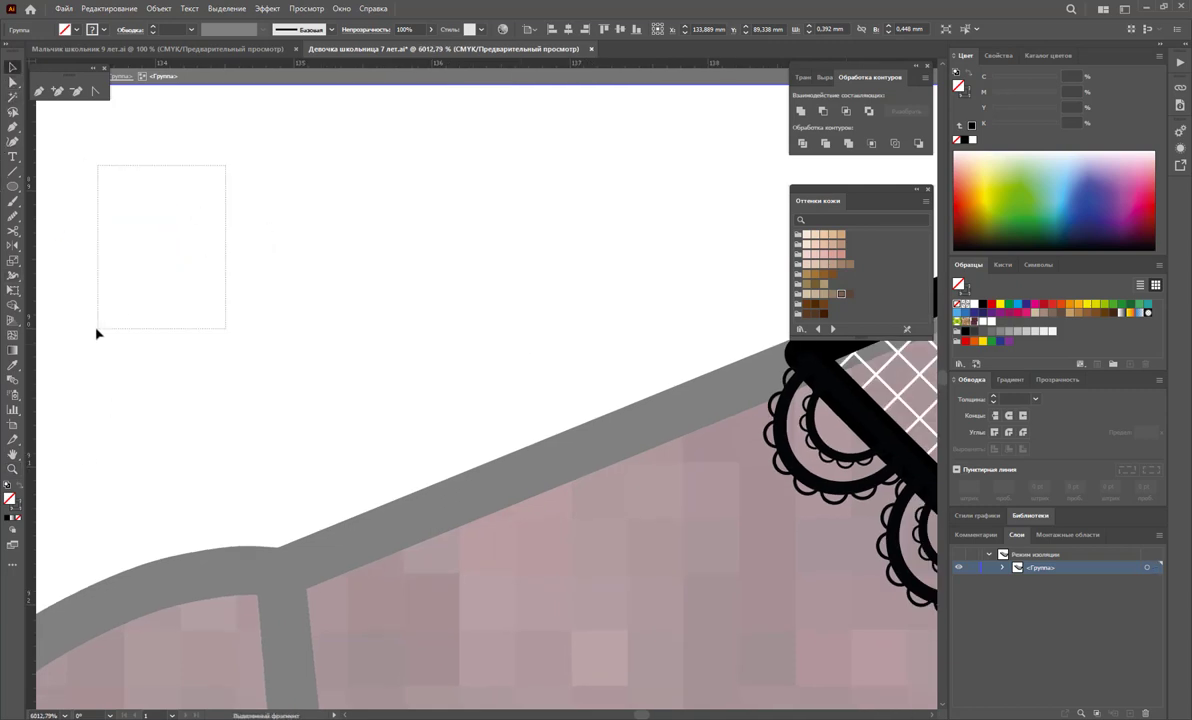
pyautogui.doubleClick(168, 231)
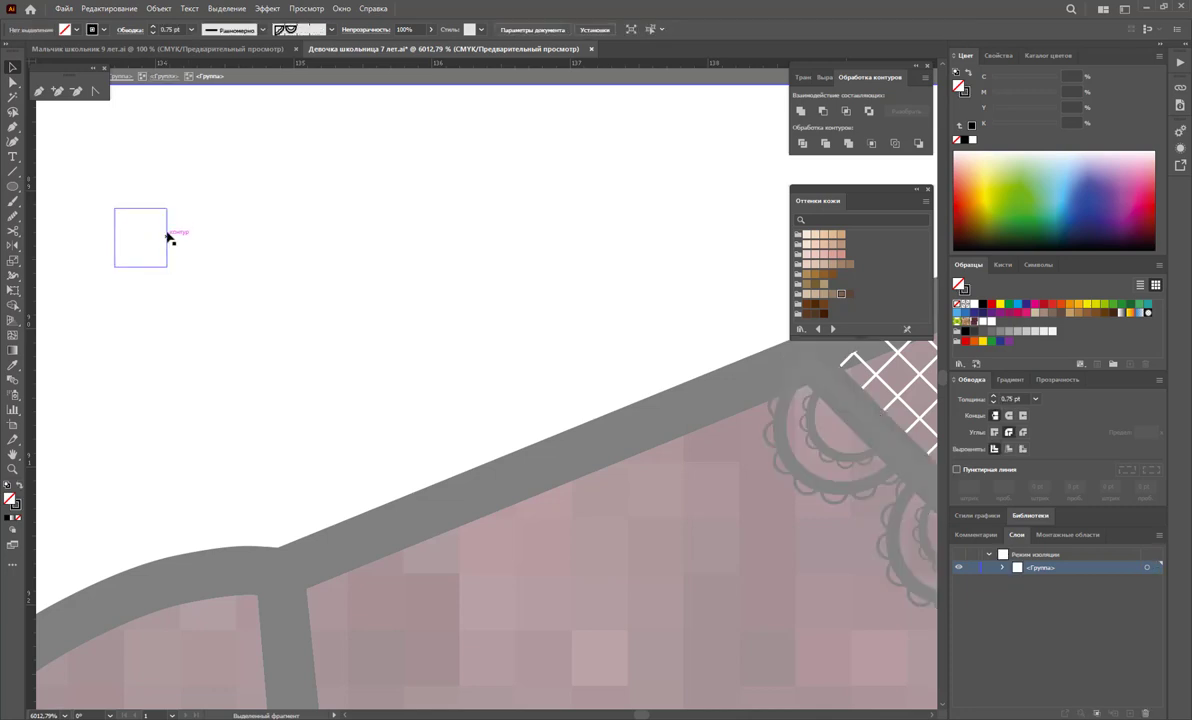
pyautogui.click(17, 506)
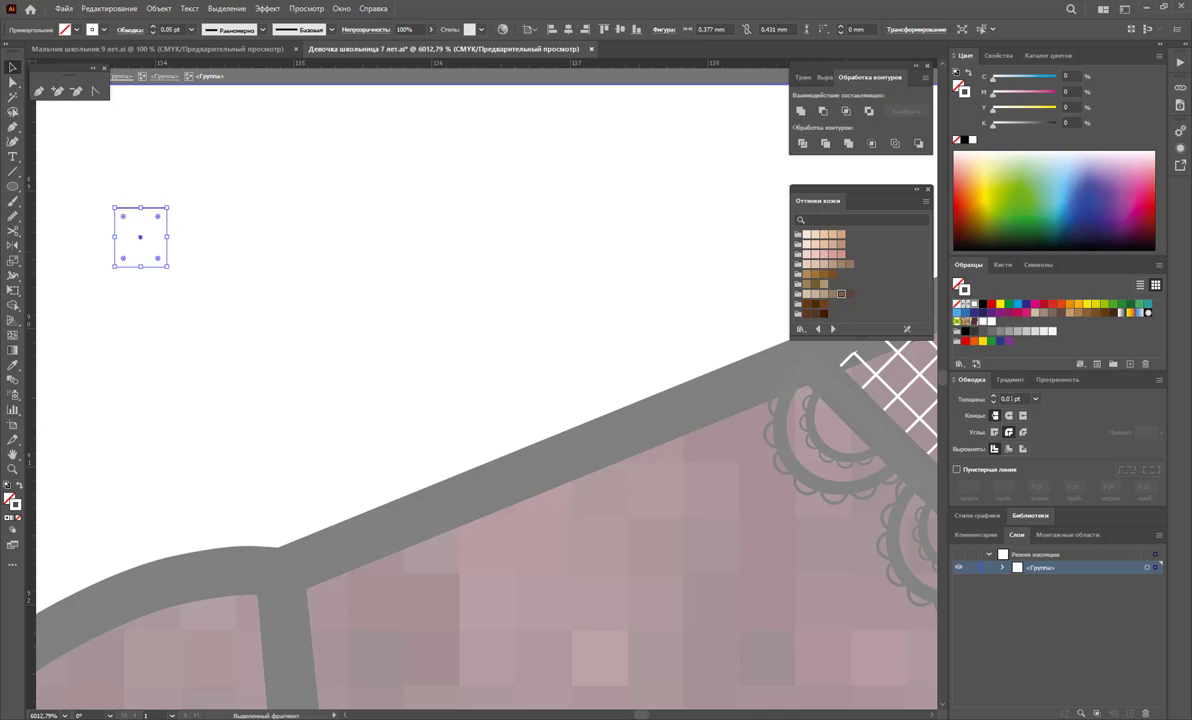
pyautogui.click(1012, 399)
pyautogui.click(1012, 399)
pyautogui.moveTo(288, 173)
pyautogui.mouseDown()
pyautogui.moveTo(86, 327)
pyautogui.moveTo(162, 242)
pyautogui.moveTo(1095, 387)
pyautogui.moveTo(1043, 318)
pyautogui.mouseUp()
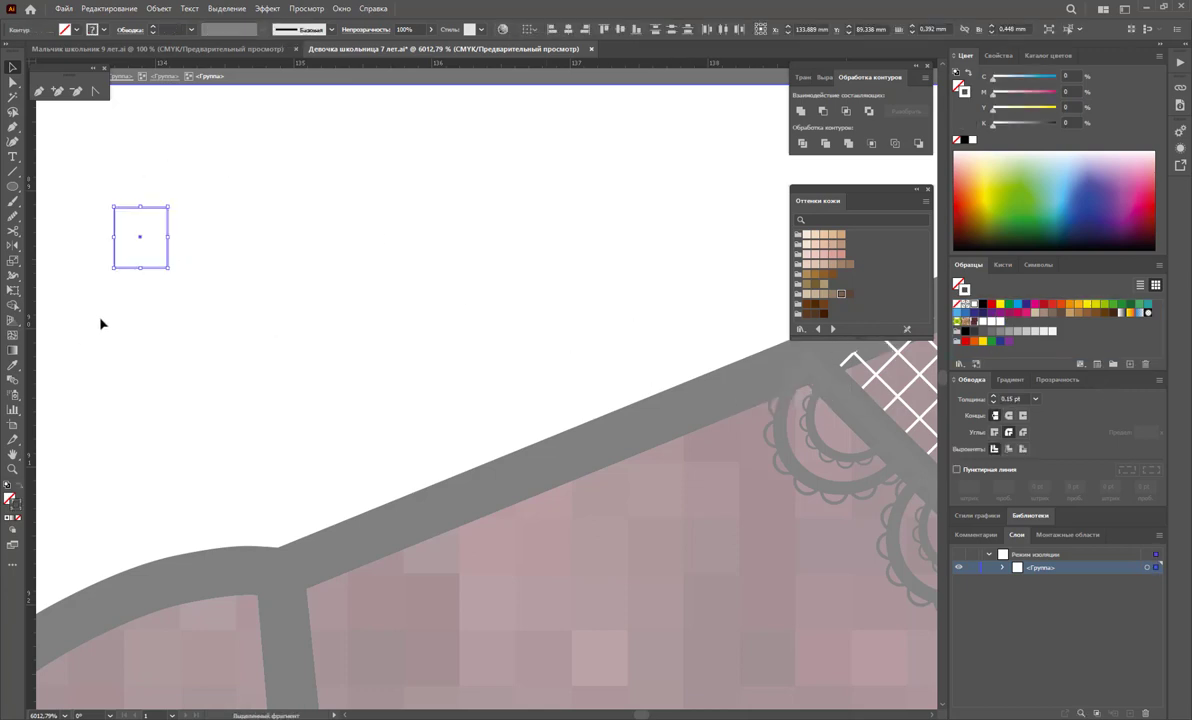
# Exit isolation and zoom out to about 800% to see the collar lace.
pyautogui.doubleClick(268, 367)
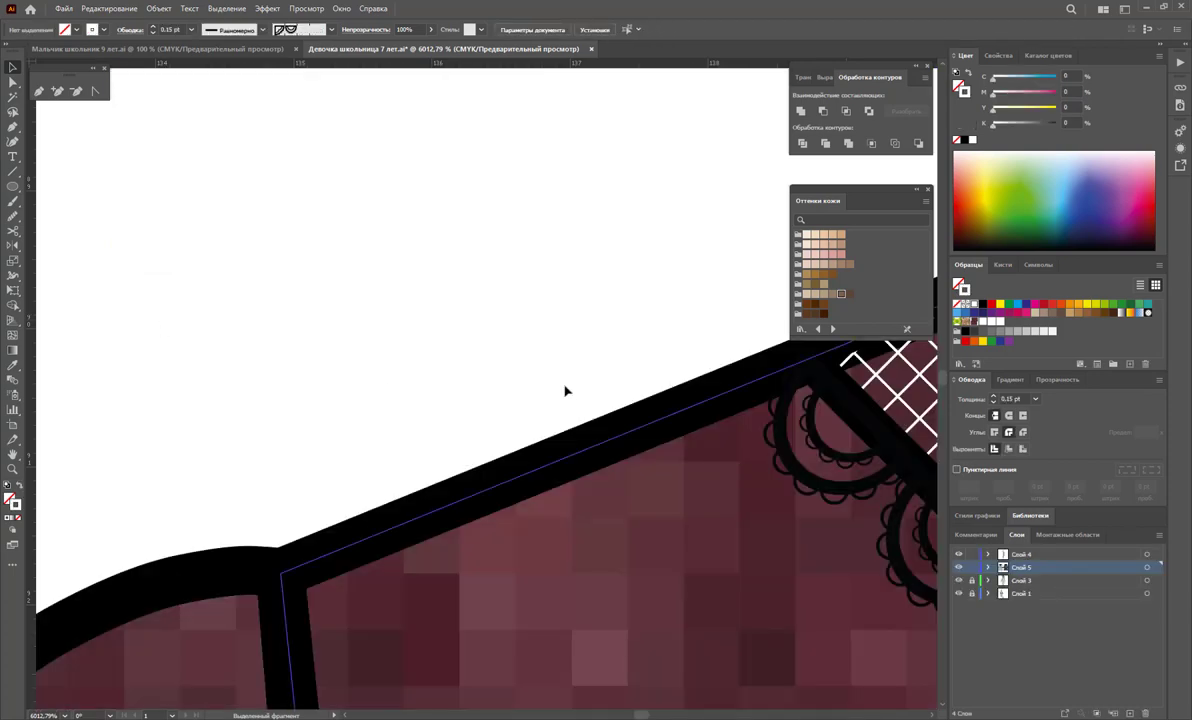
pyautogui.press('z')
pyautogui.keyDown('alt'); pyautogui.click(723, 415); pyautogui.keyUp('alt')
pyautogui.keyDown('alt'); pyautogui.click(716, 433); pyautogui.keyUp('alt')
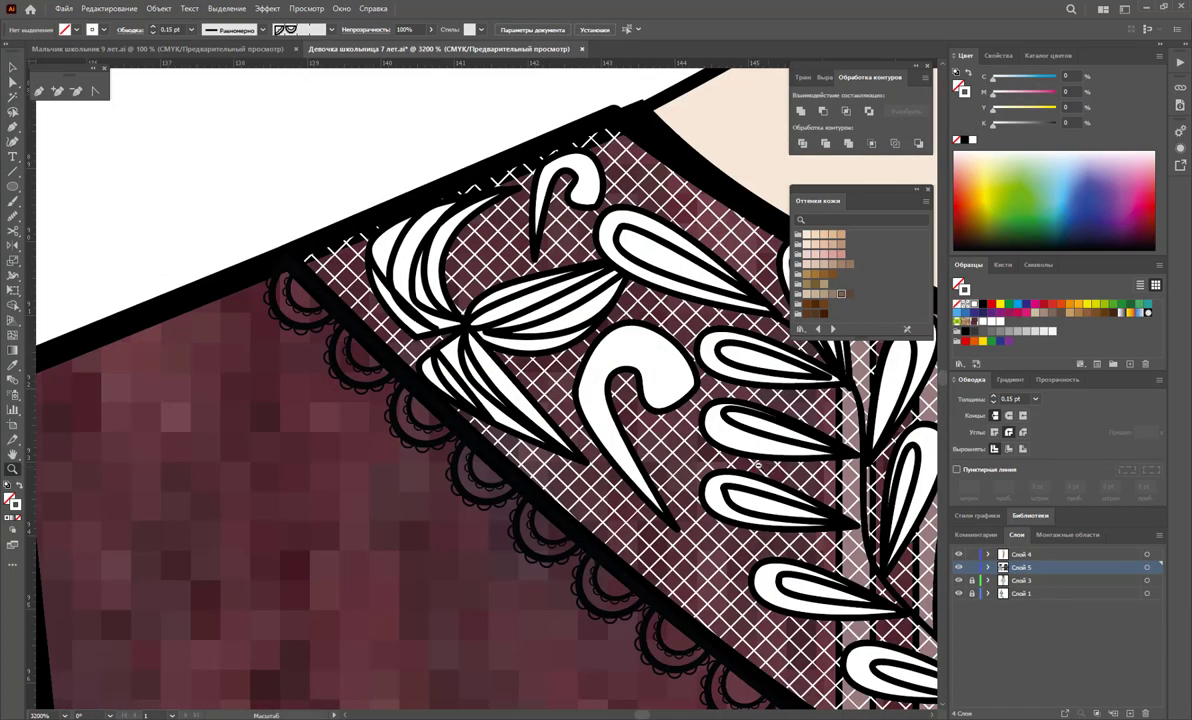
pyautogui.keyDown('alt'); pyautogui.click(757, 465); pyautogui.keyUp('alt')
pyautogui.click(13, 67)
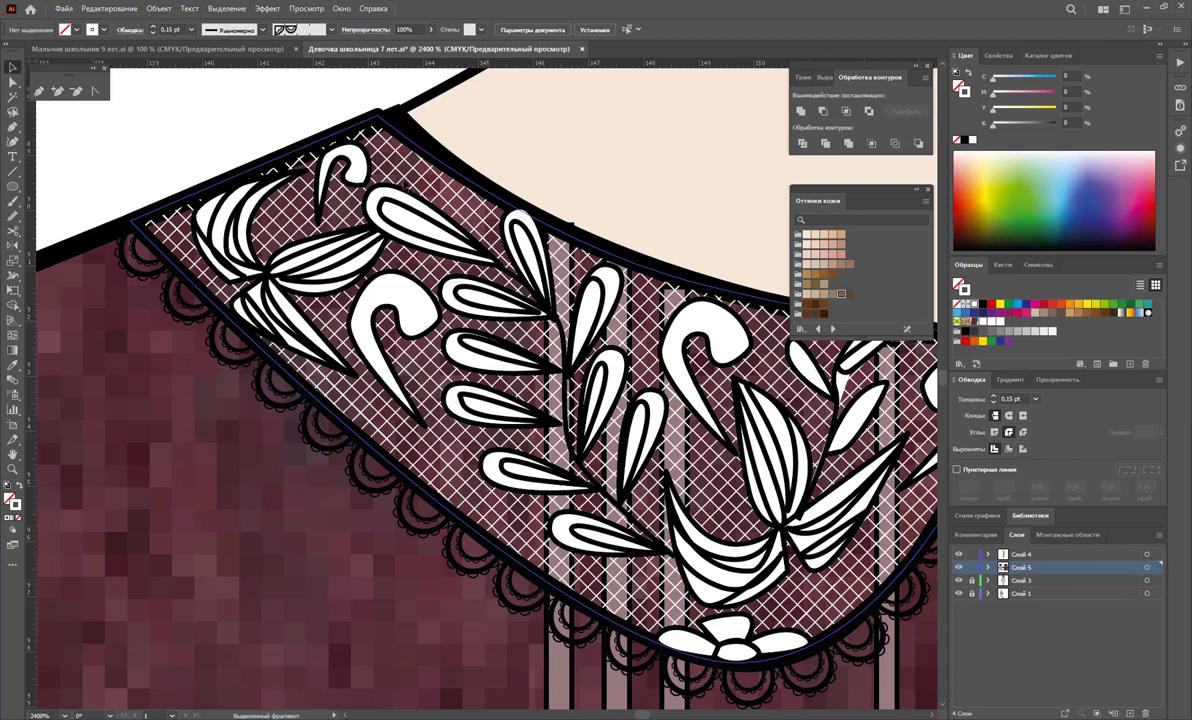
# Refill the left collar path with the updated denser net pattern.
pyautogui.click(13, 81)
pyautogui.click(352, 136)
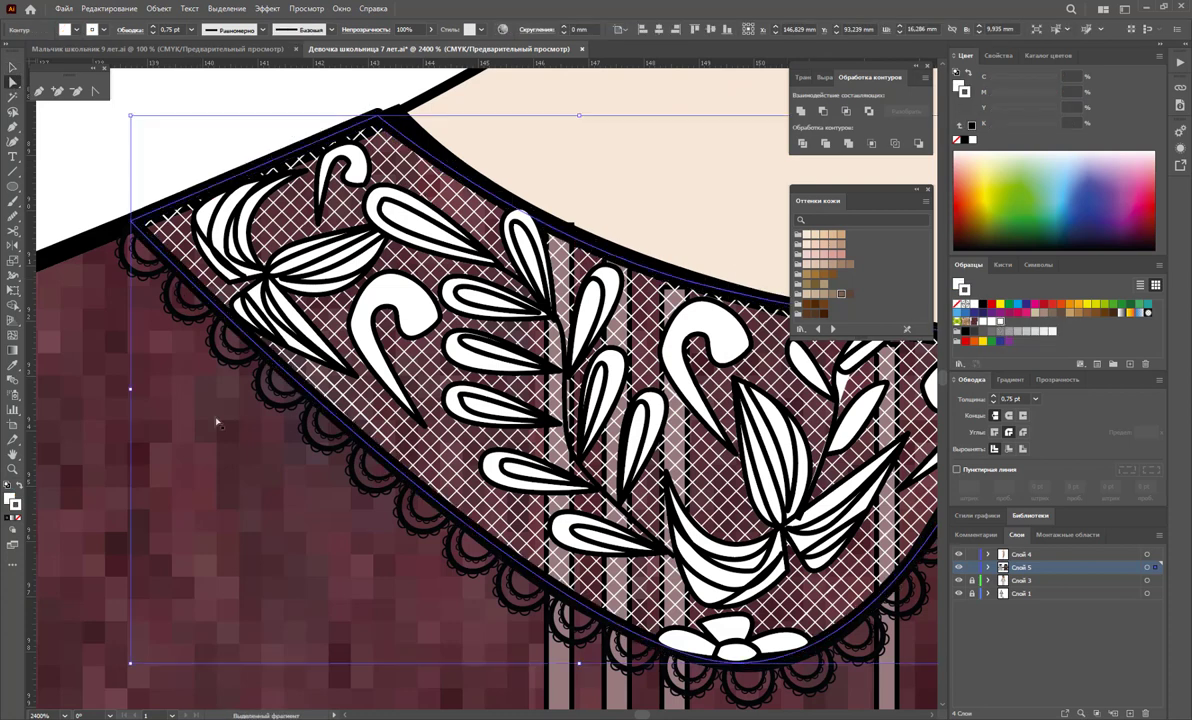
pyautogui.click(10, 499)
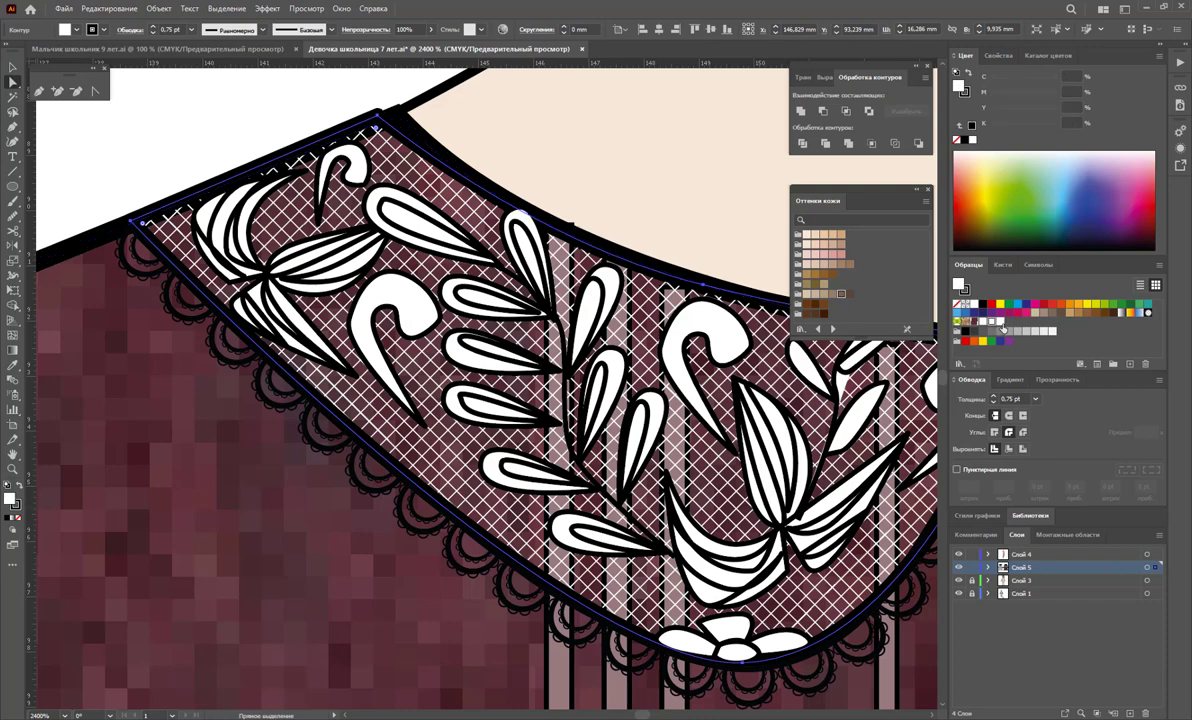
pyautogui.click(1002, 326)
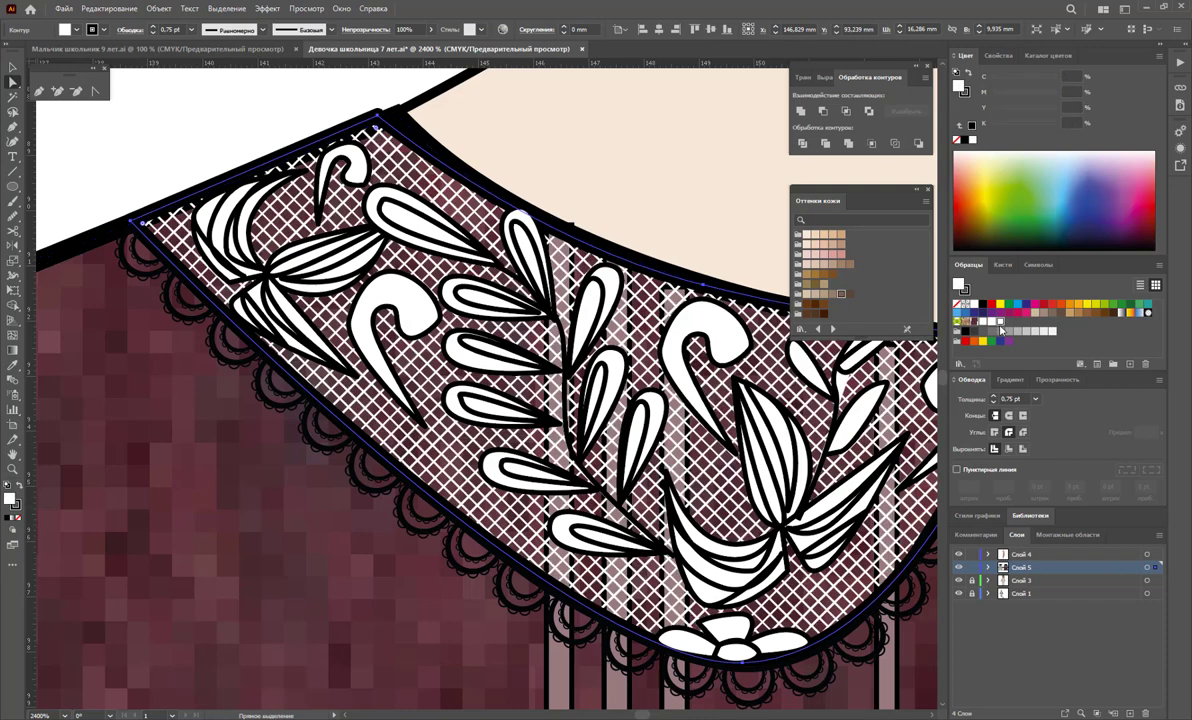
pyautogui.click(646, 715)
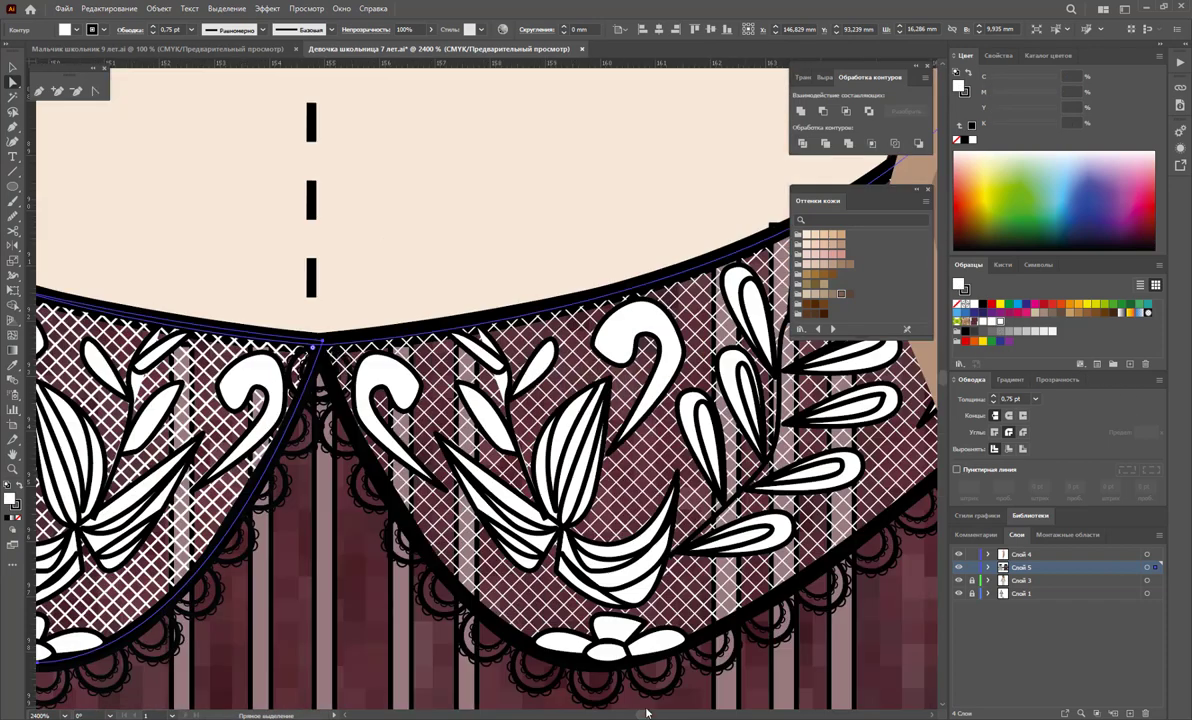
pyautogui.click(476, 371)
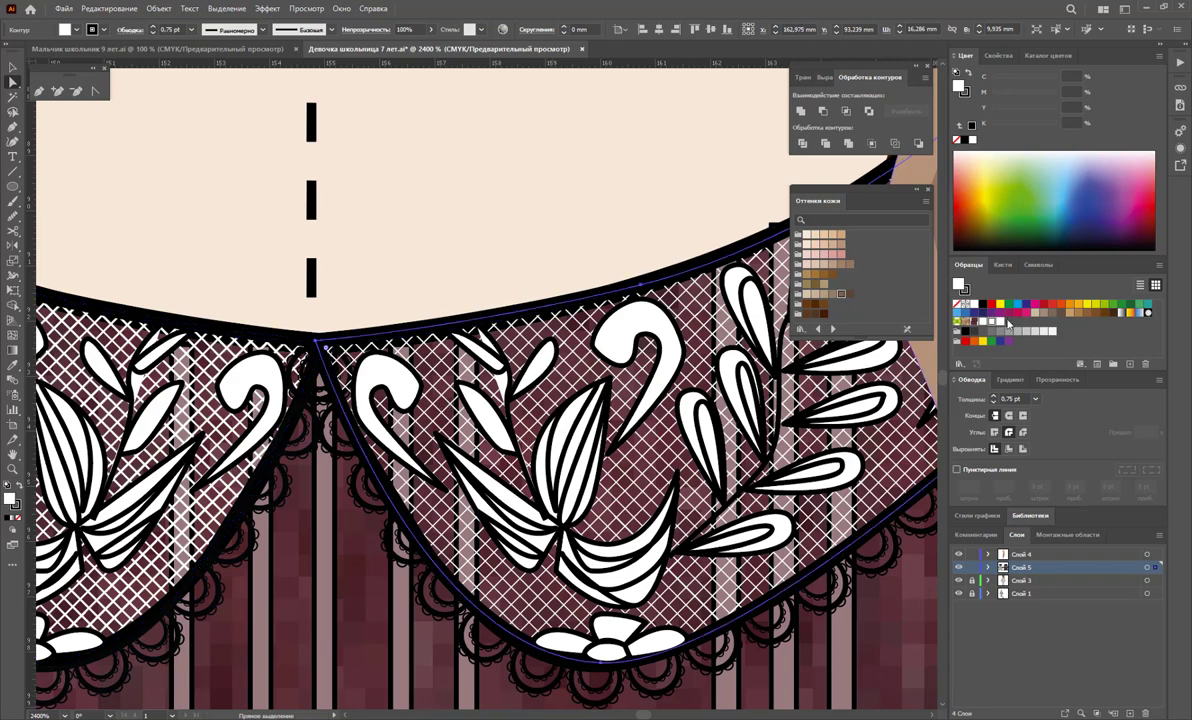
# Zoom out to the whole collar and select the right collar as a whole.
pyautogui.press('z')
pyautogui.moveTo(690, 243); pyautogui.dragTo(600, 243)
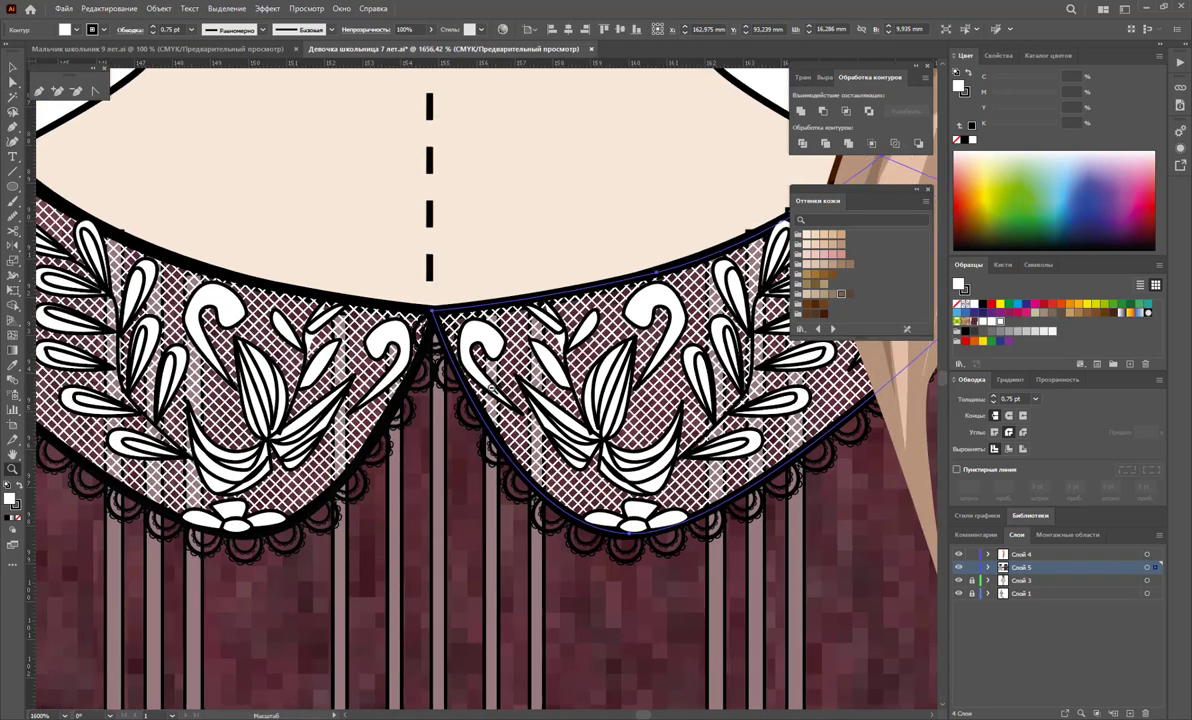
pyautogui.moveTo(460, 364); pyautogui.dragTo(422, 392)
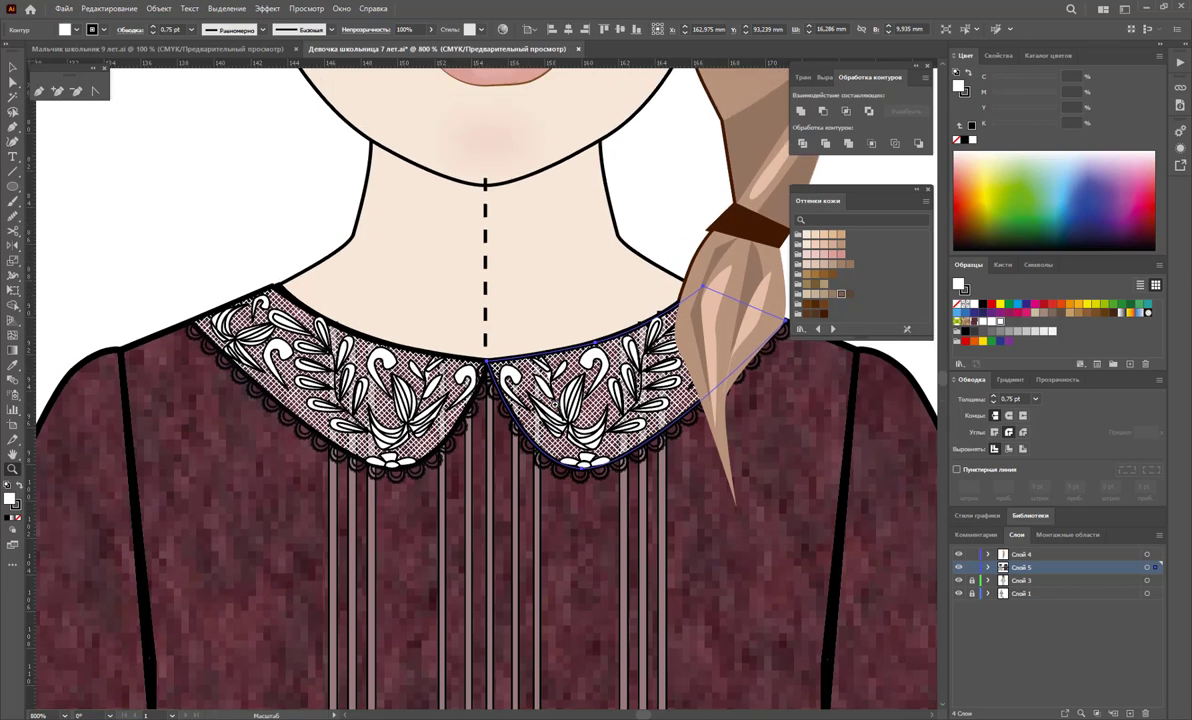
pyautogui.click(12, 67)
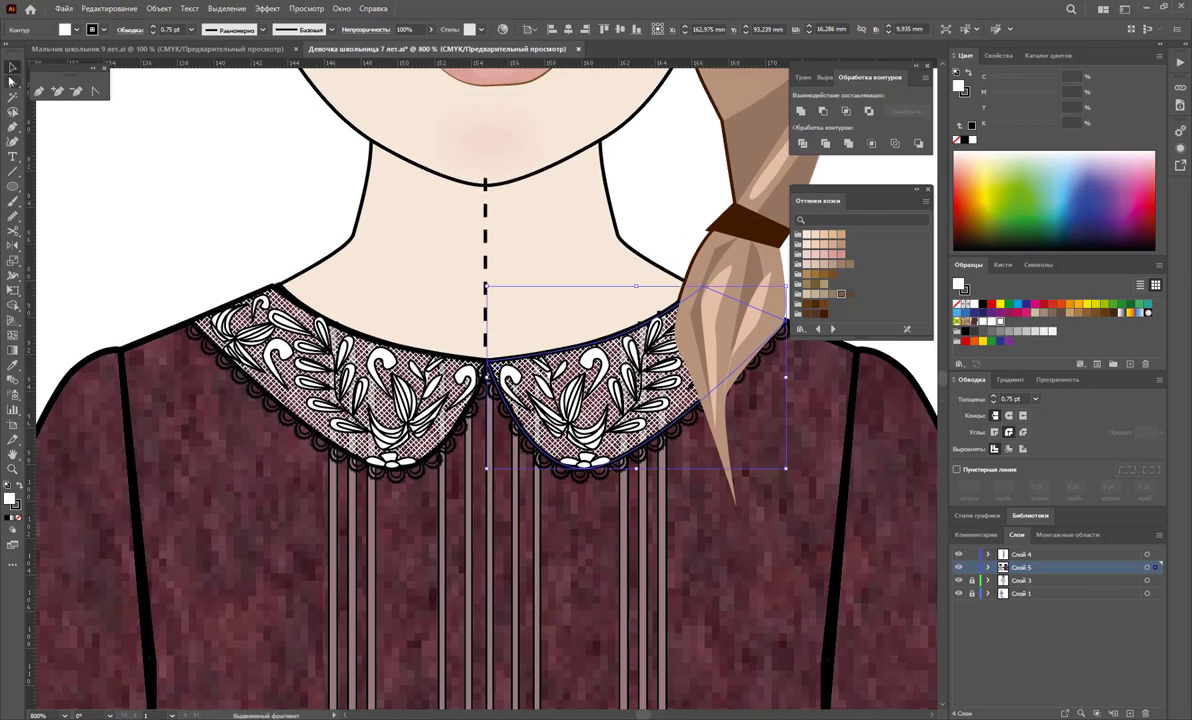
# Isolate the left collar group for editing.
pyautogui.doubleClick(310, 332)
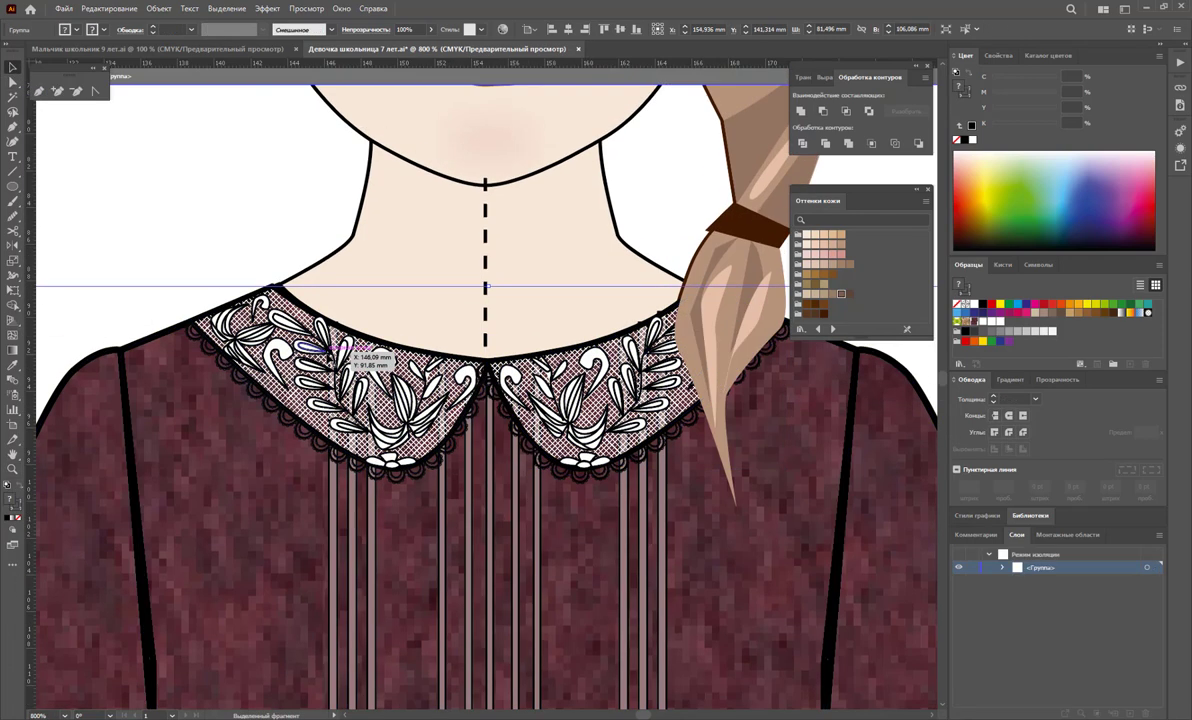
pyautogui.click(240, 330)
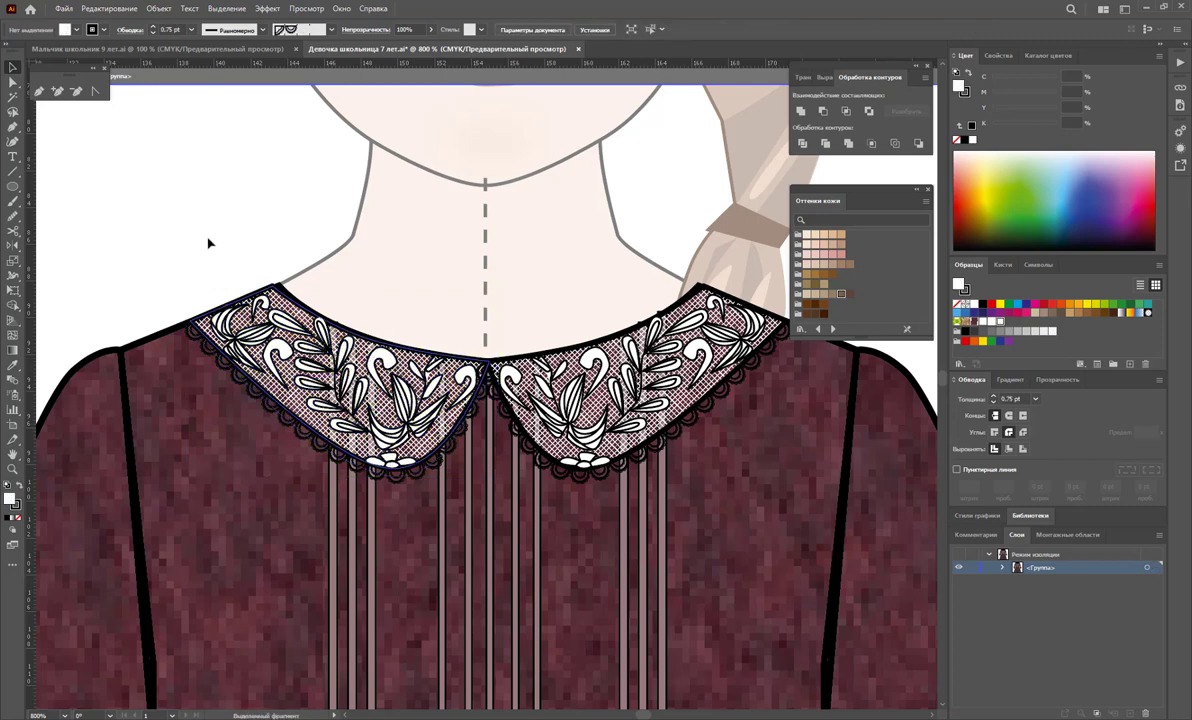
pyautogui.moveTo(207, 242); pyautogui.dragTo(478, 487)
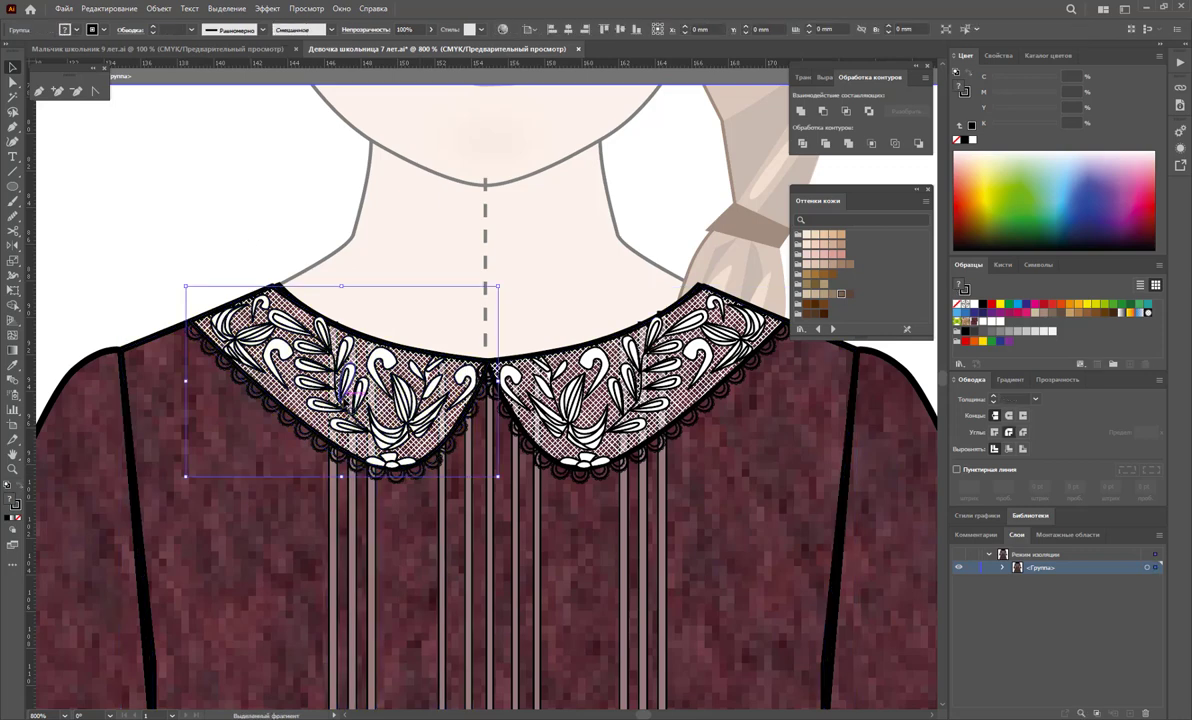
pyautogui.doubleClick(385, 408)
pyautogui.moveTo(186, 240); pyautogui.dragTo(490, 502)
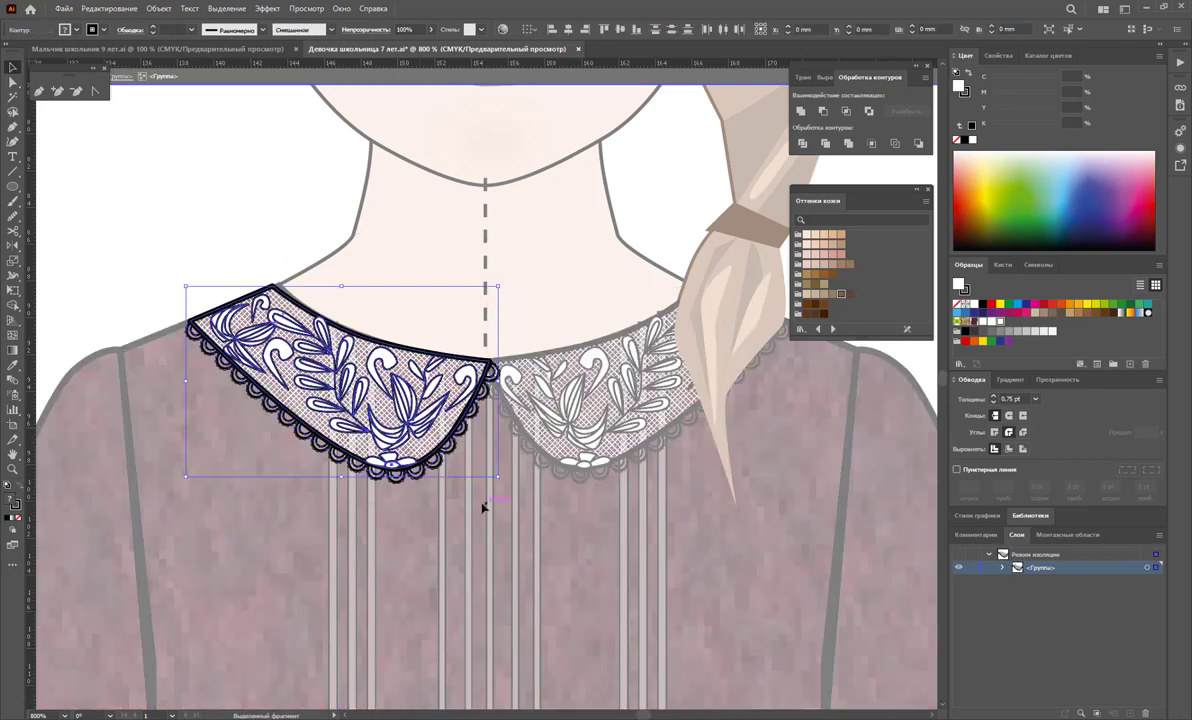
pyautogui.click(437, 463)
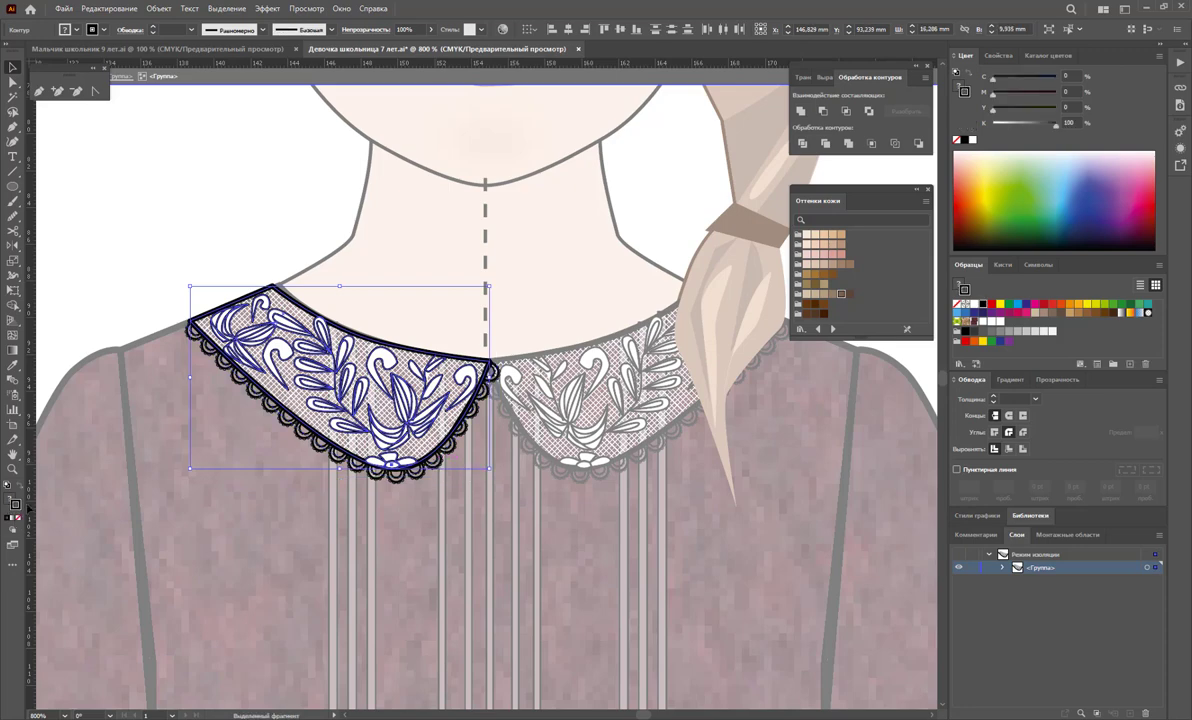
# Select the left collar's scalloped lace edge and bring up Recolor Artwork.
pyautogui.click(83, 311)
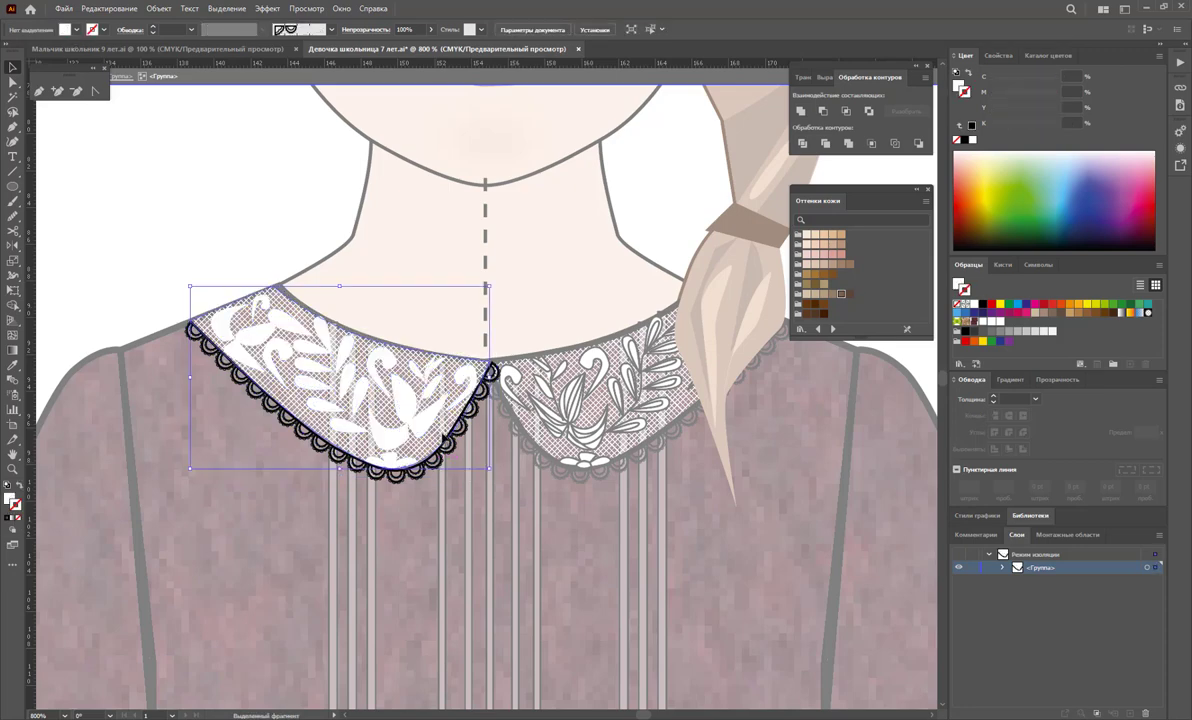
pyautogui.click(444, 438)
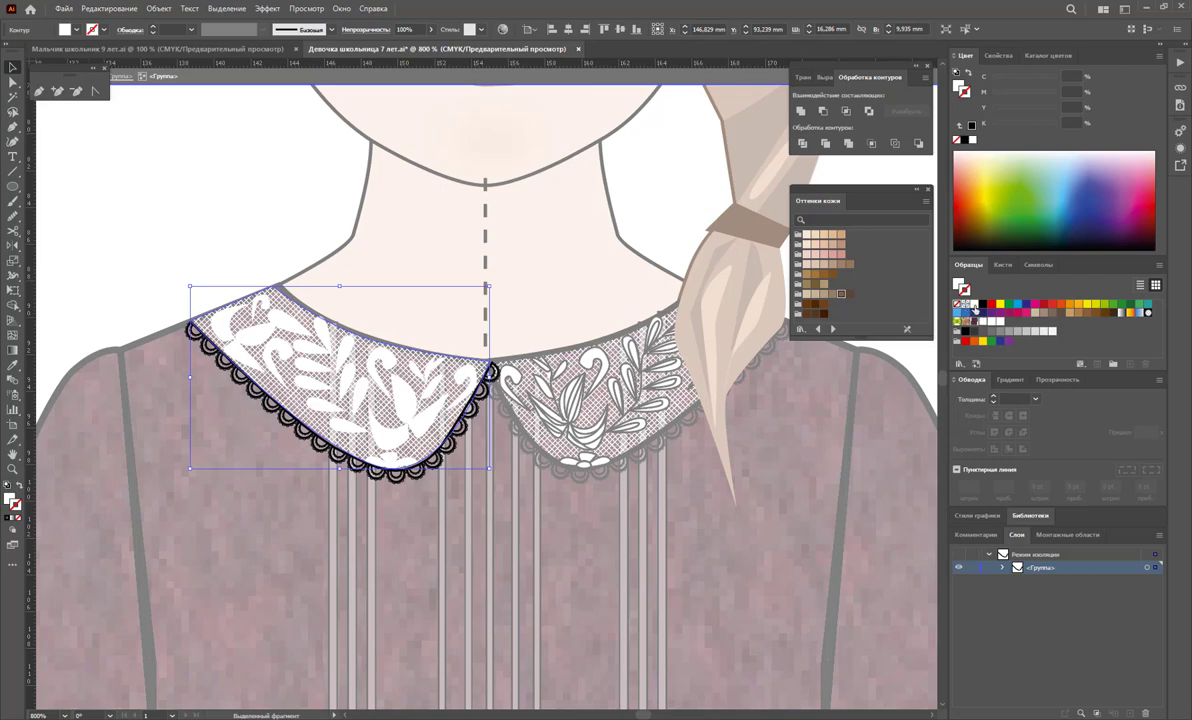
pyautogui.click(205, 194)
pyautogui.click(436, 468)
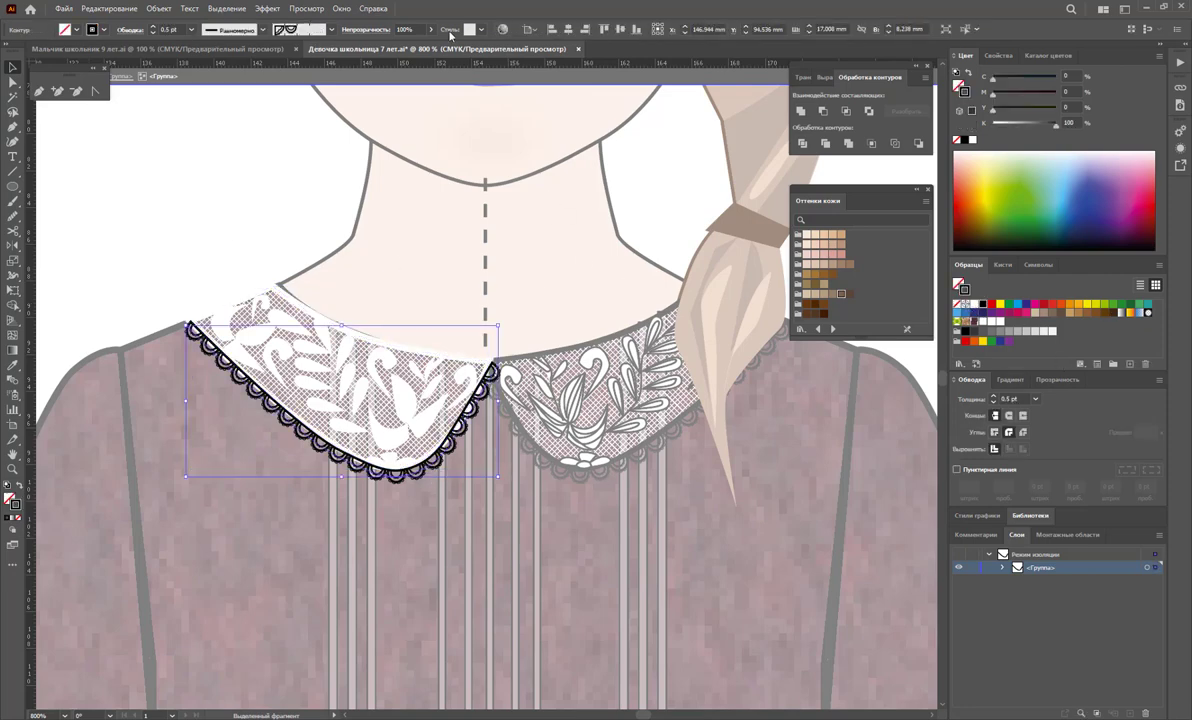
pyautogui.click(503, 29)
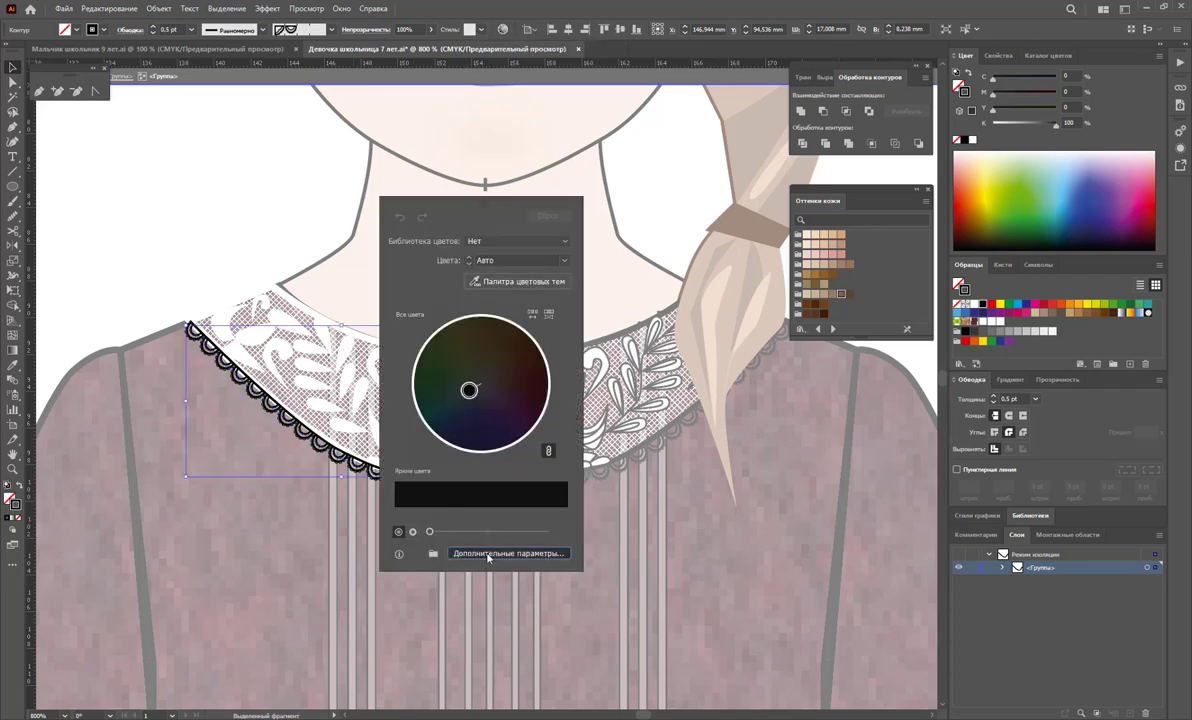
# Recolour the collar lace to white in the Color Picker, undoing and redoing to compare.
pyautogui.click(472, 553)
pyautogui.doubleClick(614, 285)
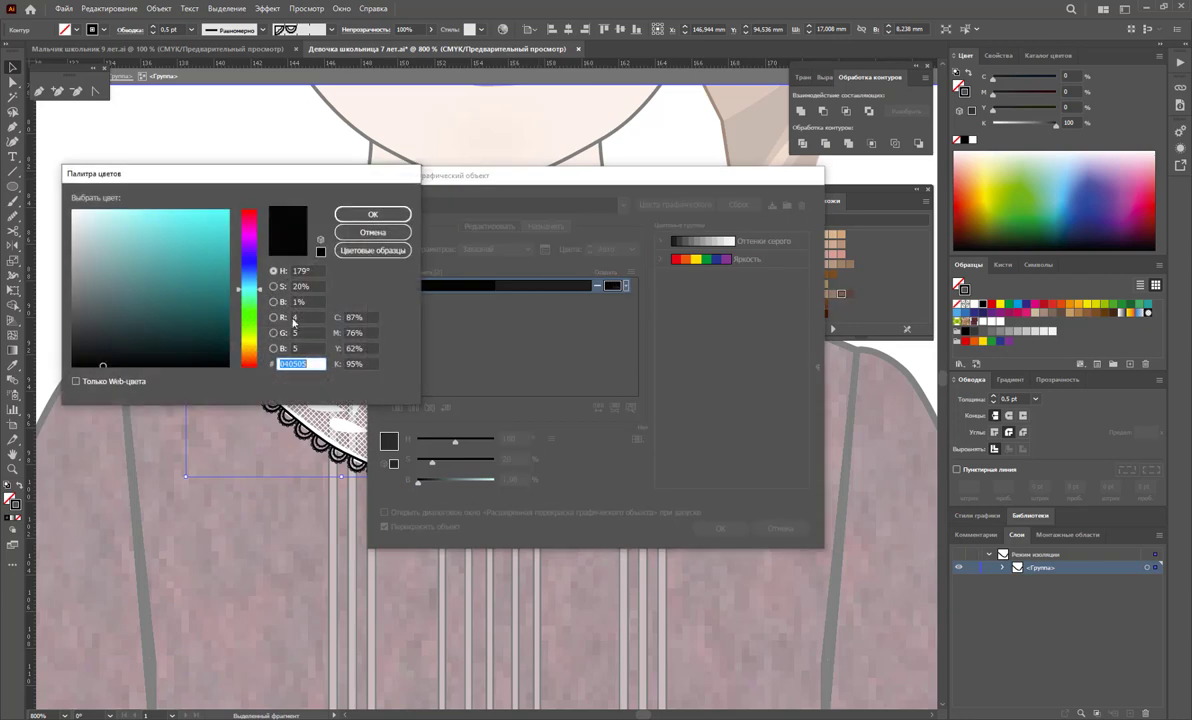
pyautogui.moveTo(139, 229); pyautogui.dragTo(72, 211)
pyautogui.click(355, 213)
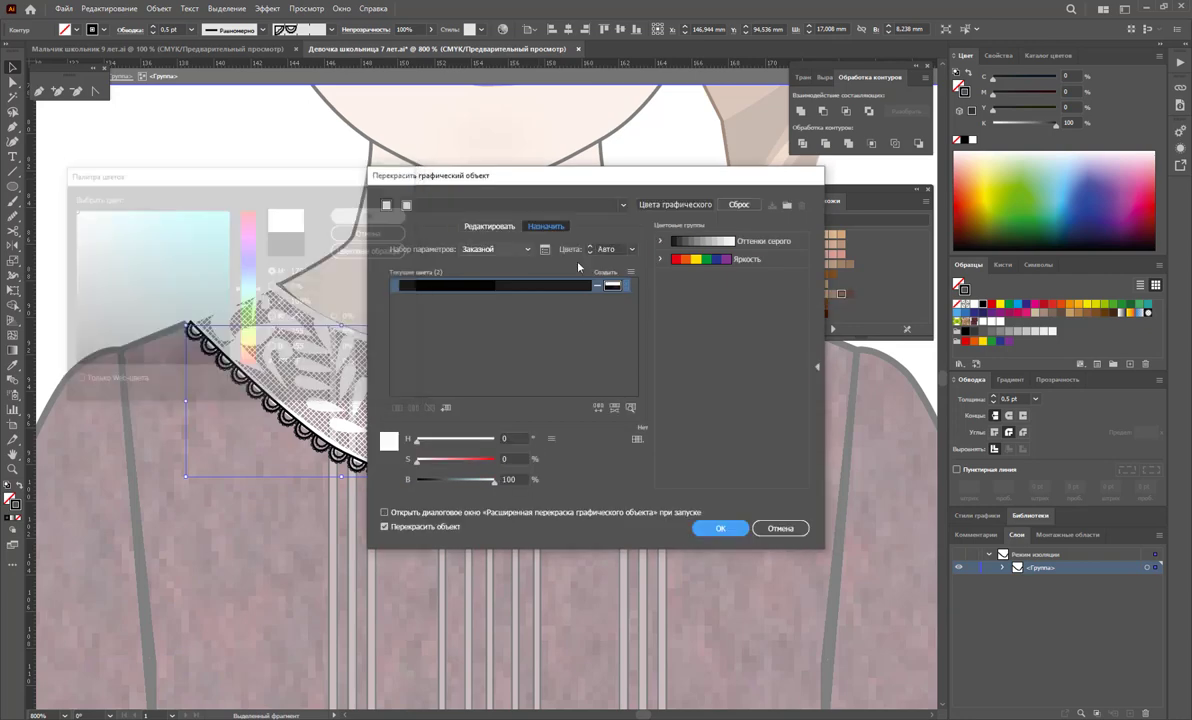
pyautogui.click(720, 528)
pyautogui.hotkey('ctrl', 'z')
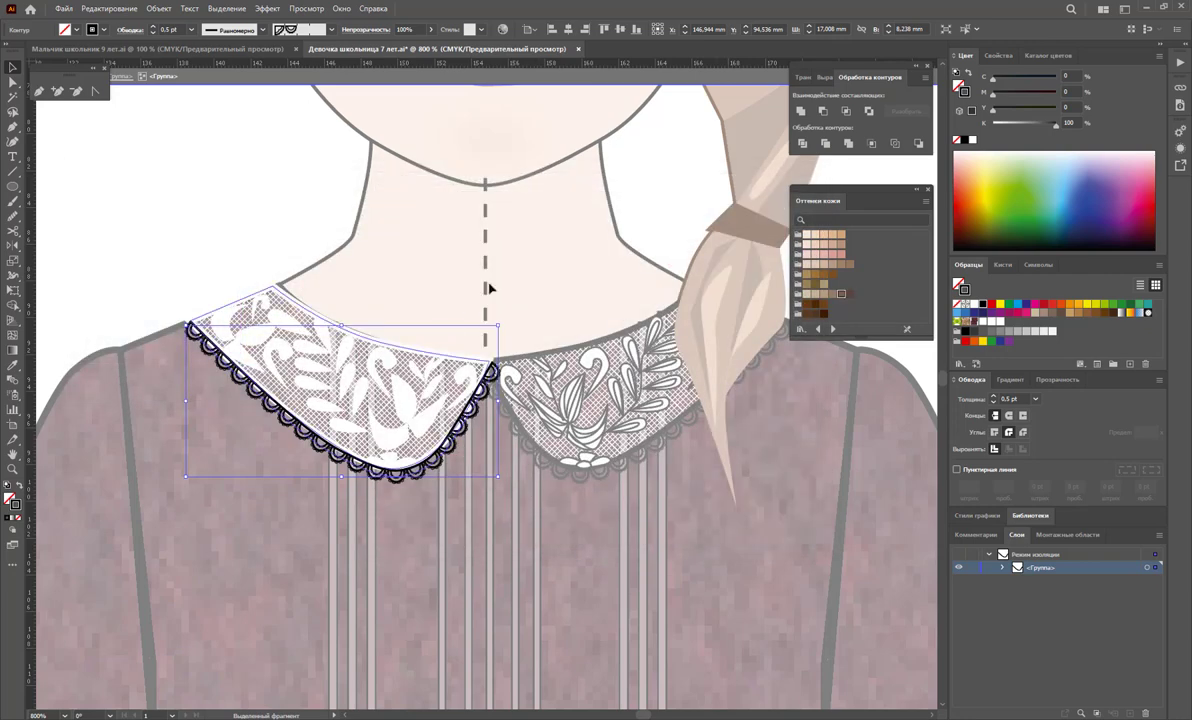
pyautogui.hotkey('ctrl', 'shift', 'z')
# Set the new colour to pure white FFFFFF at 100 brightness and apply it to the collar.
pyautogui.click(502, 29)
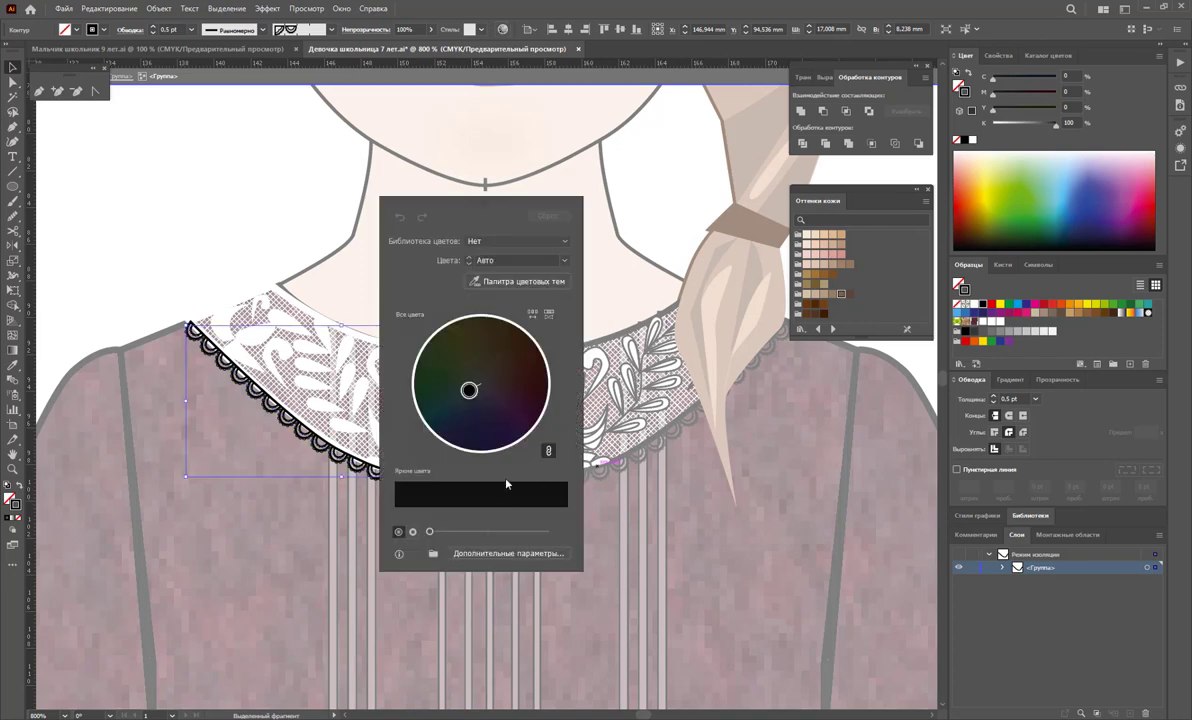
pyautogui.click(513, 554)
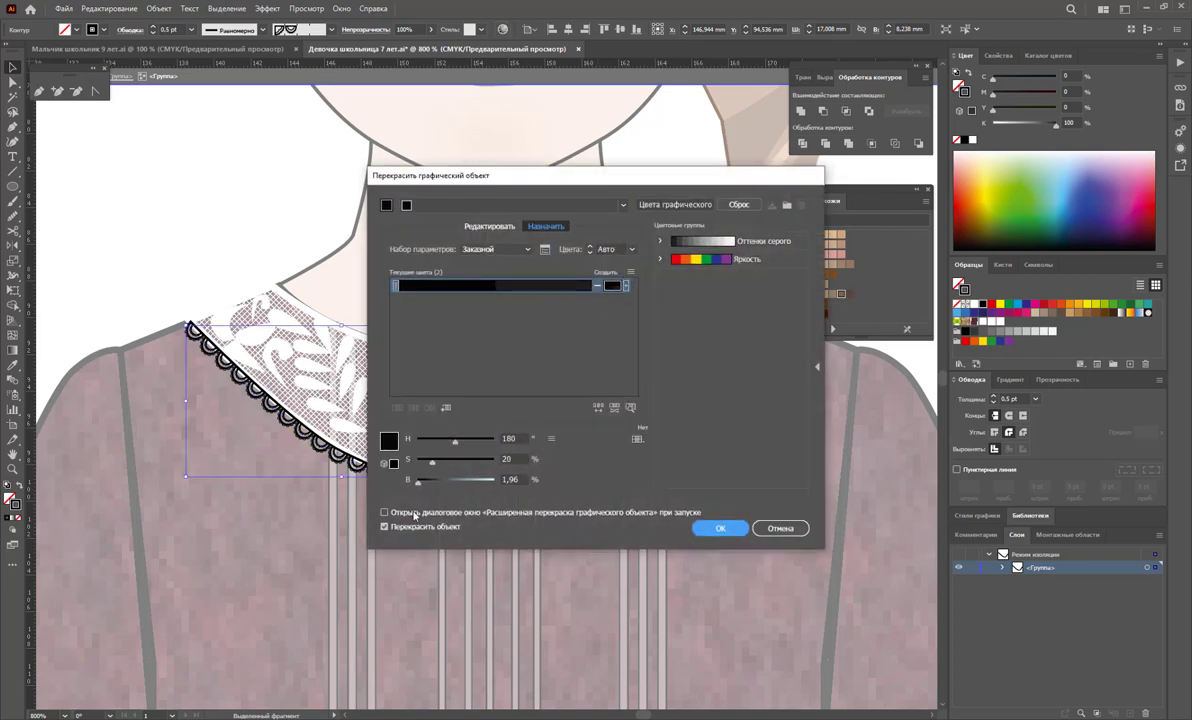
pyautogui.moveTo(418, 482); pyautogui.dragTo(574, 503)
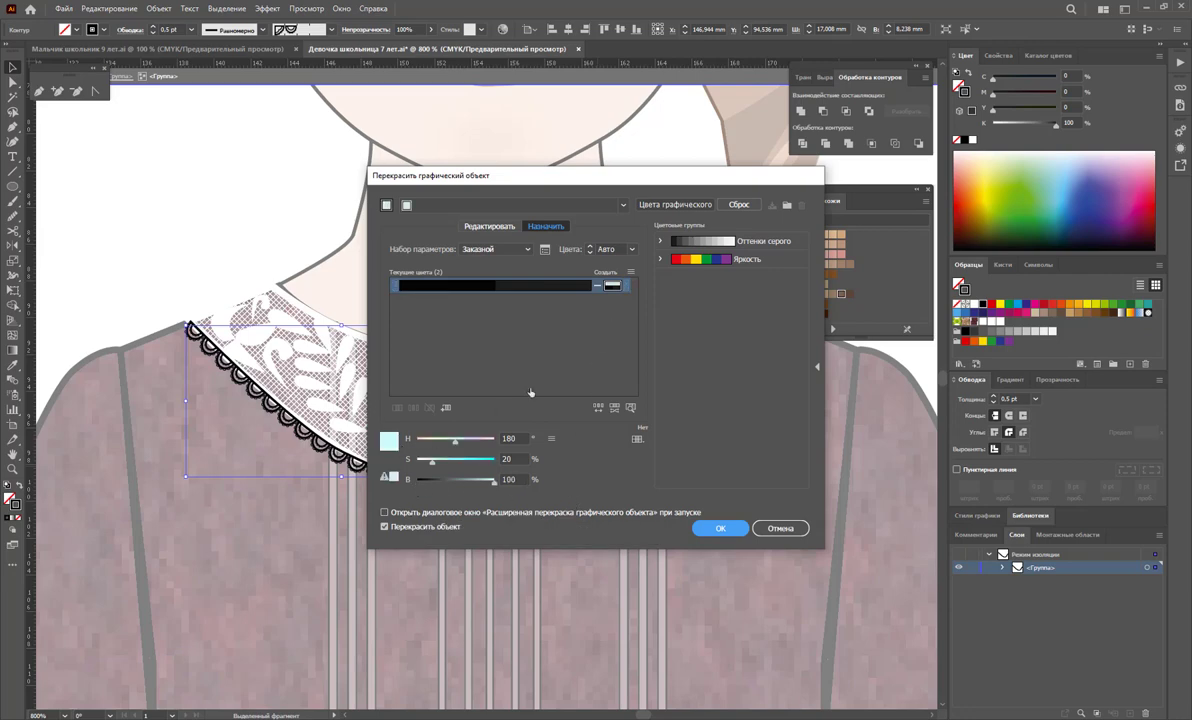
pyautogui.click(626, 289)
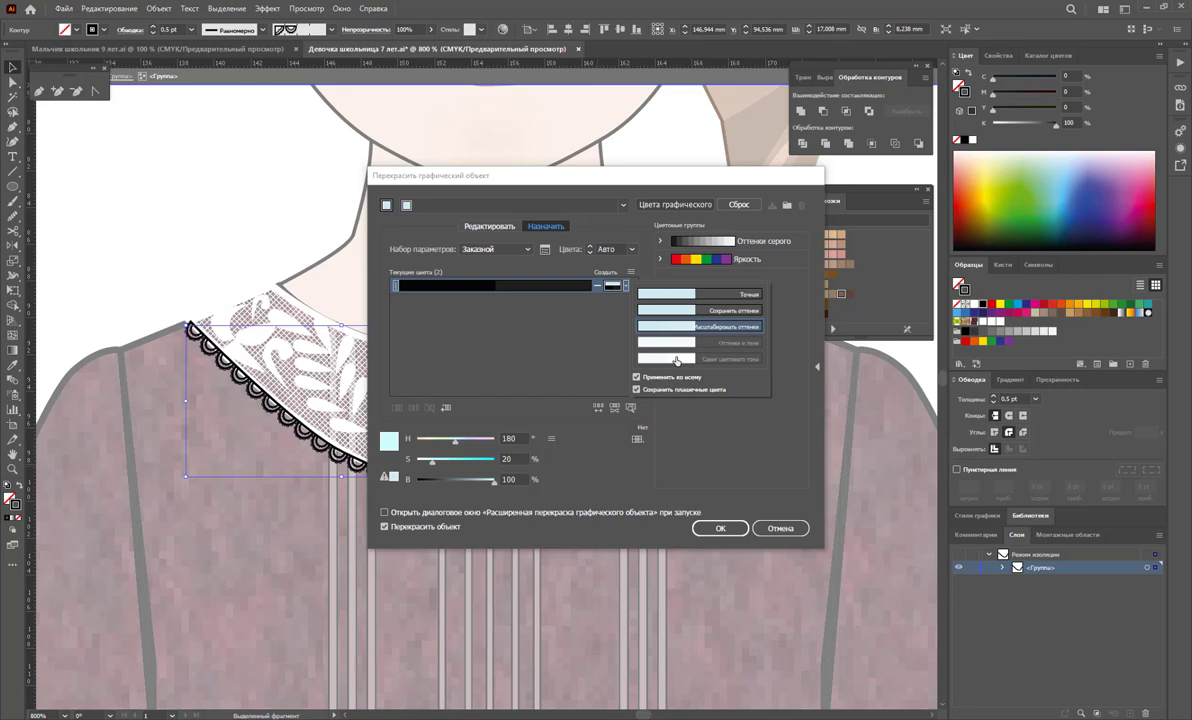
pyautogui.click(735, 243)
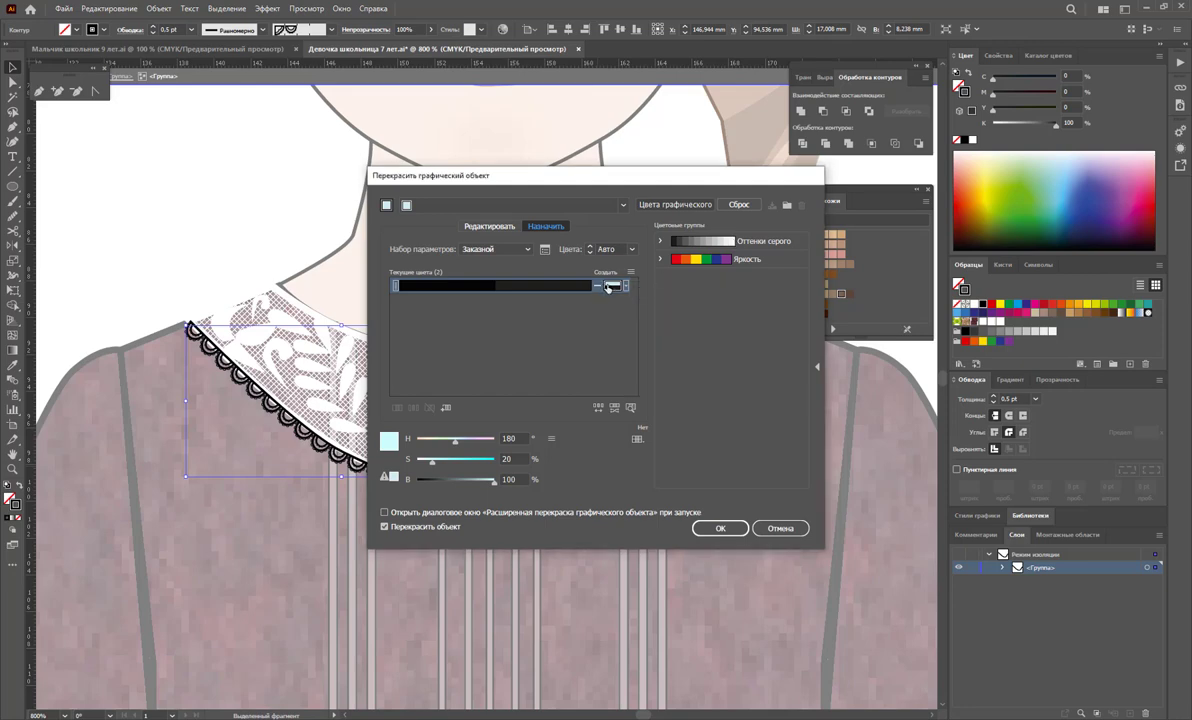
pyautogui.doubleClick(609, 287)
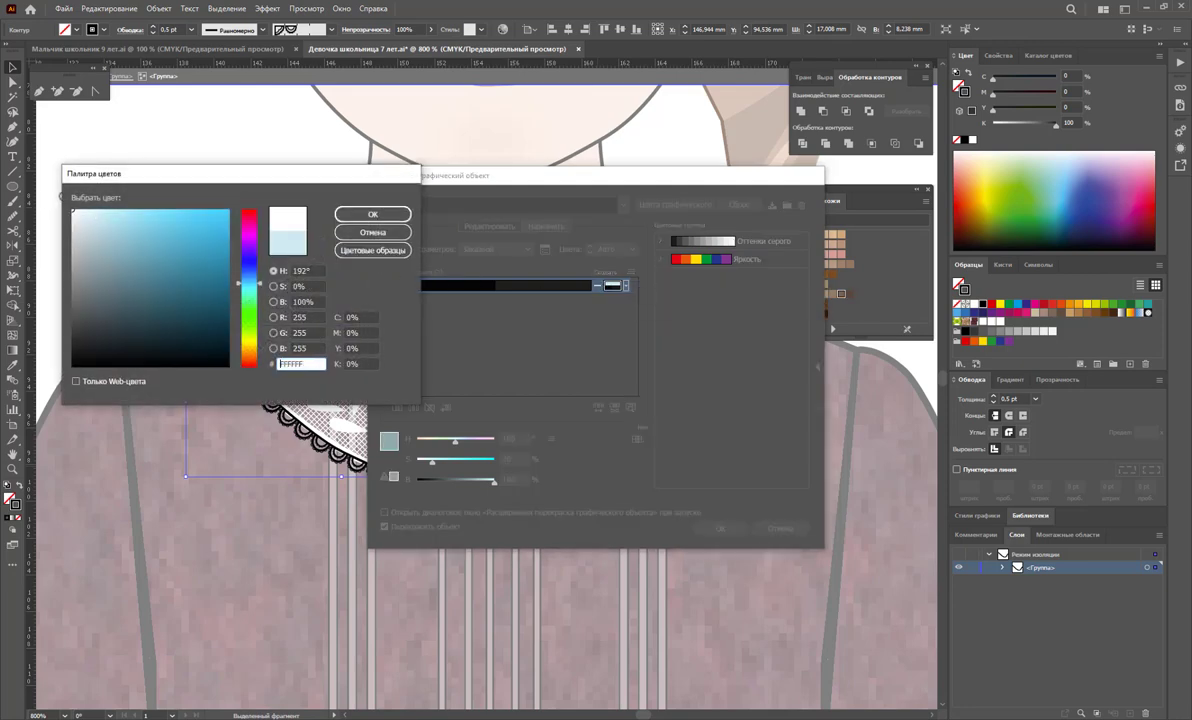
pyautogui.click(372, 214)
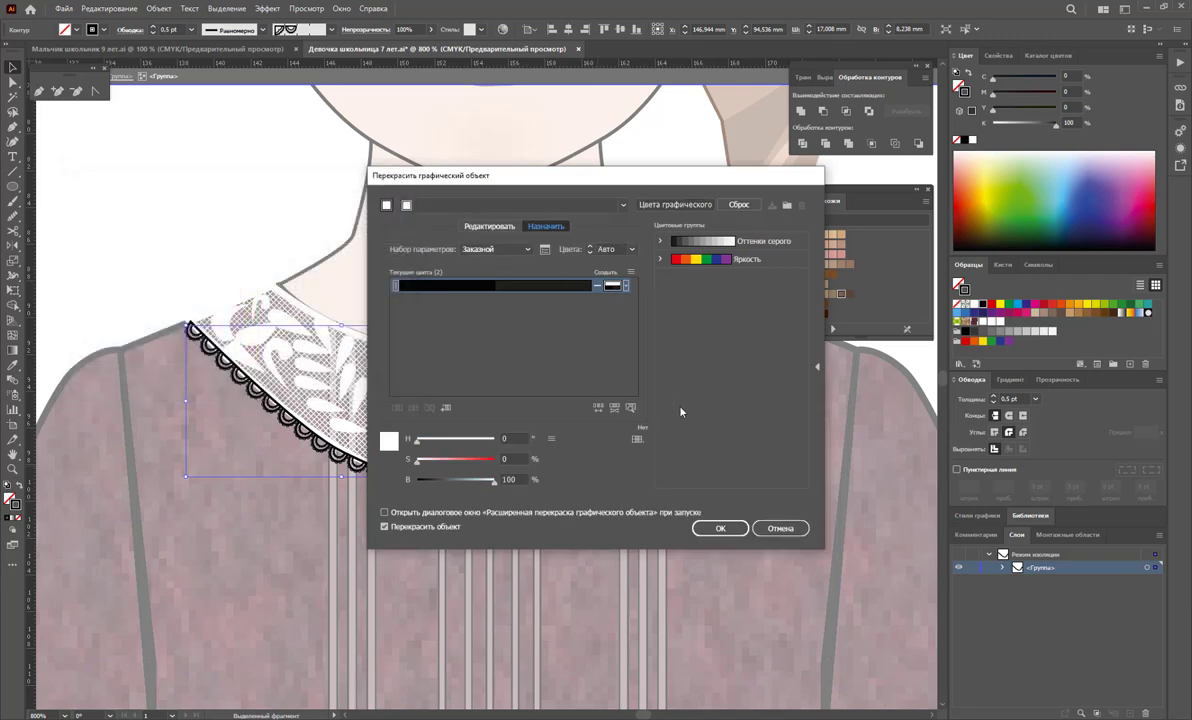
pyautogui.click(712, 528)
pyautogui.click(172, 201)
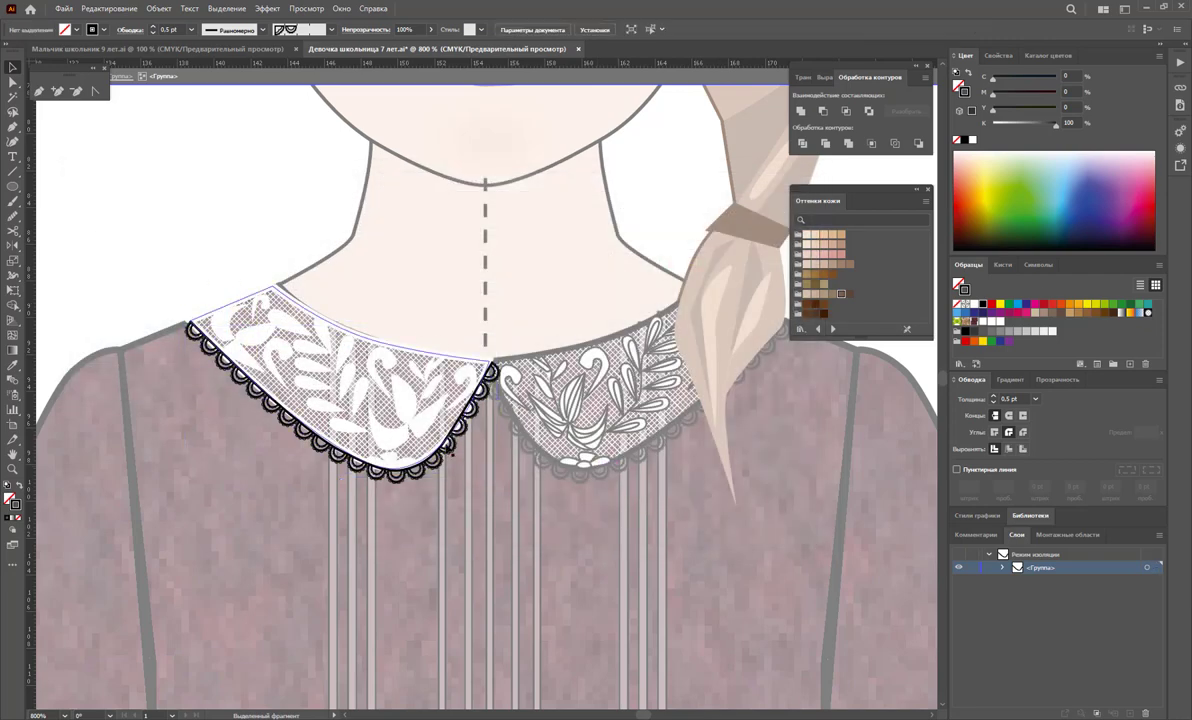
# Give the left collar edge the red scalloped lace brush.
pyautogui.click(445, 425)
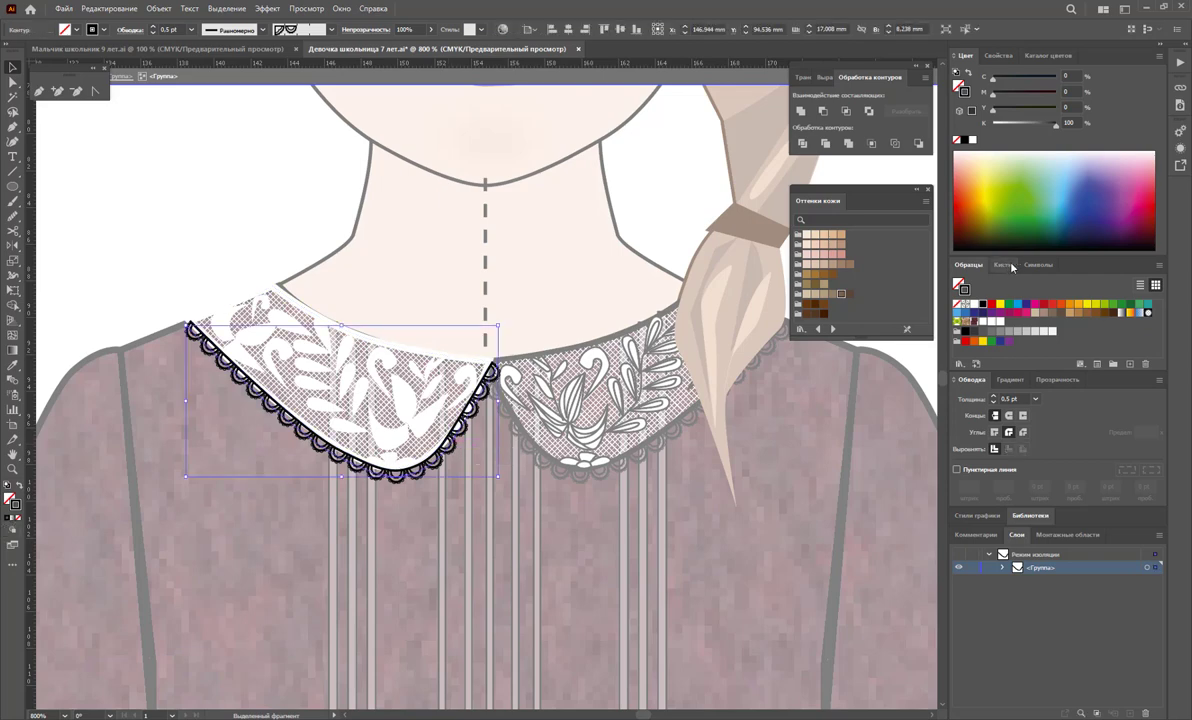
pyautogui.click(1003, 264)
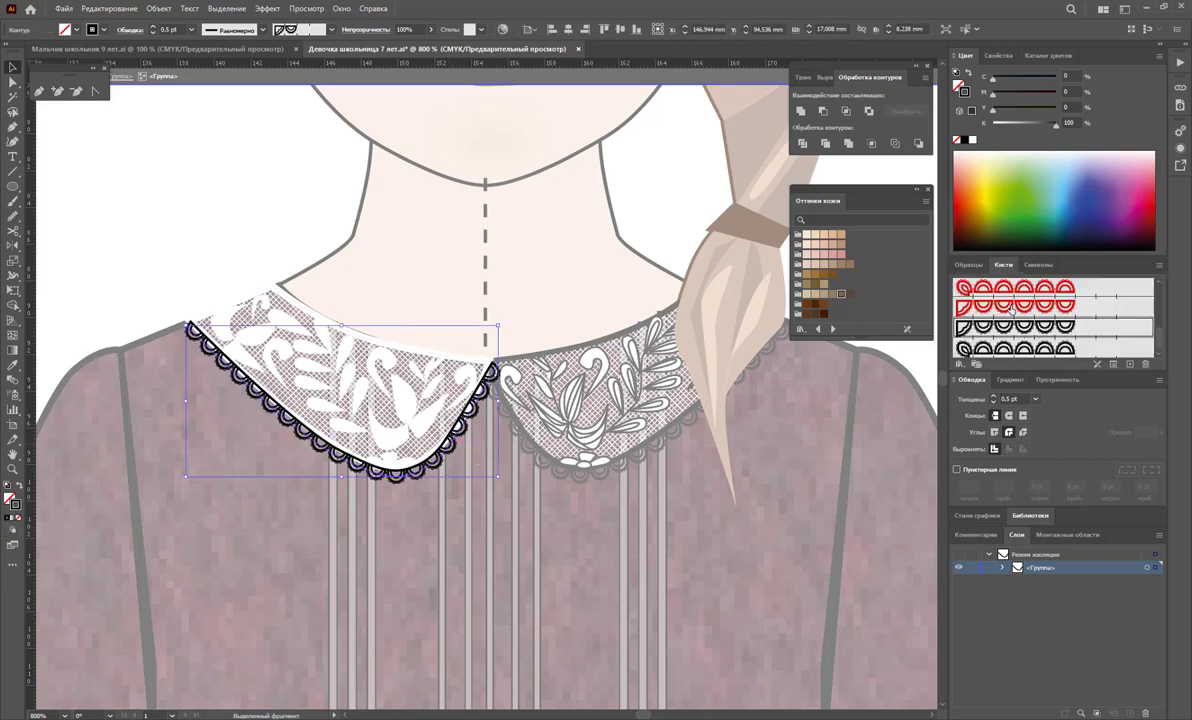
pyautogui.click(1012, 308)
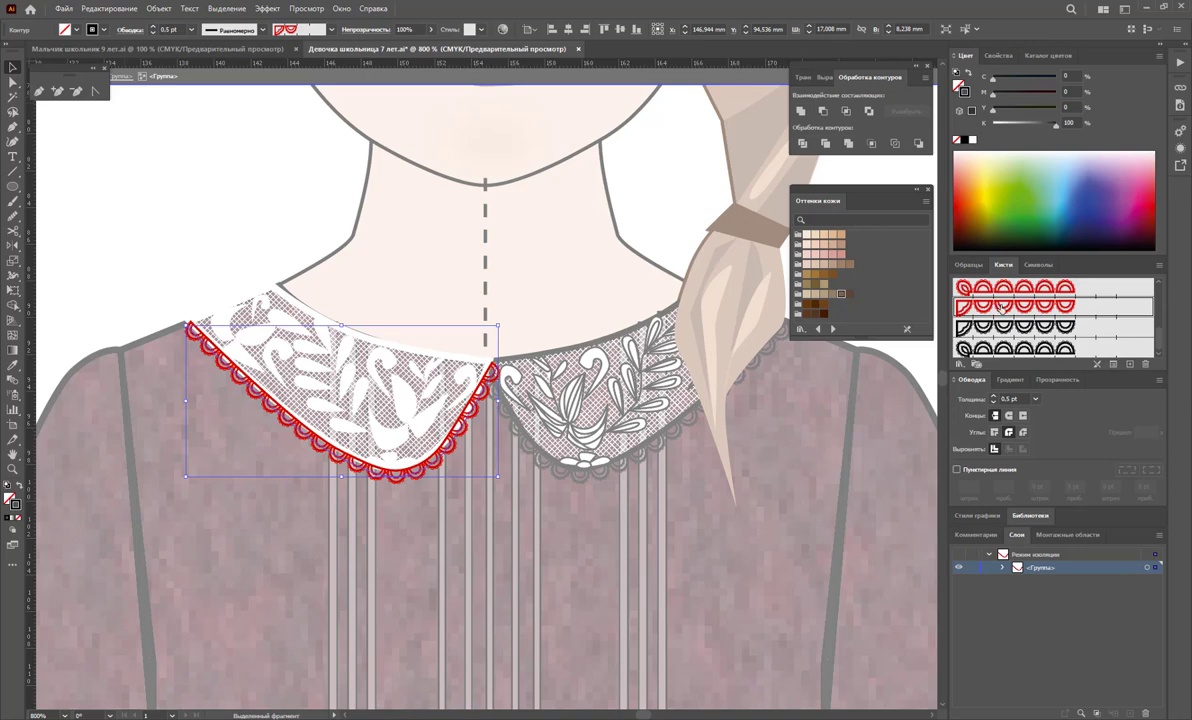
# Recolour the scalloped edge from red to white FFFFFF and leave isolation mode.
pyautogui.click(504, 33)
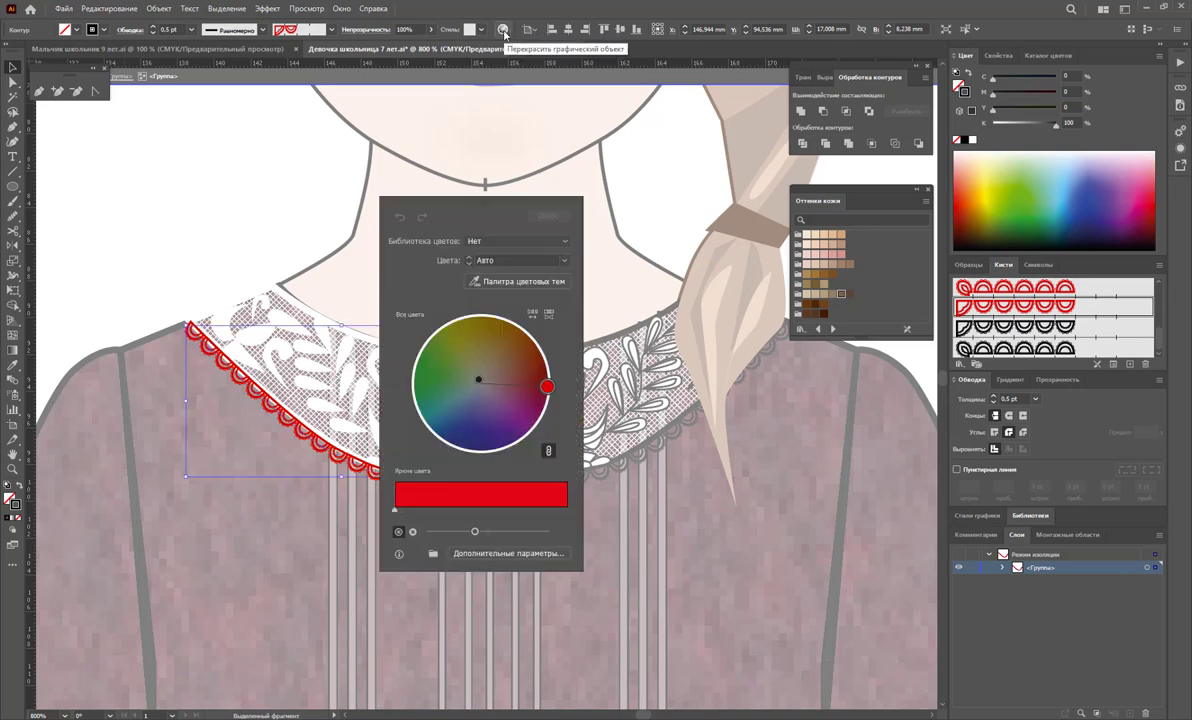
pyautogui.click(524, 559)
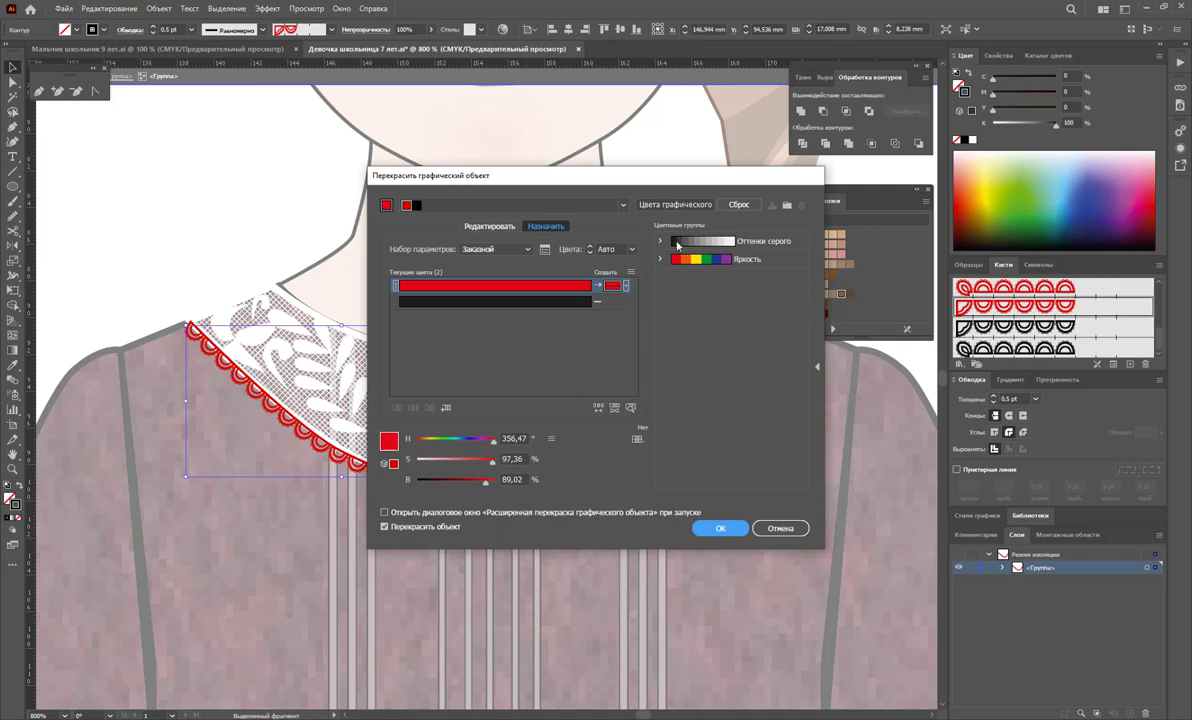
pyautogui.doubleClick(612, 287)
pyautogui.write('FFFFFF')
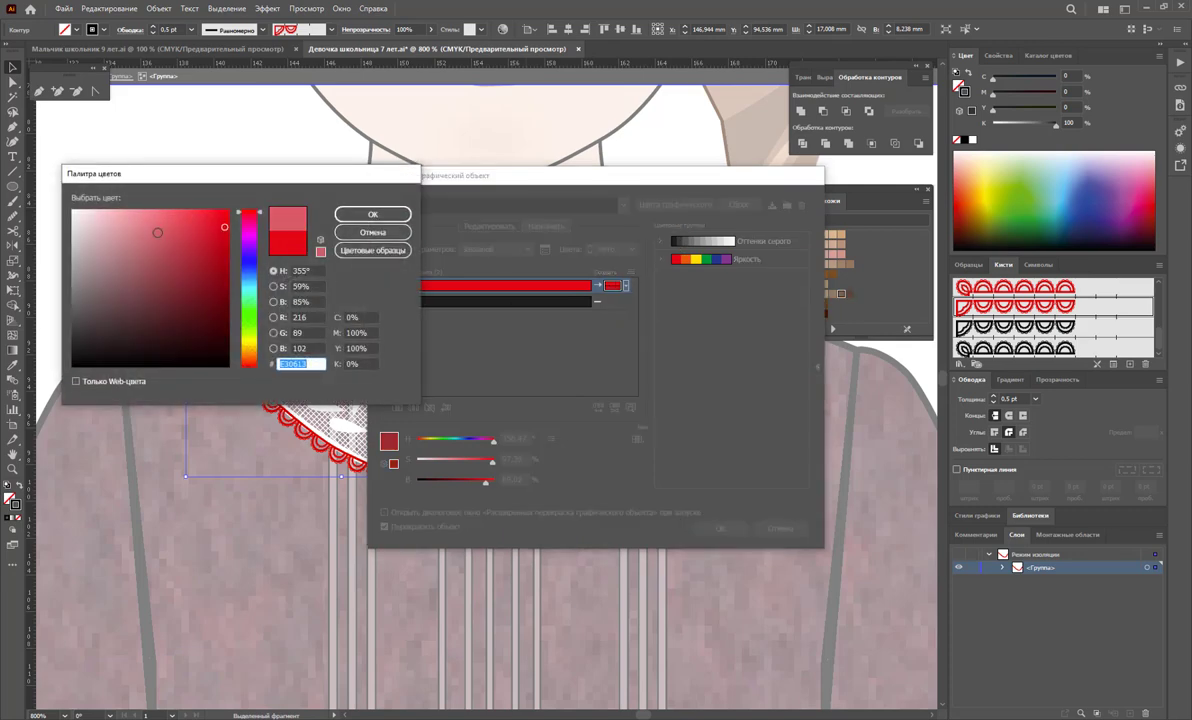
pyautogui.click(372, 214)
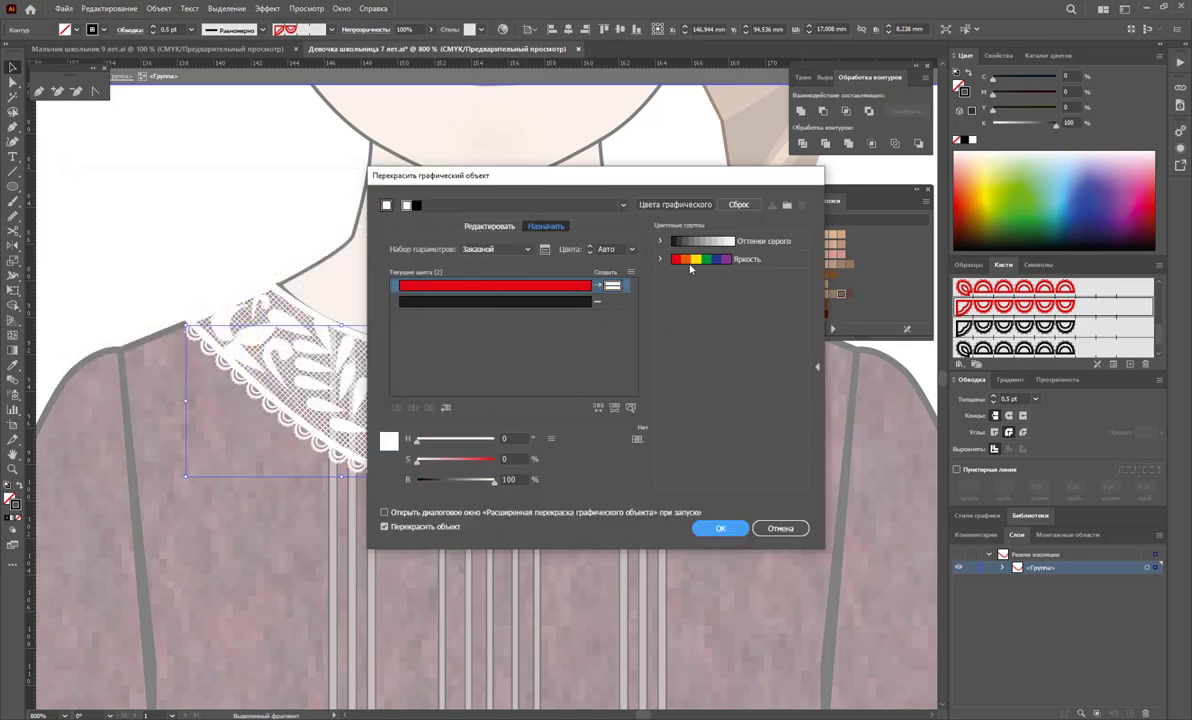
pyautogui.click(720, 528)
pyautogui.doubleClick(218, 258)
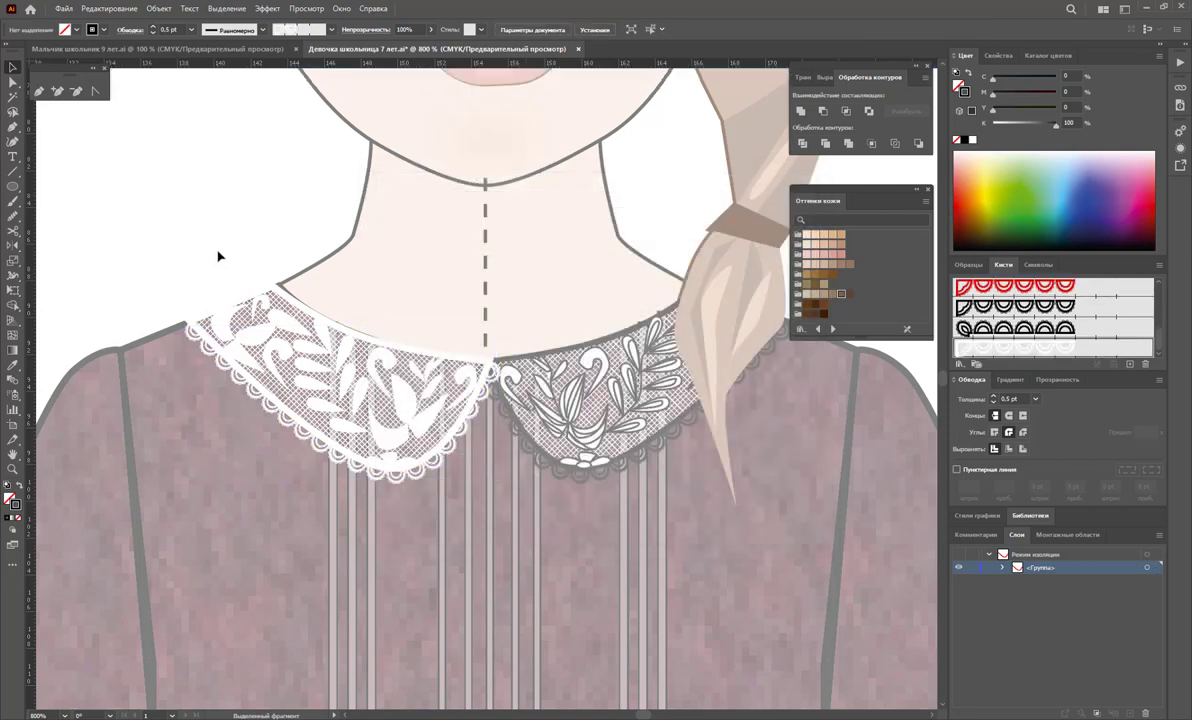
# Delete the right collar and reflect a copy of the left collar across the neck centre line.
pyautogui.doubleClick(550, 400)
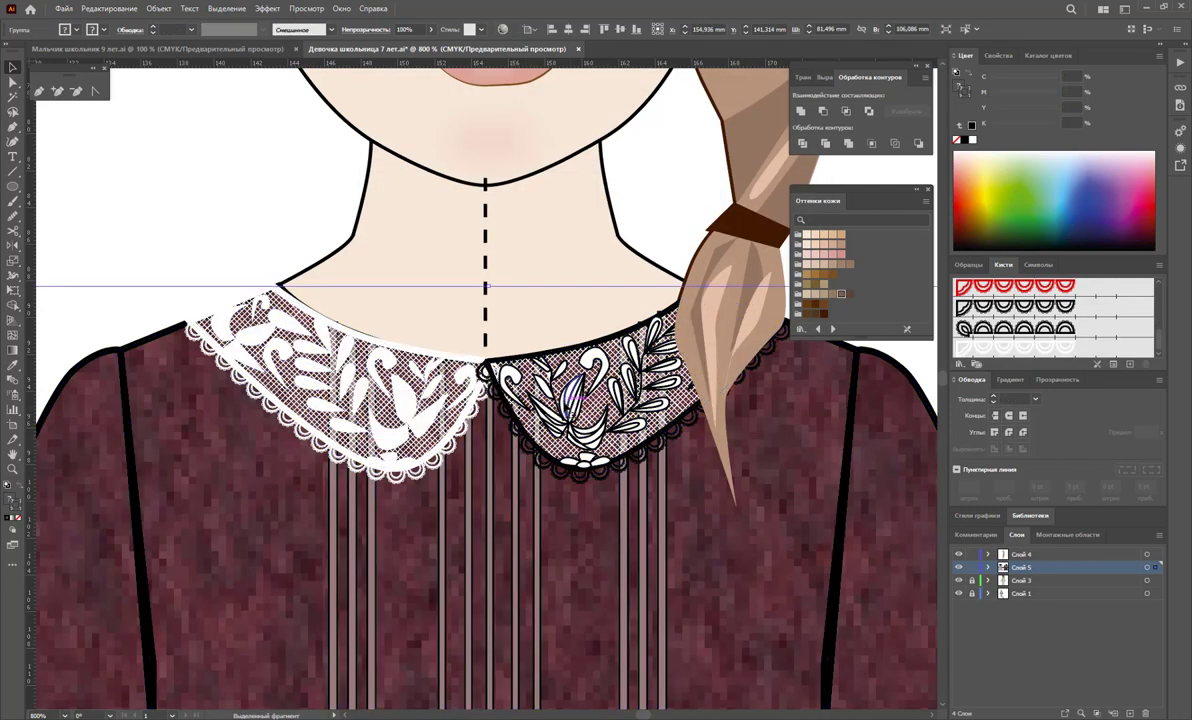
pyautogui.click(560, 420)
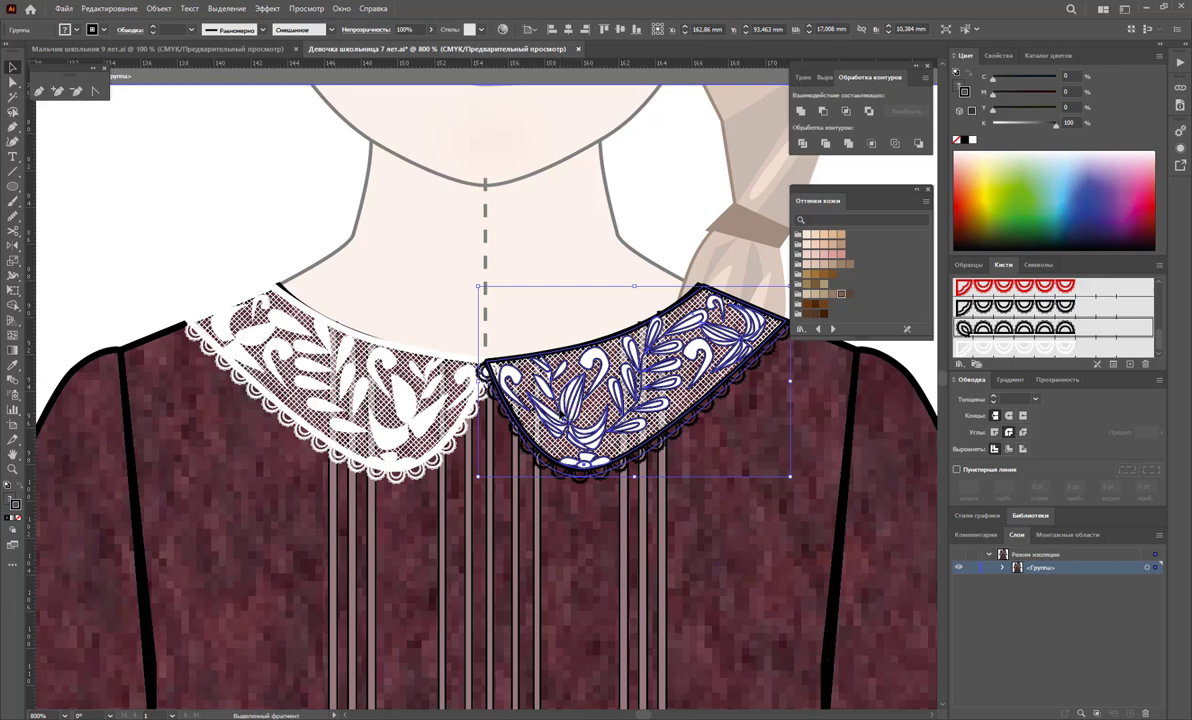
pyautogui.press('Delete')
pyautogui.click(425, 418)
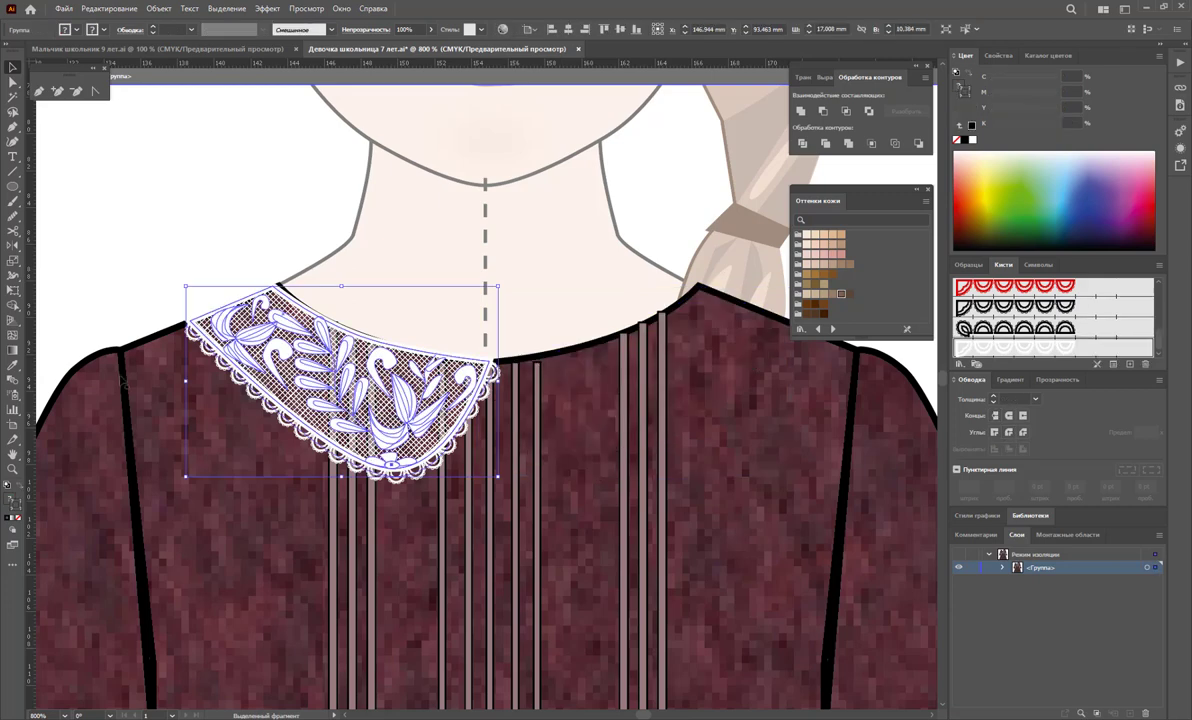
pyautogui.click(12, 245)
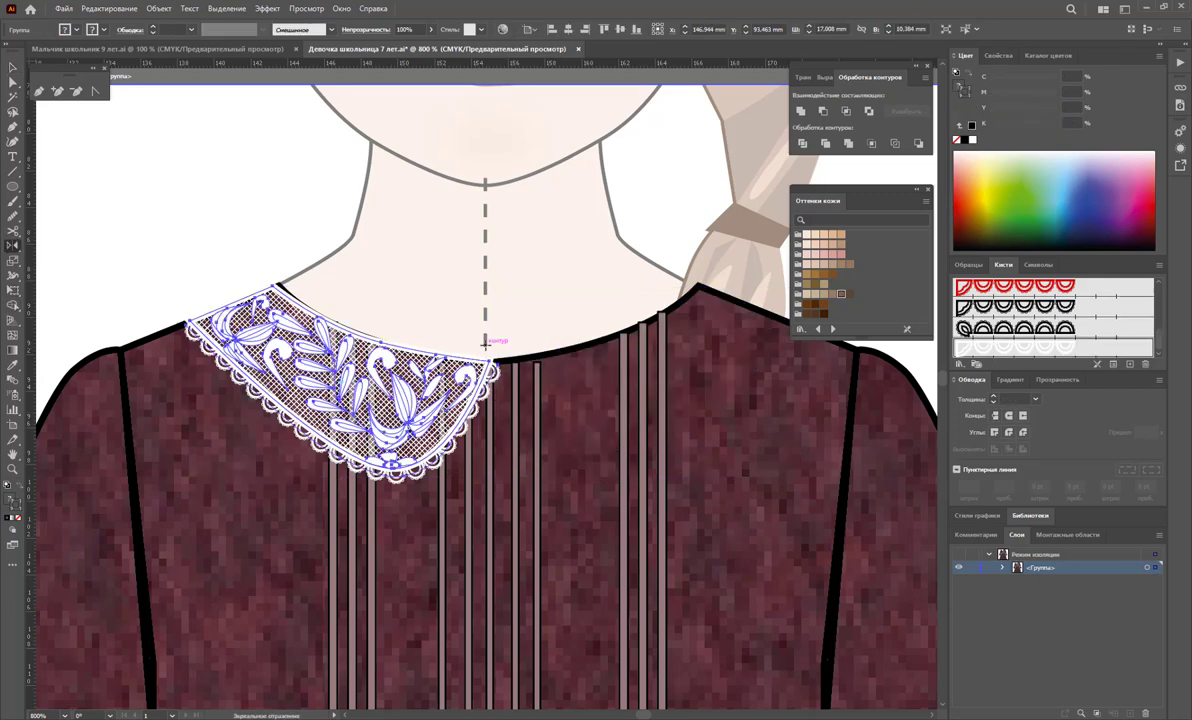
pyautogui.click(485, 342)
pyautogui.moveTo(500, 330); pyautogui.dragTo(617, 333)
pyautogui.press('v')
pyautogui.click(577, 505)
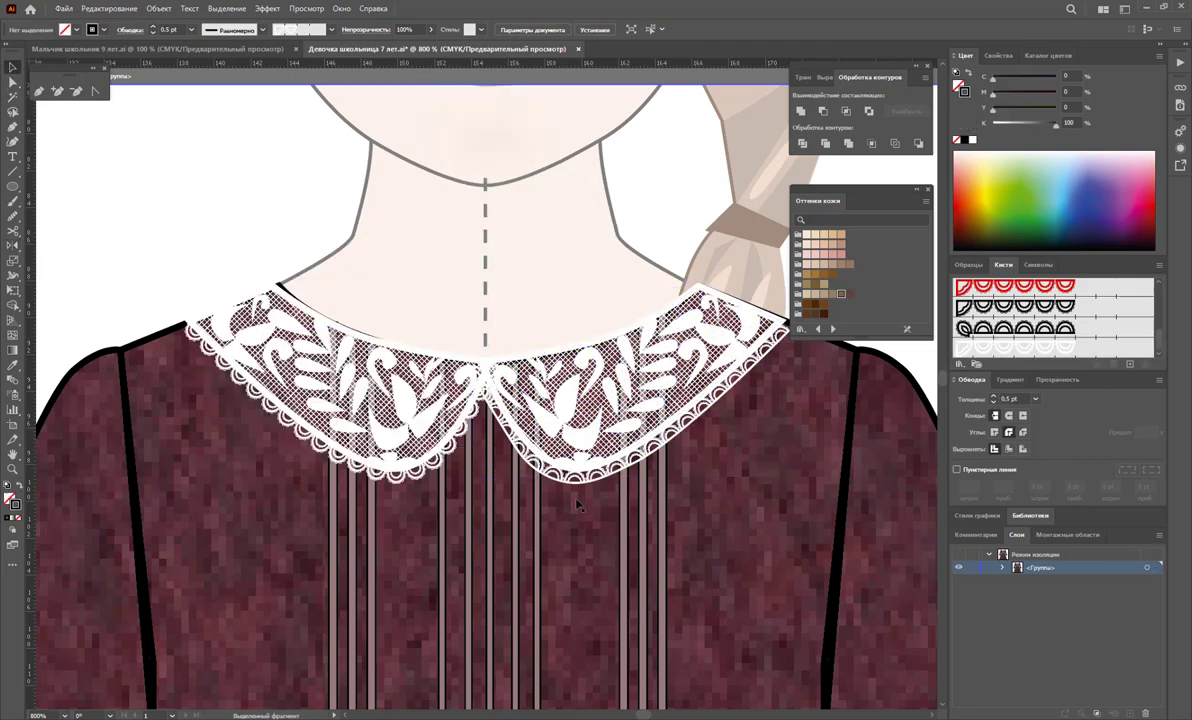
# Apply a scallop lace brush to the mirrored right collar's outline.
pyautogui.click(537, 458)
pyautogui.doubleClick(593, 479)
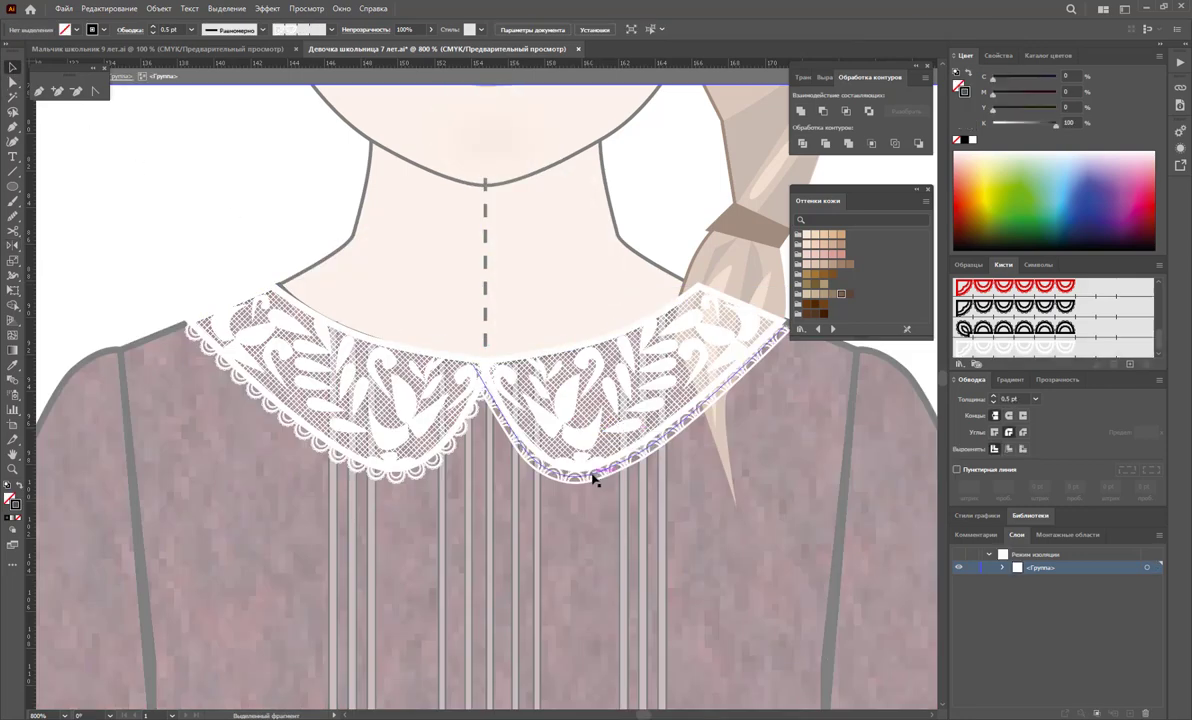
pyautogui.click(593, 479)
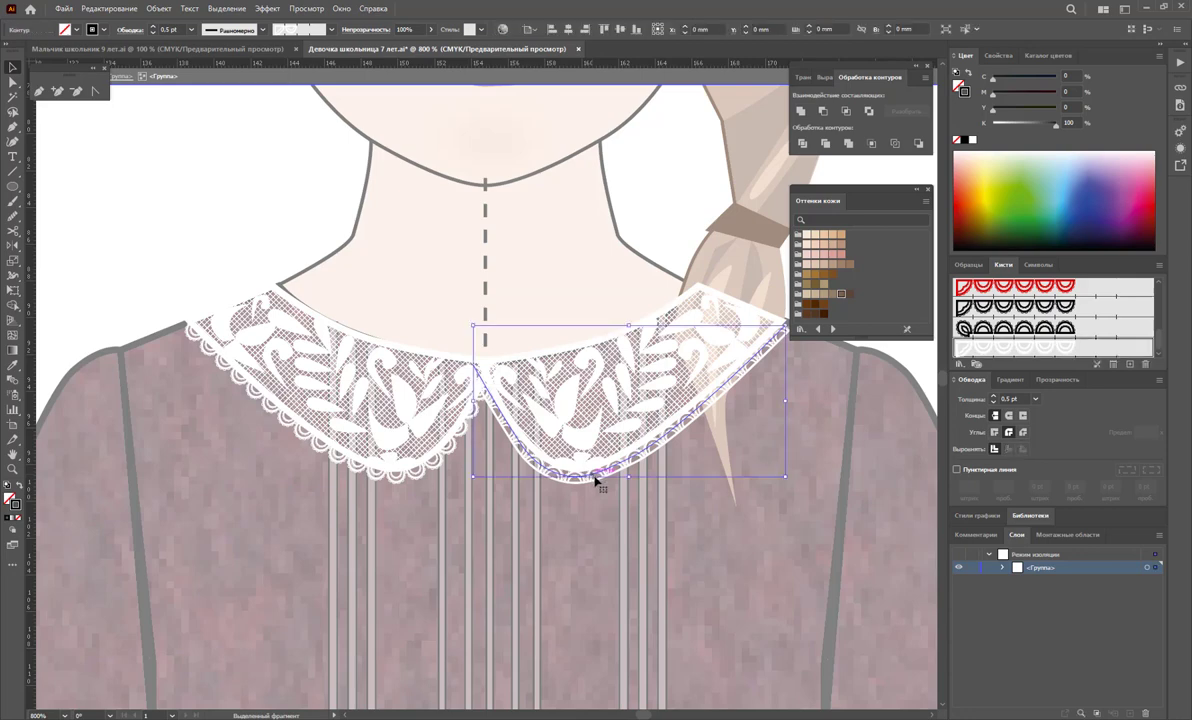
pyautogui.click(1010, 293)
pyautogui.scroll(2, 1010, 320)
pyautogui.click(1023, 350)
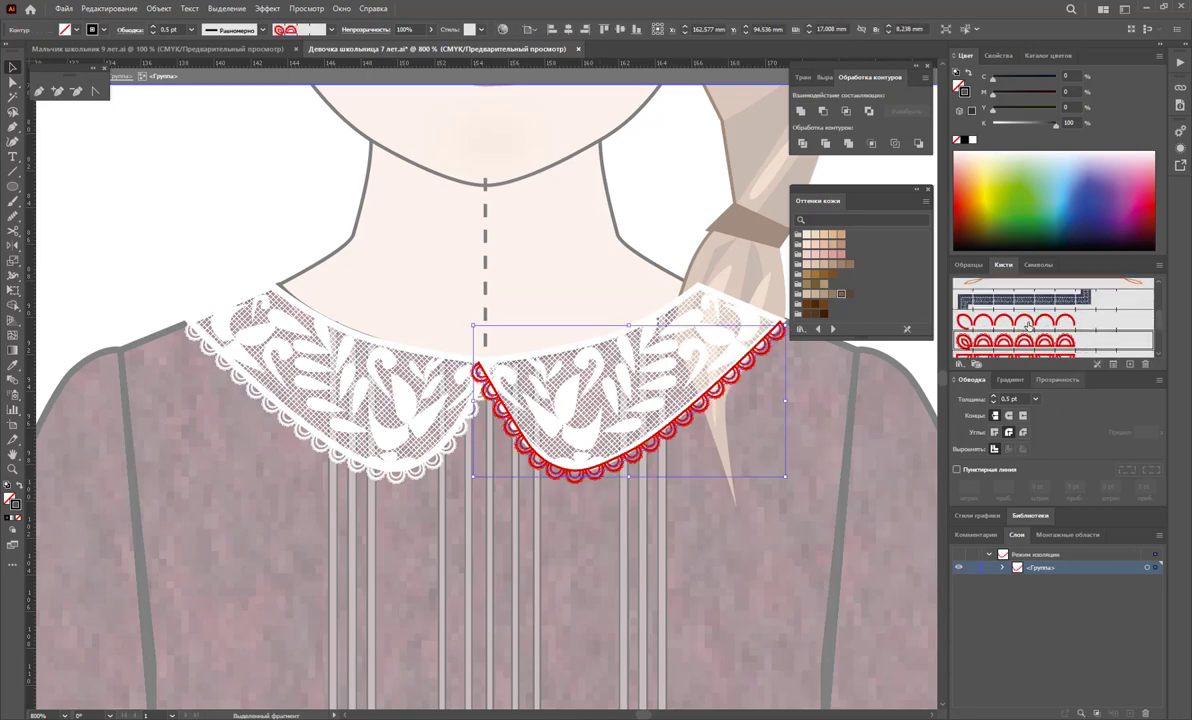
pyautogui.scroll(-2, 1023, 330)
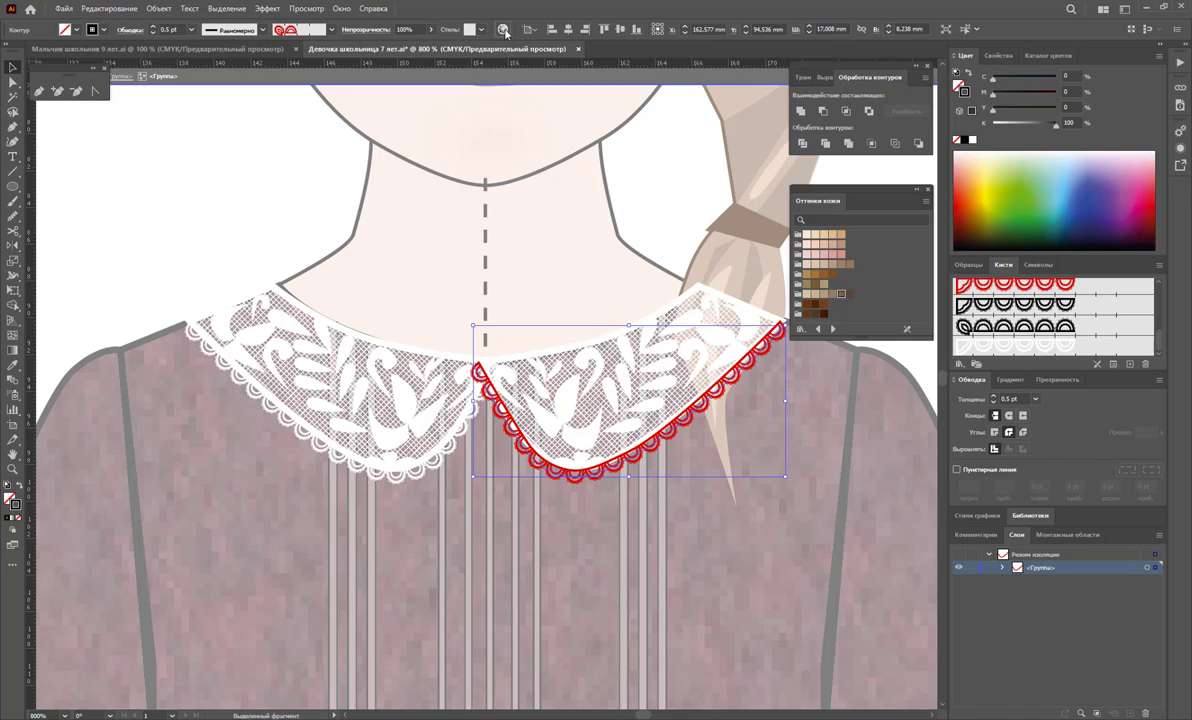
pyautogui.click(467, 141)
# Recolour the right collar's scalloped edge to white FFFFFF and leave isolation mode.
pyautogui.hotkey('ctrl', 'a')
pyautogui.click(502, 32)
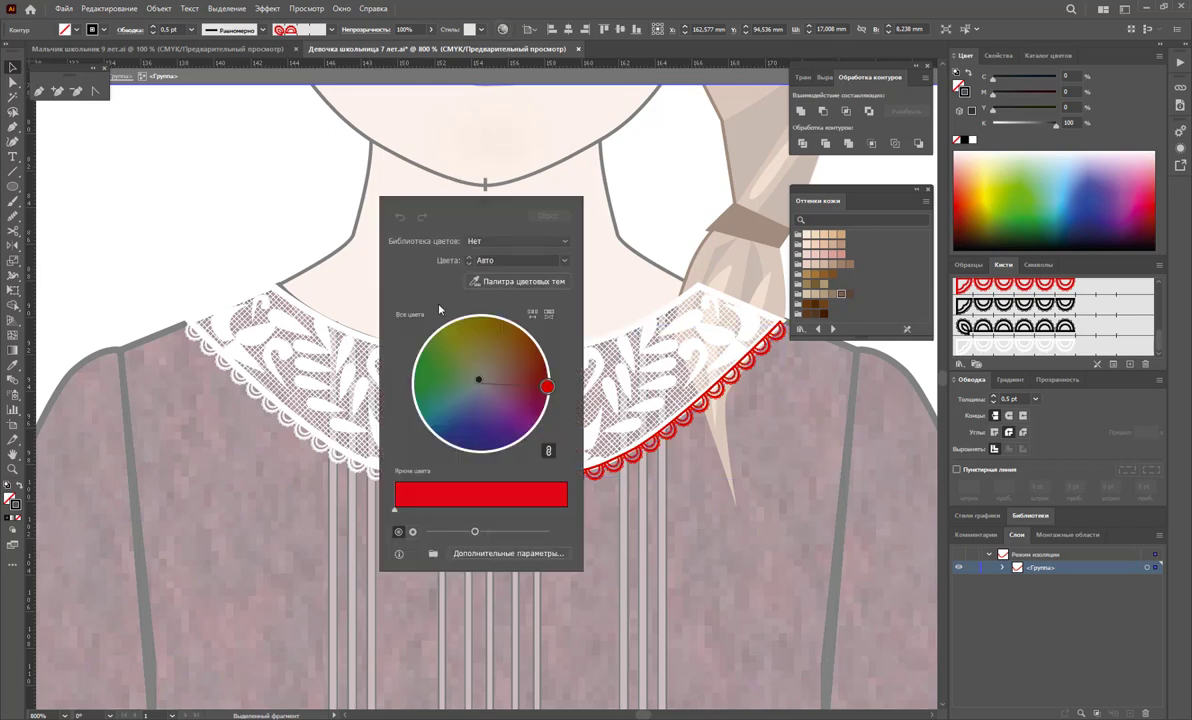
pyautogui.click(517, 558)
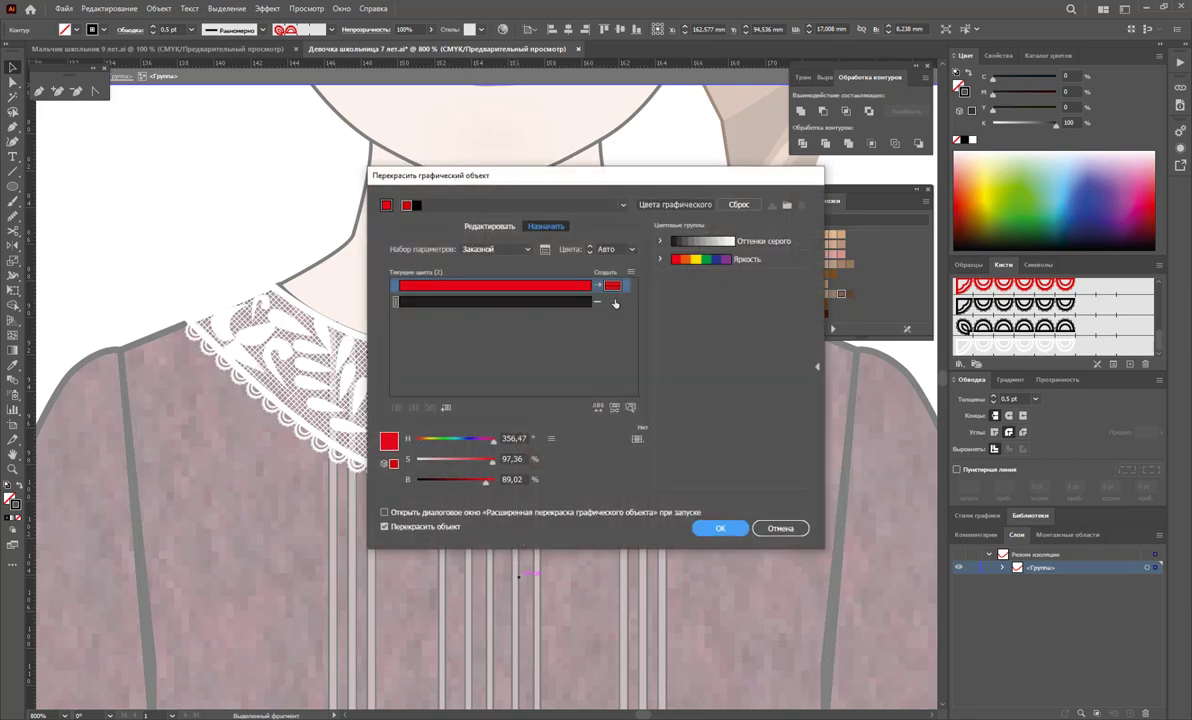
pyautogui.doubleClick(612, 286)
pyautogui.write('FFFFFF')
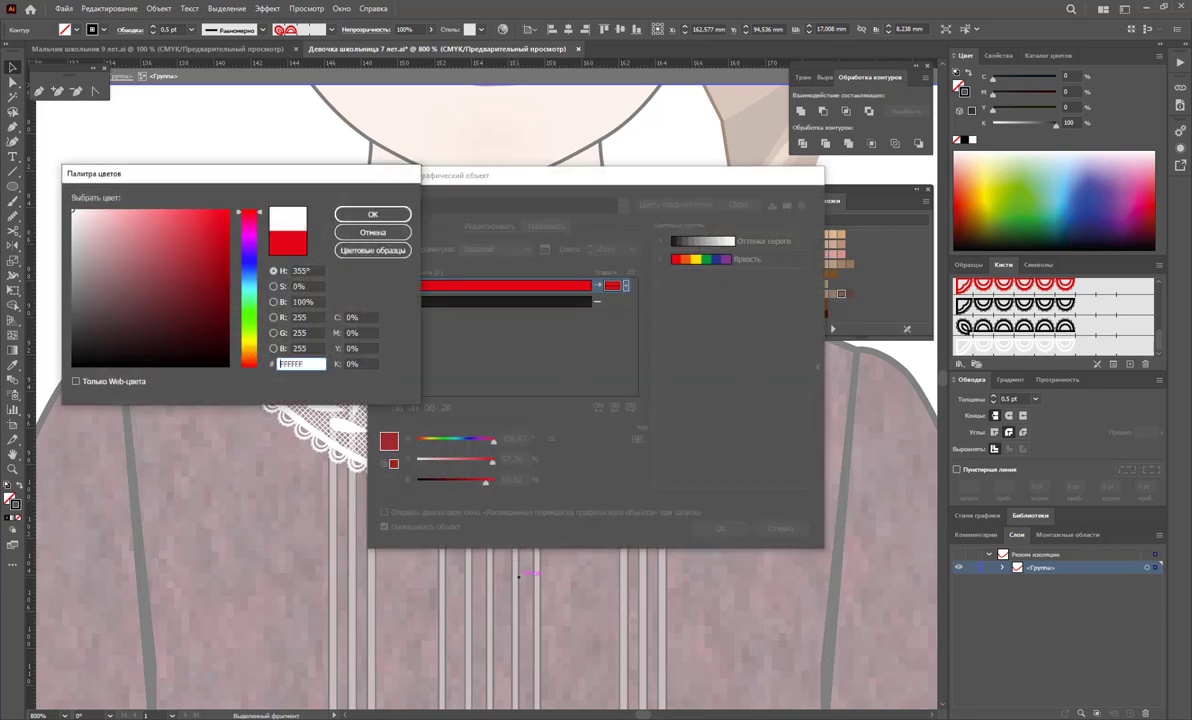
pyautogui.click(372, 214)
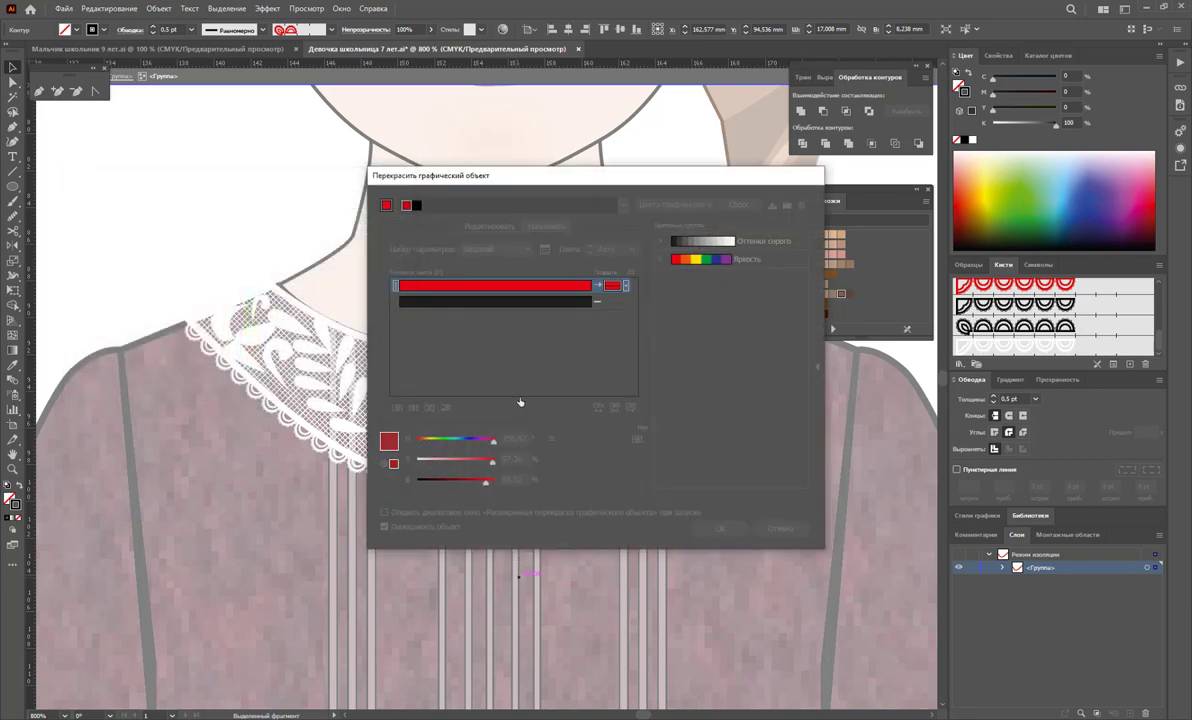
pyautogui.click(722, 531)
pyautogui.press('Escape')
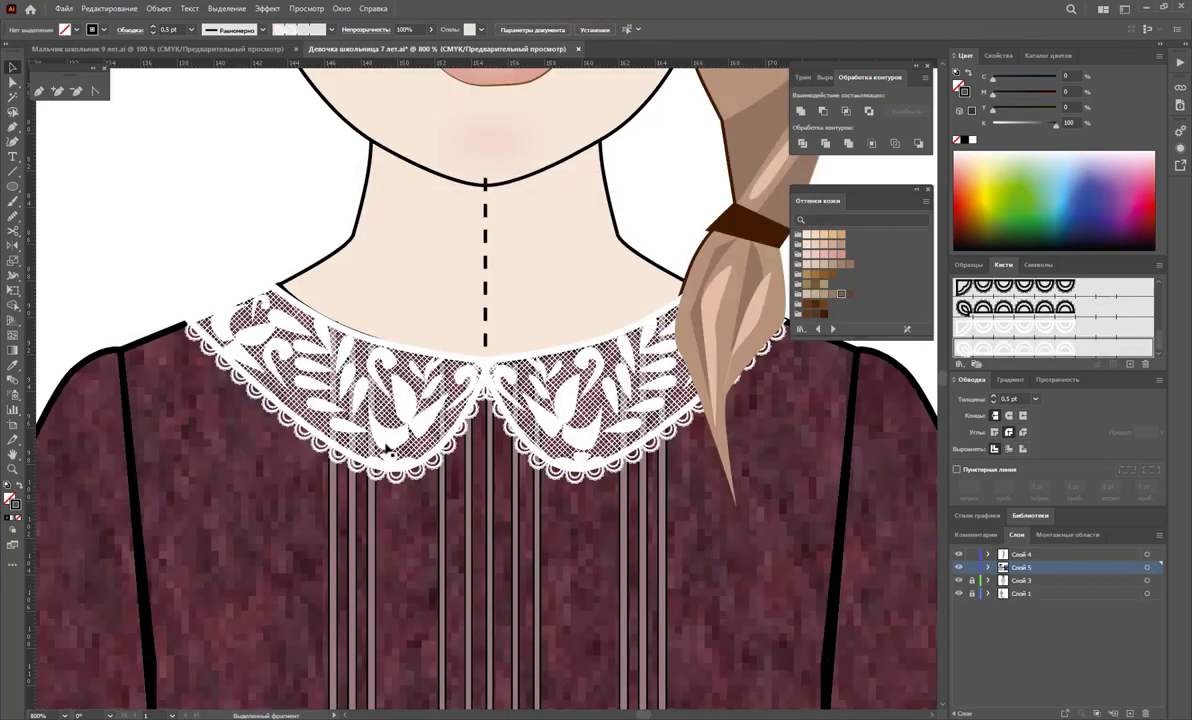
# Zoom out and apply the white lace brush to the left cuff trim path.
pyautogui.scroll(-3, 384, 450)
pyautogui.hotkey('ctrl', '-')
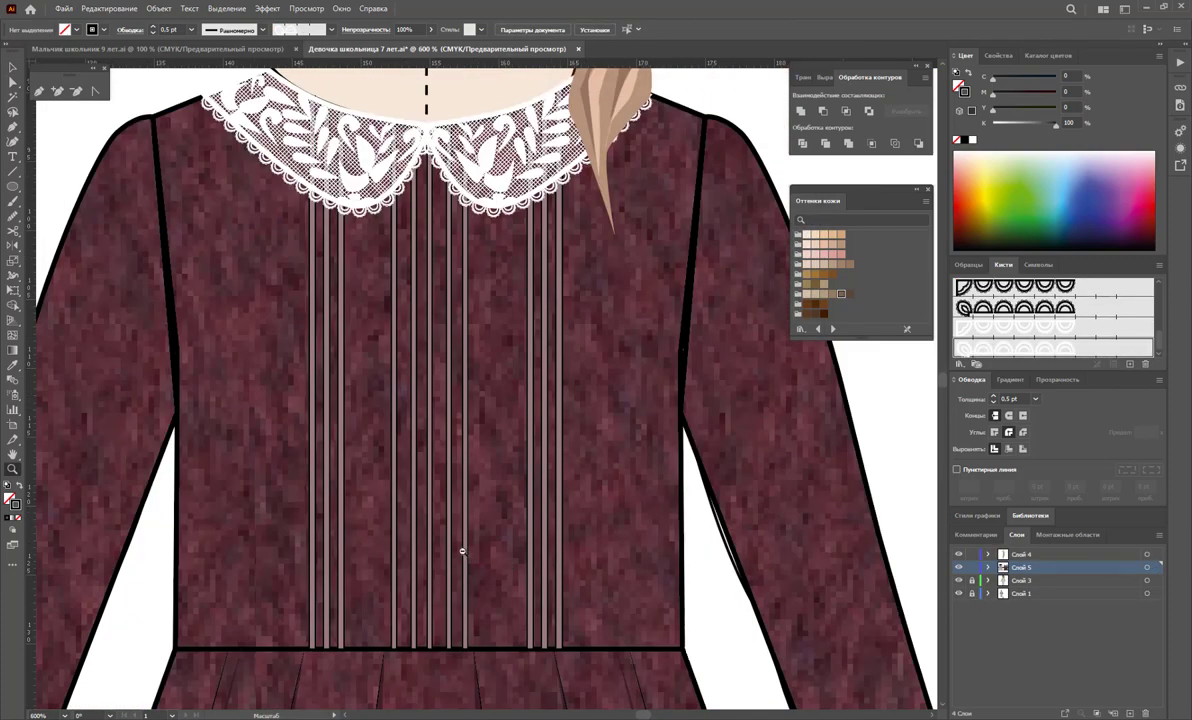
pyautogui.hotkey('ctrl', '-')
pyautogui.scroll(-1, 458, 503)
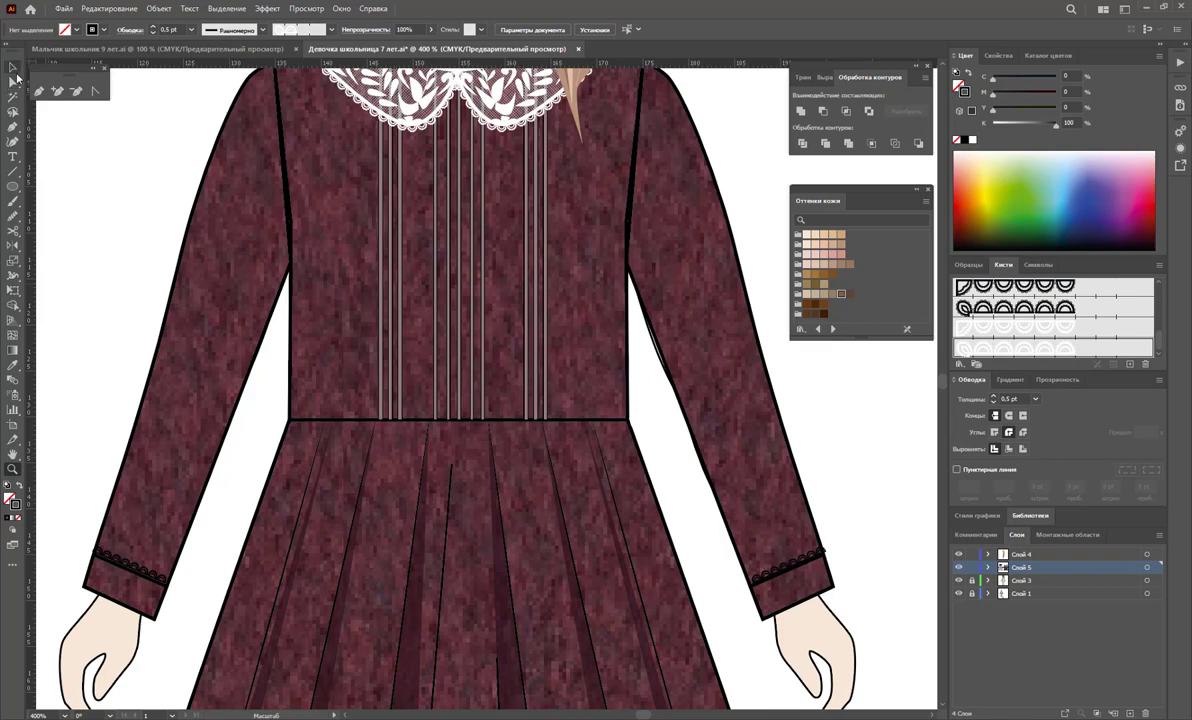
pyautogui.click(14, 70)
pyautogui.click(130, 563)
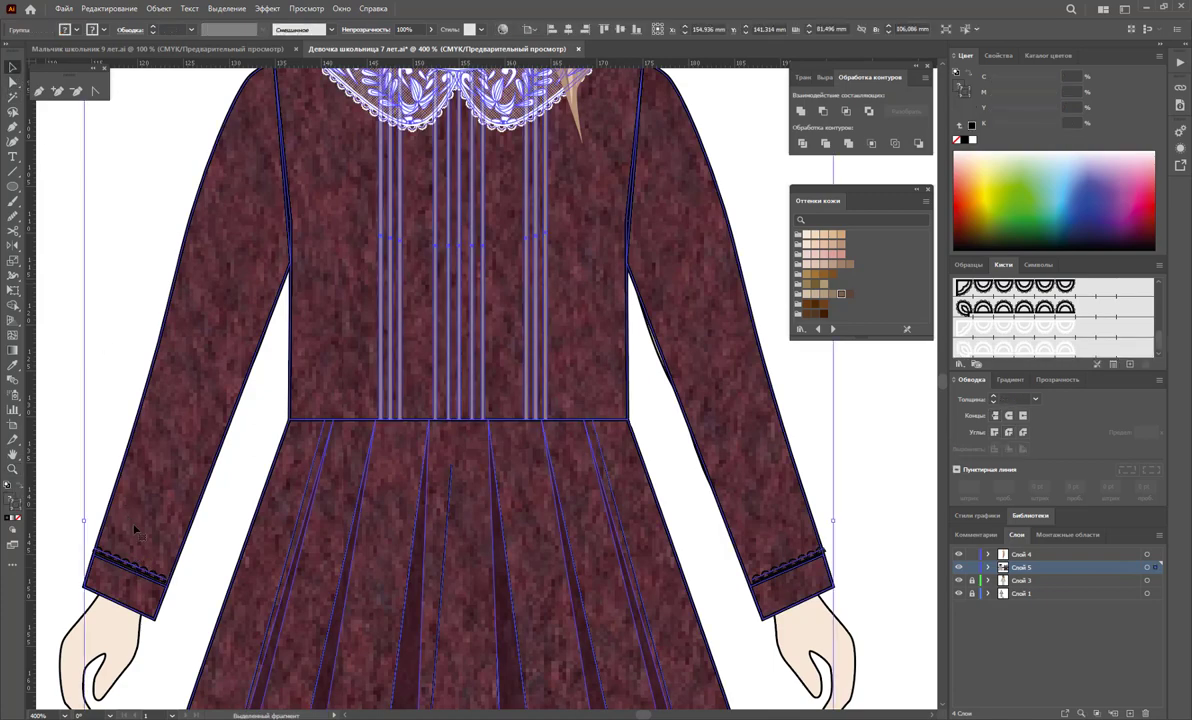
pyautogui.click(73, 168)
pyautogui.press('a')
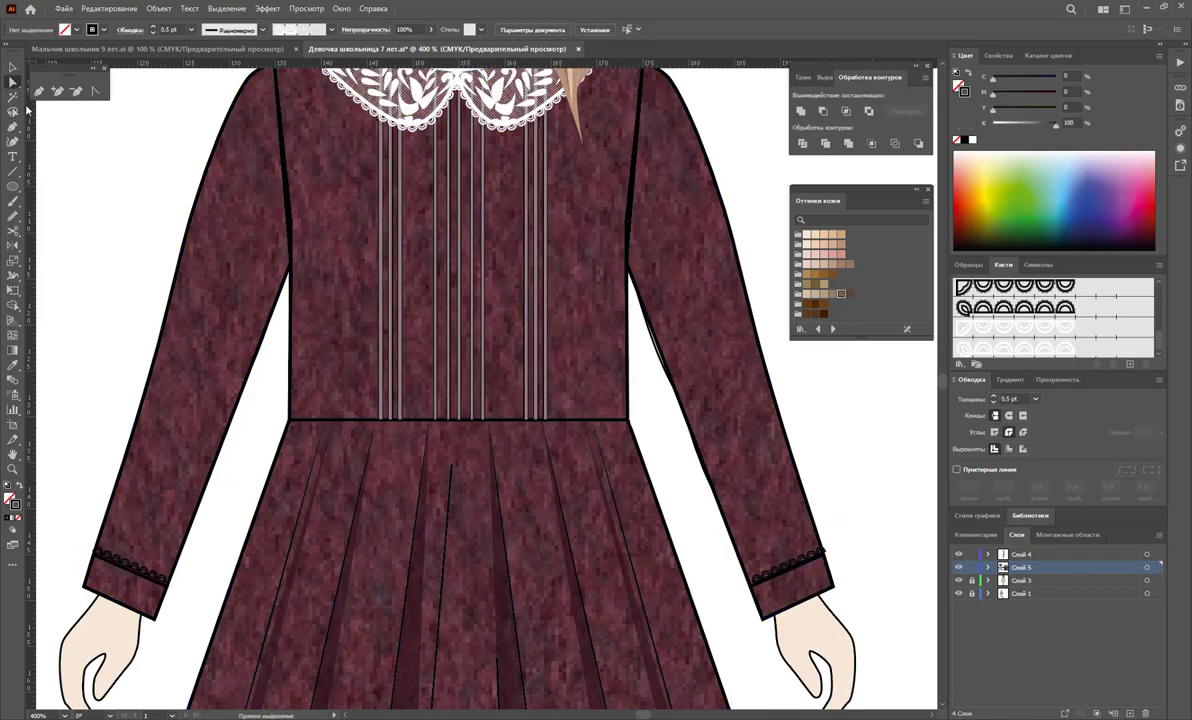
pyautogui.click(155, 573)
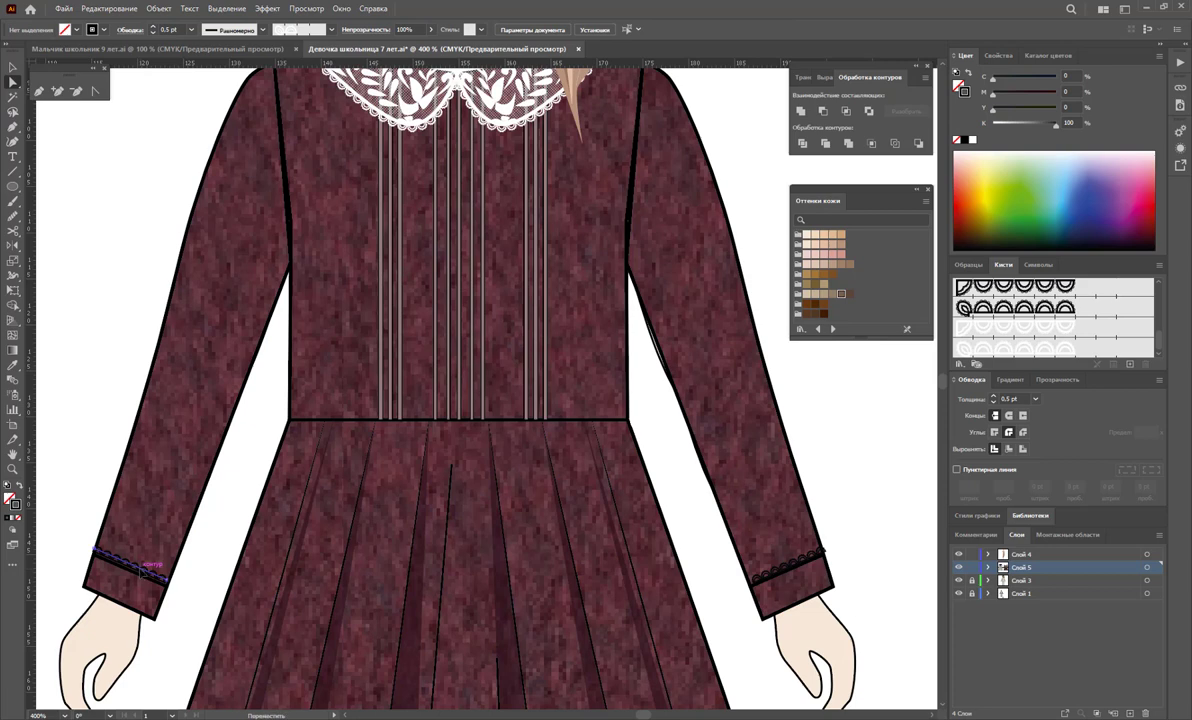
pyautogui.click(1018, 350)
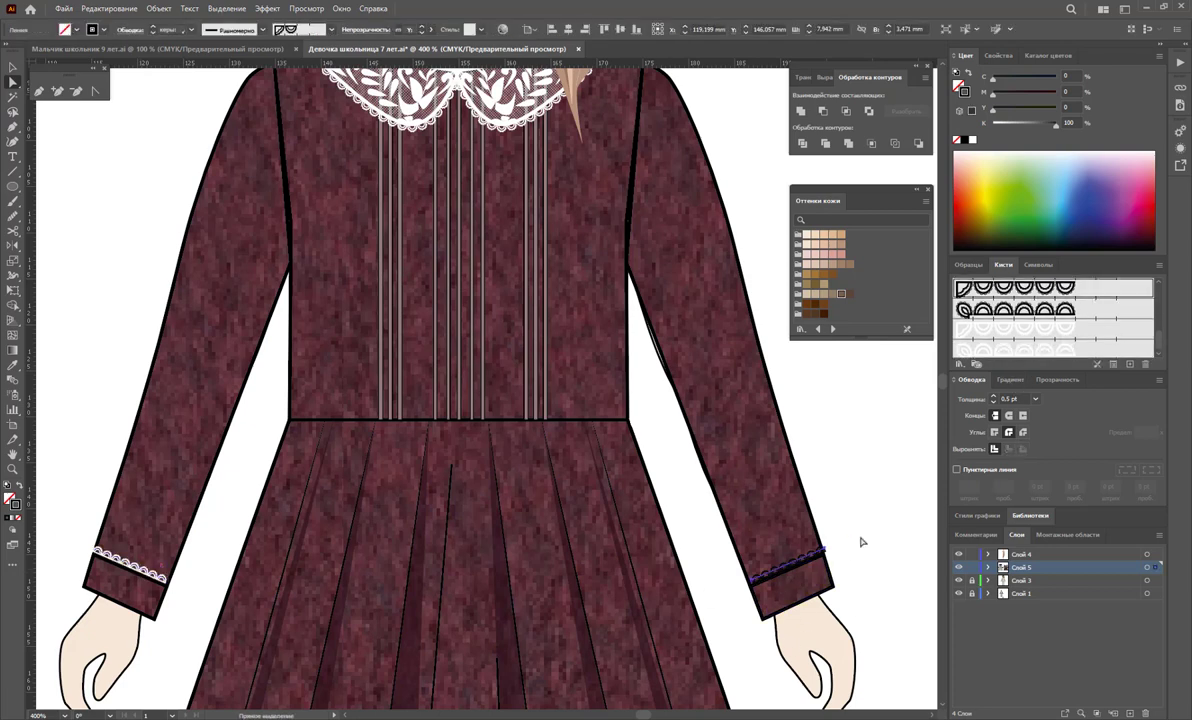
# Apply the white lace brush to the right cuff trim.
pyautogui.click(1050, 328)
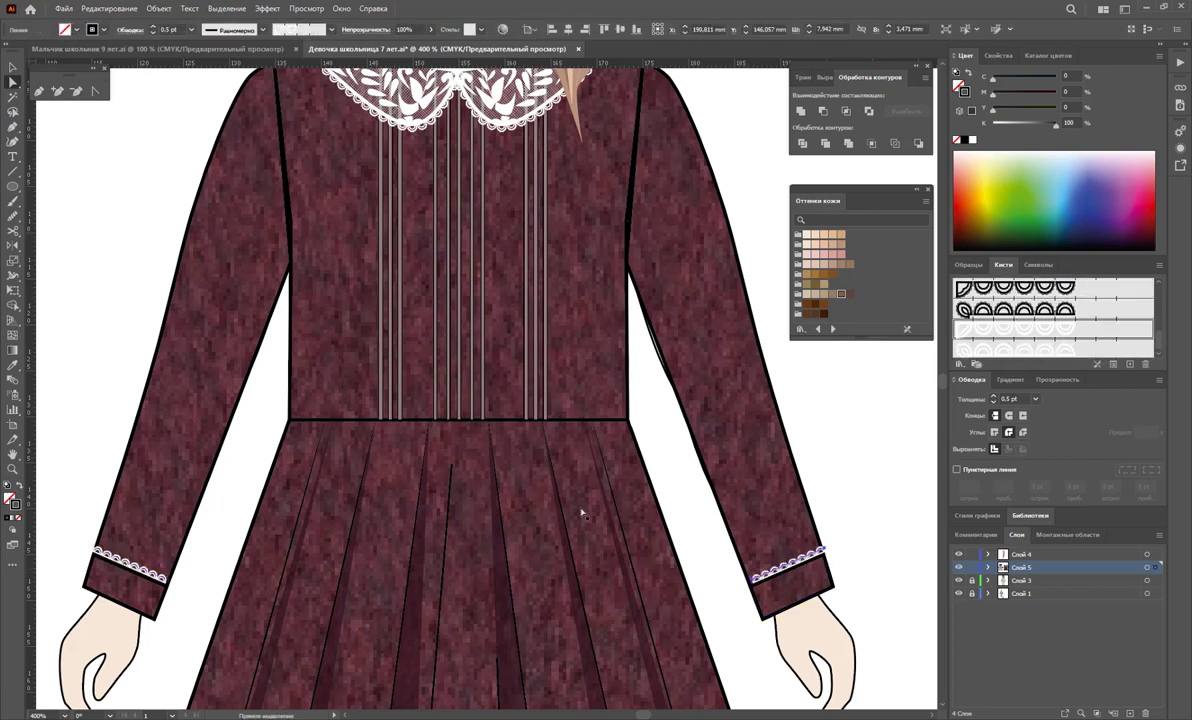
pyautogui.click(787, 577)
pyautogui.click(782, 565)
pyautogui.click(221, 543)
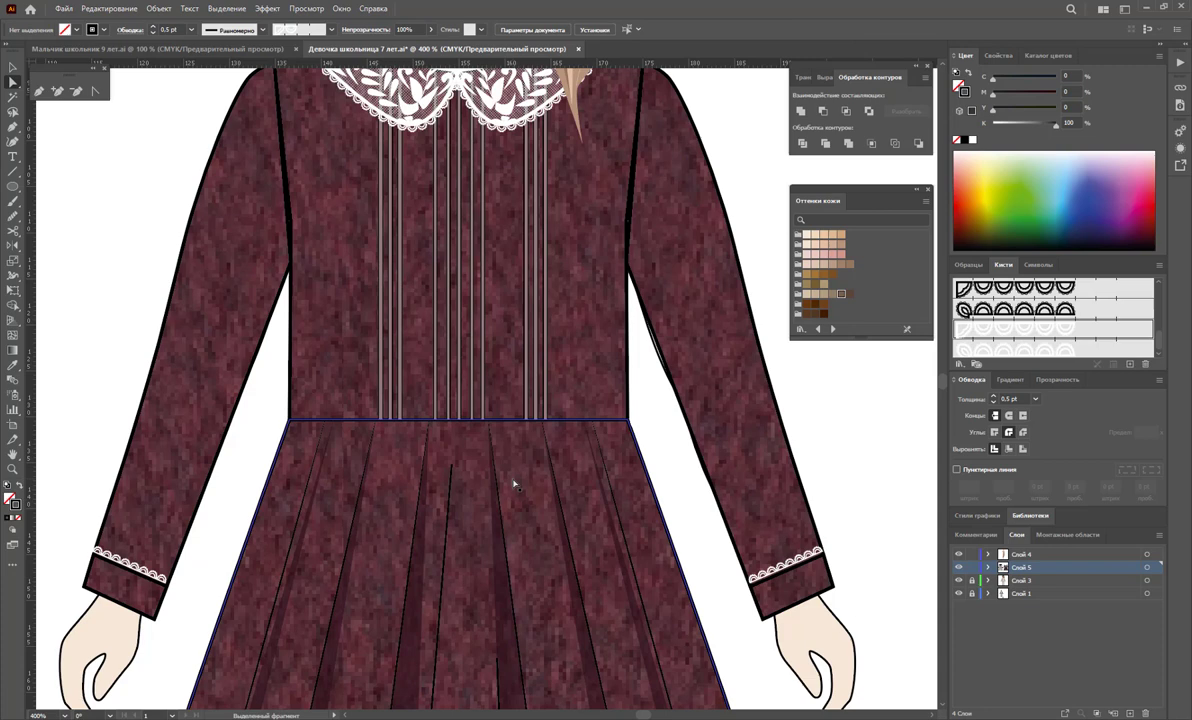
# Fit the artboard, zoom in on both figures, and check the flat sketch's right cuff.
pyautogui.hotkey('ctrl', '0')
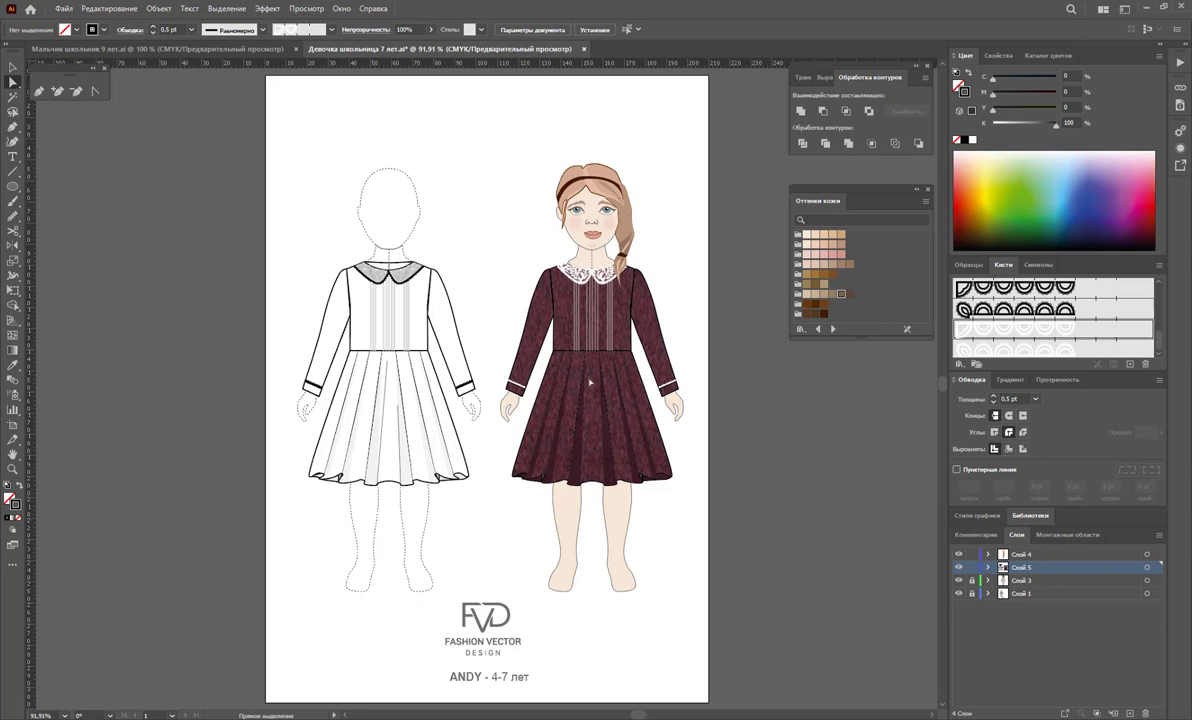
pyautogui.click(13, 468)
pyautogui.moveTo(485, 401); pyautogui.dragTo(545, 430)
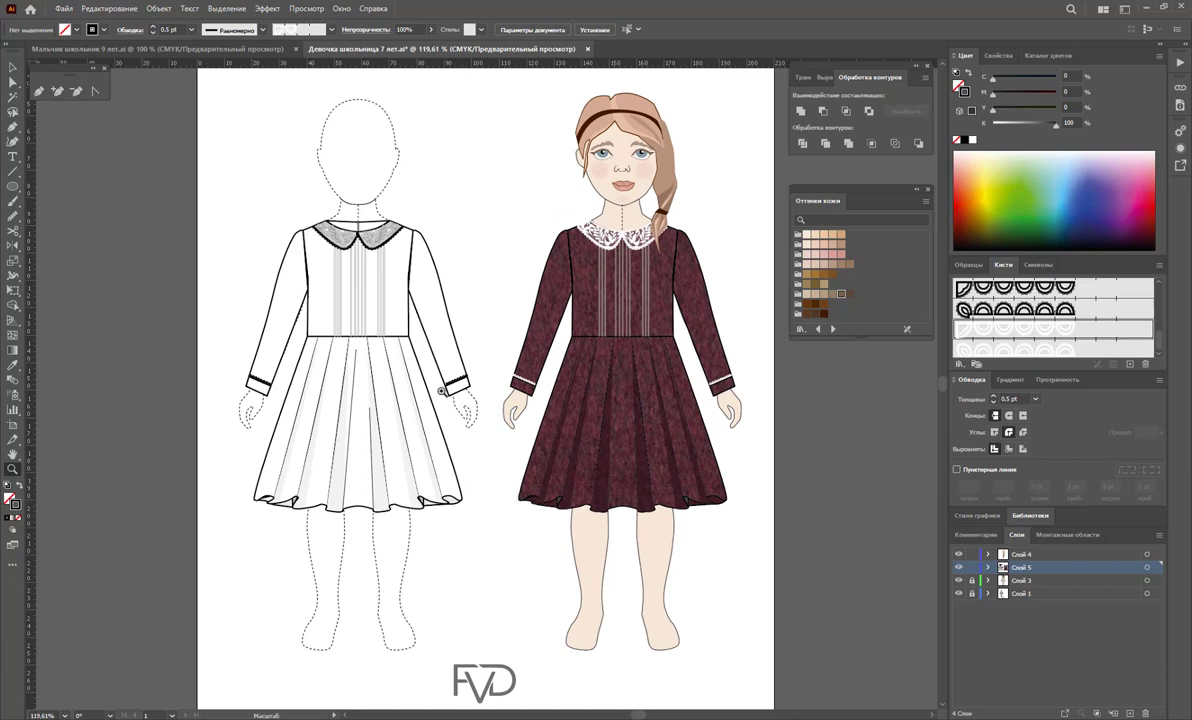
pyautogui.click(13, 81)
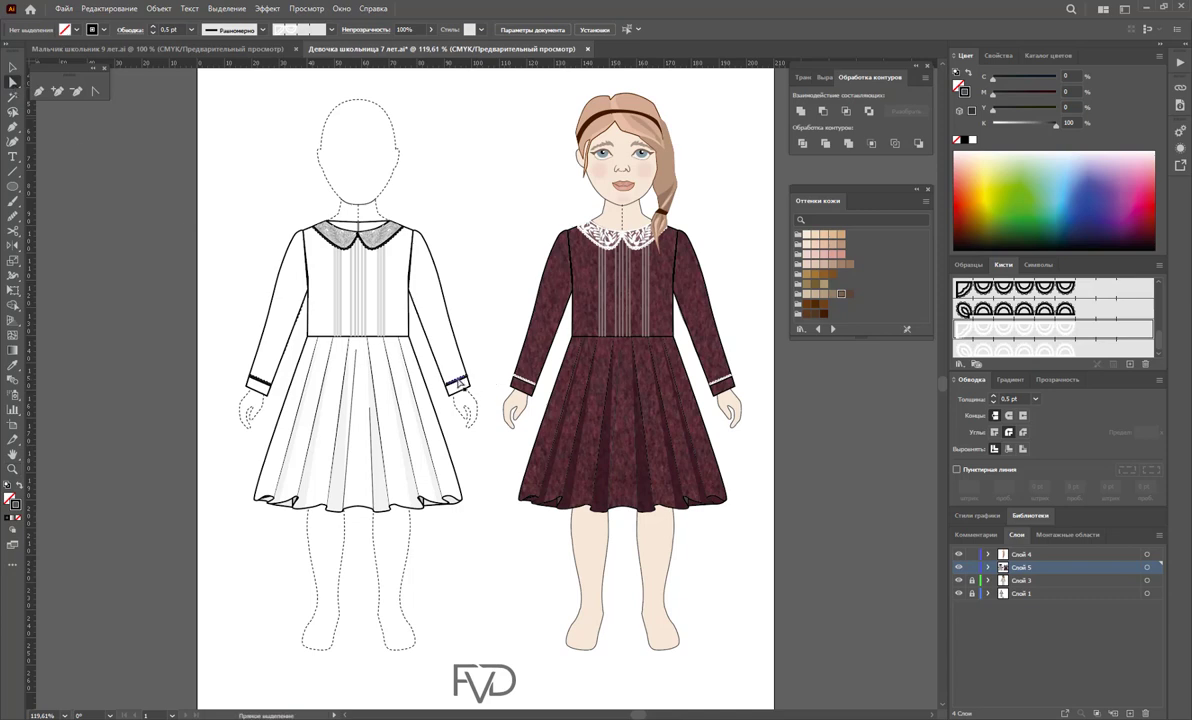
pyautogui.click(455, 380)
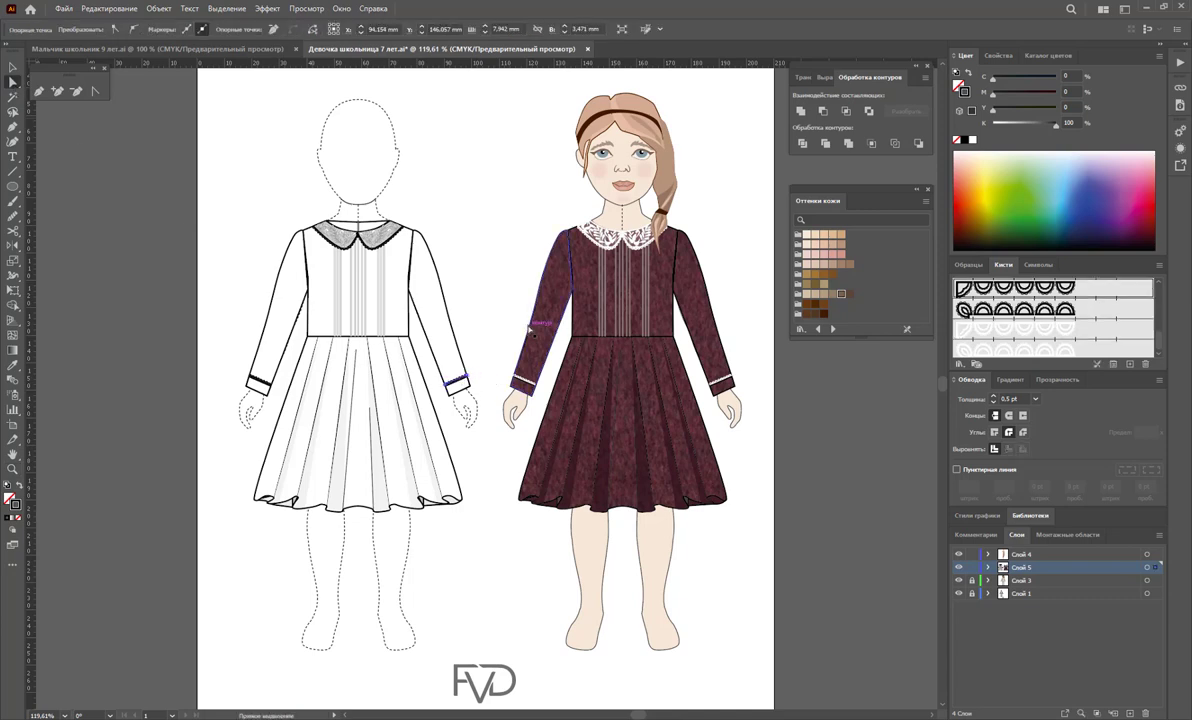
pyautogui.click(462, 203)
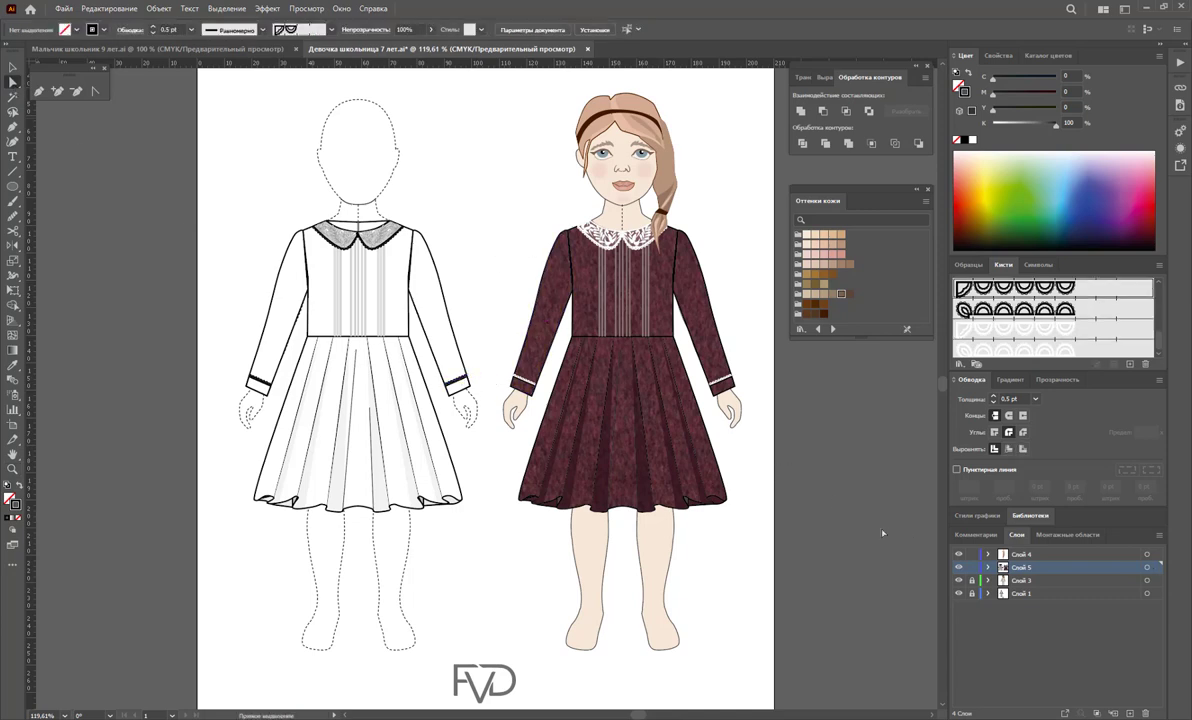